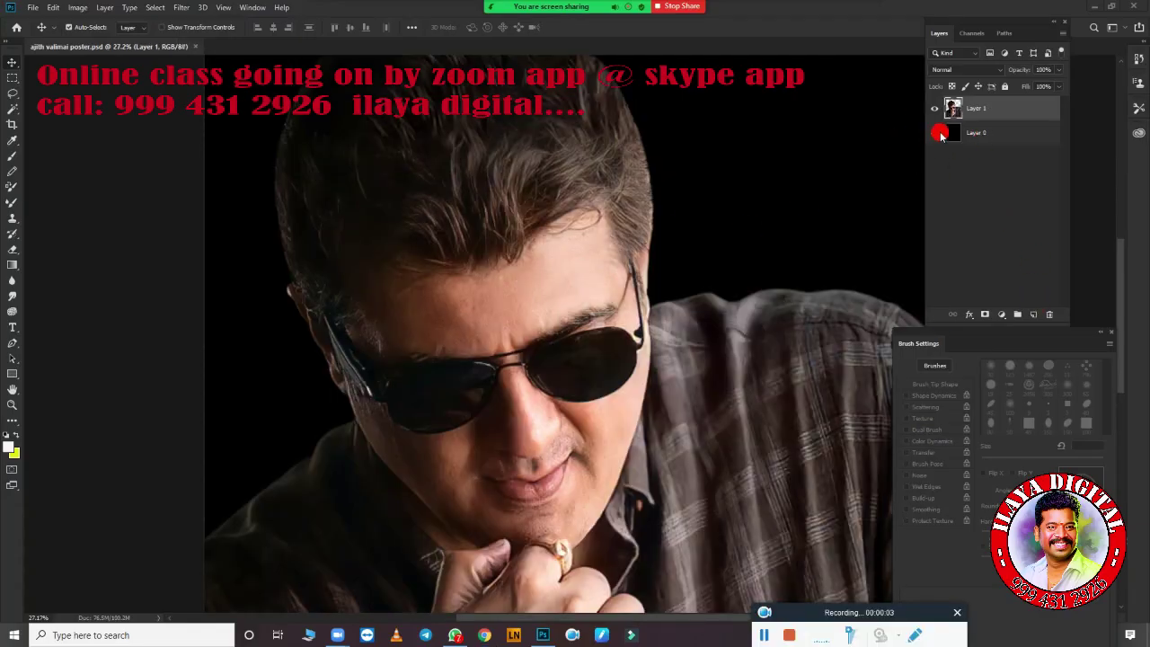
Duplicate Layer 1 as a visible 'Layer 1 copy' above the black background layer
{"action": "left_click", "coordinate": [935, 133]}
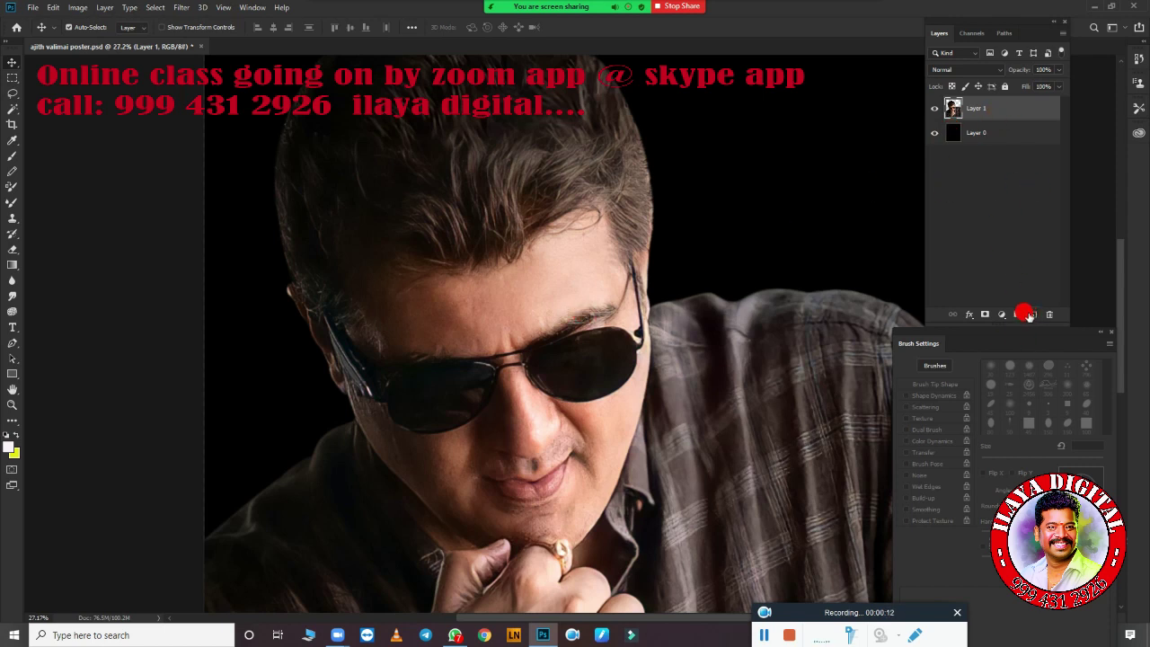
{"action": "left_click_drag", "start_coordinate": [1011, 319], "coordinate": [1011, 319]}
{"action": "left_click", "coordinate": [935, 109]}
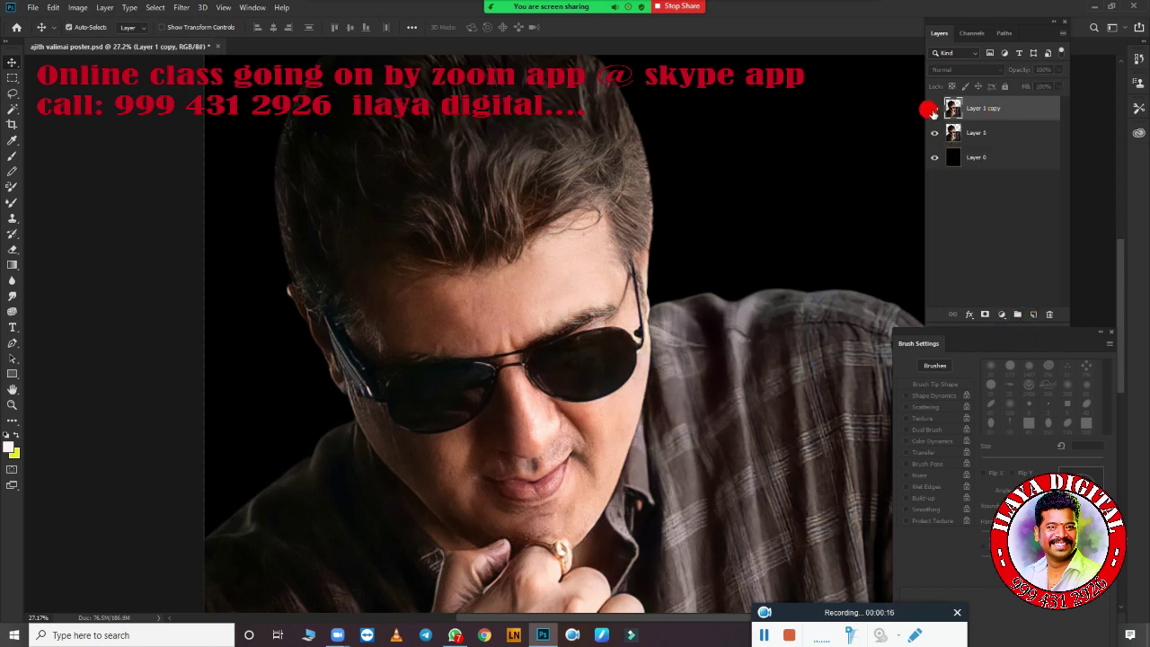
{"action": "scroll", "coordinate": [618, 225], "scroll_direction": "up", "scroll_amount": 3}
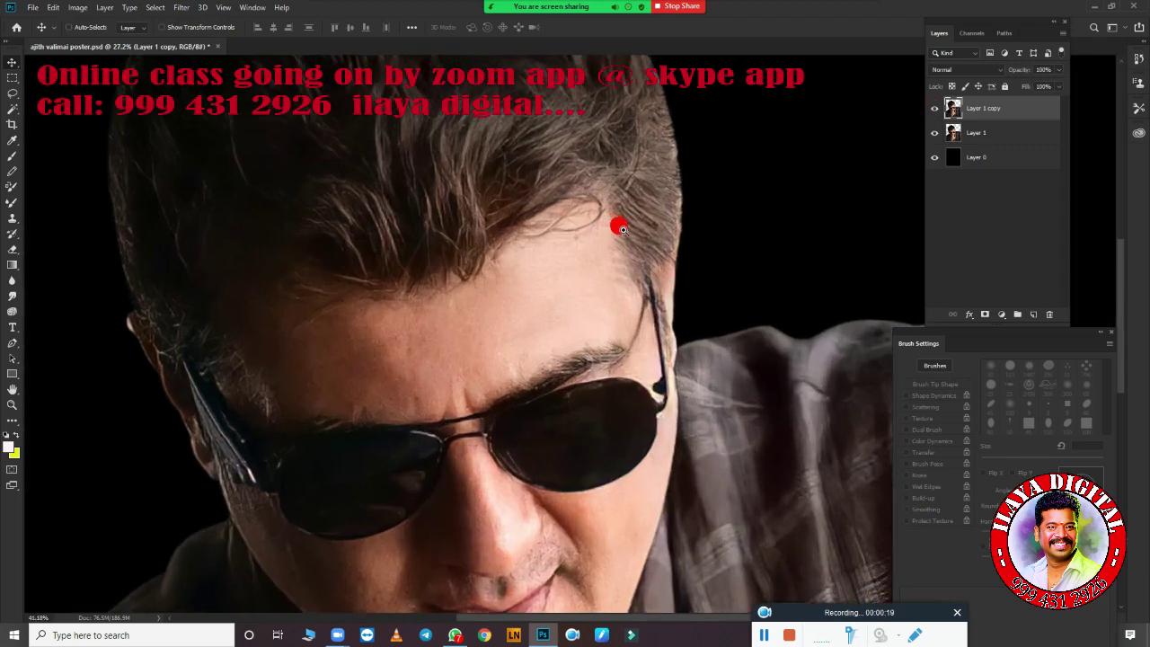
{"action": "scroll", "coordinate": [575, 230], "scroll_direction": "up", "scroll_amount": 3}
{"action": "scroll", "coordinate": [543, 252], "scroll_direction": "down", "scroll_amount": 3}
{"action": "scroll", "coordinate": [530, 267], "scroll_direction": "up", "scroll_amount": 2}
{"action": "scroll", "coordinate": [506, 270], "scroll_direction": "down", "scroll_amount": 1}
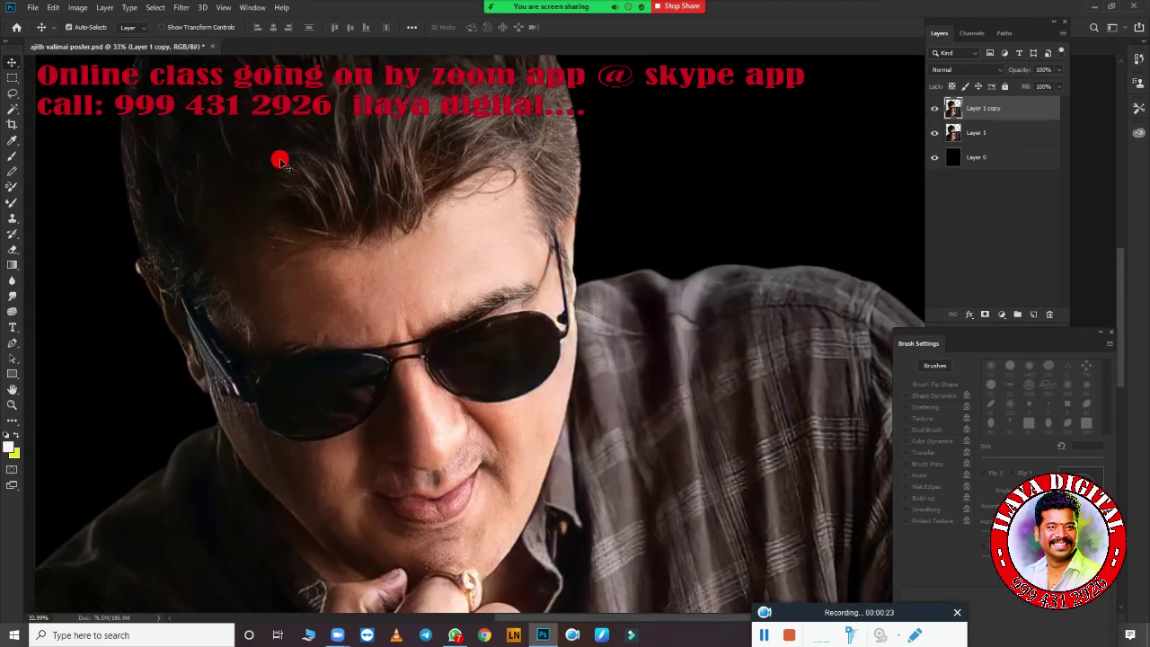
Resample the portrait from 200 to 250 pixels/inch, then briefly check WhatsApp
{"action": "key", "text": "ctrl+alt+i"}
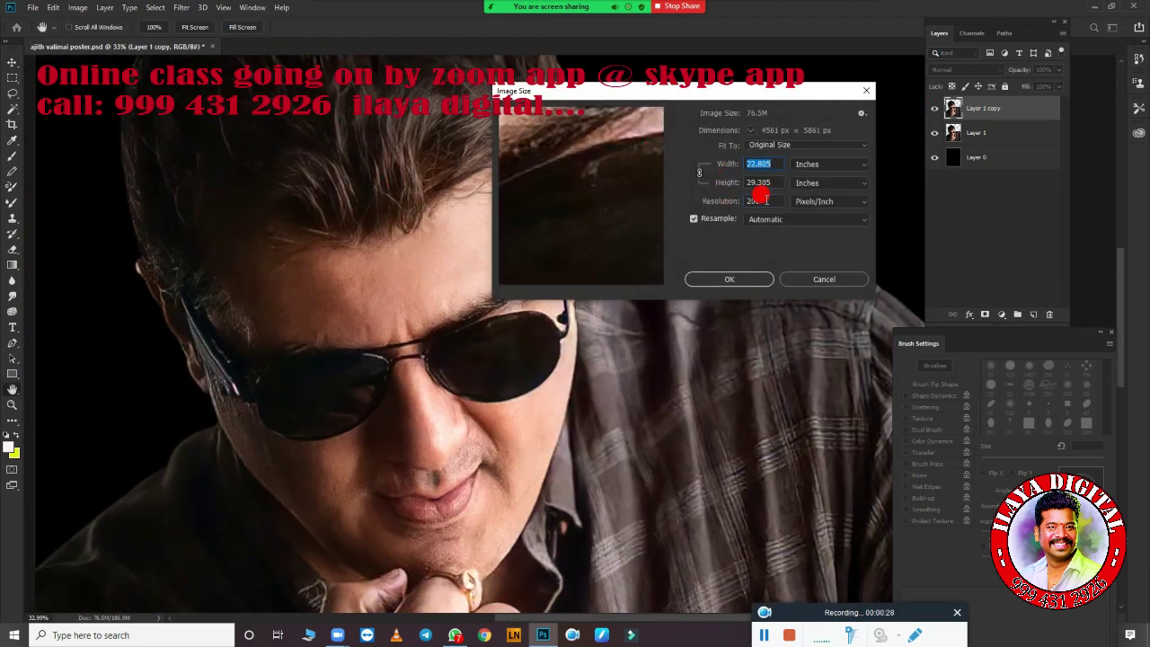
{"action": "double_click", "coordinate": [755, 200]}
{"action": "type", "text": "250"}
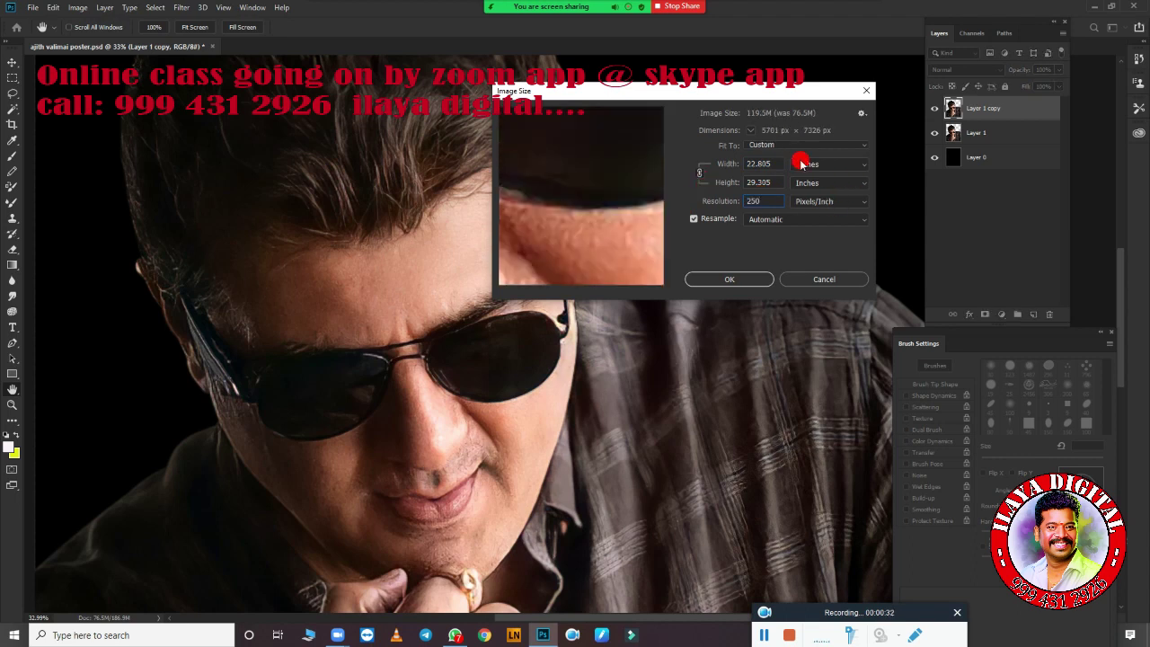
{"action": "left_click", "coordinate": [746, 277]}
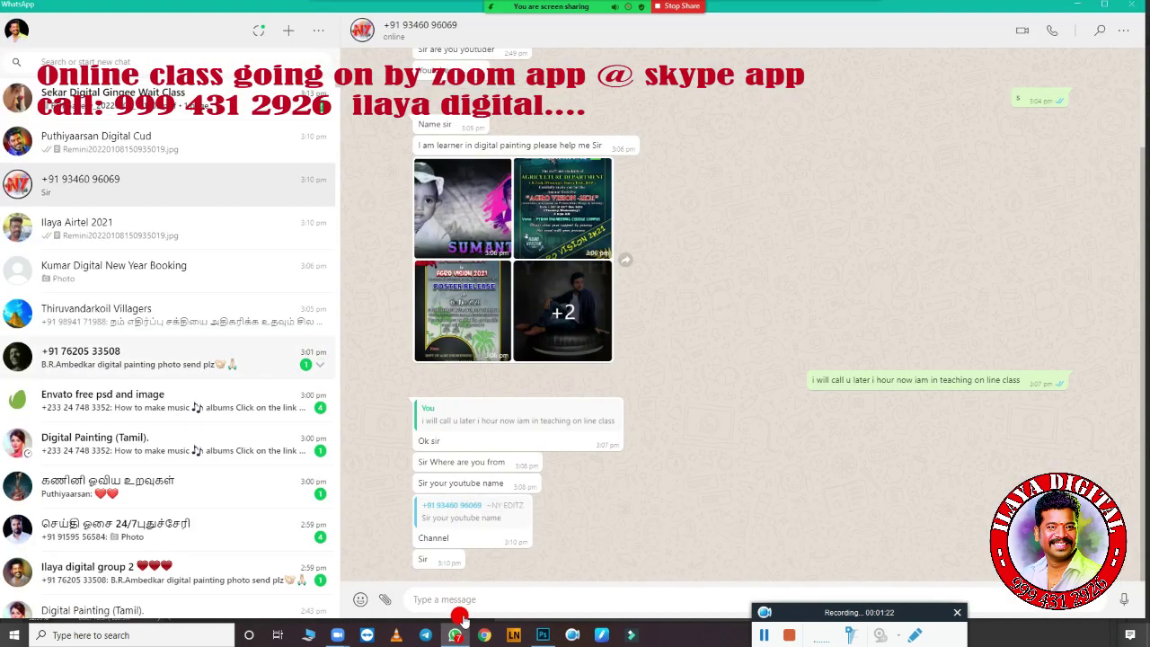
{"action": "left_click", "coordinate": [459, 627]}
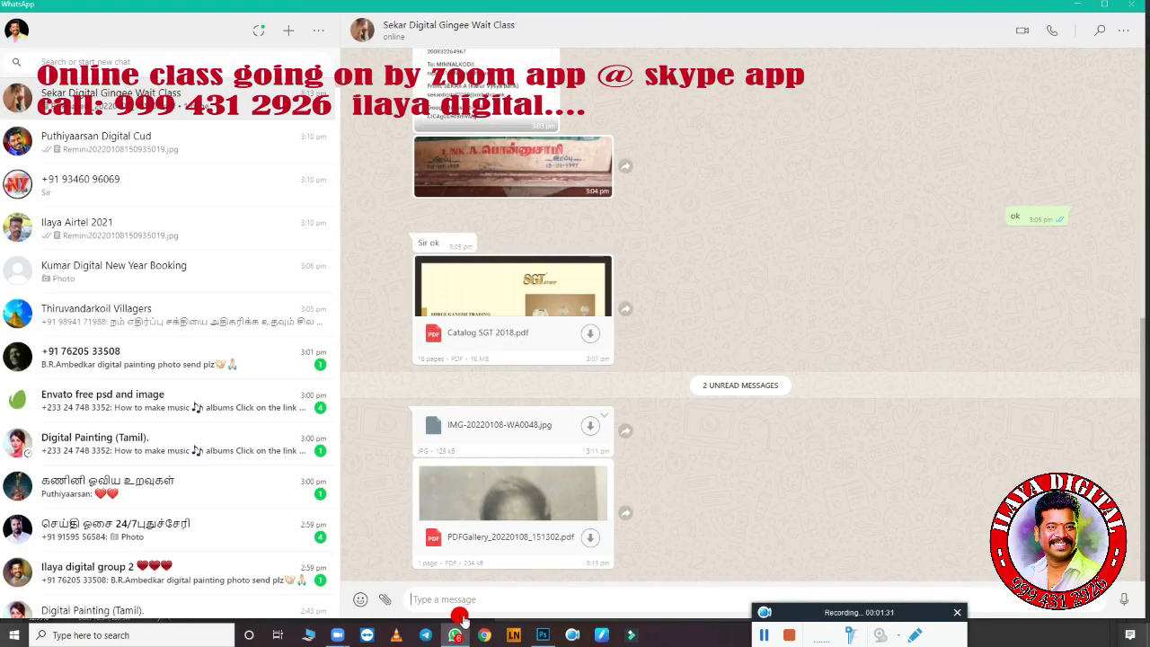
{"action": "left_click", "coordinate": [542, 636]}
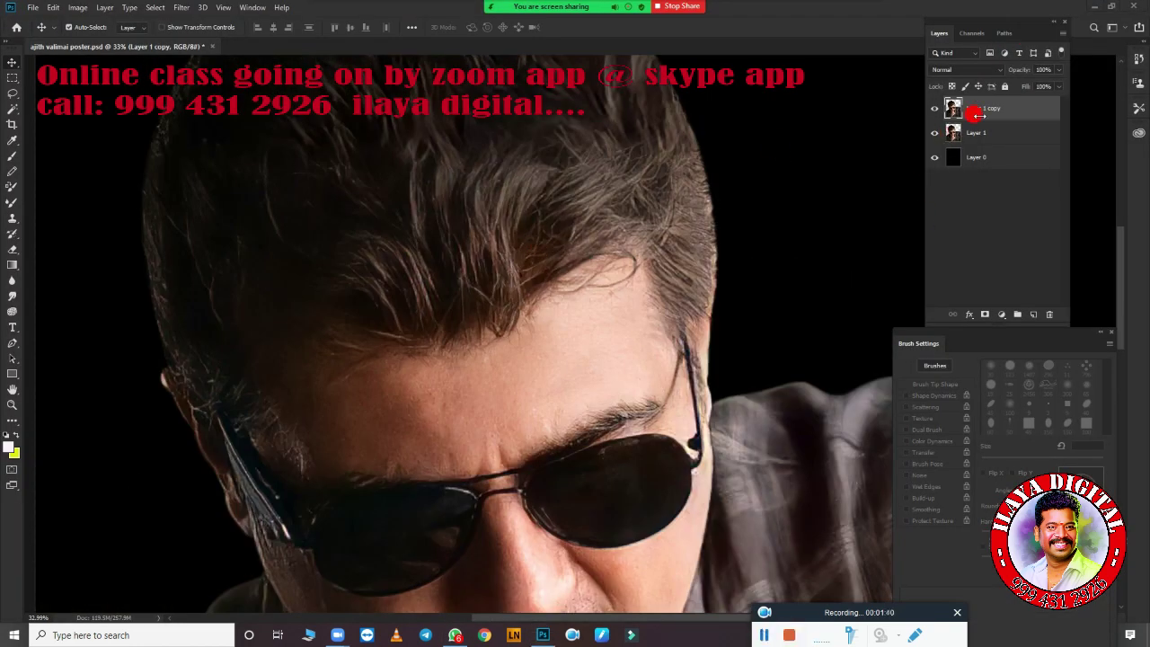
Apply Auto Tone to the portrait on Layer 1 copy
{"action": "left_click", "coordinate": [935, 108]}
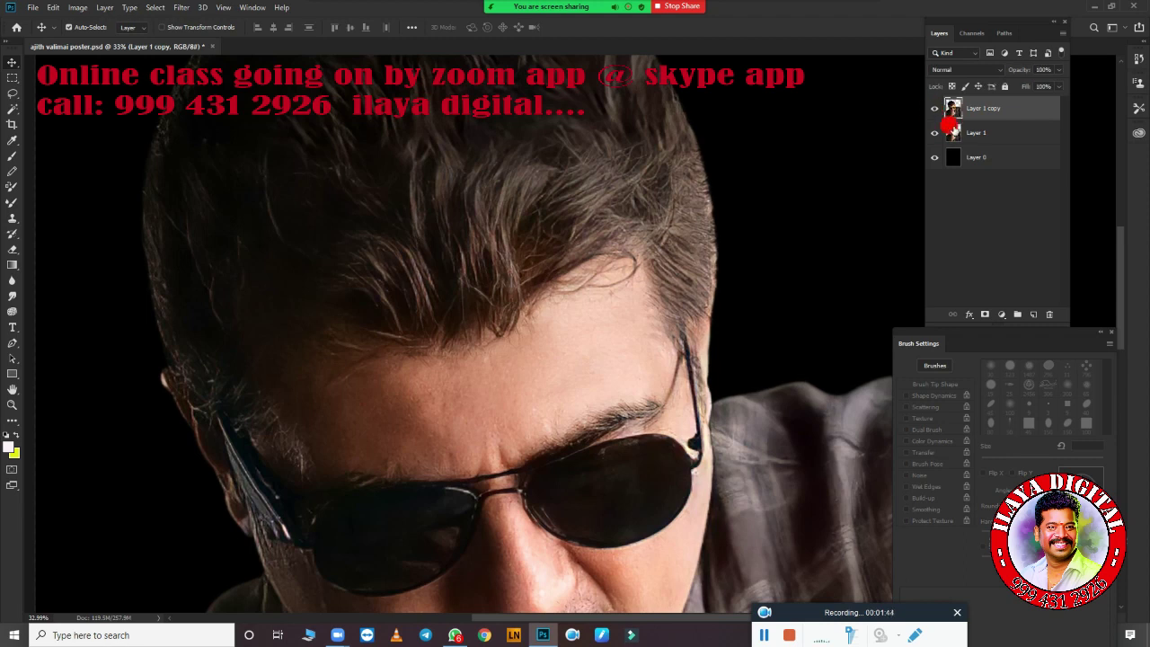
{"action": "scroll", "coordinate": [566, 285], "scroll_direction": "down", "scroll_amount": 2}
{"action": "scroll", "coordinate": [553, 283], "scroll_direction": "down", "scroll_amount": 2}
{"action": "scroll", "coordinate": [552, 282], "scroll_direction": "down", "scroll_amount": 2}
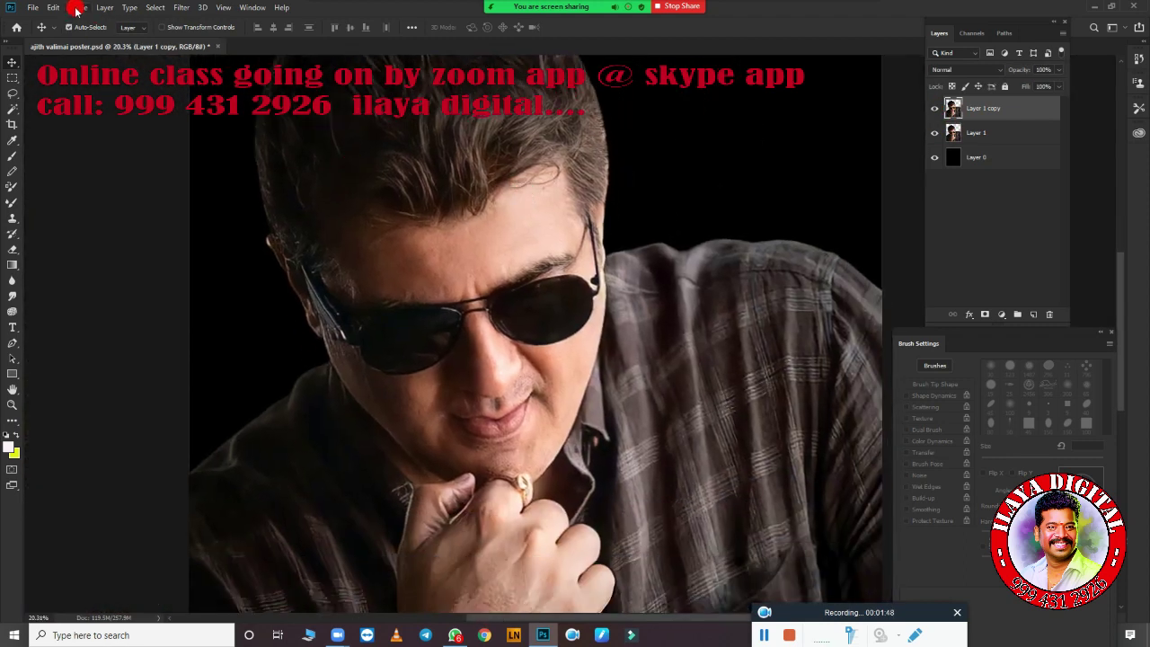
{"action": "left_click", "coordinate": [78, 7]}
{"action": "left_click", "coordinate": [97, 63]}
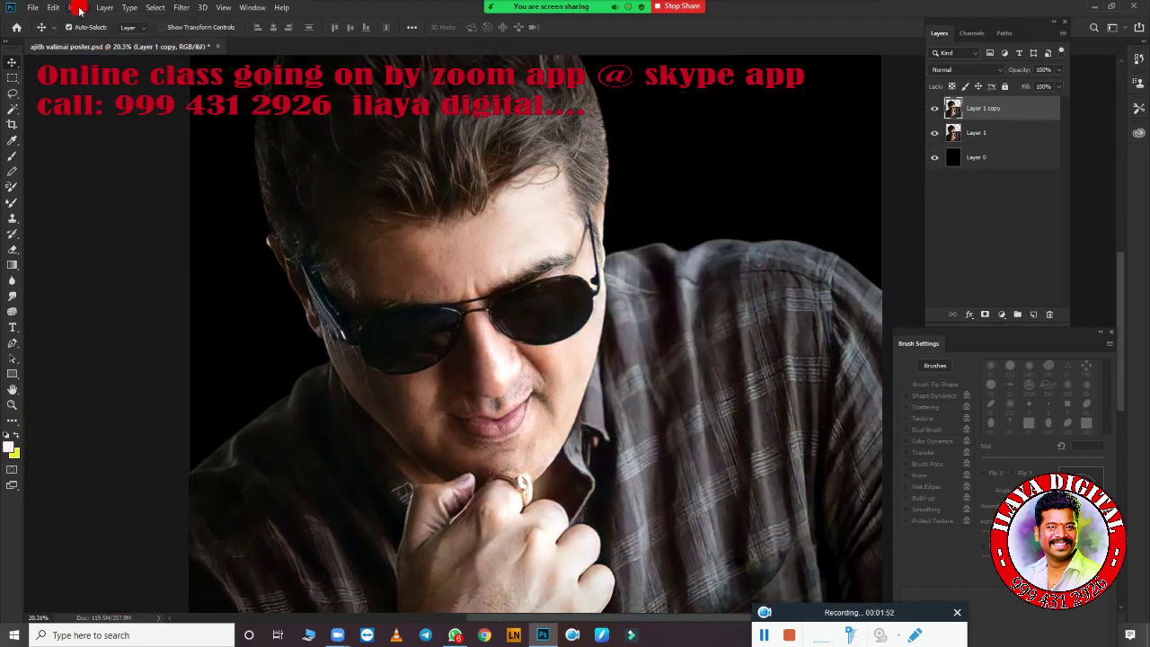
Apply Auto Contrast and Auto Color to brighten the portrait
{"action": "left_click", "coordinate": [78, 8]}
{"action": "left_click", "coordinate": [97, 67]}
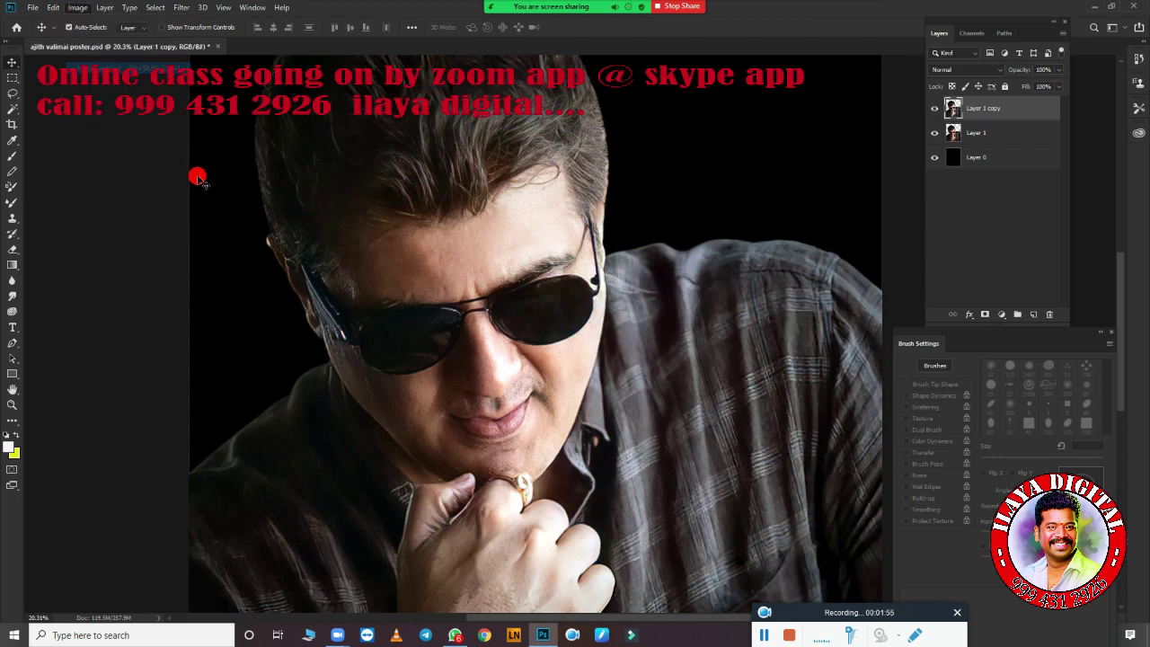
{"action": "left_click", "coordinate": [78, 7]}
{"action": "left_click", "coordinate": [97, 79]}
{"action": "scroll", "coordinate": [611, 288], "scroll_direction": "up", "scroll_amount": 3}
{"action": "scroll", "coordinate": [685, 315], "scroll_direction": "down", "scroll_amount": 1}
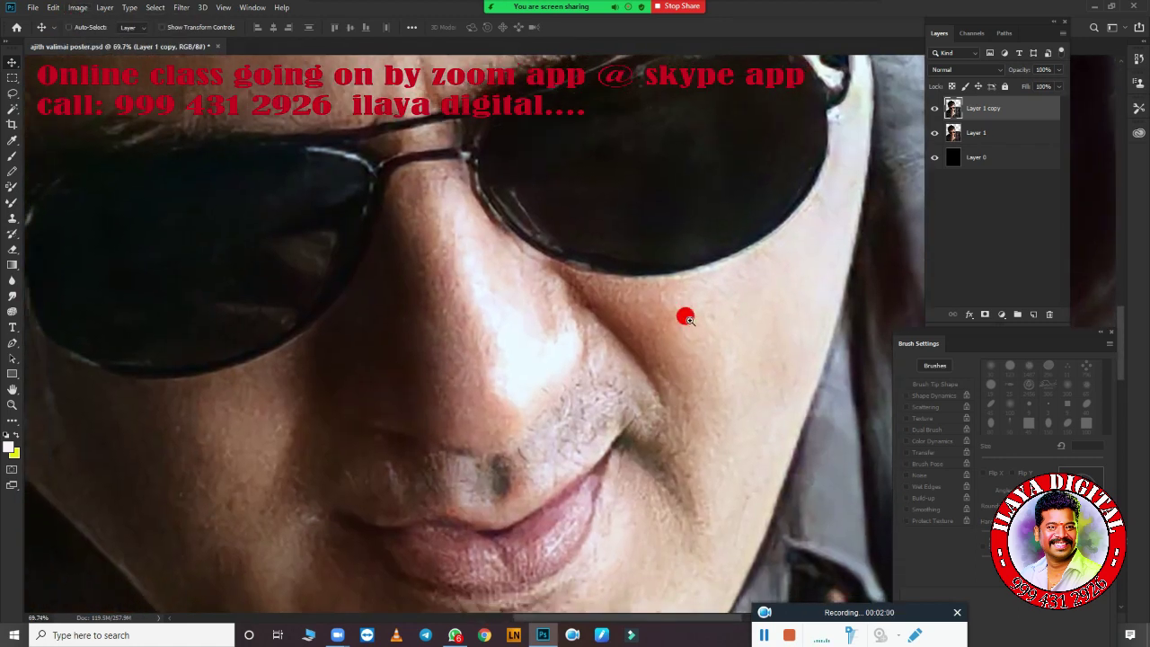
{"action": "scroll", "coordinate": [627, 316], "scroll_direction": "down", "scroll_amount": 4}
{"action": "scroll", "coordinate": [627, 316], "scroll_direction": "up", "scroll_amount": 3}
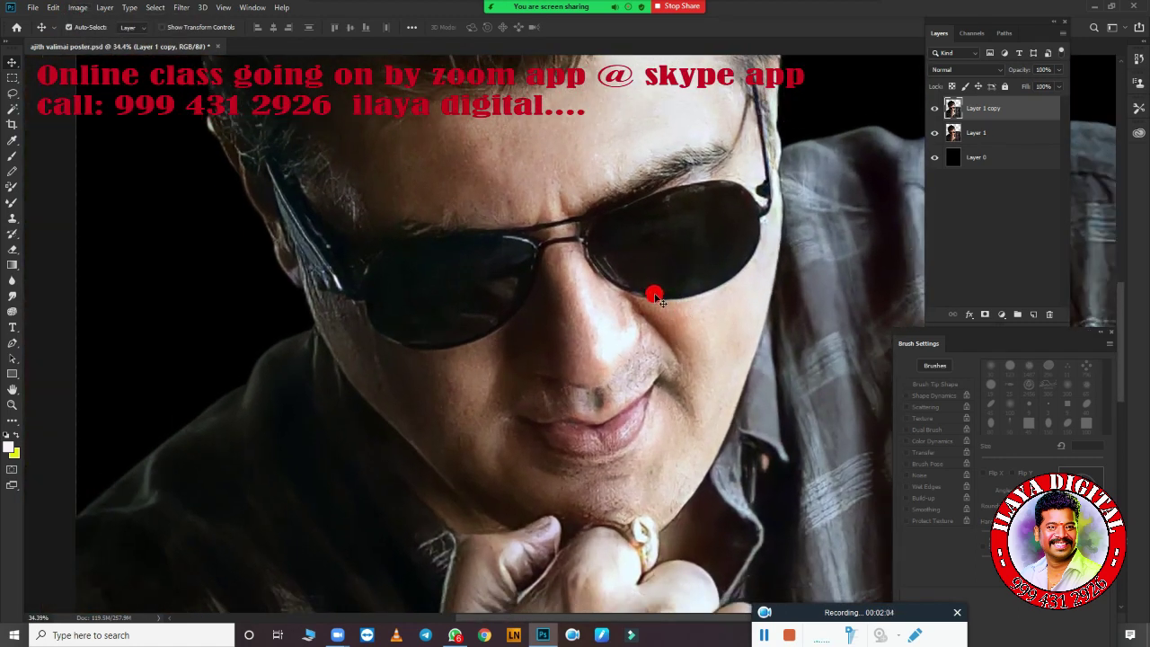
Open Color Balance and adjust the midtones yellow–blue level
{"action": "key", "text": "ctrl+b"}
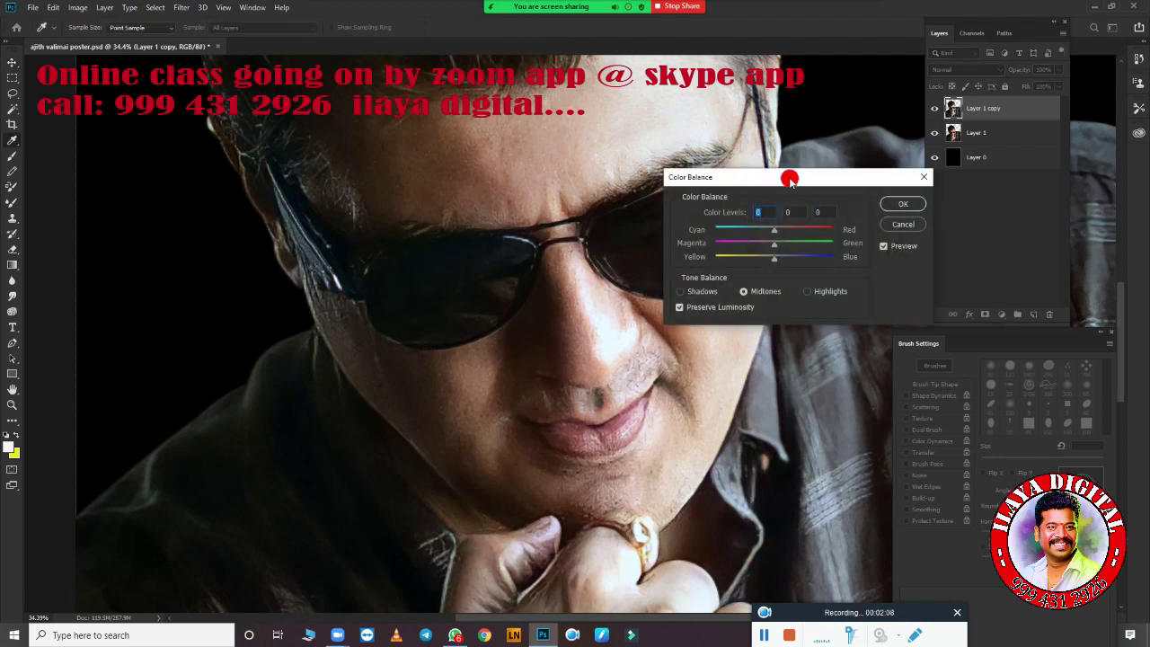
{"action": "mouse_move", "coordinate": [775, 169]}
{"action": "left_mouse_down"}
{"action": "mouse_move", "coordinate": [609, 140]}
{"action": "mouse_move", "coordinate": [782, 101]}
{"action": "left_mouse_up"}
{"action": "scroll", "coordinate": [599, 351], "scroll_direction": "up", "scroll_amount": 2}
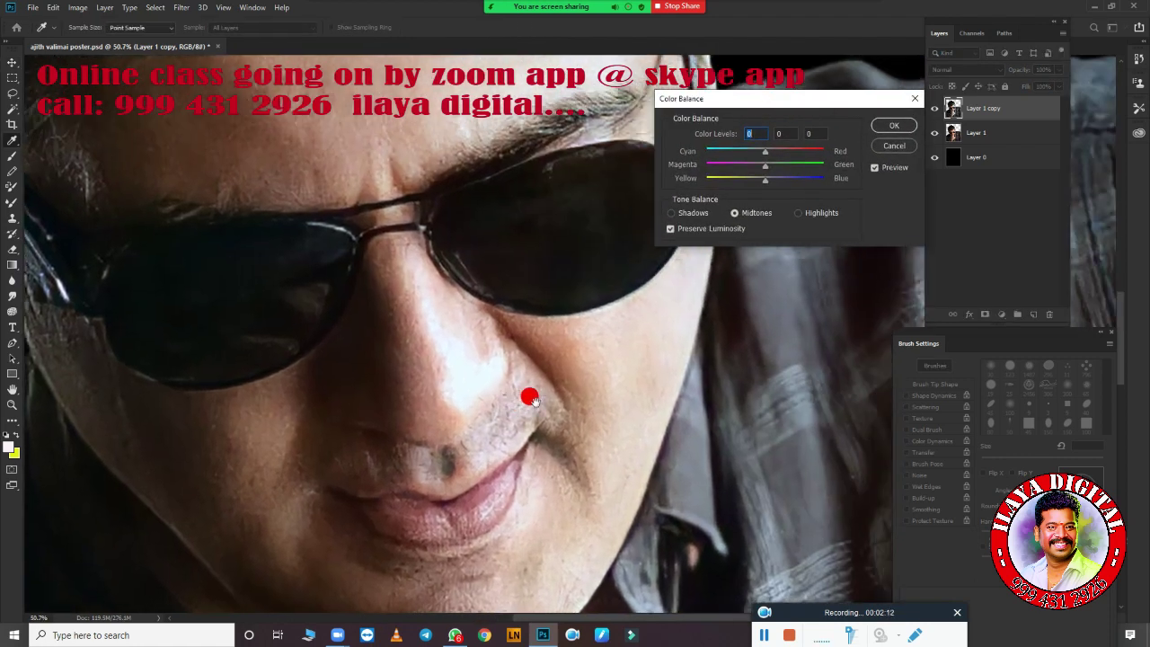
{"action": "left_click_drag", "start_coordinate": [924, 322], "coordinate": [971, 333]}
{"action": "left_click_drag", "start_coordinate": [998, 34], "coordinate": [1044, 43]}
{"action": "left_click_drag", "start_coordinate": [816, 99], "coordinate": [873, 169]}
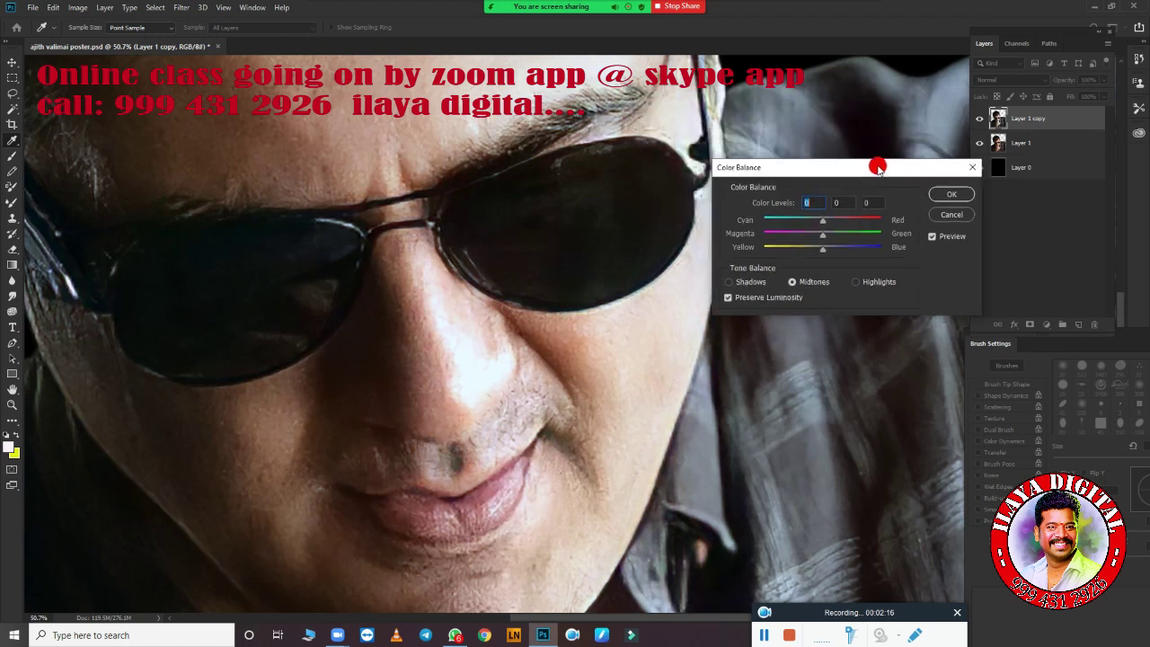
{"action": "scroll", "coordinate": [675, 314], "scroll_direction": "down", "scroll_amount": 3}
{"action": "left_click", "coordinate": [820, 249]}
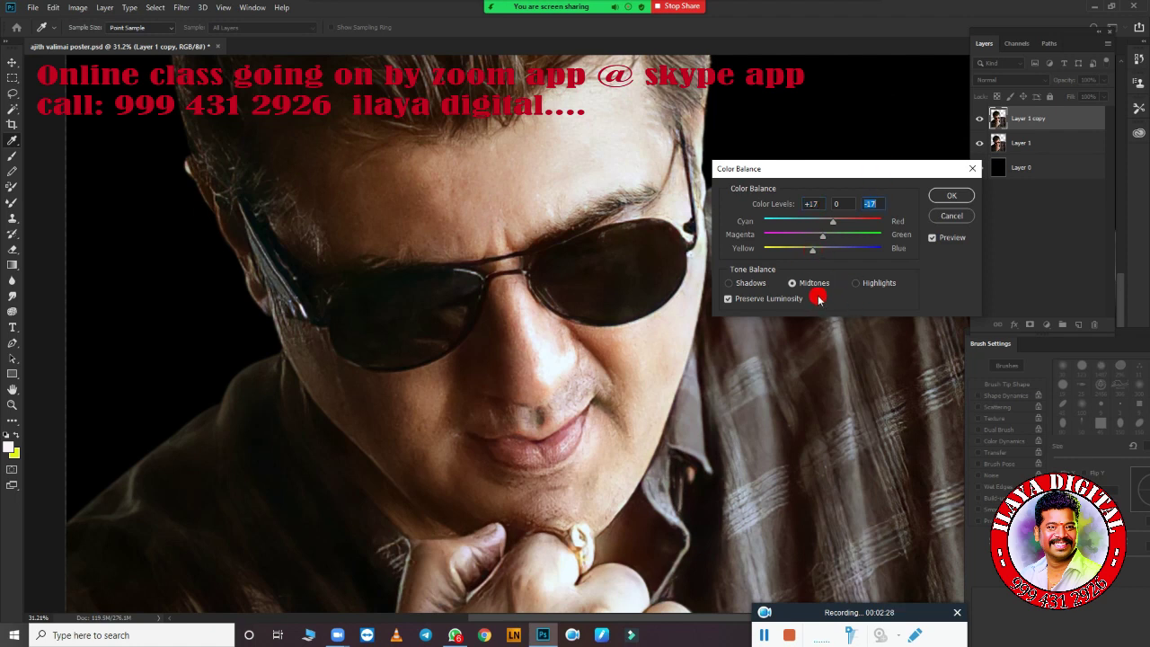
Shift the shadows toward red and the highlights along yellow–blue, then apply Color Balance
{"action": "left_click", "coordinate": [729, 283]}
{"action": "left_click_drag", "start_coordinate": [822, 221], "coordinate": [834, 221]}
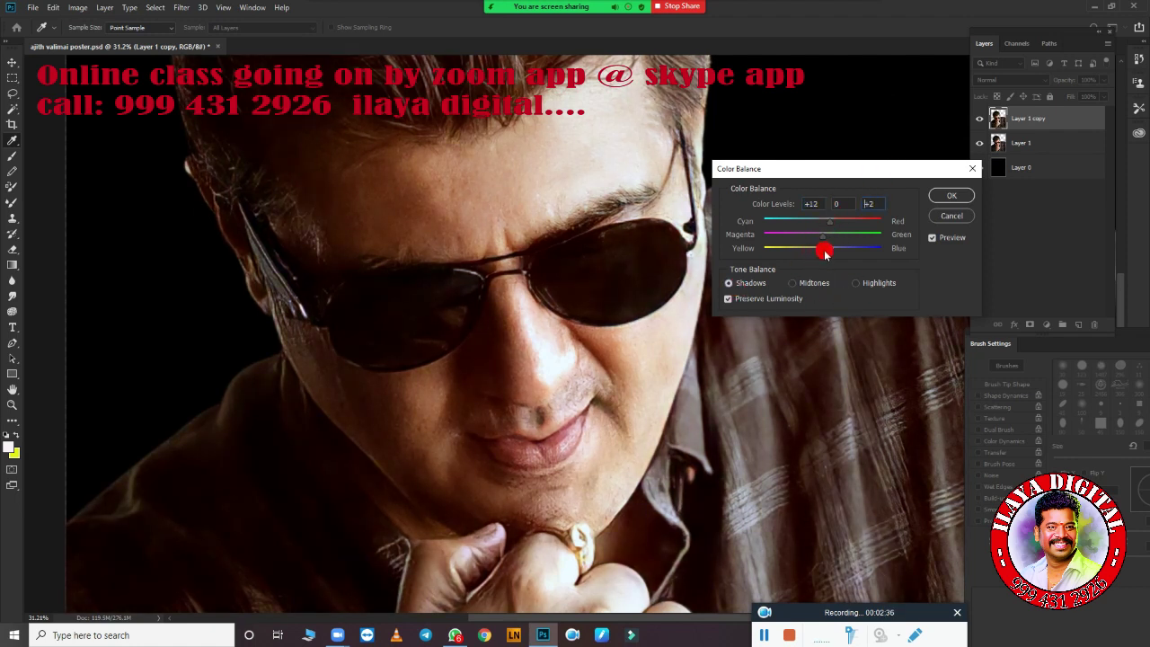
{"action": "left_click", "coordinate": [856, 283]}
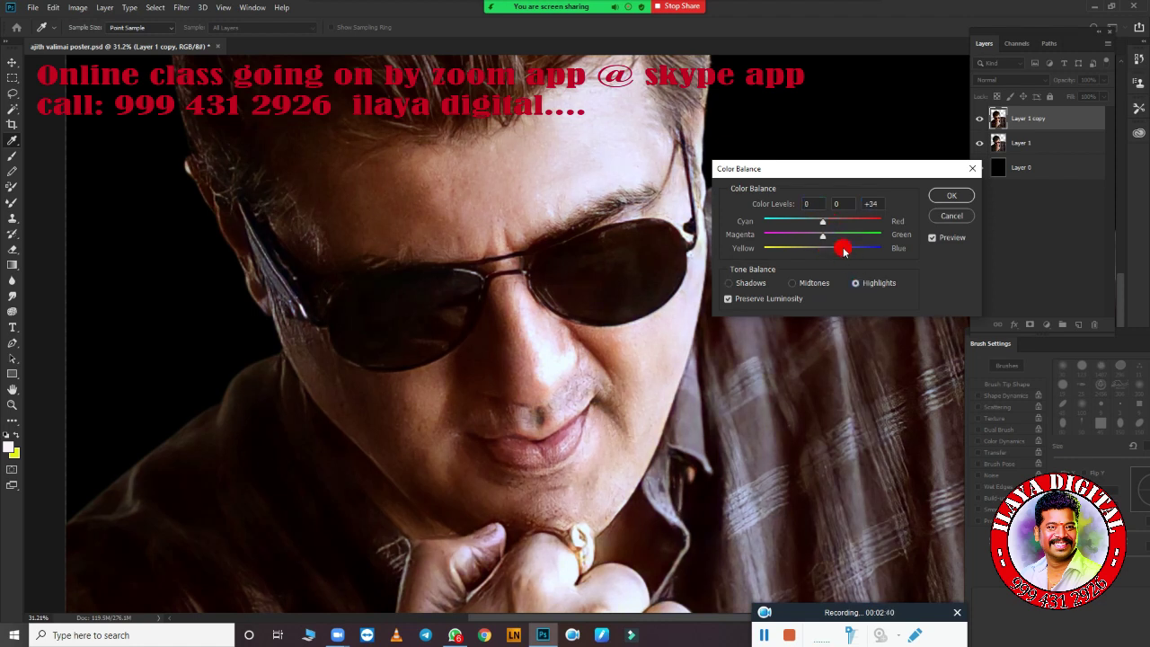
{"action": "left_click_drag", "start_coordinate": [844, 252], "coordinate": [801, 254]}
{"action": "left_click", "coordinate": [952, 195]}
{"action": "key", "text": "v"}
{"action": "scroll", "coordinate": [689, 372], "scroll_direction": "up", "scroll_amount": 2}
{"action": "scroll", "coordinate": [670, 337], "scroll_direction": "down", "scroll_amount": 2}
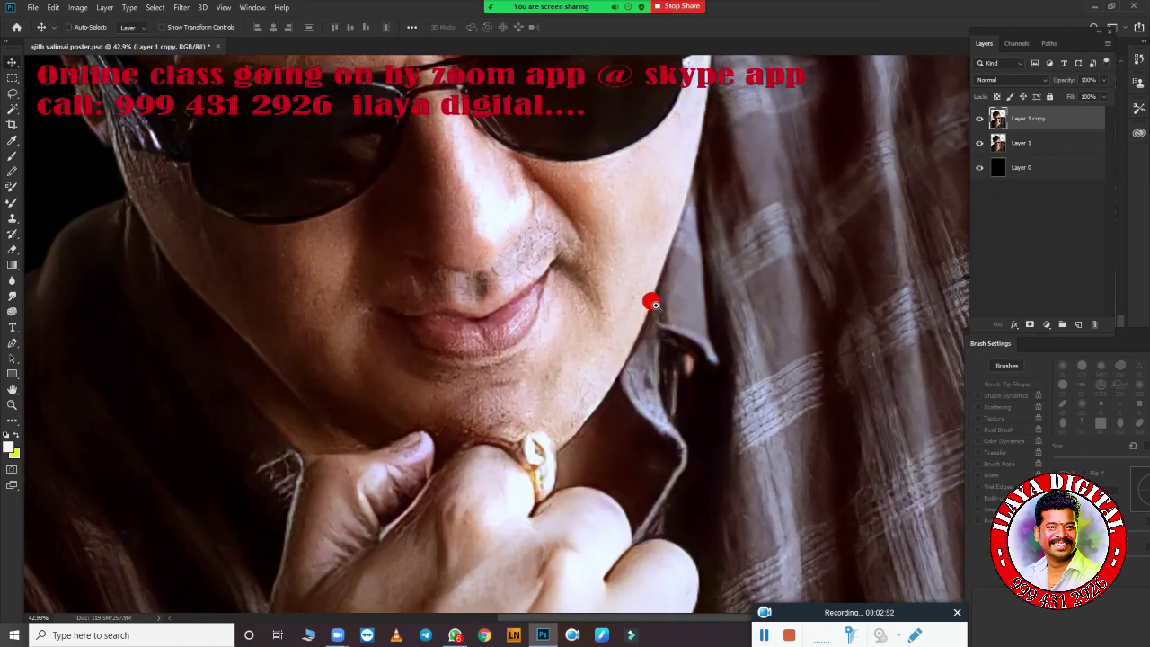
{"action": "scroll", "coordinate": [653, 303], "scroll_direction": "down", "scroll_amount": 3}
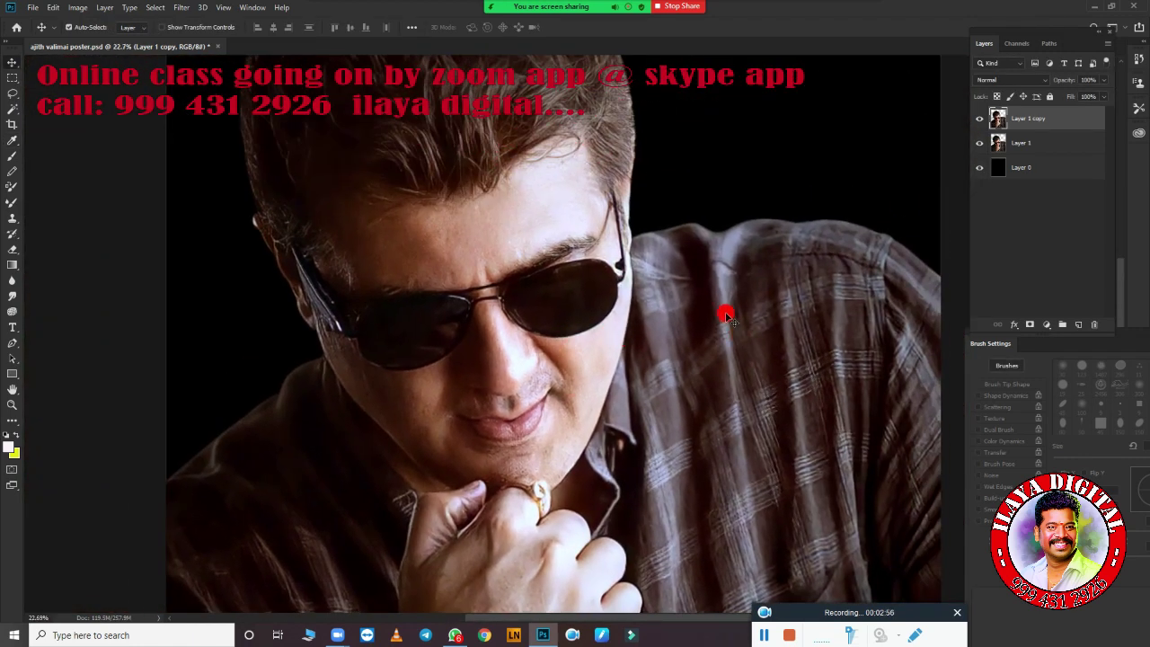
Apply Brightness 23 and Contrast 32 to Layer 1 copy
{"action": "key", "text": "alt+i"}
{"action": "key", "text": "j"}
{"action": "key", "text": "c"}
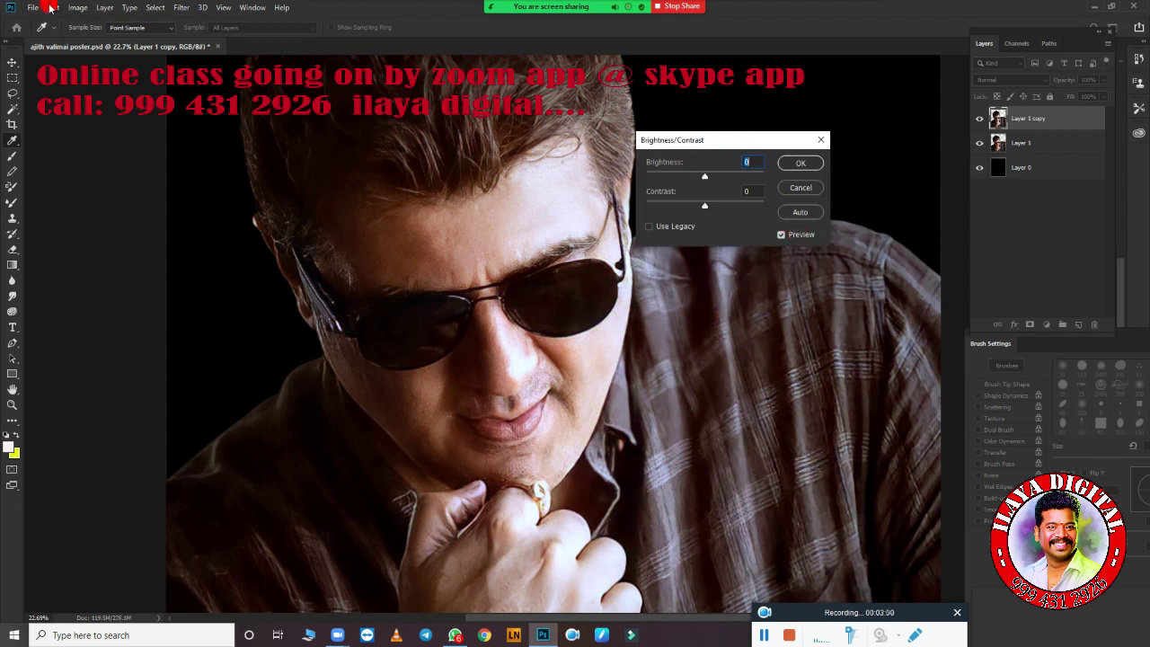
{"action": "left_click", "coordinate": [807, 190]}
{"action": "left_click", "coordinate": [77, 7]}
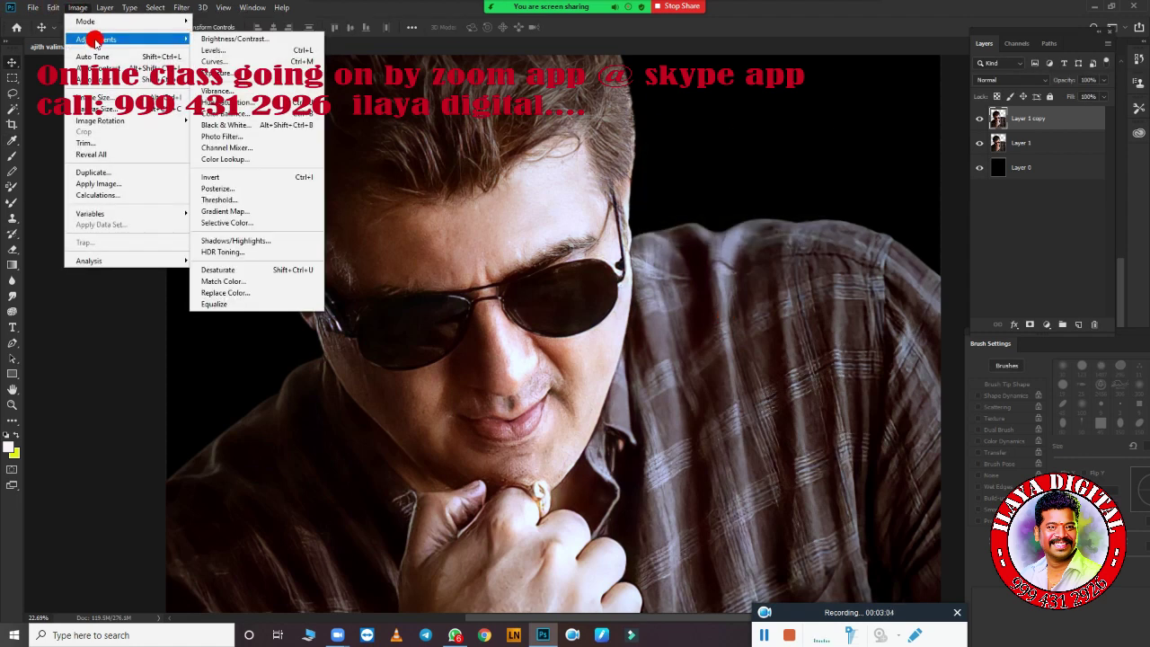
{"action": "left_click", "coordinate": [234, 39]}
{"action": "left_click_drag", "start_coordinate": [776, 141], "coordinate": [845, 120]}
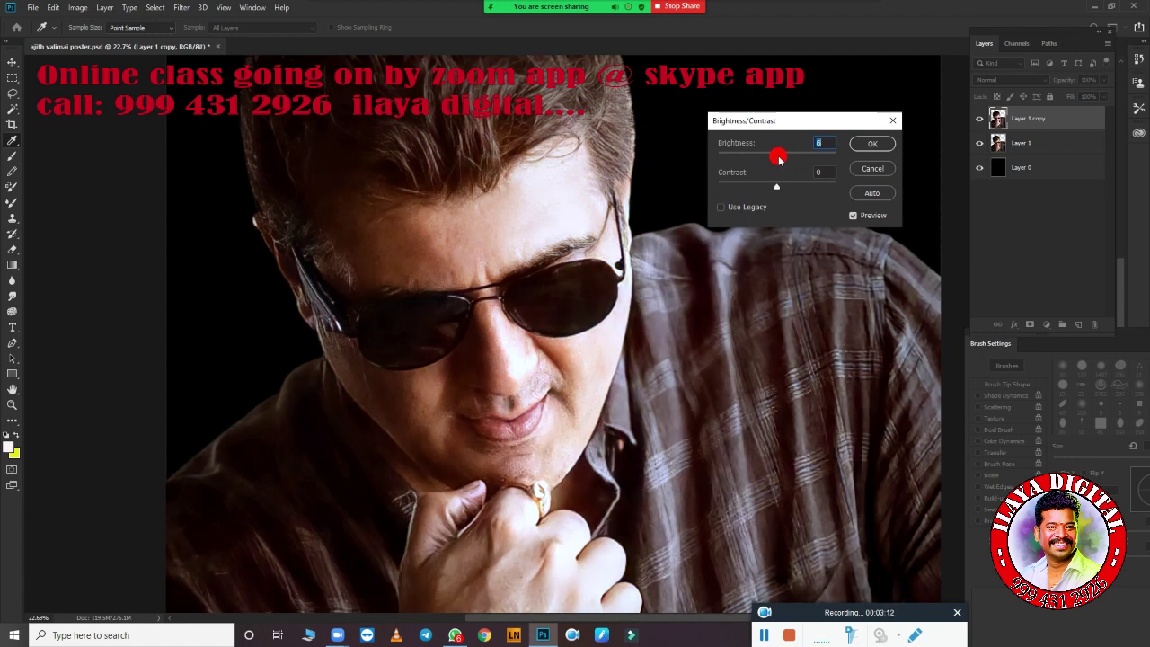
{"action": "left_click_drag", "start_coordinate": [781, 157], "coordinate": [795, 186]}
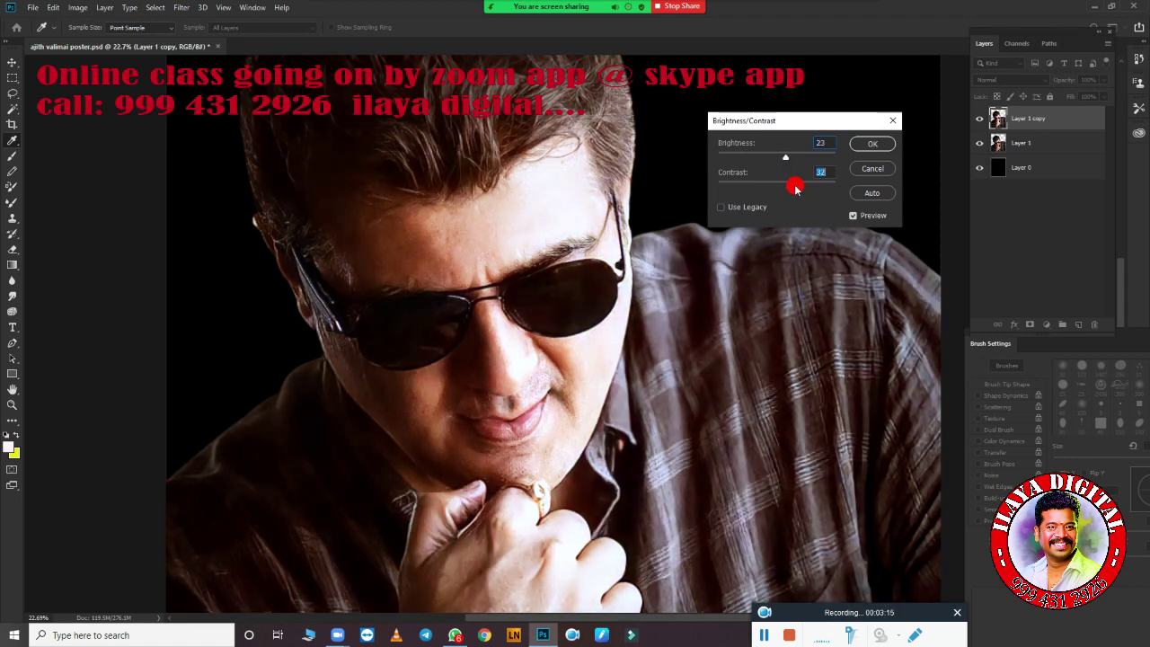
{"action": "left_click", "coordinate": [864, 146]}
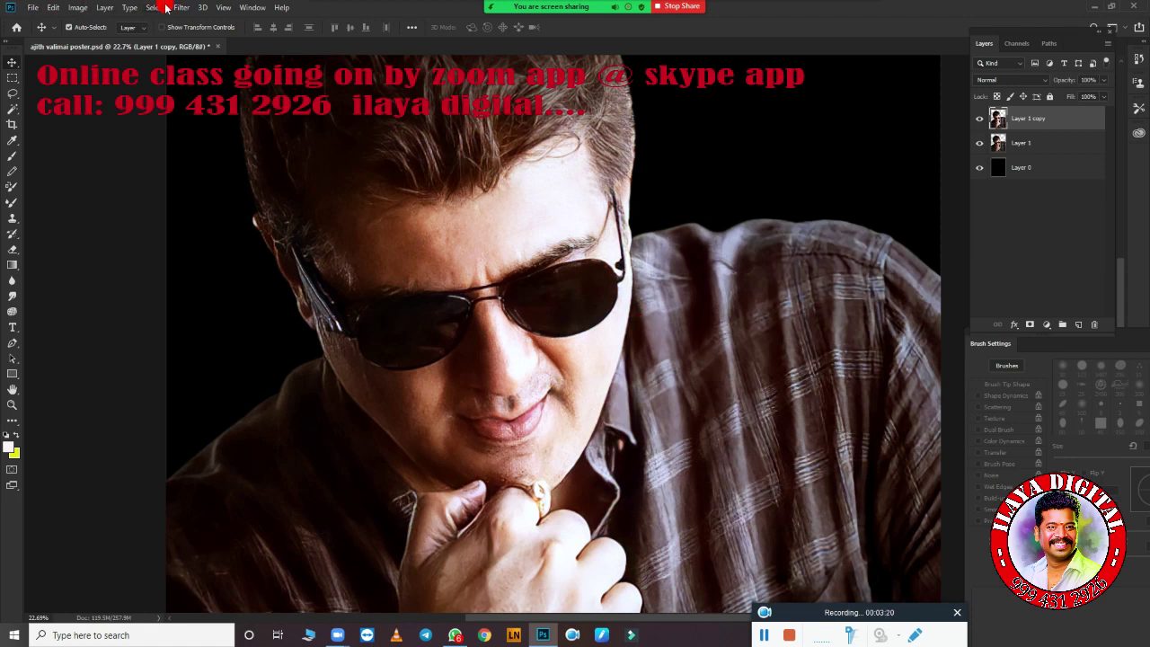
{"action": "left_click", "coordinate": [166, 8]}
Open Camera Raw on the layer and lower Exposure slightly
{"action": "key", "text": "Escape"}
{"action": "key", "text": "ctrl+shift+a"}
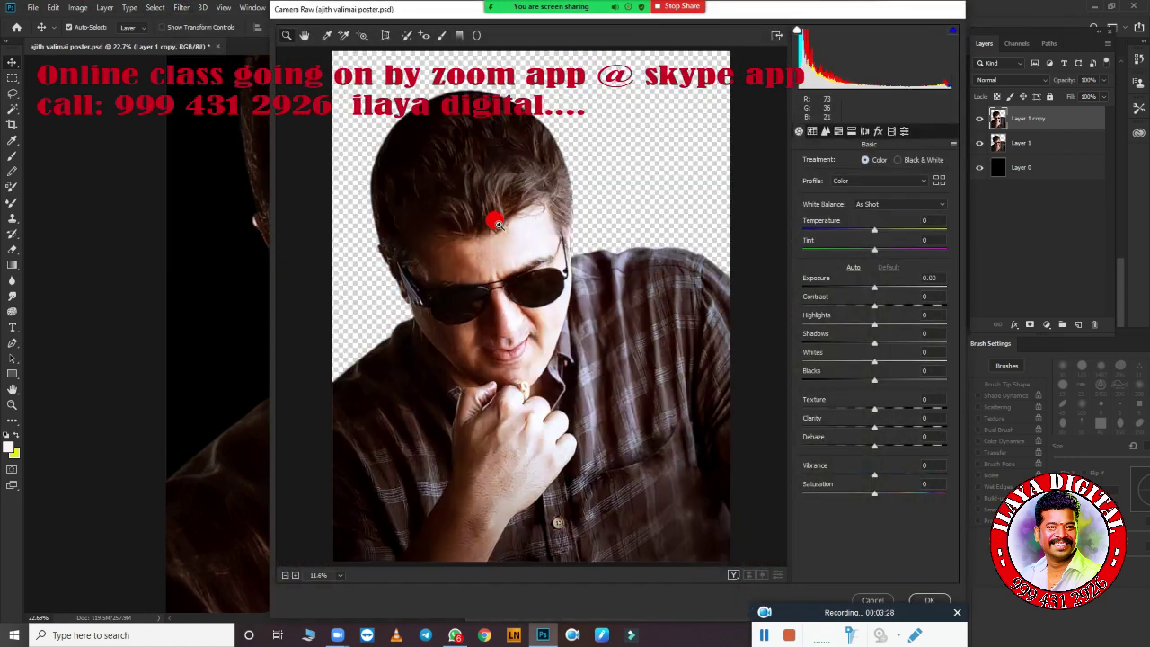
{"action": "left_click", "coordinate": [497, 223]}
{"action": "left_click_drag", "start_coordinate": [539, 244], "coordinate": [513, 18]}
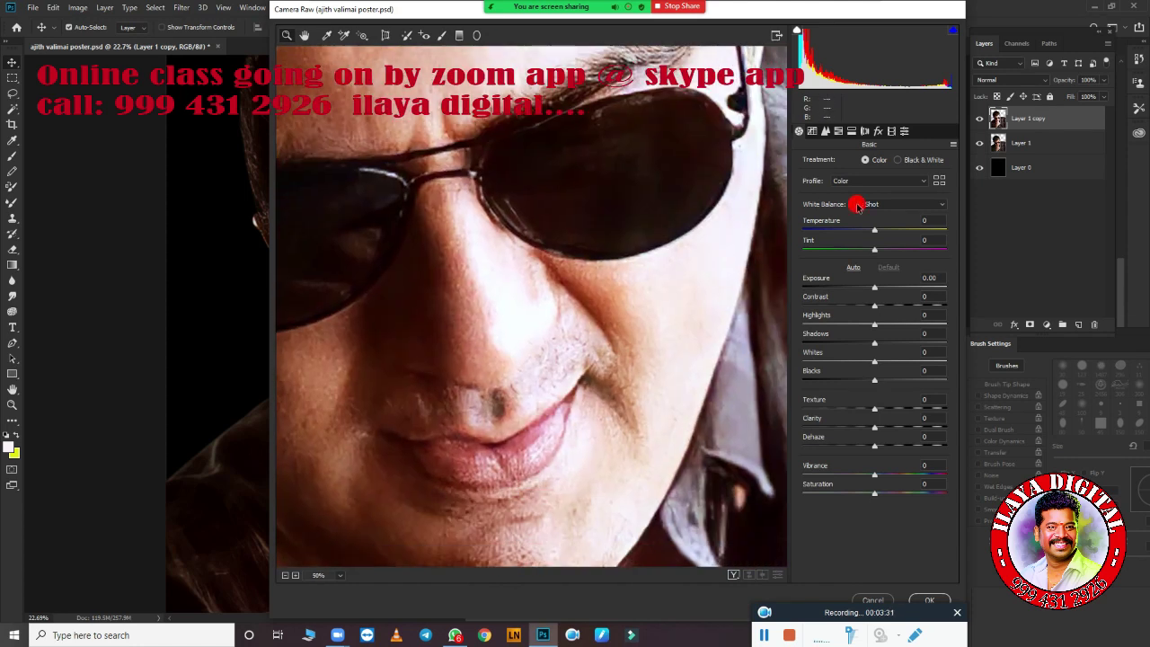
{"action": "mouse_move", "coordinate": [624, 321]}
{"action": "left_mouse_down"}
{"action": "mouse_move", "coordinate": [656, 328]}
{"action": "mouse_move", "coordinate": [555, 264]}
{"action": "left_mouse_up"}
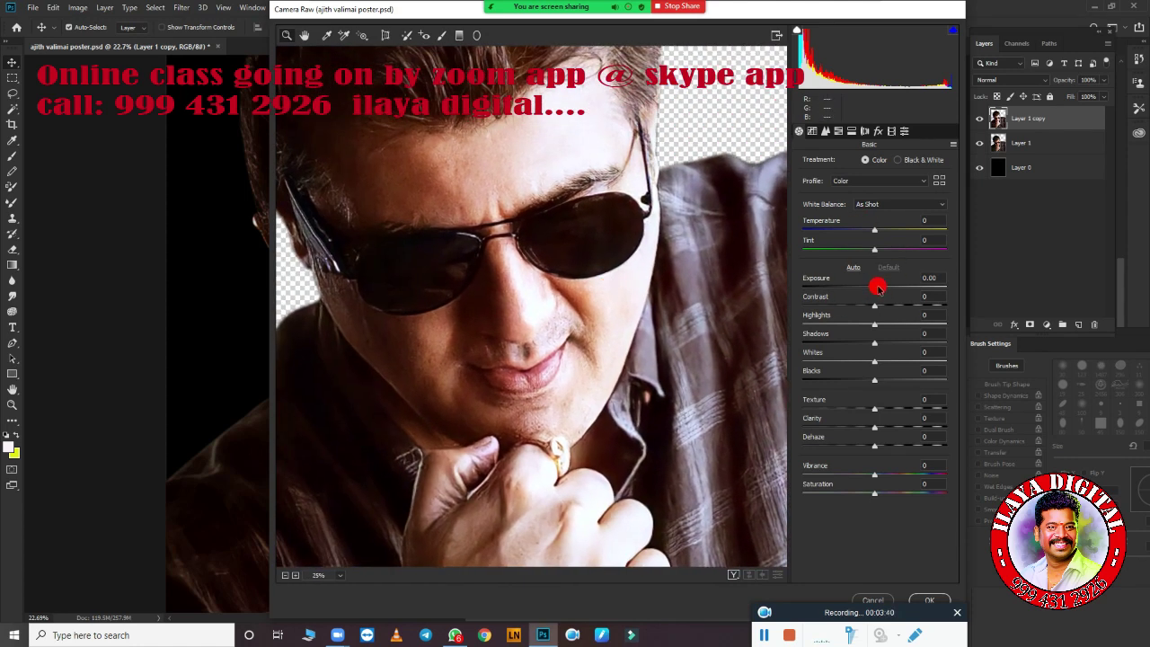
{"action": "mouse_move", "coordinate": [878, 288]}
{"action": "left_mouse_down"}
{"action": "mouse_move", "coordinate": [880, 324]}
{"action": "mouse_move", "coordinate": [850, 331]}
{"action": "mouse_move", "coordinate": [907, 325]}
{"action": "mouse_move", "coordinate": [878, 329]}
{"action": "left_mouse_up"}
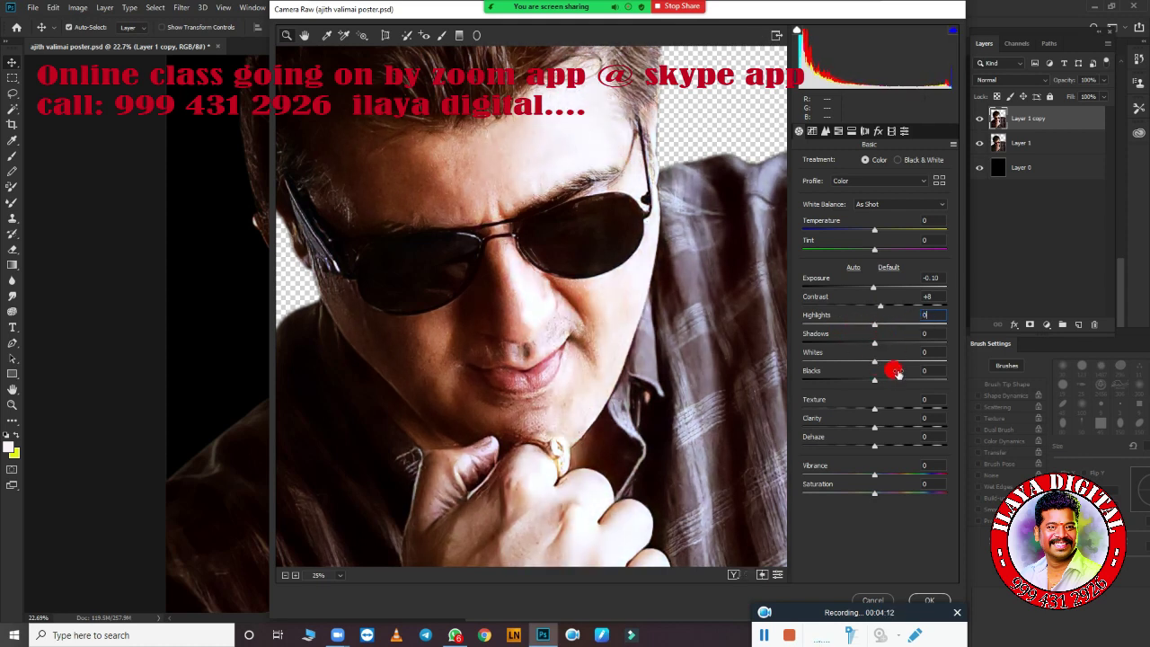
Set Highlights -14, Whites -31, Blacks +35 and Vibrance to about +93
{"action": "left_click", "coordinate": [875, 325]}
{"action": "left_click_drag", "start_coordinate": [875, 325], "coordinate": [864, 322]}
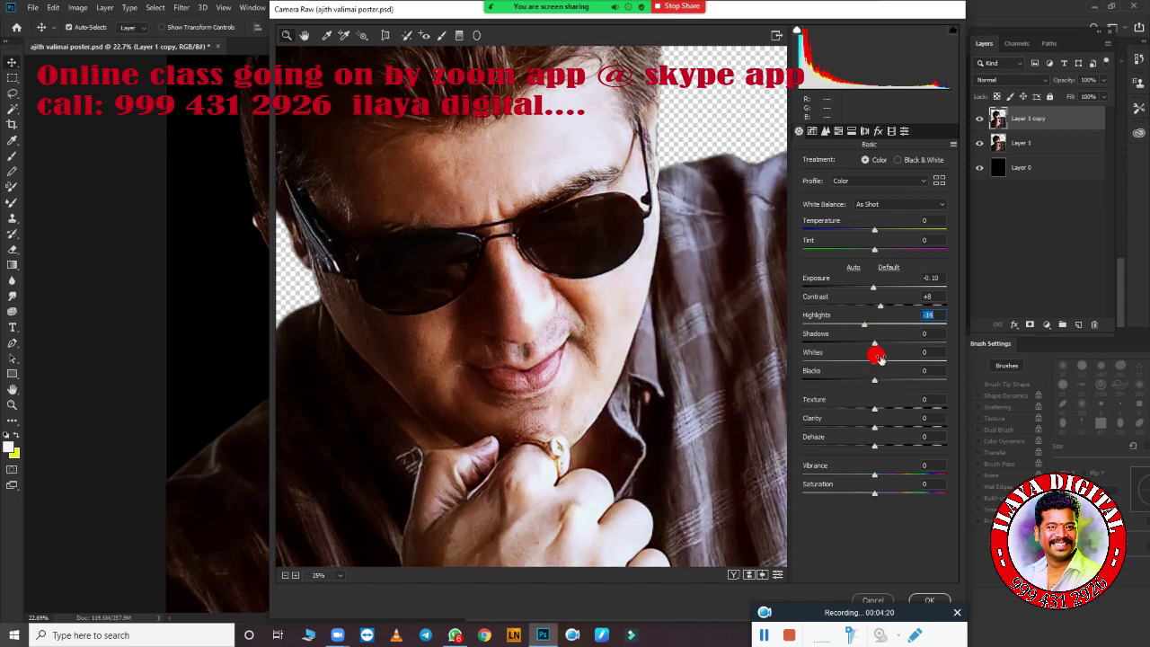
{"action": "mouse_move", "coordinate": [877, 363]}
{"action": "left_mouse_down"}
{"action": "mouse_move", "coordinate": [812, 365]}
{"action": "mouse_move", "coordinate": [925, 383]}
{"action": "mouse_move", "coordinate": [900, 382]}
{"action": "left_mouse_up"}
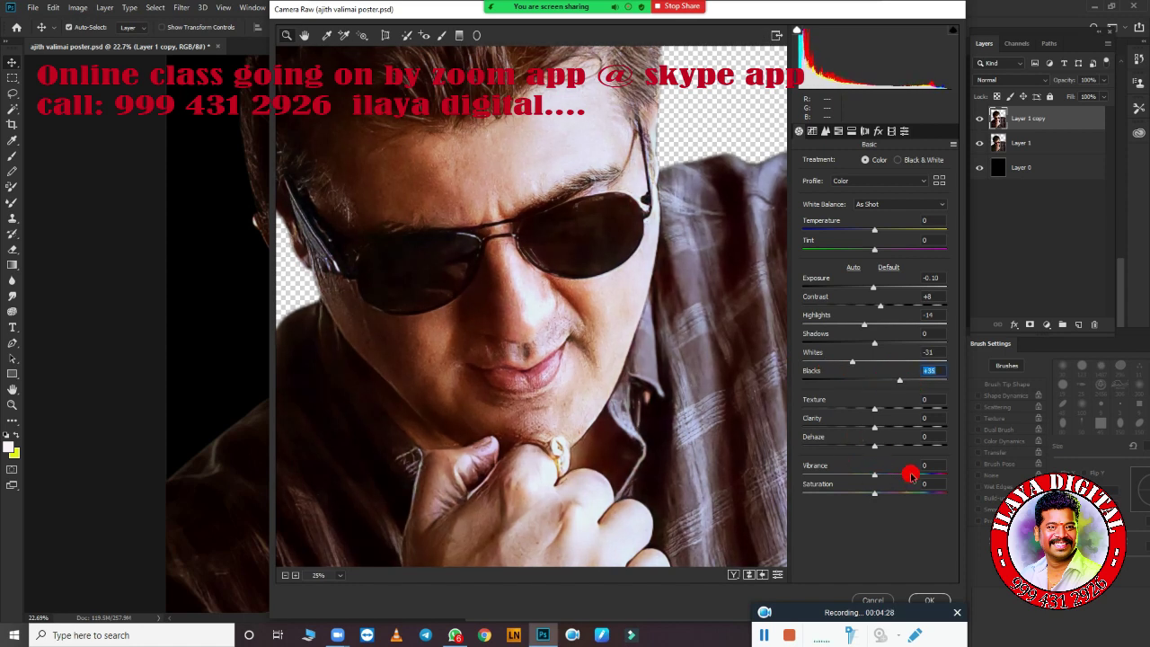
{"action": "mouse_move", "coordinate": [878, 474]}
{"action": "left_mouse_down"}
{"action": "mouse_move", "coordinate": [950, 470]}
{"action": "mouse_move", "coordinate": [834, 477]}
{"action": "mouse_move", "coordinate": [875, 482]}
{"action": "left_mouse_up"}
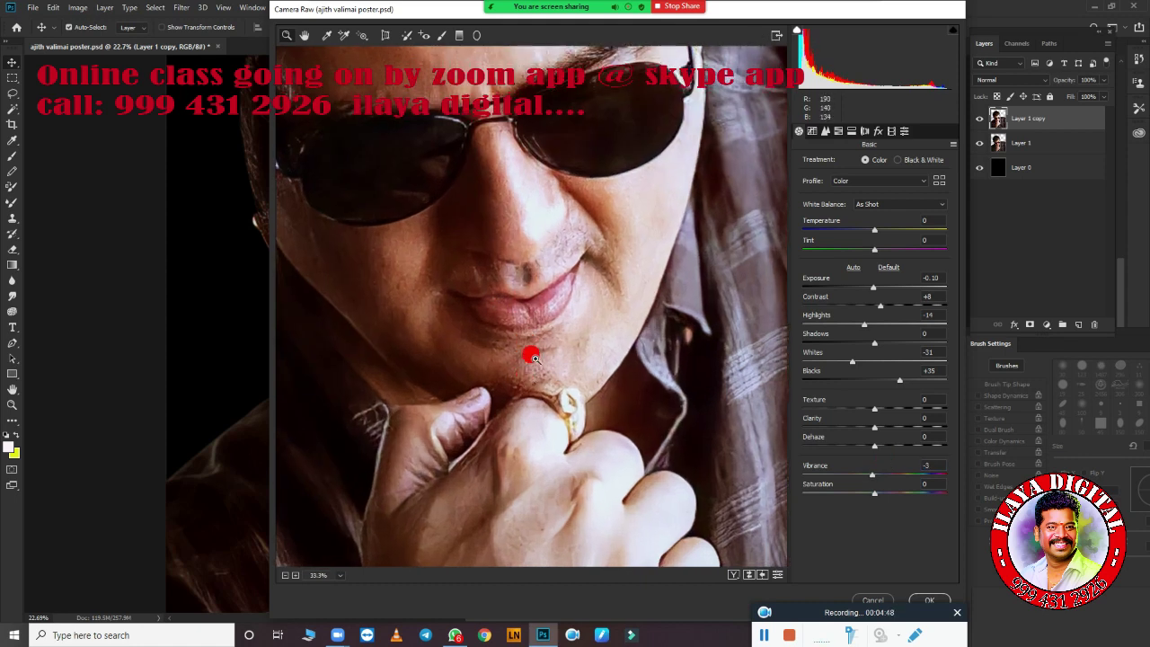
{"action": "scroll", "coordinate": [533, 364], "scroll_direction": "up", "scroll_amount": 1}
{"action": "scroll", "coordinate": [612, 360], "scroll_direction": "up", "scroll_amount": 1}
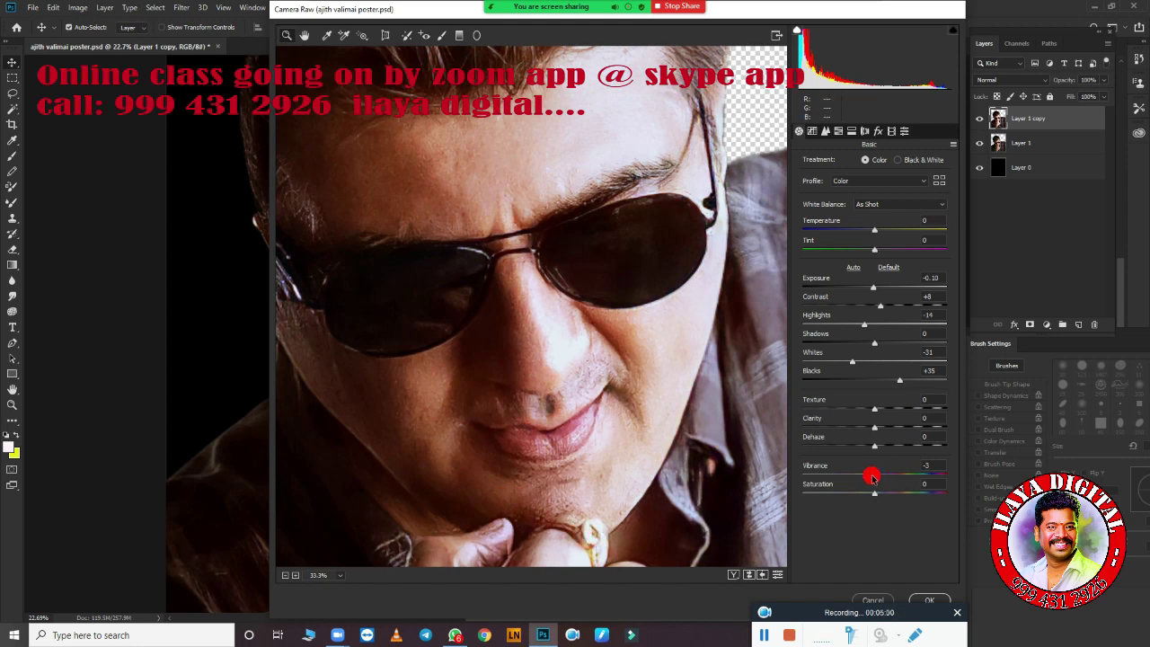
{"action": "left_click_drag", "start_coordinate": [896, 473], "coordinate": [948, 478]}
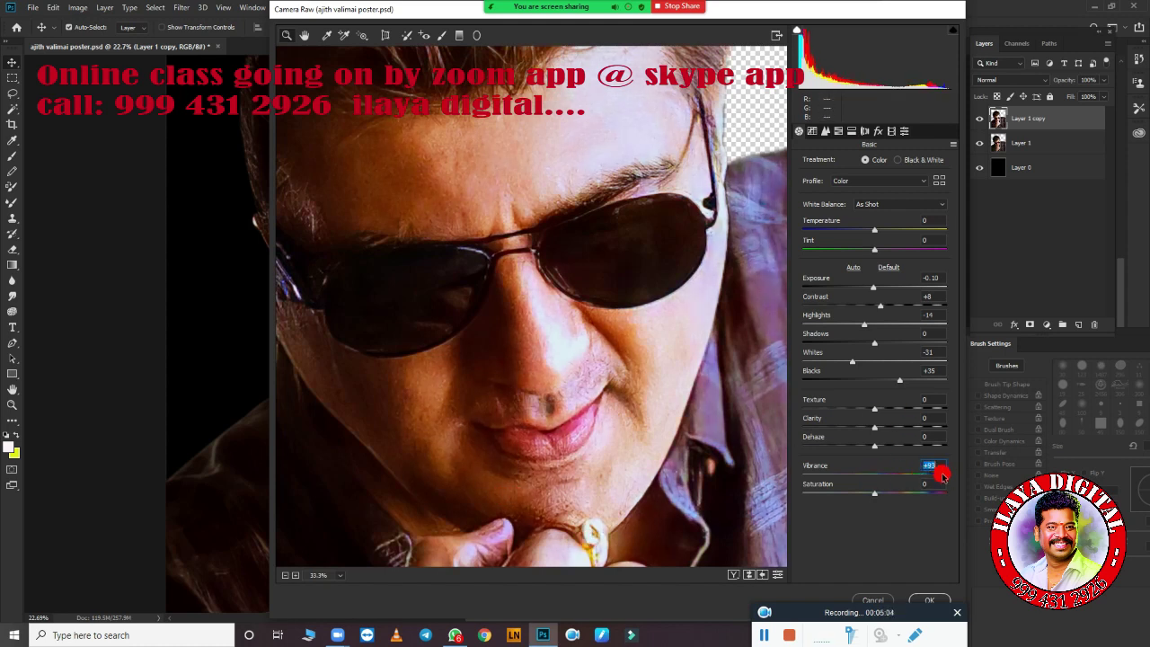
Apply the Camera Raw edits, then duplicate the layer with Match Color at Color Intensity 120
{"action": "key", "text": "Return"}
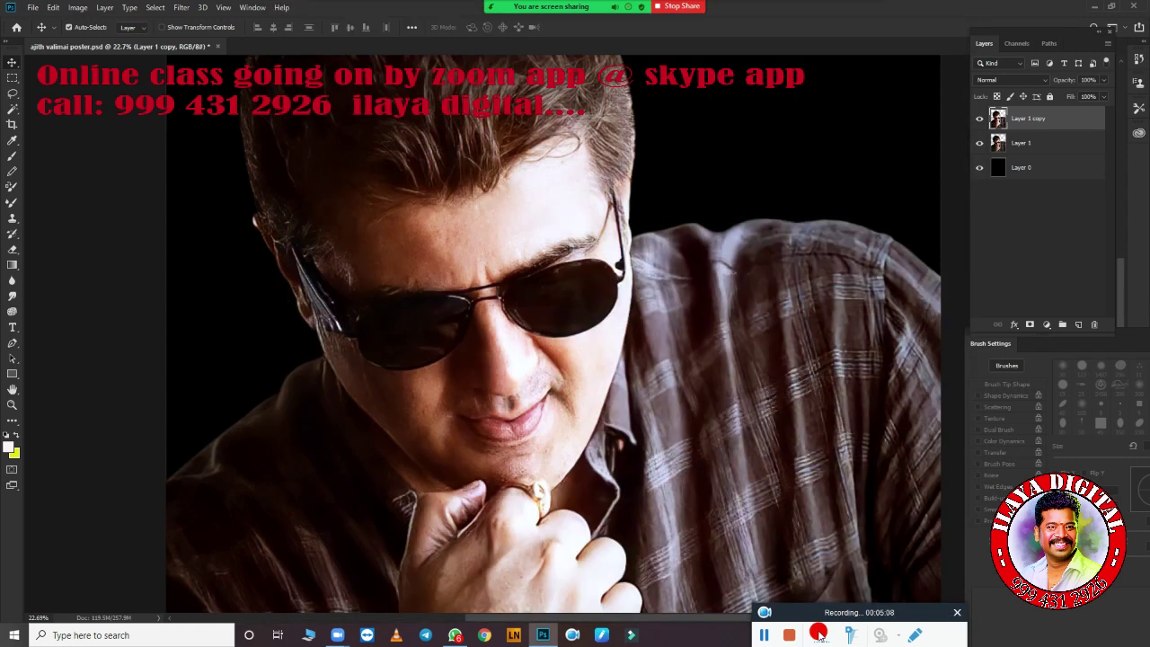
{"action": "left_click", "coordinate": [980, 117]}
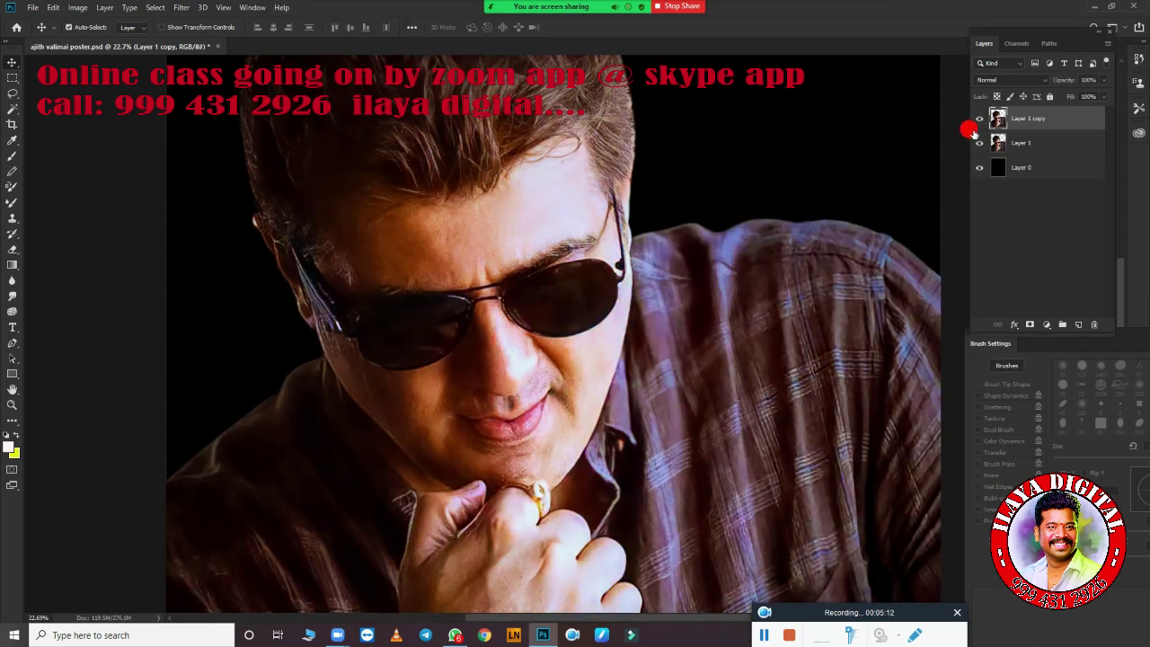
{"action": "left_click", "coordinate": [979, 117]}
{"action": "key", "text": "ctrl+j"}
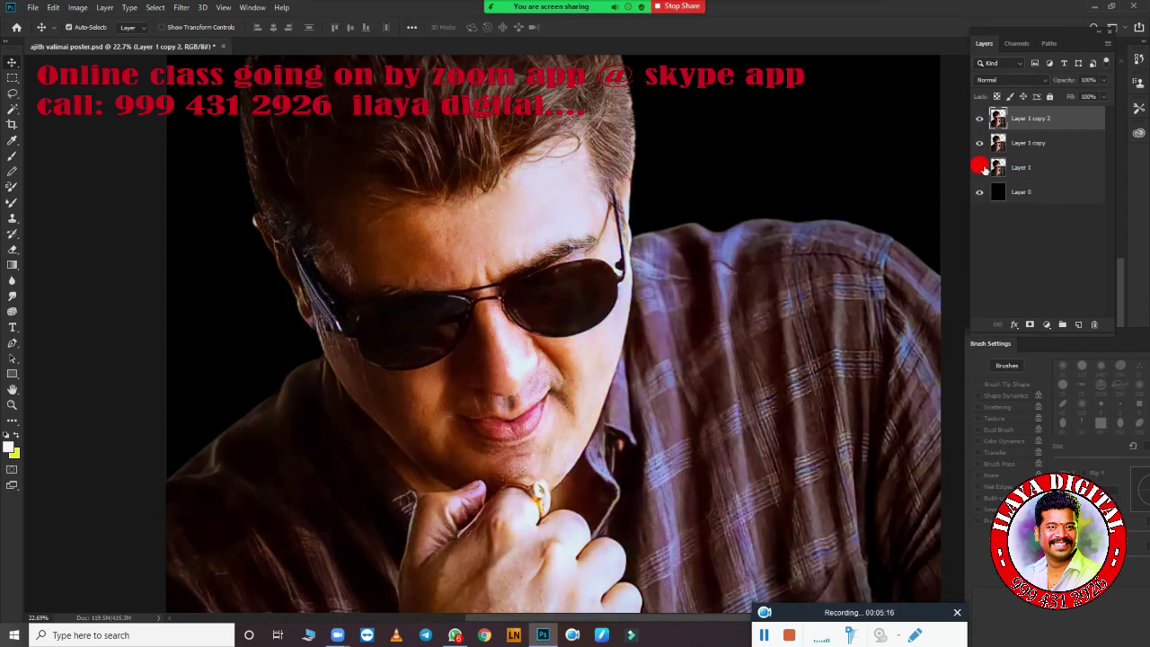
{"action": "left_click", "coordinate": [79, 8]}
{"action": "mouse_move", "coordinate": [96, 39]}
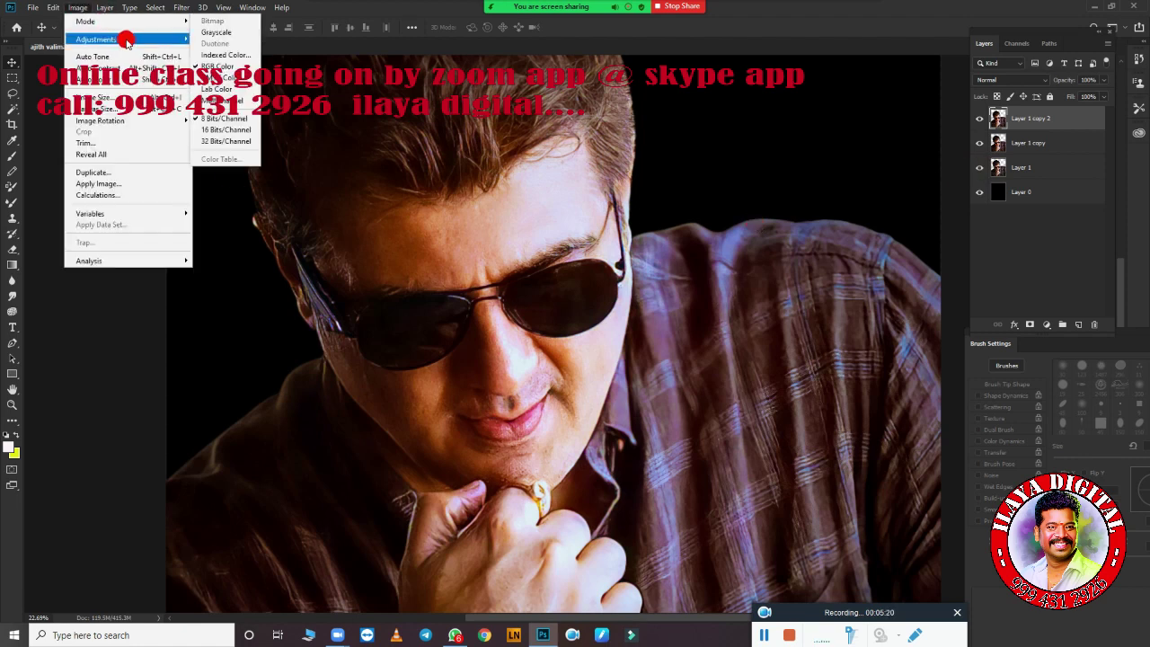
{"action": "left_click", "coordinate": [243, 283]}
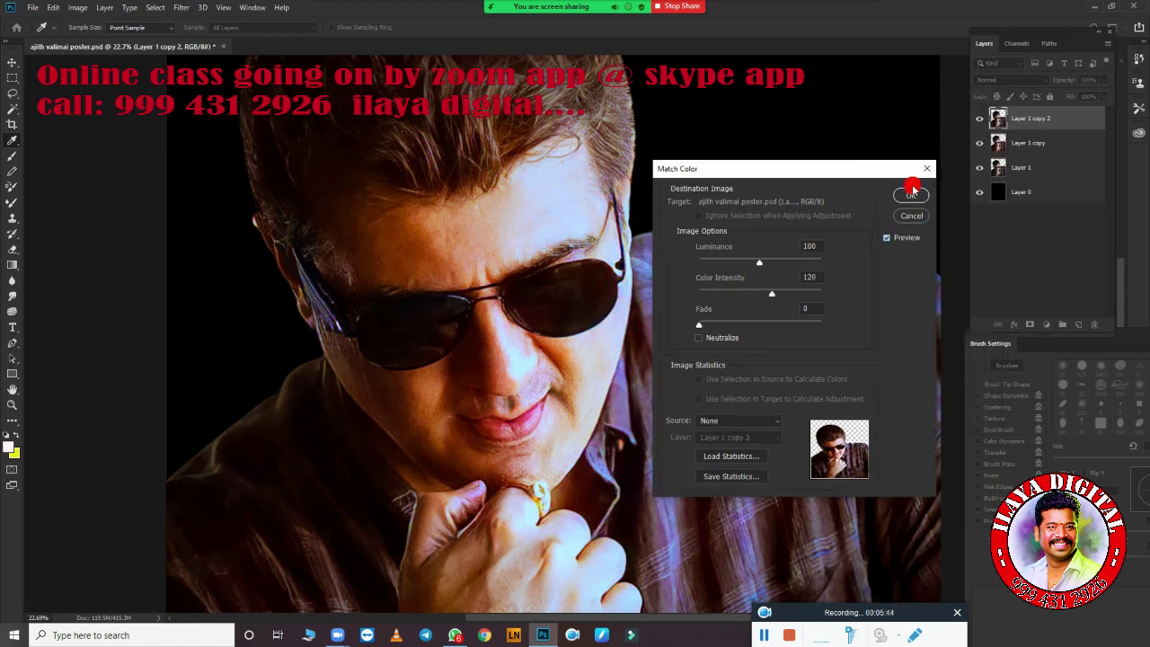
{"action": "left_click", "coordinate": [976, 125]}
Compare the Match Color layer on and off, then delete Layer 1 copy 2
{"action": "key", "text": "v"}
{"action": "left_click", "coordinate": [981, 118]}
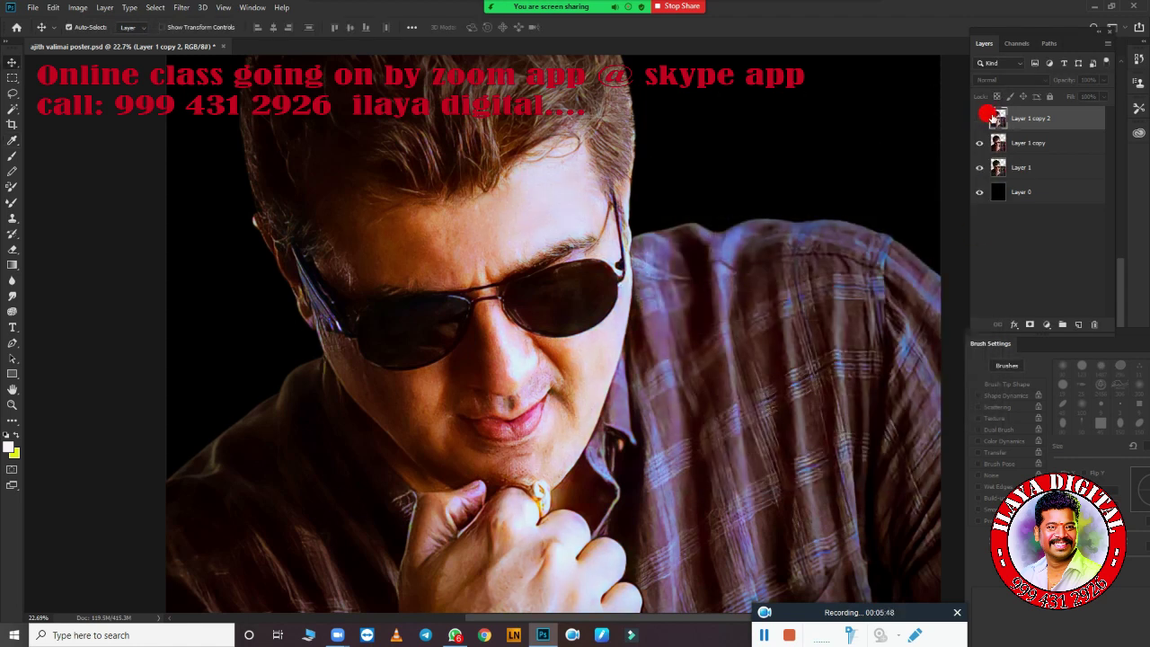
{"action": "left_click", "coordinate": [980, 120]}
{"action": "left_click", "coordinate": [980, 125]}
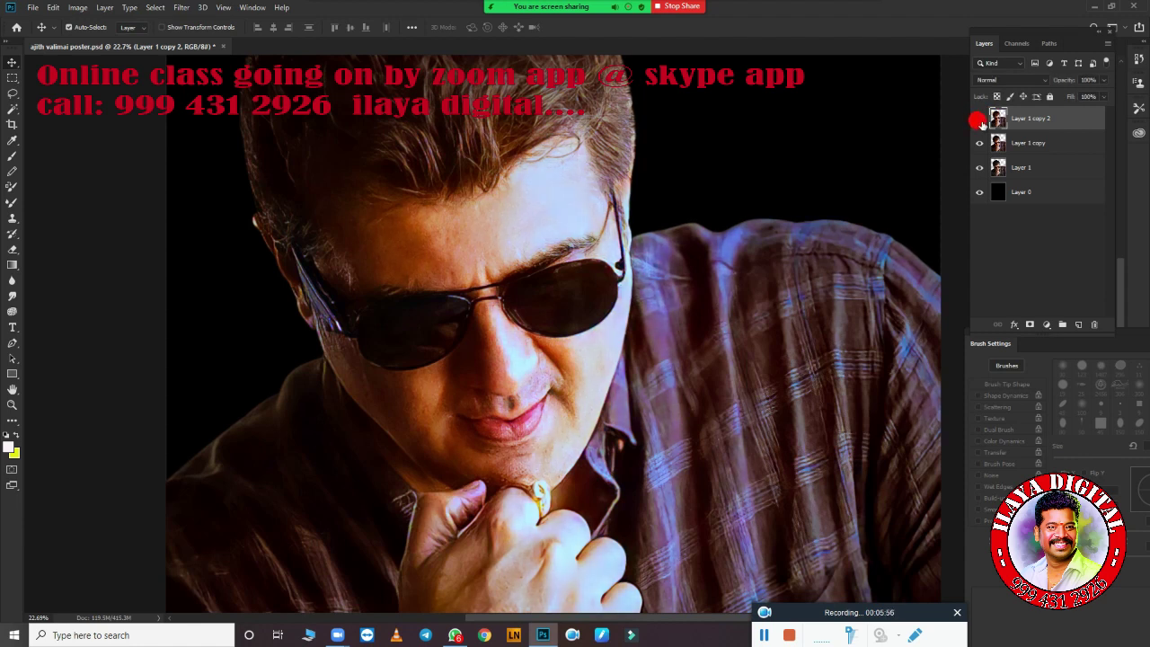
{"action": "left_click", "coordinate": [980, 120]}
{"action": "left_click", "coordinate": [980, 121]}
{"action": "left_click", "coordinate": [980, 121]}
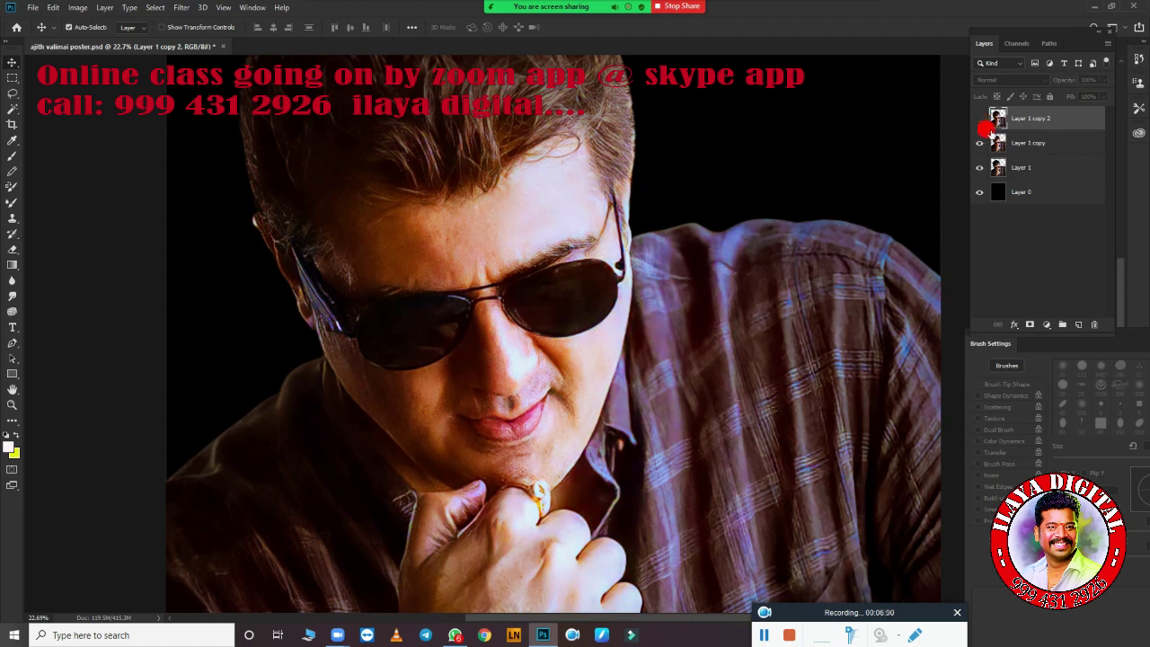
{"action": "left_click", "coordinate": [979, 120]}
{"action": "left_click", "coordinate": [980, 119]}
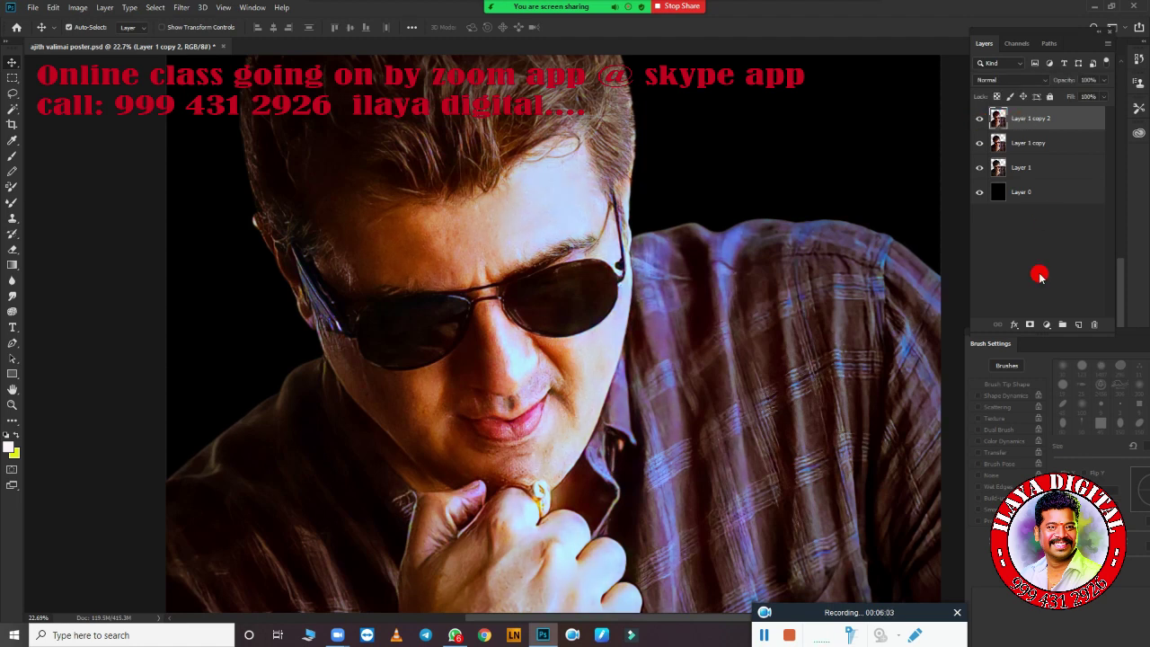
{"action": "left_click", "coordinate": [1094, 325]}
Duplicate the Camera Raw-edited Layer 1 copy again and add an empty Layer 2 on top
{"action": "left_click", "coordinate": [979, 119]}
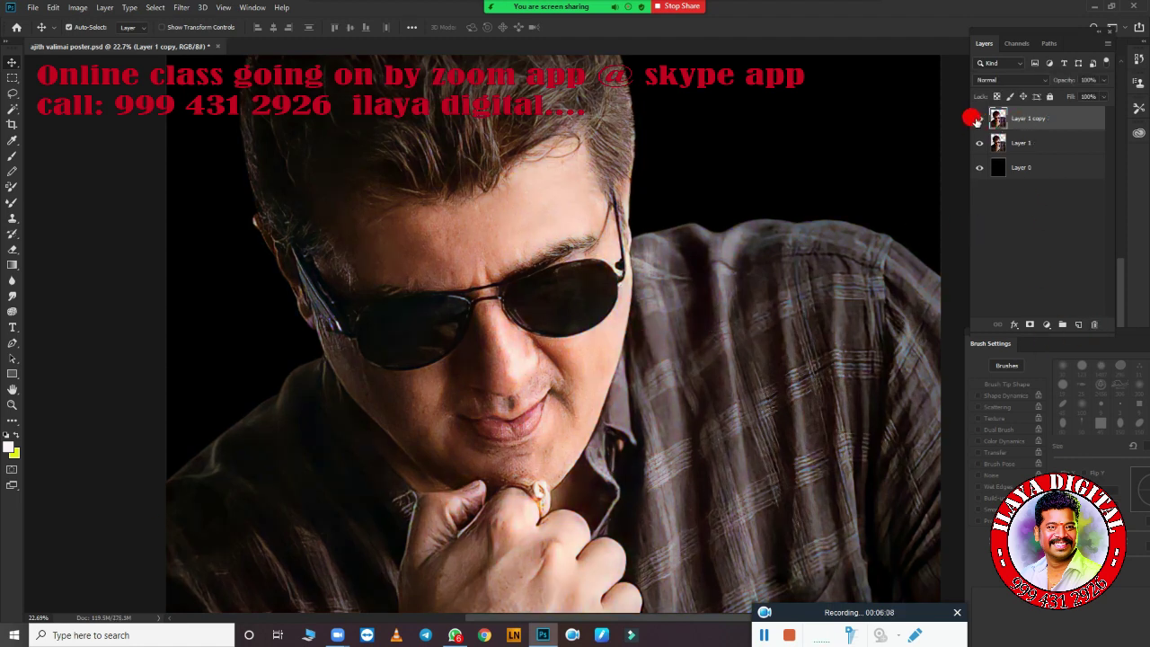
{"action": "left_click", "coordinate": [980, 120]}
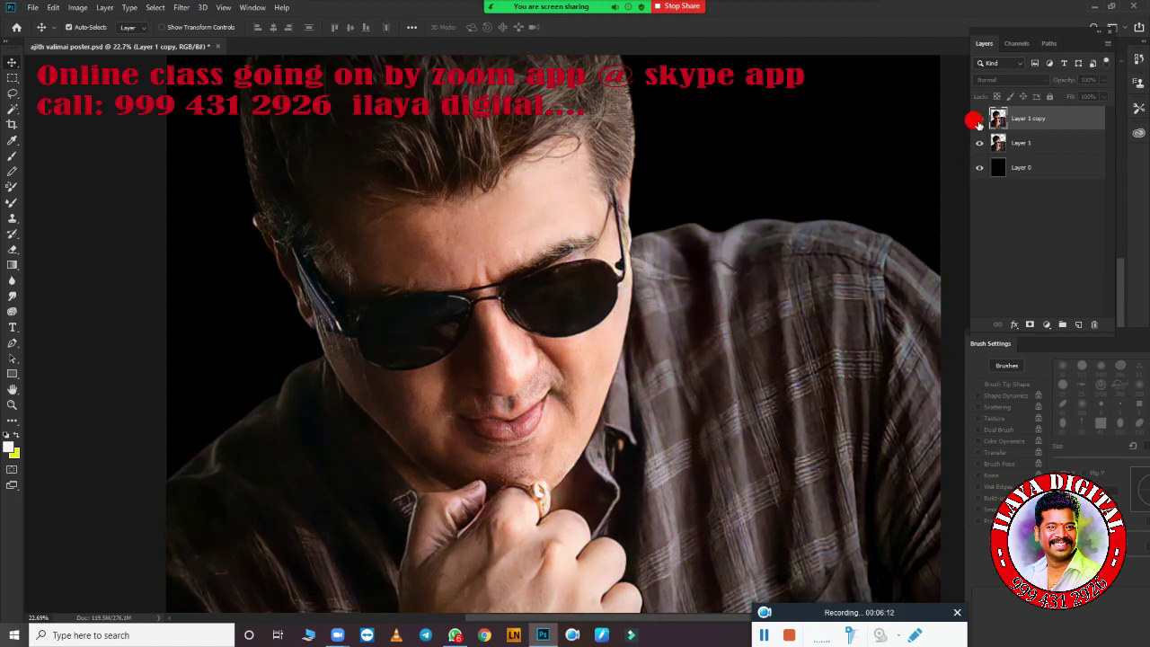
{"action": "left_click", "coordinate": [979, 120]}
{"action": "left_click", "coordinate": [980, 119]}
{"action": "left_click", "coordinate": [980, 118]}
{"action": "left_click", "coordinate": [980, 118]}
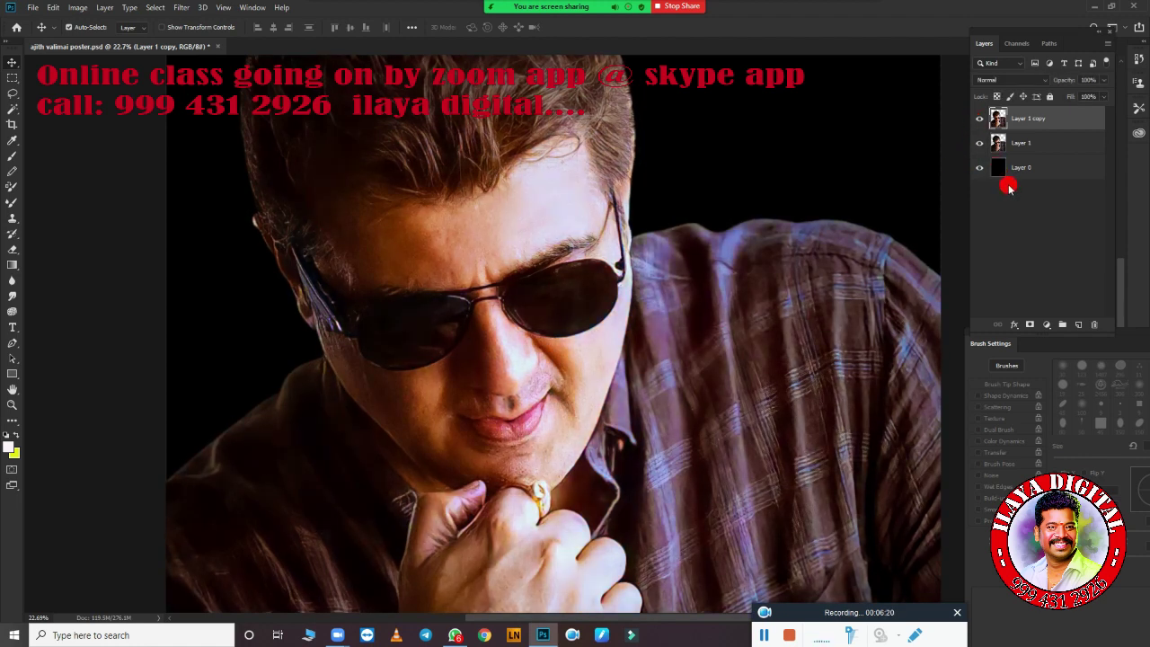
{"action": "key", "text": "ctrl+j"}
{"action": "left_click", "coordinate": [1081, 325]}
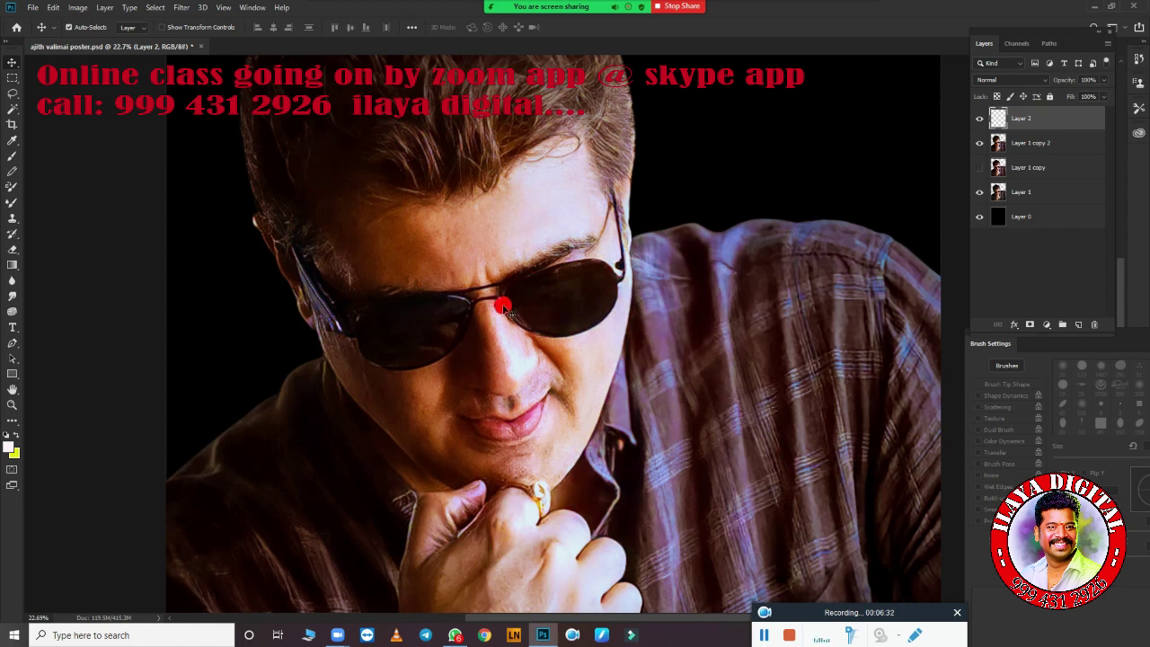
Select the Smudge tool with the Smudge Brush preset at 90% strength and zoom in
{"action": "key", "text": "r"}
{"action": "right_click", "coordinate": [418, 225]}
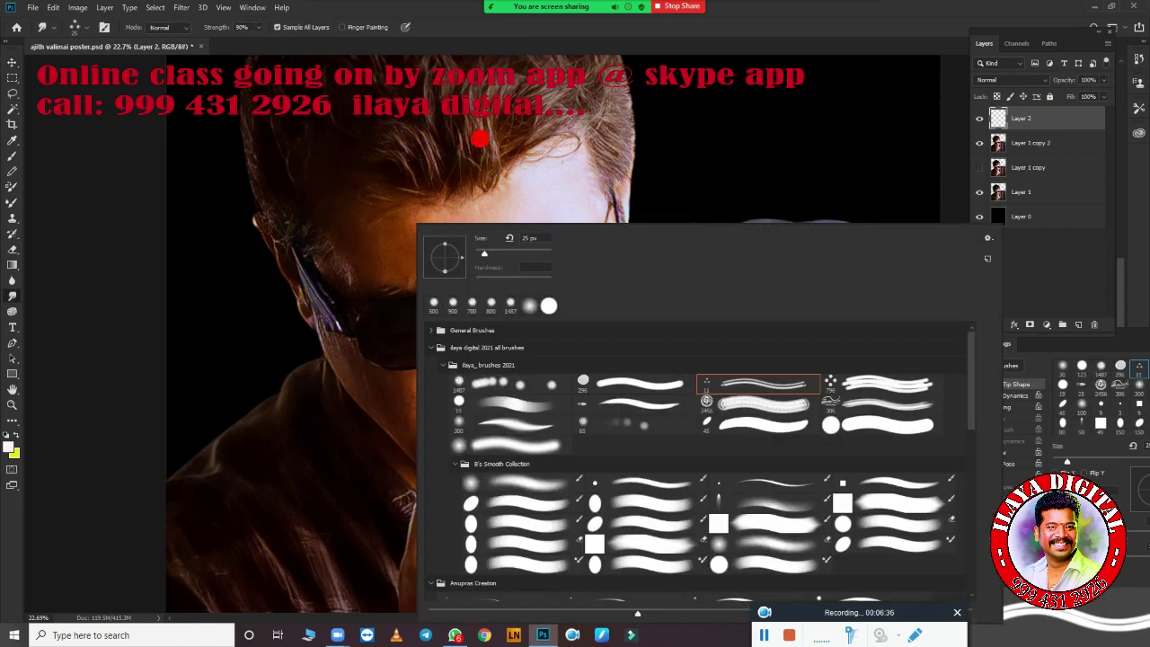
{"action": "right_click", "coordinate": [381, 290]}
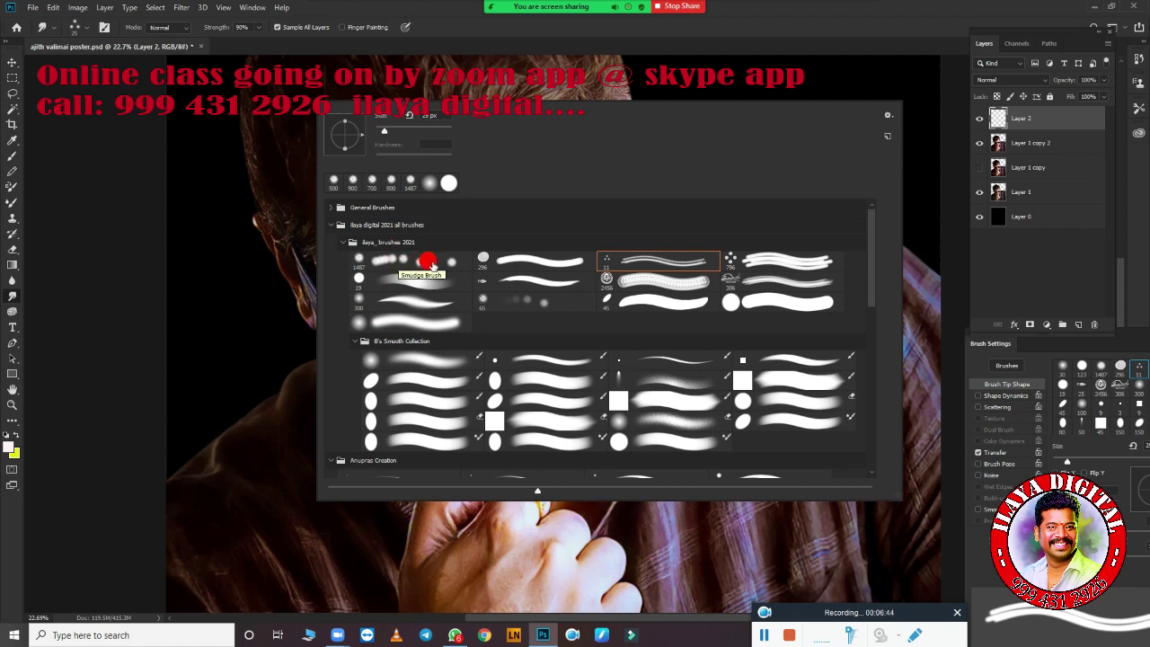
{"action": "left_click", "coordinate": [430, 263]}
{"action": "left_click", "coordinate": [367, 203]}
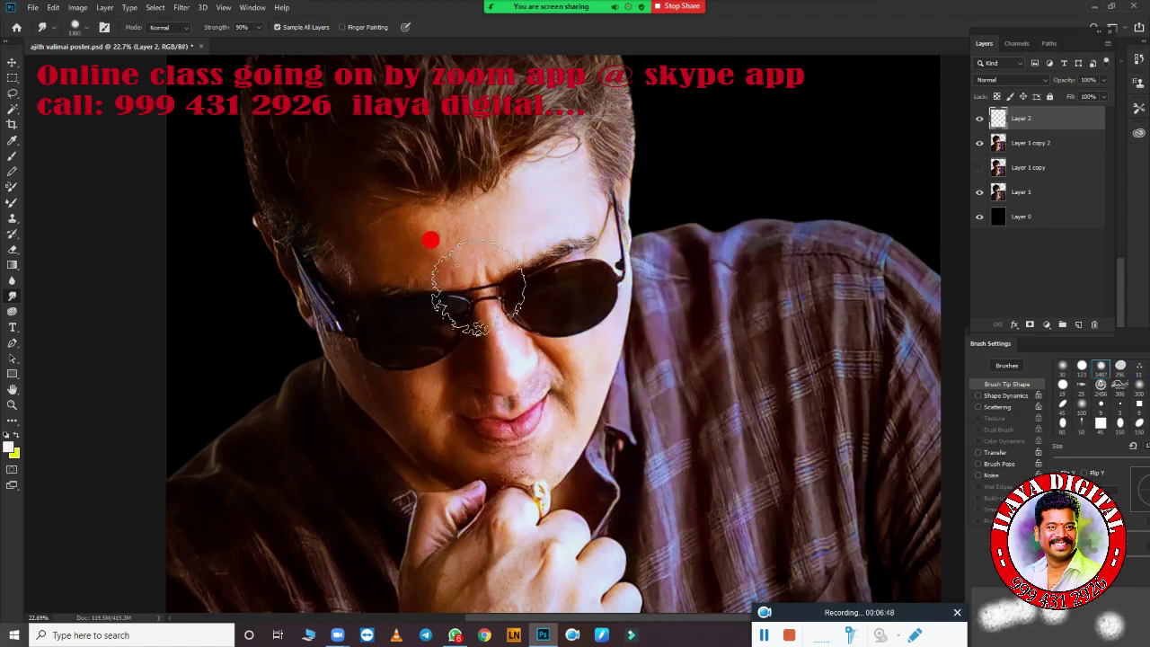
{"action": "scroll", "coordinate": [485, 286], "scroll_direction": "up", "scroll_amount": 5, "text": "alt"}
{"action": "scroll", "coordinate": [440, 237], "scroll_direction": "up", "scroll_amount": 3}
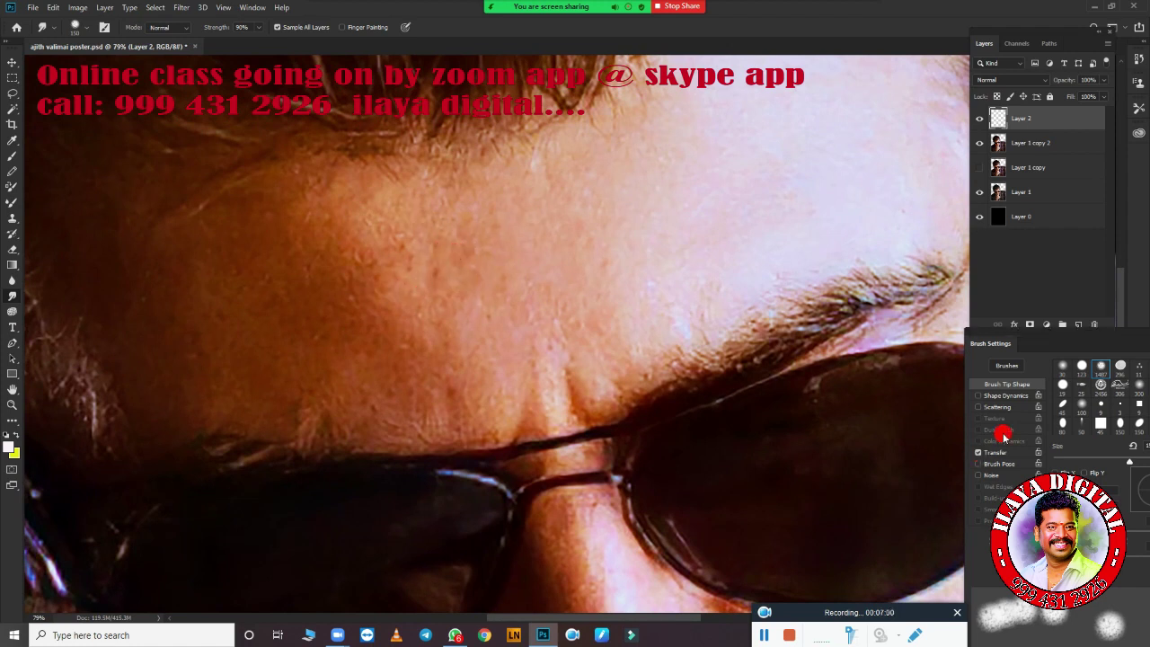
Smudge the forehead skin and resize the smudge brush up to 250 px
{"action": "mouse_move", "coordinate": [1043, 349]}
{"action": "left_mouse_down"}
{"action": "mouse_move", "coordinate": [748, 187]}
{"action": "mouse_move", "coordinate": [726, 142]}
{"action": "left_mouse_up"}
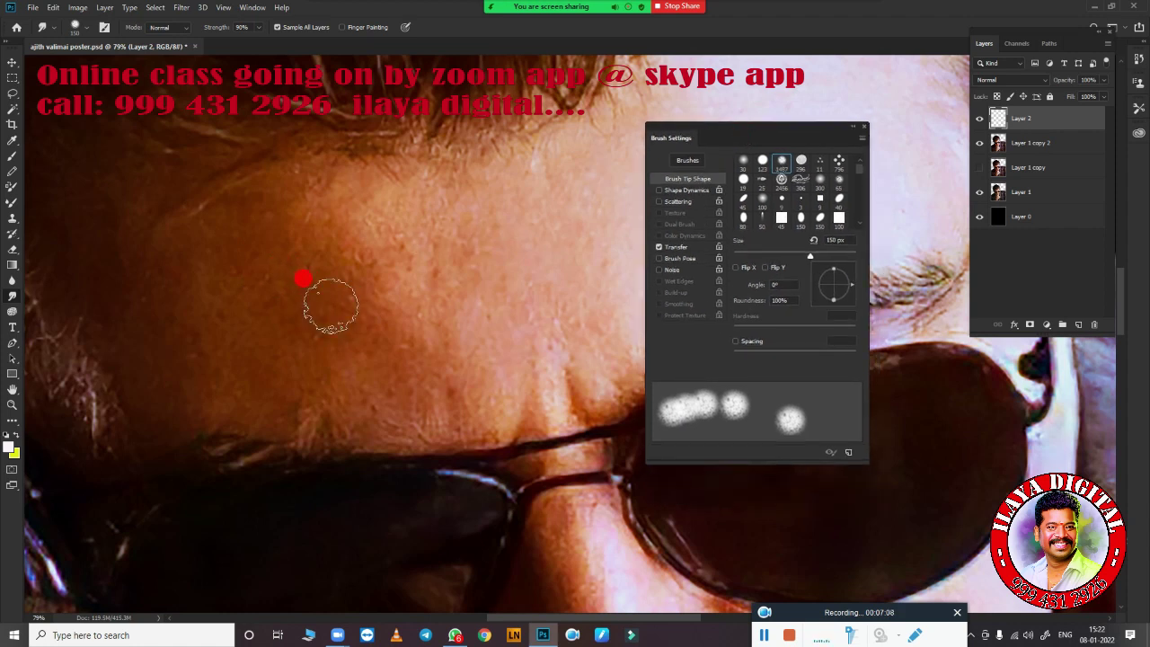
{"action": "mouse_move", "coordinate": [250, 256]}
{"action": "left_mouse_down"}
{"action": "mouse_move", "coordinate": [242, 239]}
{"action": "mouse_move", "coordinate": [332, 249]}
{"action": "mouse_move", "coordinate": [409, 188]}
{"action": "mouse_move", "coordinate": [300, 174]}
{"action": "mouse_move", "coordinate": [288, 236]}
{"action": "left_mouse_up"}
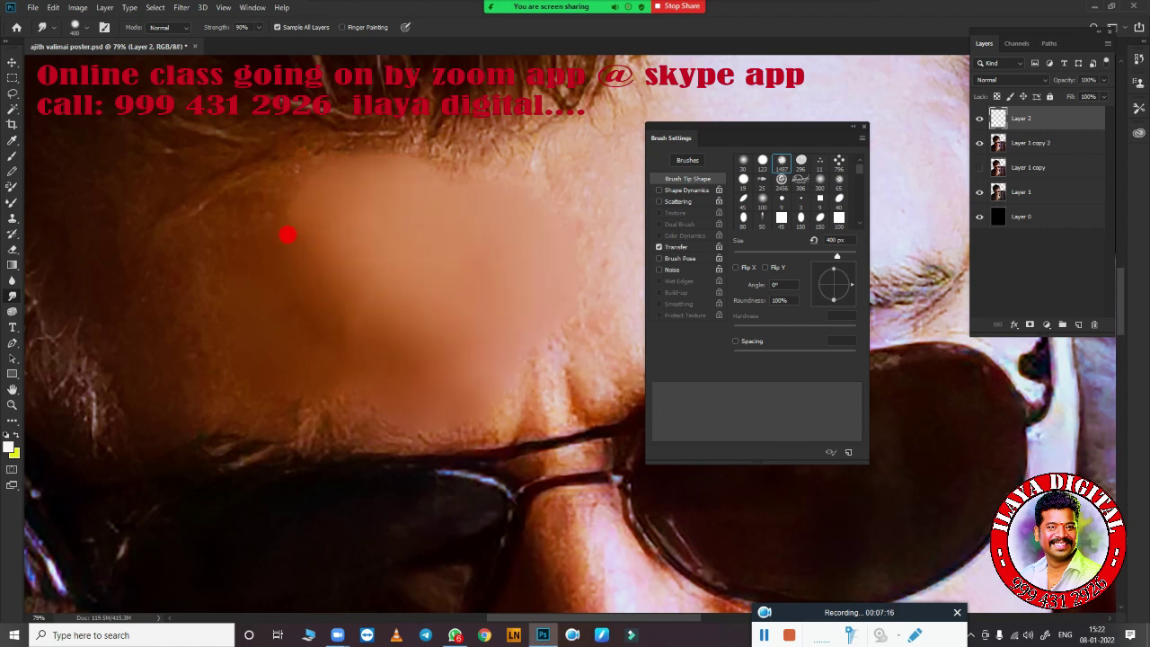
{"action": "key", "text": "bracketleft"}
{"action": "key", "text": "bracketleft"}
{"action": "key", "text": "bracketleft"}
{"action": "key", "text": "8"}
{"action": "key", "text": "bracketright"}
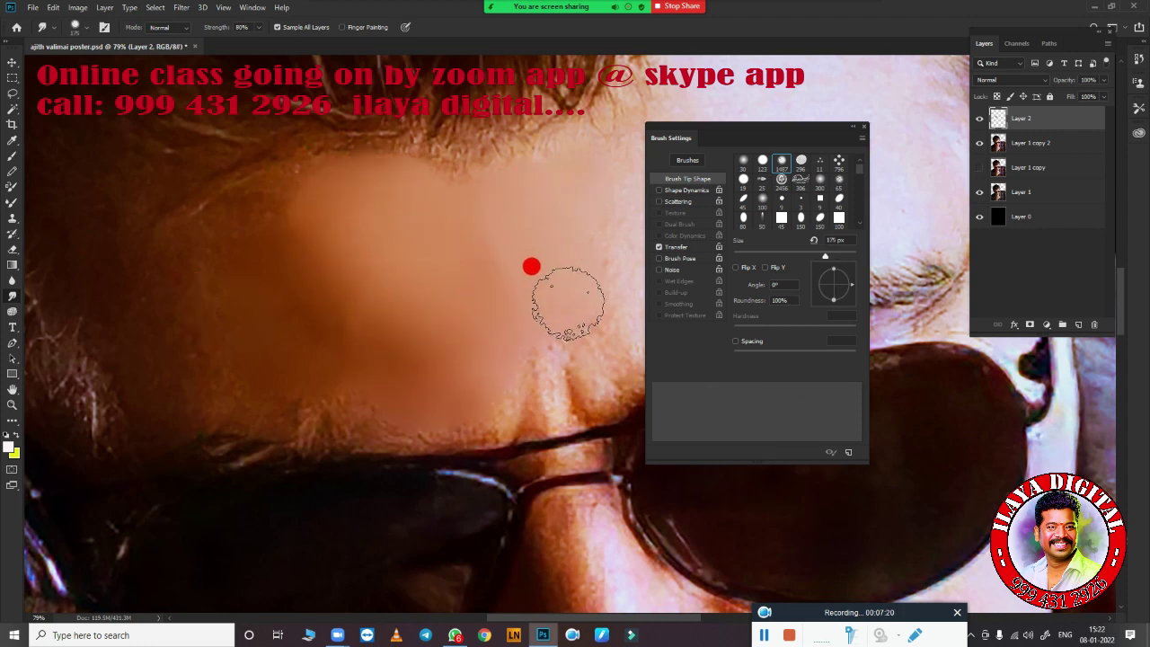
{"action": "key", "text": "bracketright"}
{"action": "left_click_drag", "start_coordinate": [739, 135], "coordinate": [919, 202]}
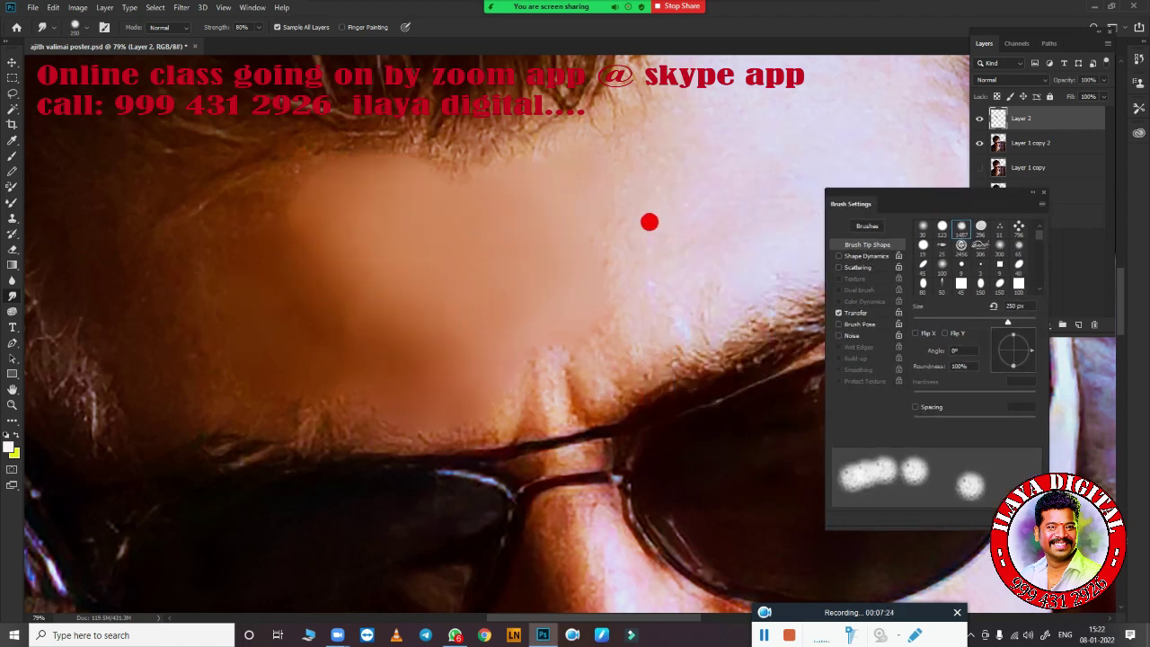
Undo the forehead smudging and switch to a 100 px Brush
{"action": "key", "text": "ctrl+alt+z"}
{"action": "key", "text": "ctrl+alt+z"}
{"action": "key", "text": "ctrl+alt+z"}
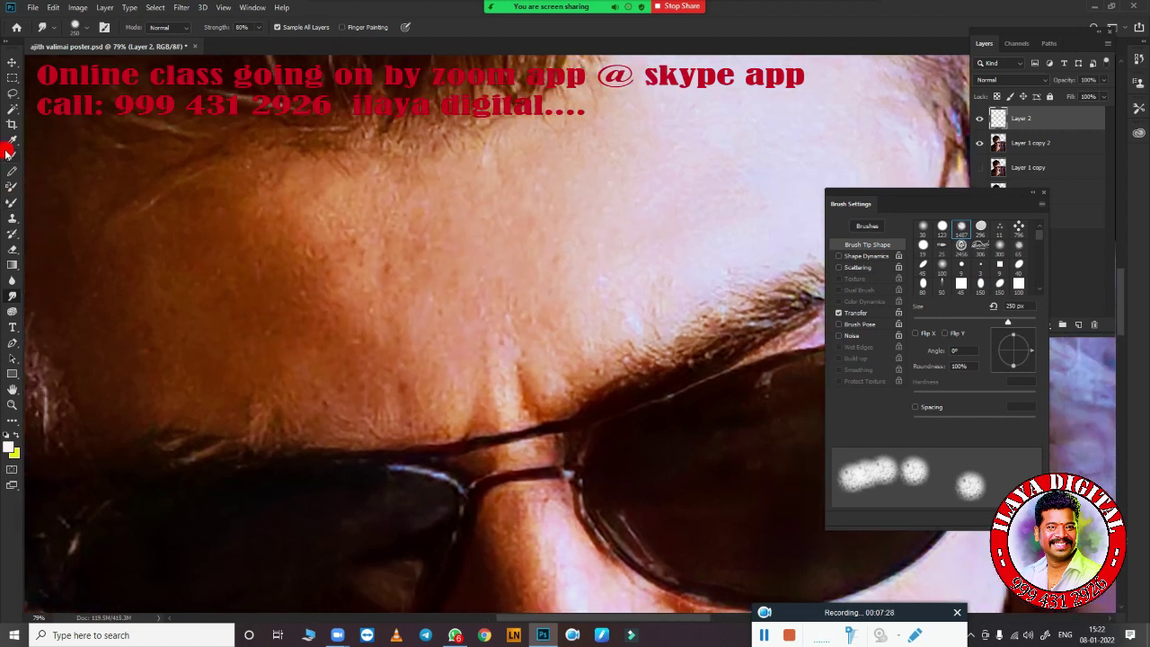
{"action": "left_click", "coordinate": [16, 157]}
{"action": "key", "text": "bracketleft"}
{"action": "key", "text": "bracketleft"}
{"action": "key", "text": "bracketleft"}
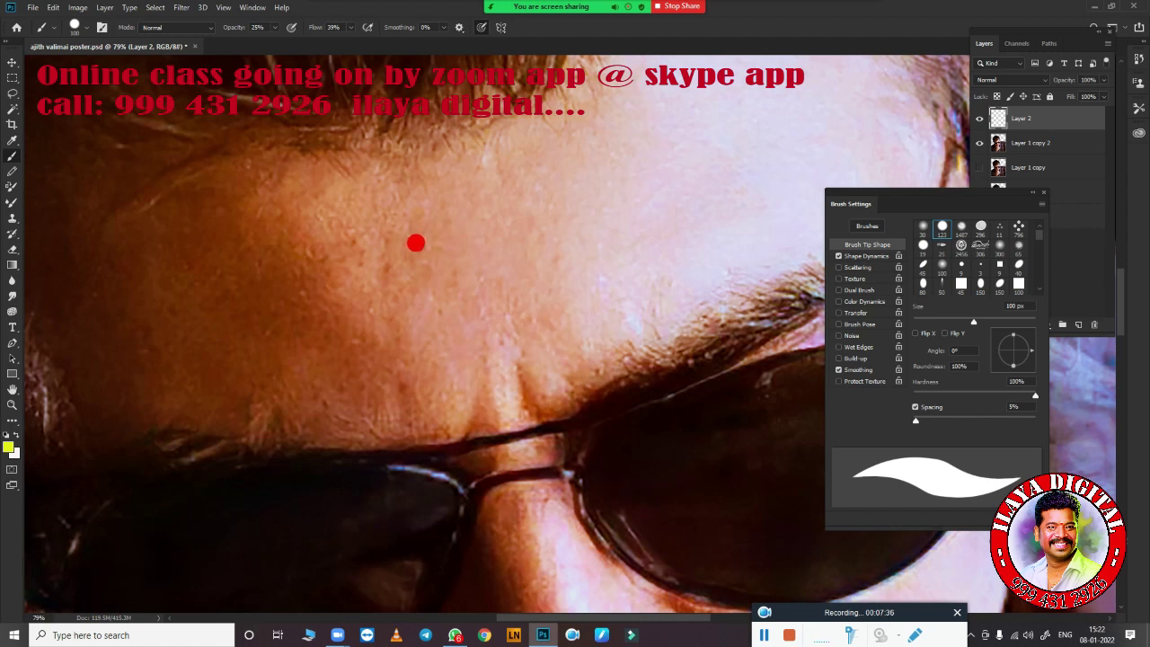
Paint yellow test strokes across the forehead on Layer 2
{"action": "left_click_drag", "start_coordinate": [440, 268], "coordinate": [588, 207]}
{"action": "left_click_drag", "start_coordinate": [346, 27], "coordinate": [446, 42]}
{"action": "left_click_drag", "start_coordinate": [274, 27], "coordinate": [314, 44]}
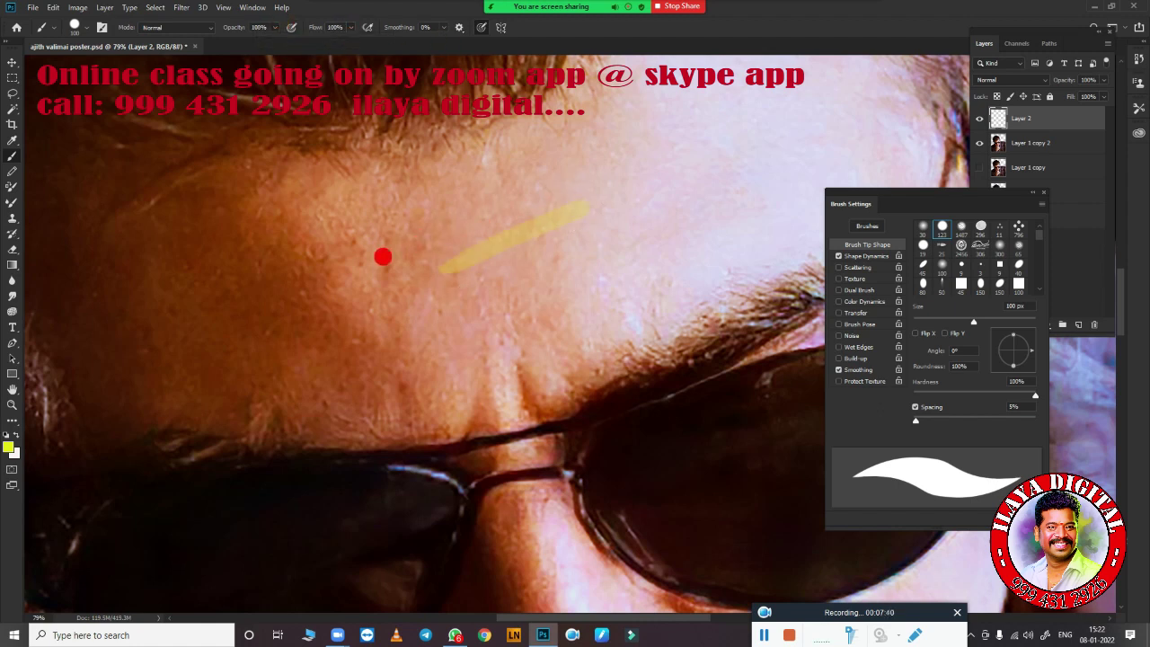
{"action": "left_click_drag", "start_coordinate": [400, 283], "coordinate": [584, 207]}
{"action": "left_click_drag", "start_coordinate": [399, 260], "coordinate": [562, 191]}
Smudge the yellow strokes into a soft patch, add yellow zigzags, then select the Mixer Brush
{"action": "left_click", "coordinate": [17, 295]}
{"action": "mouse_move", "coordinate": [404, 270]}
{"action": "left_mouse_down"}
{"action": "mouse_move", "coordinate": [527, 210]}
{"action": "mouse_move", "coordinate": [584, 207]}
{"action": "left_mouse_up"}
{"action": "key", "text": "b"}
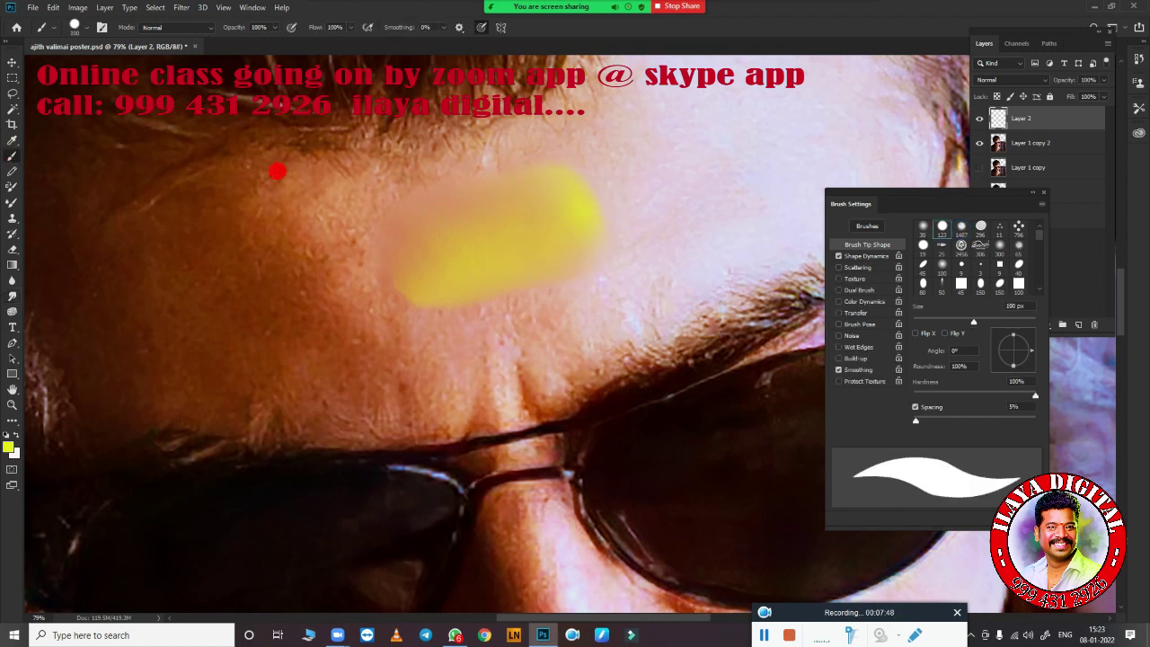
{"action": "mouse_move", "coordinate": [680, 161]}
{"action": "left_mouse_down"}
{"action": "mouse_move", "coordinate": [593, 206]}
{"action": "mouse_move", "coordinate": [686, 215]}
{"action": "mouse_move", "coordinate": [580, 208]}
{"action": "left_mouse_up"}
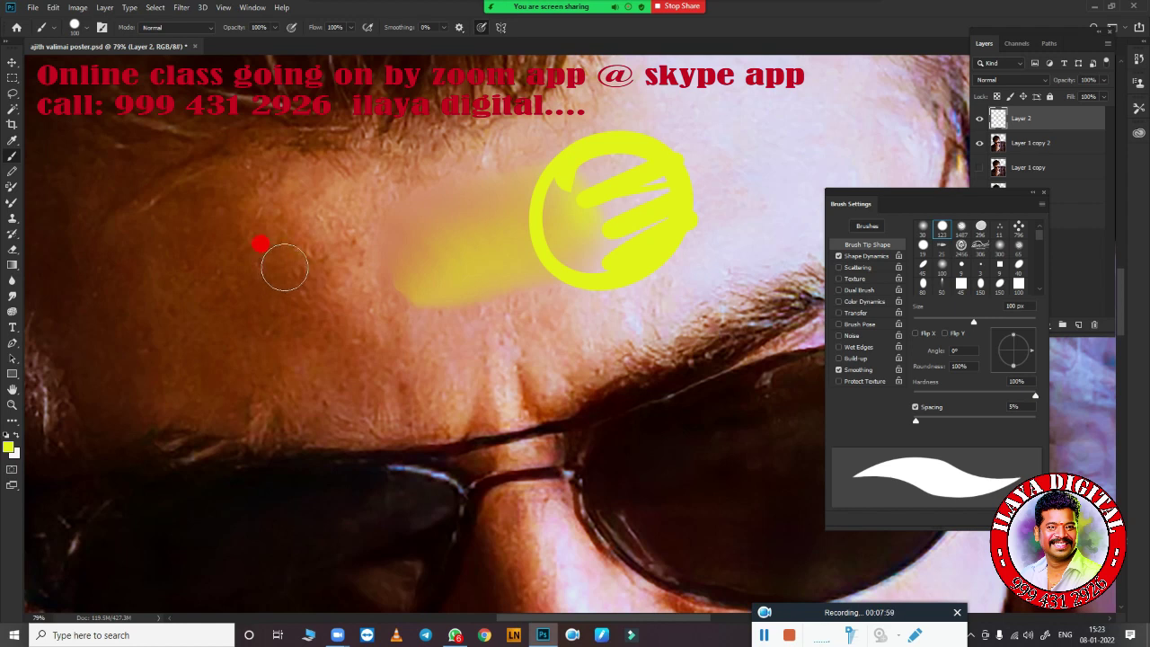
{"action": "left_click", "coordinate": [12, 204]}
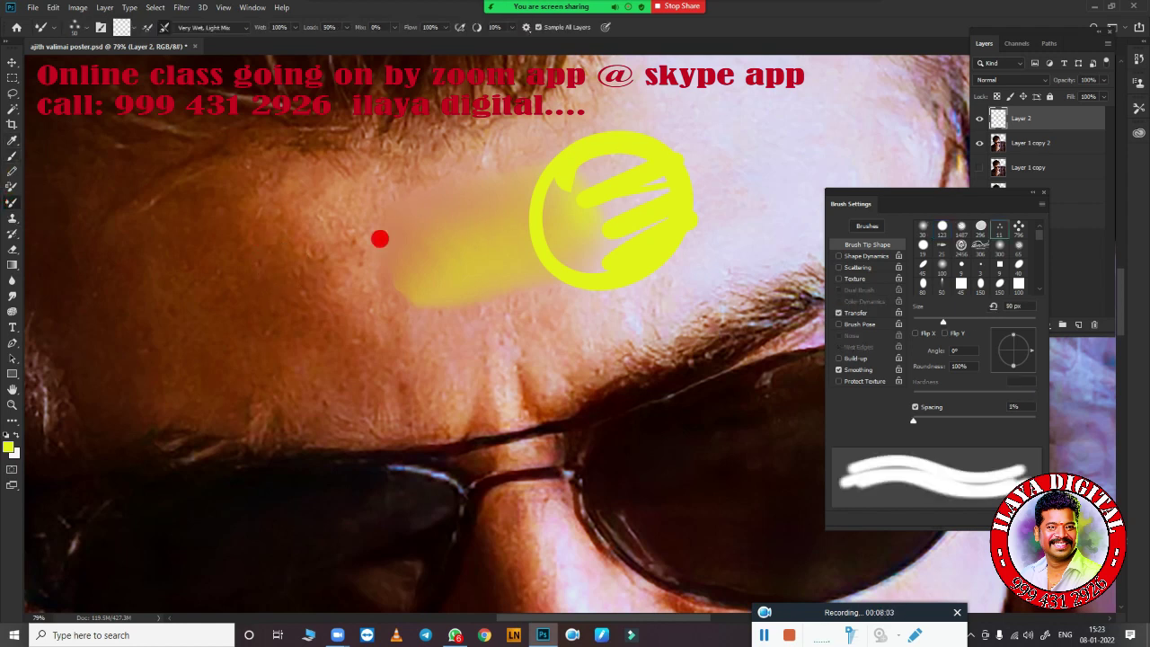
Choose a smooth round brush from the Smooth Collection presets
{"action": "right_click", "coordinate": [405, 238]}
{"action": "left_click", "coordinate": [722, 563]}
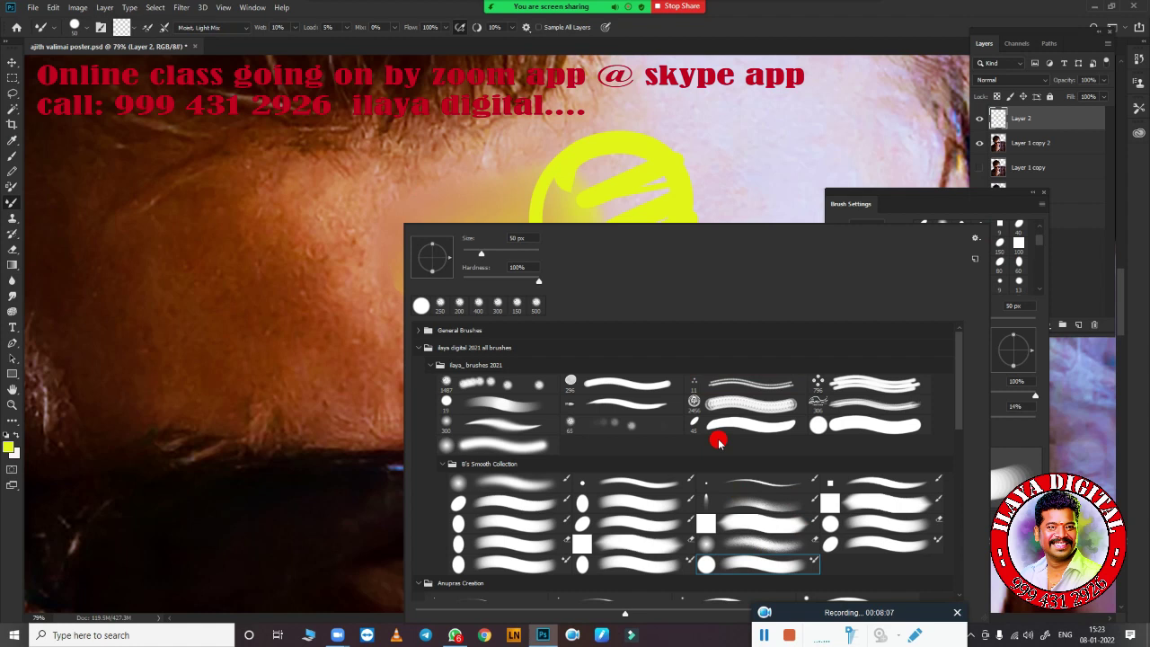
{"action": "left_click", "coordinate": [750, 26]}
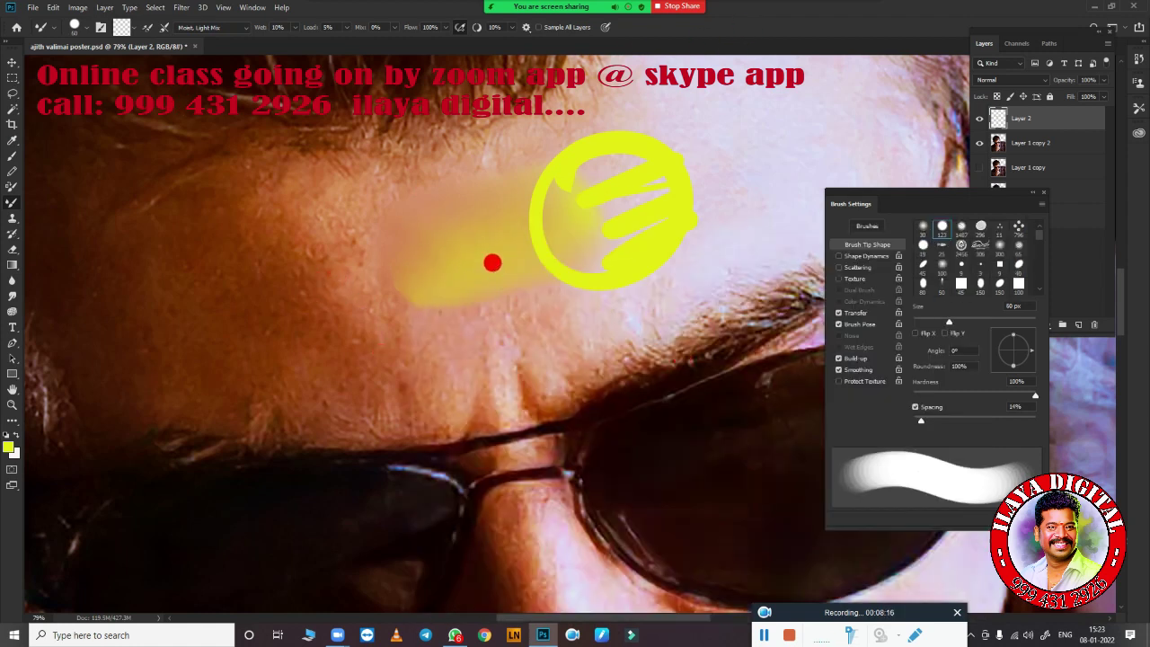
Test-paint yellow strokes over the forehead, then undo them to restore the original skin
{"action": "mouse_move", "coordinate": [440, 269]}
{"action": "left_mouse_down"}
{"action": "mouse_move", "coordinate": [402, 274]}
{"action": "mouse_move", "coordinate": [588, 261]}
{"action": "left_mouse_up"}
{"action": "left_click", "coordinate": [204, 310]}
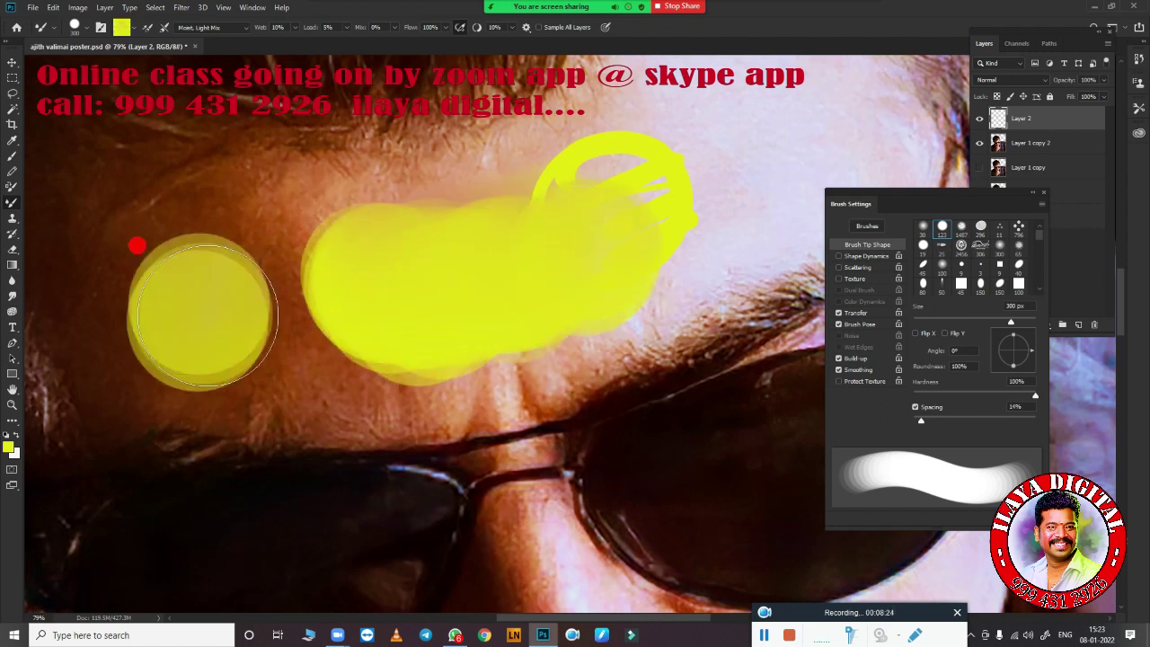
{"action": "mouse_move", "coordinate": [205, 313]}
{"action": "left_mouse_down"}
{"action": "mouse_move", "coordinate": [182, 274]}
{"action": "mouse_move", "coordinate": [261, 320]}
{"action": "mouse_move", "coordinate": [512, 222]}
{"action": "mouse_move", "coordinate": [680, 185]}
{"action": "mouse_move", "coordinate": [532, 249]}
{"action": "mouse_move", "coordinate": [283, 257]}
{"action": "mouse_move", "coordinate": [283, 225]}
{"action": "mouse_move", "coordinate": [477, 286]}
{"action": "left_mouse_up"}
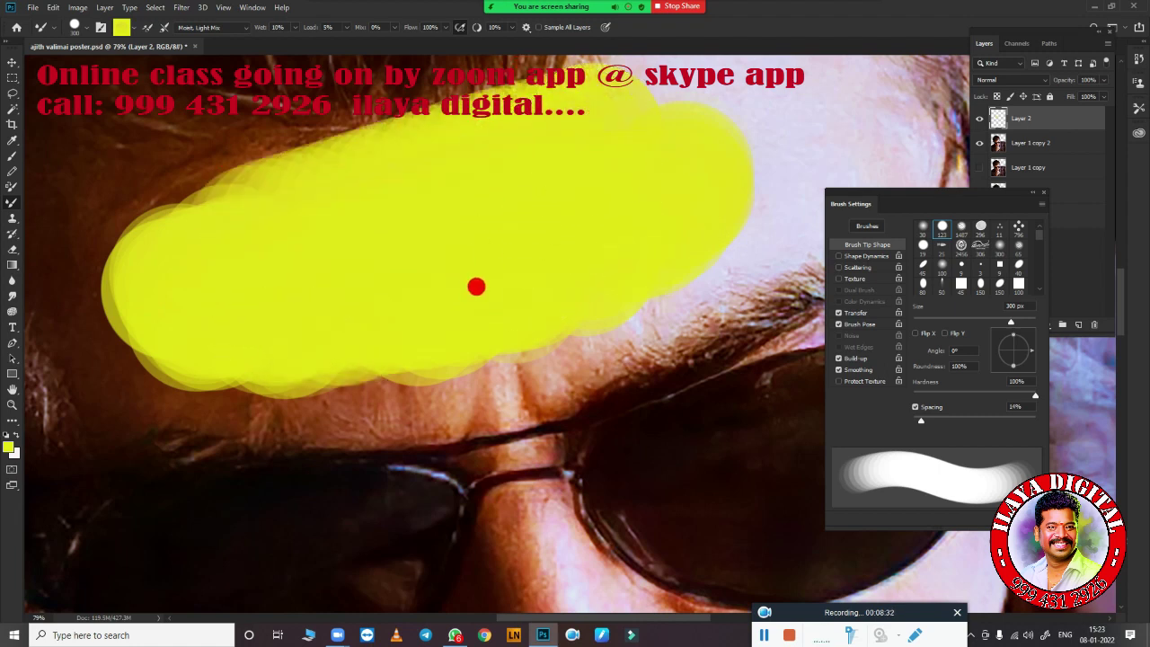
{"action": "key", "text": "ctrl+BackSpace"}
{"action": "key", "text": "ctrl+z"}
{"action": "key", "text": "ctrl+z"}
{"action": "left_click_drag", "start_coordinate": [914, 192], "coordinate": [1014, 266]}
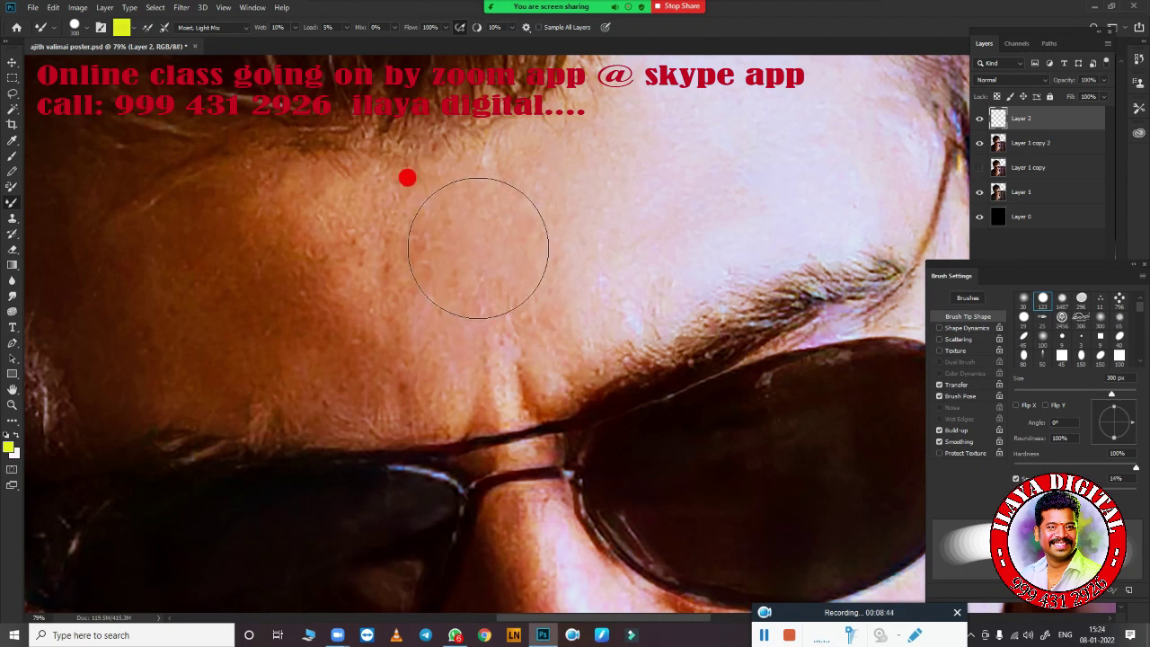
Shrink the mixer brush to 200 px and zoom in on the nose
{"action": "key", "text": "bracketleft"}
{"action": "key", "text": "bracketleft"}
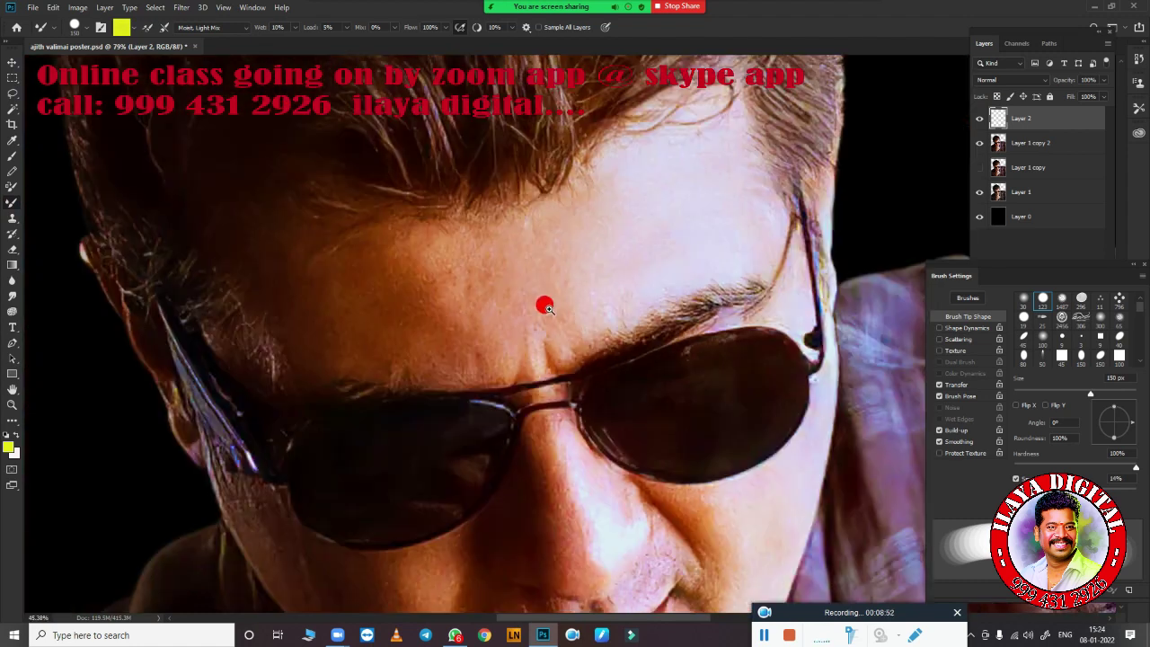
{"action": "scroll", "coordinate": [559, 243], "scroll_direction": "down", "scroll_amount": 5}
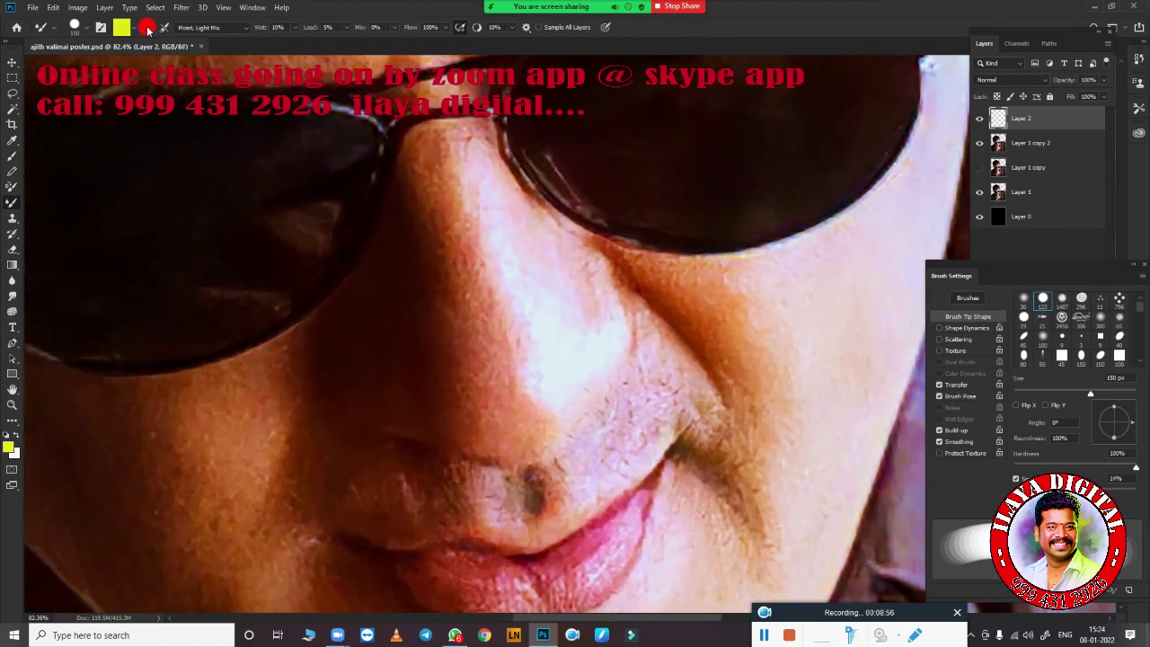
{"action": "scroll", "coordinate": [585, 396], "scroll_direction": "up", "scroll_amount": 5}
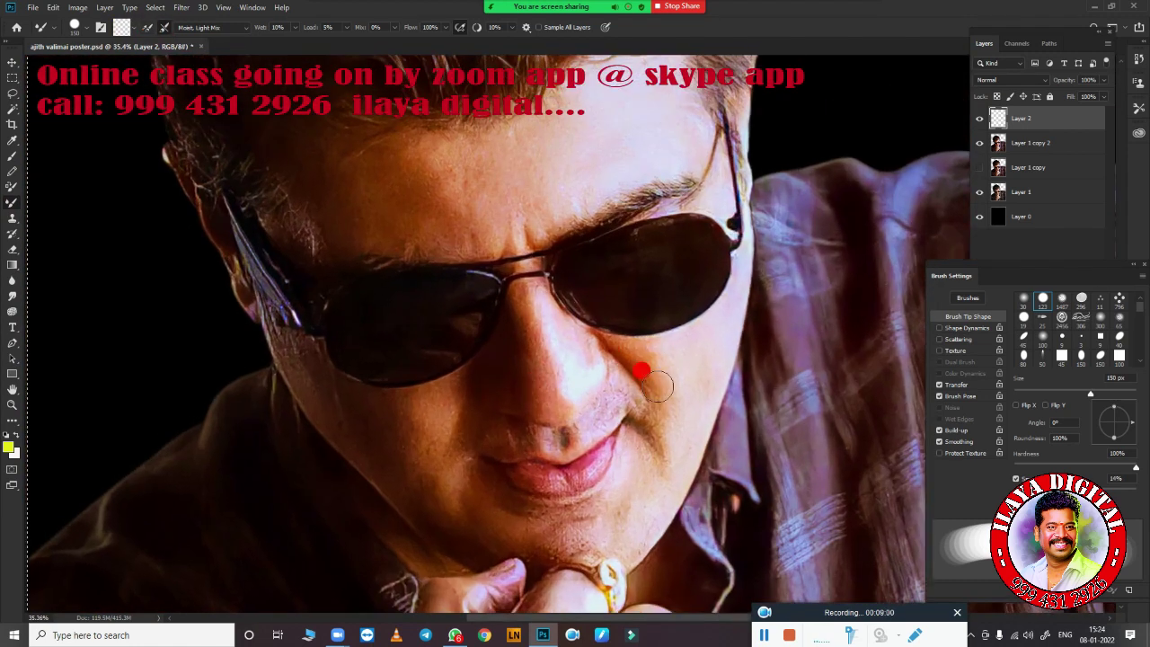
{"action": "scroll", "coordinate": [632, 377], "scroll_direction": "down", "scroll_amount": 5}
{"action": "scroll", "coordinate": [608, 390], "scroll_direction": "up", "scroll_amount": 3}
{"action": "scroll", "coordinate": [587, 324], "scroll_direction": "up", "scroll_amount": 3}
{"action": "scroll", "coordinate": [533, 342], "scroll_direction": "up", "scroll_amount": 5}
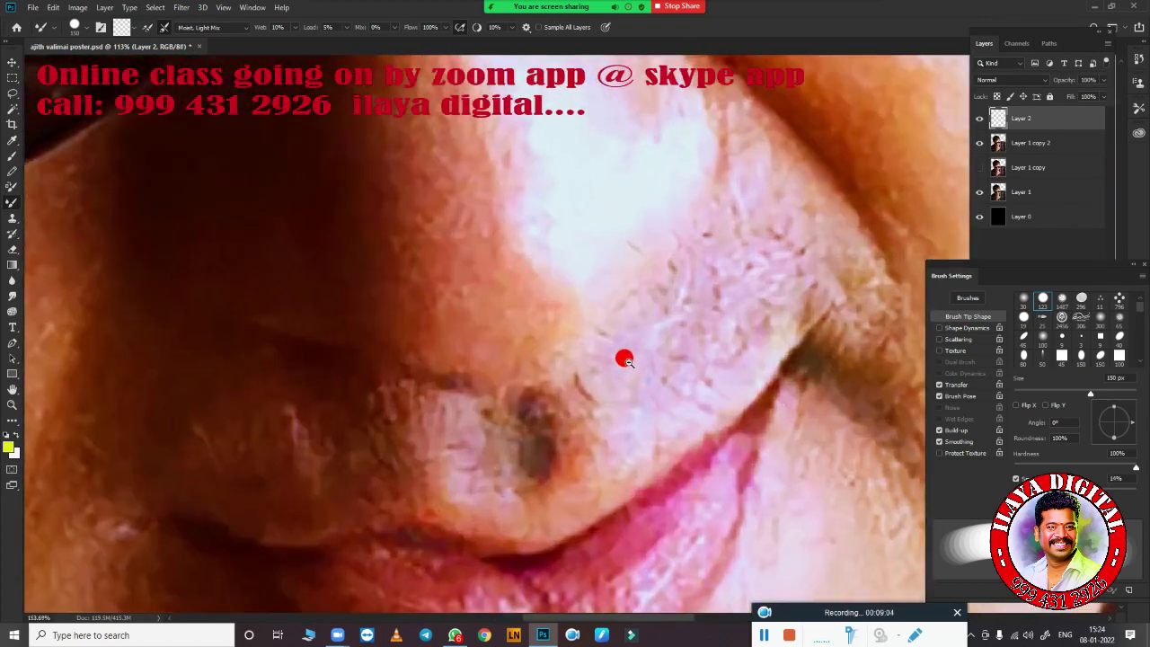
{"action": "scroll", "coordinate": [621, 357], "scroll_direction": "down", "scroll_amount": 2}
{"action": "scroll", "coordinate": [601, 347], "scroll_direction": "down", "scroll_amount": 2}
{"action": "scroll", "coordinate": [591, 314], "scroll_direction": "up", "scroll_amount": 3}
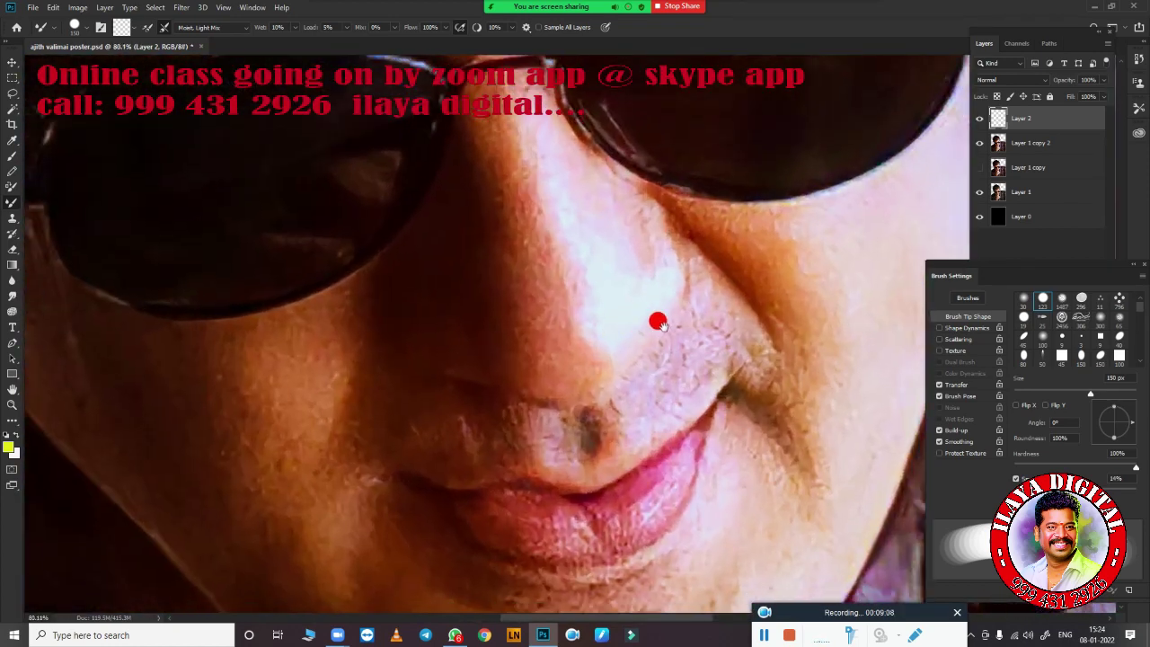
{"action": "scroll", "coordinate": [635, 351], "scroll_direction": "down", "scroll_amount": 3}
{"action": "scroll", "coordinate": [693, 282], "scroll_direction": "up", "scroll_amount": 4}
{"action": "scroll", "coordinate": [590, 278], "scroll_direction": "down", "scroll_amount": 1}
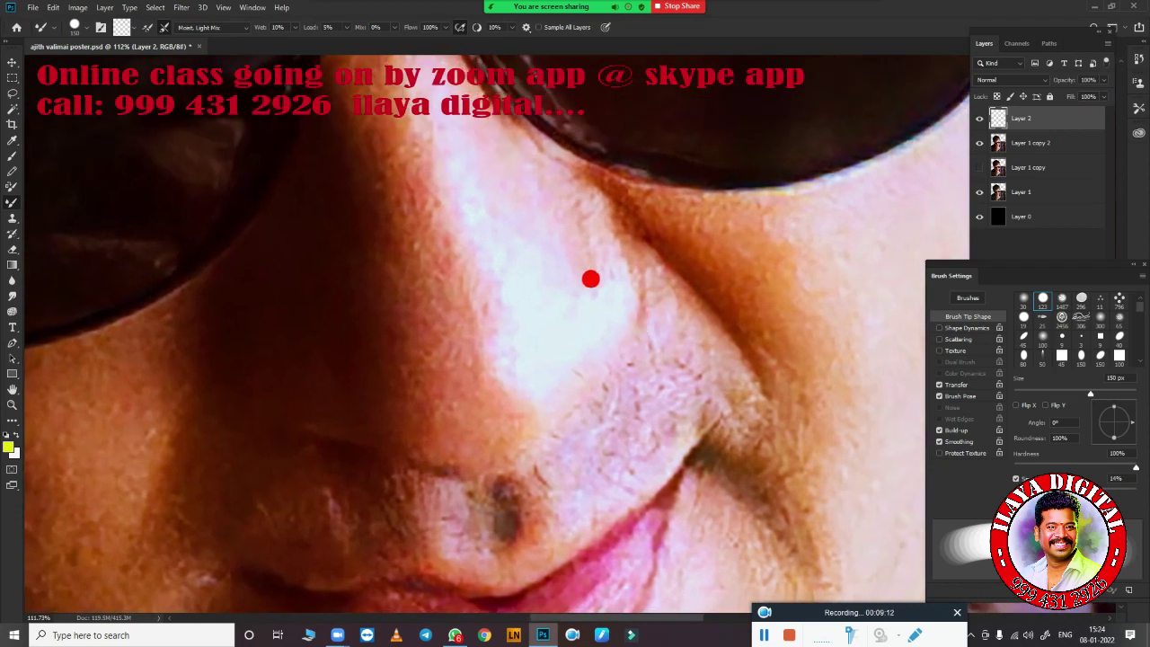
Switch to the Pen Tool in Path mode and frame the nose for tracing
{"action": "key", "text": "p"}
{"action": "scroll", "coordinate": [647, 329], "scroll_direction": "down", "scroll_amount": 2}
{"action": "scroll", "coordinate": [531, 386], "scroll_direction": "down", "scroll_amount": 2}
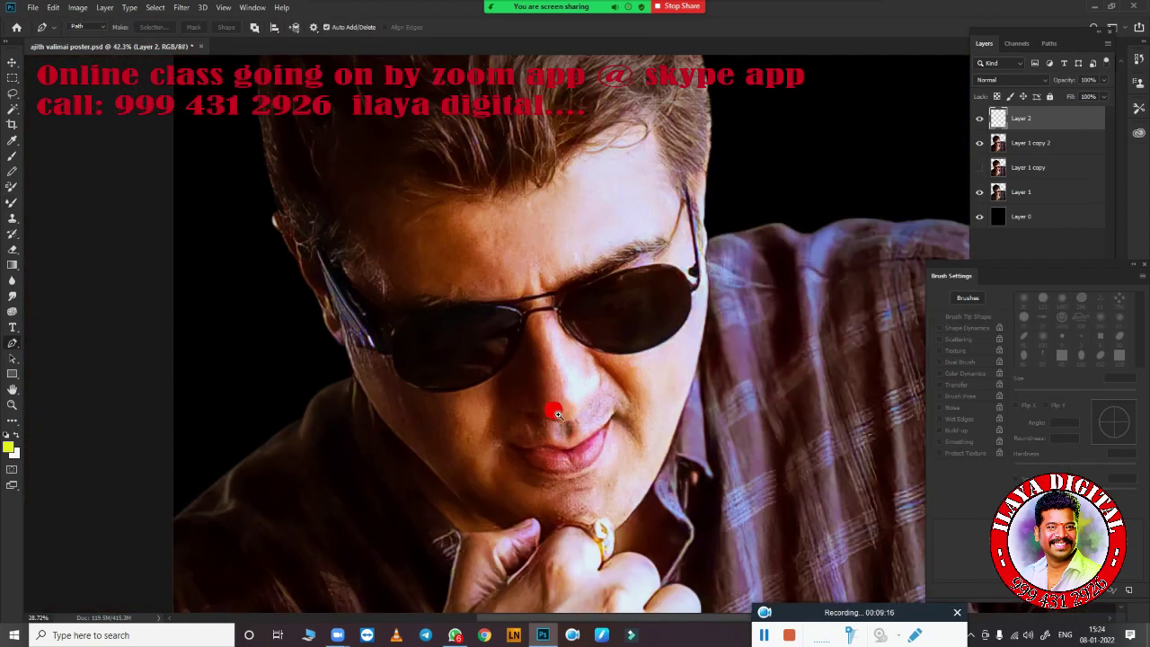
{"action": "scroll", "coordinate": [557, 411], "scroll_direction": "up", "scroll_amount": 1}
{"action": "scroll", "coordinate": [579, 428], "scroll_direction": "up", "scroll_amount": 2}
{"action": "scroll", "coordinate": [590, 423], "scroll_direction": "up", "scroll_amount": 1}
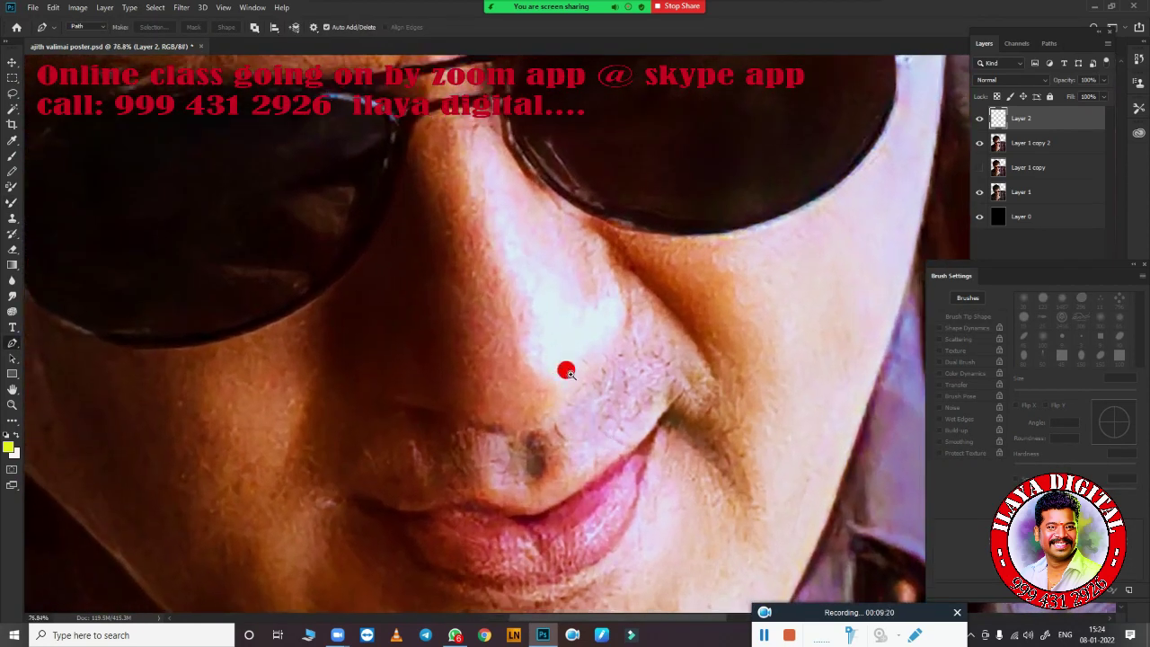
{"action": "scroll", "coordinate": [584, 395], "scroll_direction": "up", "scroll_amount": 2}
{"action": "scroll", "coordinate": [323, 418], "scroll_direction": "down", "scroll_amount": 3}
{"action": "scroll", "coordinate": [480, 354], "scroll_direction": "down", "scroll_amount": 1}
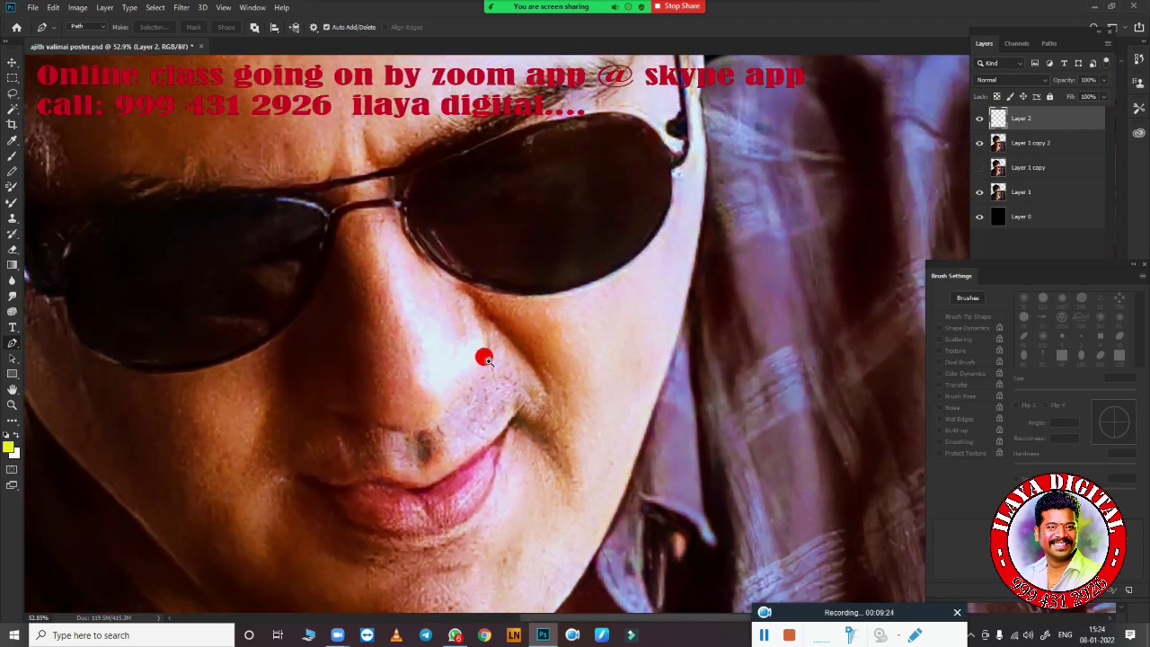
{"action": "scroll", "coordinate": [596, 367], "scroll_direction": "down", "scroll_amount": 2}
{"action": "scroll", "coordinate": [694, 393], "scroll_direction": "up", "scroll_amount": 1}
{"action": "scroll", "coordinate": [694, 394], "scroll_direction": "down", "scroll_amount": 1}
{"action": "scroll", "coordinate": [629, 398], "scroll_direction": "up", "scroll_amount": 2}
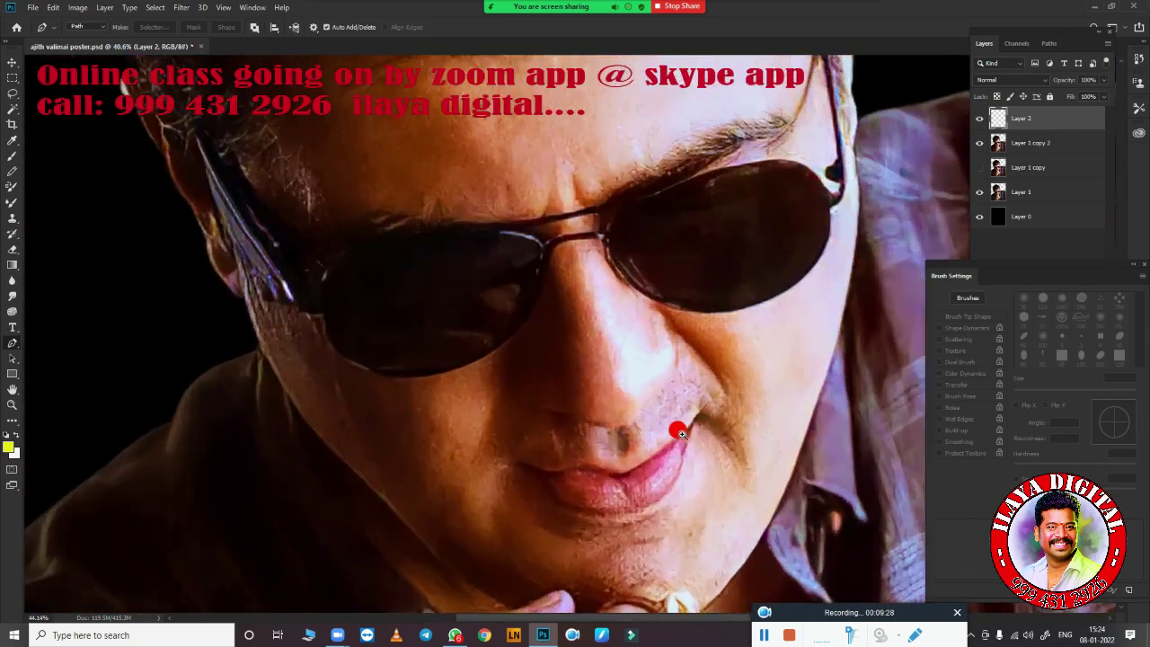
{"action": "scroll", "coordinate": [675, 424], "scroll_direction": "up", "scroll_amount": 1}
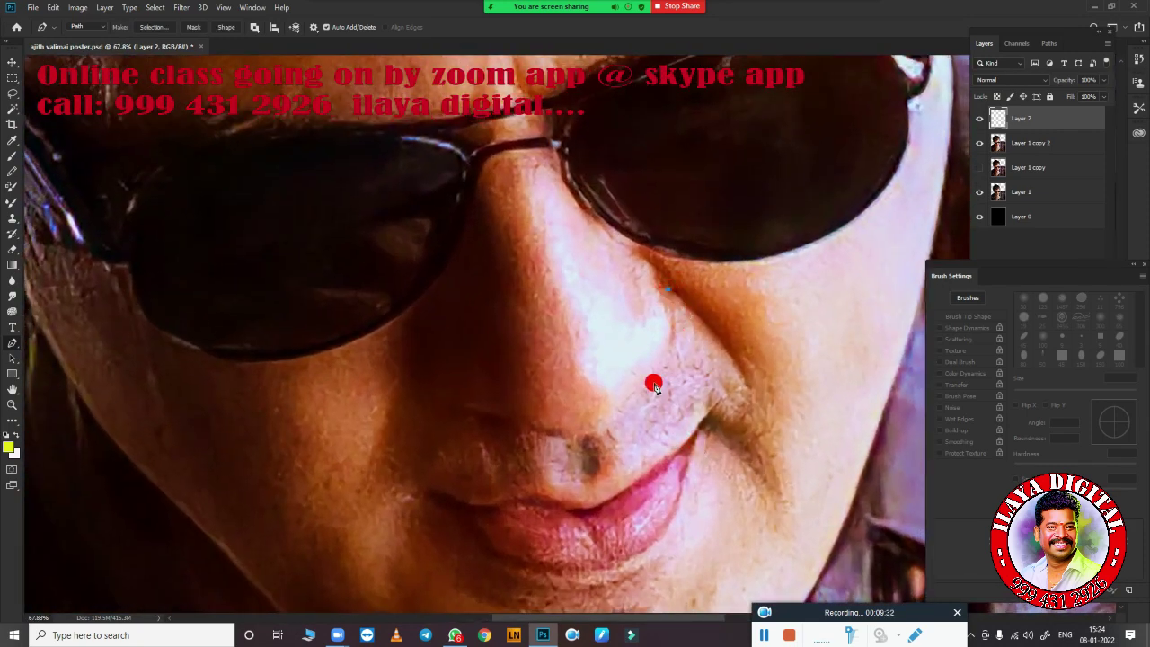
{"action": "scroll", "coordinate": [629, 391], "scroll_direction": "down", "scroll_amount": 3}
{"action": "scroll", "coordinate": [695, 396], "scroll_direction": "up", "scroll_amount": 3}
Start the nose path beside the nostril, undoing a misplaced anchor on the nose's side
{"action": "left_click_drag", "start_coordinate": [689, 397], "coordinate": [618, 441]}
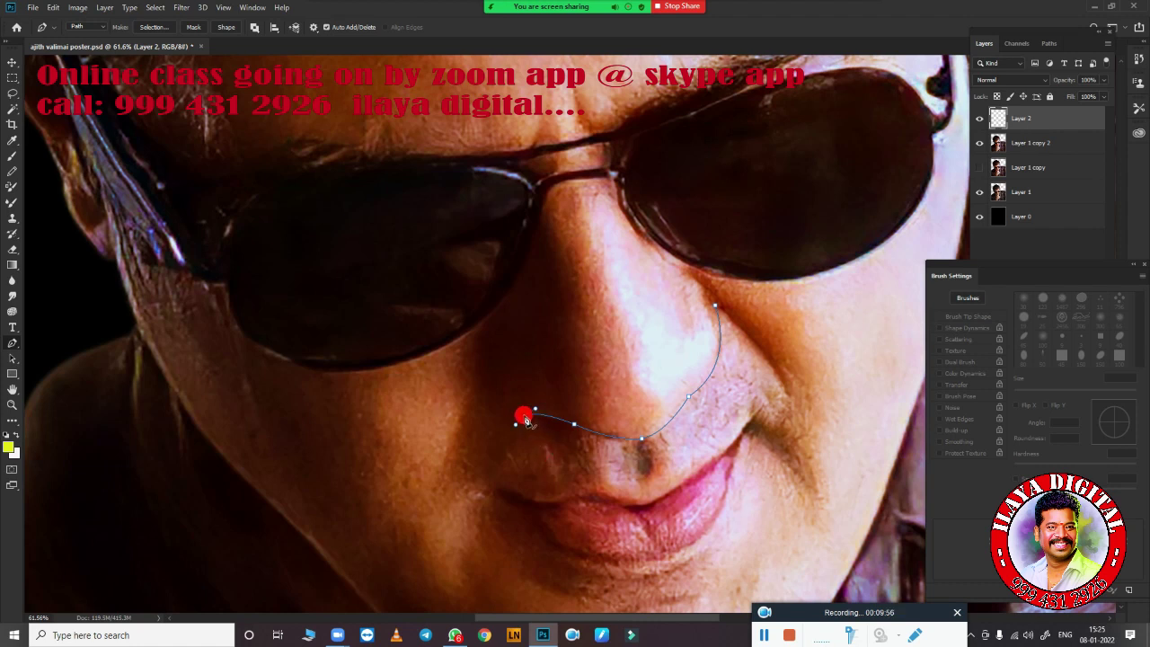
{"action": "left_click_drag", "start_coordinate": [509, 344], "coordinate": [569, 282]}
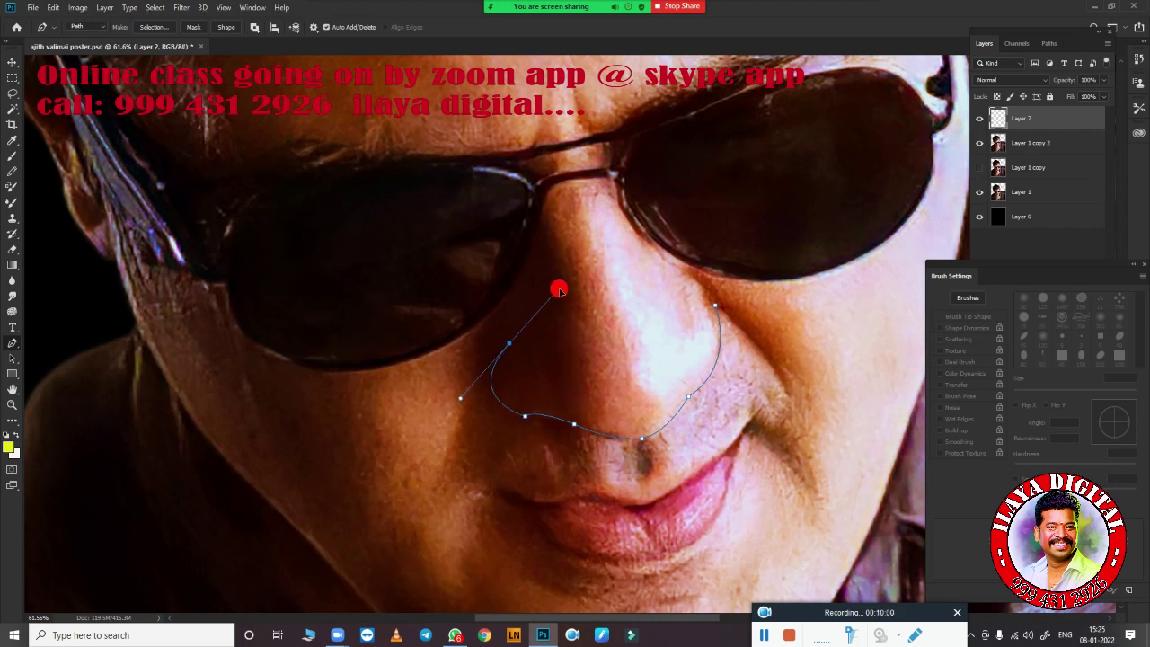
{"action": "key", "text": "ctrl+z"}
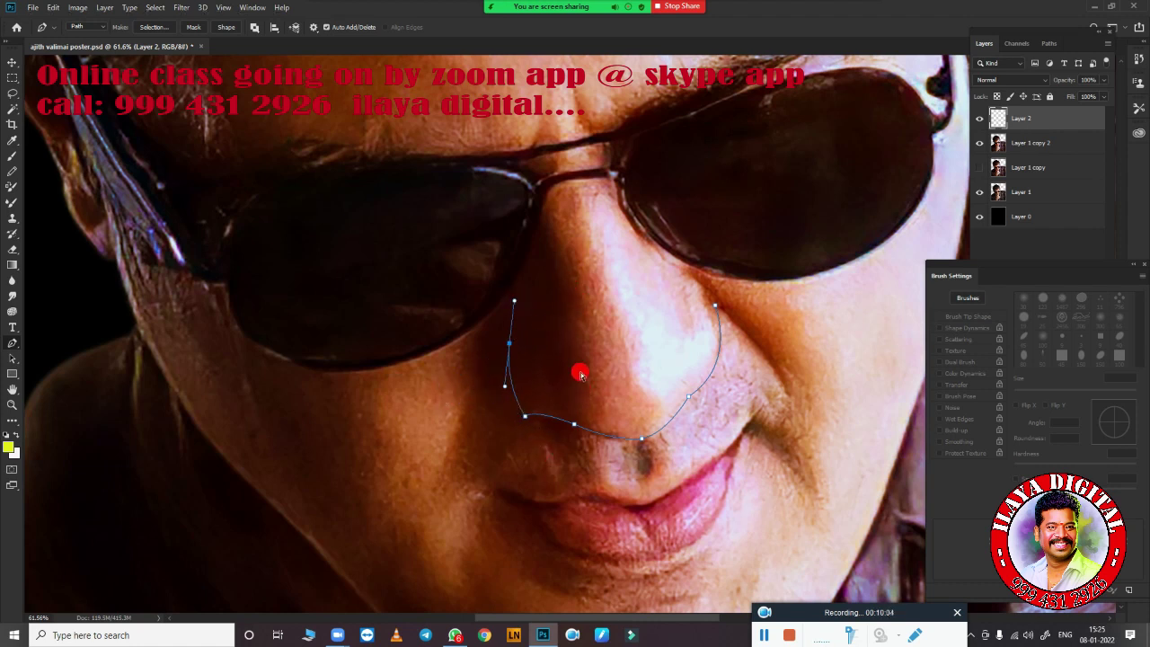
{"action": "scroll", "coordinate": [580, 372], "scroll_direction": "up", "scroll_amount": 3}
{"action": "scroll", "coordinate": [637, 344], "scroll_direction": "down", "scroll_amount": 2}
{"action": "scroll", "coordinate": [622, 351], "scroll_direction": "down", "scroll_amount": 1}
{"action": "scroll", "coordinate": [593, 358], "scroll_direction": "up", "scroll_amount": 2}
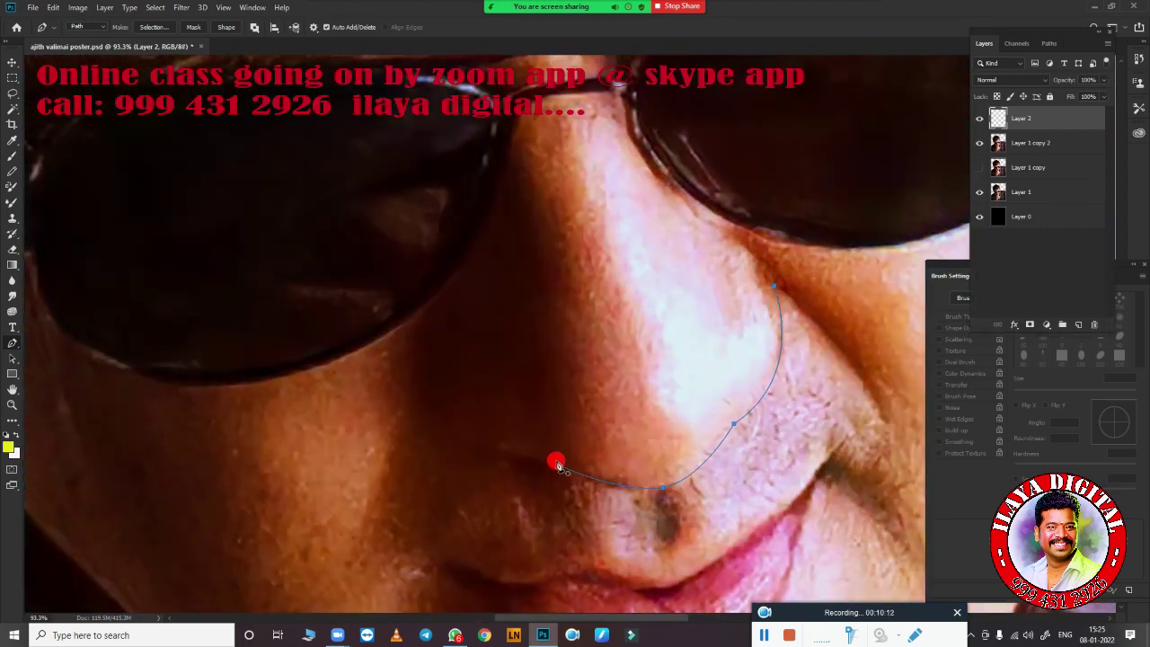
{"action": "scroll", "coordinate": [490, 465], "scroll_direction": "down", "scroll_amount": 3}
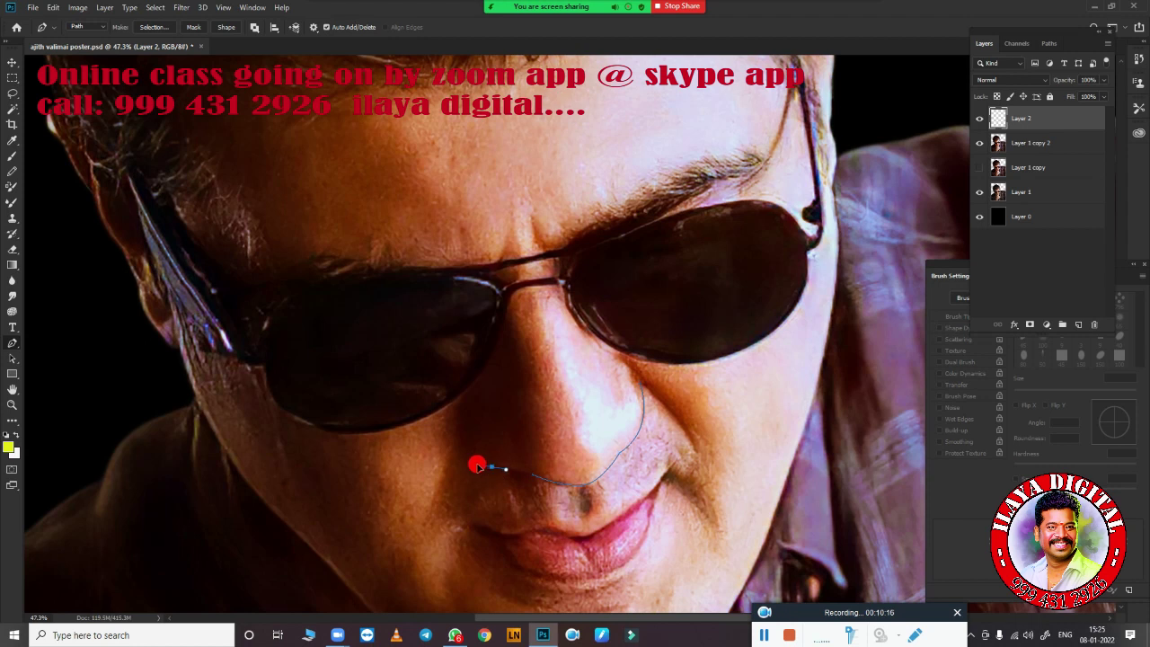
Extend the path left under the nose and add anchors up to the top of the nose
{"action": "left_click", "coordinate": [498, 469]}
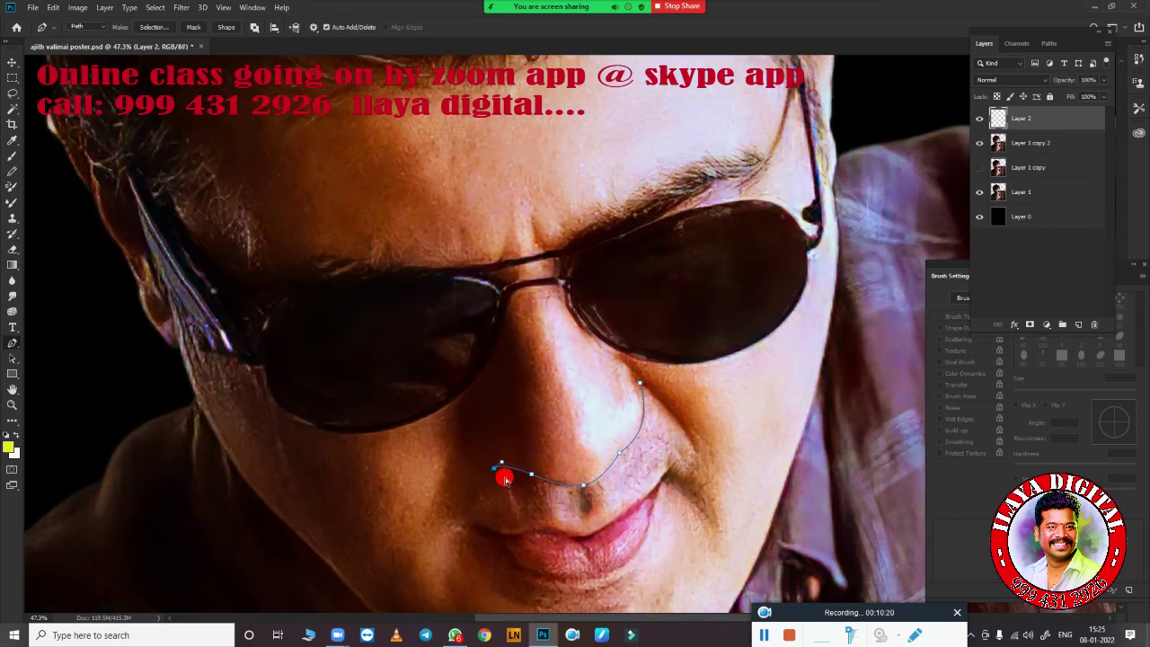
{"action": "scroll", "coordinate": [509, 481], "scroll_direction": "up", "scroll_amount": 2}
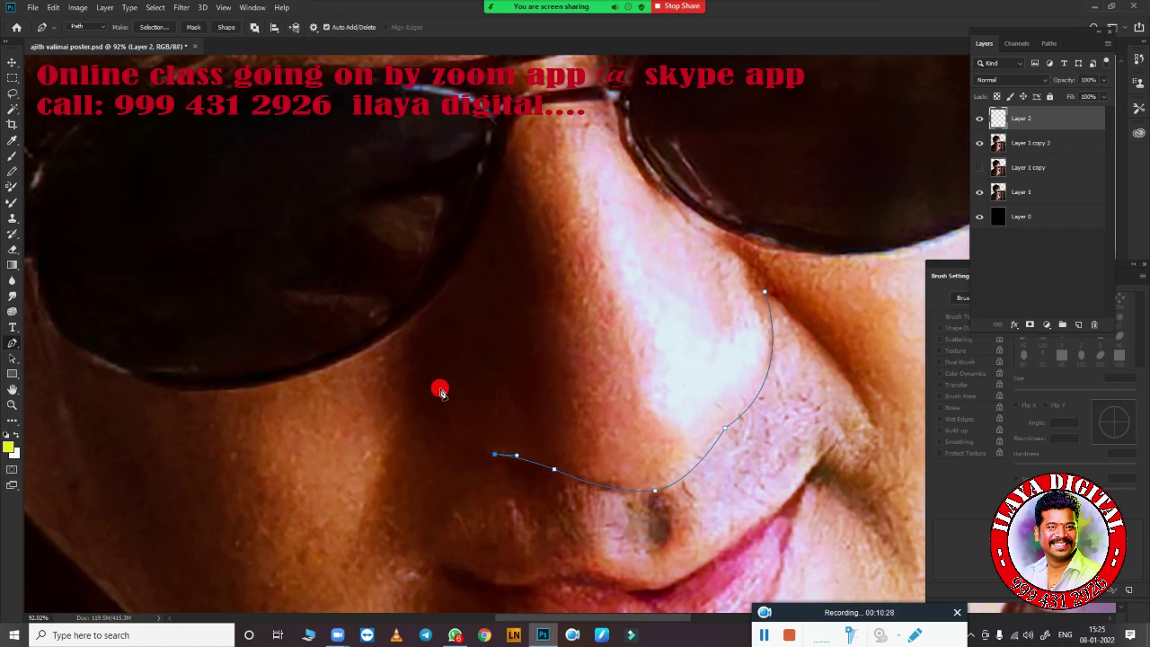
{"action": "left_click_drag", "start_coordinate": [440, 389], "coordinate": [465, 321]}
{"action": "left_click", "coordinate": [494, 307]}
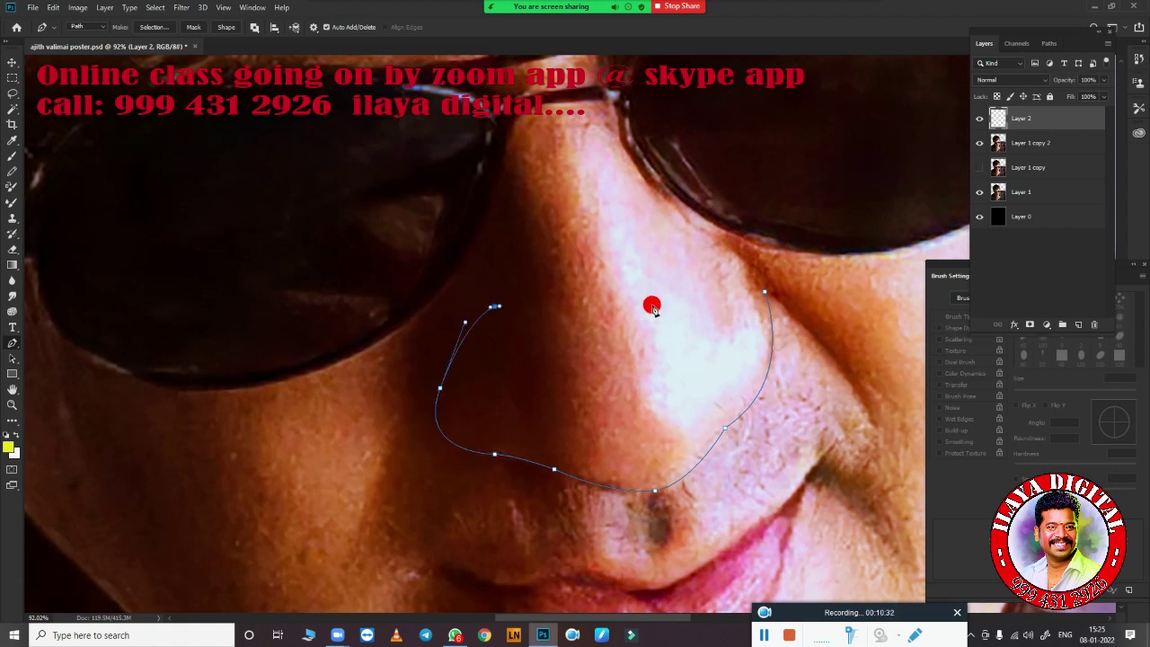
{"action": "left_click", "coordinate": [505, 155]}
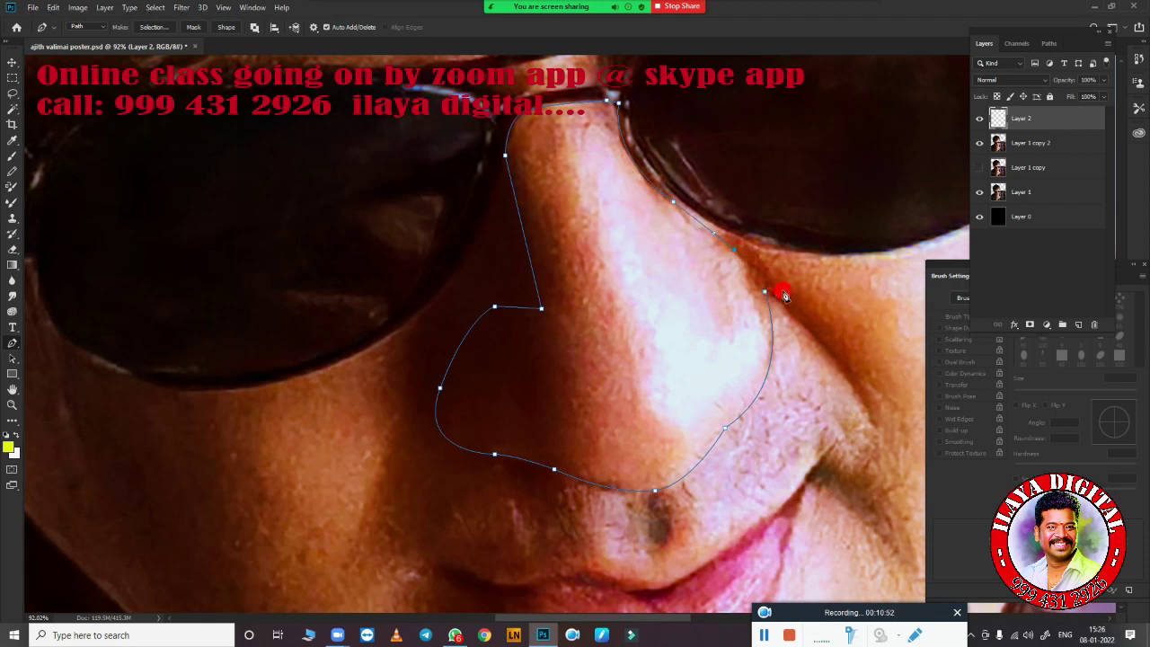
Feather the nose selection by 2 pixels
{"action": "scroll", "coordinate": [684, 387], "scroll_direction": "down", "scroll_amount": 5}
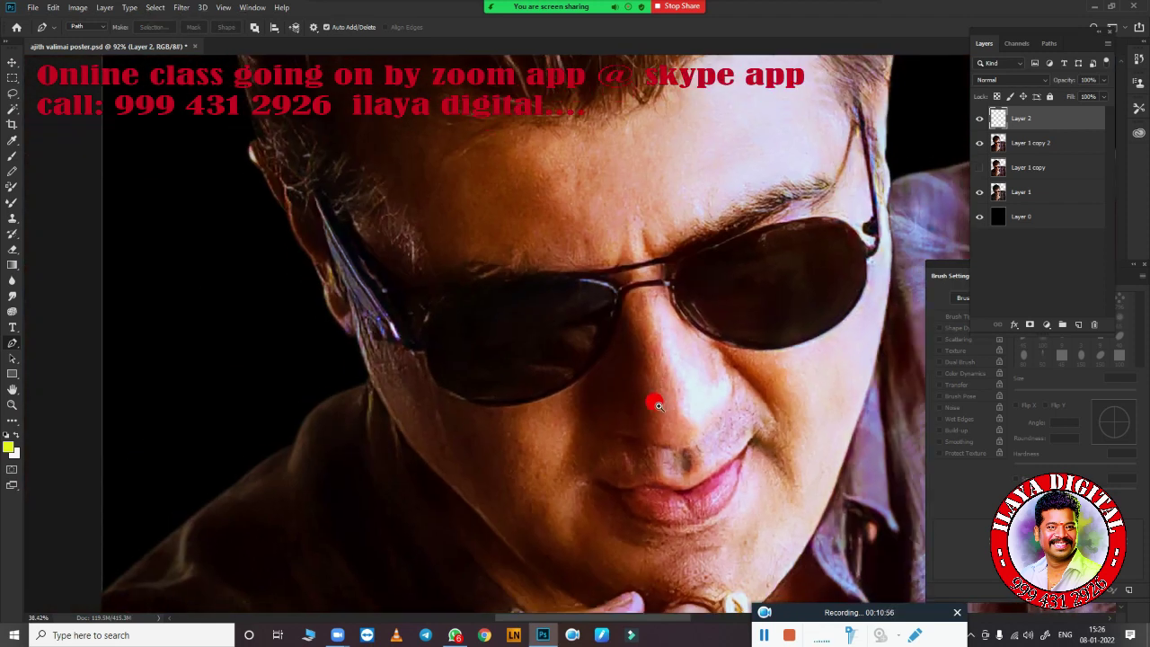
{"action": "scroll", "coordinate": [585, 329], "scroll_direction": "up", "scroll_amount": 2}
{"action": "scroll", "coordinate": [581, 377], "scroll_direction": "up", "scroll_amount": 2}
{"action": "scroll", "coordinate": [580, 388], "scroll_direction": "up", "scroll_amount": 2}
{"action": "scroll", "coordinate": [595, 393], "scroll_direction": "down", "scroll_amount": 3}
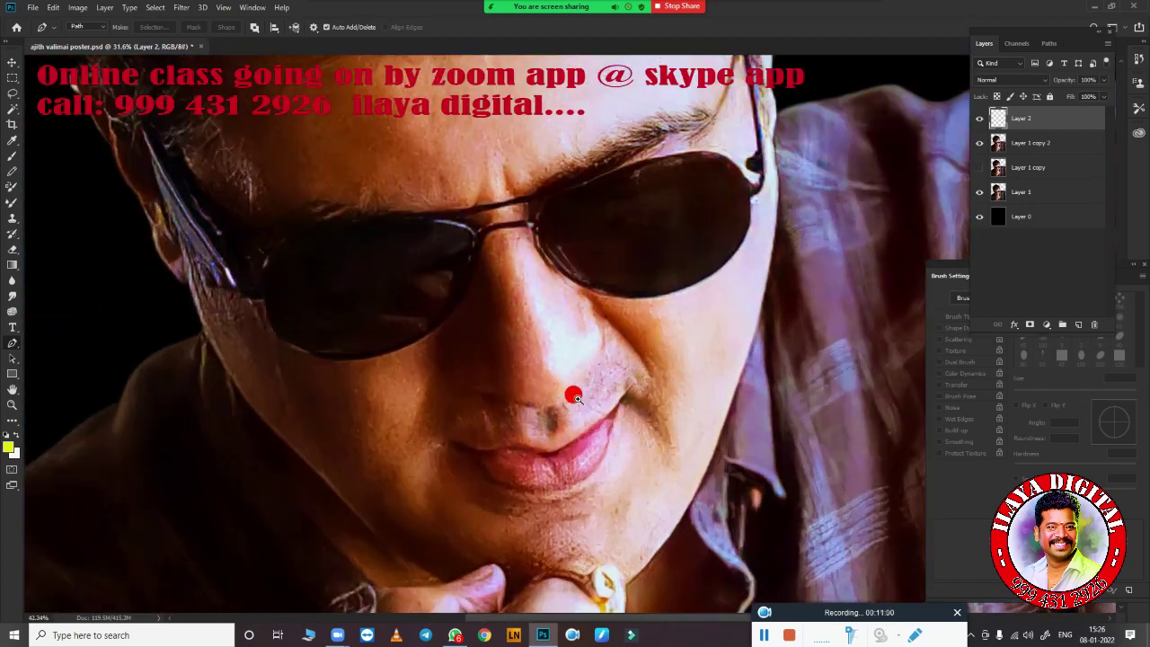
{"action": "scroll", "coordinate": [570, 390], "scroll_direction": "up", "scroll_amount": 3}
{"action": "key", "text": "shift+F6"}
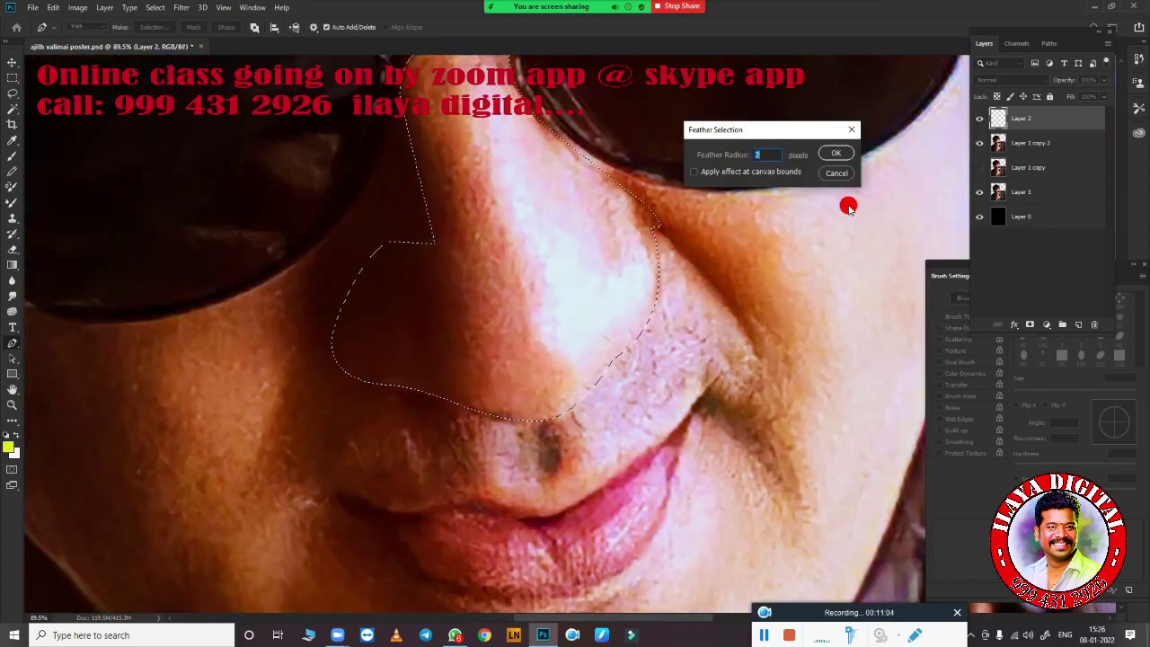
{"action": "key", "text": "Return"}
Switch back to the Mixer Brush and shrink it to 80 px
{"action": "scroll", "coordinate": [436, 362], "scroll_direction": "up", "scroll_amount": 1}
{"action": "scroll", "coordinate": [436, 363], "scroll_direction": "up", "scroll_amount": 1}
{"action": "scroll", "coordinate": [503, 413], "scroll_direction": "up", "scroll_amount": 1}
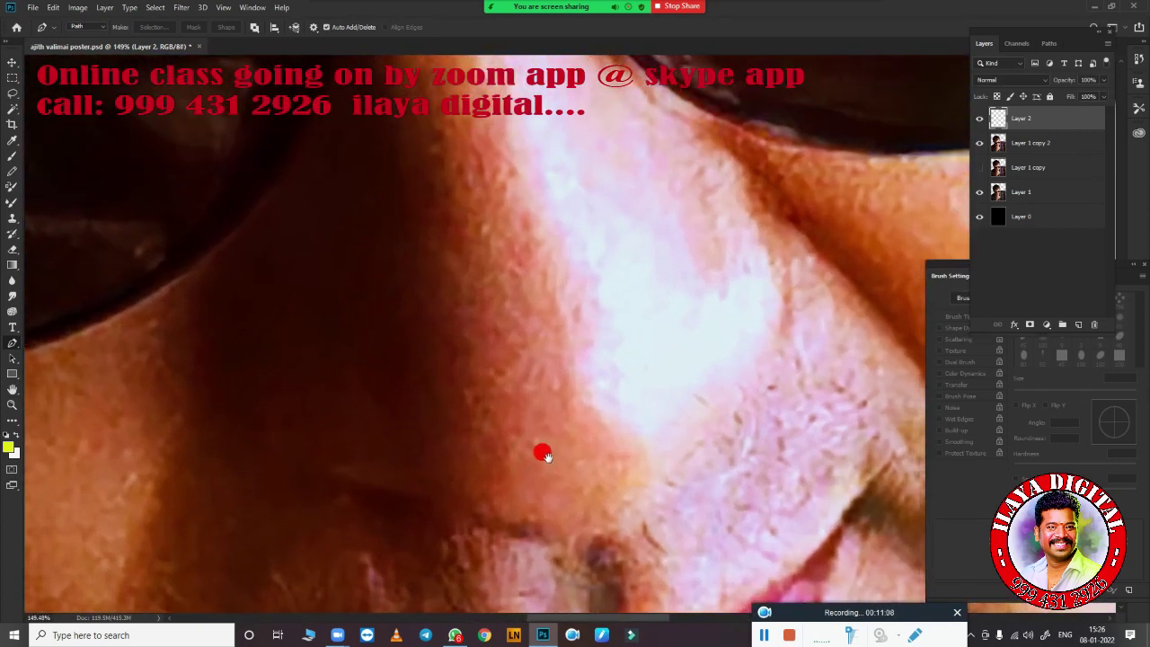
{"action": "key", "text": "b"}
{"action": "key", "text": "bracketleft"}
{"action": "key", "text": "bracketleft"}
{"action": "key", "text": "bracketleft"}
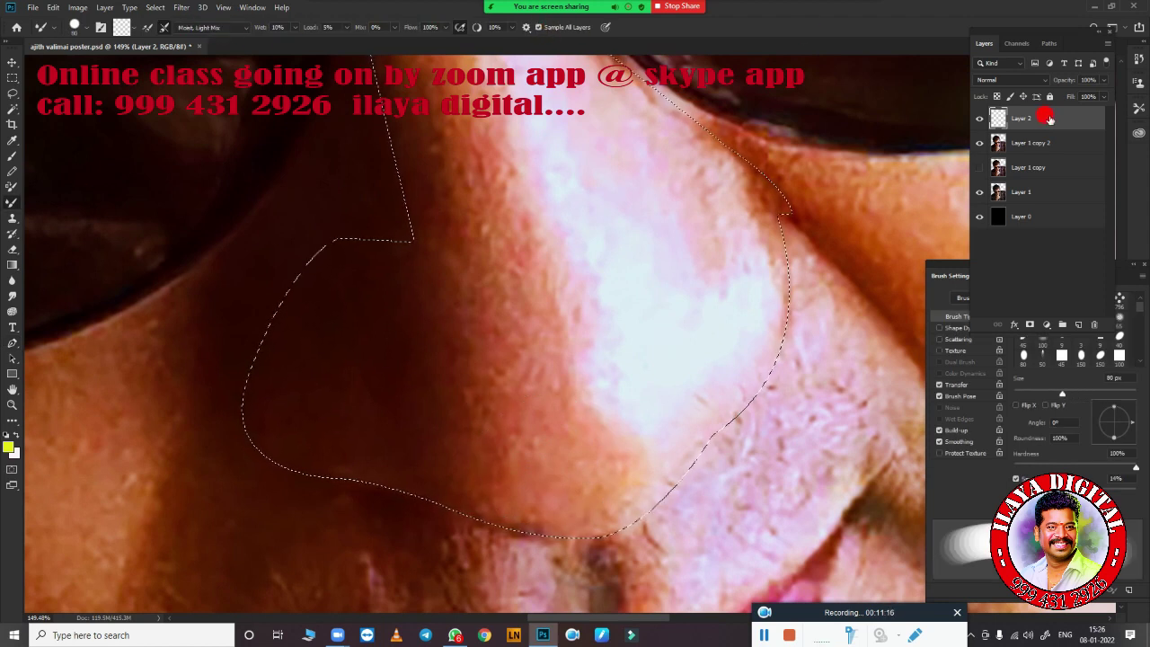
Set brush hardness to 0% and float the Brush Settings panel away from the nose
{"action": "left_click_drag", "start_coordinate": [1036, 464], "coordinate": [1015, 468]}
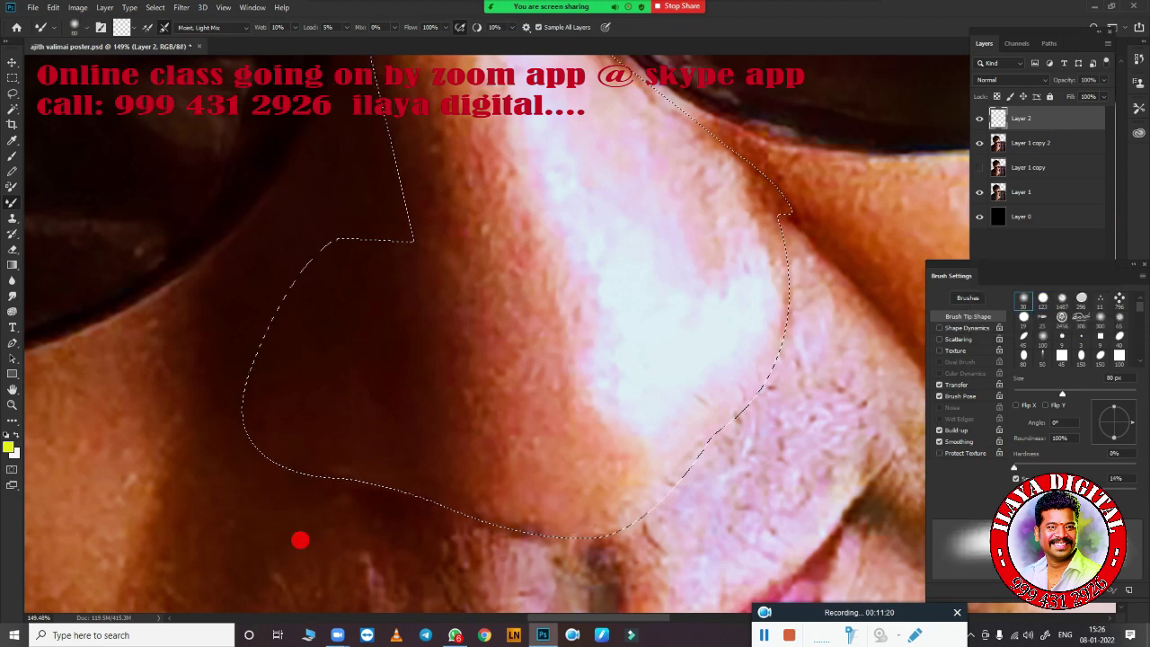
{"action": "left_click_drag", "start_coordinate": [1012, 267], "coordinate": [842, 233]}
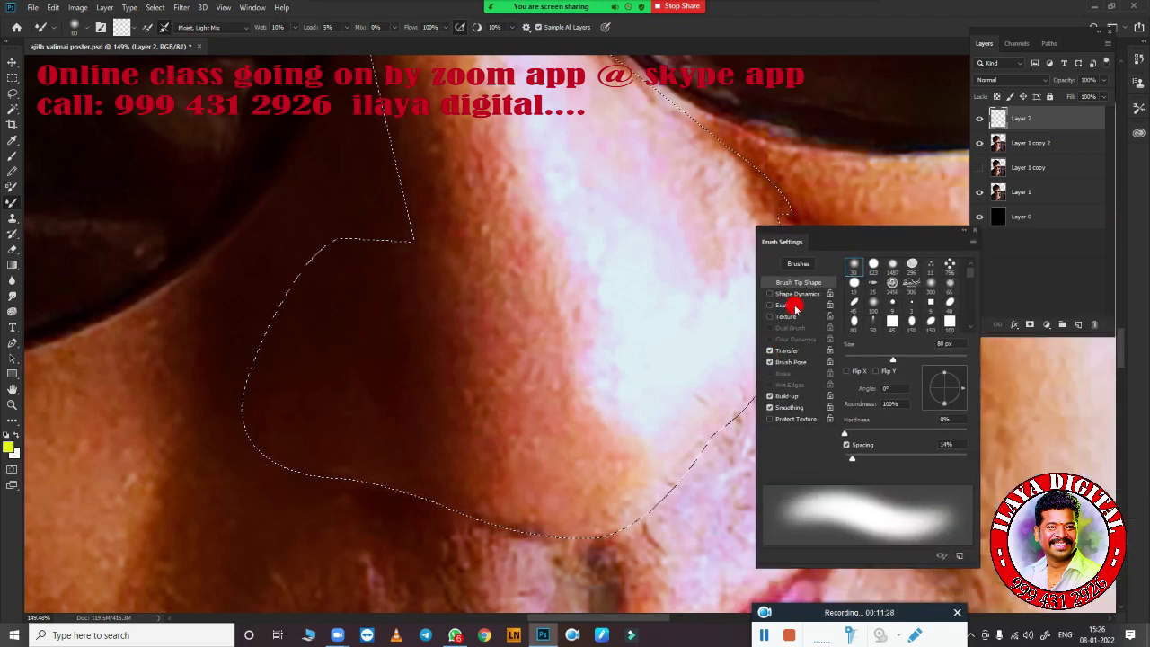
{"action": "right_click", "coordinate": [536, 412]}
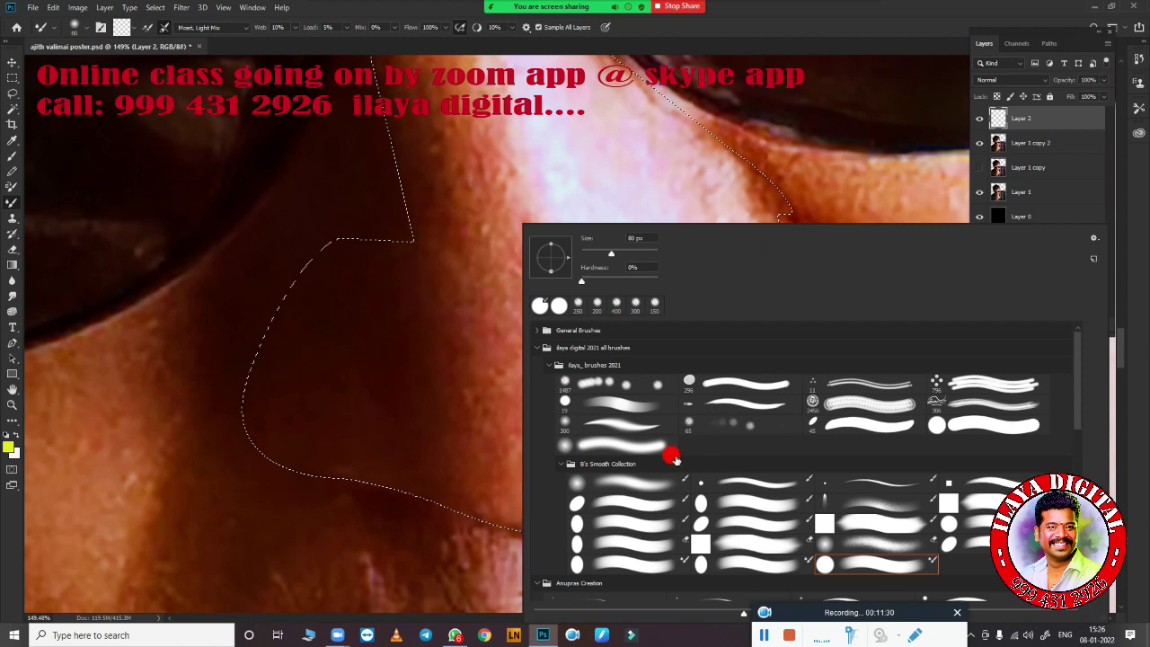
{"action": "left_click", "coordinate": [812, 45]}
{"action": "left_click_drag", "start_coordinate": [841, 234], "coordinate": [1003, 275]}
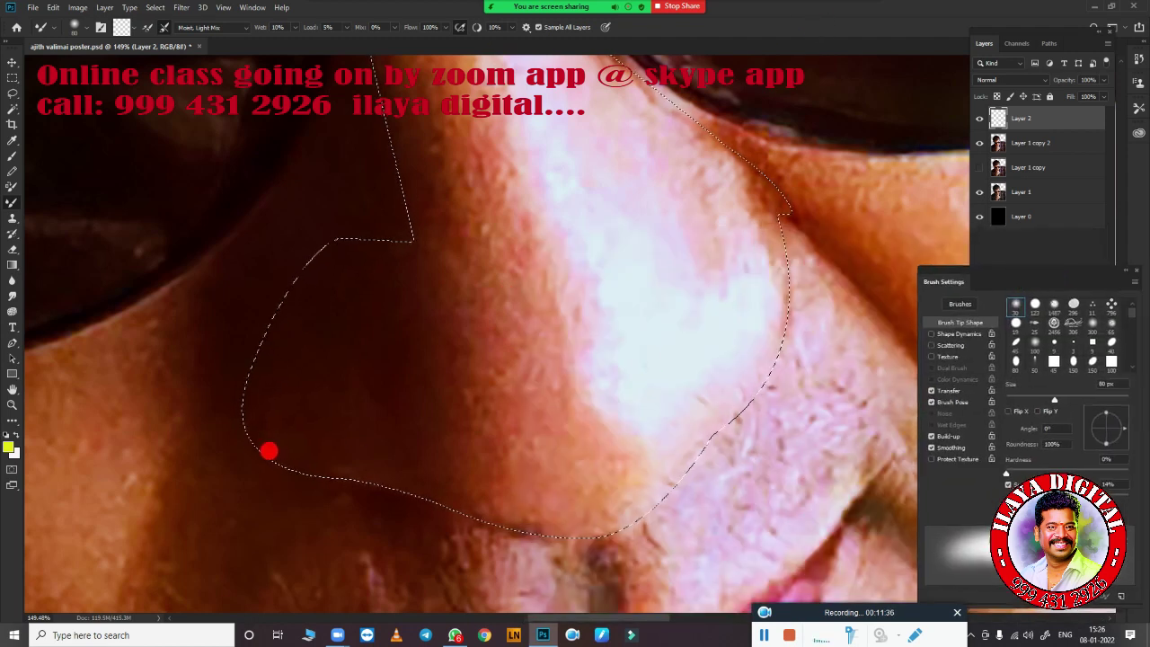
Switch to the Smudge tool with Transfer enabled and Minimum set to 0%
{"action": "key", "text": "r"}
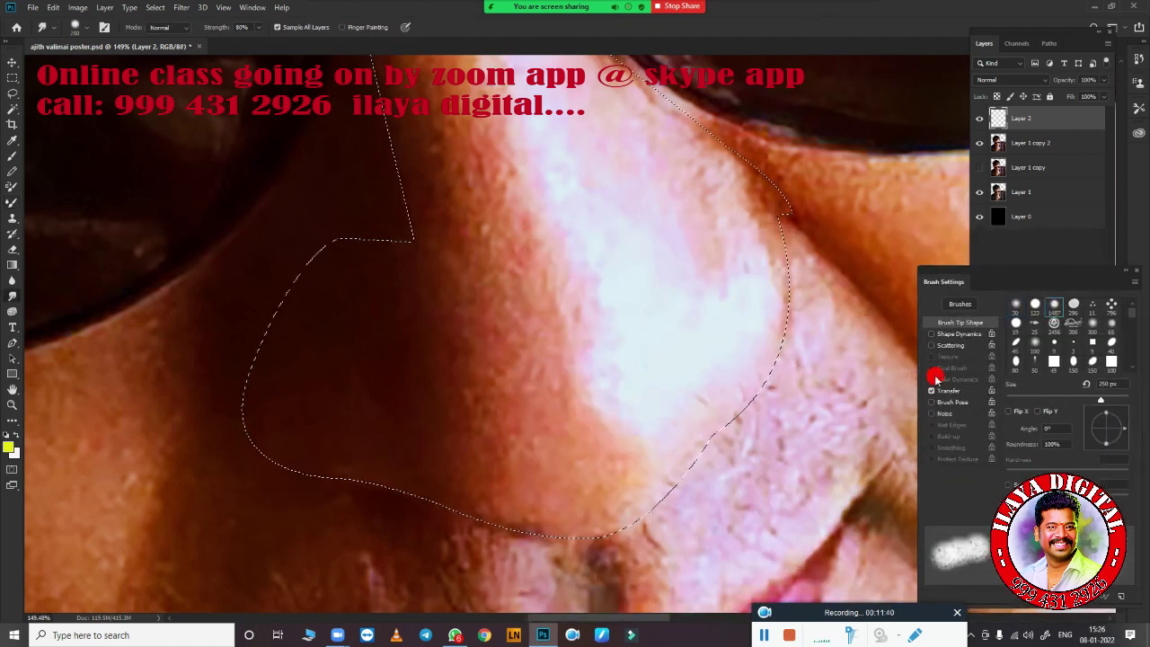
{"action": "left_click", "coordinate": [937, 392]}
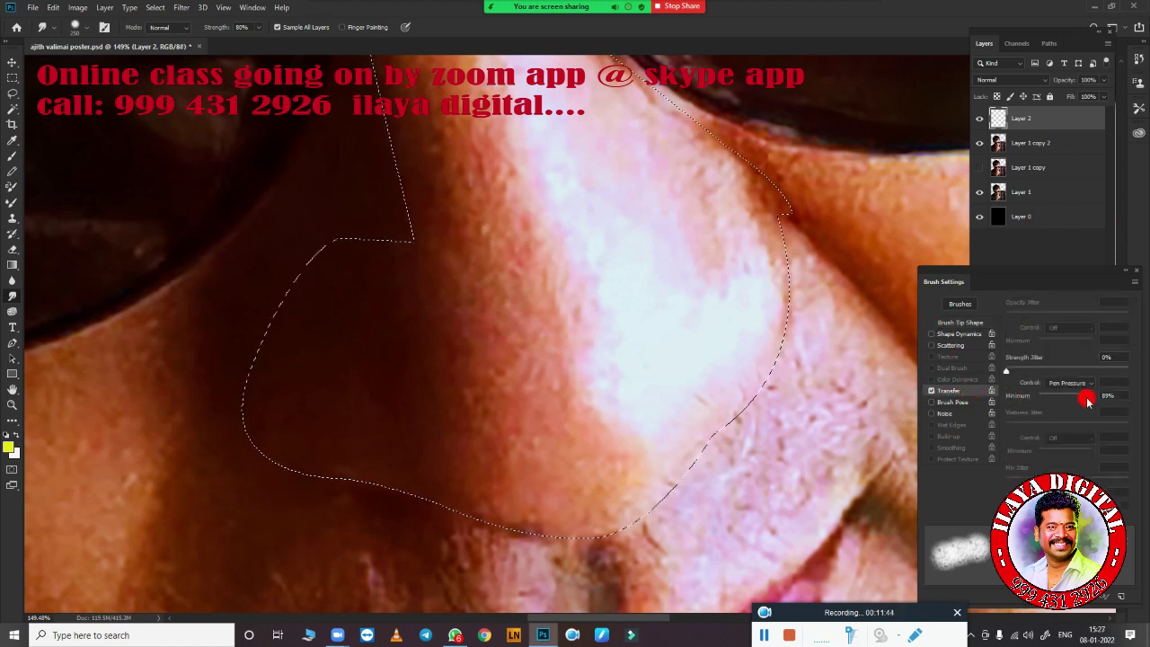
{"action": "left_click_drag", "start_coordinate": [1087, 397], "coordinate": [1007, 397]}
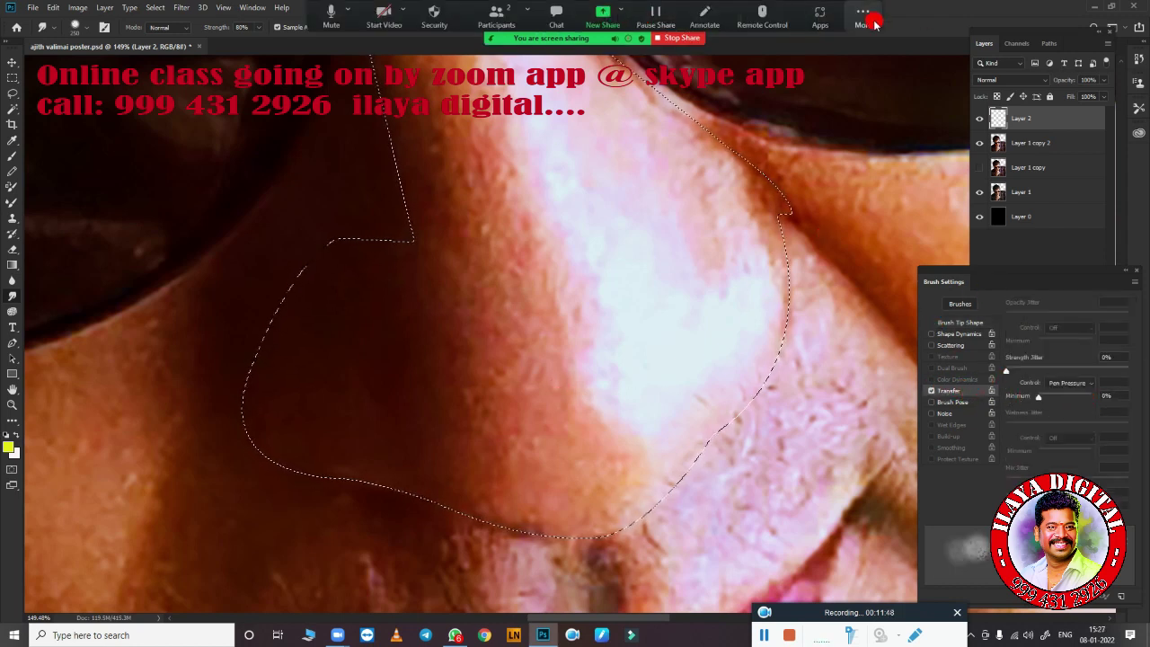
Smudge the bottom and right edges of the nose smooth
{"action": "scroll", "coordinate": [504, 376], "scroll_direction": "down", "scroll_amount": 5}
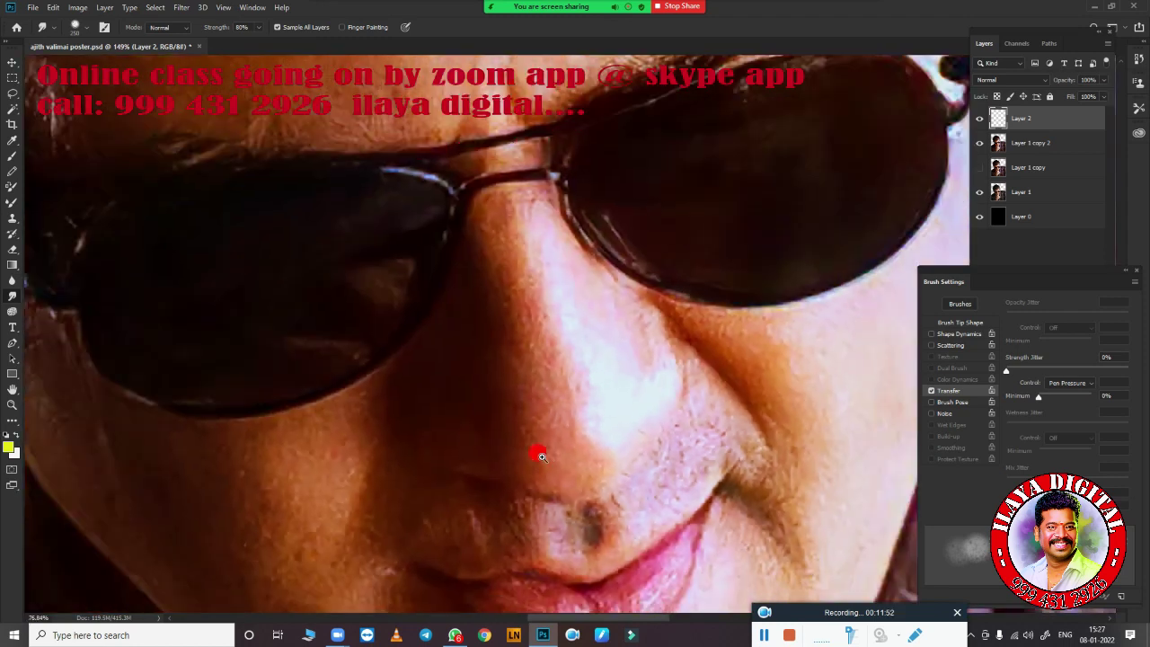
{"action": "scroll", "coordinate": [540, 458], "scroll_direction": "up", "scroll_amount": 4}
{"action": "scroll", "coordinate": [570, 455], "scroll_direction": "up", "scroll_amount": 2}
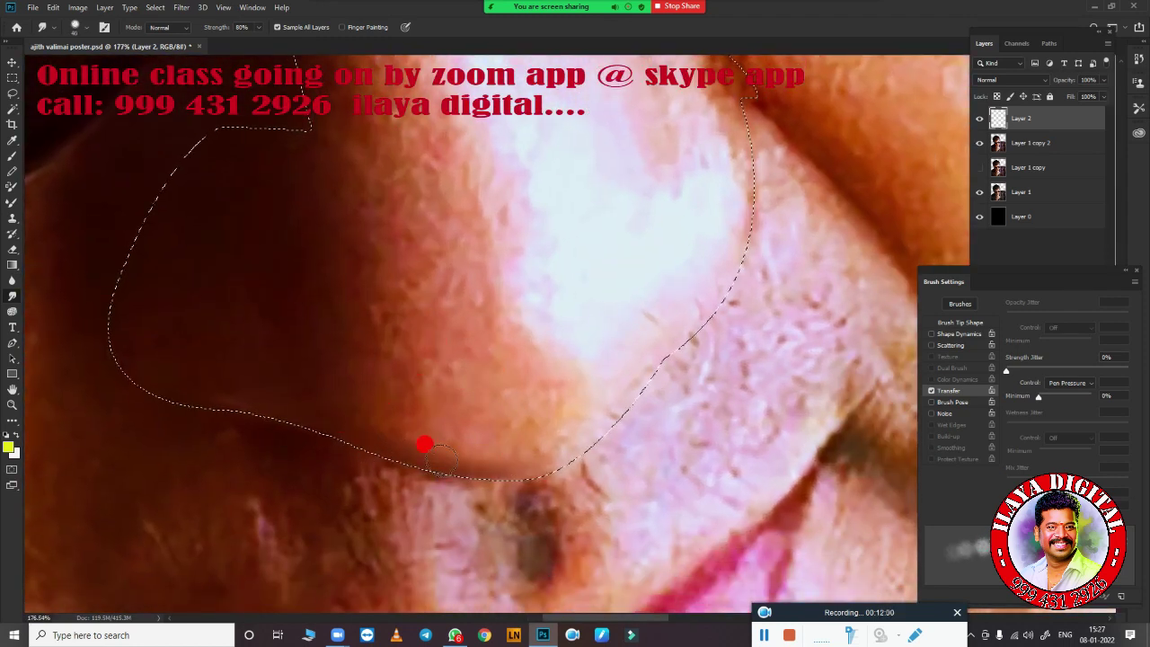
{"action": "left_click_drag", "start_coordinate": [424, 444], "coordinate": [601, 386]}
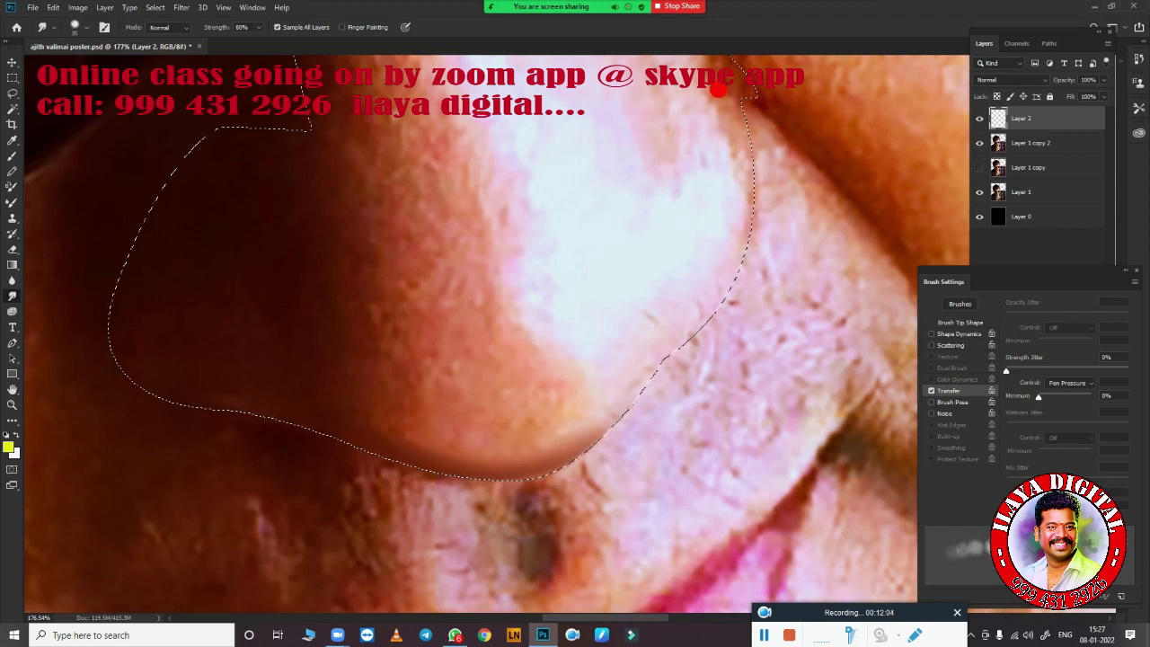
{"action": "left_click_drag", "start_coordinate": [739, 124], "coordinate": [732, 268]}
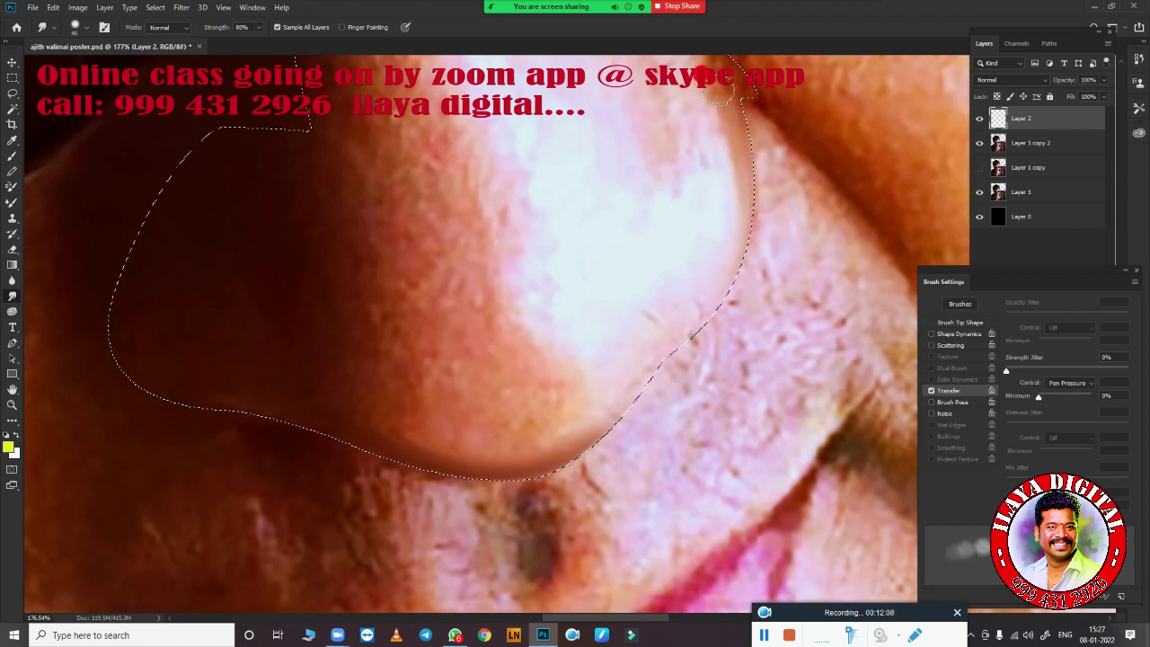
{"action": "left_click_drag", "start_coordinate": [726, 112], "coordinate": [726, 204]}
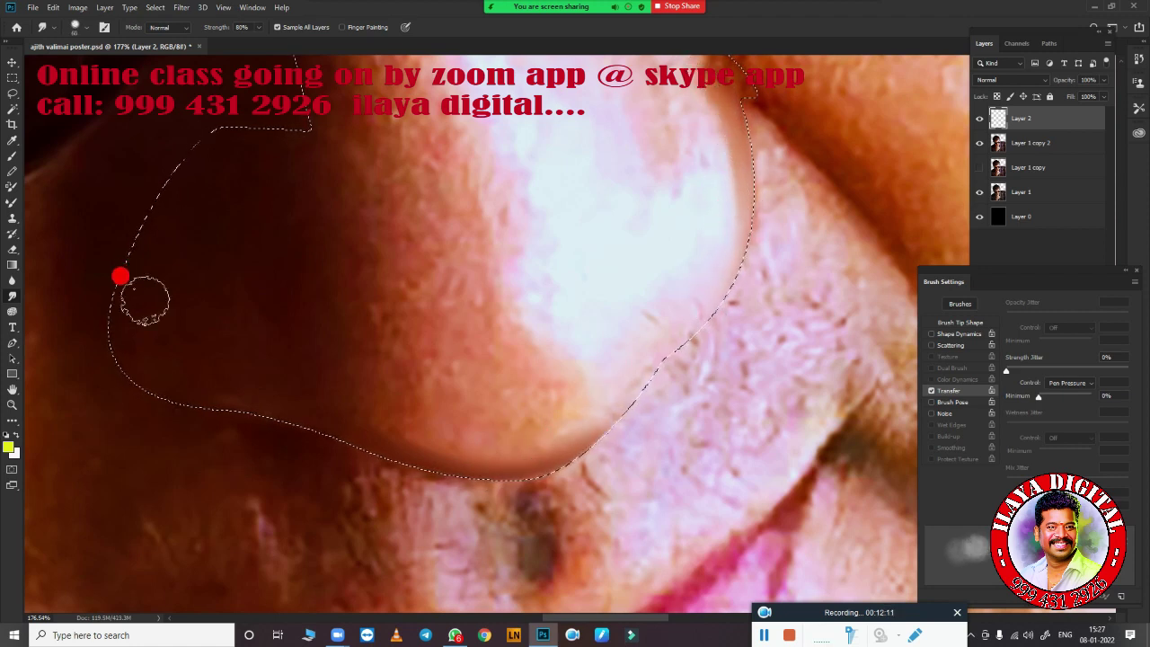
Blend the dark shadow side of the nose with the Mixer Brush
{"action": "key", "text": "b"}
{"action": "mouse_move", "coordinate": [292, 356]}
{"action": "left_mouse_down"}
{"action": "mouse_move", "coordinate": [302, 232]}
{"action": "mouse_move", "coordinate": [338, 295]}
{"action": "mouse_move", "coordinate": [278, 130]}
{"action": "mouse_move", "coordinate": [419, 318]}
{"action": "mouse_move", "coordinate": [351, 336]}
{"action": "mouse_move", "coordinate": [404, 341]}
{"action": "mouse_move", "coordinate": [347, 336]}
{"action": "mouse_move", "coordinate": [334, 314]}
{"action": "mouse_move", "coordinate": [447, 354]}
{"action": "mouse_move", "coordinate": [398, 372]}
{"action": "mouse_move", "coordinate": [463, 377]}
{"action": "mouse_move", "coordinate": [403, 242]}
{"action": "mouse_move", "coordinate": [393, 169]}
{"action": "mouse_move", "coordinate": [415, 200]}
{"action": "mouse_move", "coordinate": [265, 267]}
{"action": "left_mouse_up"}
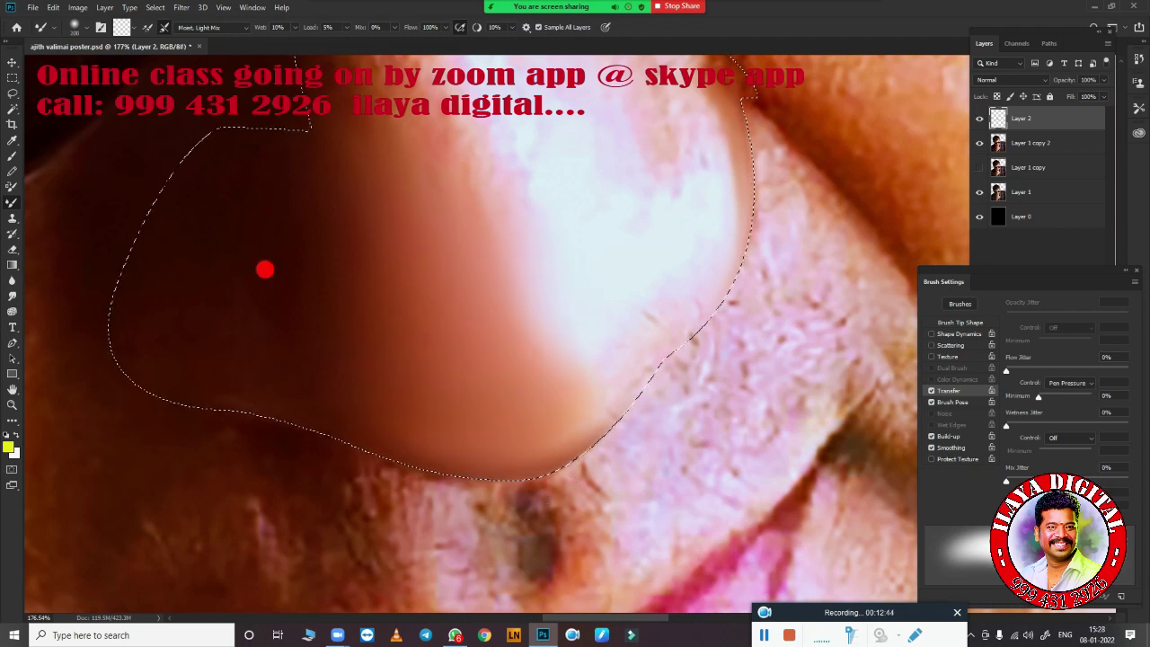
{"action": "scroll", "coordinate": [264, 266], "scroll_direction": "up", "scroll_amount": 5}
{"action": "mouse_move", "coordinate": [336, 195]}
{"action": "left_mouse_down"}
{"action": "mouse_move", "coordinate": [305, 157]}
{"action": "mouse_move", "coordinate": [369, 293]}
{"action": "mouse_move", "coordinate": [333, 173]}
{"action": "left_mouse_up"}
Blend the nose edge, bridge, highlight and dark patch with Mixer Brush strokes
{"action": "scroll", "coordinate": [332, 173], "scroll_direction": "up", "scroll_amount": 5}
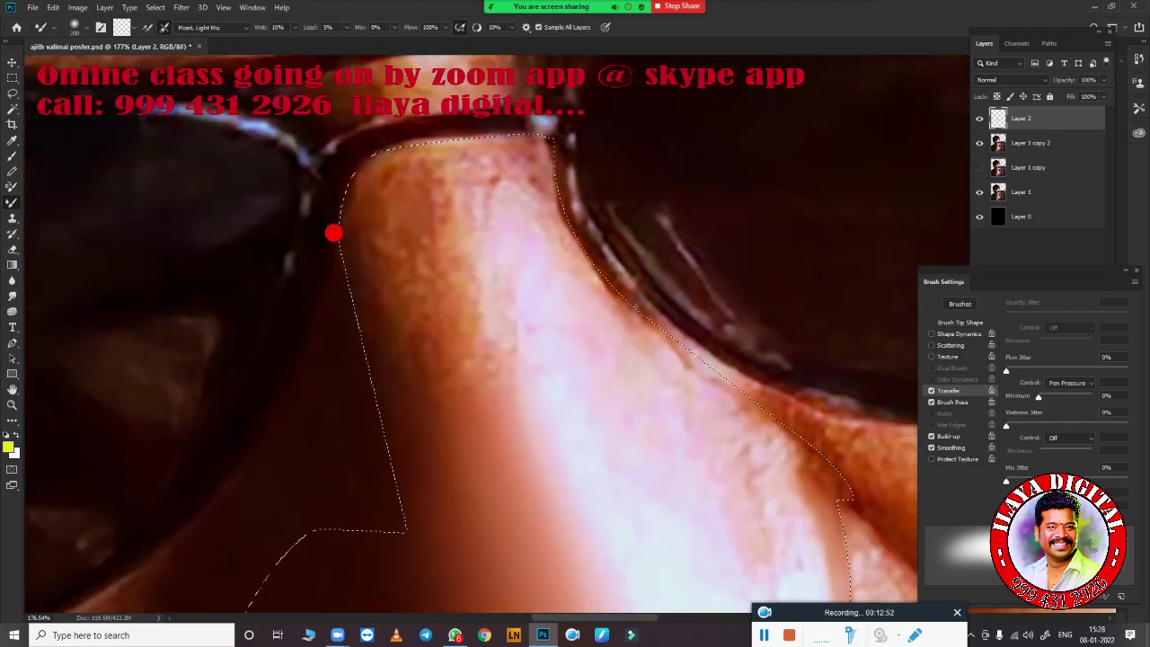
{"action": "left_click_drag", "start_coordinate": [339, 228], "coordinate": [357, 278]}
{"action": "mouse_move", "coordinate": [465, 430]}
{"action": "left_mouse_down"}
{"action": "mouse_move", "coordinate": [400, 198]}
{"action": "mouse_move", "coordinate": [504, 202]}
{"action": "mouse_move", "coordinate": [430, 217]}
{"action": "mouse_move", "coordinate": [519, 216]}
{"action": "mouse_move", "coordinate": [462, 206]}
{"action": "left_mouse_up"}
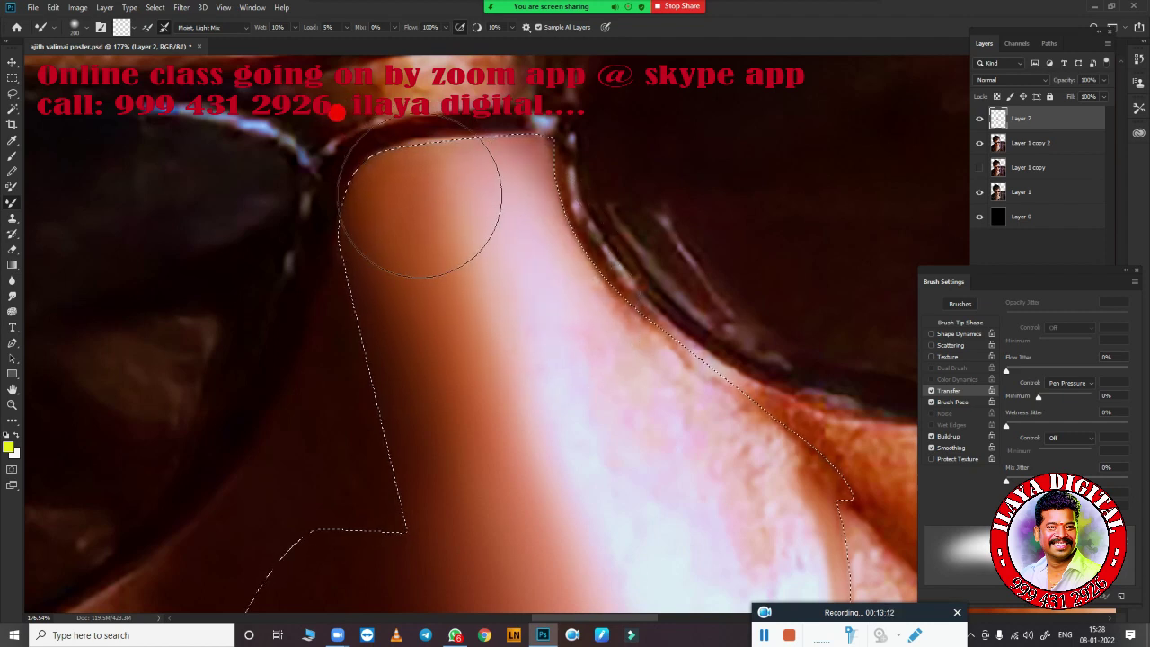
{"action": "left_click_drag", "start_coordinate": [484, 375], "coordinate": [419, 263]}
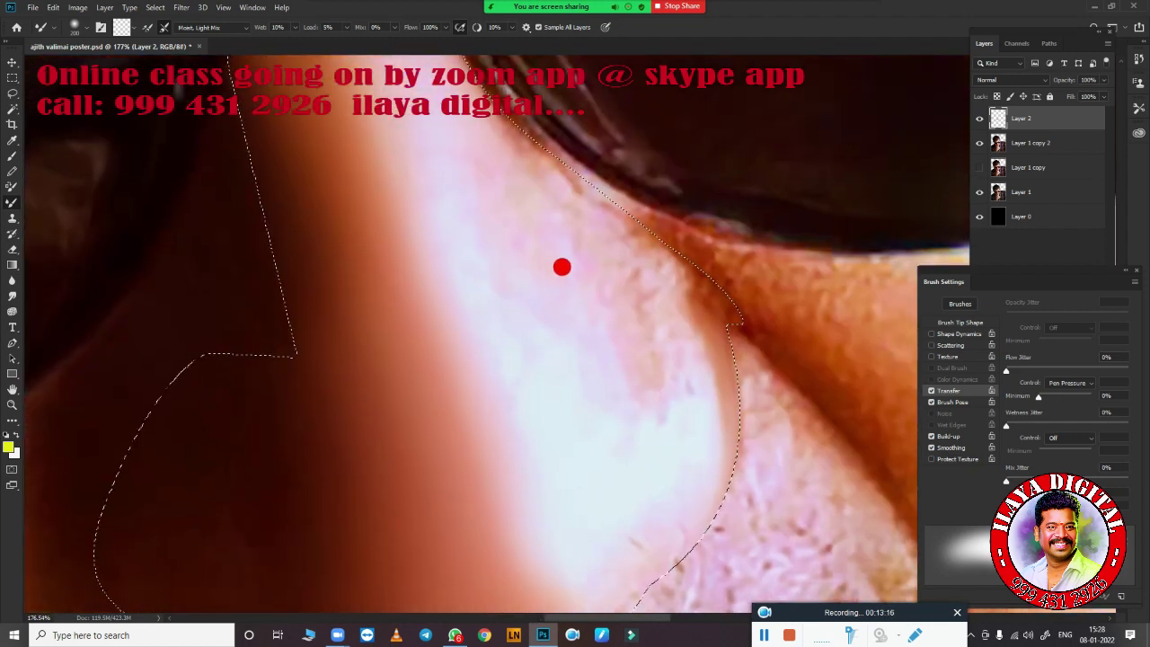
{"action": "left_click_drag", "start_coordinate": [562, 267], "coordinate": [539, 239]}
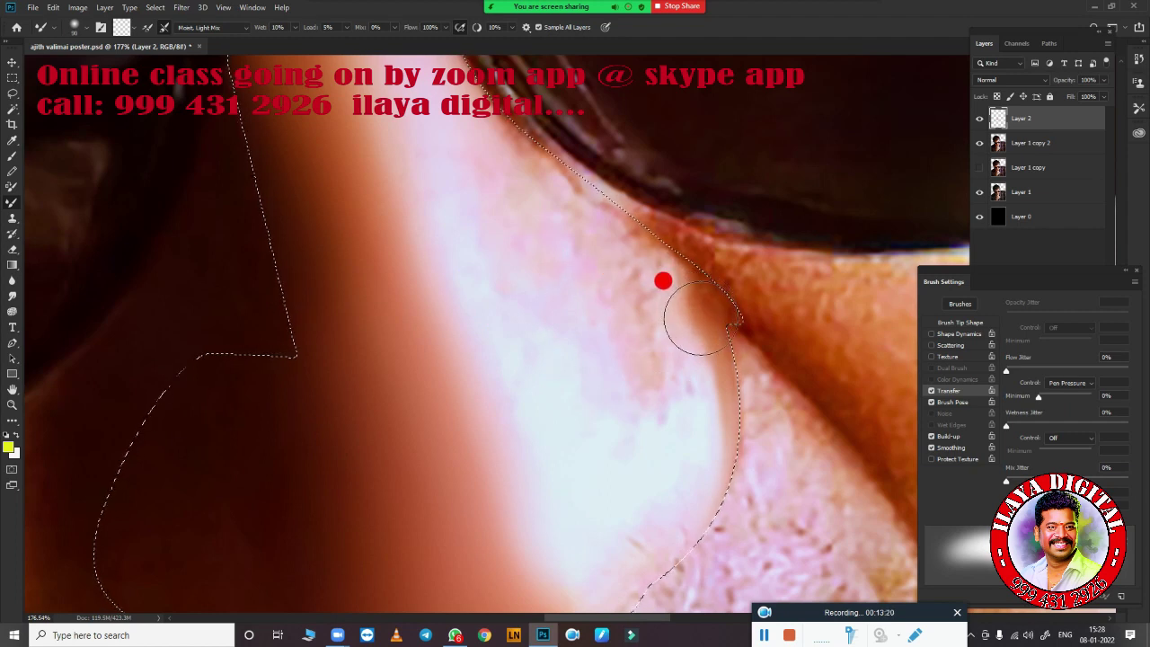
{"action": "mouse_move", "coordinate": [622, 320]}
{"action": "left_mouse_down"}
{"action": "mouse_move", "coordinate": [561, 475]}
{"action": "mouse_move", "coordinate": [542, 195]}
{"action": "mouse_move", "coordinate": [554, 229]}
{"action": "mouse_move", "coordinate": [578, 224]}
{"action": "mouse_move", "coordinate": [557, 226]}
{"action": "mouse_move", "coordinate": [587, 250]}
{"action": "left_mouse_up"}
{"action": "left_click_drag", "start_coordinate": [501, 169], "coordinate": [479, 144]}
{"action": "left_click_drag", "start_coordinate": [553, 207], "coordinate": [574, 220]}
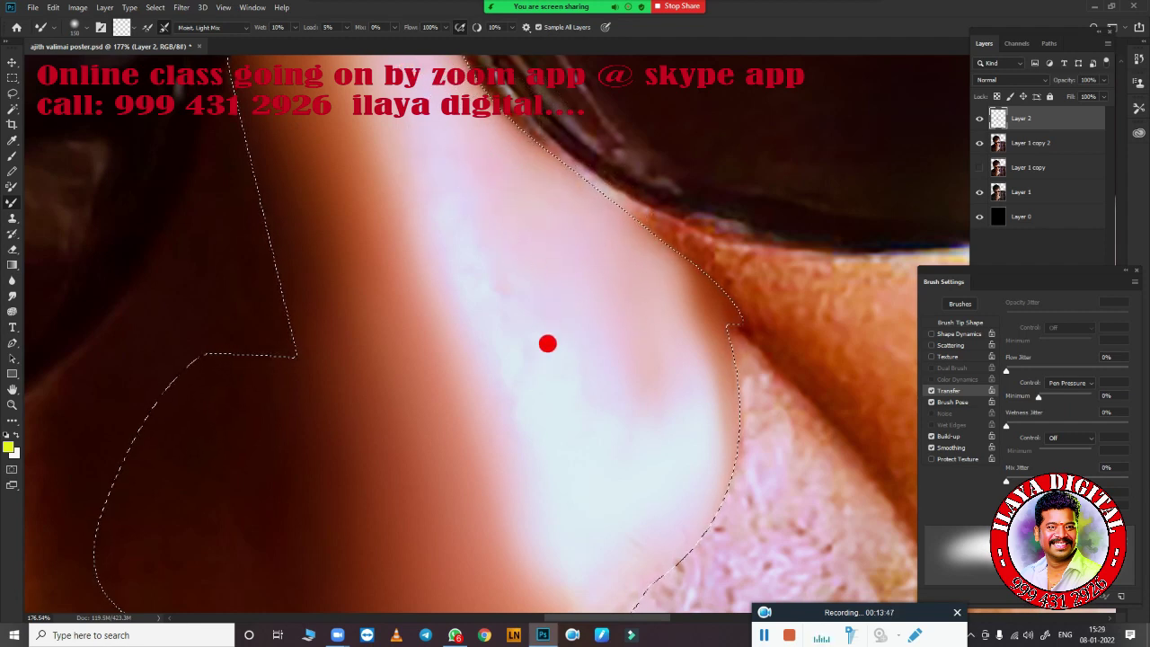
Re-blend the lower nose edge and highlight, then zoom out to view the whole face
{"action": "scroll", "coordinate": [547, 343], "scroll_direction": "down", "scroll_amount": 3}
{"action": "scroll", "coordinate": [602, 431], "scroll_direction": "down", "scroll_amount": 2}
{"action": "scroll", "coordinate": [539, 432], "scroll_direction": "up", "scroll_amount": 3}
{"action": "scroll", "coordinate": [485, 395], "scroll_direction": "up", "scroll_amount": 2}
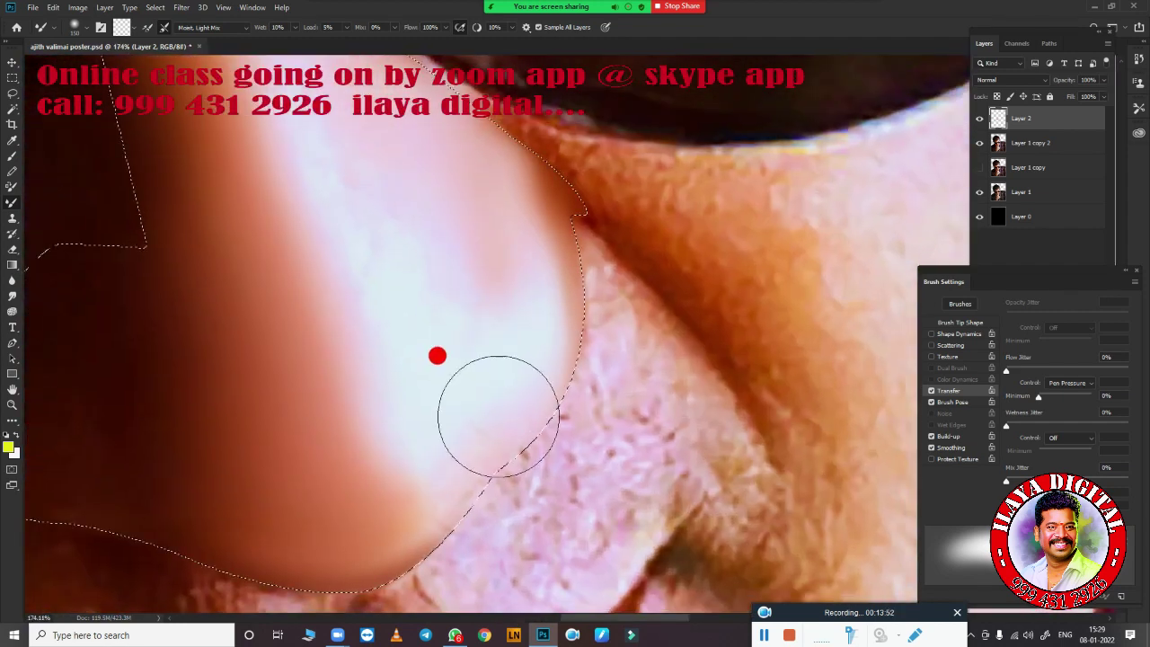
{"action": "mouse_move", "coordinate": [498, 415]}
{"action": "left_mouse_down"}
{"action": "mouse_move", "coordinate": [390, 485]}
{"action": "mouse_move", "coordinate": [382, 353]}
{"action": "mouse_move", "coordinate": [483, 311]}
{"action": "left_mouse_up"}
{"action": "mouse_move", "coordinate": [417, 438]}
{"action": "left_mouse_down"}
{"action": "mouse_move", "coordinate": [349, 264]}
{"action": "mouse_move", "coordinate": [421, 206]}
{"action": "mouse_move", "coordinate": [411, 162]}
{"action": "left_mouse_up"}
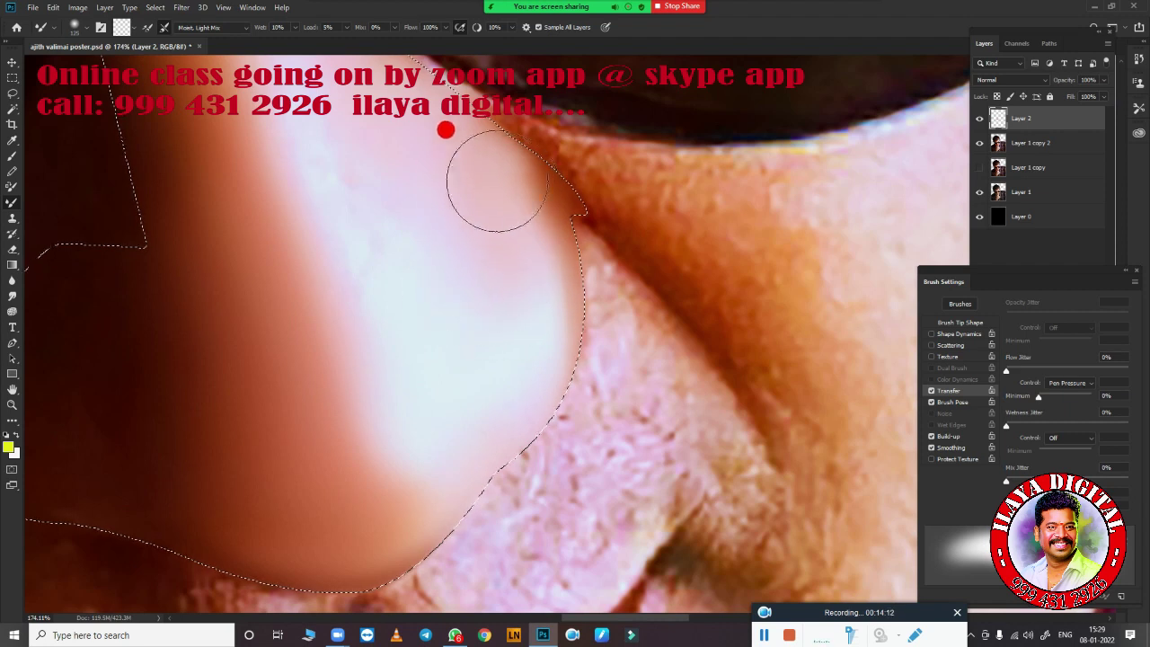
{"action": "mouse_move", "coordinate": [314, 159]}
{"action": "left_mouse_down"}
{"action": "mouse_move", "coordinate": [385, 327]}
{"action": "mouse_move", "coordinate": [329, 175]}
{"action": "mouse_move", "coordinate": [360, 288]}
{"action": "mouse_move", "coordinate": [421, 403]}
{"action": "mouse_move", "coordinate": [541, 541]}
{"action": "left_mouse_up"}
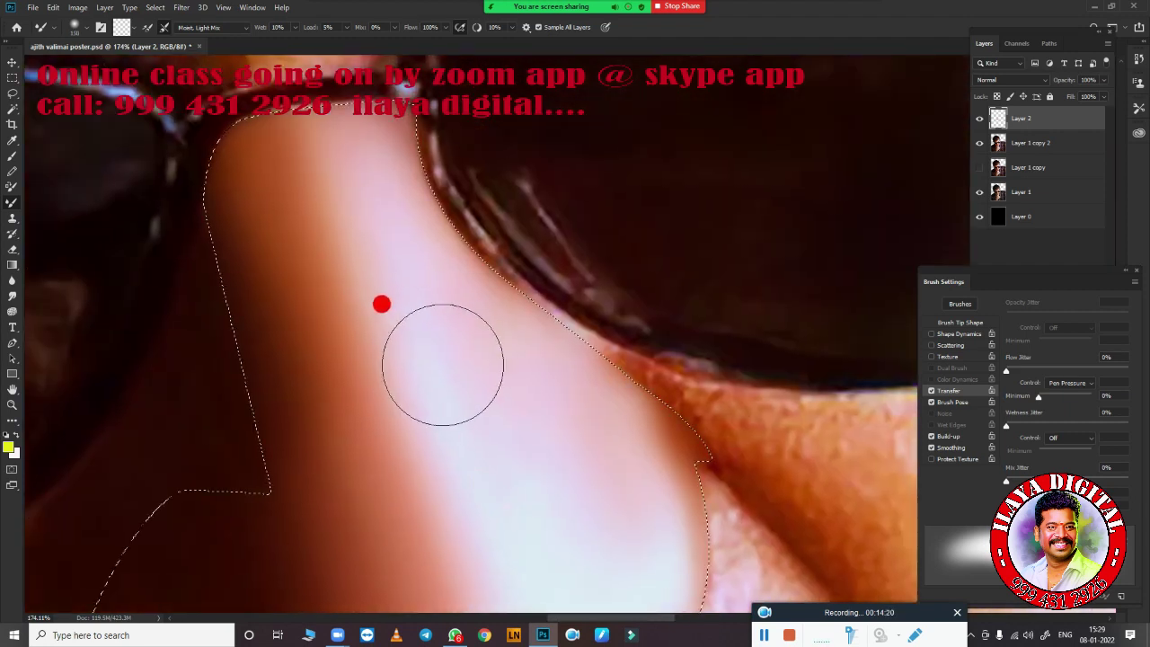
{"action": "left_click_drag", "start_coordinate": [442, 380], "coordinate": [567, 510]}
{"action": "mouse_move", "coordinate": [506, 449]}
{"action": "left_mouse_down"}
{"action": "mouse_move", "coordinate": [474, 495]}
{"action": "mouse_move", "coordinate": [524, 383]}
{"action": "mouse_move", "coordinate": [488, 405]}
{"action": "mouse_move", "coordinate": [522, 559]}
{"action": "mouse_move", "coordinate": [558, 419]}
{"action": "mouse_move", "coordinate": [536, 398]}
{"action": "mouse_move", "coordinate": [329, 311]}
{"action": "mouse_move", "coordinate": [347, 359]}
{"action": "mouse_move", "coordinate": [380, 384]}
{"action": "mouse_move", "coordinate": [308, 384]}
{"action": "mouse_move", "coordinate": [376, 310]}
{"action": "mouse_move", "coordinate": [441, 300]}
{"action": "mouse_move", "coordinate": [549, 320]}
{"action": "mouse_move", "coordinate": [537, 332]}
{"action": "mouse_move", "coordinate": [580, 442]}
{"action": "left_mouse_up"}
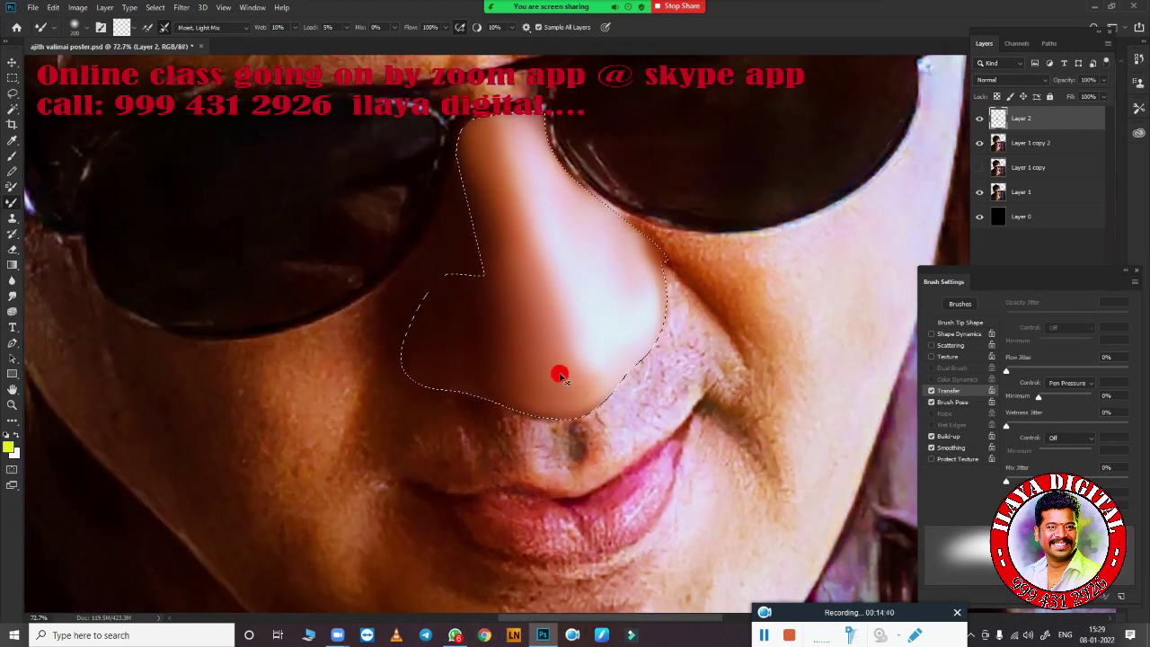
Smooth the lower nose, tip and lower left side with the Mixer Brush
{"action": "mouse_move", "coordinate": [559, 376]}
{"action": "left_mouse_down"}
{"action": "mouse_move", "coordinate": [526, 340]}
{"action": "mouse_move", "coordinate": [502, 362]}
{"action": "left_mouse_up"}
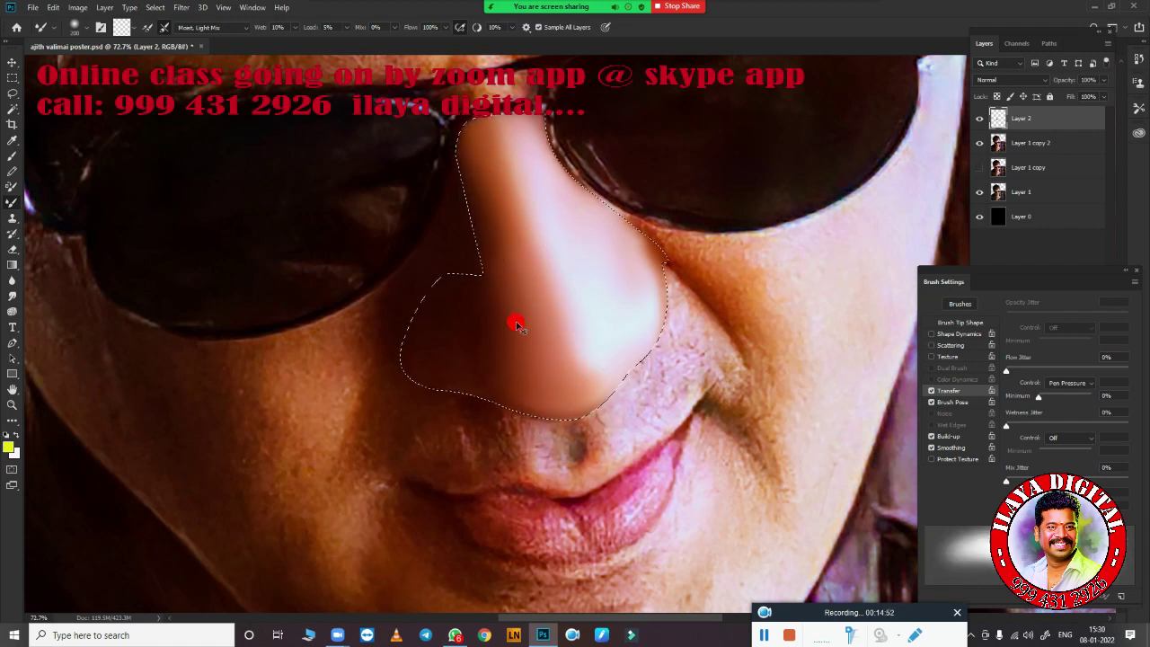
{"action": "mouse_move", "coordinate": [517, 325]}
{"action": "left_mouse_down"}
{"action": "mouse_move", "coordinate": [560, 359]}
{"action": "mouse_move", "coordinate": [528, 297]}
{"action": "left_mouse_up"}
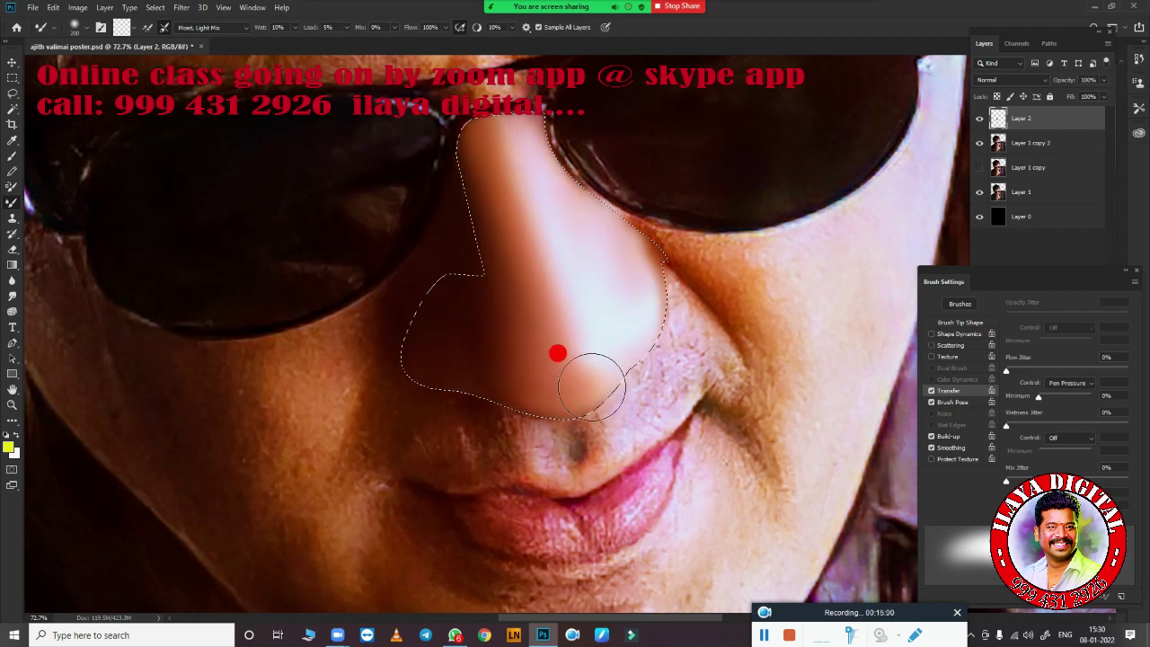
{"action": "left_click_drag", "start_coordinate": [557, 354], "coordinate": [501, 356]}
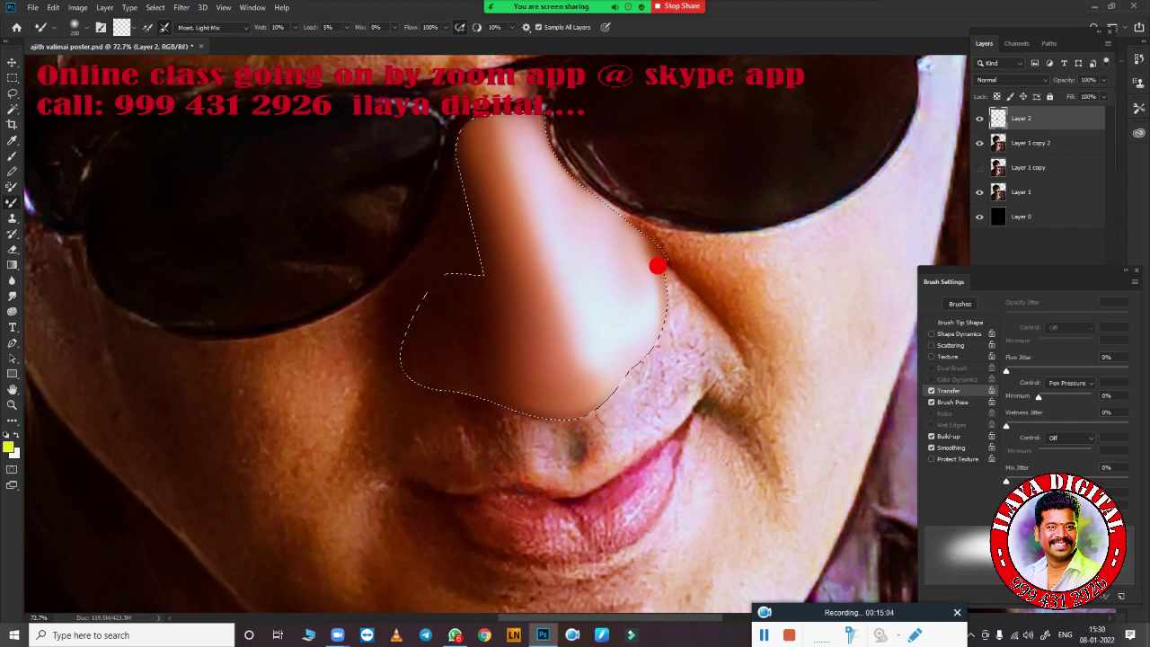
{"action": "scroll", "coordinate": [660, 287], "scroll_direction": "up", "scroll_amount": 2}
{"action": "scroll", "coordinate": [584, 323], "scroll_direction": "up", "scroll_amount": 2}
Smudge the upper nose edge just below the sunglasses frame
{"action": "key", "text": "r"}
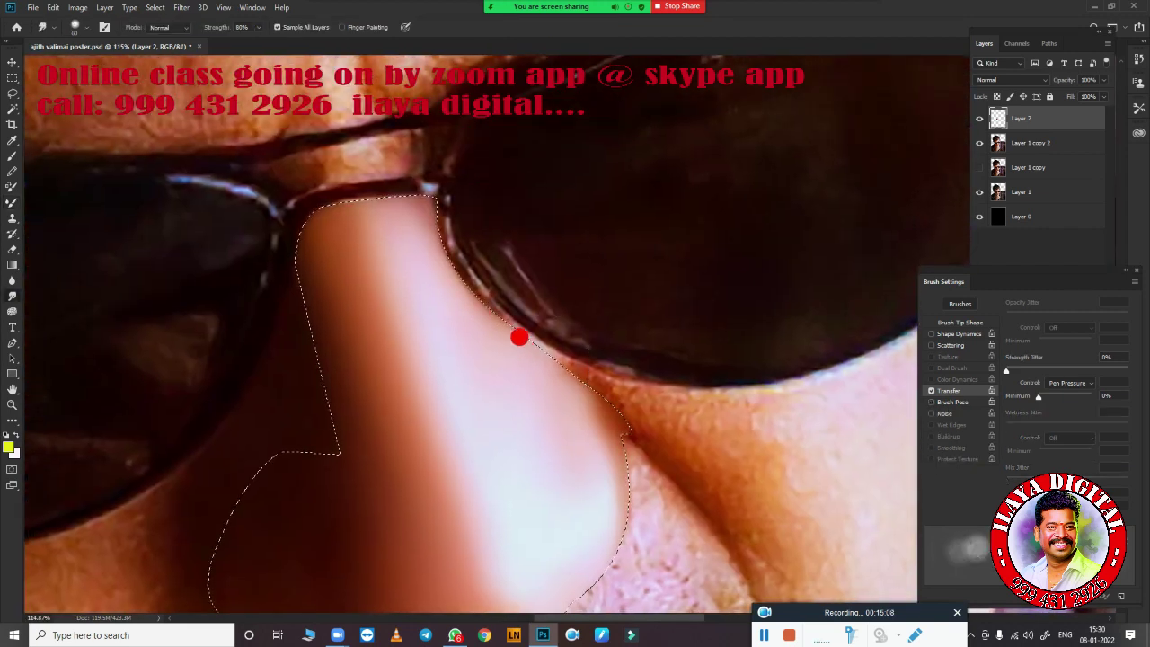
{"action": "mouse_move", "coordinate": [520, 337]}
{"action": "left_mouse_down"}
{"action": "mouse_move", "coordinate": [431, 193]}
{"action": "mouse_move", "coordinate": [448, 258]}
{"action": "mouse_move", "coordinate": [563, 358]}
{"action": "left_mouse_up"}
{"action": "left_click_drag", "start_coordinate": [504, 314], "coordinate": [596, 381]}
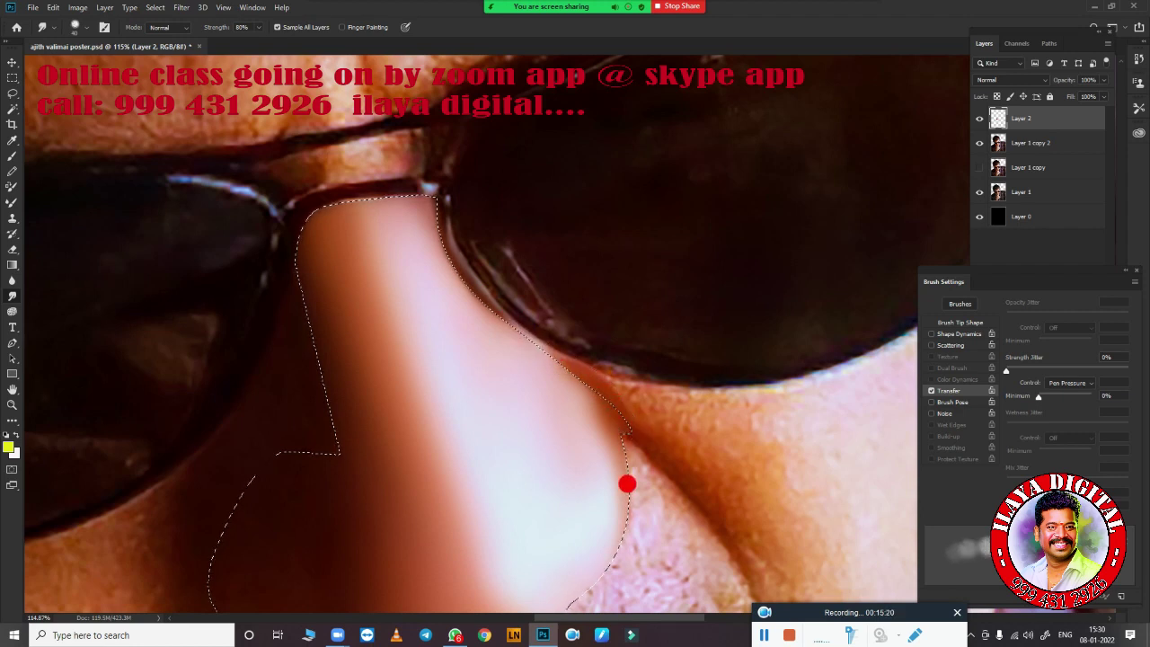
{"action": "scroll", "coordinate": [619, 499], "scroll_direction": "down", "scroll_amount": 2}
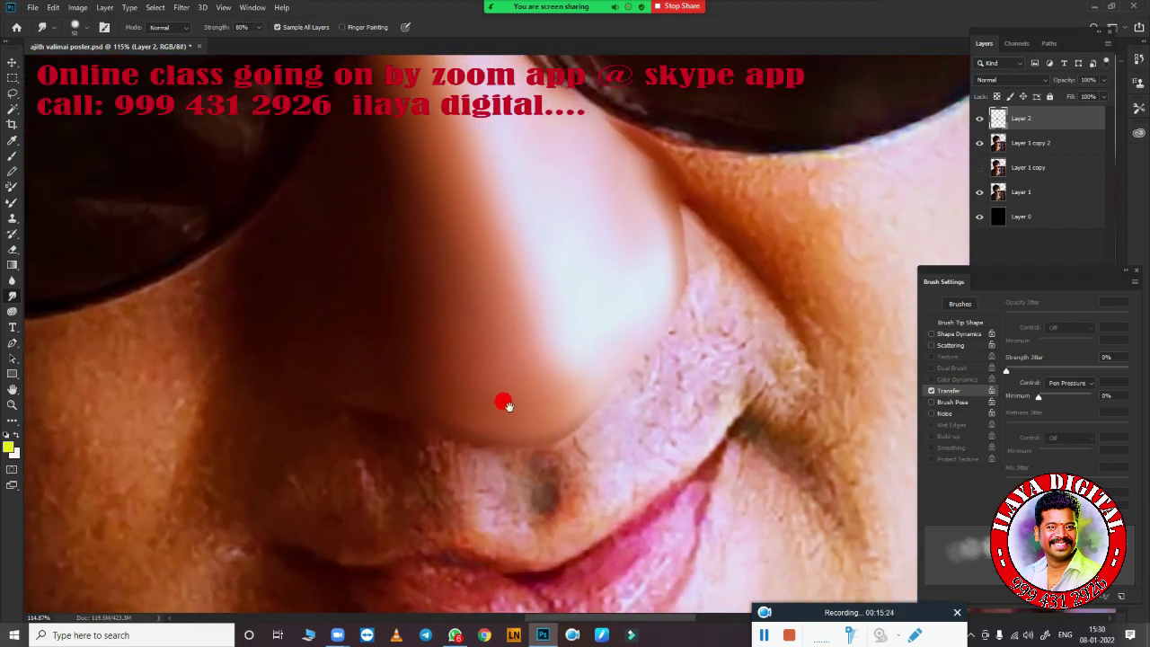
Blend the nose-cheek, lower and top nose edges with the Mixer Brush, then deselect
{"action": "key", "text": "b"}
{"action": "scroll", "coordinate": [590, 301], "scroll_direction": "up", "scroll_amount": 2}
{"action": "scroll", "coordinate": [622, 399], "scroll_direction": "up", "scroll_amount": 1}
{"action": "key", "text": "ctrl+h"}
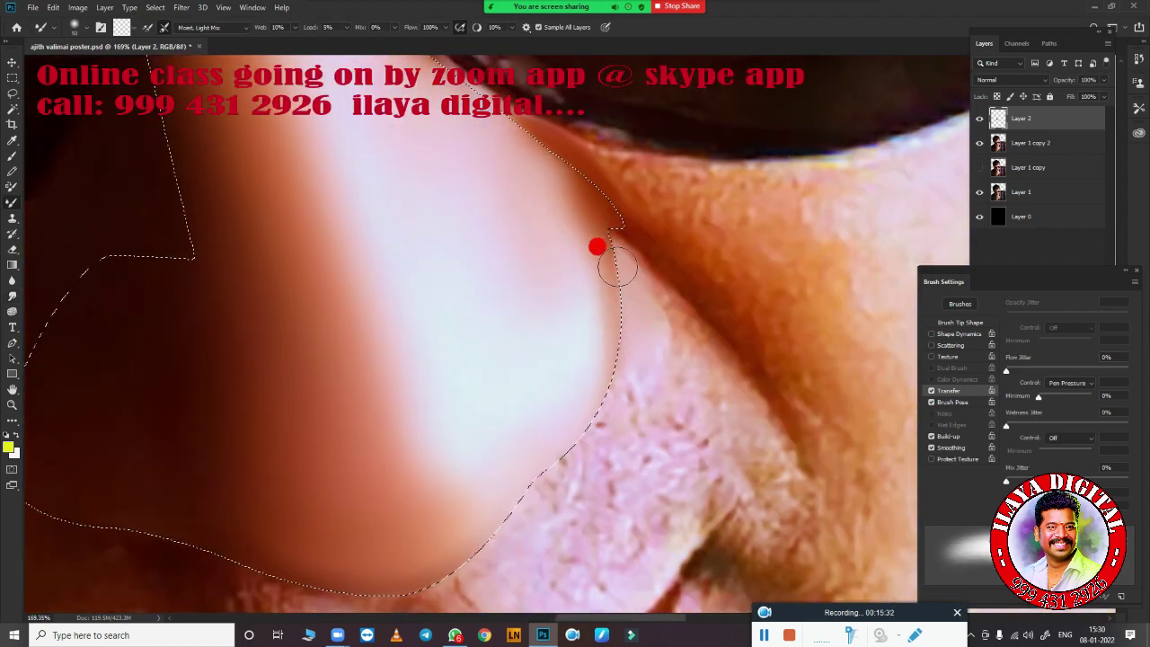
{"action": "mouse_move", "coordinate": [619, 267]}
{"action": "left_mouse_down"}
{"action": "mouse_move", "coordinate": [598, 405]}
{"action": "mouse_move", "coordinate": [513, 476]}
{"action": "mouse_move", "coordinate": [609, 367]}
{"action": "left_mouse_up"}
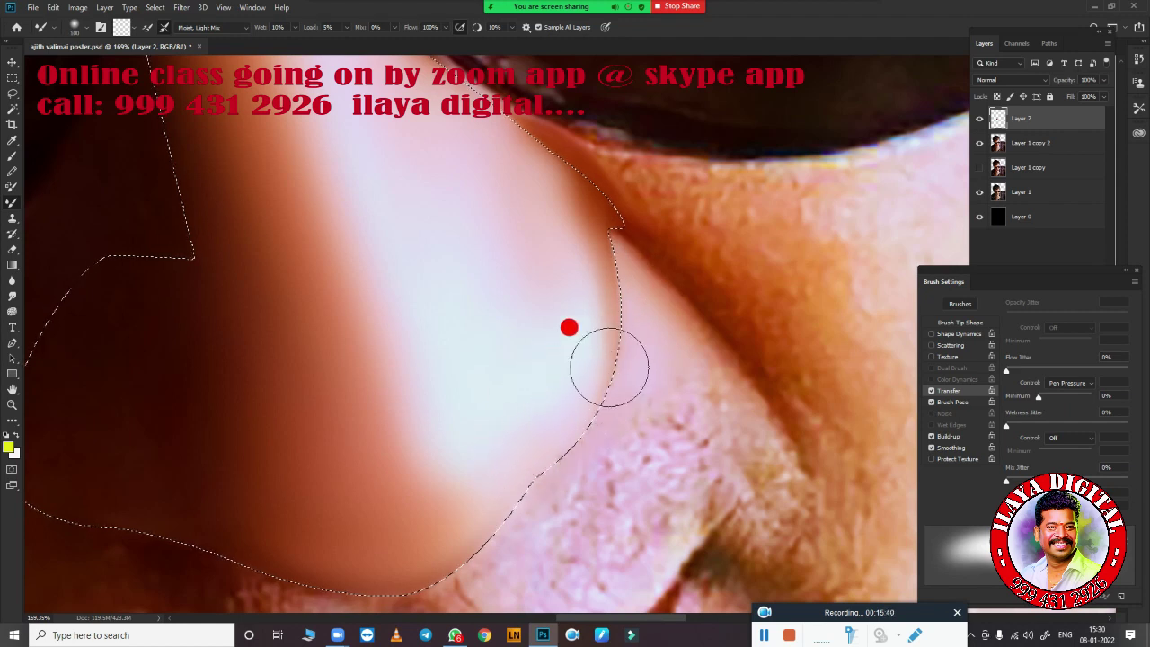
{"action": "scroll", "coordinate": [565, 454], "scroll_direction": "down", "scroll_amount": 3}
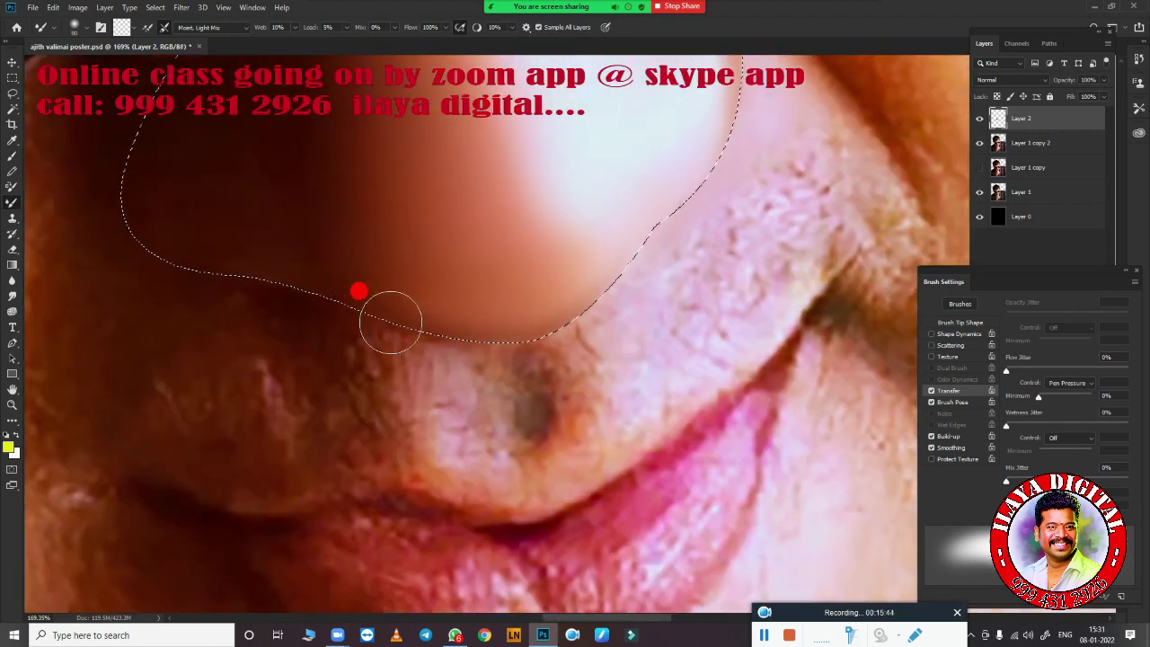
{"action": "mouse_move", "coordinate": [390, 321]}
{"action": "left_mouse_down"}
{"action": "mouse_move", "coordinate": [604, 250]}
{"action": "mouse_move", "coordinate": [647, 193]}
{"action": "mouse_move", "coordinate": [508, 308]}
{"action": "mouse_move", "coordinate": [585, 249]}
{"action": "mouse_move", "coordinate": [285, 287]}
{"action": "mouse_move", "coordinate": [542, 457]}
{"action": "mouse_move", "coordinate": [356, 524]}
{"action": "mouse_move", "coordinate": [439, 422]}
{"action": "mouse_move", "coordinate": [454, 268]}
{"action": "mouse_move", "coordinate": [421, 359]}
{"action": "mouse_move", "coordinate": [404, 221]}
{"action": "mouse_move", "coordinate": [442, 134]}
{"action": "mouse_move", "coordinate": [459, 106]}
{"action": "mouse_move", "coordinate": [561, 69]}
{"action": "mouse_move", "coordinate": [463, 93]}
{"action": "left_mouse_up"}
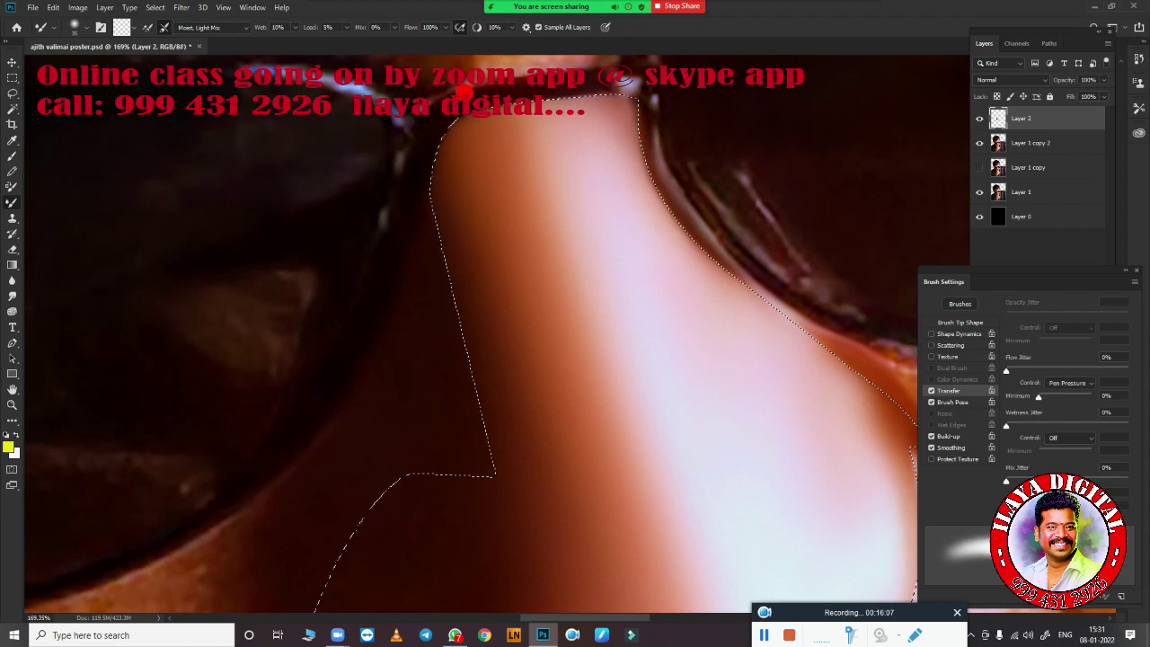
{"action": "left_click_drag", "start_coordinate": [609, 83], "coordinate": [610, 95]}
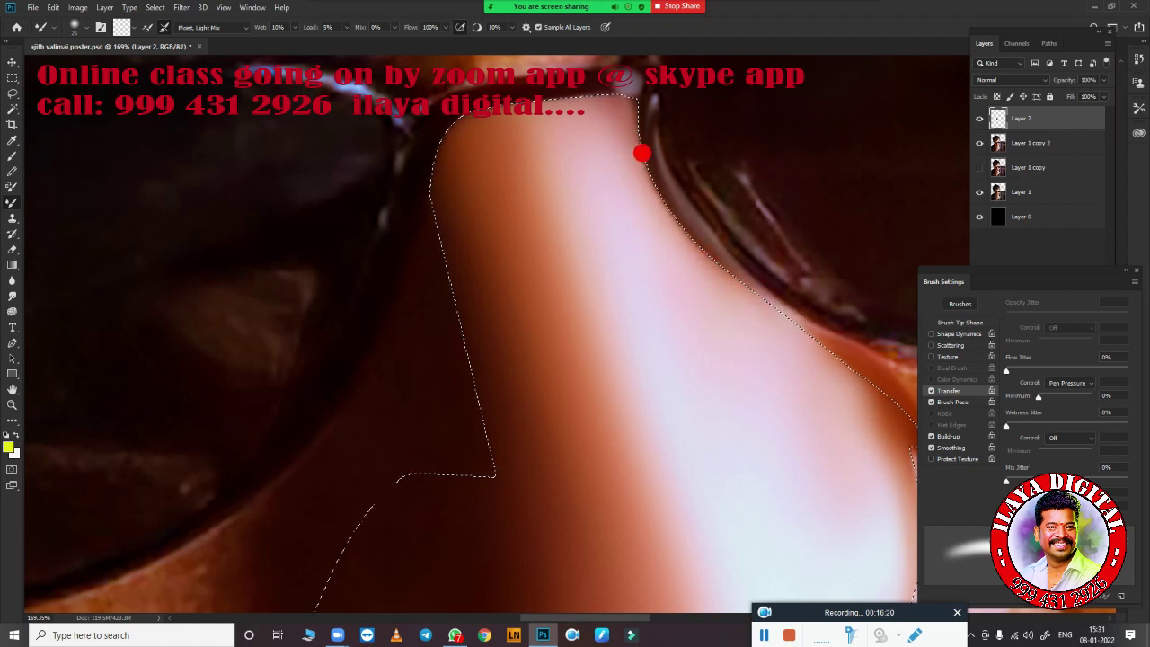
{"action": "scroll", "coordinate": [548, 395], "scroll_direction": "down", "scroll_amount": 3}
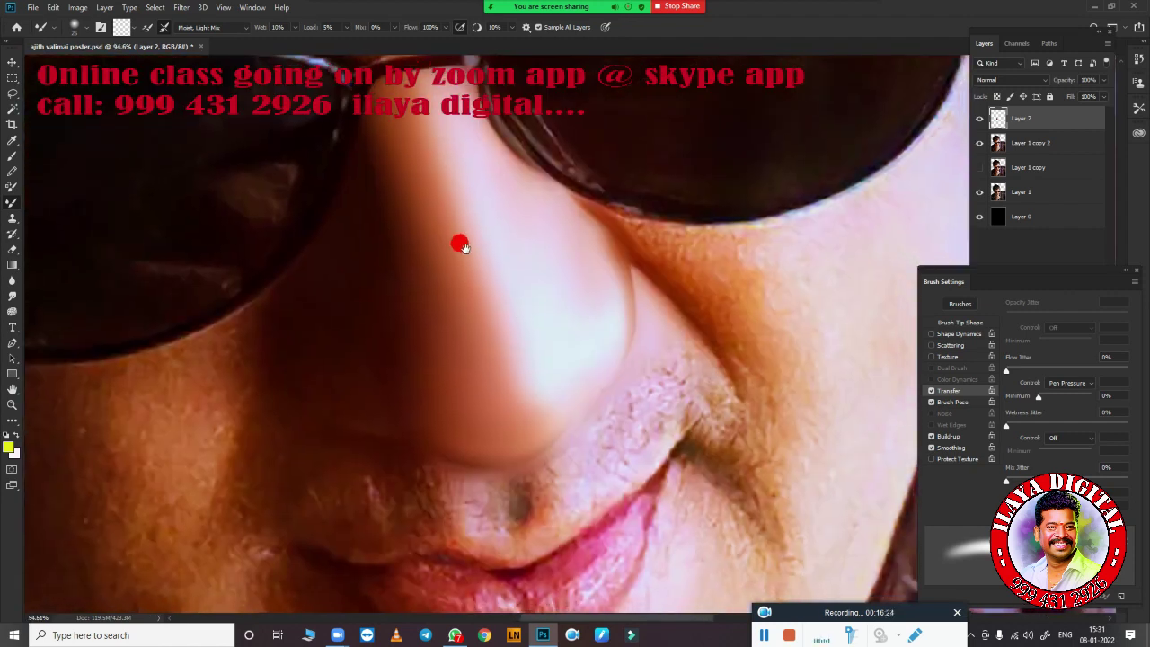
{"action": "key", "text": "ctrl+d"}
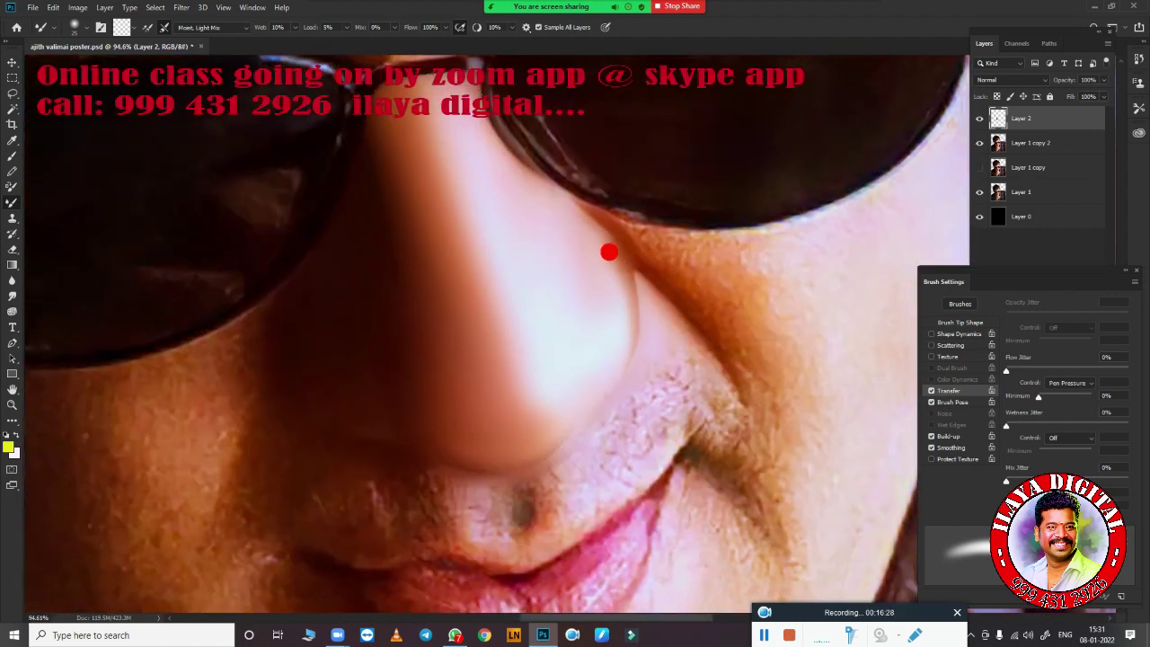
{"action": "scroll", "coordinate": [606, 416], "scroll_direction": "down", "scroll_amount": 5}
Toggle the Layer 1 copy 2 and Layer 2 visibility to compare the nose retouch
{"action": "left_click", "coordinate": [980, 143]}
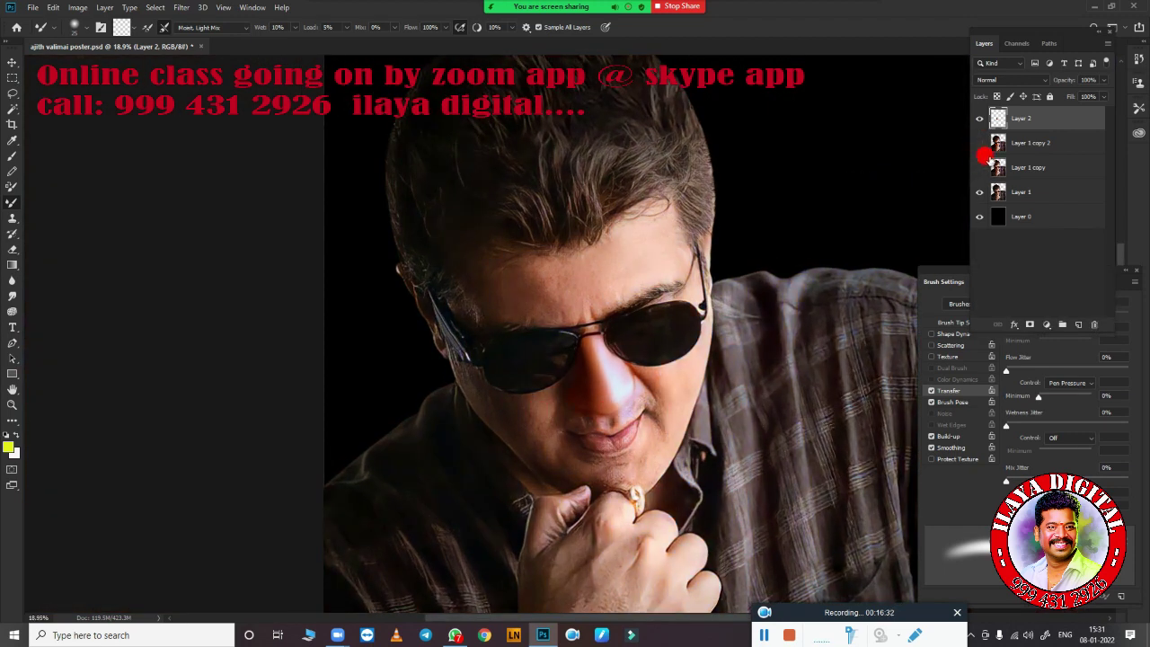
{"action": "left_click", "coordinate": [980, 192]}
{"action": "scroll", "coordinate": [711, 362], "scroll_direction": "up", "scroll_amount": 4}
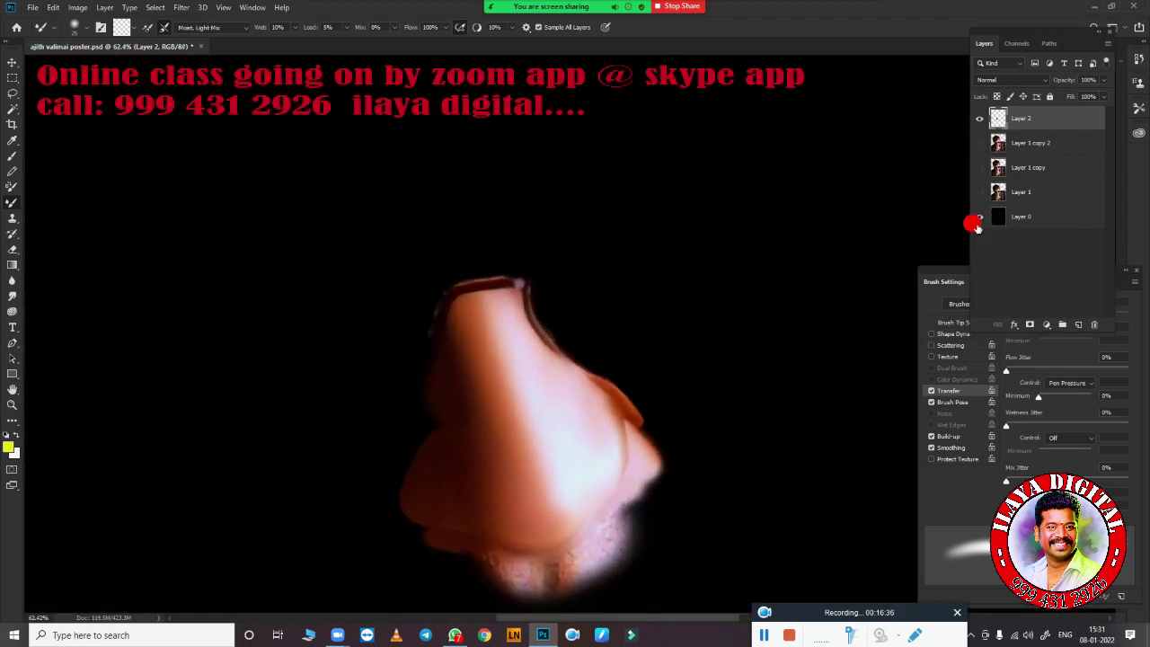
{"action": "left_click", "coordinate": [979, 143]}
{"action": "scroll", "coordinate": [527, 359], "scroll_direction": "down", "scroll_amount": 5}
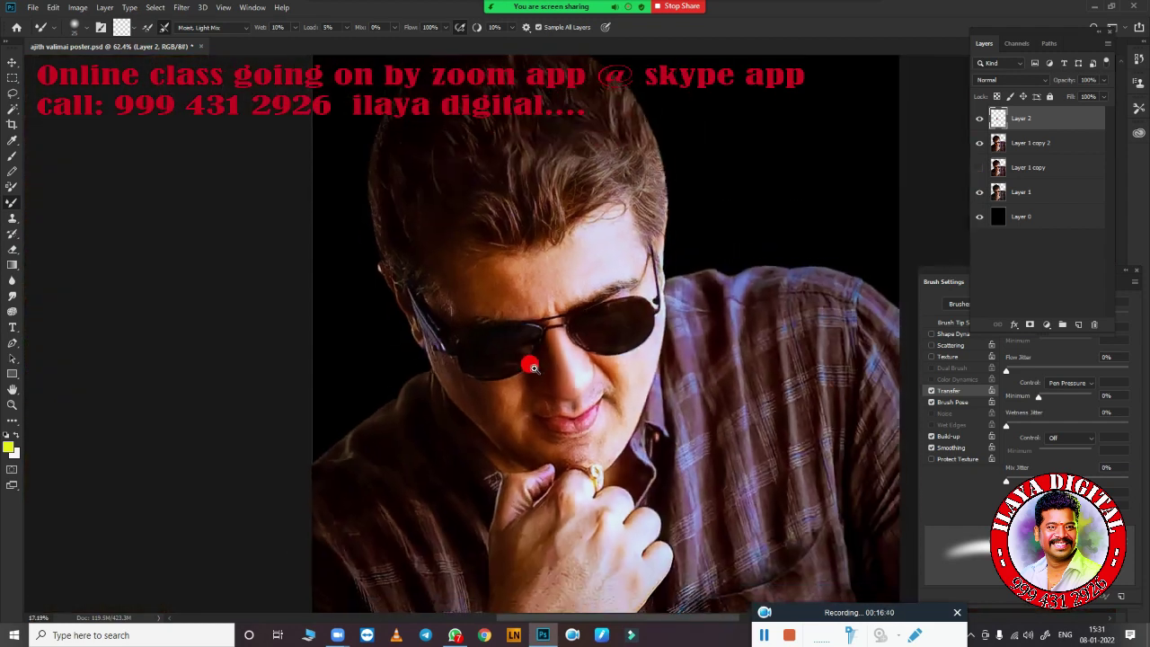
{"action": "scroll", "coordinate": [585, 386], "scroll_direction": "up", "scroll_amount": 4}
{"action": "scroll", "coordinate": [496, 326], "scroll_direction": "up", "scroll_amount": 2}
{"action": "scroll", "coordinate": [481, 368], "scroll_direction": "up", "scroll_amount": 1}
{"action": "left_click_drag", "start_coordinate": [481, 368], "coordinate": [462, 302]}
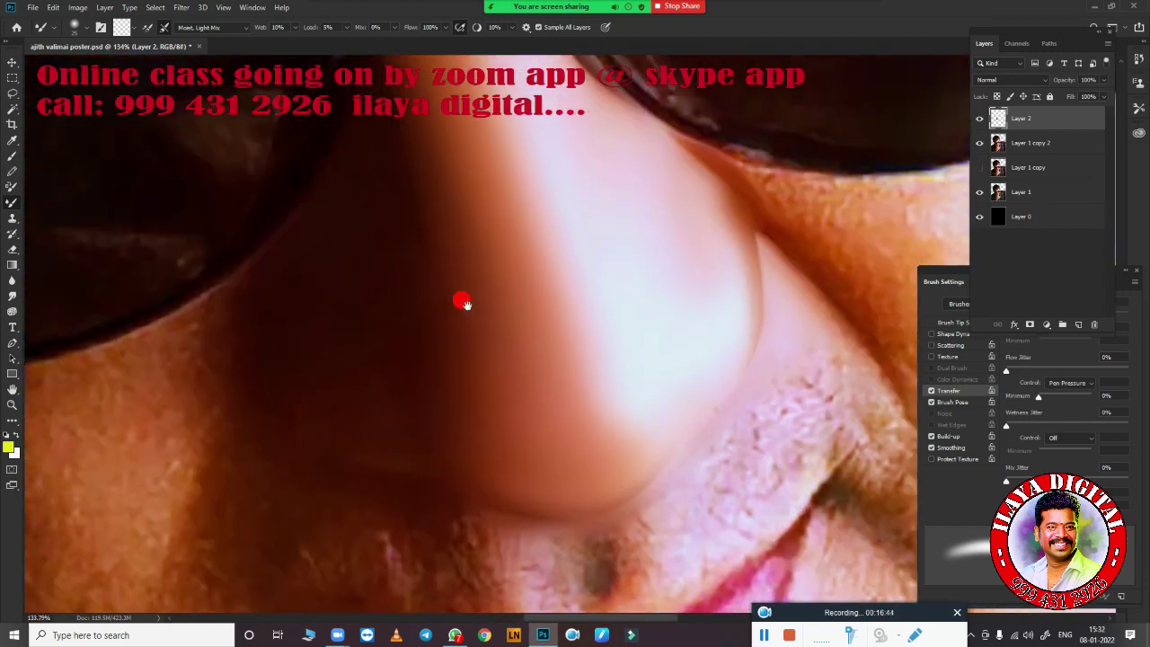
{"action": "left_click", "coordinate": [979, 119]}
Add a new Layer 3 and blend the nose-bridge shadow with the Mixer Brush
{"action": "left_click", "coordinate": [1075, 321]}
{"action": "left_click", "coordinate": [979, 142]}
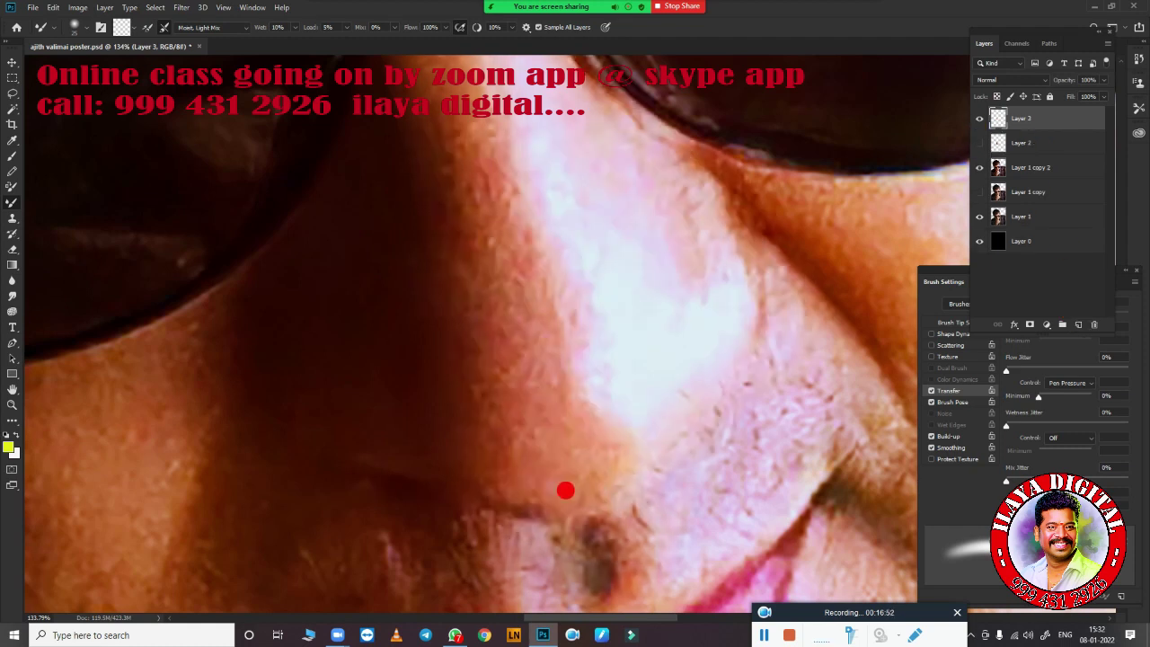
{"action": "left_click_drag", "start_coordinate": [565, 488], "coordinate": [527, 354]}
{"action": "key", "text": "bracketright"}
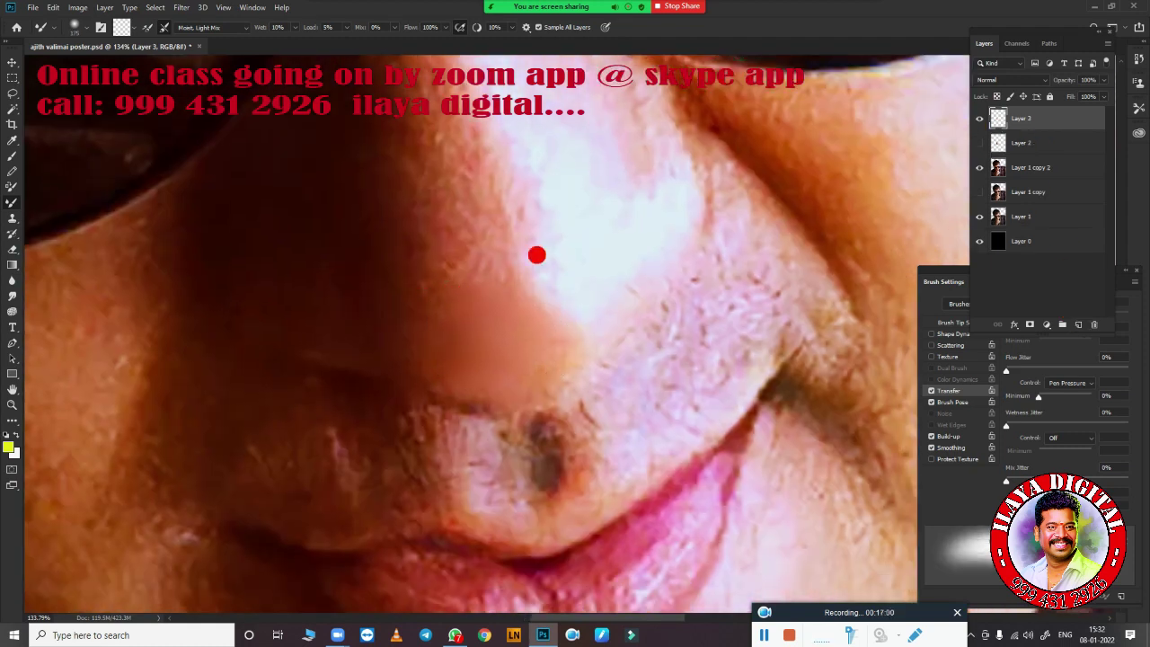
{"action": "mouse_move", "coordinate": [576, 294]}
{"action": "left_mouse_down"}
{"action": "mouse_move", "coordinate": [500, 359]}
{"action": "mouse_move", "coordinate": [483, 351]}
{"action": "mouse_move", "coordinate": [519, 292]}
{"action": "mouse_move", "coordinate": [444, 306]}
{"action": "mouse_move", "coordinate": [560, 300]}
{"action": "mouse_move", "coordinate": [463, 359]}
{"action": "left_mouse_up"}
{"action": "key", "text": "bracketleft"}
{"action": "key", "text": "bracketleft"}
{"action": "key", "text": "bracketleft"}
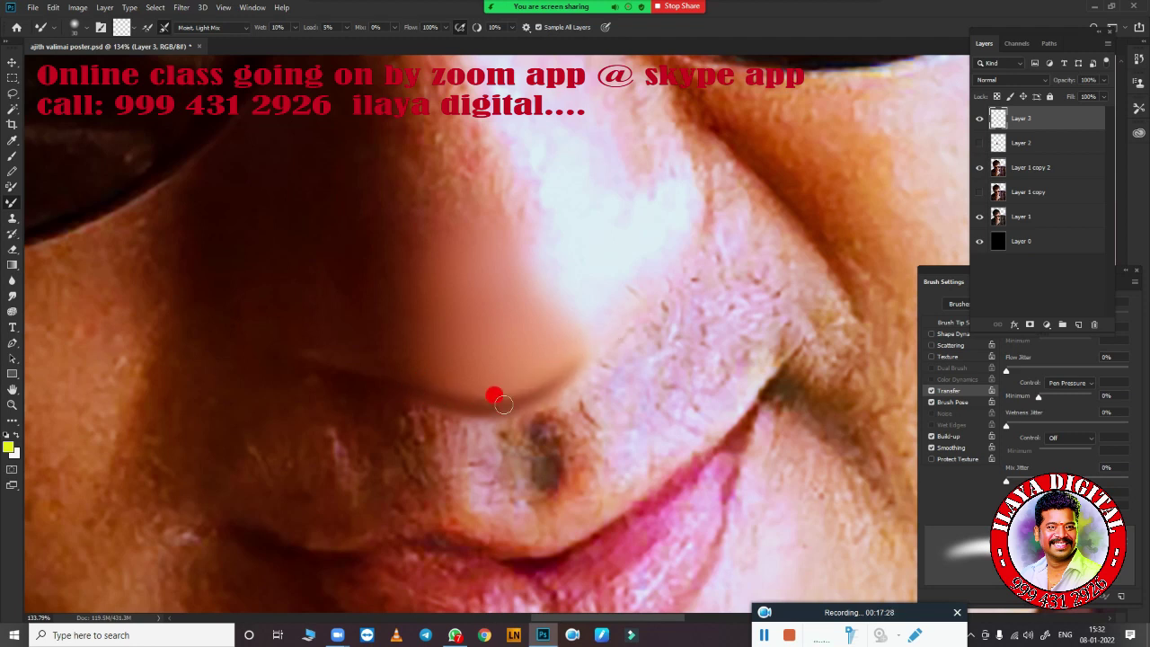
{"action": "key", "text": "bracketright"}
{"action": "key", "text": "bracketright"}
{"action": "key", "text": "bracketleft"}
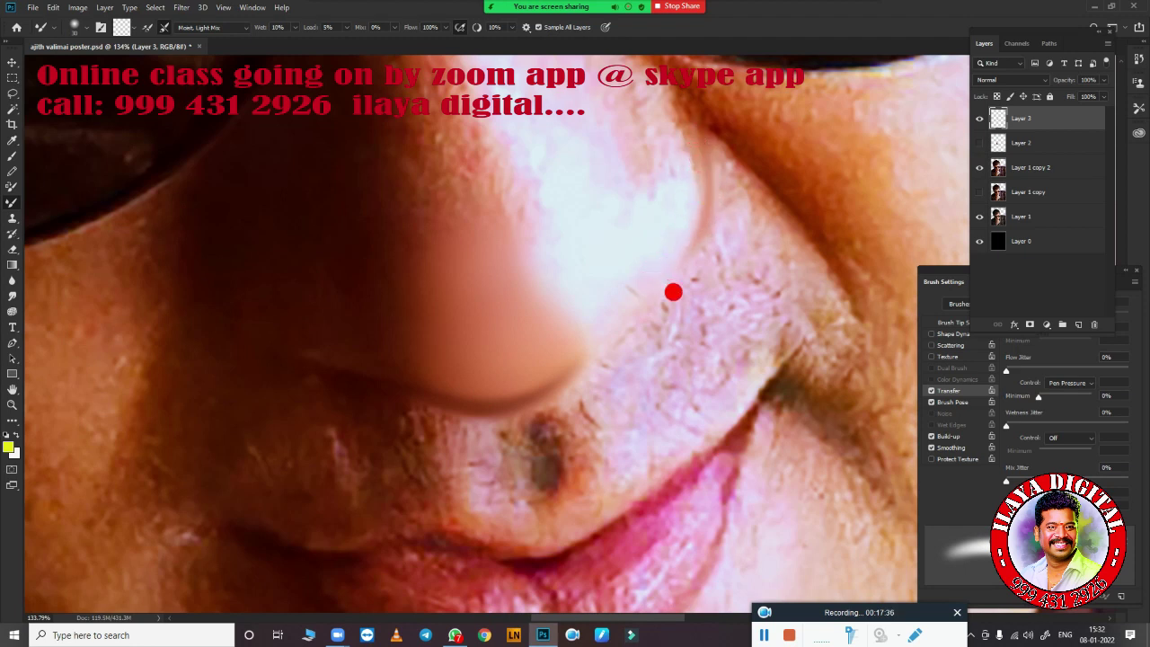
Show the Layer 2 nose retouch again alongside Layer 3
{"action": "left_click", "coordinate": [982, 145]}
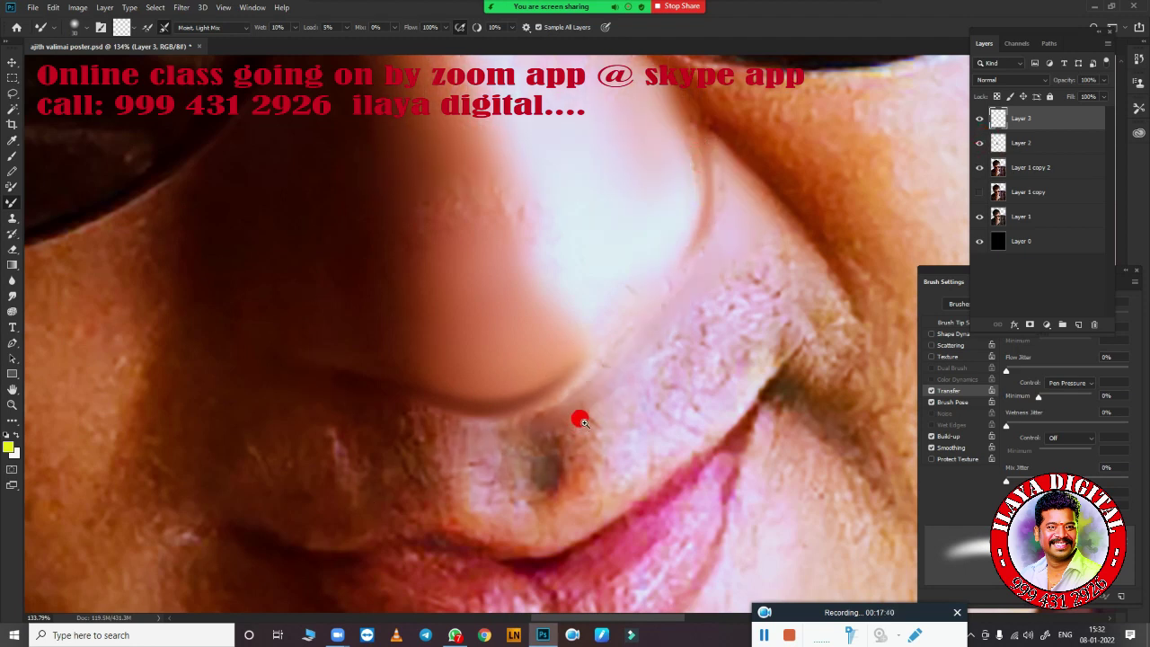
{"action": "scroll", "coordinate": [581, 421], "scroll_direction": "down", "scroll_amount": 3}
{"action": "scroll", "coordinate": [547, 427], "scroll_direction": "up", "scroll_amount": 1}
{"action": "scroll", "coordinate": [566, 452], "scroll_direction": "up", "scroll_amount": 2}
{"action": "scroll", "coordinate": [580, 452], "scroll_direction": "down", "scroll_amount": 5}
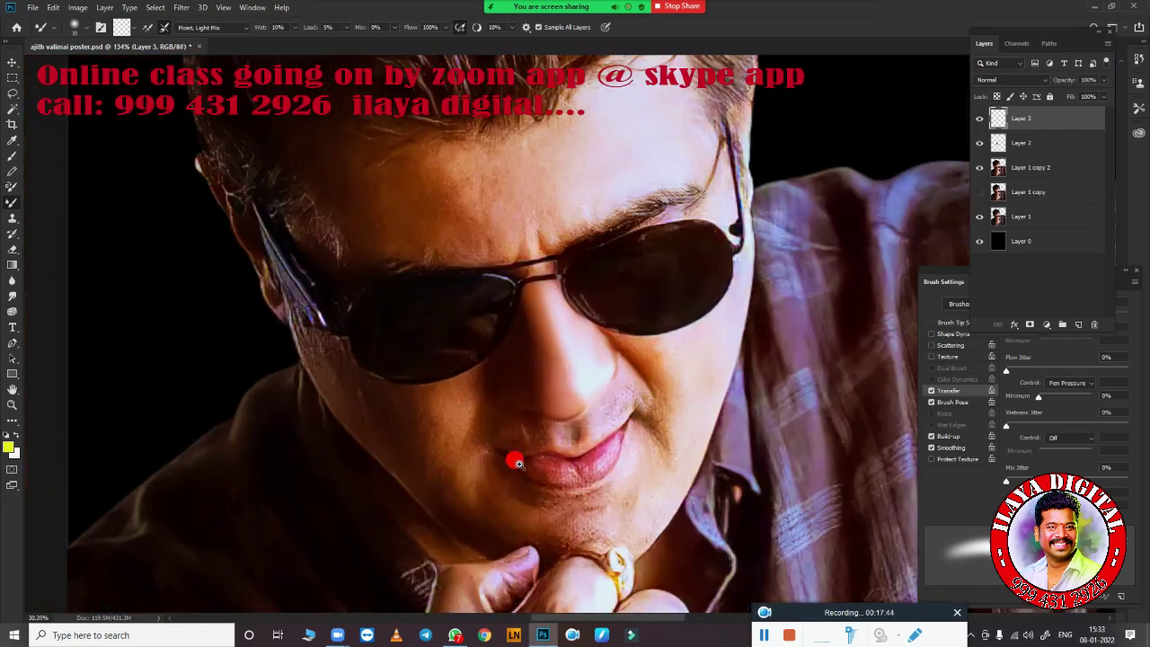
{"action": "scroll", "coordinate": [518, 464], "scroll_direction": "up", "scroll_amount": 5}
Review the brush tip shape settings and resize the brush between 90 and 250 px
{"action": "scroll", "coordinate": [600, 313], "scroll_direction": "down", "scroll_amount": 2}
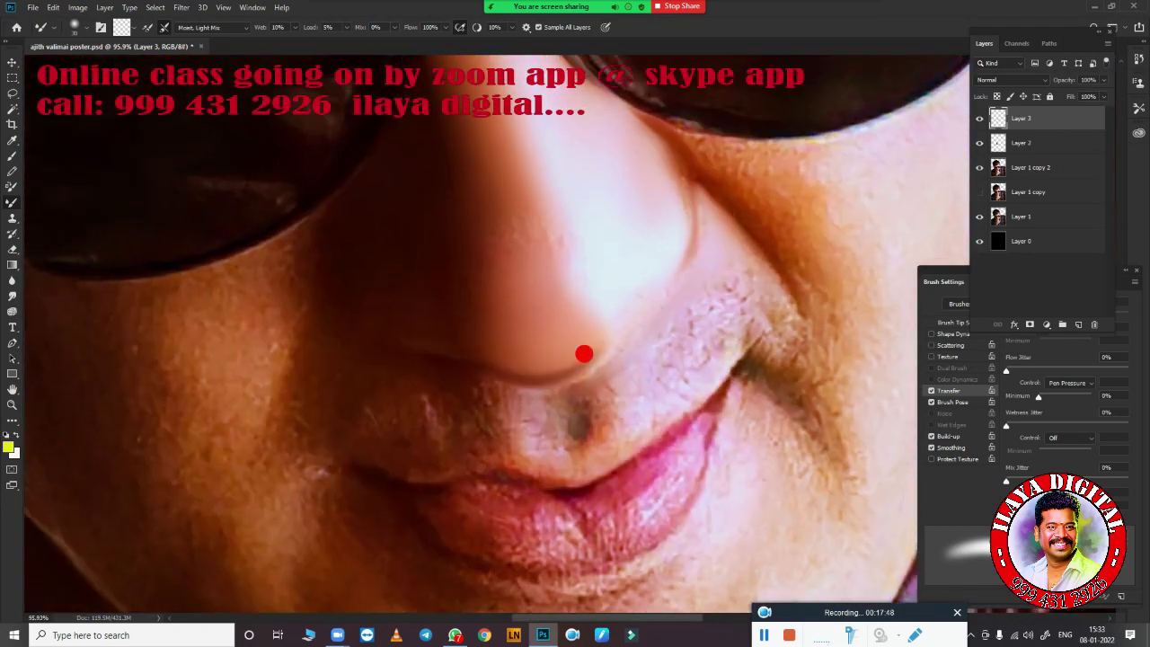
{"action": "key", "text": "e"}
{"action": "right_click", "coordinate": [481, 87]}
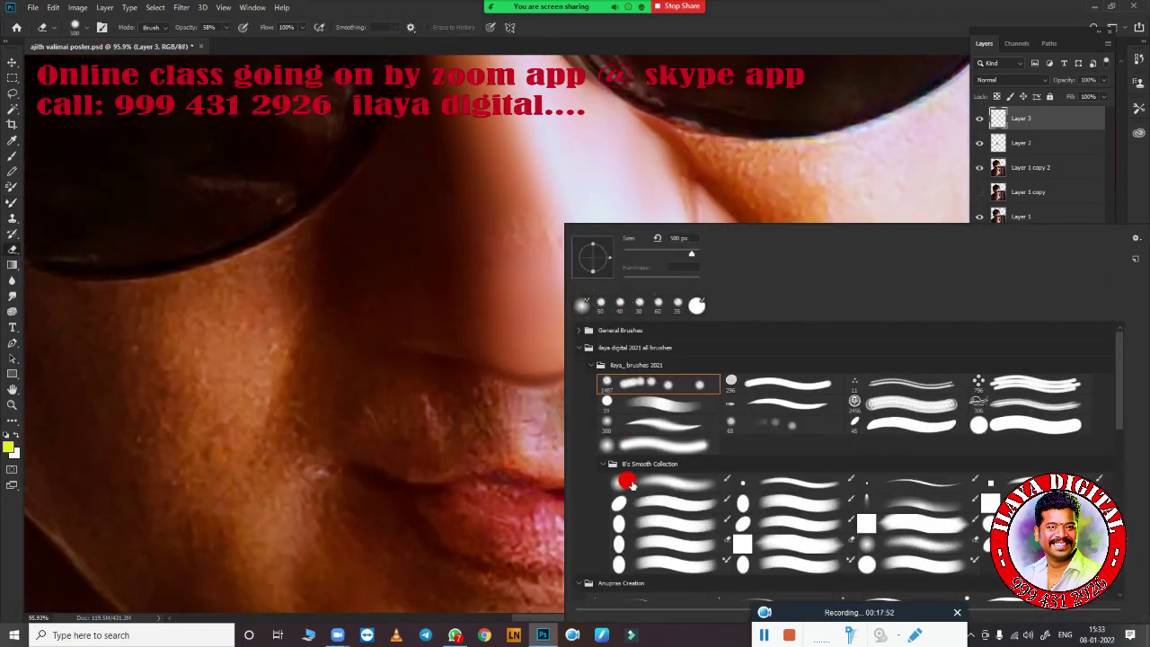
{"action": "key", "text": "b"}
{"action": "key", "text": "F5"}
{"action": "left_click", "coordinate": [931, 390]}
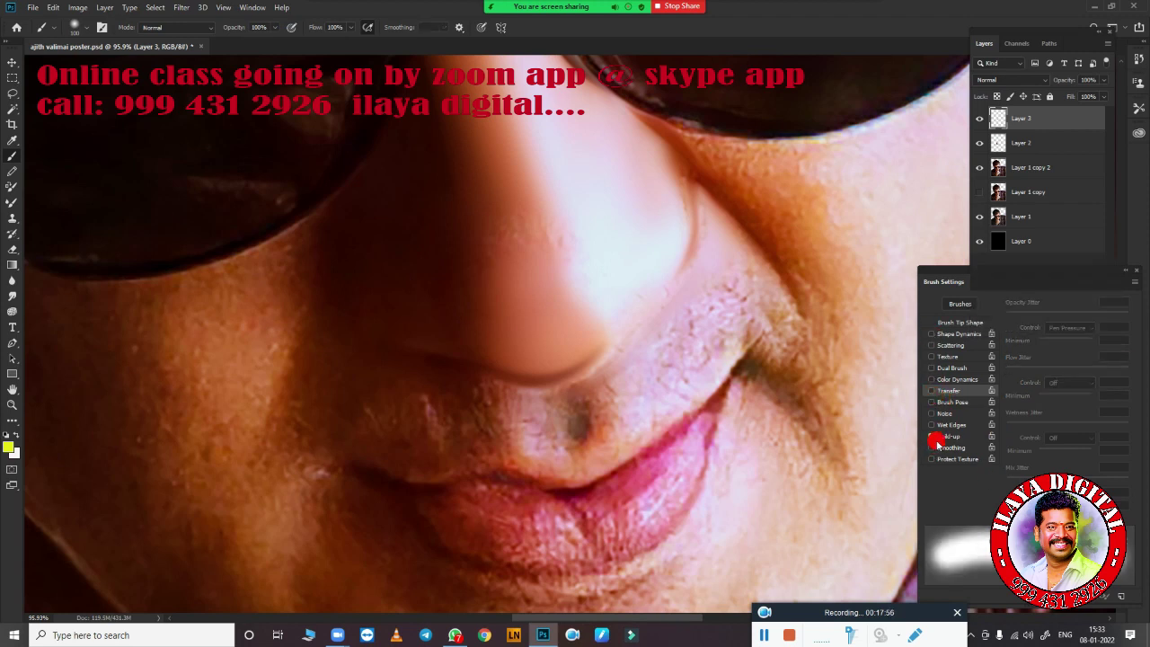
{"action": "left_click", "coordinate": [966, 323]}
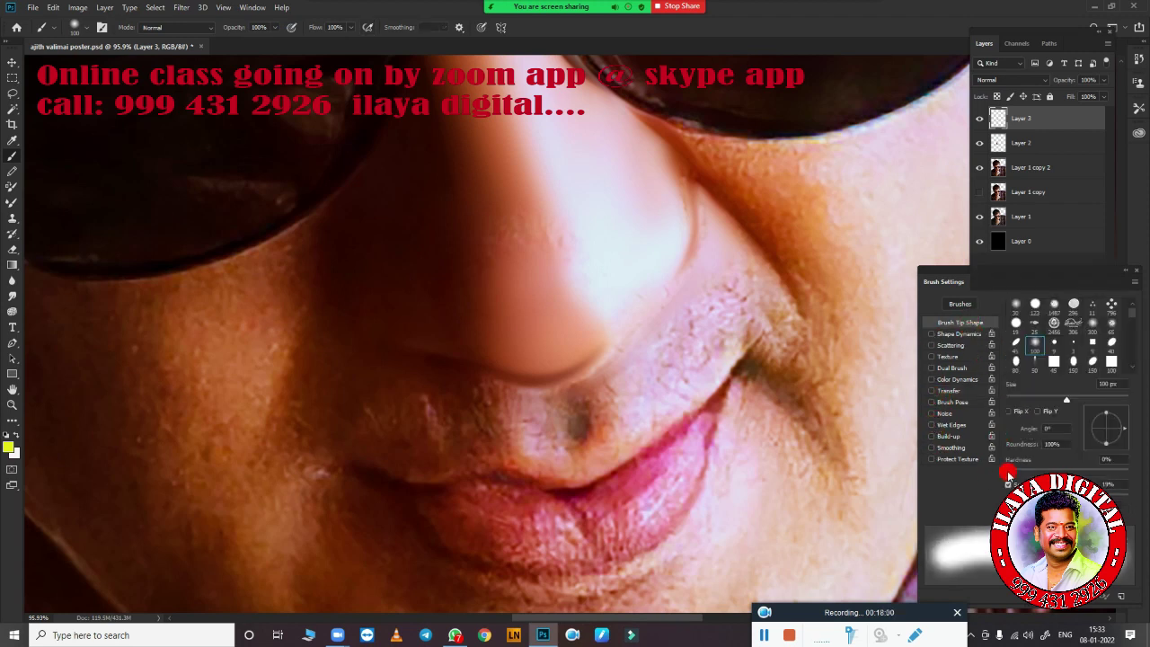
{"action": "key", "text": "bracketleft"}
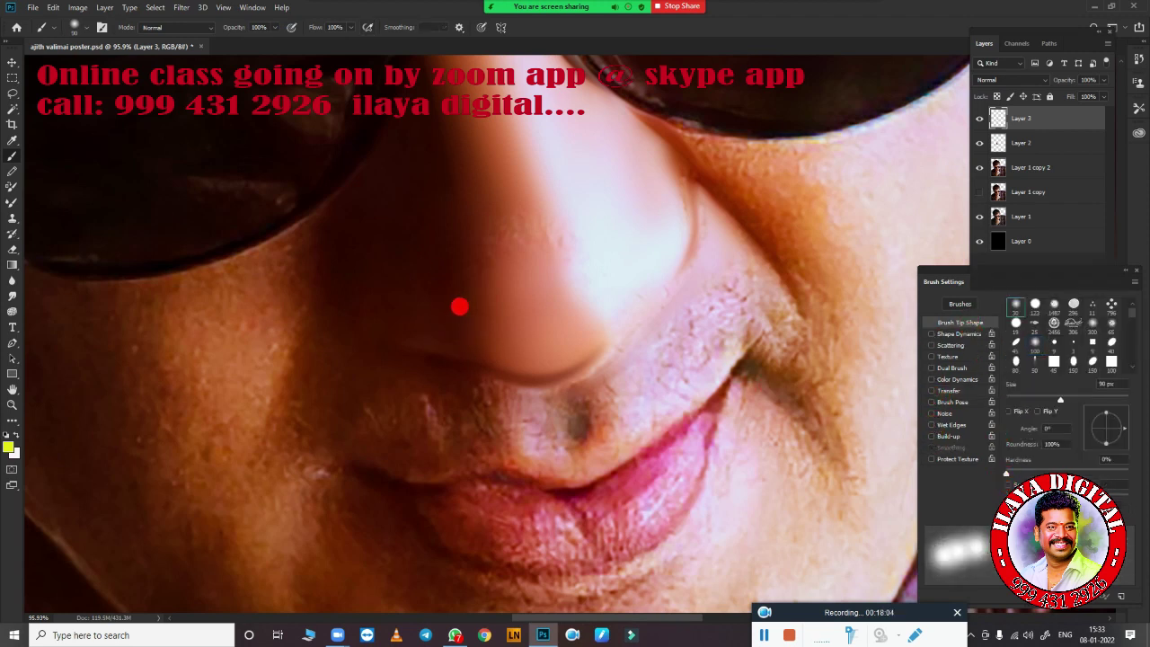
{"action": "left_click_drag", "start_coordinate": [489, 240], "coordinate": [530, 337]}
Give the Eraser a soft round preset and size it down to 200 px
{"action": "key", "text": "e"}
{"action": "right_click", "coordinate": [215, 229]}
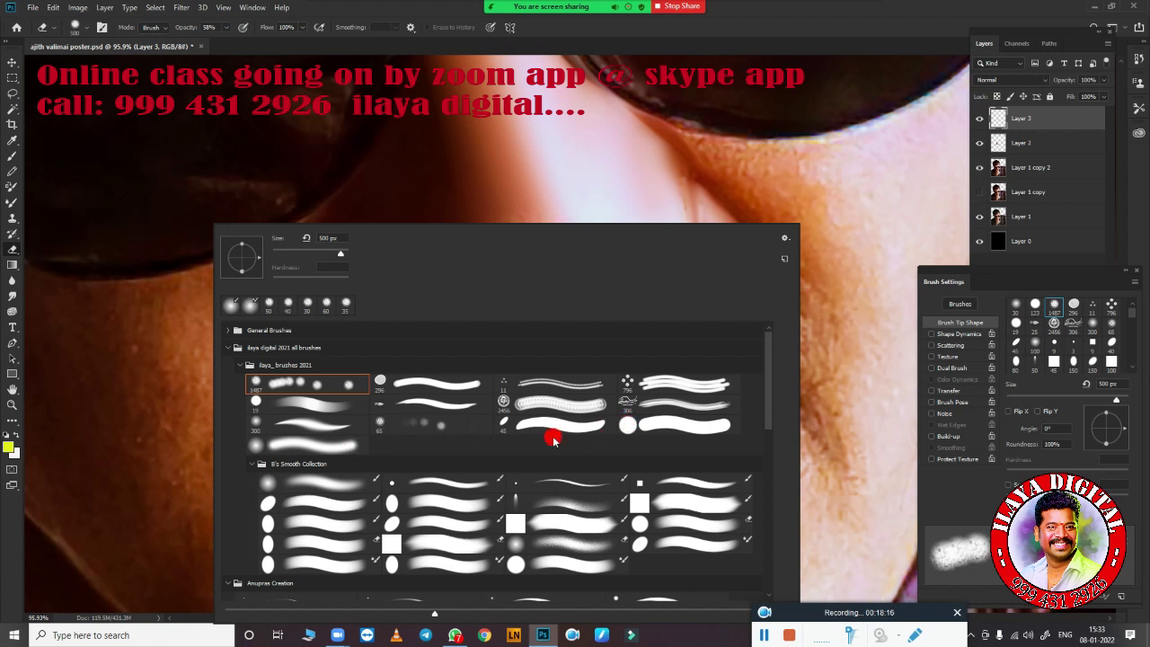
{"action": "left_click", "coordinate": [327, 446]}
{"action": "key", "text": "Return"}
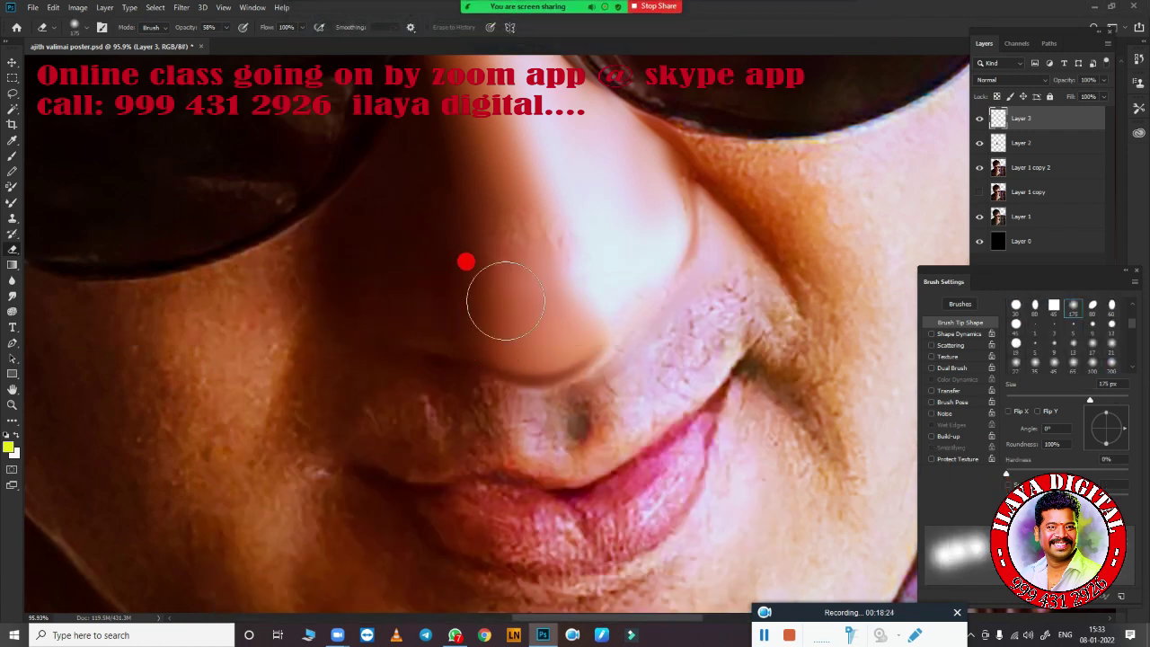
{"action": "key", "text": "period"}
{"action": "key", "text": "period"}
{"action": "key", "text": "period"}
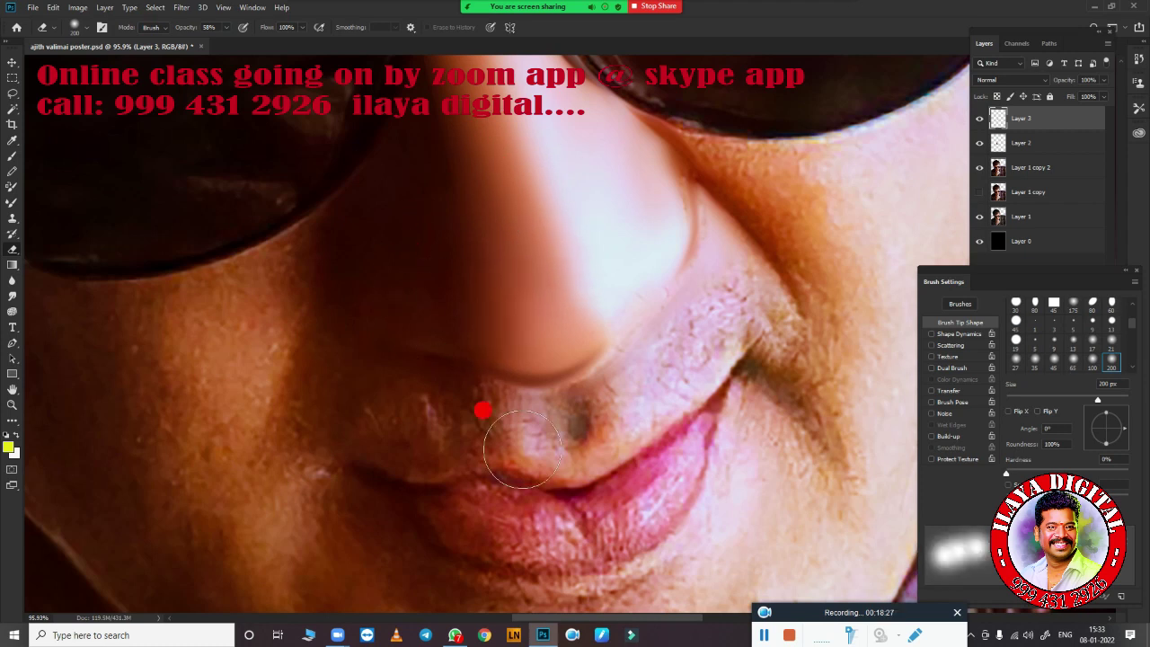
{"action": "key", "text": "period"}
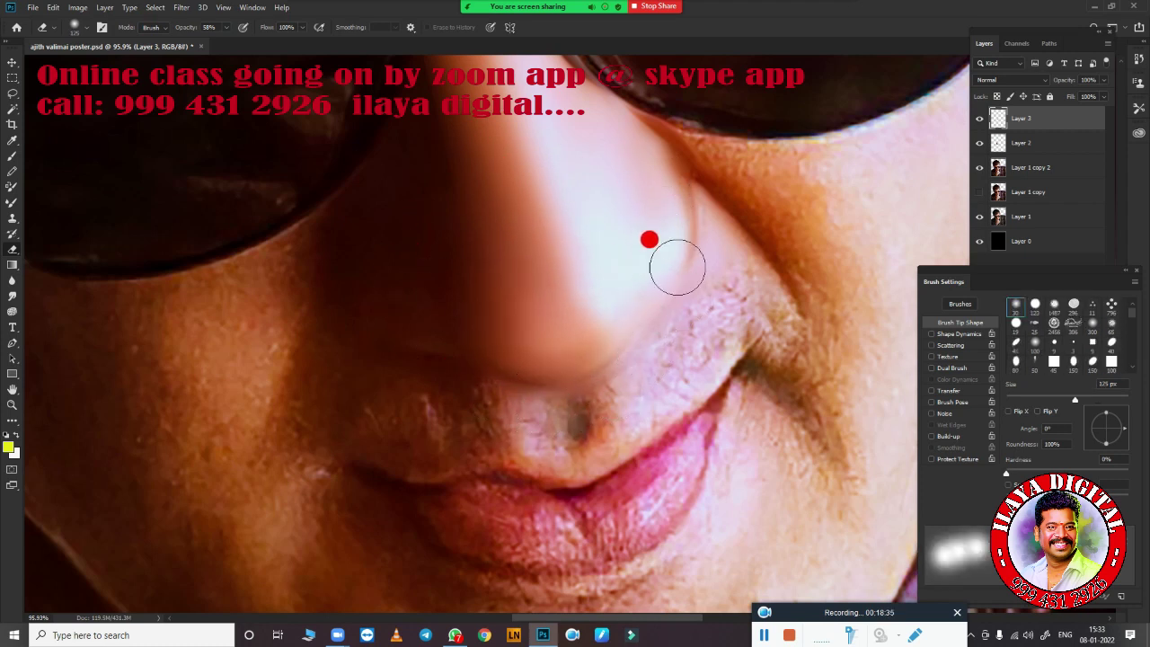
Delete the Layer 2 retouch layer
{"action": "left_click", "coordinate": [1021, 142]}
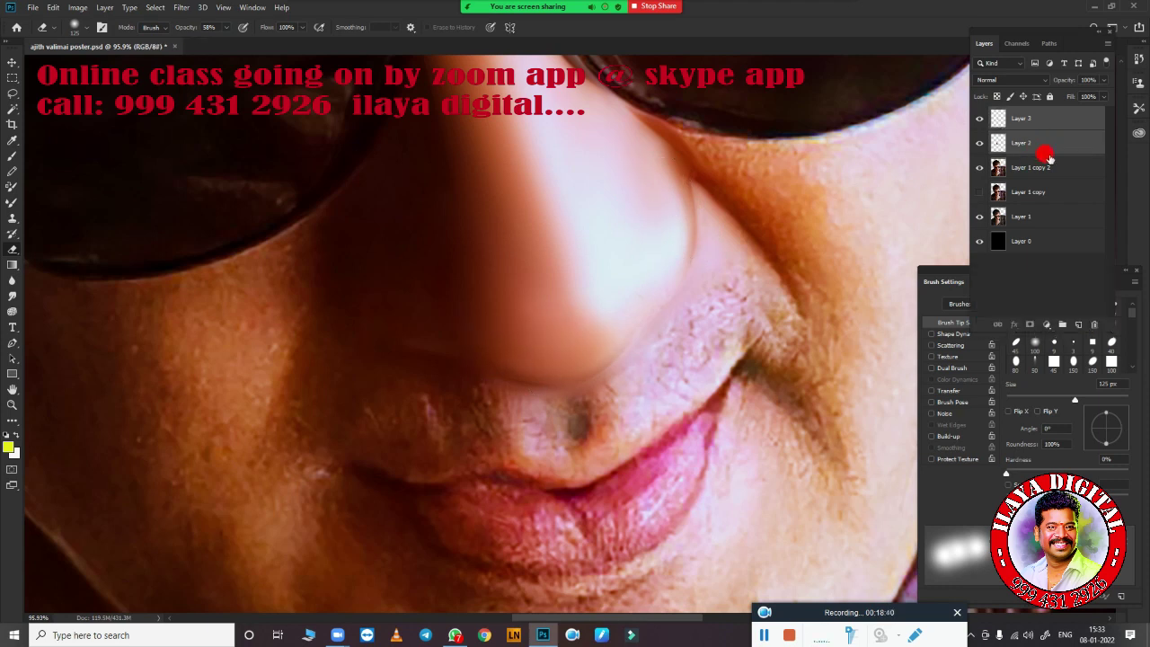
{"action": "key", "text": "Delete"}
{"action": "scroll", "coordinate": [590, 399], "scroll_direction": "down", "scroll_amount": 5}
{"action": "scroll", "coordinate": [494, 396], "scroll_direction": "up", "scroll_amount": 5}
{"action": "scroll", "coordinate": [494, 395], "scroll_direction": "up", "scroll_amount": 2}
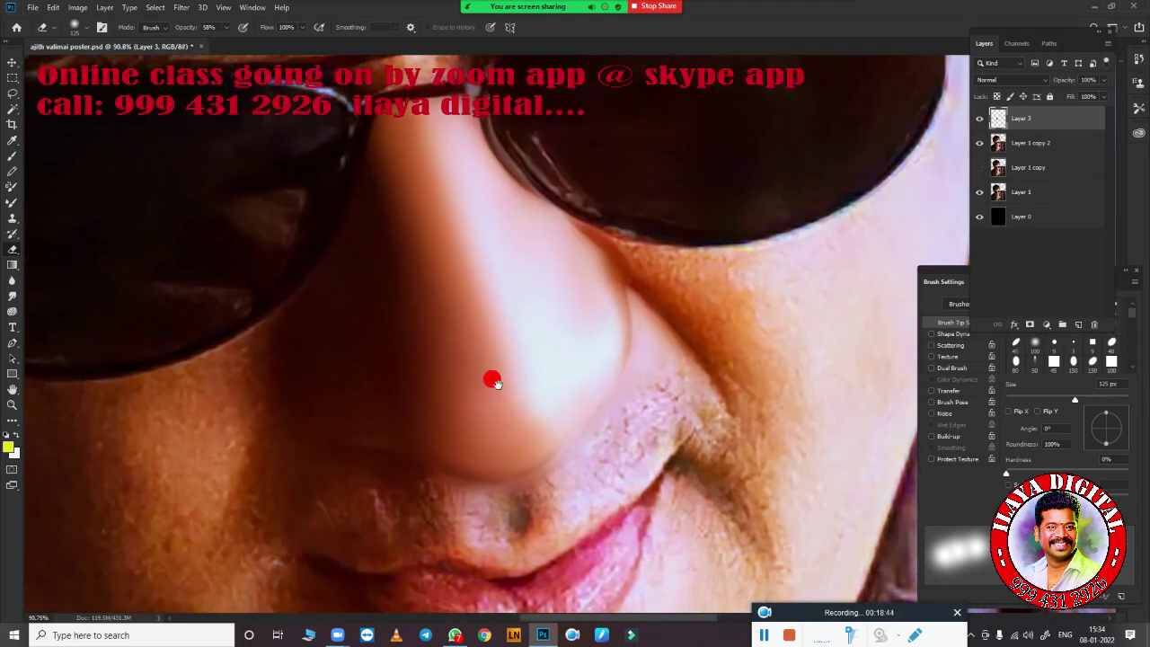
{"action": "scroll", "coordinate": [437, 355], "scroll_direction": "up", "scroll_amount": 2}
Place a 150 px yellow test dab on the nose bridge, then undo it
{"action": "key", "text": "b"}
{"action": "scroll", "coordinate": [528, 457], "scroll_direction": "up", "scroll_amount": 2}
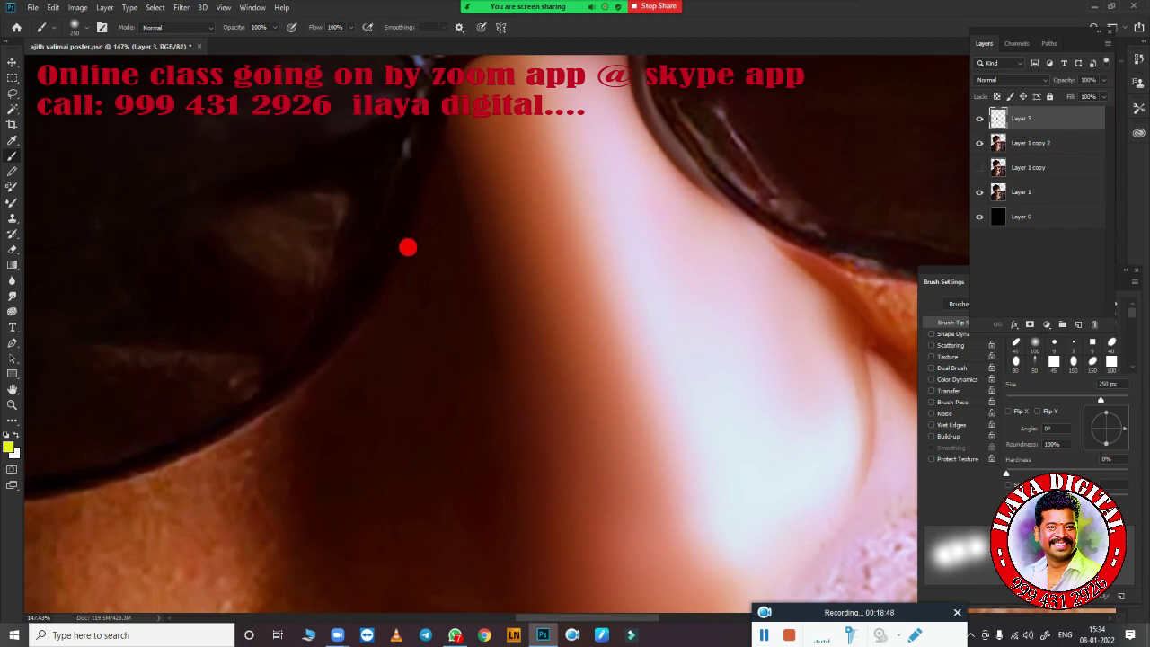
{"action": "key", "text": "bracketleft"}
{"action": "key", "text": "bracketleft"}
{"action": "key", "text": "bracketleft"}
{"action": "key", "text": "bracketleft"}
{"action": "left_click", "coordinate": [428, 144]}
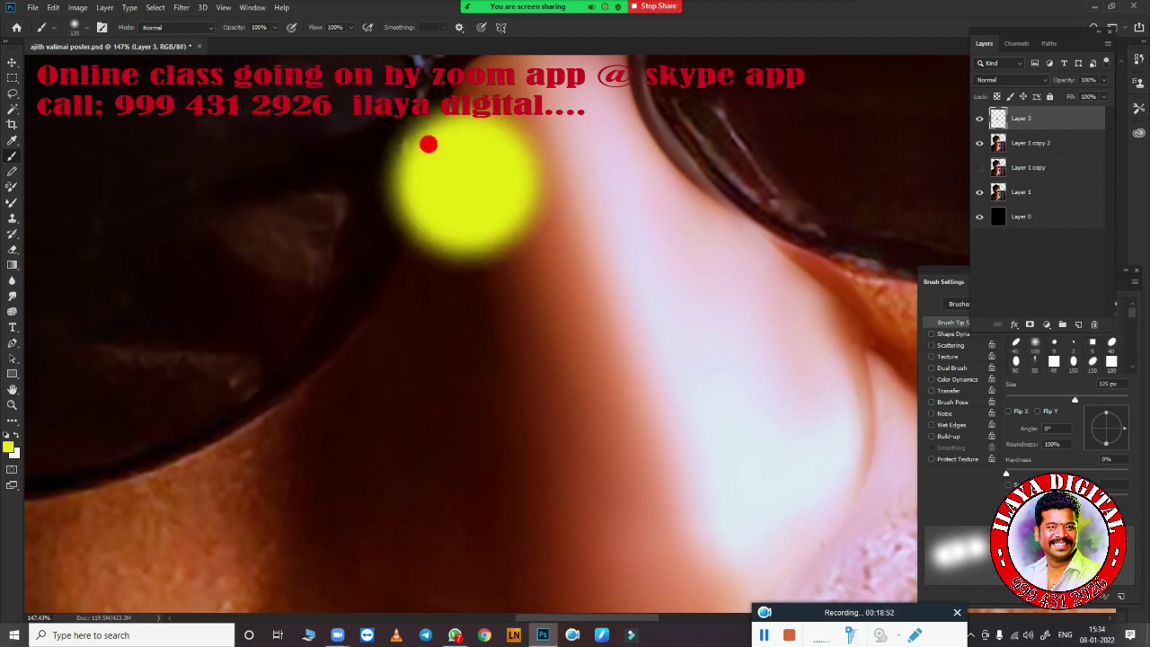
{"action": "key", "text": "ctrl+z"}
Return to the Mixer Brush and adjust its size around 200 px
{"action": "left_click", "coordinate": [13, 208]}
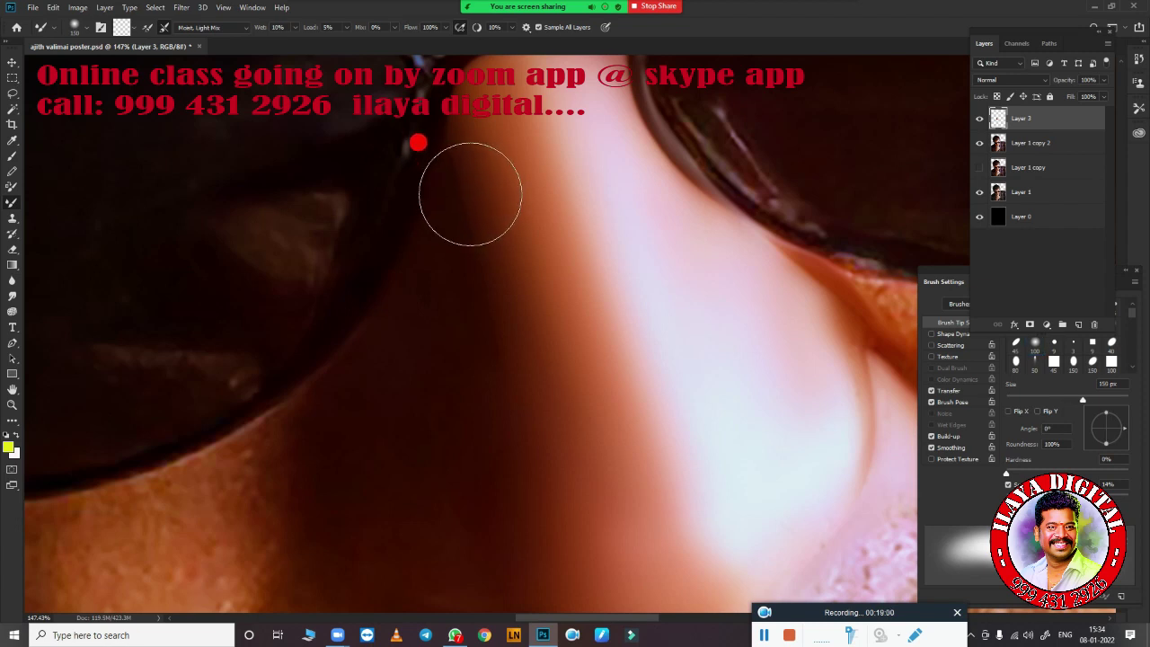
{"action": "key", "text": "bracketright"}
{"action": "key", "text": "bracketright"}
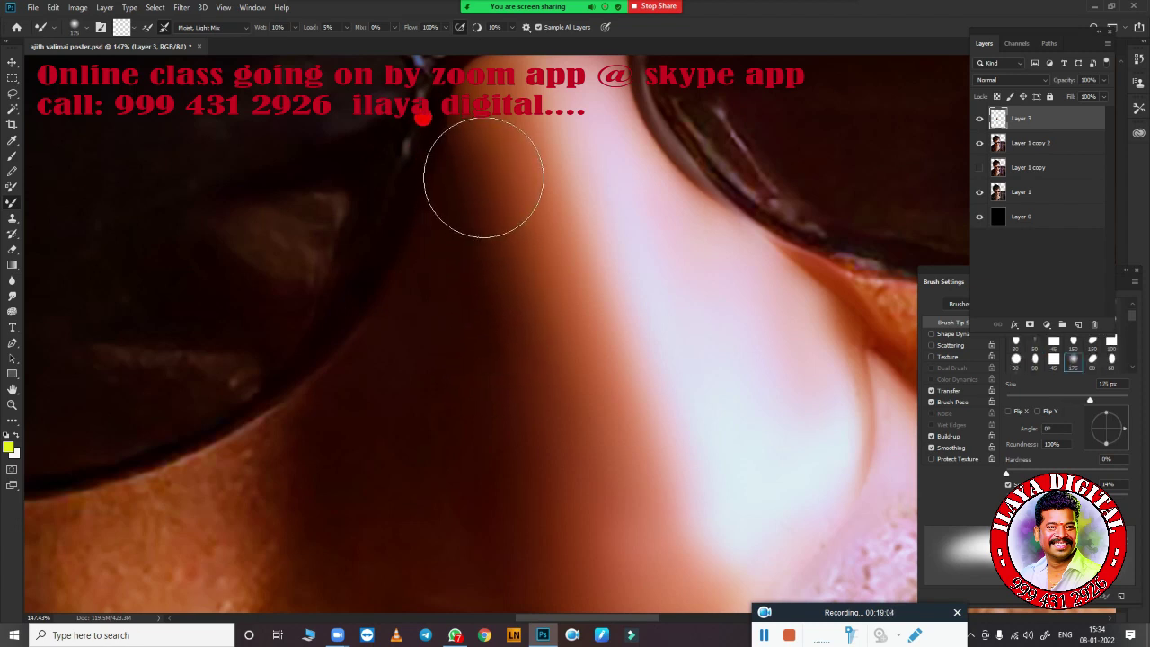
{"action": "key", "text": "bracketright"}
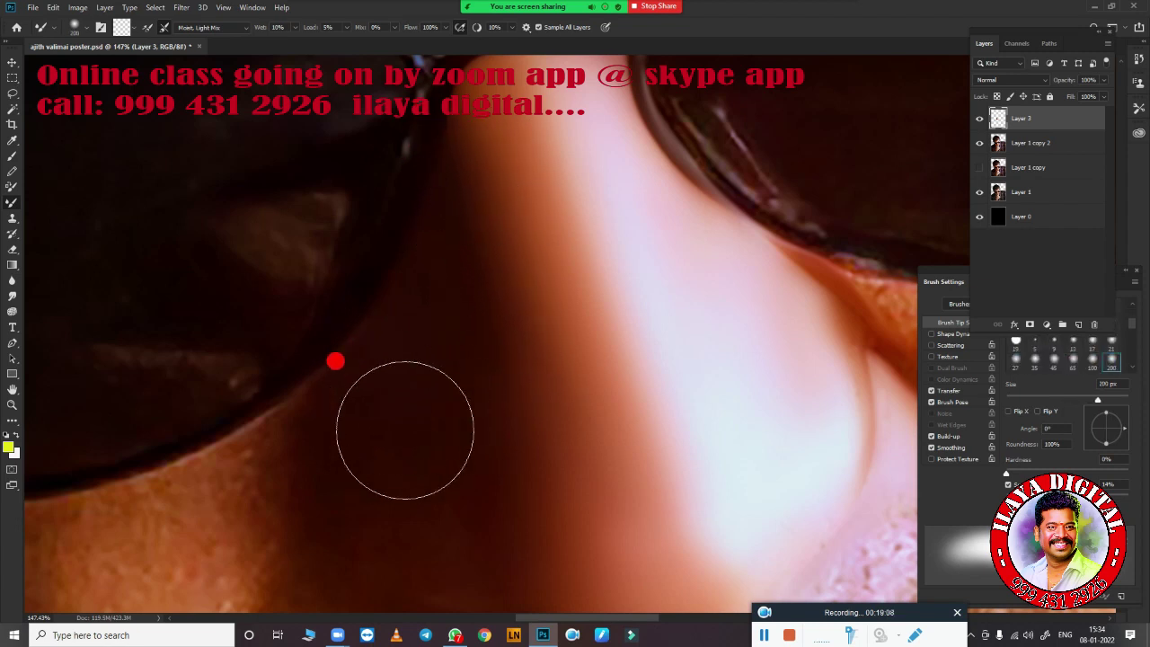
{"action": "scroll", "coordinate": [539, 347], "scroll_direction": "down", "scroll_amount": 3}
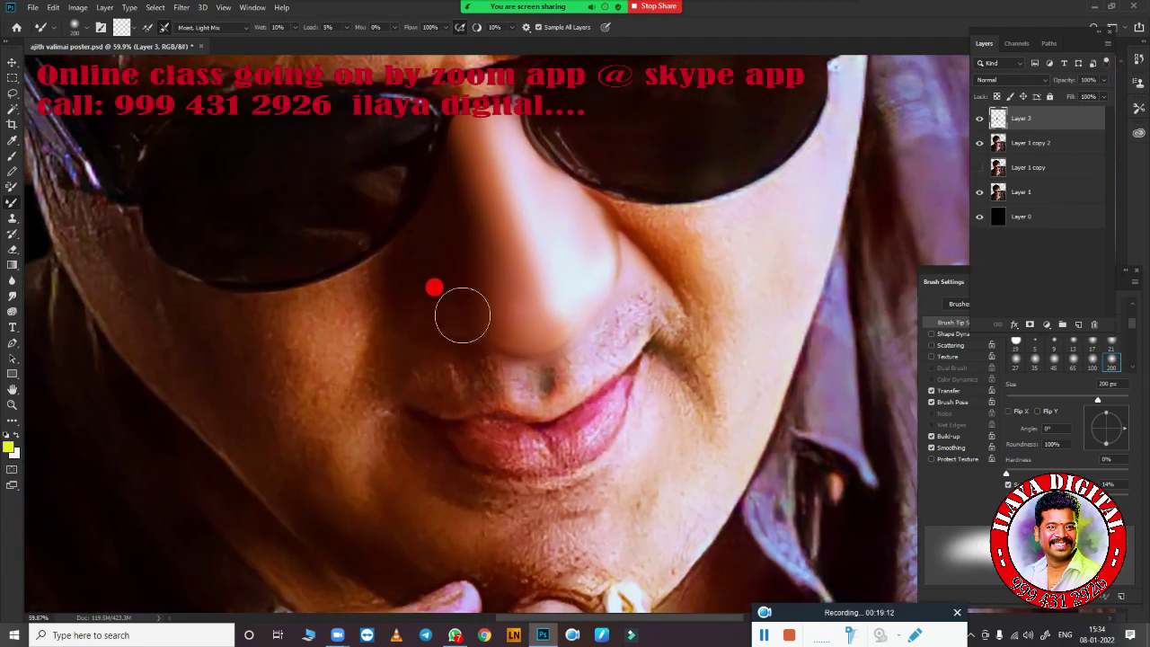
{"action": "scroll", "coordinate": [621, 329], "scroll_direction": "up", "scroll_amount": 2}
{"action": "scroll", "coordinate": [620, 328], "scroll_direction": "up", "scroll_amount": 3}
{"action": "scroll", "coordinate": [540, 384], "scroll_direction": "up", "scroll_amount": 2}
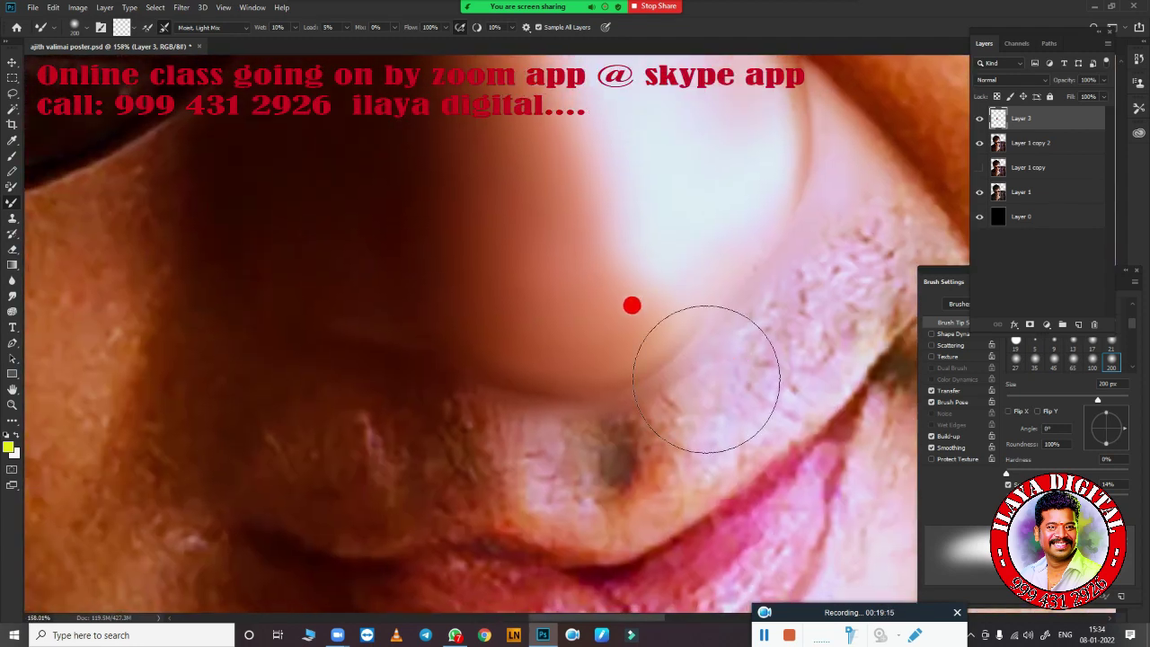
{"action": "key", "text": "bracketleft"}
{"action": "key", "text": "bracketleft"}
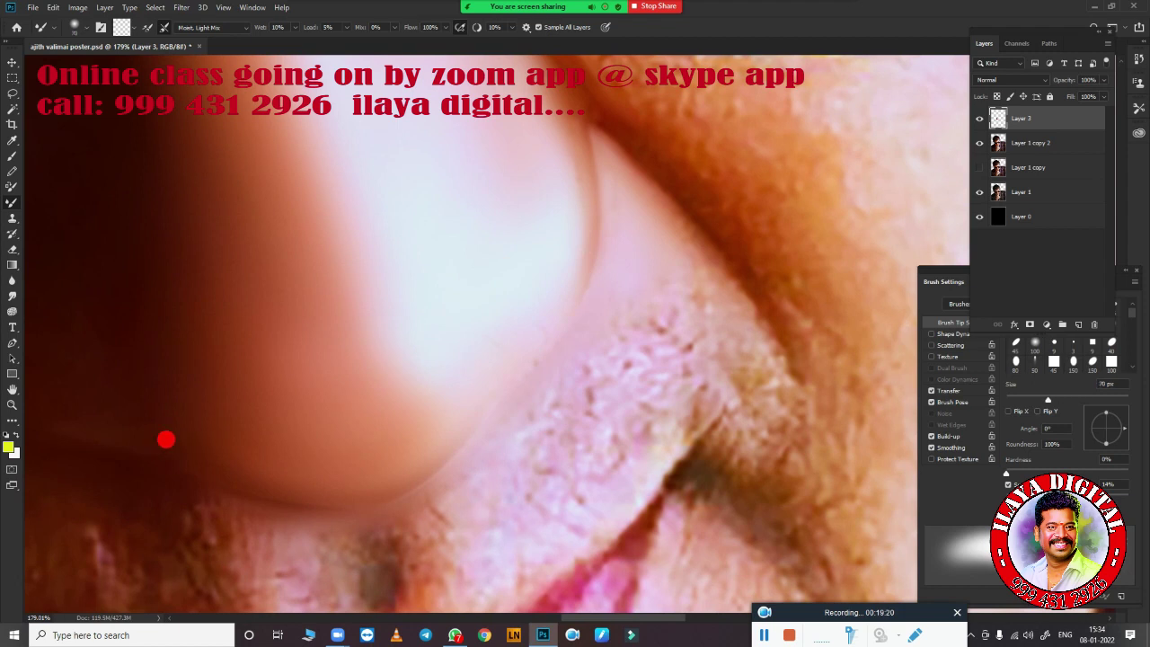
{"action": "key", "text": "comma"}
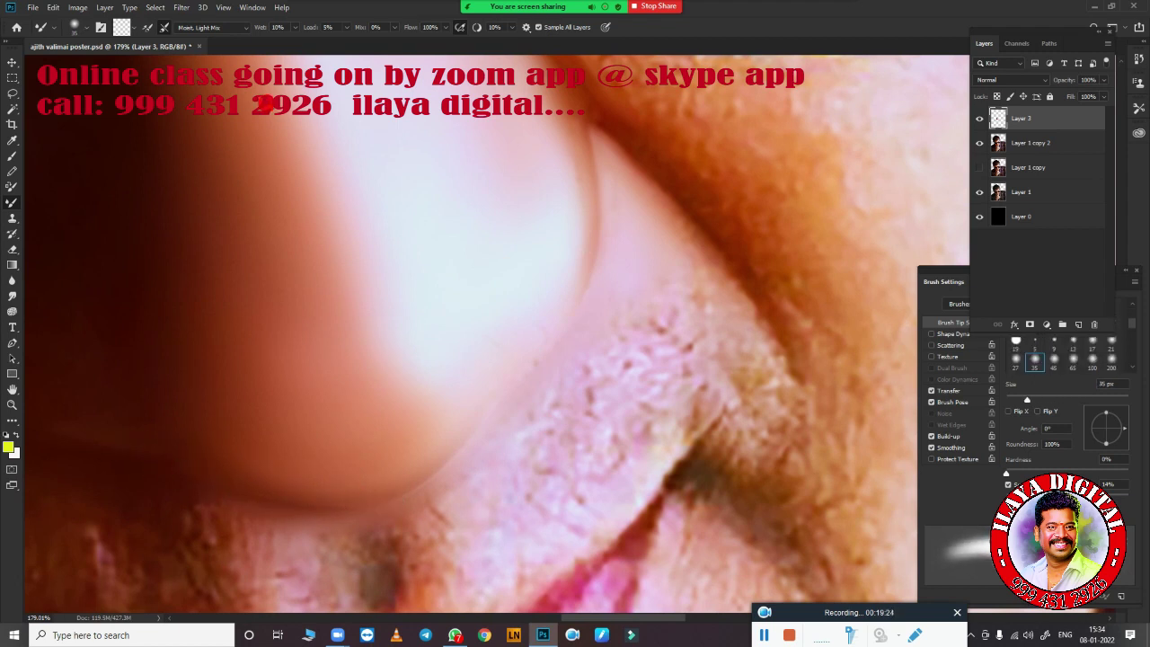
Set the Mixer Brush to Very Wet, Light Mix at 25 px and blend the nose tip's lower edge
{"action": "left_click", "coordinate": [243, 27]}
{"action": "left_click", "coordinate": [224, 171]}
{"action": "key", "text": "comma"}
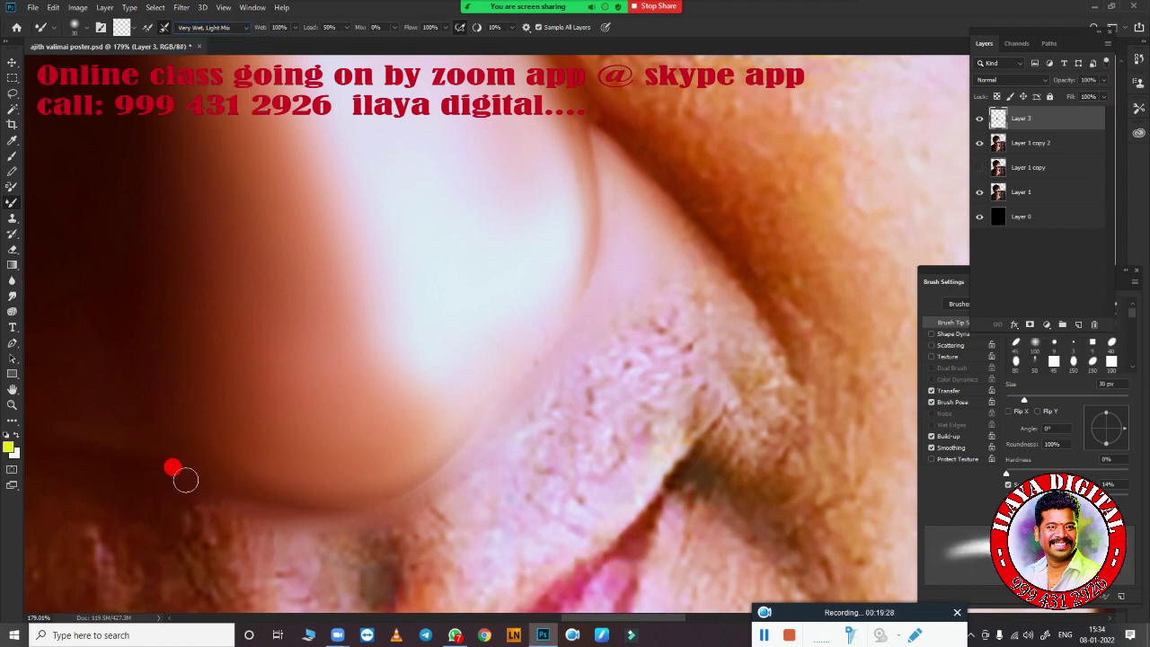
{"action": "mouse_move", "coordinate": [456, 453]}
{"action": "left_mouse_down"}
{"action": "mouse_move", "coordinate": [360, 495]}
{"action": "mouse_move", "coordinate": [511, 380]}
{"action": "left_mouse_up"}
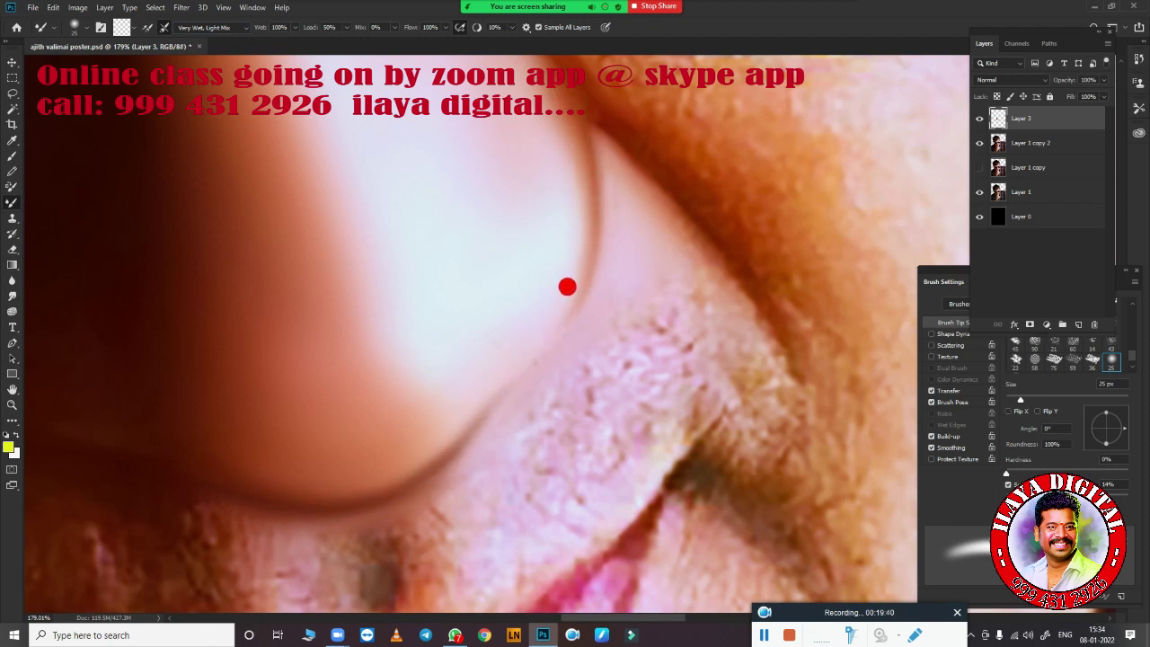
{"action": "scroll", "coordinate": [557, 386], "scroll_direction": "down", "scroll_amount": 5}
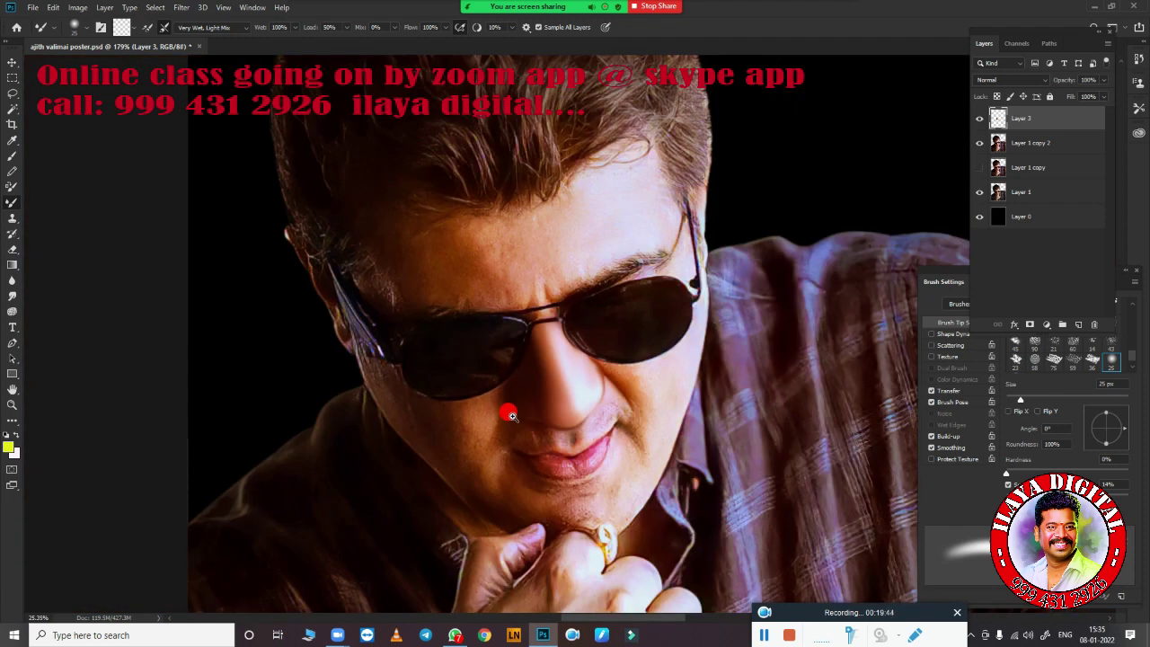
{"action": "scroll", "coordinate": [567, 432], "scroll_direction": "up", "scroll_amount": 3}
{"action": "scroll", "coordinate": [614, 419], "scroll_direction": "up", "scroll_amount": 2}
{"action": "scroll", "coordinate": [606, 370], "scroll_direction": "up", "scroll_amount": 1}
Enlarge the brush to 125 px, pan to the cheek, and switch to the Pen tool
{"action": "key", "text": "period"}
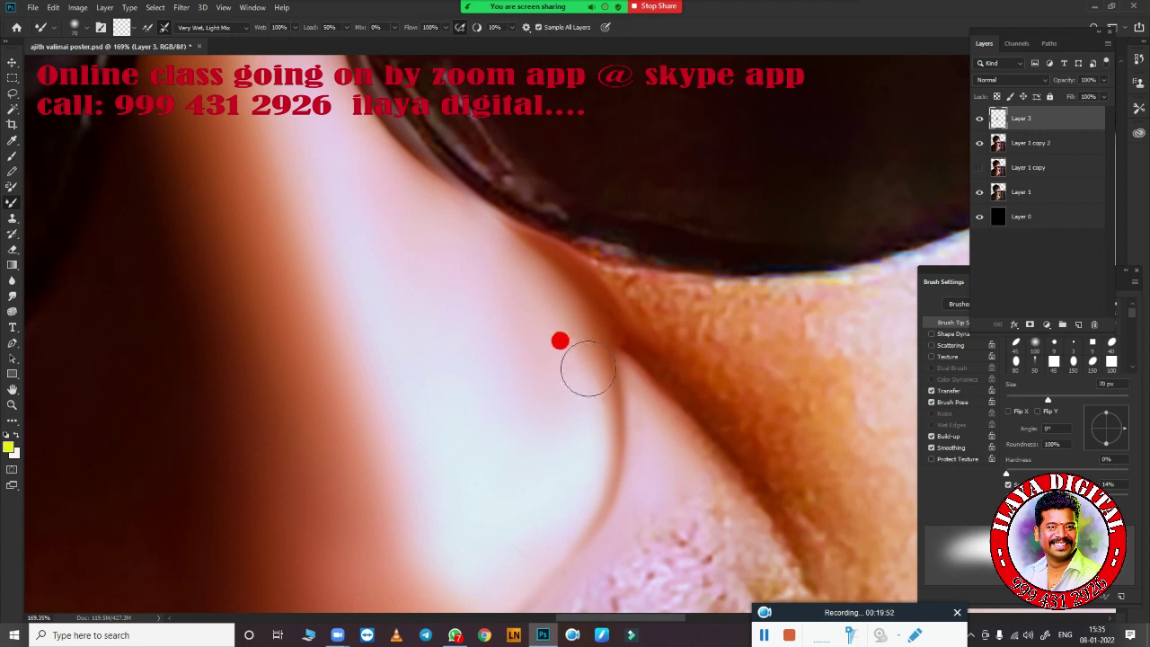
{"action": "key", "text": "bracketright"}
{"action": "key", "text": "bracketright"}
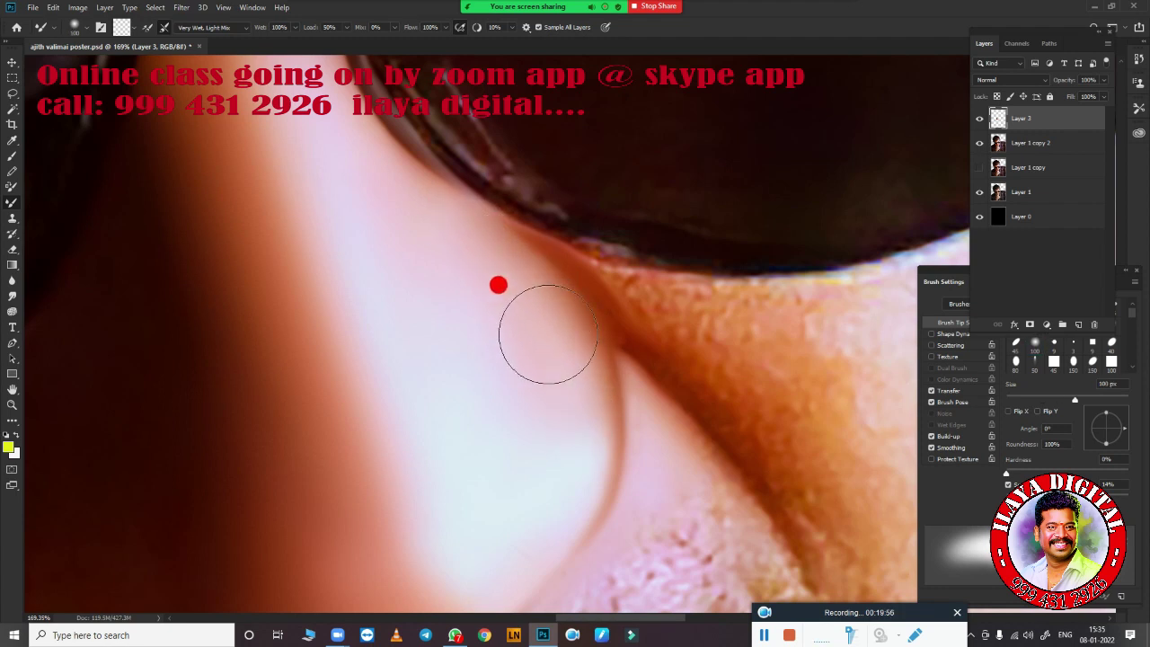
{"action": "key", "text": "bracketright"}
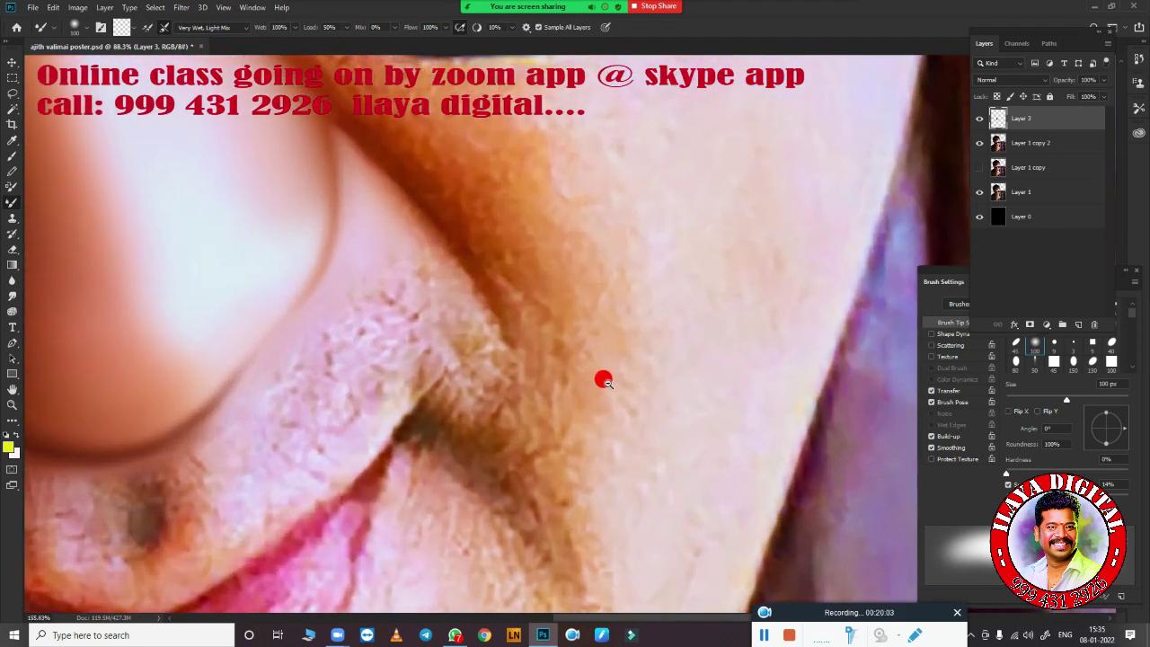
{"action": "left_click_drag", "start_coordinate": [601, 378], "coordinate": [524, 403]}
{"action": "scroll", "coordinate": [526, 403], "scroll_direction": "down", "scroll_amount": 5}
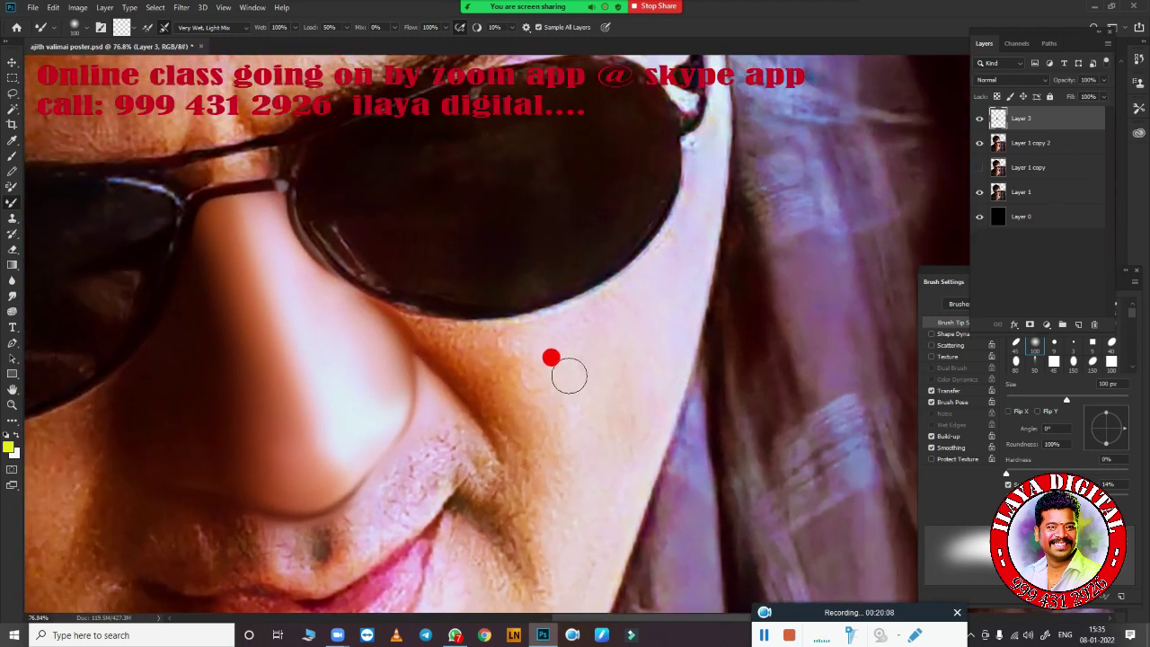
{"action": "key", "text": "p"}
{"action": "scroll", "coordinate": [324, 281], "scroll_direction": "up", "scroll_amount": 3}
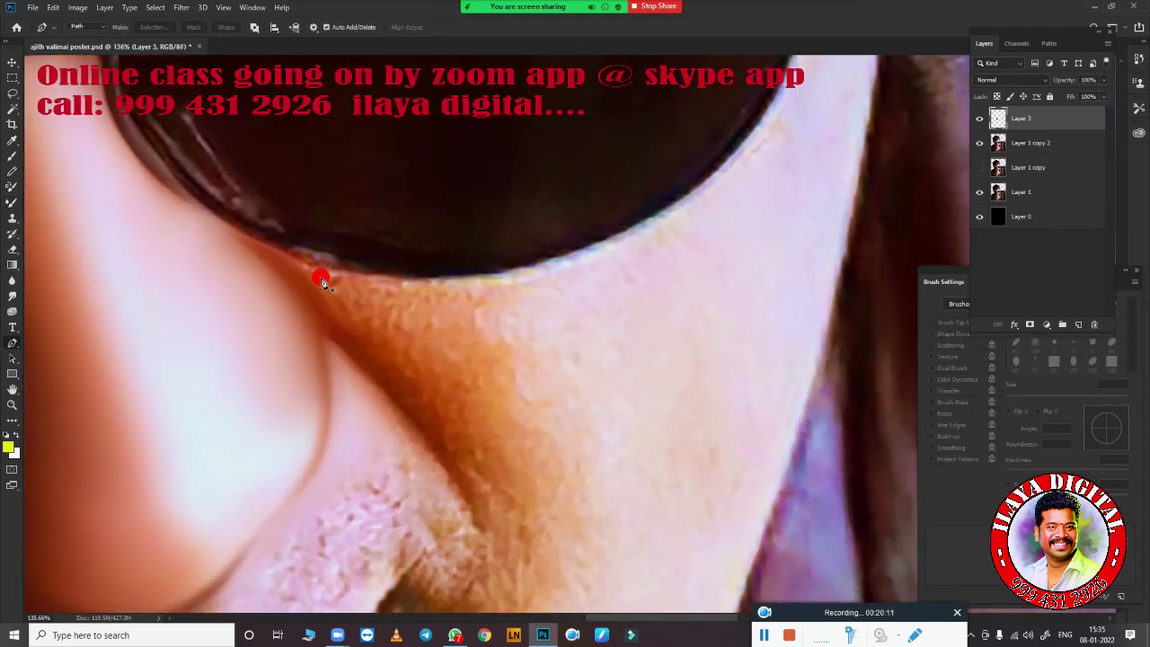
Place the first path point under the sunglasses and pan down to the lower cheek
{"action": "left_click", "coordinate": [323, 334]}
{"action": "scroll", "coordinate": [519, 396], "scroll_direction": "down", "scroll_amount": 2}
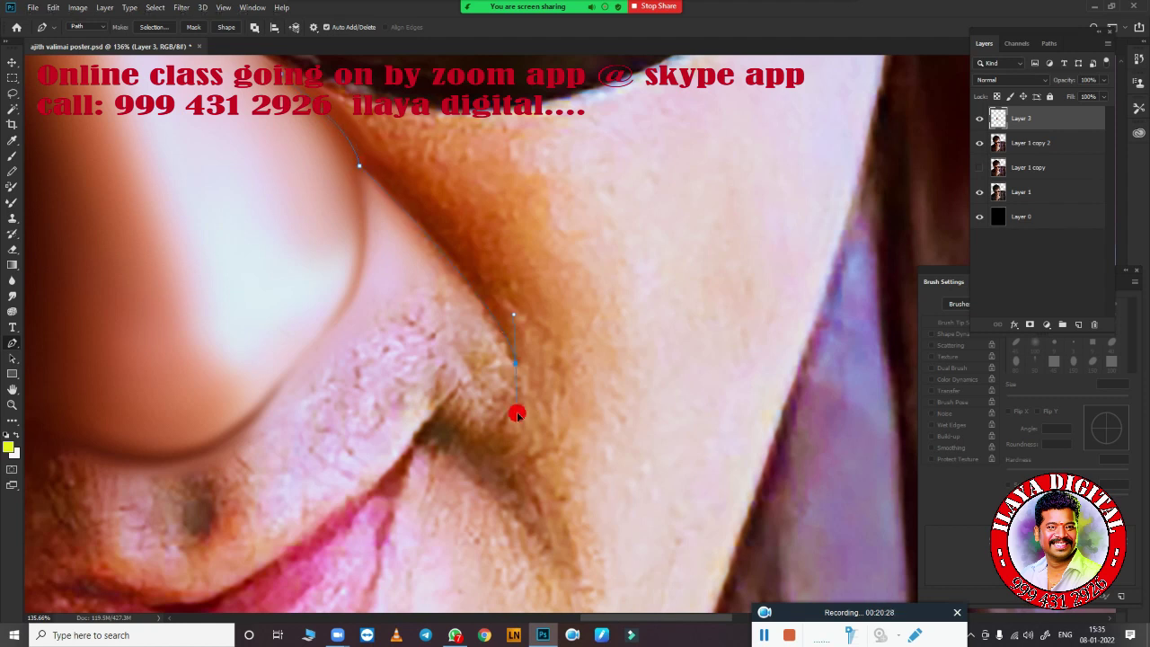
{"action": "scroll", "coordinate": [496, 447], "scroll_direction": "down", "scroll_amount": 2}
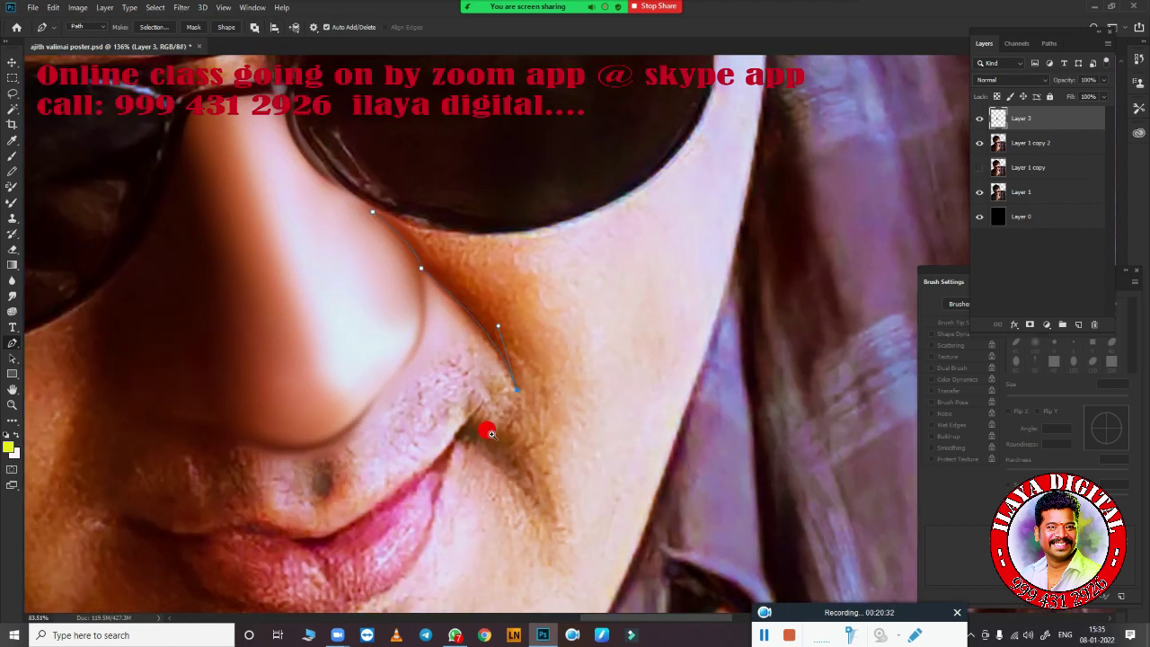
{"action": "scroll", "coordinate": [501, 449], "scroll_direction": "up", "scroll_amount": 3}
{"action": "left_click_drag", "start_coordinate": [632, 333], "coordinate": [580, 463]}
{"action": "scroll", "coordinate": [557, 465], "scroll_direction": "down", "scroll_amount": 4}
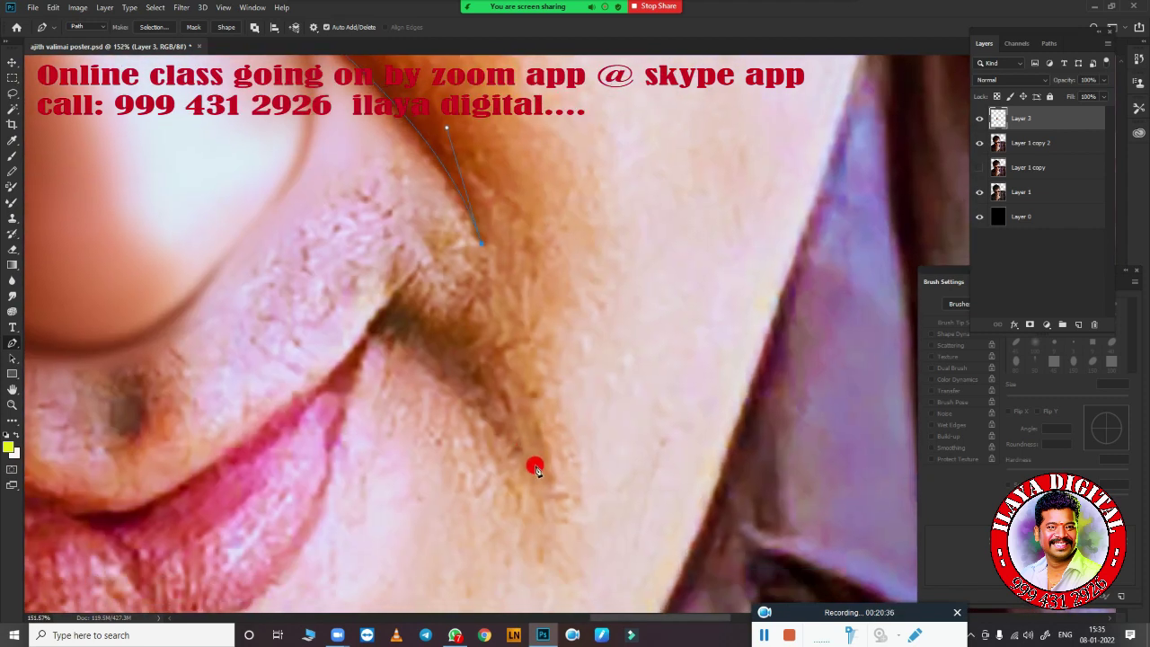
{"action": "scroll", "coordinate": [569, 472], "scroll_direction": "down", "scroll_amount": 3}
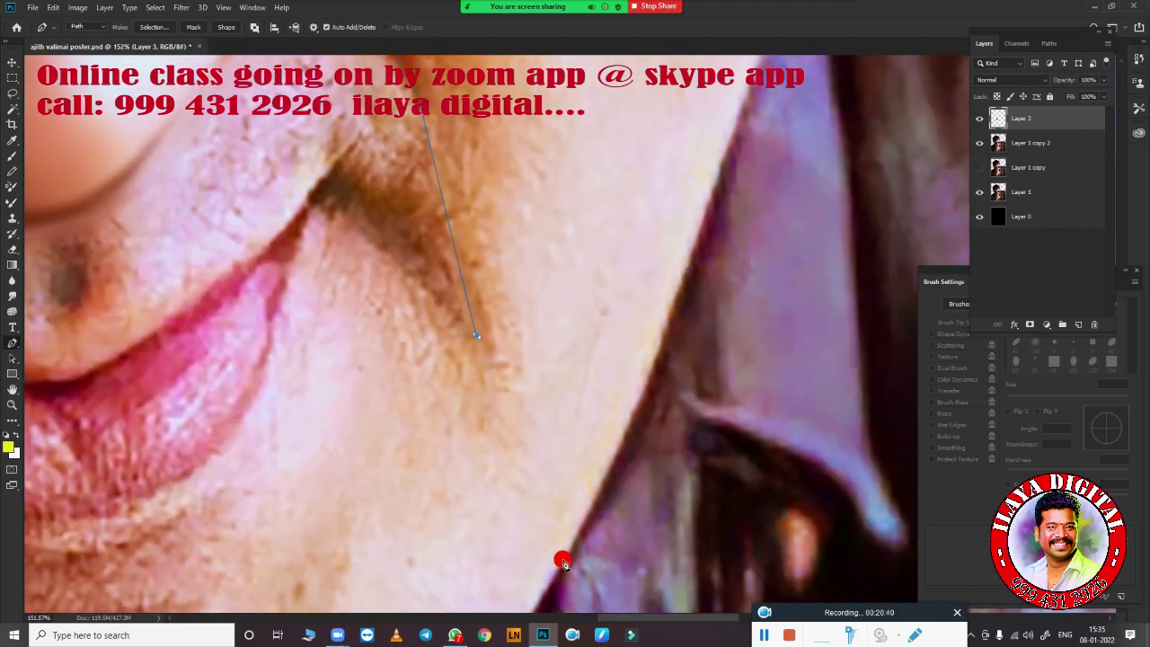
{"action": "scroll", "coordinate": [712, 225], "scroll_direction": "down", "scroll_amount": 4}
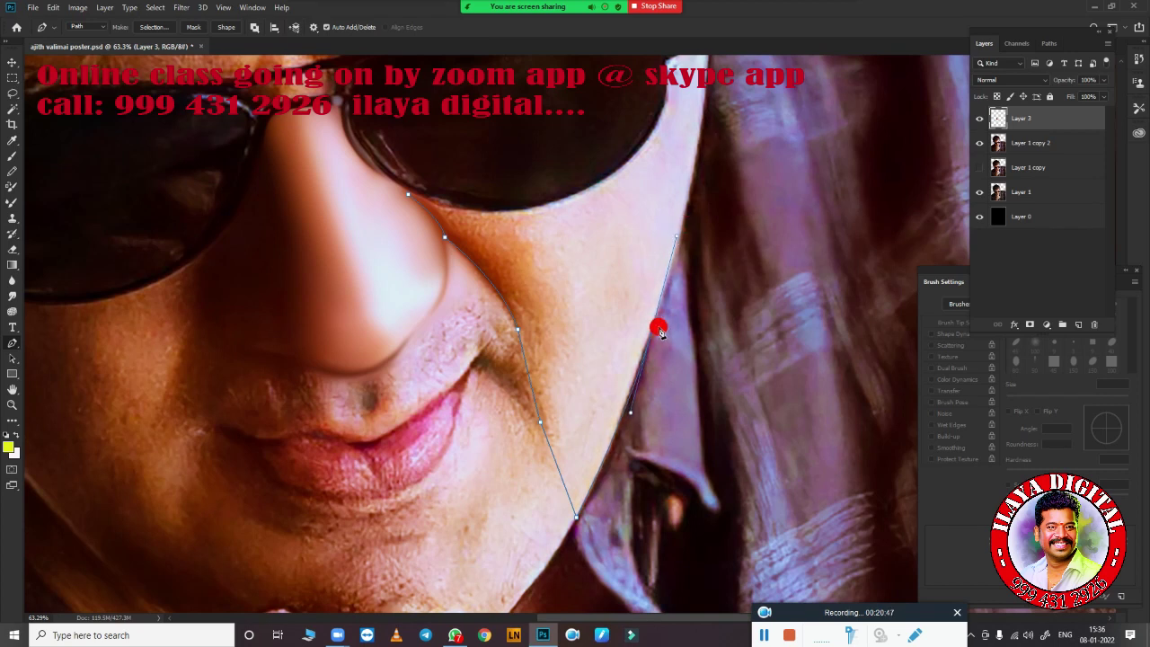
{"action": "scroll", "coordinate": [659, 333], "scroll_direction": "up", "scroll_amount": 4}
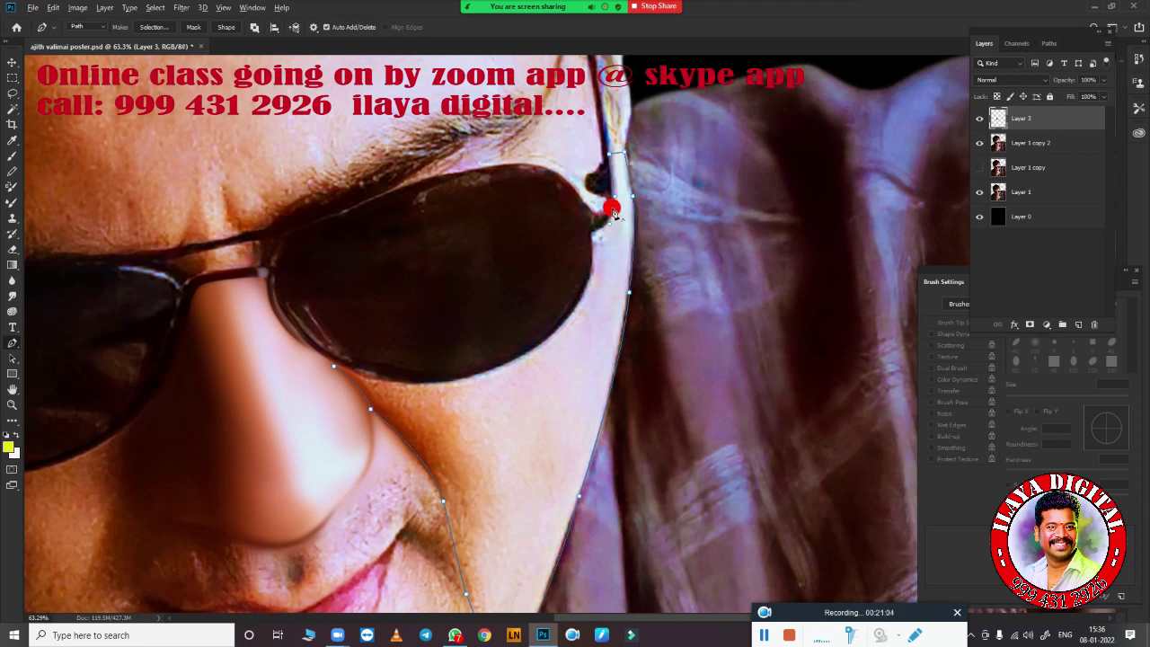
{"action": "scroll", "coordinate": [614, 211], "scroll_direction": "up", "scroll_amount": 3}
{"action": "scroll", "coordinate": [595, 192], "scroll_direction": "up", "scroll_amount": 2}
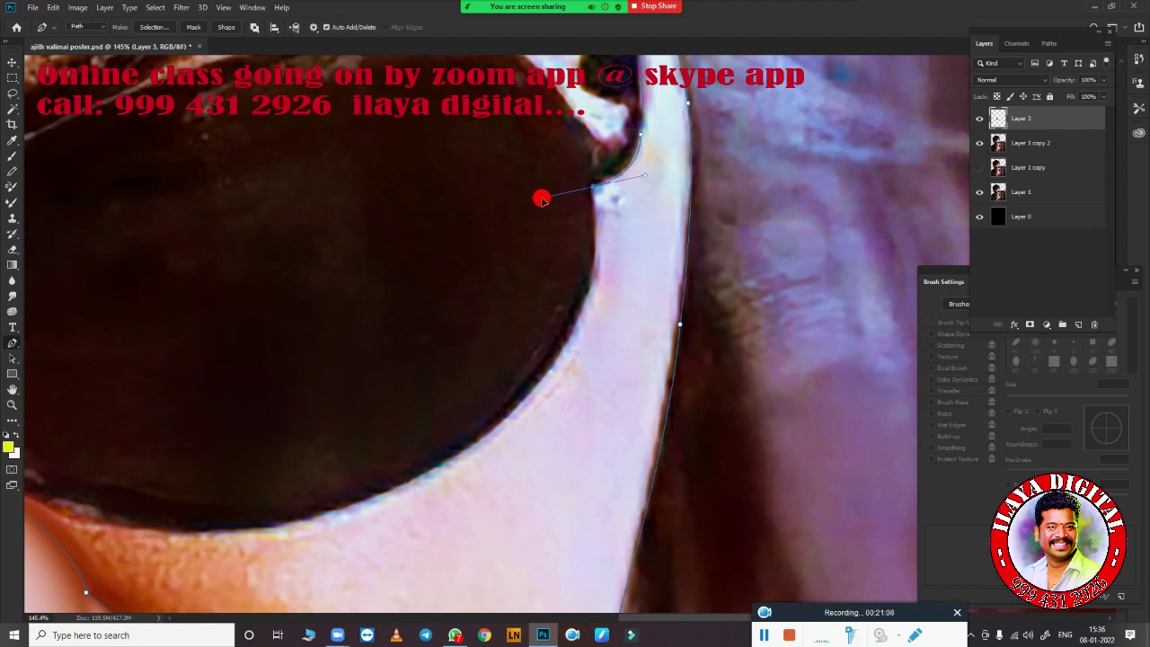
Curve the path along the face edge and back along the lens bottom
{"action": "left_click_drag", "start_coordinate": [598, 281], "coordinate": [699, 250]}
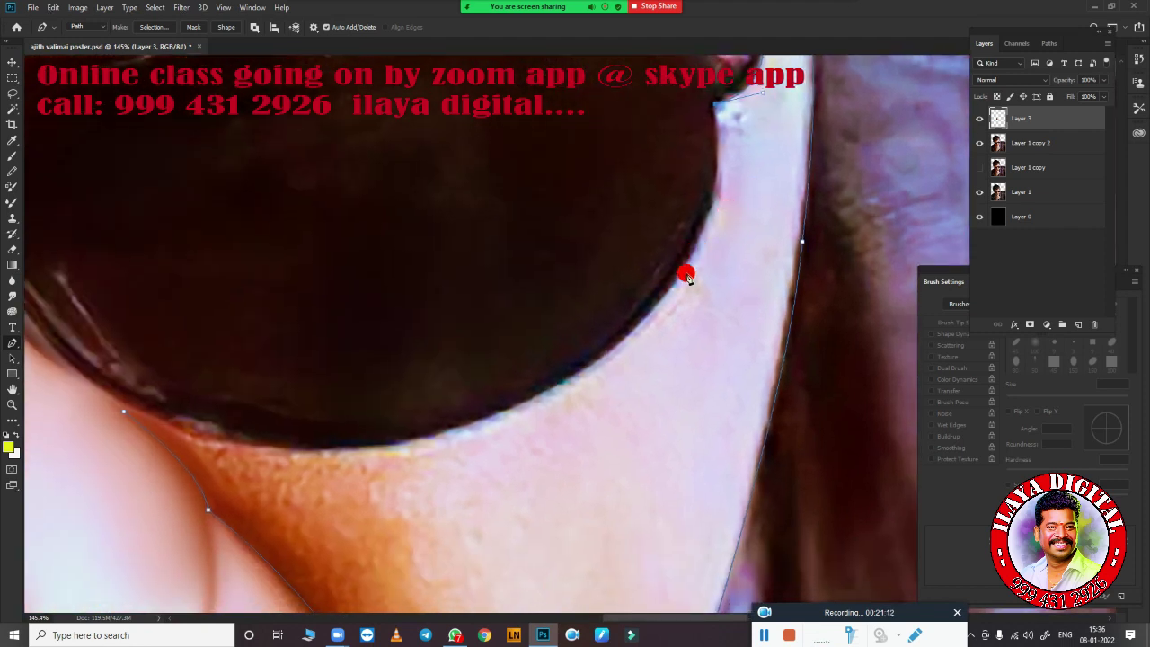
{"action": "left_click_drag", "start_coordinate": [606, 358], "coordinate": [566, 409]}
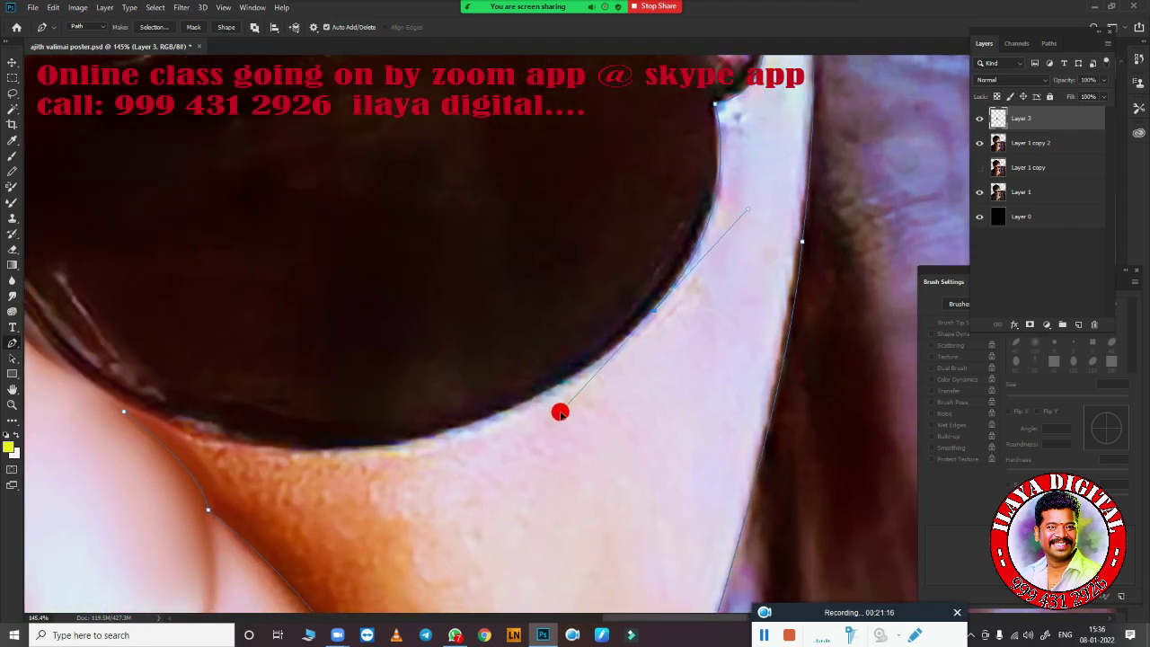
{"action": "left_click_drag", "start_coordinate": [219, 451], "coordinate": [428, 373]}
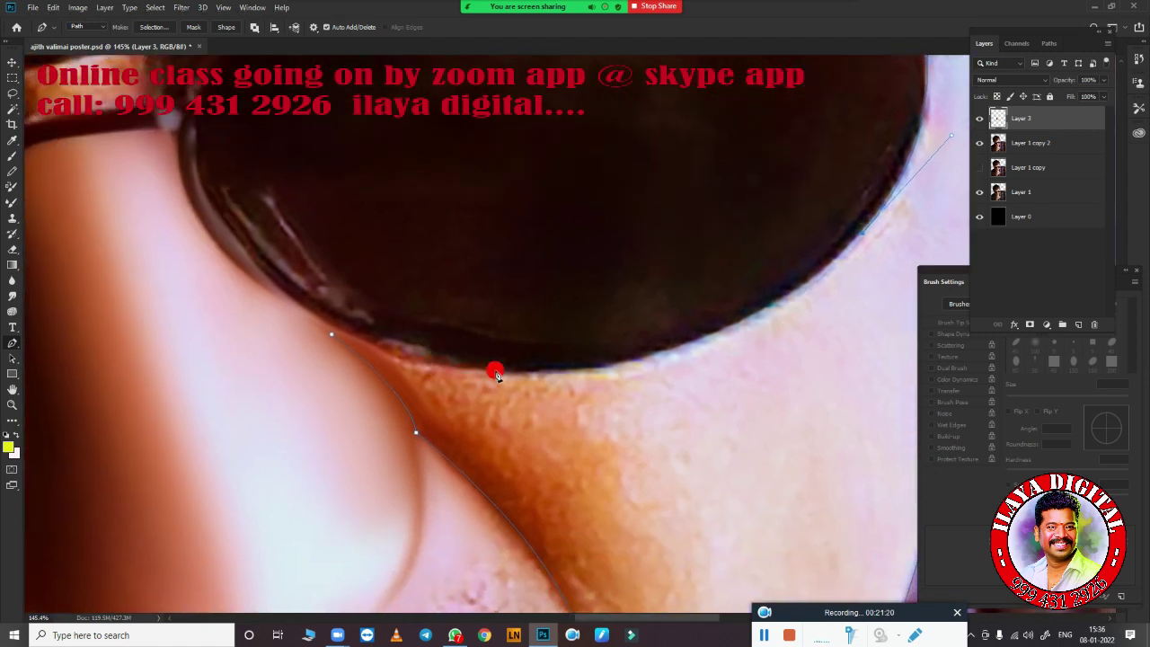
{"action": "left_click_drag", "start_coordinate": [497, 370], "coordinate": [281, 352]}
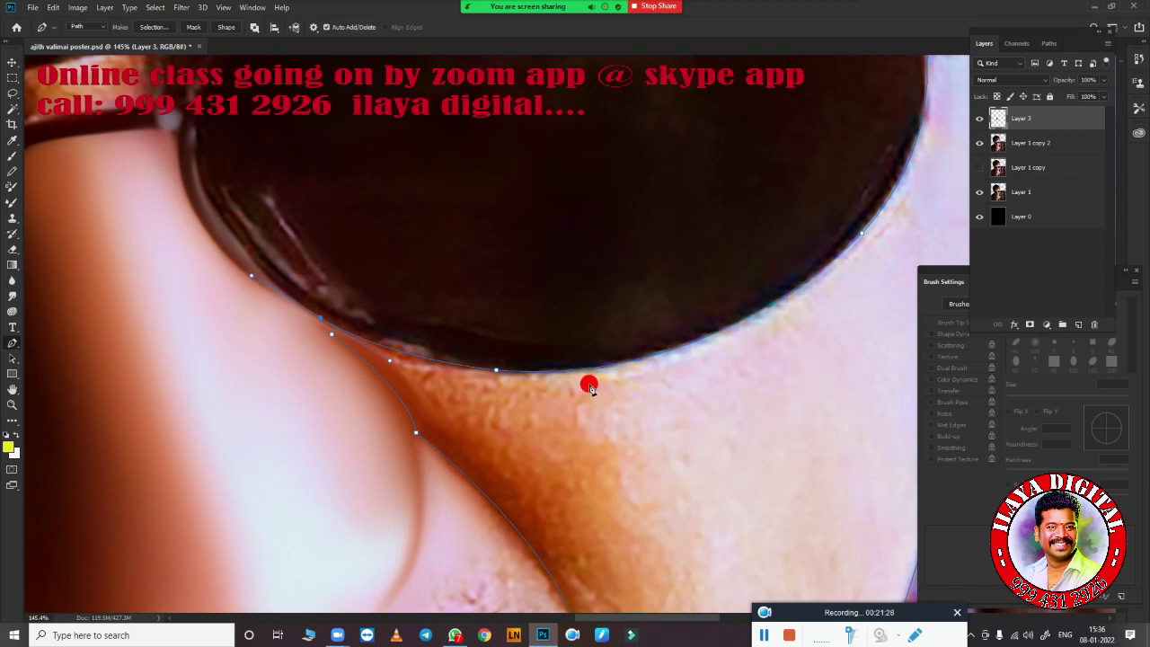
Turn the cheek path into a selection and return to the Mixer Brush
{"action": "right_click", "coordinate": [537, 338]}
{"action": "key", "text": "Return"}
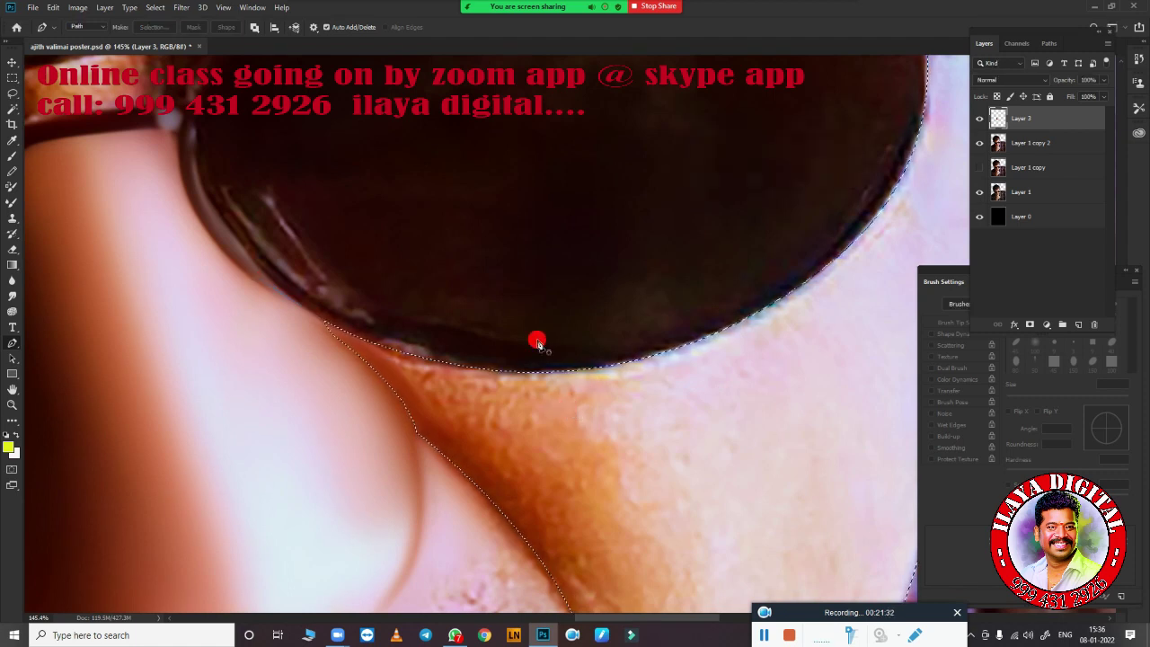
{"action": "scroll", "coordinate": [536, 342], "scroll_direction": "down", "scroll_amount": 2}
{"action": "scroll", "coordinate": [518, 347], "scroll_direction": "down", "scroll_amount": 3}
{"action": "scroll", "coordinate": [564, 429], "scroll_direction": "up", "scroll_amount": 3}
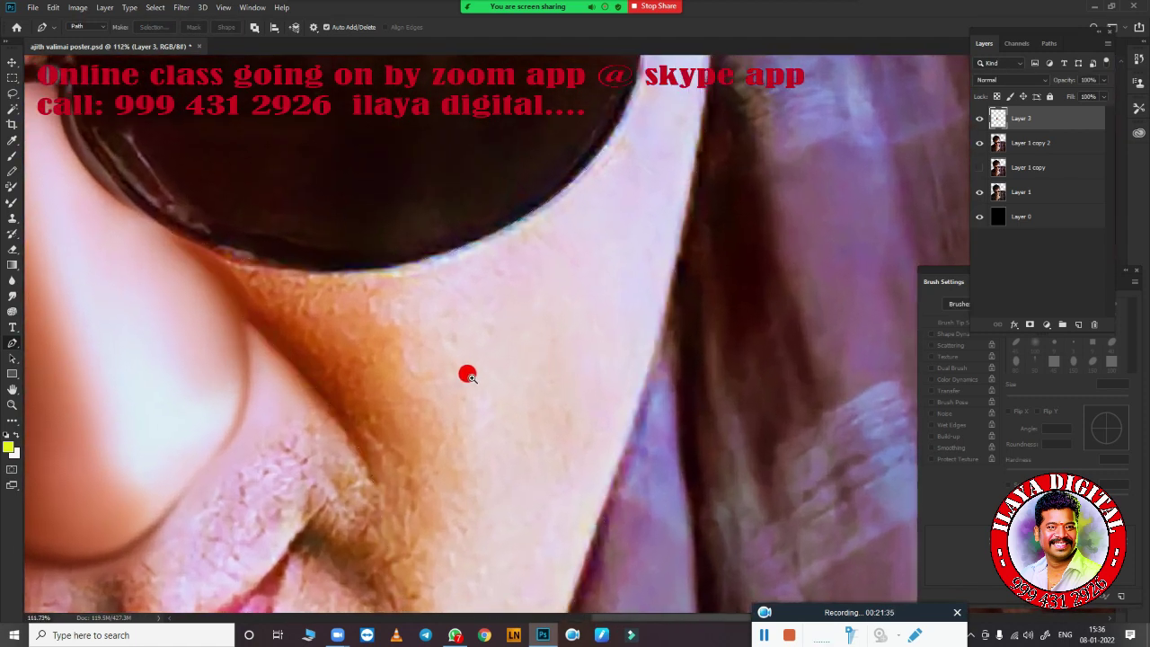
{"action": "scroll", "coordinate": [468, 374], "scroll_direction": "up", "scroll_amount": 1}
{"action": "key", "text": "b"}
{"action": "scroll", "coordinate": [429, 365], "scroll_direction": "up", "scroll_amount": 1}
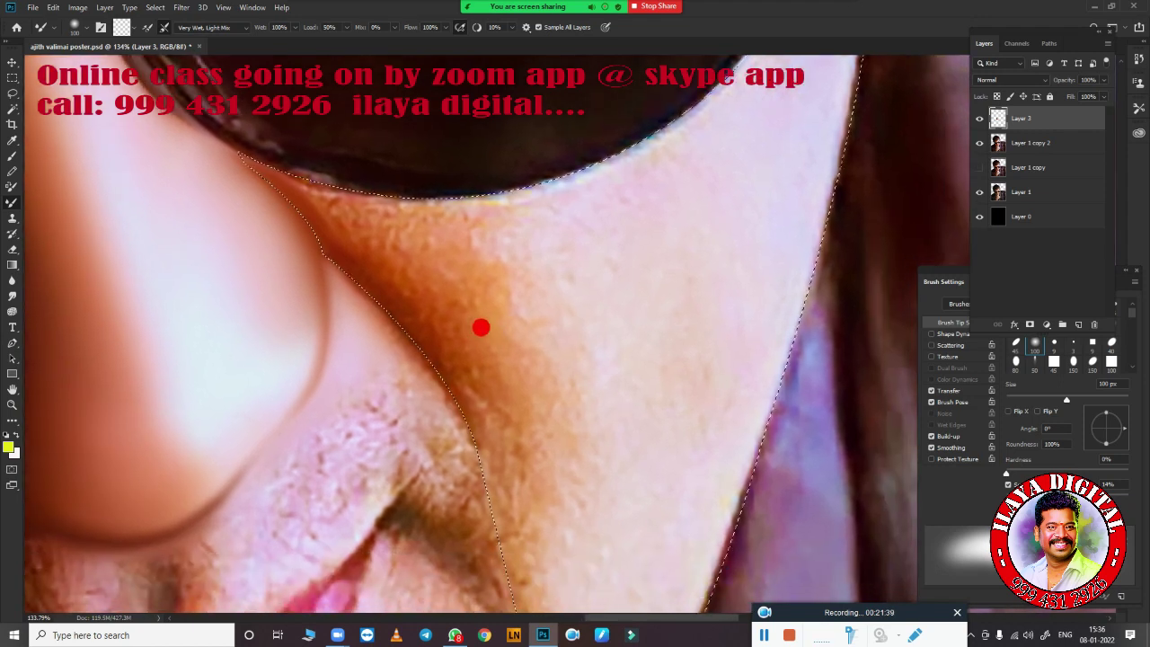
Set the mixer brush to 250 px and smooth the cheek skin inside the selection
{"action": "key", "text": "bracketright"}
{"action": "key", "text": "bracketright"}
{"action": "key", "text": "bracketright"}
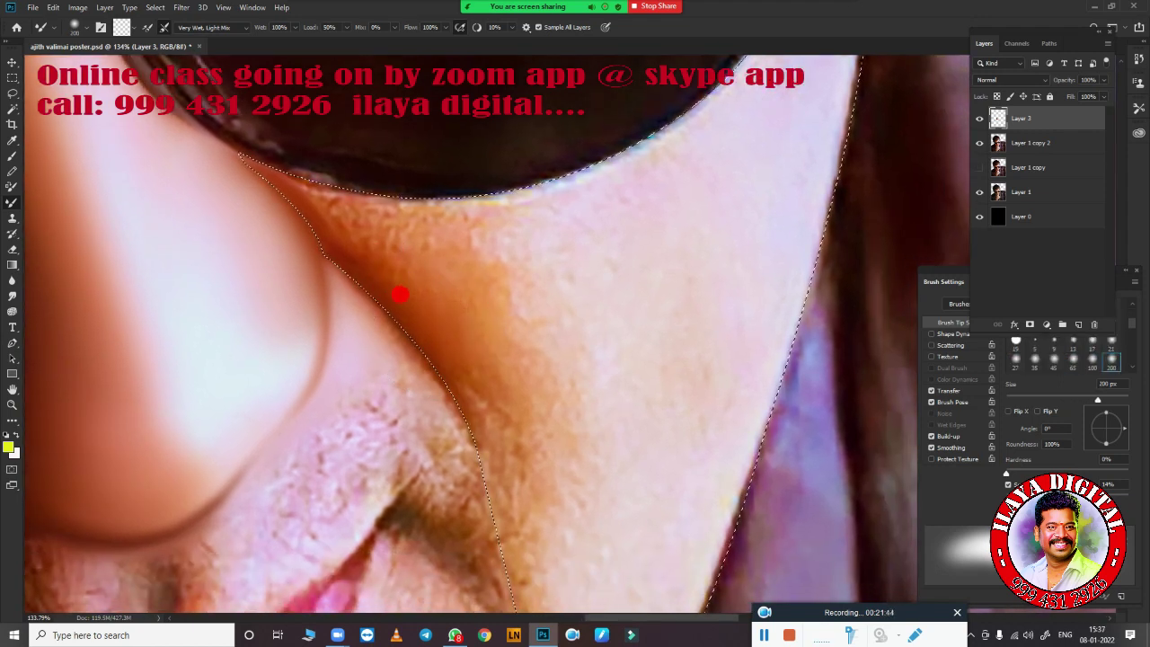
{"action": "key", "text": "bracketright"}
{"action": "key", "text": "bracketleft"}
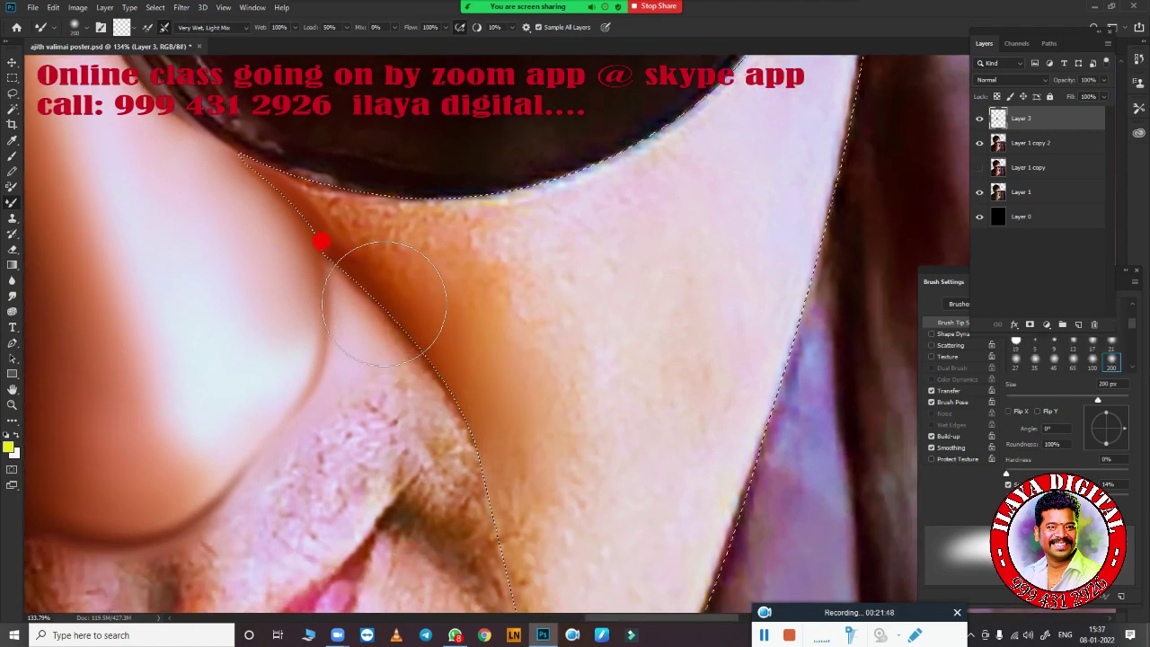
{"action": "key", "text": "bracketleft"}
{"action": "key", "text": "bracketleft"}
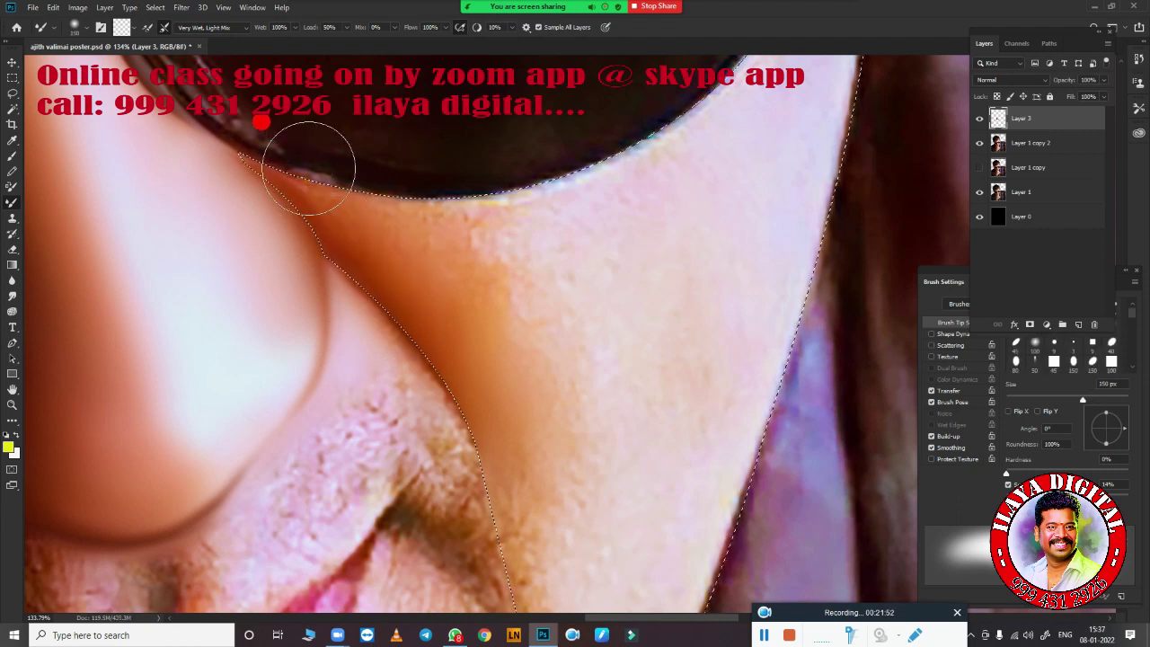
{"action": "key", "text": "bracketright"}
{"action": "key", "text": "bracketright"}
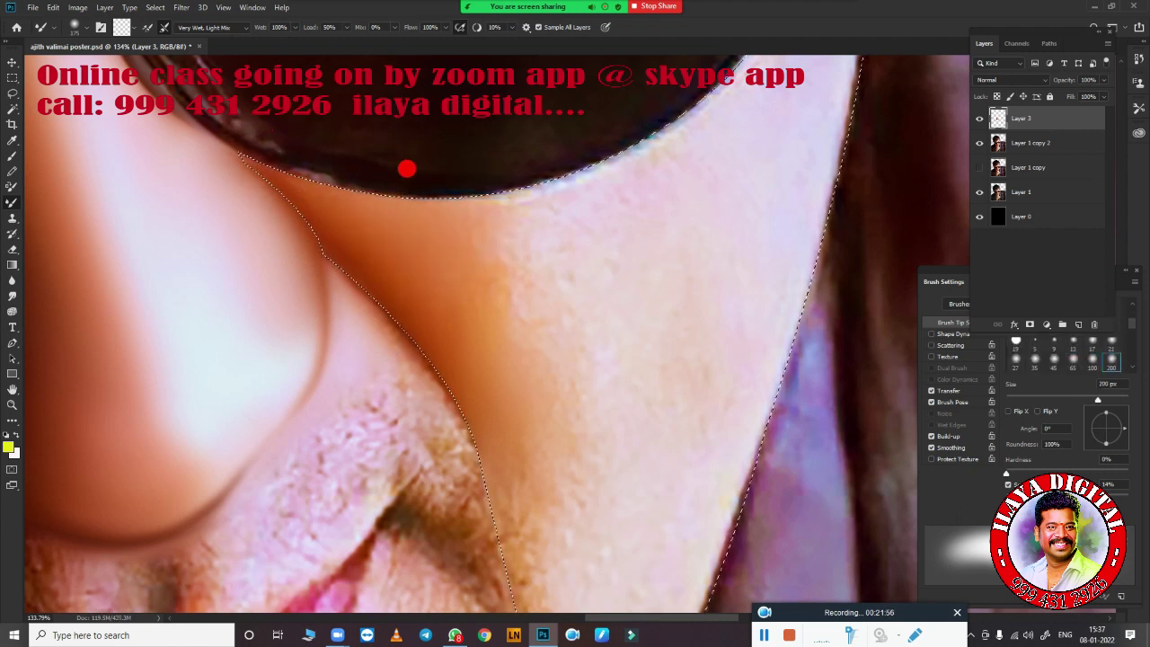
{"action": "key", "text": "bracketright"}
{"action": "key", "text": "bracketright"}
{"action": "key", "text": "bracketleft"}
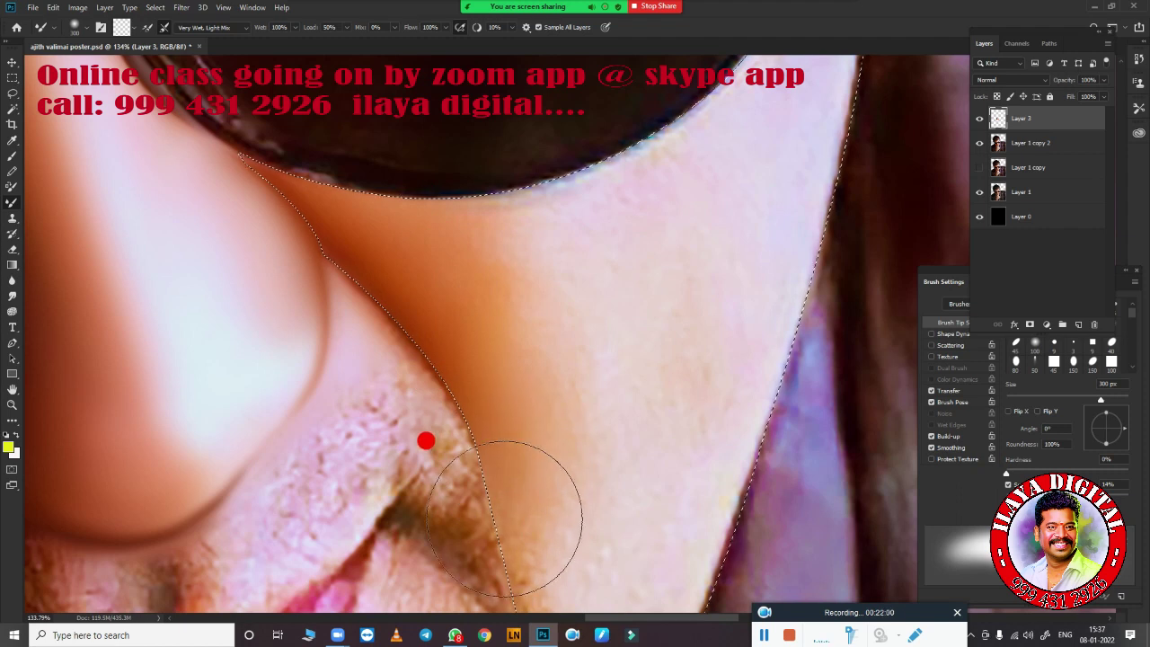
{"action": "left_click_drag", "start_coordinate": [426, 440], "coordinate": [452, 422]}
Recheck the Very Wet, Light Mix preset and blend the orange cheek edge
{"action": "key", "text": "bracketleft"}
{"action": "key", "text": "bracketleft"}
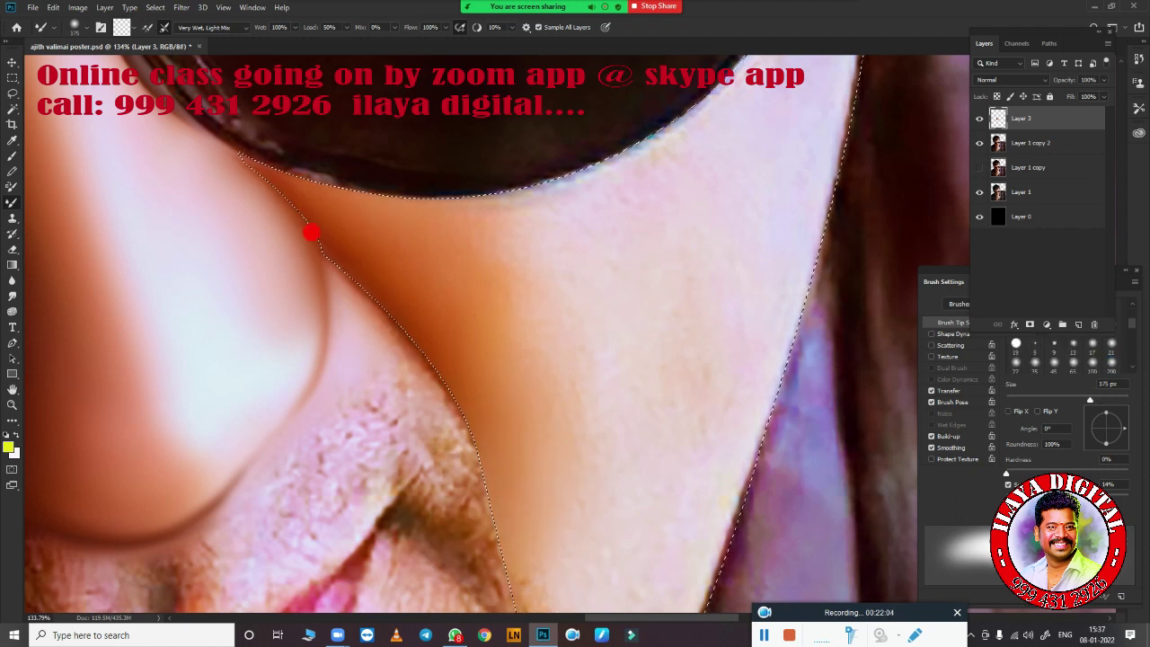
{"action": "left_click", "coordinate": [240, 27]}
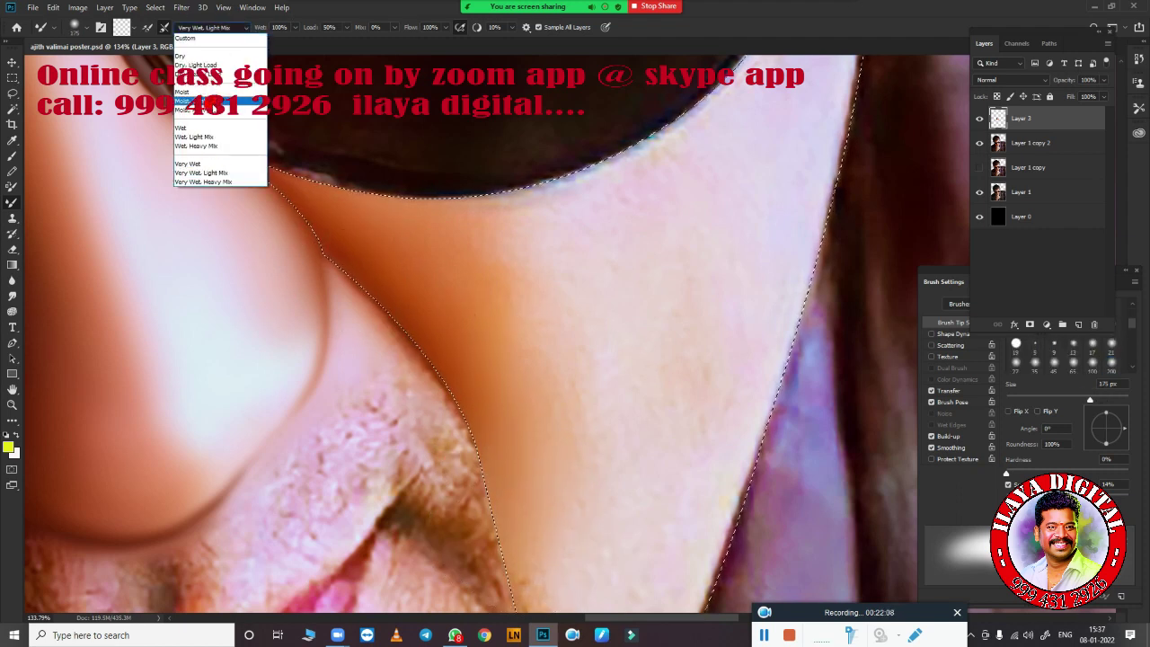
{"action": "left_click", "coordinate": [222, 172]}
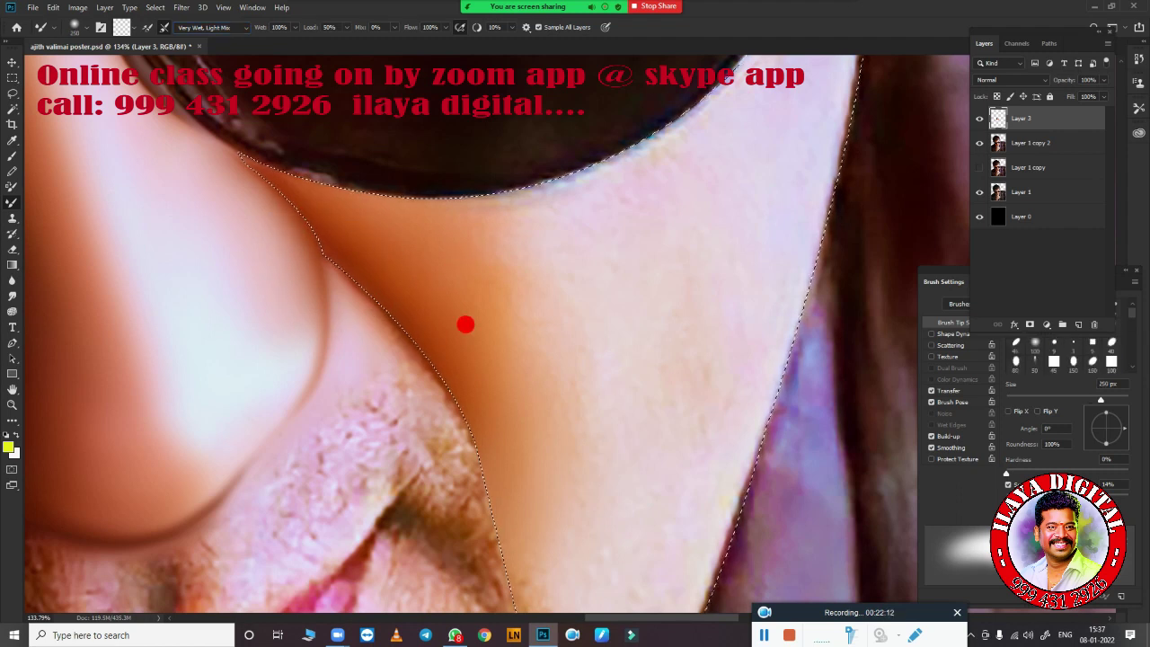
{"action": "key", "text": "bracketright"}
{"action": "key", "text": "bracketright"}
{"action": "key", "text": "bracketright"}
{"action": "mouse_move", "coordinate": [585, 411]}
{"action": "left_mouse_down"}
{"action": "mouse_move", "coordinate": [560, 226]}
{"action": "mouse_move", "coordinate": [539, 243]}
{"action": "left_mouse_up"}
{"action": "key", "text": "bracketleft"}
Pan to the lower cheek and blend the edge near the lips with a smaller brush
{"action": "key", "text": "ctrl+d"}
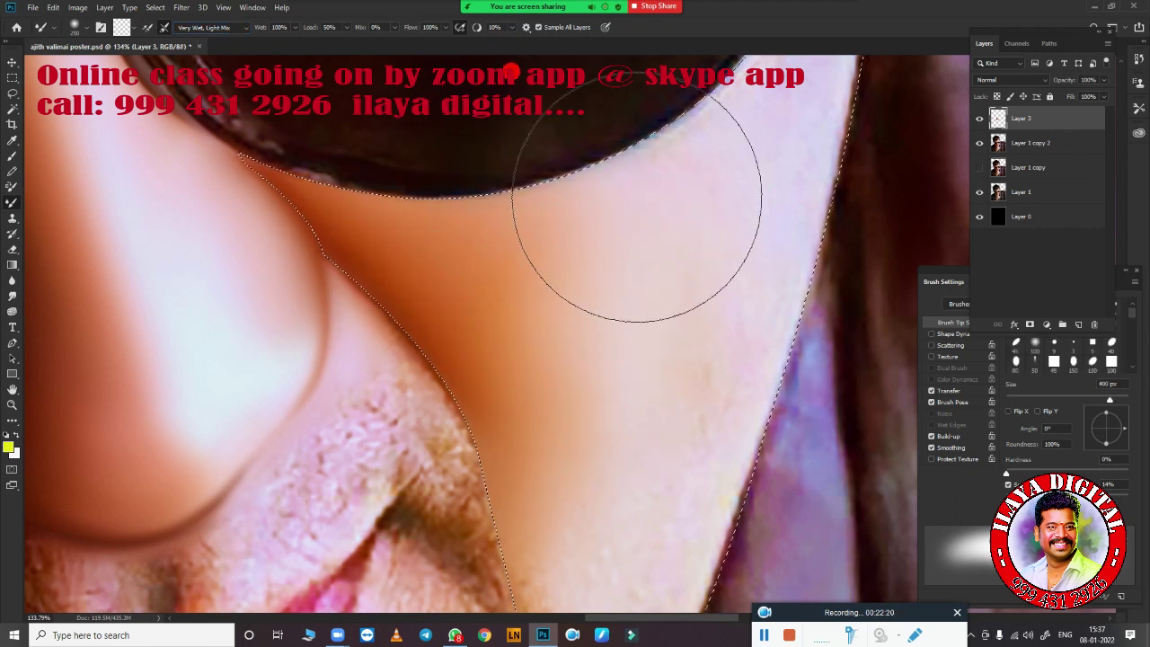
{"action": "key", "text": "bracketright"}
{"action": "key", "text": "bracketright"}
{"action": "mouse_move", "coordinate": [639, 413]}
{"action": "left_mouse_down"}
{"action": "mouse_move", "coordinate": [599, 342]}
{"action": "mouse_move", "coordinate": [444, 254]}
{"action": "left_mouse_up"}
{"action": "key", "text": "ctrl+z"}
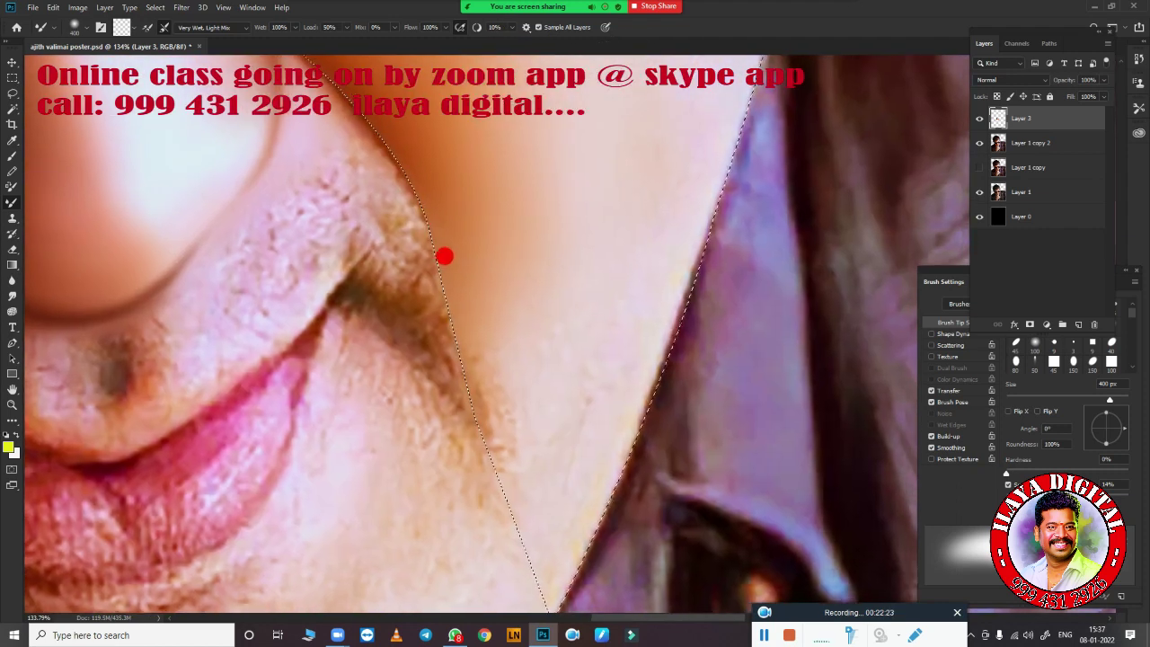
{"action": "key", "text": "bracketleft"}
{"action": "key", "text": "bracketleft"}
{"action": "key", "text": "bracketleft"}
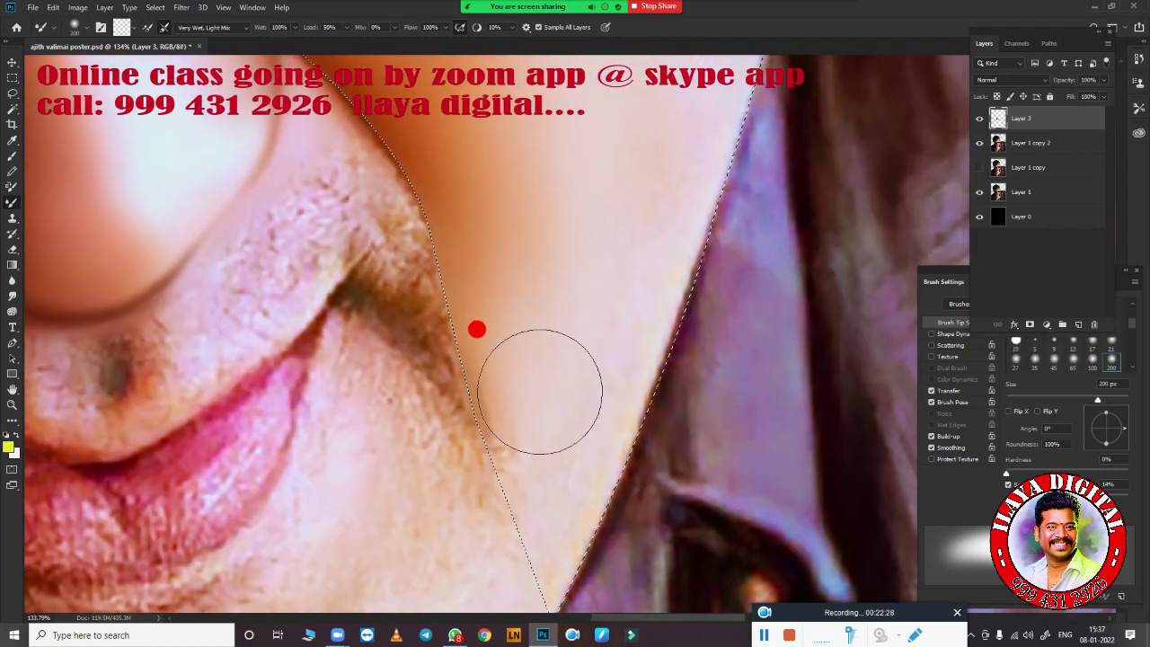
{"action": "left_click_drag", "start_coordinate": [529, 369], "coordinate": [546, 424]}
Bring the cheek below the glasses into view and adjust the brush size
{"action": "key", "text": "bracketright"}
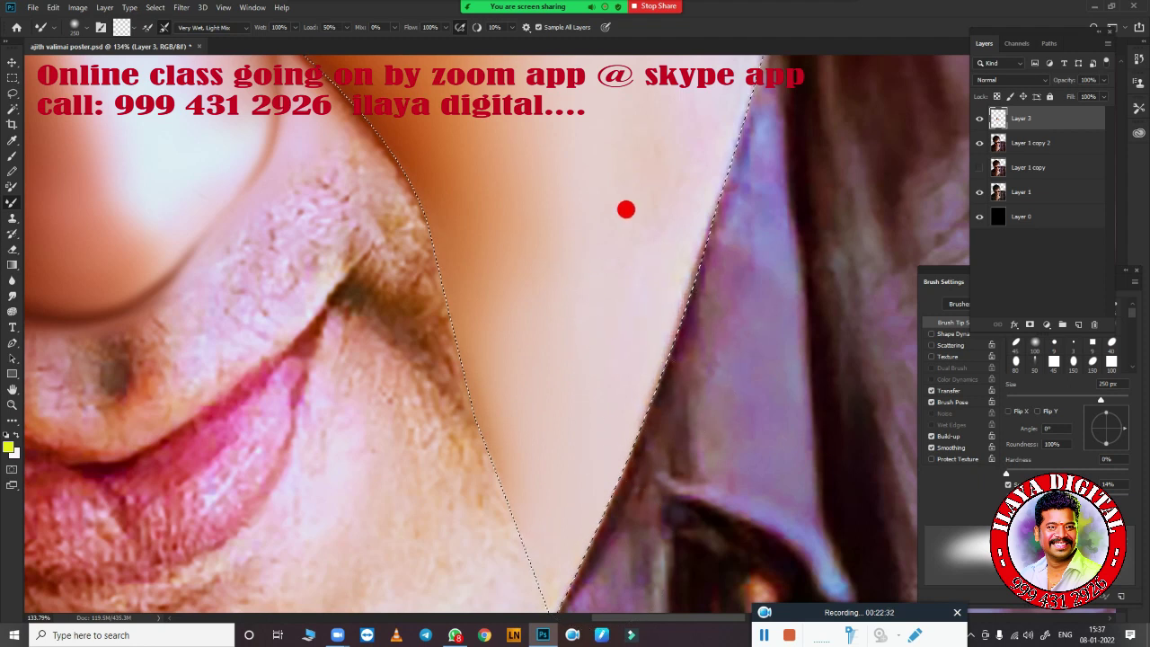
{"action": "left_click_drag", "start_coordinate": [639, 147], "coordinate": [509, 416]}
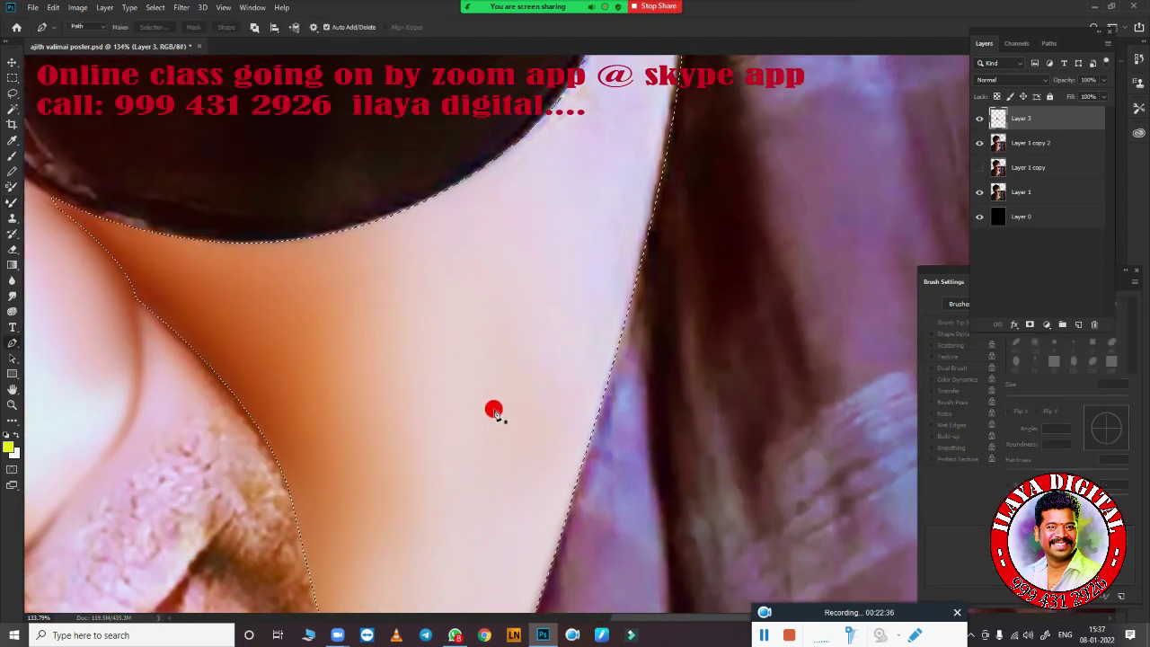
{"action": "key", "text": "bracketright"}
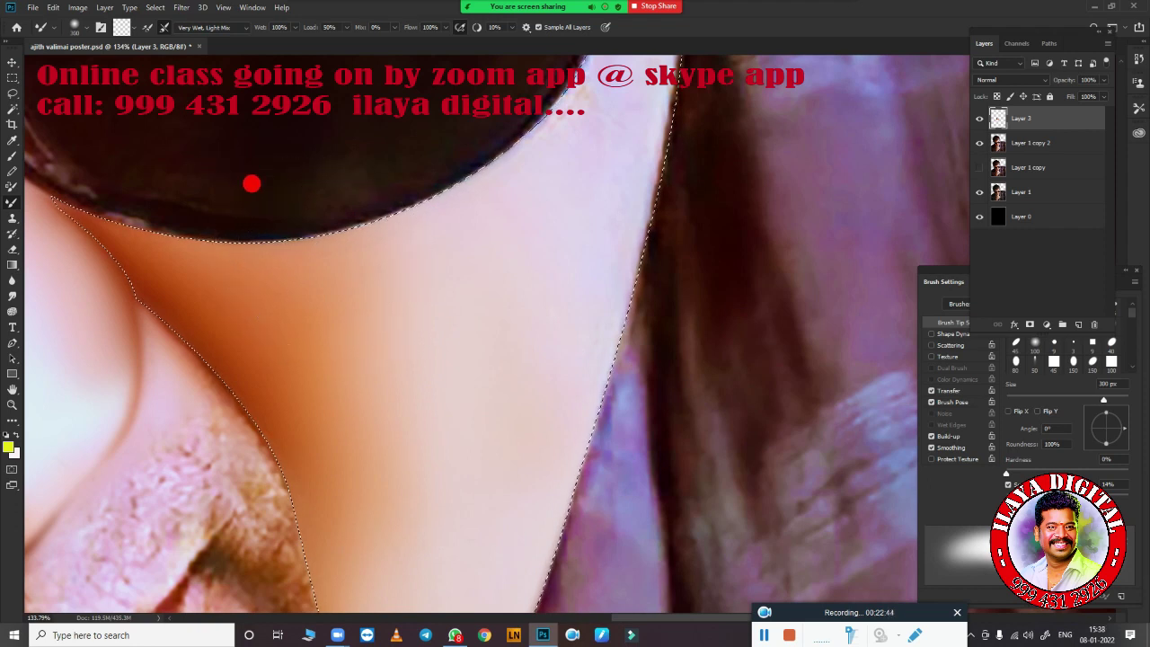
{"action": "key", "text": "bracketright"}
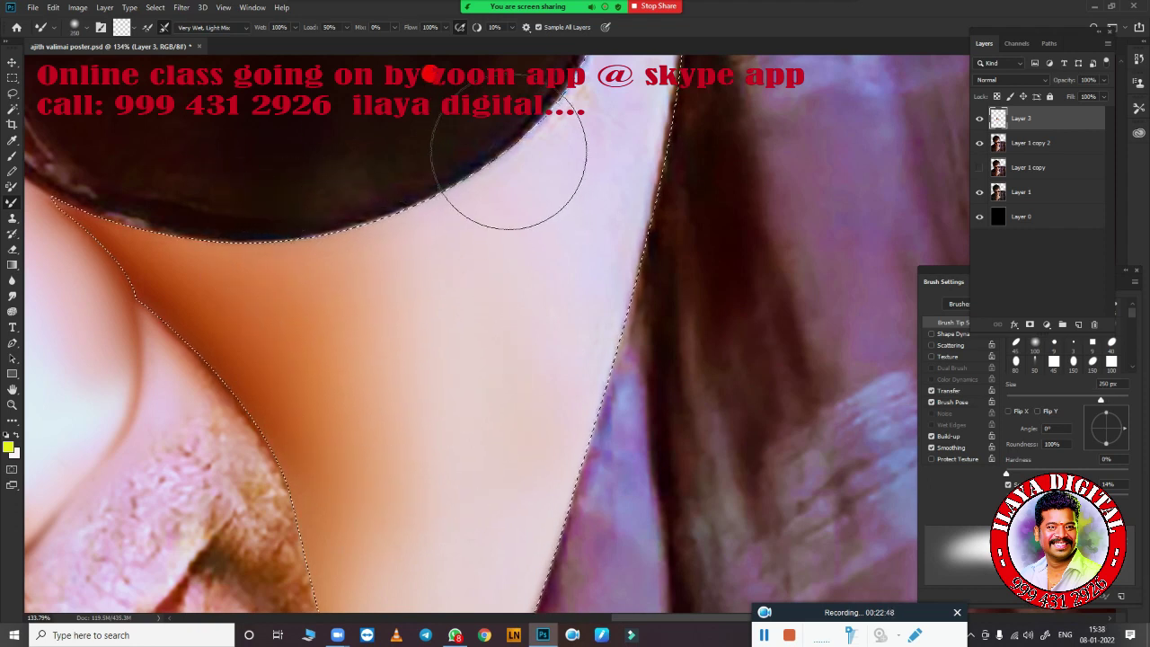
{"action": "key", "text": "bracketleft"}
{"action": "key", "text": "bracketleft"}
{"action": "key", "text": "bracketleft"}
Zoom in, shrink the Mixer Brush, and smear the dark frame over the white strip
{"action": "scroll", "coordinate": [542, 295], "scroll_direction": "up", "scroll_amount": 5}
{"action": "key", "text": "bracketleft"}
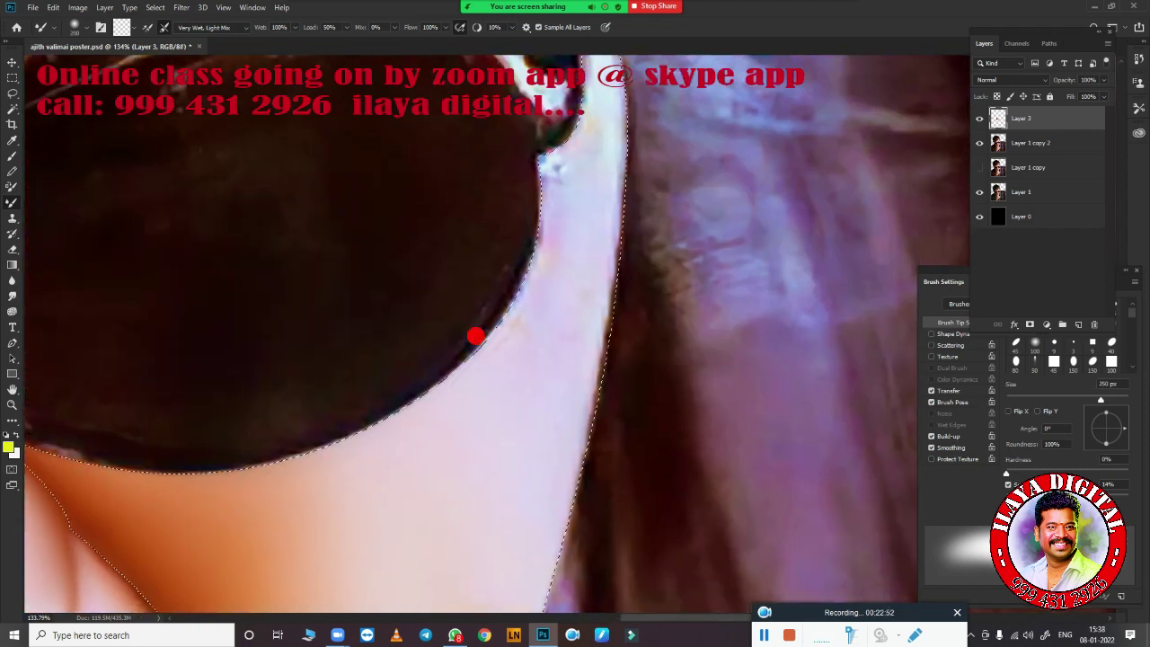
{"action": "key", "text": "bracketleft"}
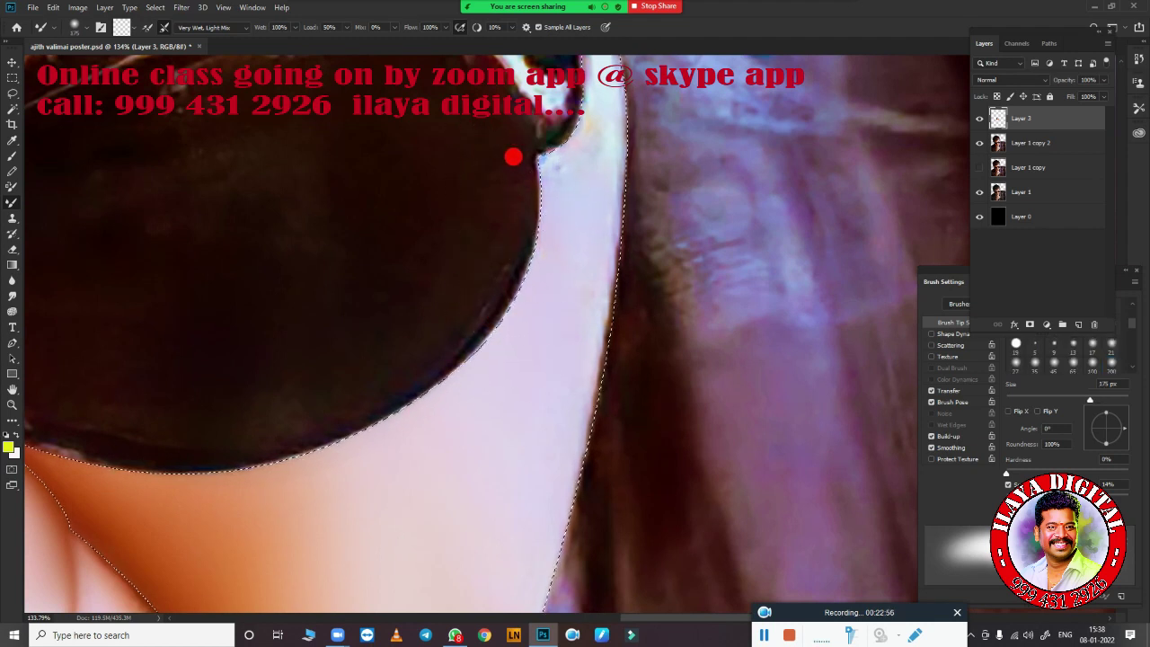
{"action": "key", "text": "bracketright"}
{"action": "key", "text": "bracketright"}
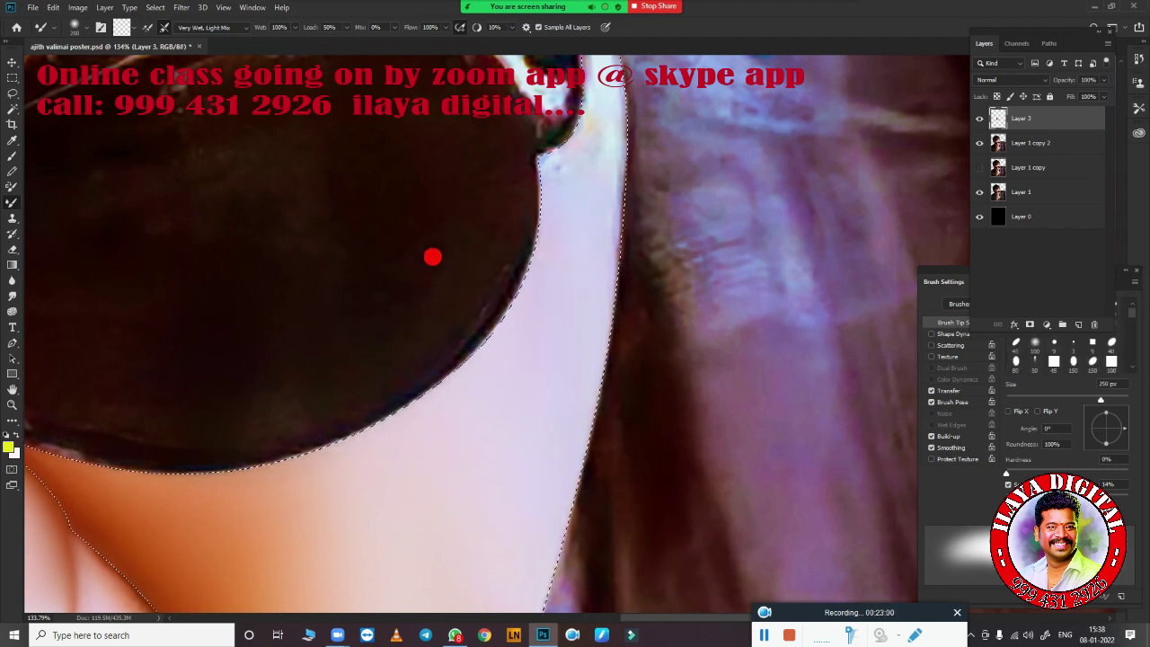
{"action": "key", "text": "bracketleft"}
{"action": "key", "text": "bracketleft"}
{"action": "key", "text": "bracketleft"}
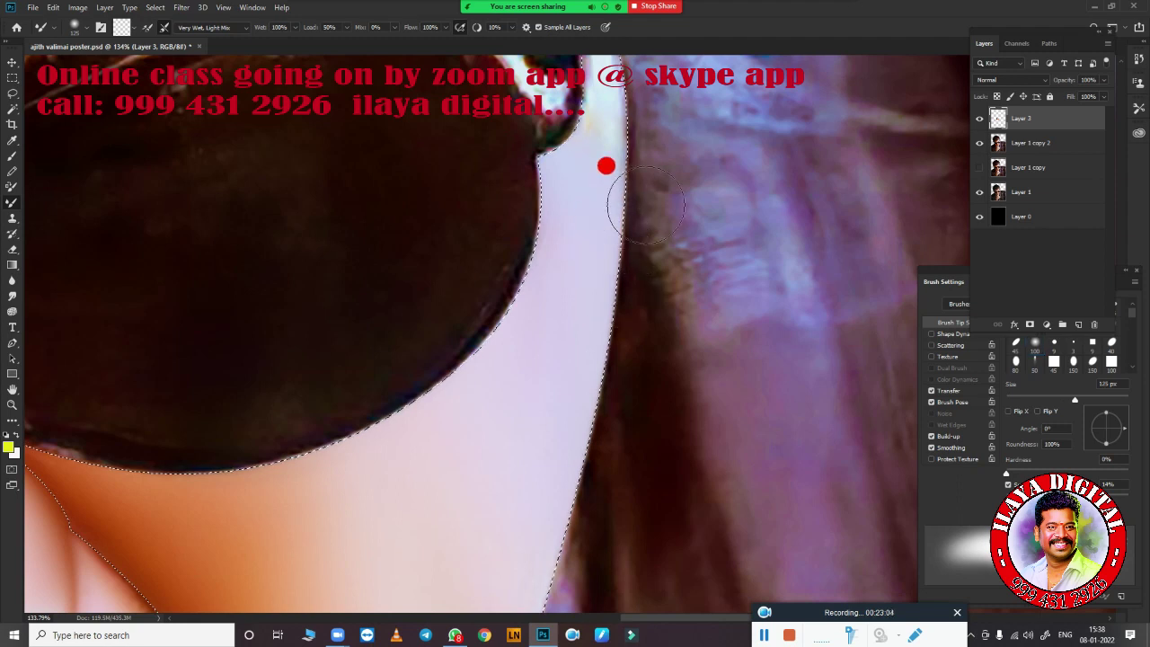
{"action": "scroll", "coordinate": [588, 218], "scroll_direction": "up", "scroll_amount": 4}
{"action": "key", "text": "bracketleft"}
{"action": "mouse_move", "coordinate": [542, 347]}
{"action": "left_mouse_down"}
{"action": "mouse_move", "coordinate": [560, 316]}
{"action": "mouse_move", "coordinate": [549, 206]}
{"action": "mouse_move", "coordinate": [549, 275]}
{"action": "left_mouse_up"}
{"action": "key", "text": "bracketright"}
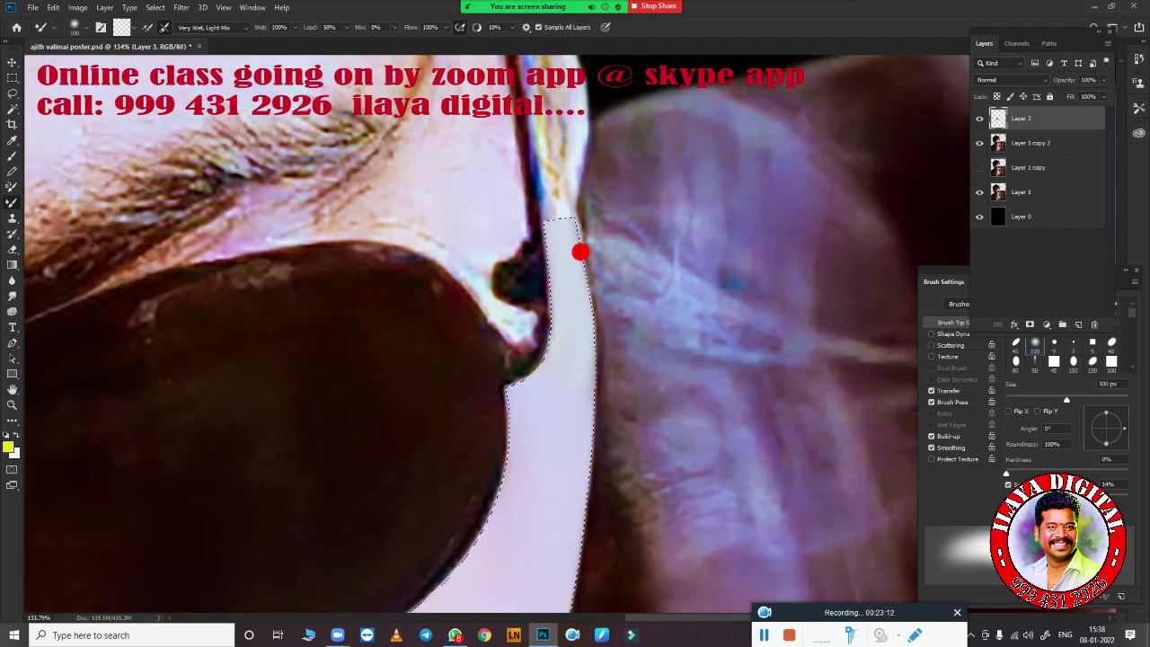
With a smaller brush, smooth the dark lens edge upward, downward and along its contour
{"action": "scroll", "coordinate": [662, 242], "scroll_direction": "down", "scroll_amount": 2}
{"action": "scroll", "coordinate": [586, 326], "scroll_direction": "down", "scroll_amount": 3}
{"action": "scroll", "coordinate": [680, 381], "scroll_direction": "up", "scroll_amount": 3}
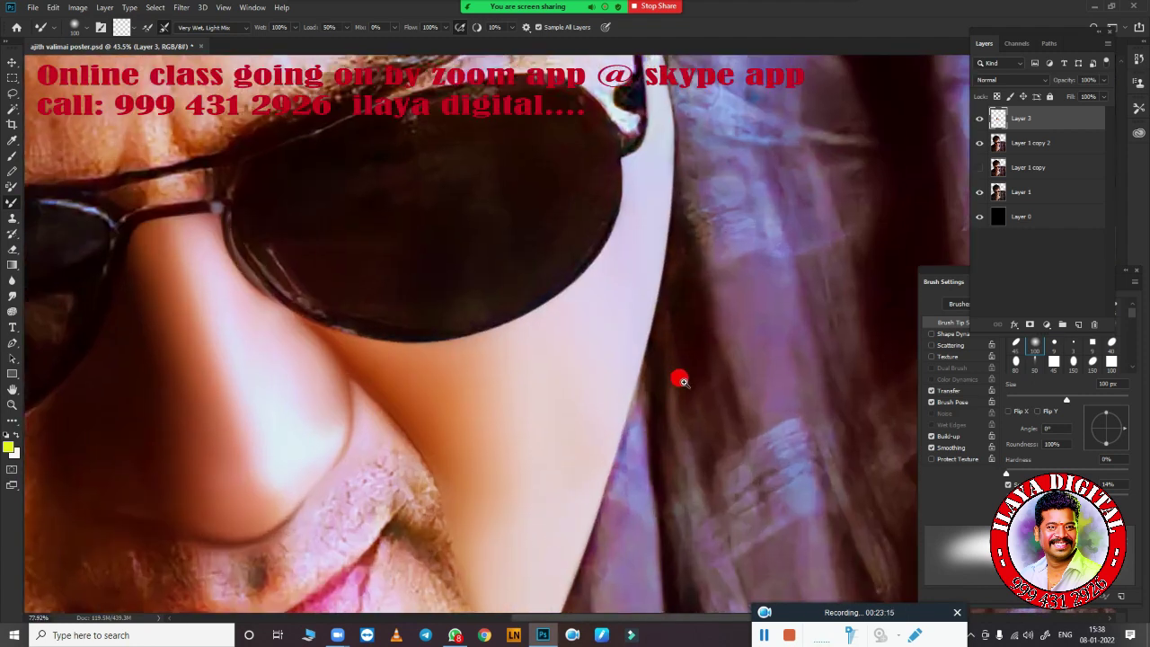
{"action": "scroll", "coordinate": [683, 382], "scroll_direction": "up", "scroll_amount": 2}
{"action": "scroll", "coordinate": [540, 314], "scroll_direction": "up", "scroll_amount": 2}
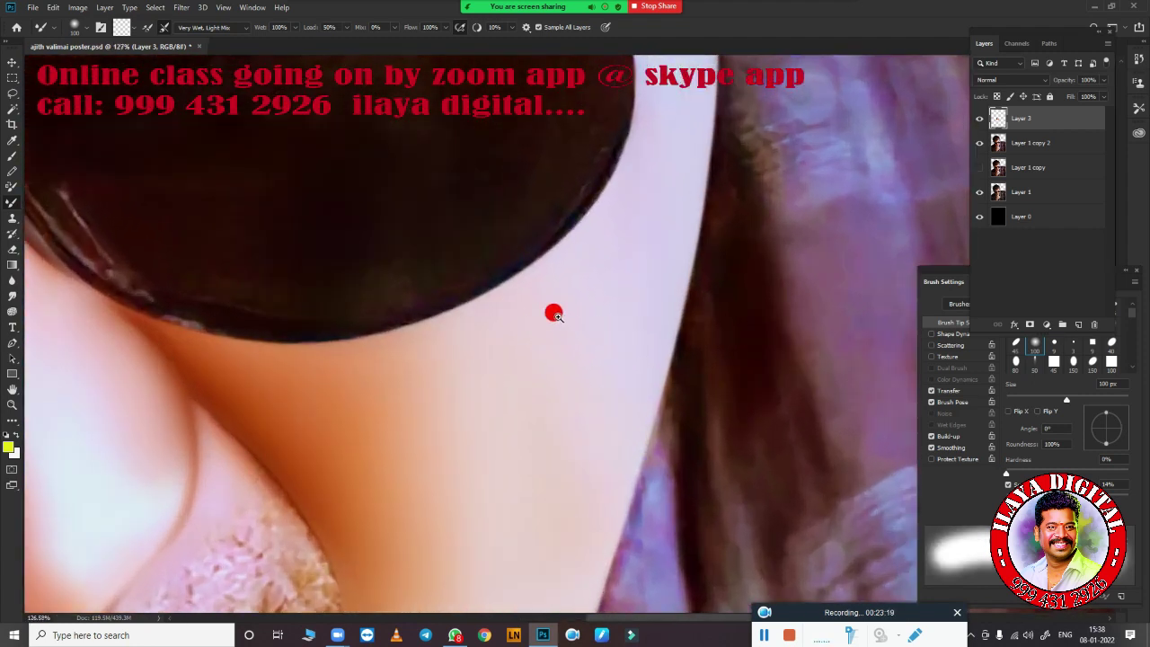
{"action": "scroll", "coordinate": [554, 314], "scroll_direction": "down", "scroll_amount": 2}
{"action": "scroll", "coordinate": [628, 434], "scroll_direction": "up", "scroll_amount": 2}
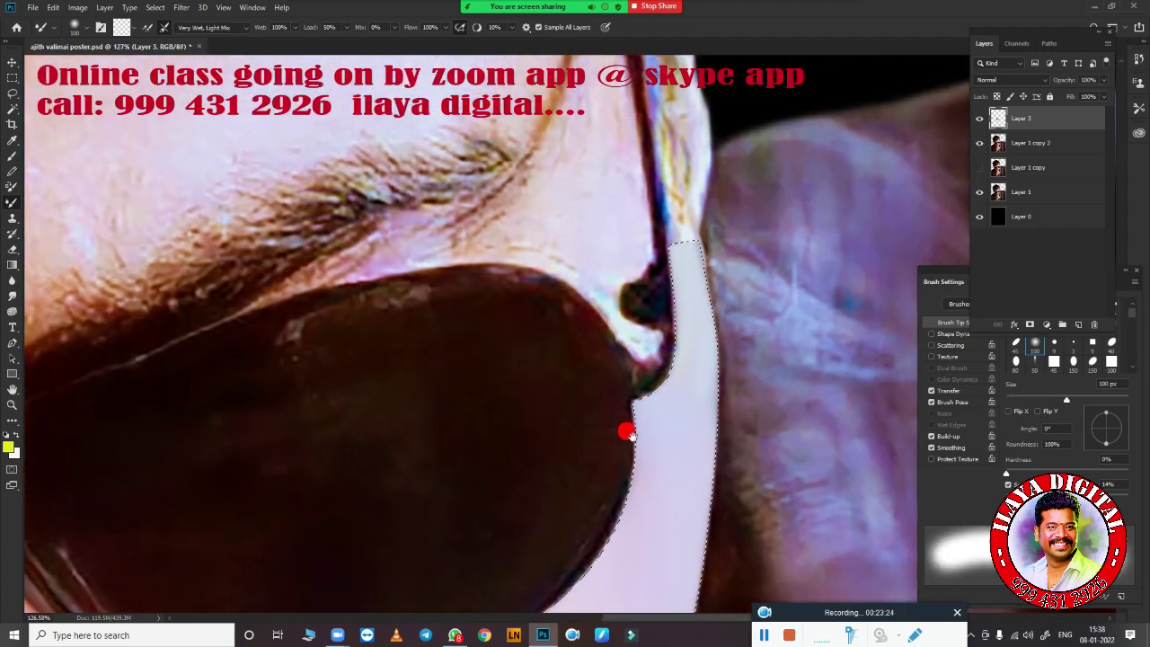
{"action": "scroll", "coordinate": [629, 434], "scroll_direction": "up", "scroll_amount": 2}
{"action": "scroll", "coordinate": [675, 416], "scroll_direction": "up", "scroll_amount": 1}
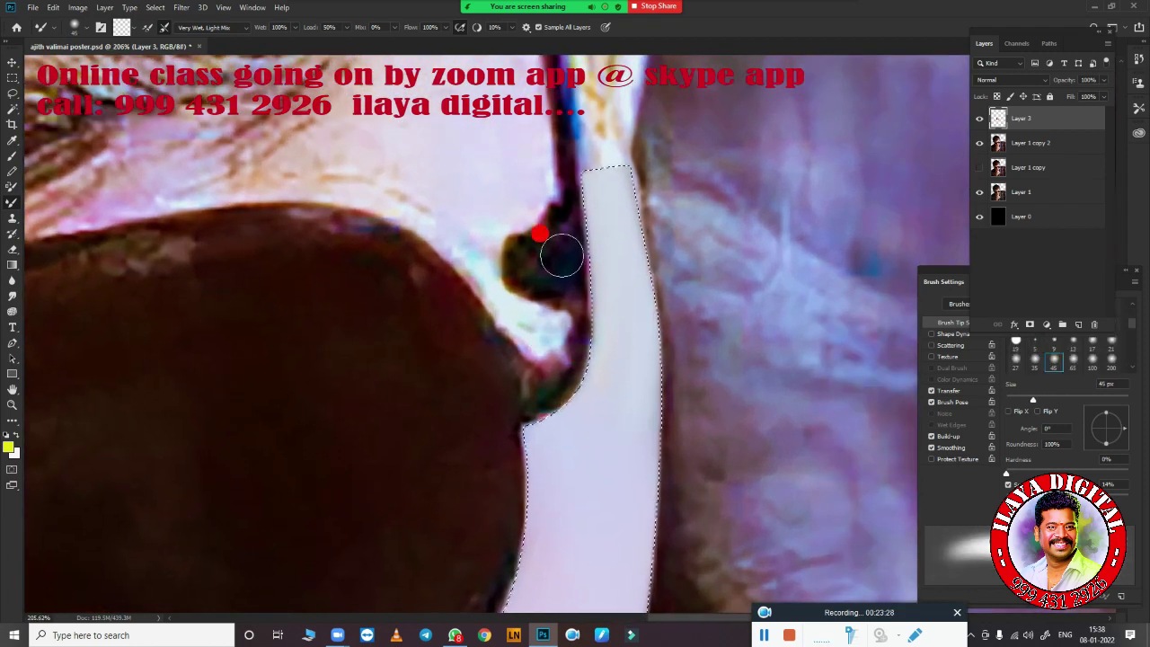
{"action": "key", "text": "bracketleft"}
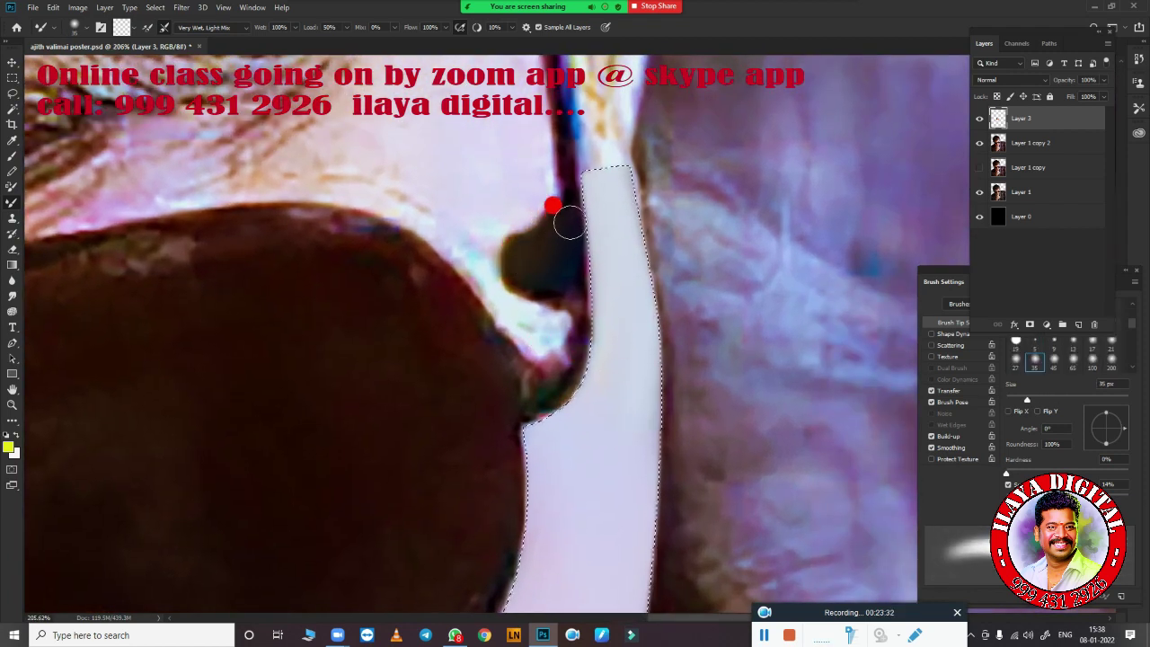
{"action": "key", "text": "bracketleft"}
{"action": "key", "text": "bracketleft"}
{"action": "key", "text": "bracketleft"}
{"action": "mouse_move", "coordinate": [510, 242]}
{"action": "left_mouse_down"}
{"action": "mouse_move", "coordinate": [560, 177]}
{"action": "mouse_move", "coordinate": [555, 264]}
{"action": "mouse_move", "coordinate": [501, 259]}
{"action": "mouse_move", "coordinate": [500, 239]}
{"action": "mouse_move", "coordinate": [542, 283]}
{"action": "left_mouse_up"}
{"action": "key", "text": "bracketright"}
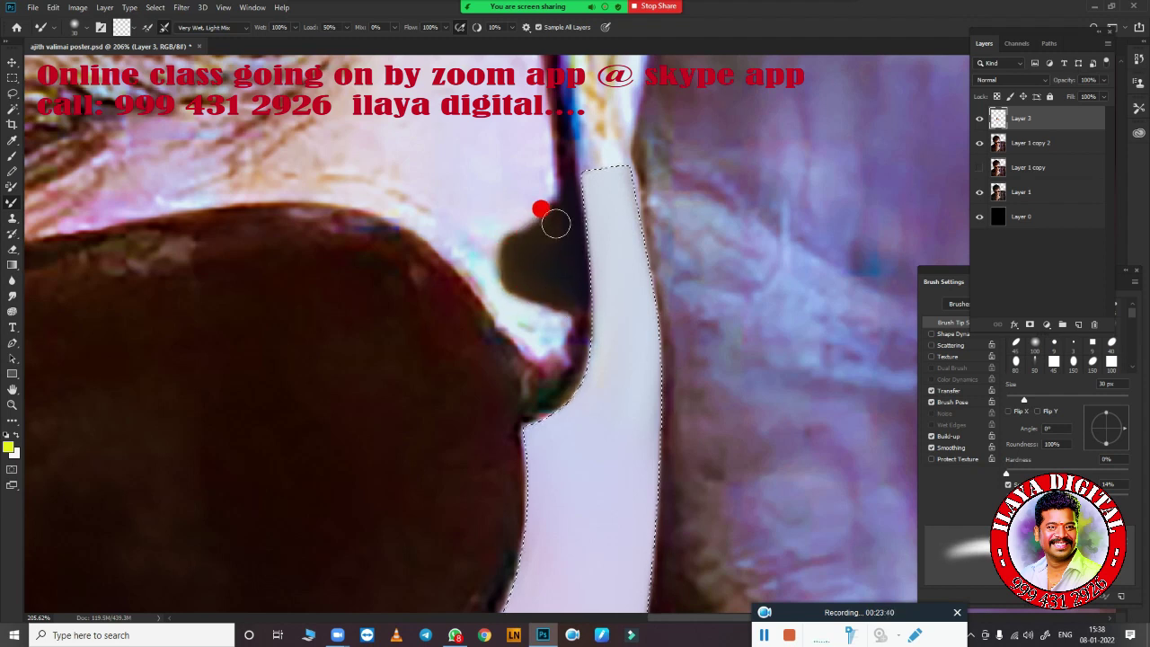
{"action": "left_click_drag", "start_coordinate": [571, 289], "coordinate": [560, 358]}
{"action": "mouse_move", "coordinate": [509, 389]}
{"action": "left_mouse_down"}
{"action": "mouse_move", "coordinate": [552, 368]}
{"action": "mouse_move", "coordinate": [546, 376]}
{"action": "left_mouse_up"}
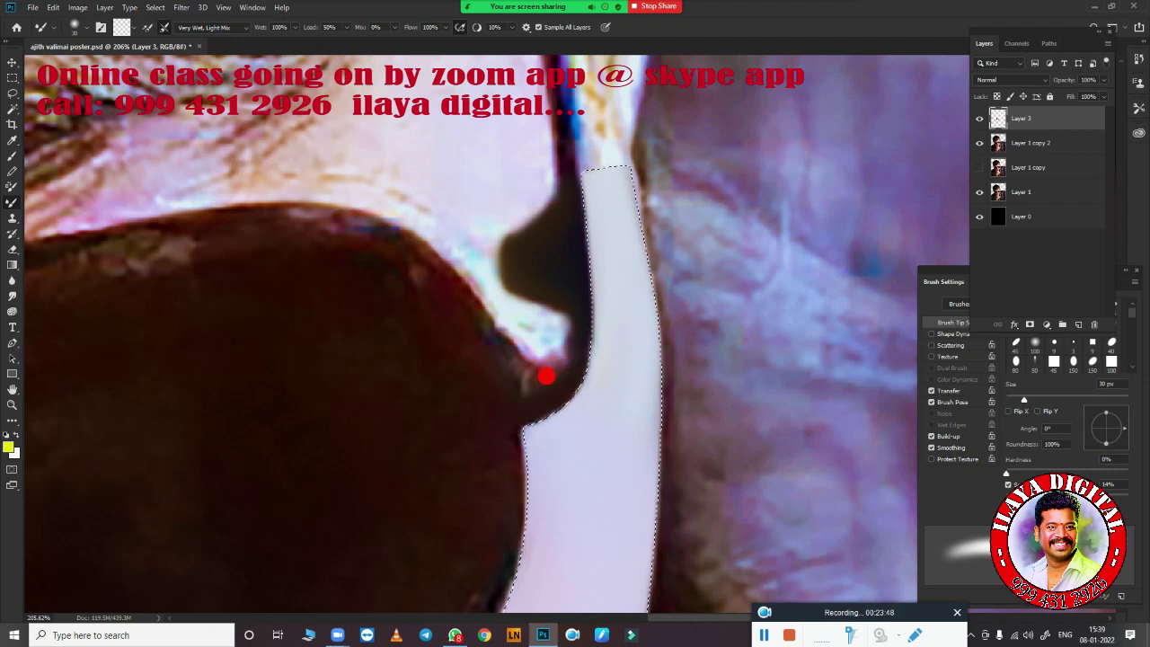
Zoom out and readjust the Mixer Brush size
{"action": "scroll", "coordinate": [527, 501], "scroll_direction": "down", "scroll_amount": 1}
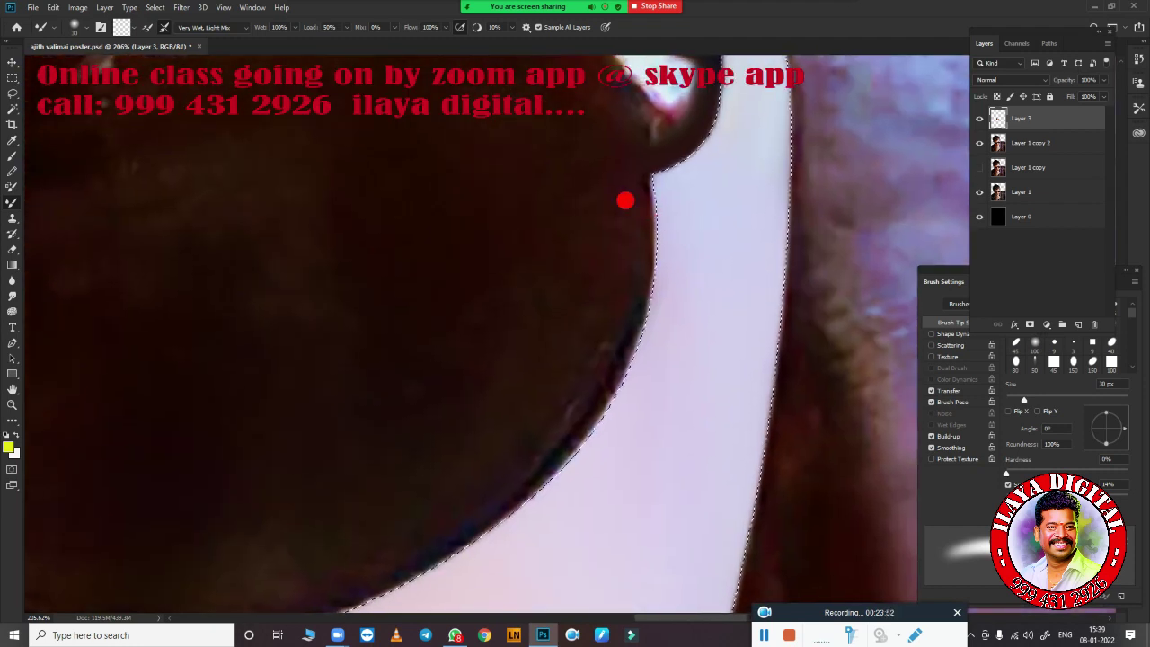
{"action": "scroll", "coordinate": [624, 198], "scroll_direction": "down", "scroll_amount": 1}
{"action": "key", "text": "bracketright"}
{"action": "key", "text": "bracketright"}
{"action": "key", "text": "bracketright"}
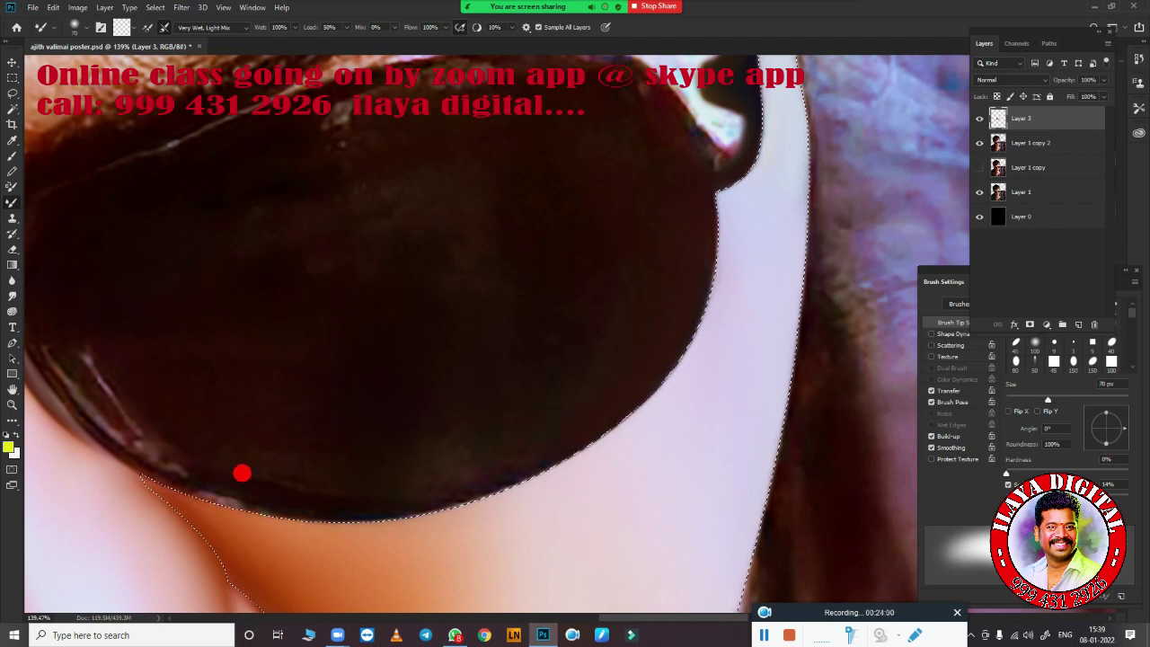
{"action": "key", "text": "bracketleft"}
{"action": "key", "text": "bracketleft"}
{"action": "key", "text": "bracketleft"}
{"action": "key", "text": "bracketright"}
{"action": "key", "text": "bracketright"}
{"action": "key", "text": "bracketright"}
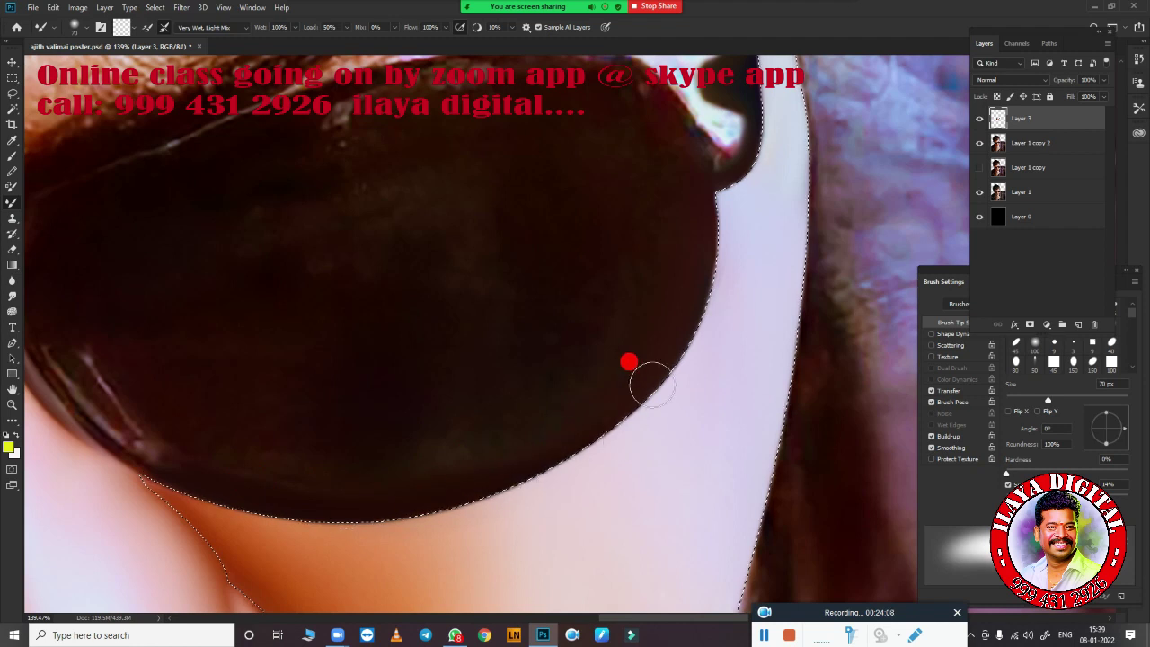
Bring the nose and lip corner into view and reduce the Mixer Brush size
{"action": "scroll", "coordinate": [593, 334], "scroll_direction": "down", "scroll_amount": 3}
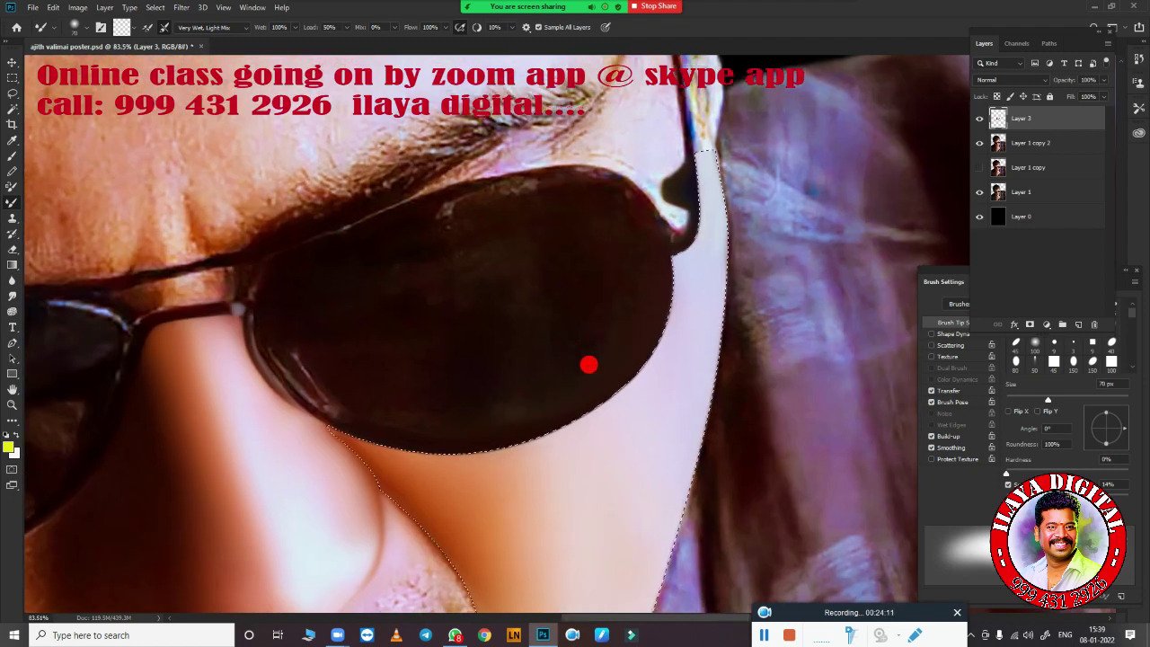
{"action": "left_click_drag", "start_coordinate": [516, 429], "coordinate": [564, 218]}
{"action": "scroll", "coordinate": [555, 334], "scroll_direction": "up", "scroll_amount": 3}
{"action": "scroll", "coordinate": [642, 249], "scroll_direction": "up", "scroll_amount": 1}
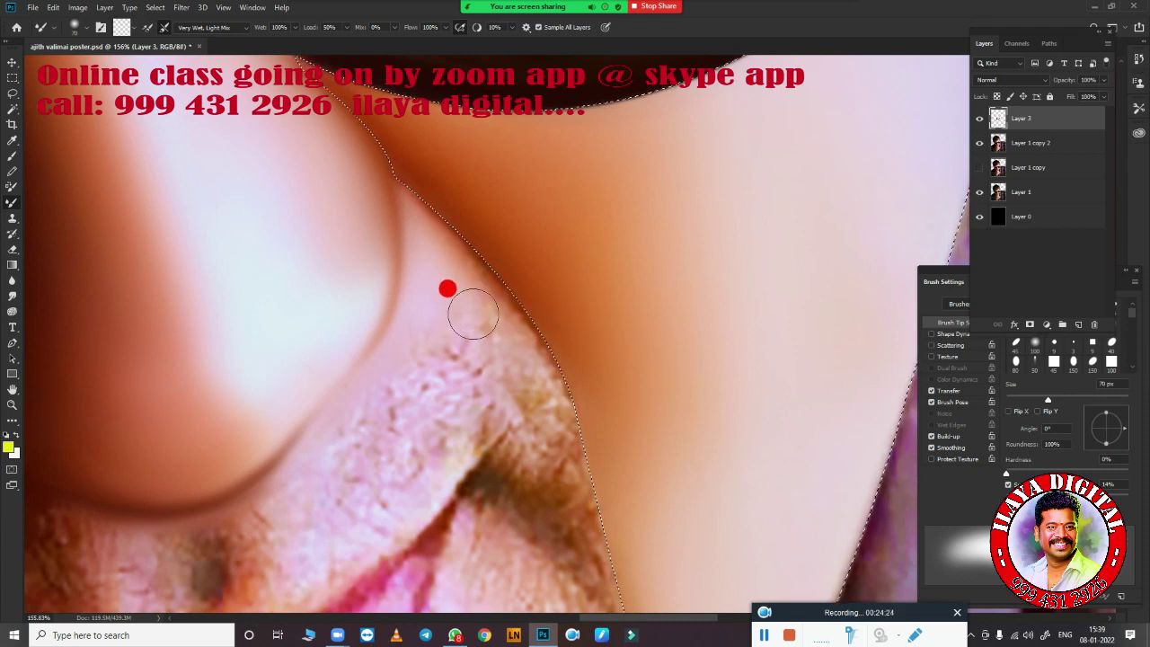
{"action": "key", "text": "bracketleft"}
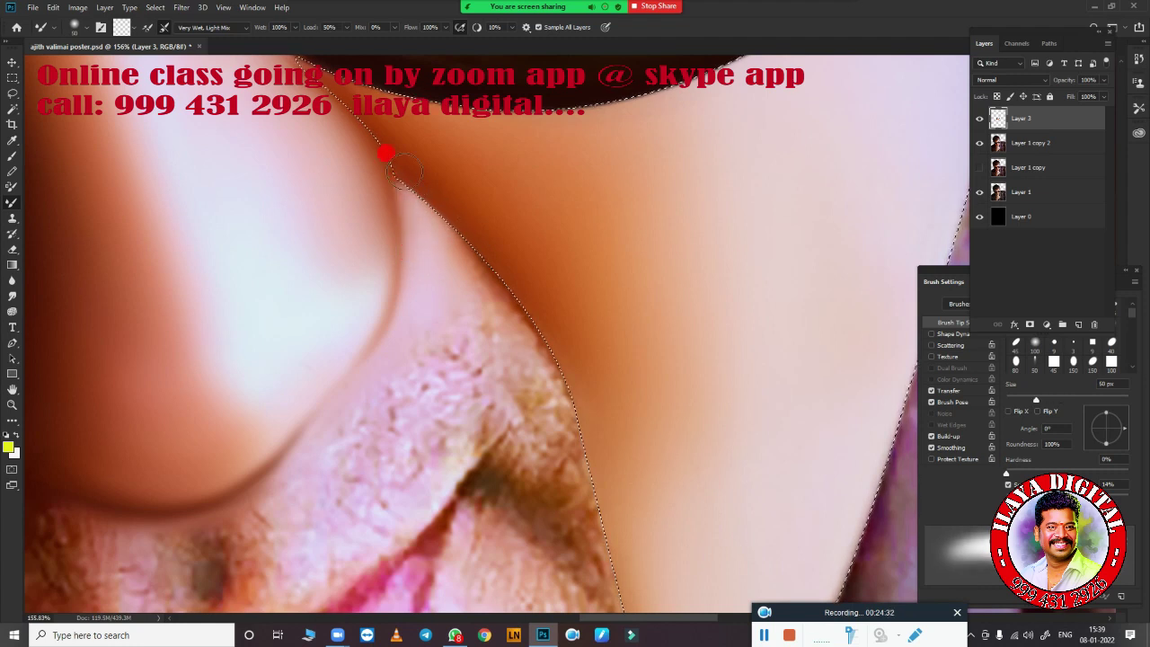
{"action": "key", "text": "bracketright"}
{"action": "key", "text": "bracketright"}
{"action": "key", "text": "bracketright"}
{"action": "key", "text": "bracketleft"}
{"action": "key", "text": "bracketleft"}
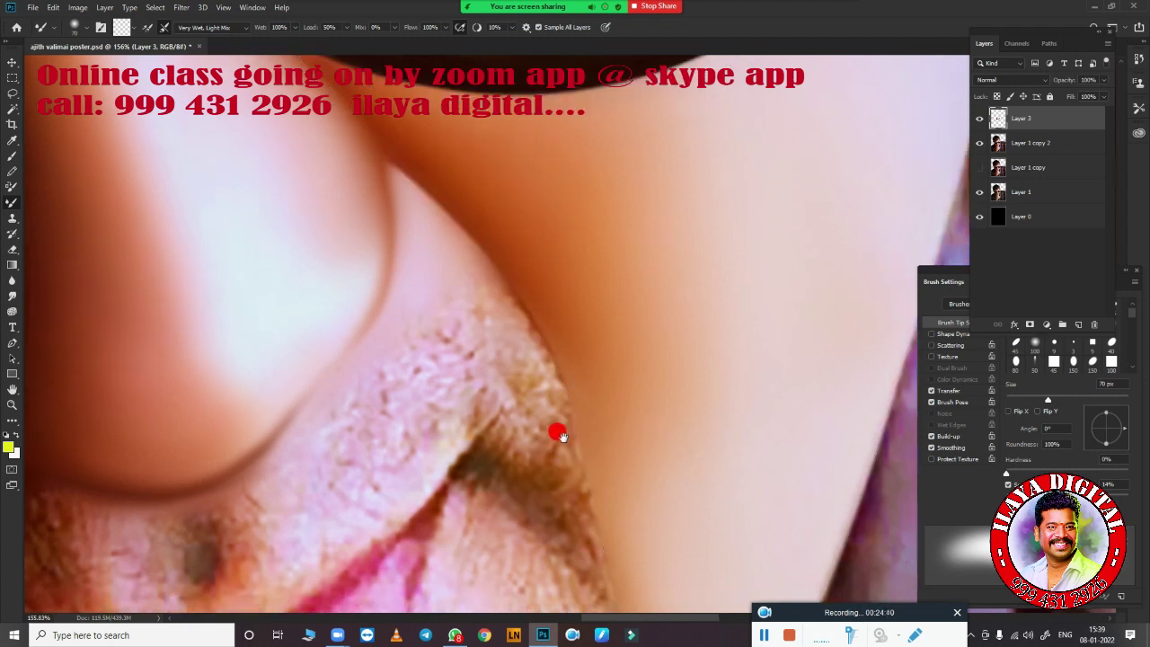
{"action": "left_click_drag", "start_coordinate": [561, 445], "coordinate": [525, 339]}
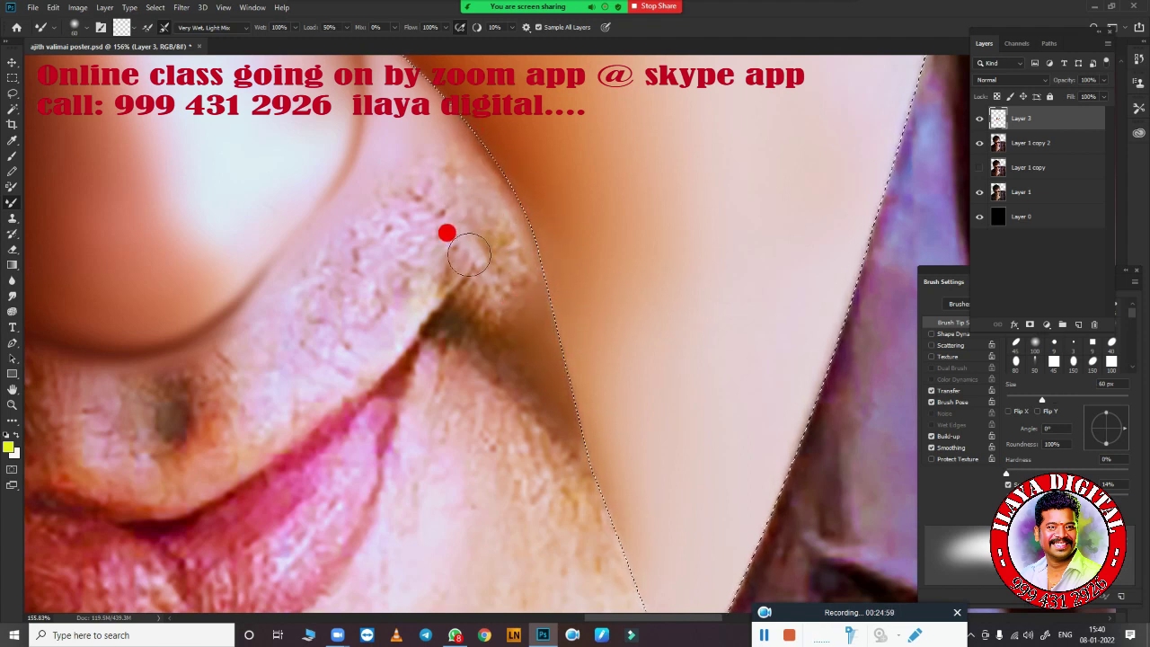
Blend the skin along the nose edge and crease beside the lip corner
{"action": "left_click_drag", "start_coordinate": [446, 207], "coordinate": [464, 216]}
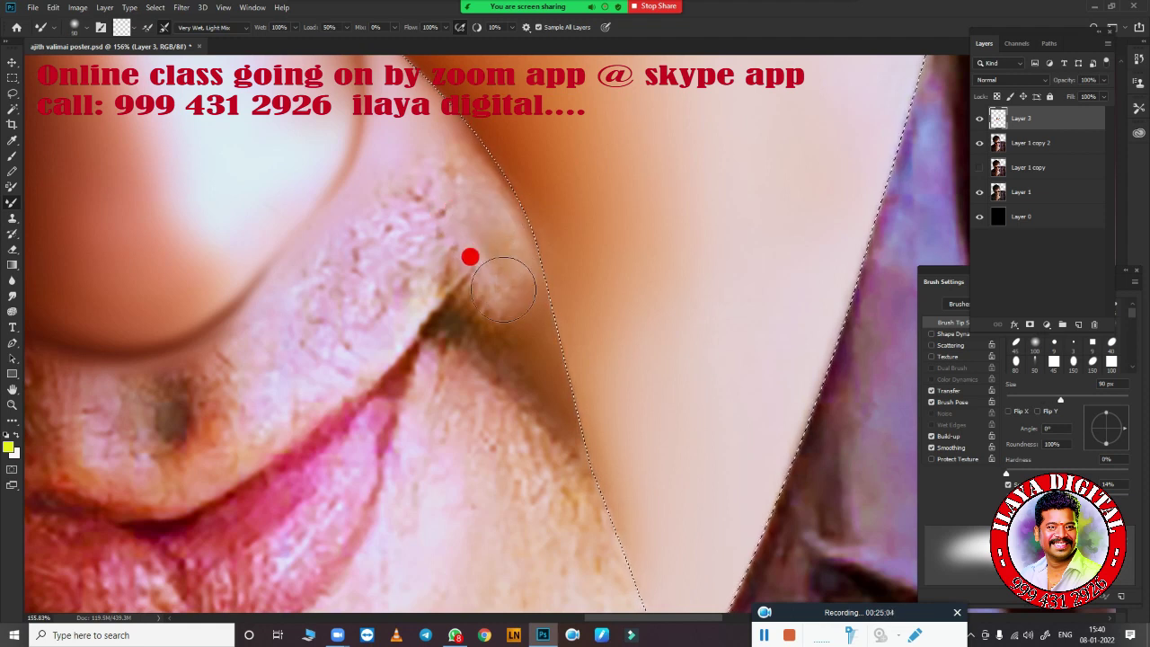
{"action": "mouse_move", "coordinate": [499, 252]}
{"action": "left_mouse_down"}
{"action": "mouse_move", "coordinate": [462, 185]}
{"action": "mouse_move", "coordinate": [419, 198]}
{"action": "mouse_move", "coordinate": [437, 246]}
{"action": "mouse_move", "coordinate": [523, 317]}
{"action": "mouse_move", "coordinate": [509, 262]}
{"action": "left_mouse_up"}
{"action": "mouse_move", "coordinate": [483, 178]}
{"action": "left_mouse_down"}
{"action": "mouse_move", "coordinate": [422, 174]}
{"action": "mouse_move", "coordinate": [432, 160]}
{"action": "left_mouse_up"}
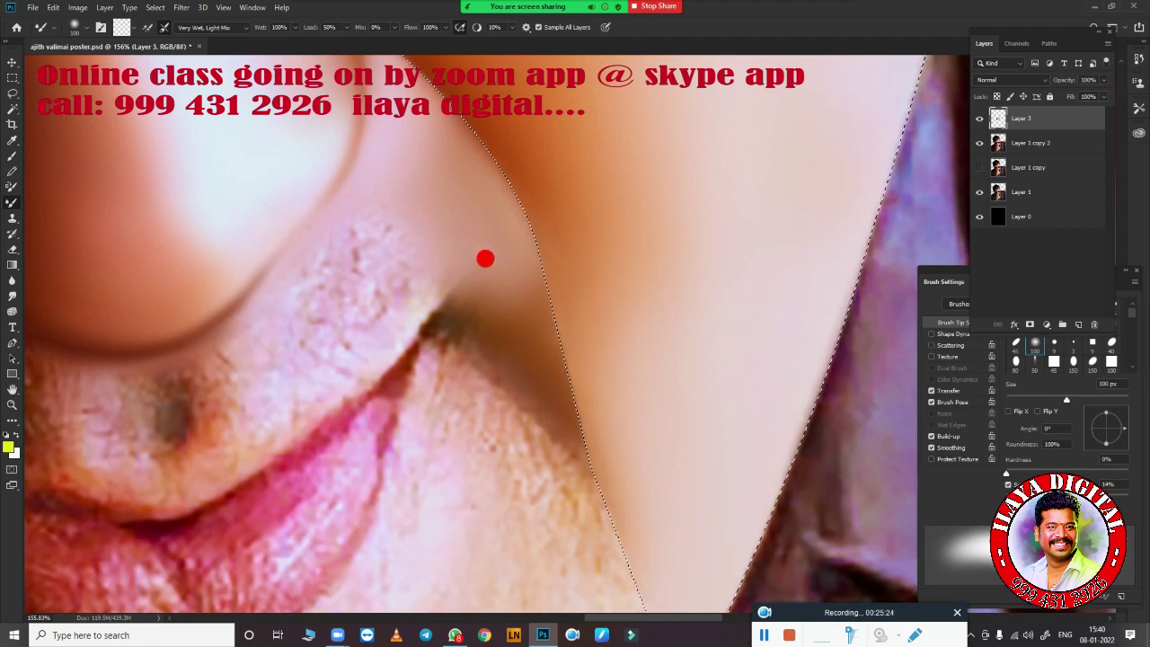
{"action": "left_click_drag", "start_coordinate": [501, 284], "coordinate": [512, 253]}
Deselect the face-edge selection
{"action": "scroll", "coordinate": [483, 293], "scroll_direction": "down", "scroll_amount": 5}
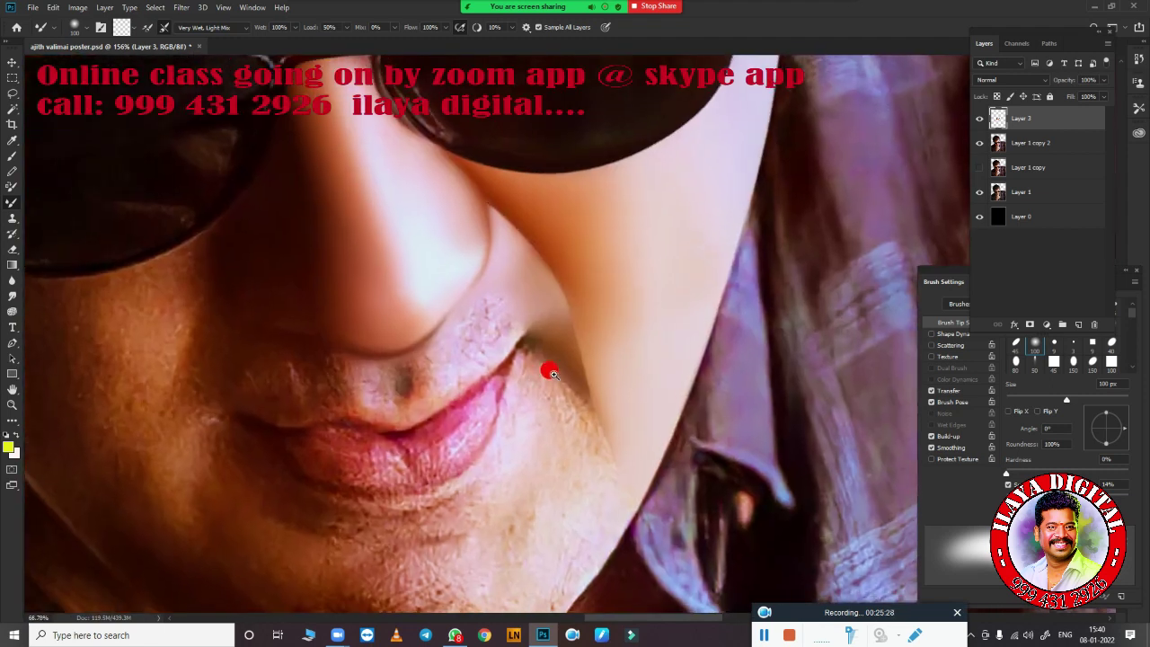
{"action": "scroll", "coordinate": [573, 293], "scroll_direction": "down", "scroll_amount": 2}
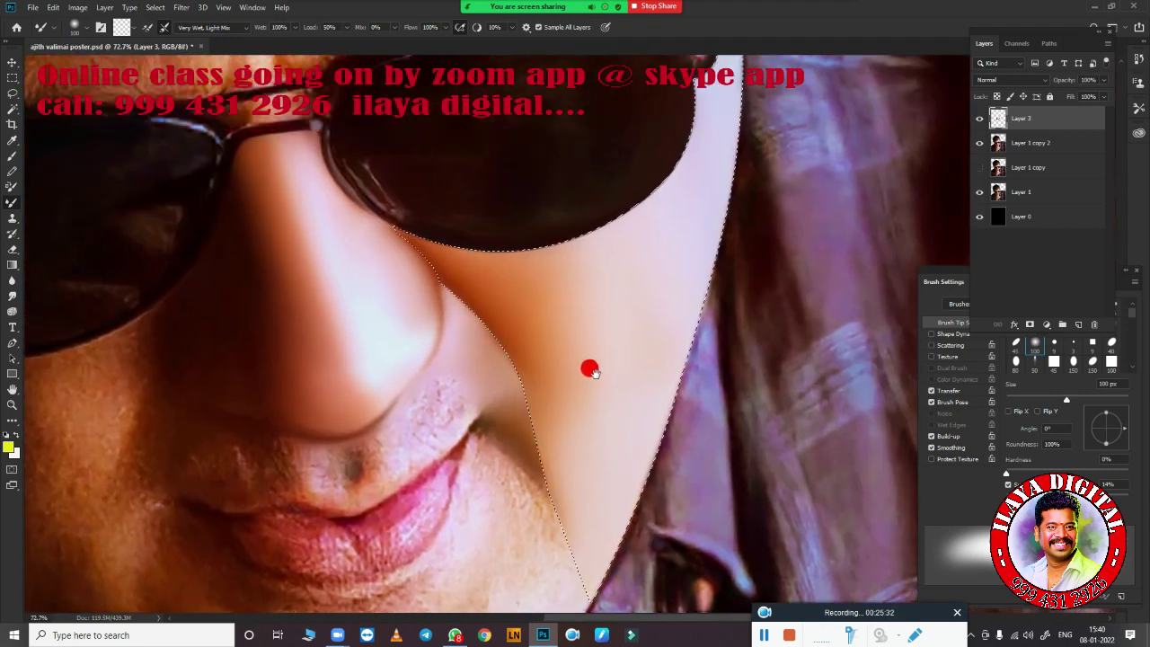
{"action": "key", "text": "ctrl+d"}
{"action": "scroll", "coordinate": [619, 341], "scroll_direction": "up", "scroll_amount": 3}
{"action": "scroll", "coordinate": [647, 390], "scroll_direction": "up", "scroll_amount": 3}
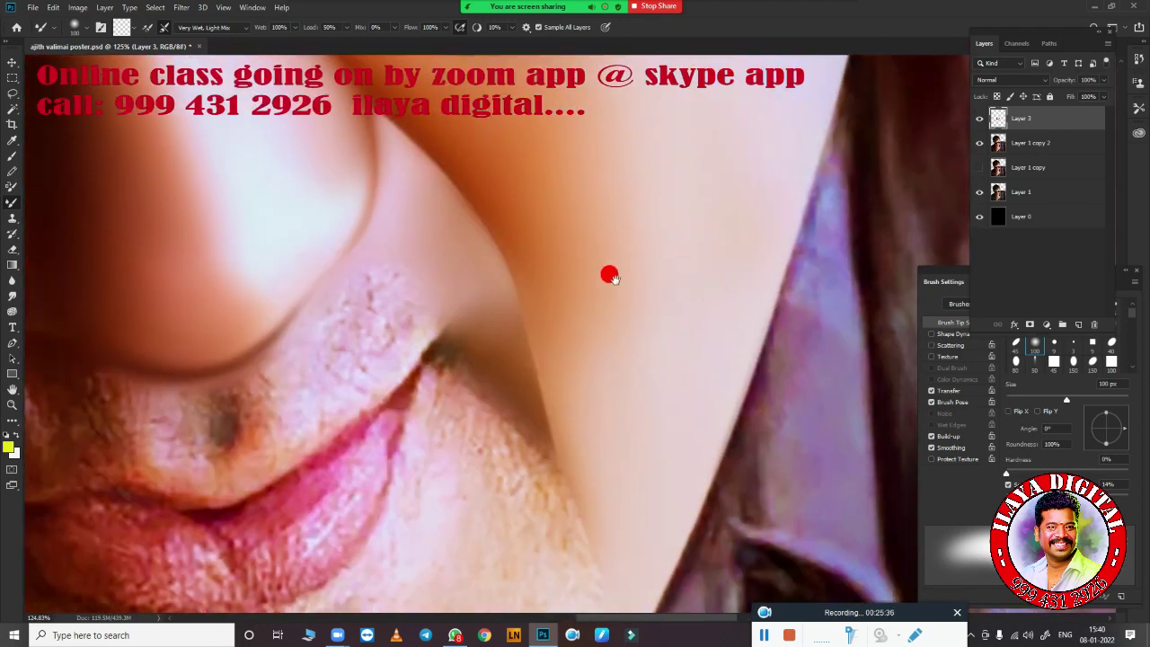
{"action": "scroll", "coordinate": [608, 272], "scroll_direction": "down", "scroll_amount": 4}
{"action": "scroll", "coordinate": [563, 329], "scroll_direction": "up", "scroll_amount": 3}
{"action": "scroll", "coordinate": [556, 357], "scroll_direction": "up", "scroll_amount": 2}
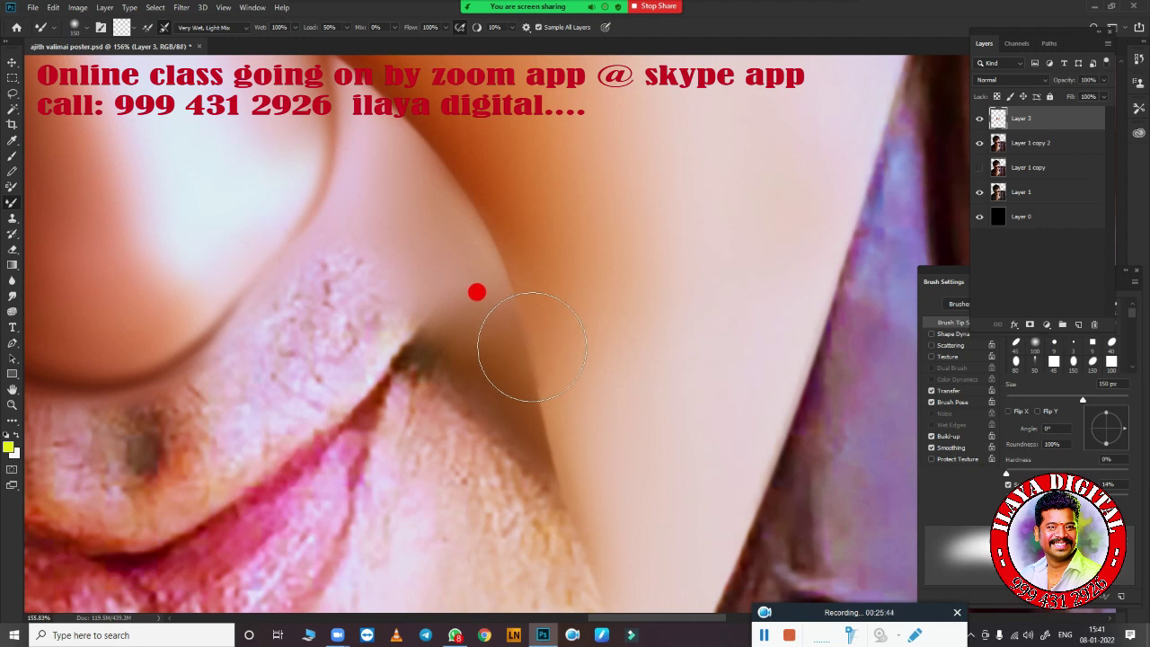
At 40 px, blend the cheek edge beside the nose down toward the lip
{"action": "key", "text": "bracketright"}
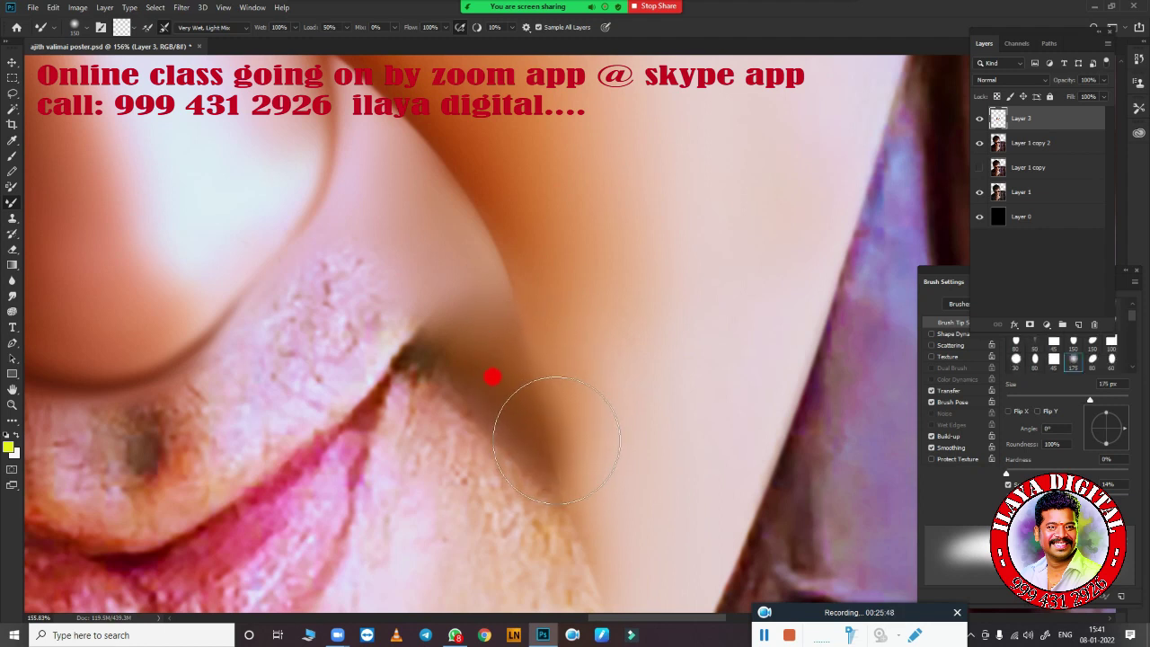
{"action": "scroll", "coordinate": [602, 395], "scroll_direction": "down", "scroll_amount": 5}
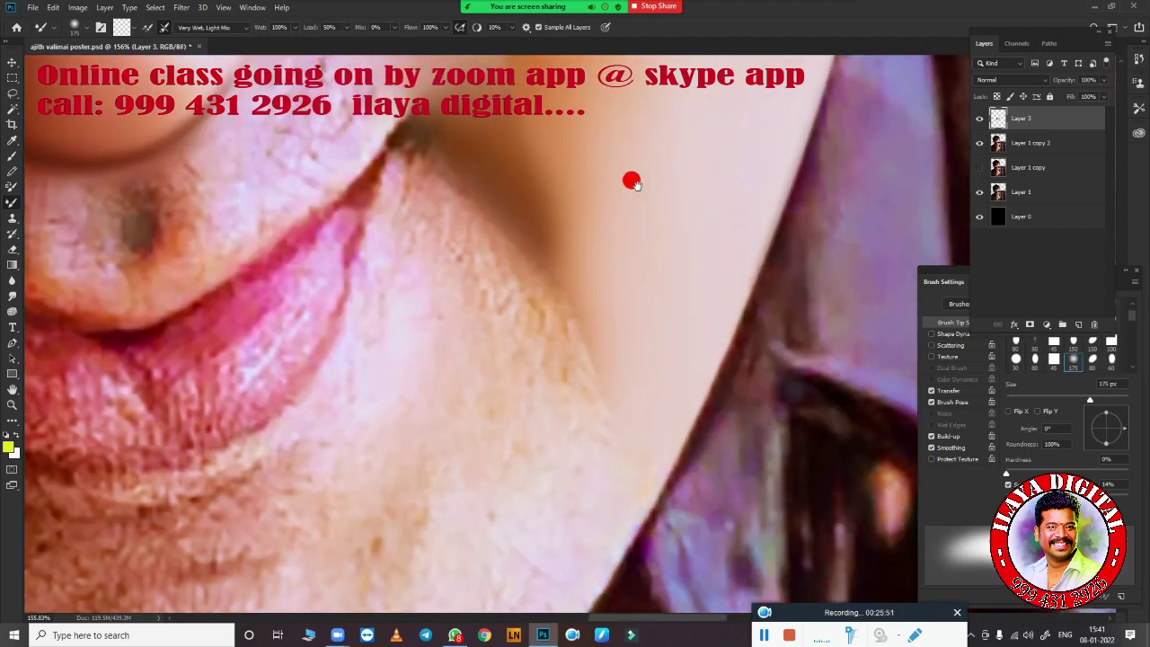
{"action": "scroll", "coordinate": [632, 181], "scroll_direction": "up", "scroll_amount": 6}
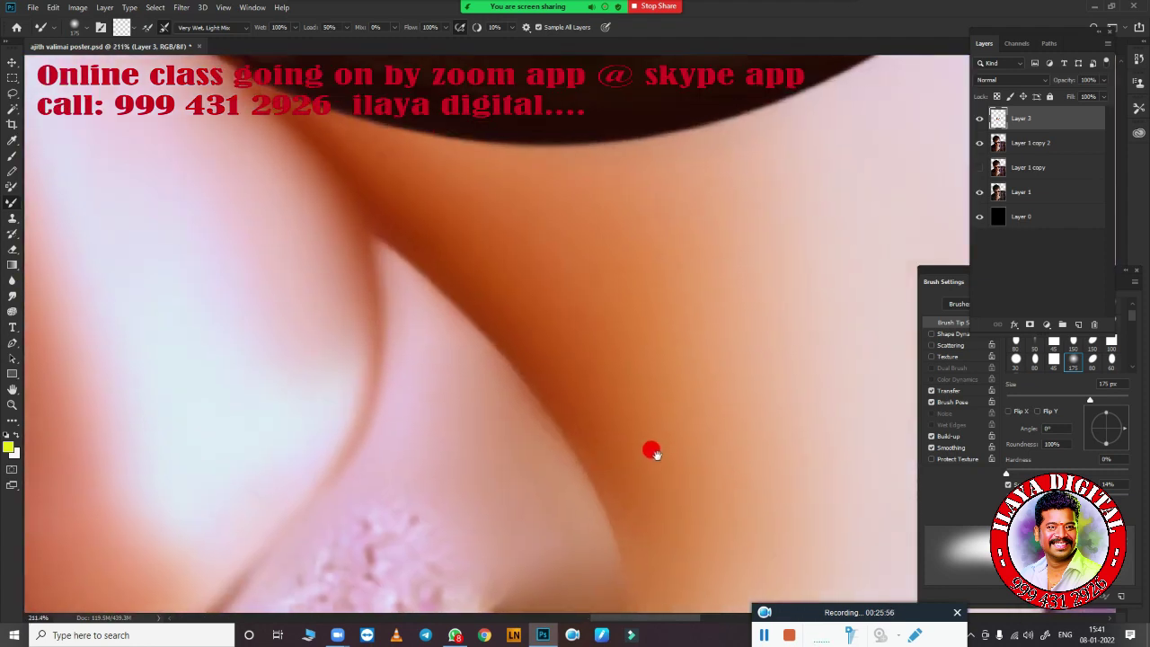
{"action": "scroll", "coordinate": [656, 449], "scroll_direction": "down", "scroll_amount": 5}
{"action": "scroll", "coordinate": [480, 309], "scroll_direction": "up", "scroll_amount": 5}
{"action": "key", "text": "bracketleft"}
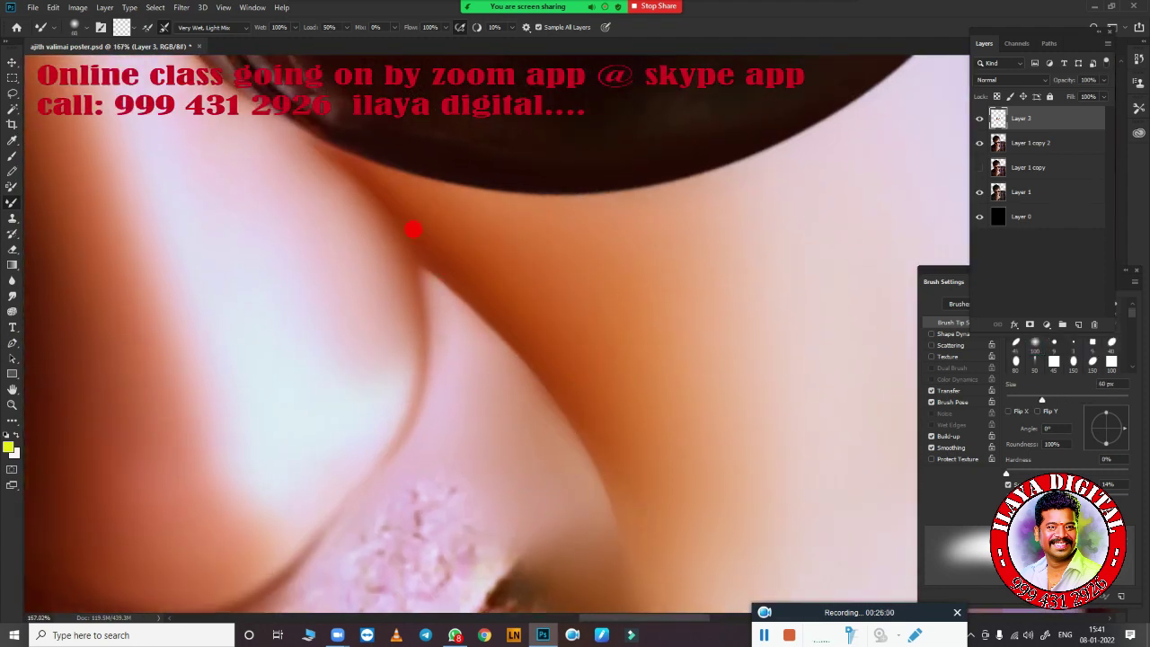
{"action": "key", "text": "bracketleft"}
{"action": "key", "text": "bracketleft"}
{"action": "left_click_drag", "start_coordinate": [412, 308], "coordinate": [410, 397]}
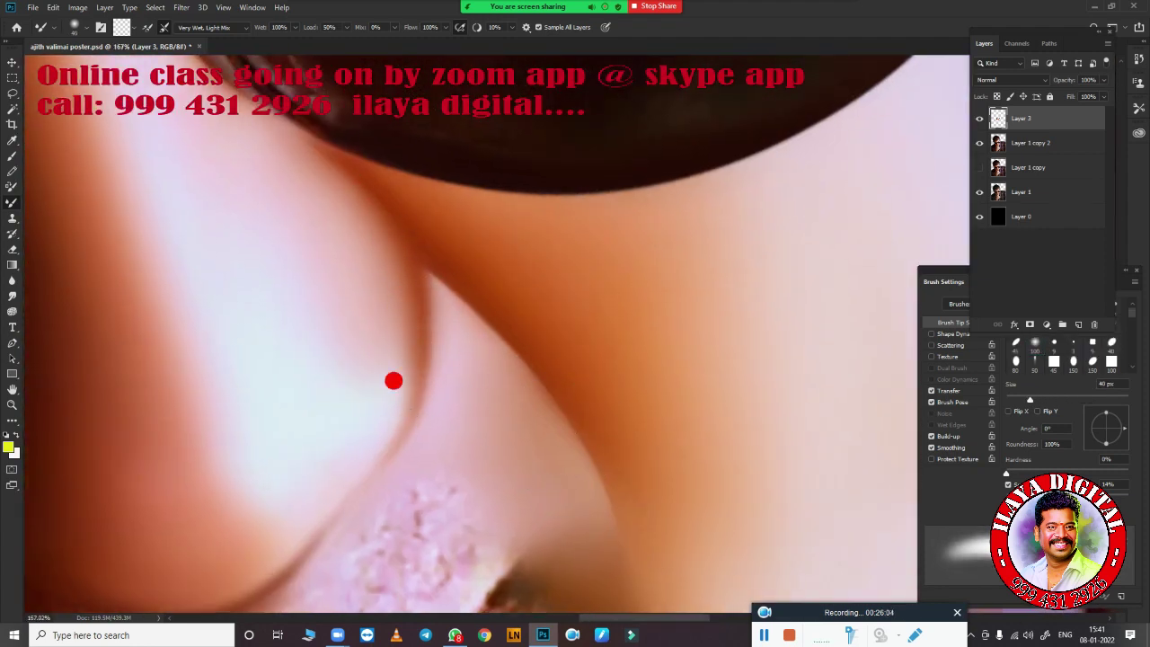
{"action": "left_click_drag", "start_coordinate": [400, 326], "coordinate": [384, 407]}
{"action": "left_click_drag", "start_coordinate": [457, 285], "coordinate": [512, 356]}
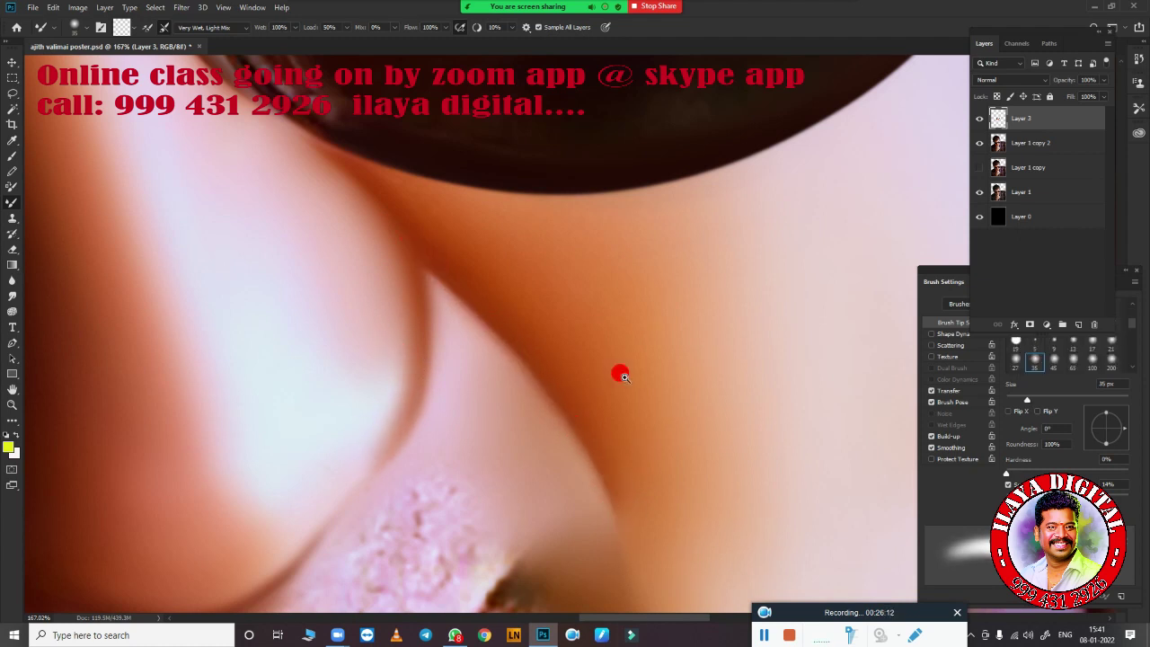
Erase the smoothing above the lip corner to restore skin texture
{"action": "scroll", "coordinate": [624, 377], "scroll_direction": "down", "scroll_amount": 5}
{"action": "scroll", "coordinate": [709, 386], "scroll_direction": "up", "scroll_amount": 5}
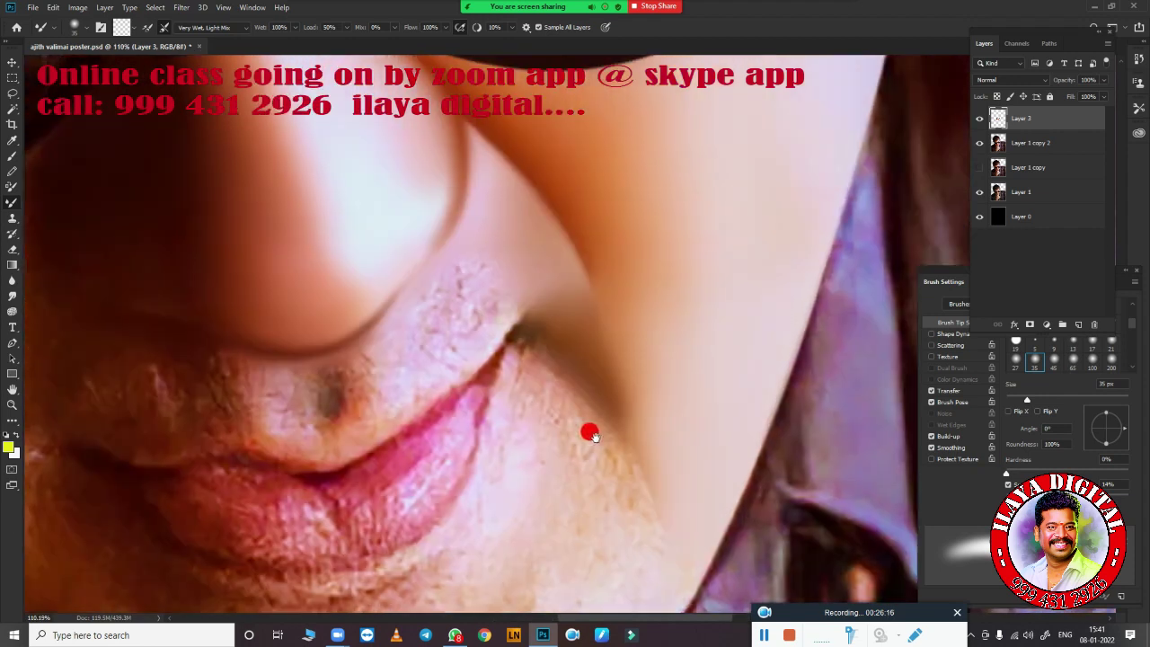
{"action": "key", "text": "e"}
{"action": "mouse_move", "coordinate": [474, 270]}
{"action": "left_mouse_down"}
{"action": "mouse_move", "coordinate": [494, 234]}
{"action": "mouse_move", "coordinate": [537, 378]}
{"action": "left_mouse_up"}
{"action": "scroll", "coordinate": [560, 394], "scroll_direction": "down", "scroll_amount": 2}
{"action": "scroll", "coordinate": [566, 442], "scroll_direction": "up", "scroll_amount": 2}
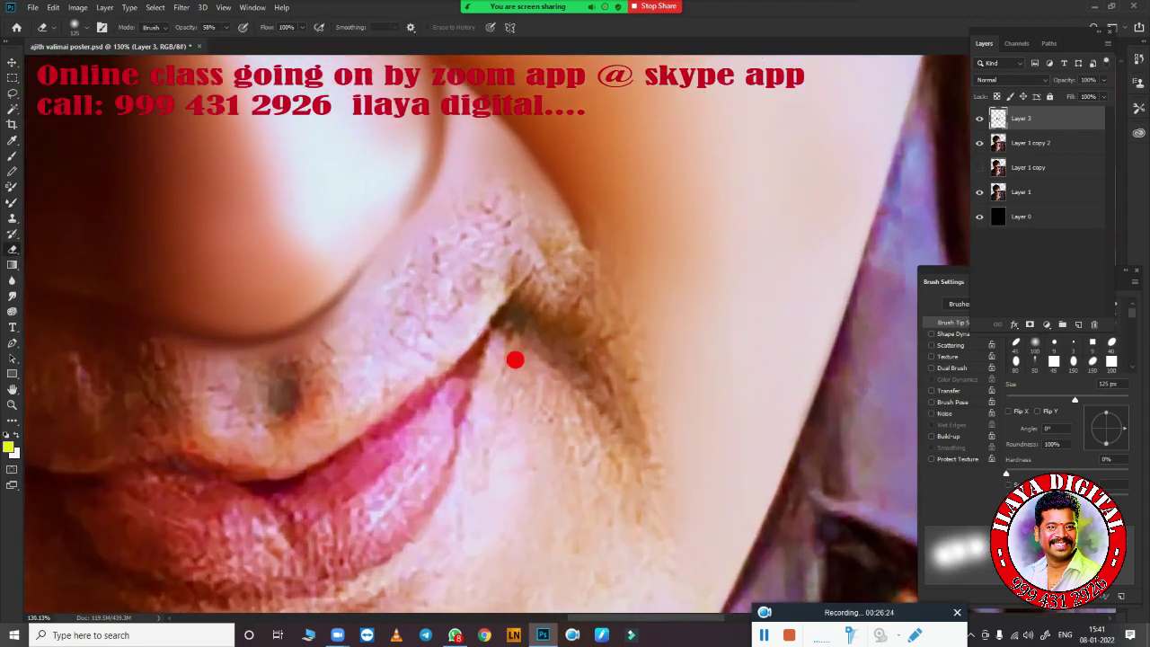
{"action": "scroll", "coordinate": [514, 359], "scroll_direction": "down", "scroll_amount": 2}
{"action": "scroll", "coordinate": [474, 396], "scroll_direction": "down", "scroll_amount": 3}
{"action": "scroll", "coordinate": [441, 390], "scroll_direction": "up", "scroll_amount": 3}
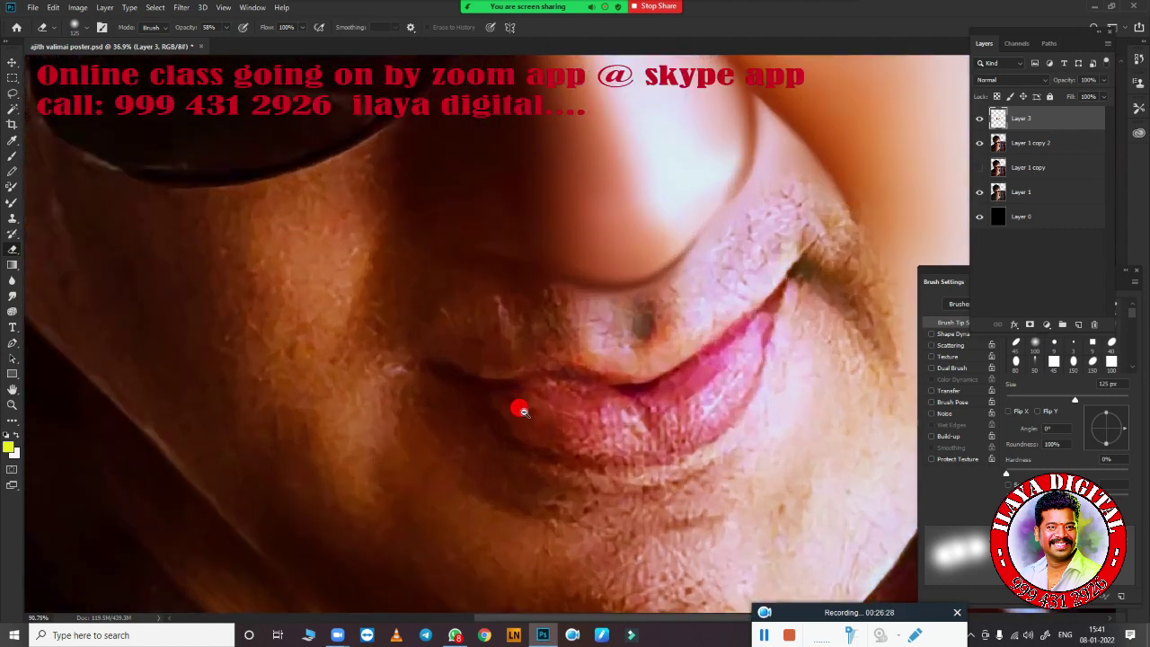
{"action": "scroll", "coordinate": [521, 404], "scroll_direction": "down", "scroll_amount": 3}
{"action": "scroll", "coordinate": [465, 404], "scroll_direction": "up", "scroll_amount": 1}
{"action": "scroll", "coordinate": [527, 379], "scroll_direction": "up", "scroll_amount": 3}
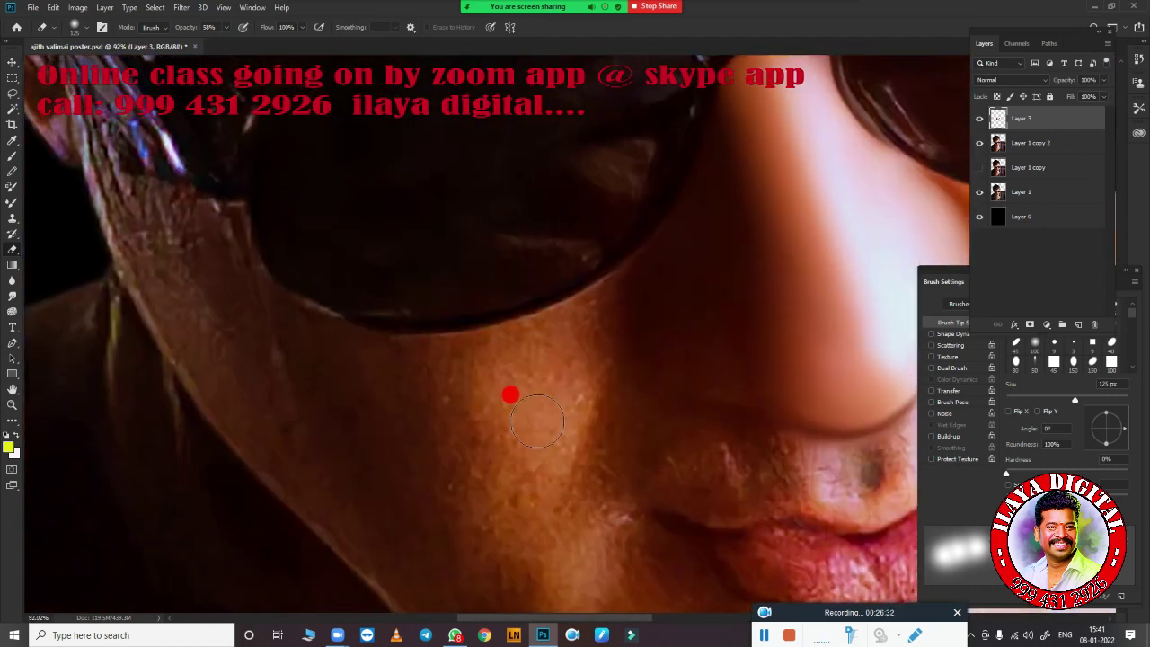
Start a pen path along the bottom and left side of the sunglass lens
{"action": "key", "text": "p"}
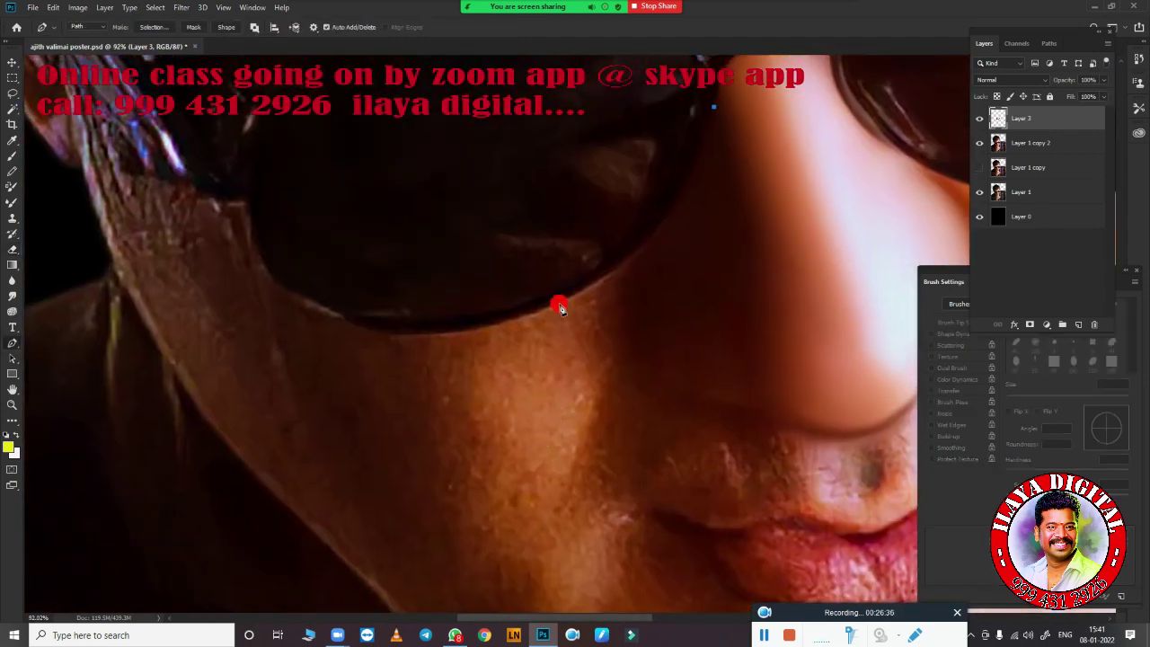
{"action": "left_click_drag", "start_coordinate": [558, 304], "coordinate": [438, 353]}
{"action": "left_click_drag", "start_coordinate": [311, 310], "coordinate": [195, 254]}
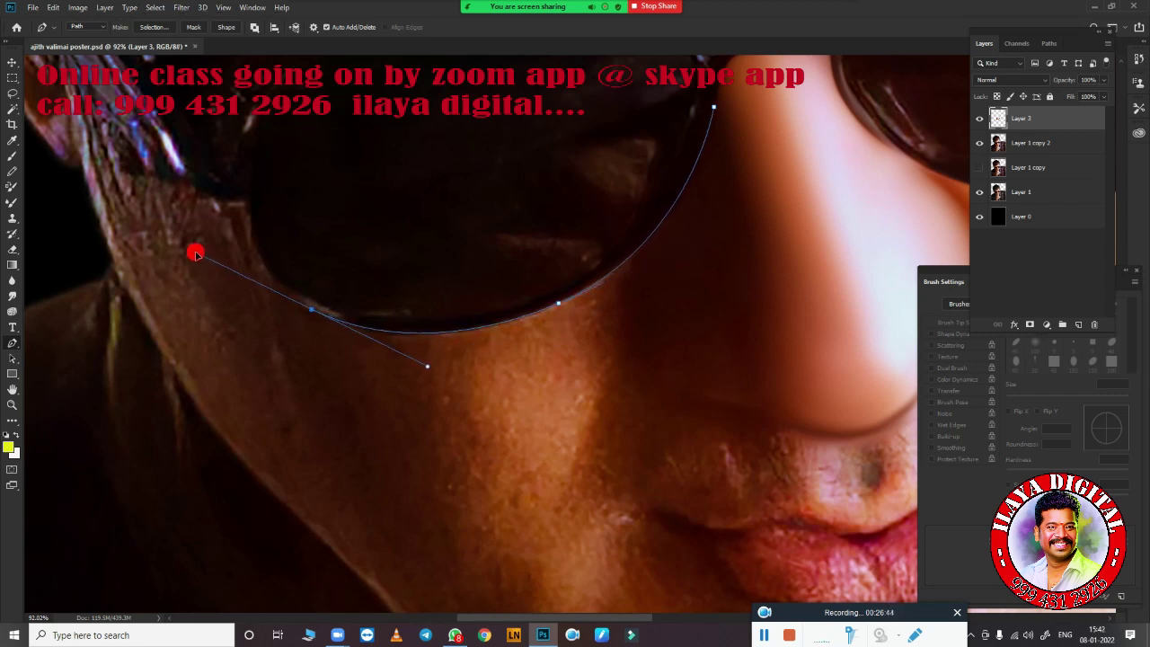
{"action": "left_click_drag", "start_coordinate": [248, 203], "coordinate": [246, 138]}
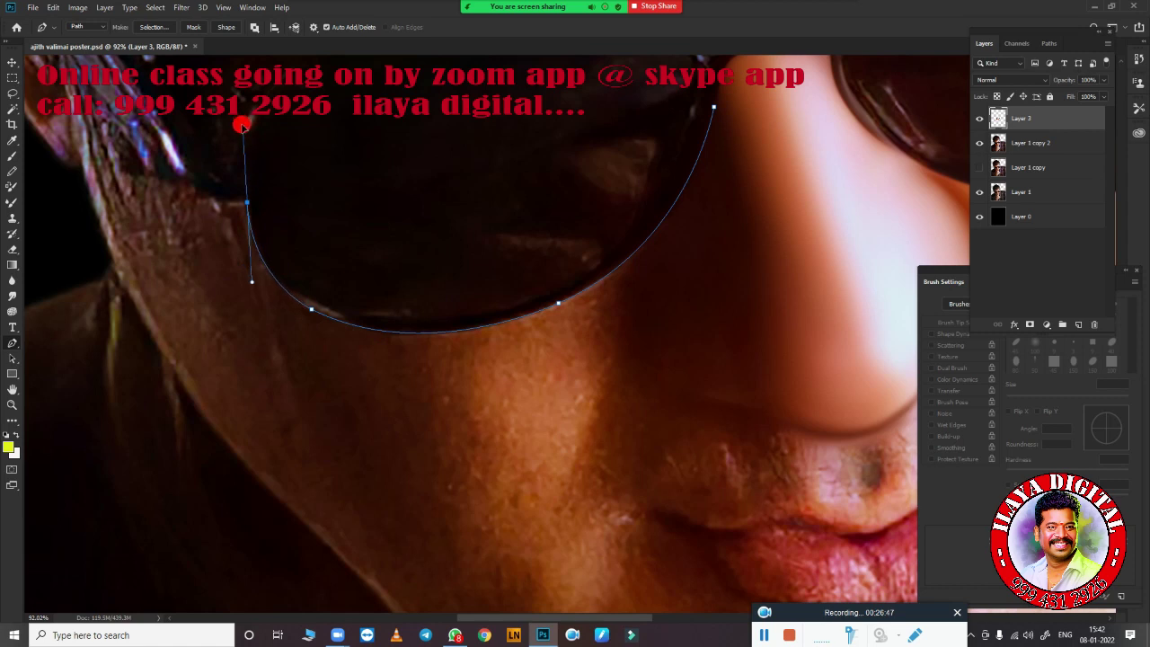
Curve the path down along the left cheek toward the chin and hand
{"action": "scroll", "coordinate": [220, 325], "scroll_direction": "down", "scroll_amount": 3}
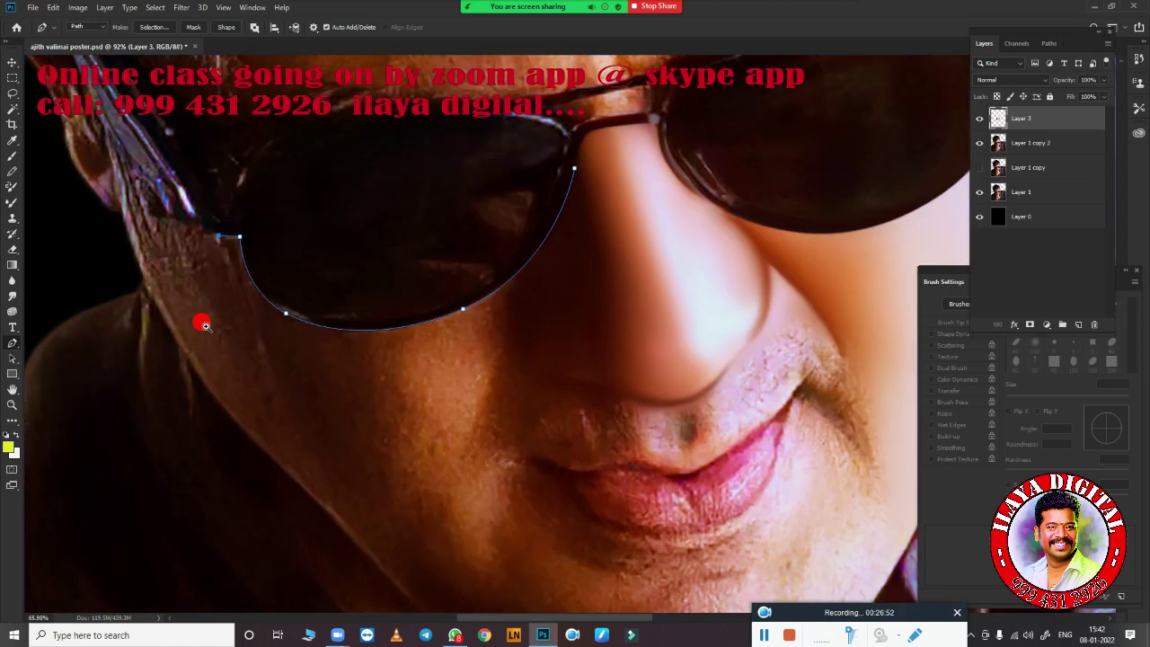
{"action": "scroll", "coordinate": [222, 310], "scroll_direction": "down", "scroll_amount": 2}
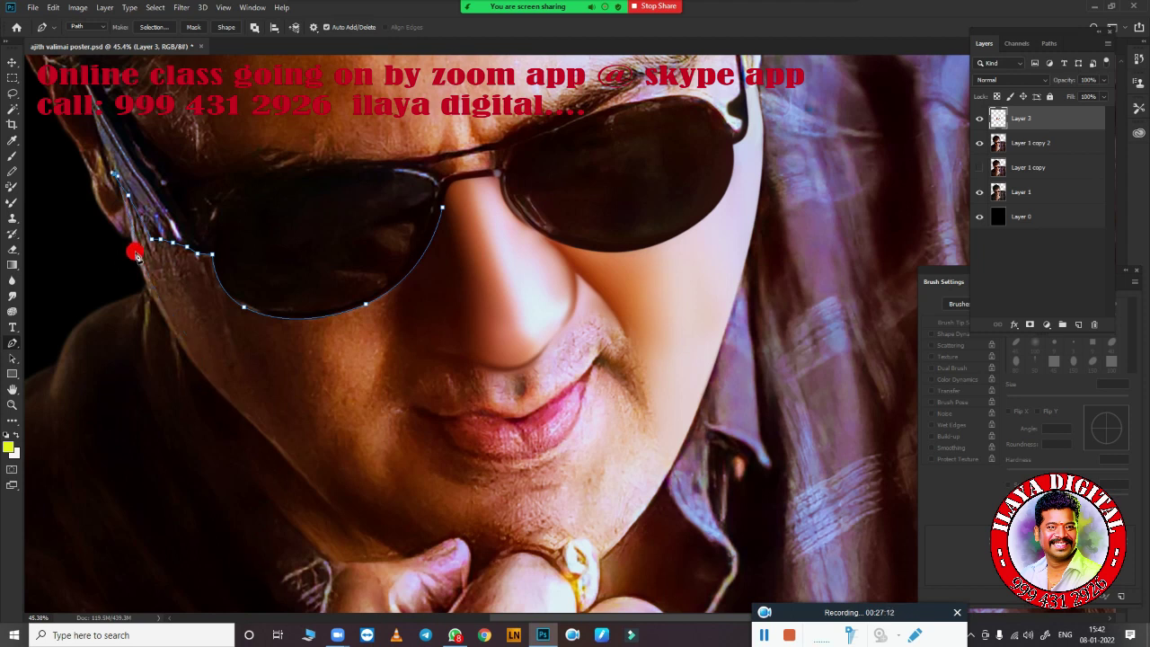
{"action": "scroll", "coordinate": [197, 296], "scroll_direction": "up", "scroll_amount": 2}
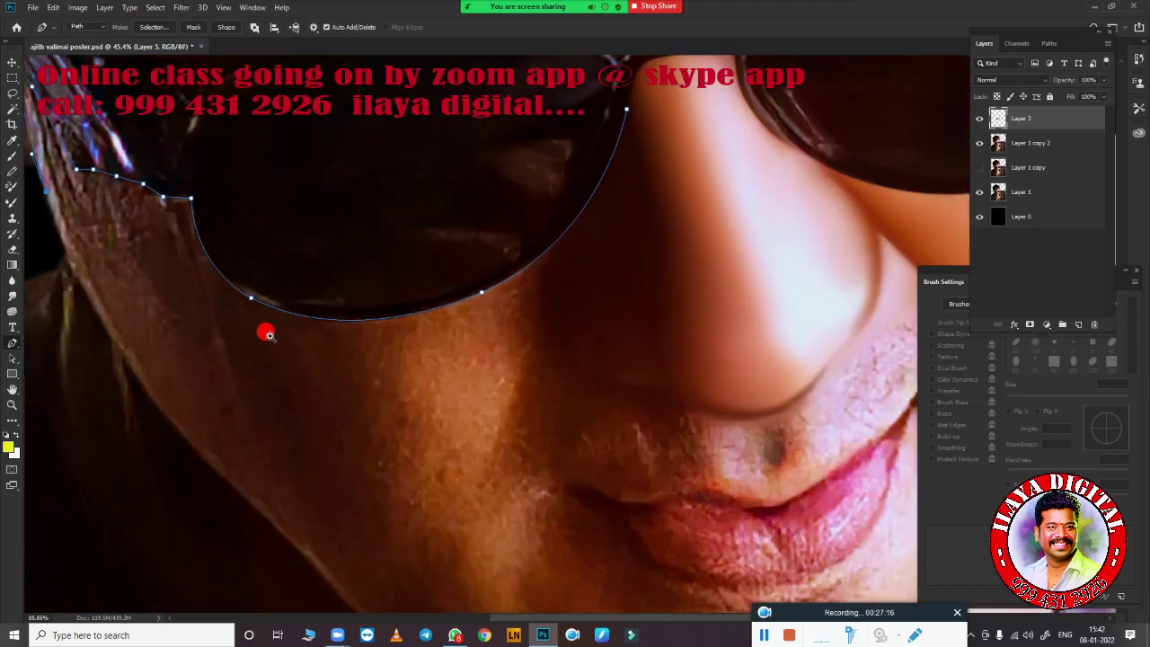
{"action": "scroll", "coordinate": [359, 329], "scroll_direction": "down", "scroll_amount": 3}
{"action": "scroll", "coordinate": [454, 369], "scroll_direction": "up", "scroll_amount": 2}
{"action": "left_click_drag", "start_coordinate": [471, 386], "coordinate": [547, 461]}
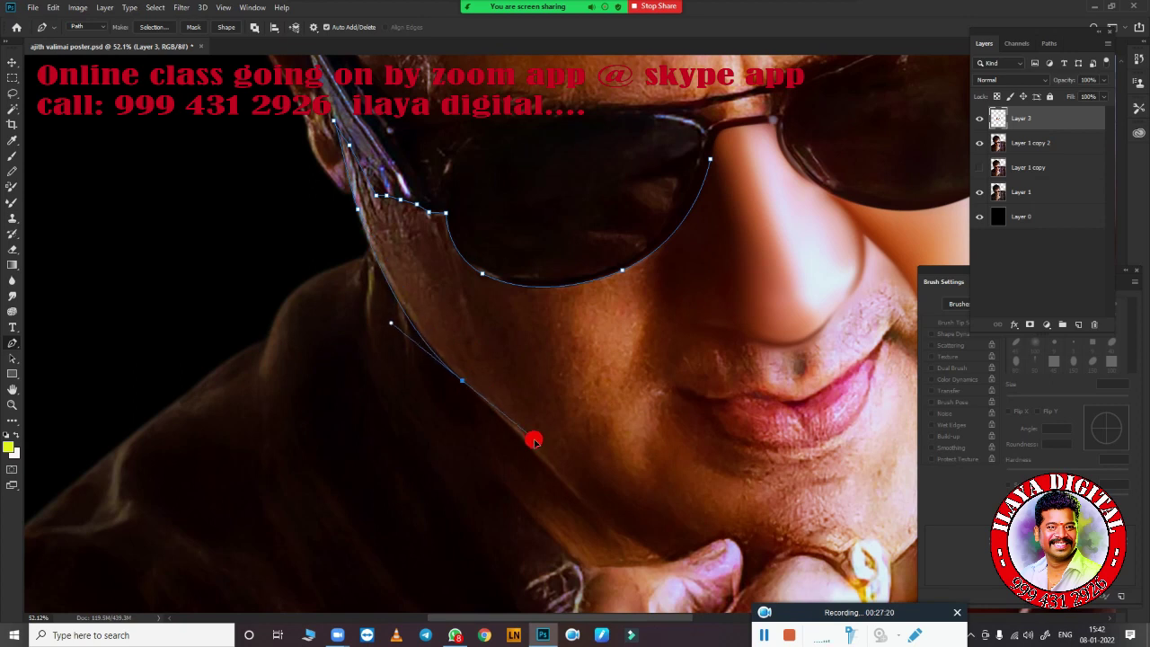
{"action": "left_click_drag", "start_coordinate": [552, 506], "coordinate": [368, 315]}
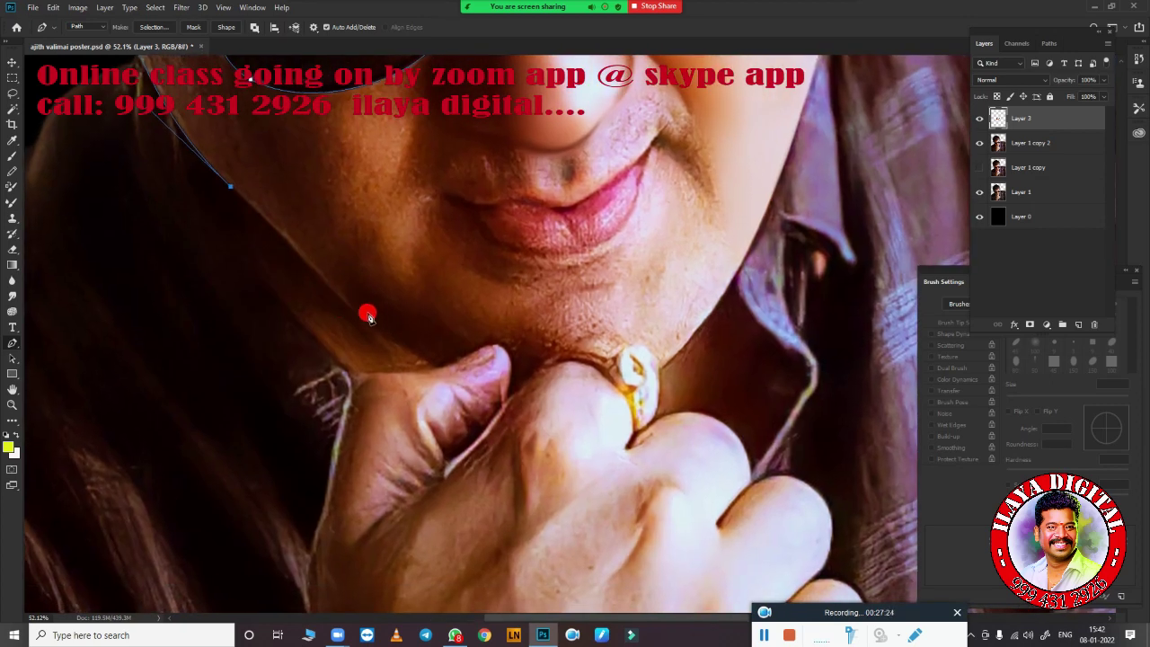
{"action": "scroll", "coordinate": [354, 314], "scroll_direction": "down", "scroll_amount": 3}
{"action": "scroll", "coordinate": [450, 395], "scroll_direction": "up", "scroll_amount": 3}
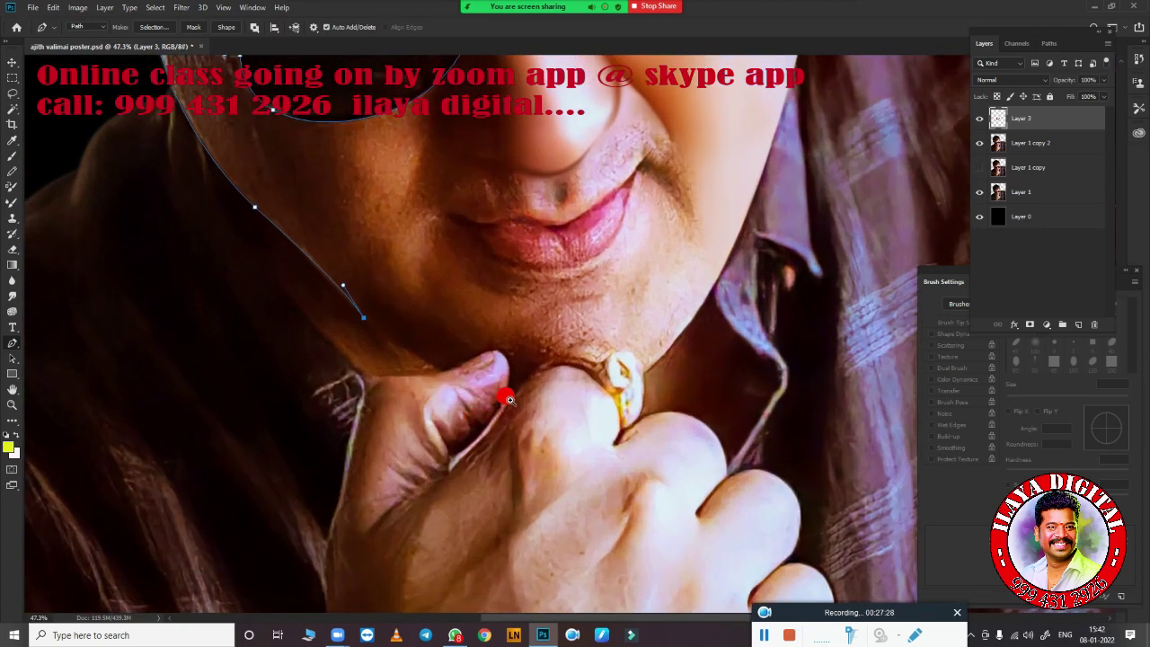
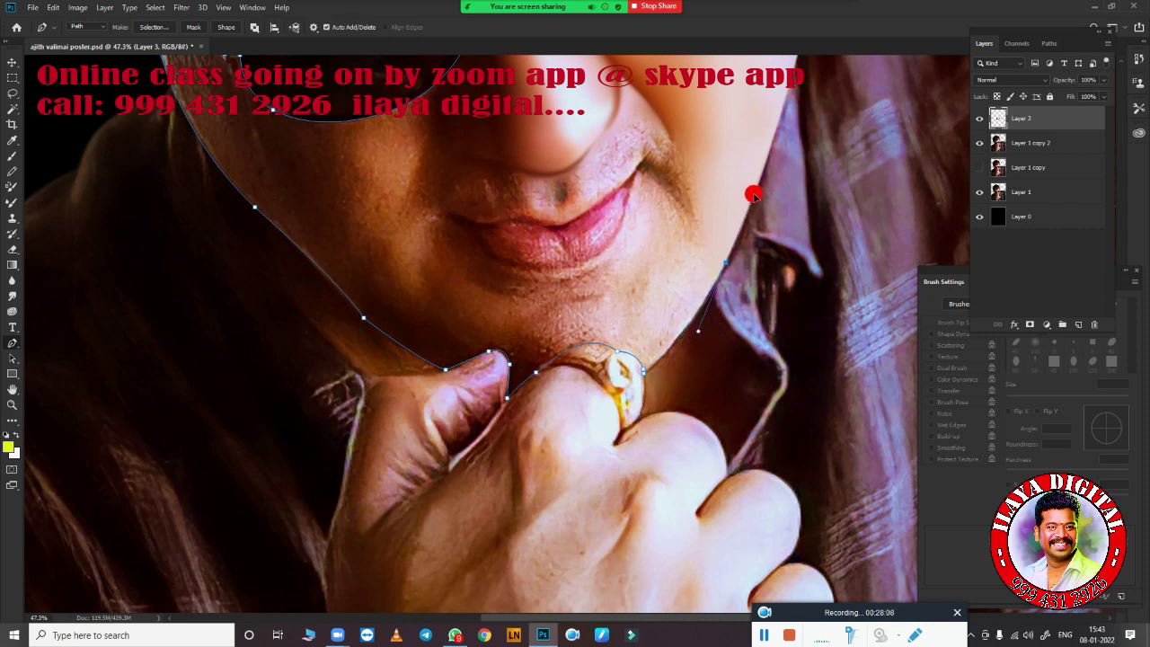
Load the face outline path as a selection and feather its edge
{"action": "scroll", "coordinate": [703, 203], "scroll_direction": "up", "scroll_amount": 2}
{"action": "scroll", "coordinate": [663, 185], "scroll_direction": "up", "scroll_amount": 2}
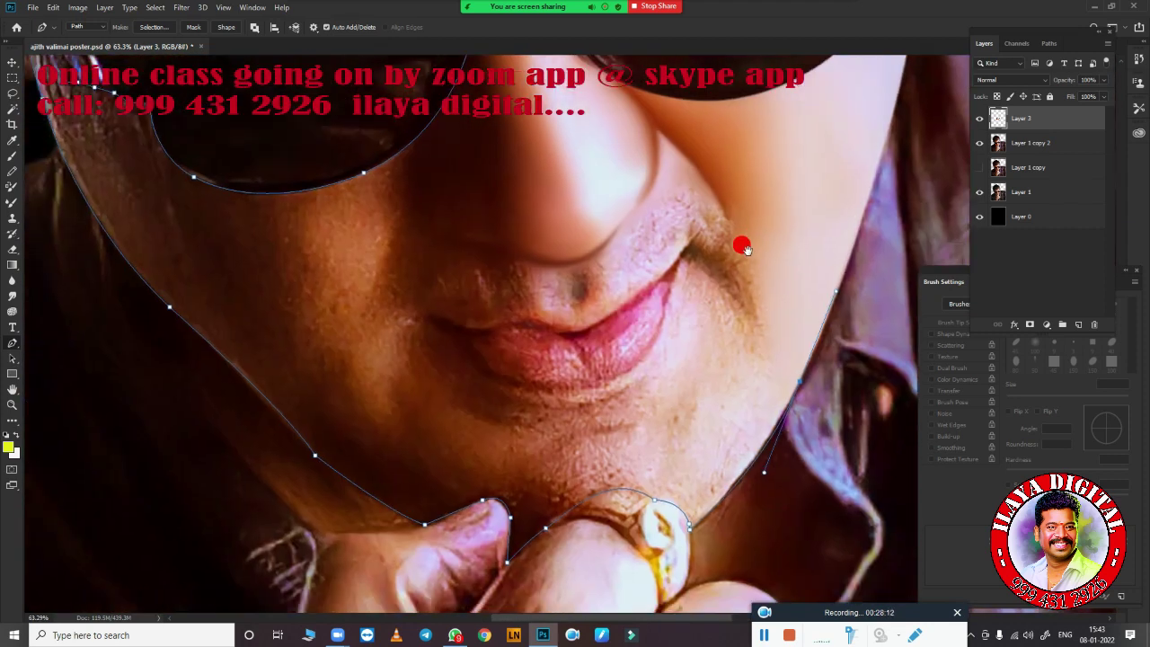
{"action": "scroll", "coordinate": [740, 244], "scroll_direction": "up", "scroll_amount": 1}
{"action": "scroll", "coordinate": [750, 327], "scroll_direction": "down", "scroll_amount": 3}
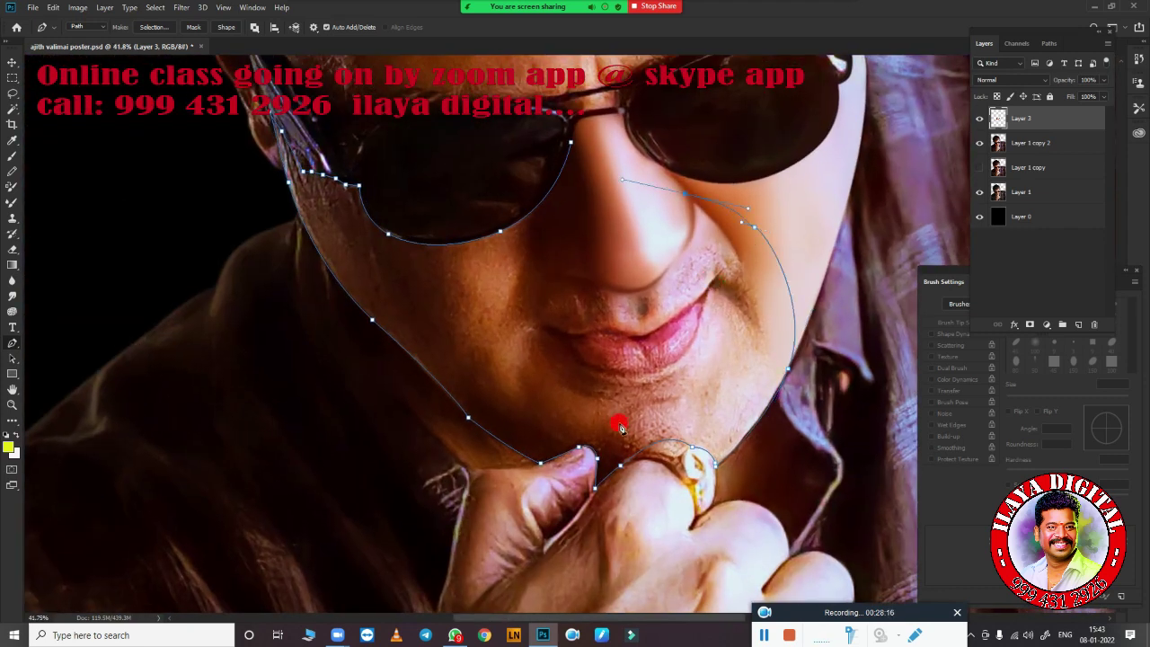
{"action": "key", "text": "ctrl+Return"}
{"action": "key", "text": "shift+F6"}
{"action": "key", "text": "Return"}
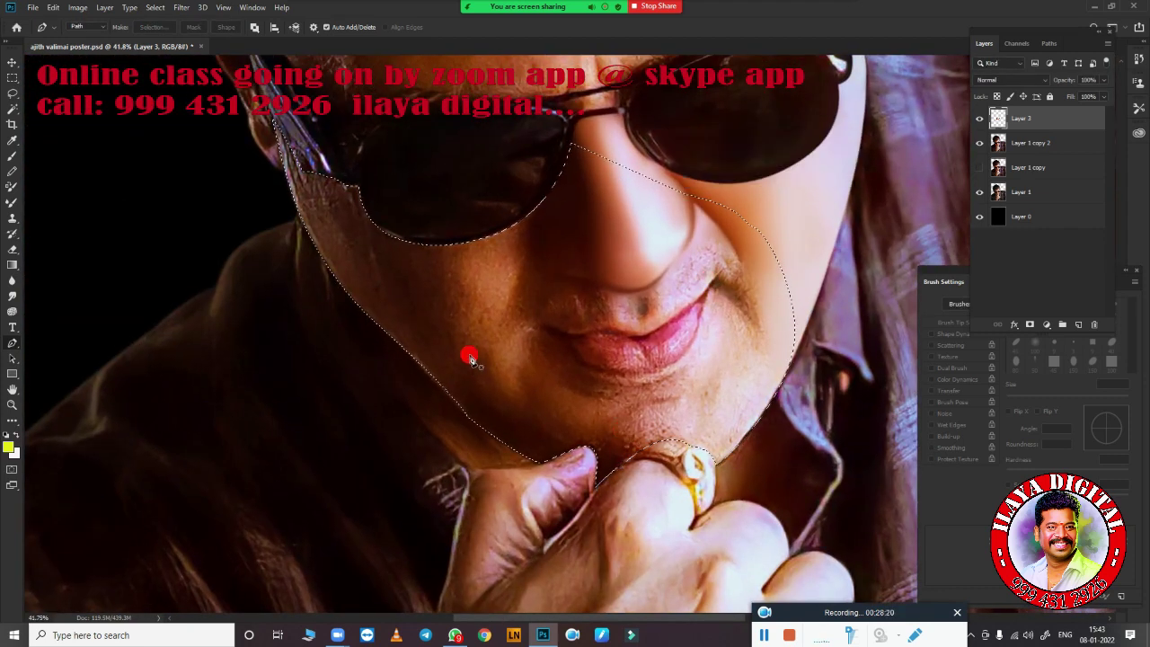
Switch to the Very Wet Mixer Brush at 100 px
{"action": "scroll", "coordinate": [513, 349], "scroll_direction": "up", "scroll_amount": 3}
{"action": "scroll", "coordinate": [517, 350], "scroll_direction": "down", "scroll_amount": 3}
{"action": "scroll", "coordinate": [539, 399], "scroll_direction": "up", "scroll_amount": 2}
{"action": "scroll", "coordinate": [455, 367], "scroll_direction": "up", "scroll_amount": 2}
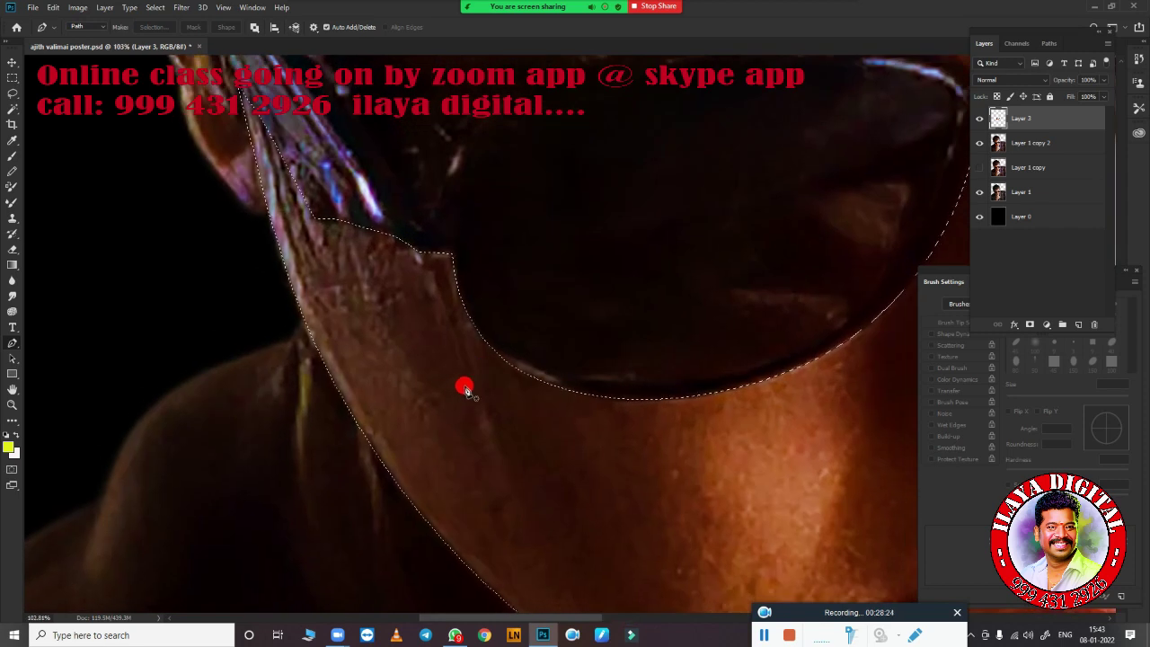
{"action": "key", "text": "b"}
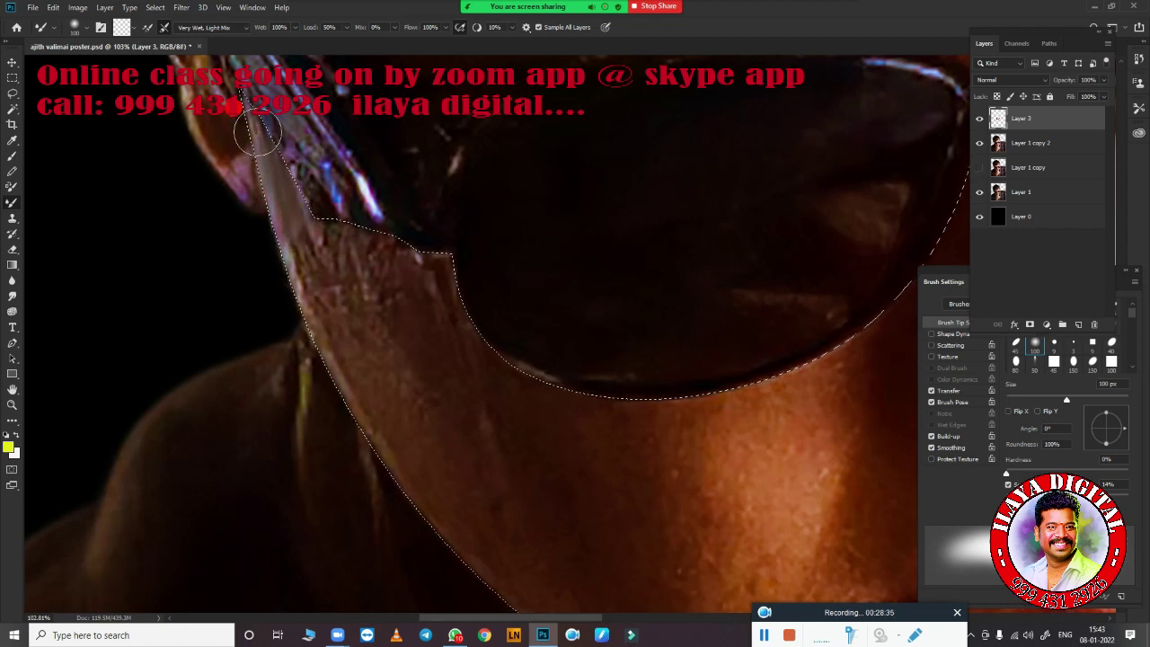
Smooth the jaw under the glasses and the neck skin with a 250 px mixer brush
{"action": "key", "text": "bracketright"}
{"action": "key", "text": "bracketright"}
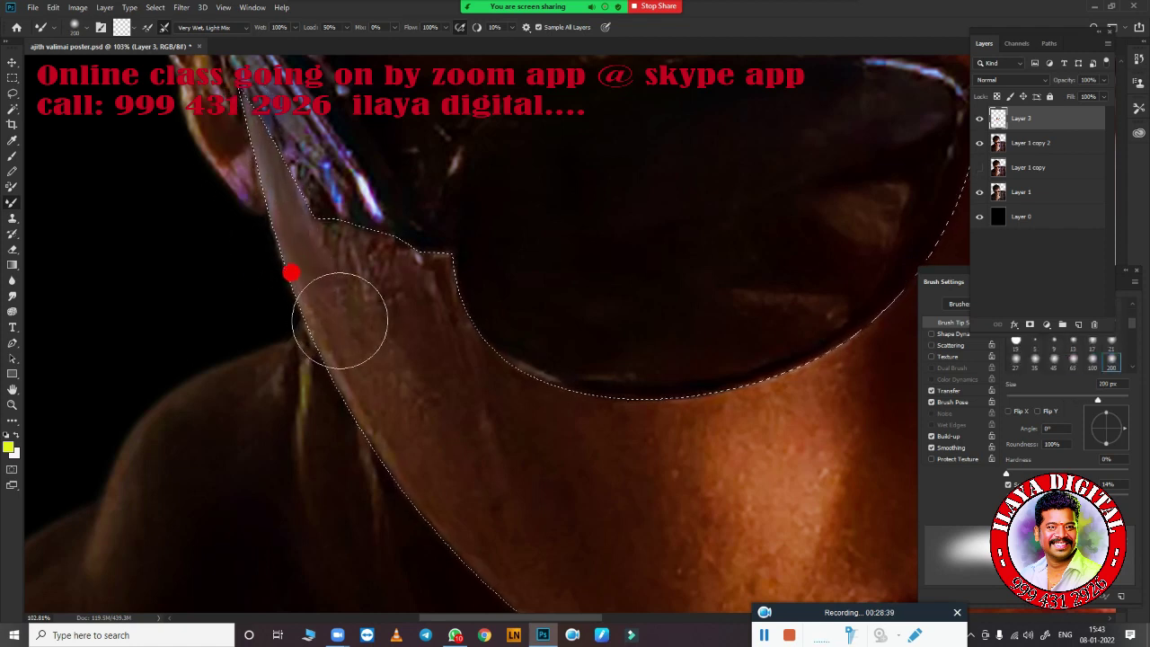
{"action": "key", "text": "bracketright"}
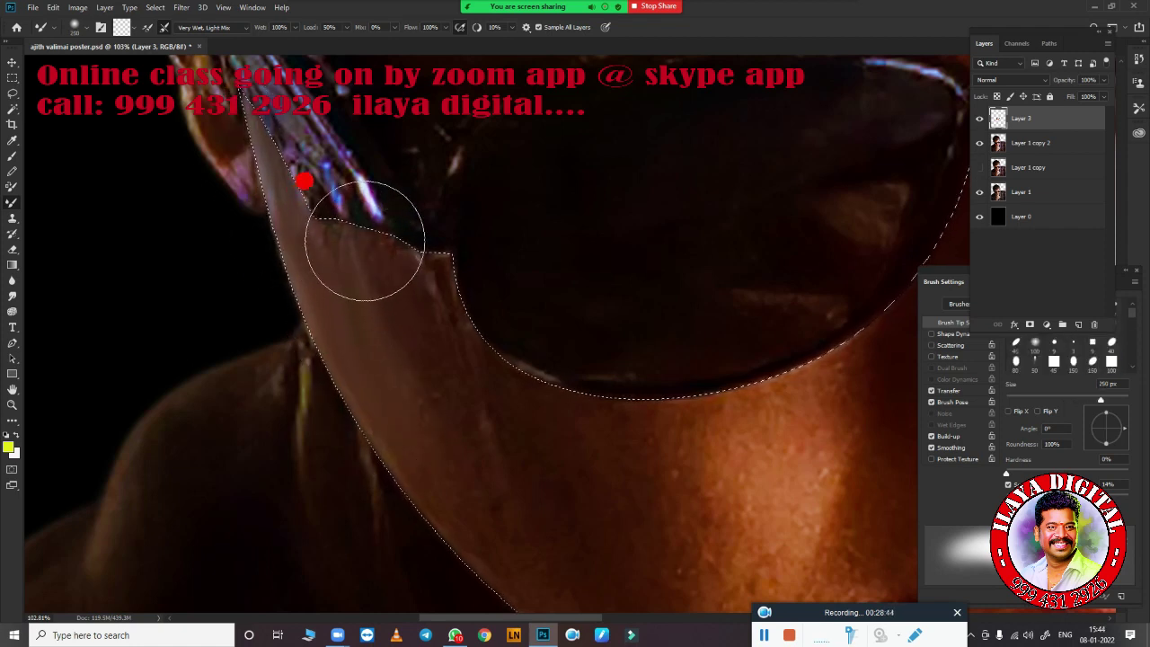
{"action": "mouse_move", "coordinate": [364, 241]}
{"action": "left_mouse_down"}
{"action": "mouse_move", "coordinate": [372, 264]}
{"action": "mouse_move", "coordinate": [434, 303]}
{"action": "left_mouse_up"}
{"action": "key", "text": "bracketleft"}
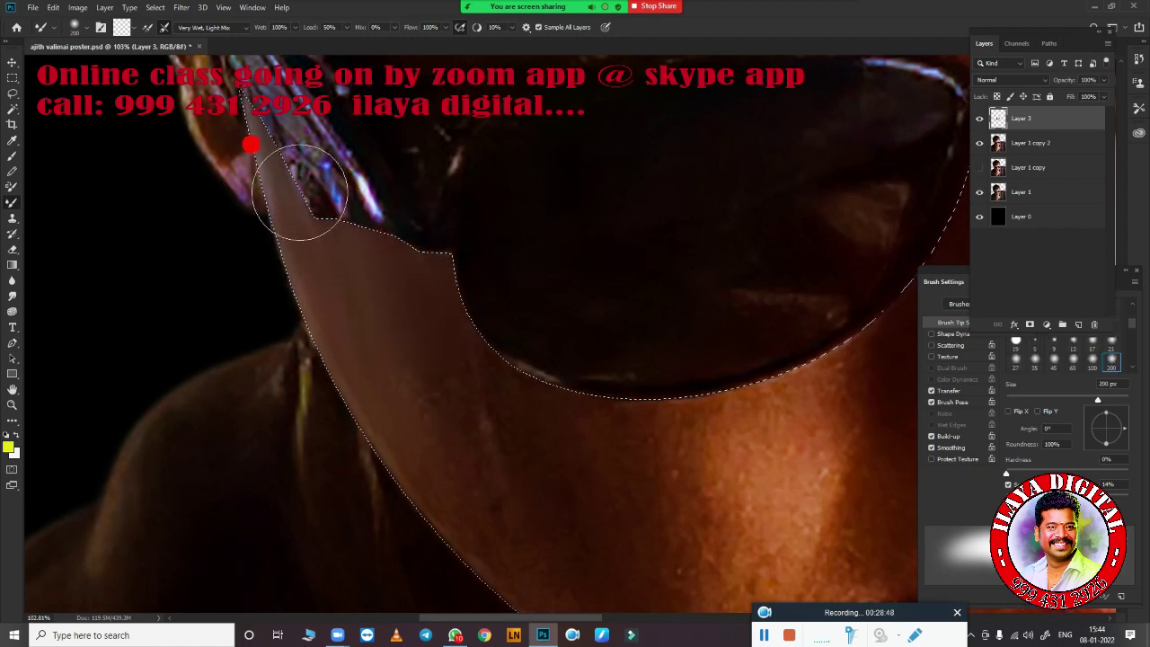
{"action": "scroll", "coordinate": [306, 297], "scroll_direction": "down", "scroll_amount": 3}
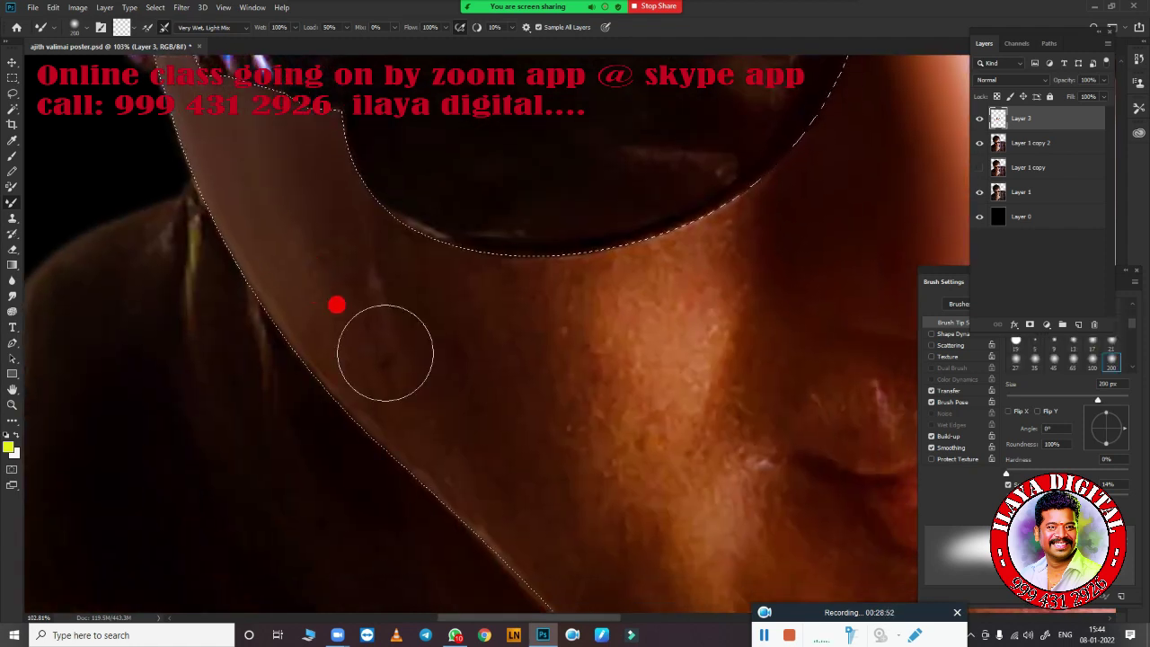
{"action": "key", "text": "bracketright"}
{"action": "left_click_drag", "start_coordinate": [247, 212], "coordinate": [314, 361]}
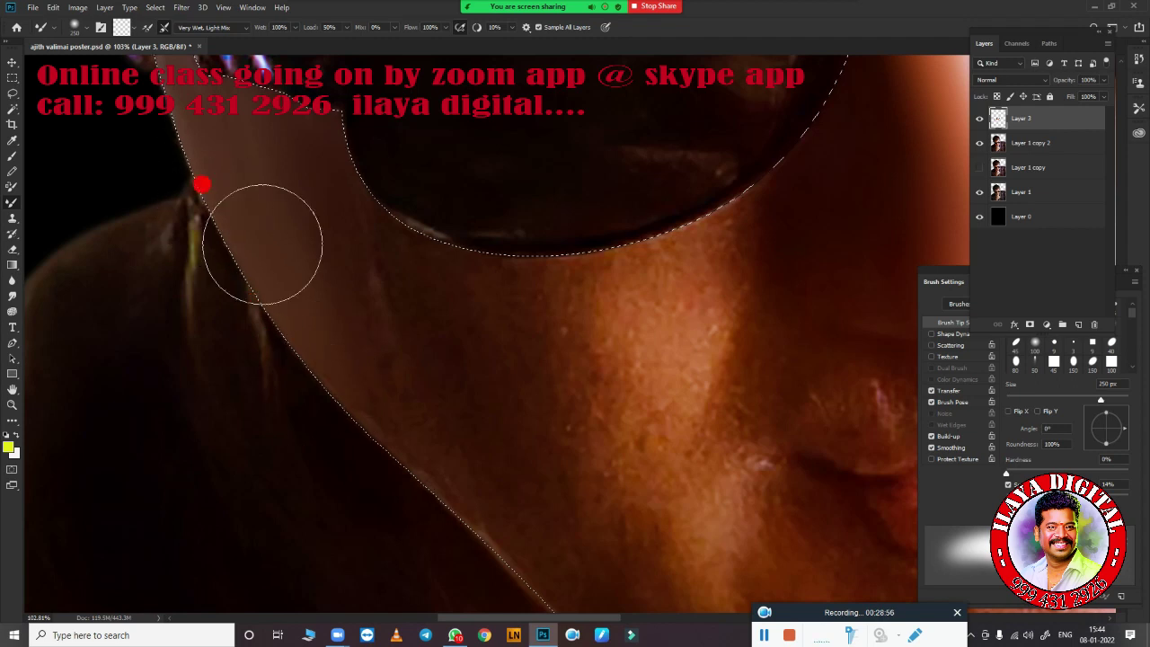
{"action": "mouse_move", "coordinate": [263, 243]}
{"action": "left_mouse_down"}
{"action": "mouse_move", "coordinate": [357, 409]}
{"action": "mouse_move", "coordinate": [257, 231]}
{"action": "left_mouse_up"}
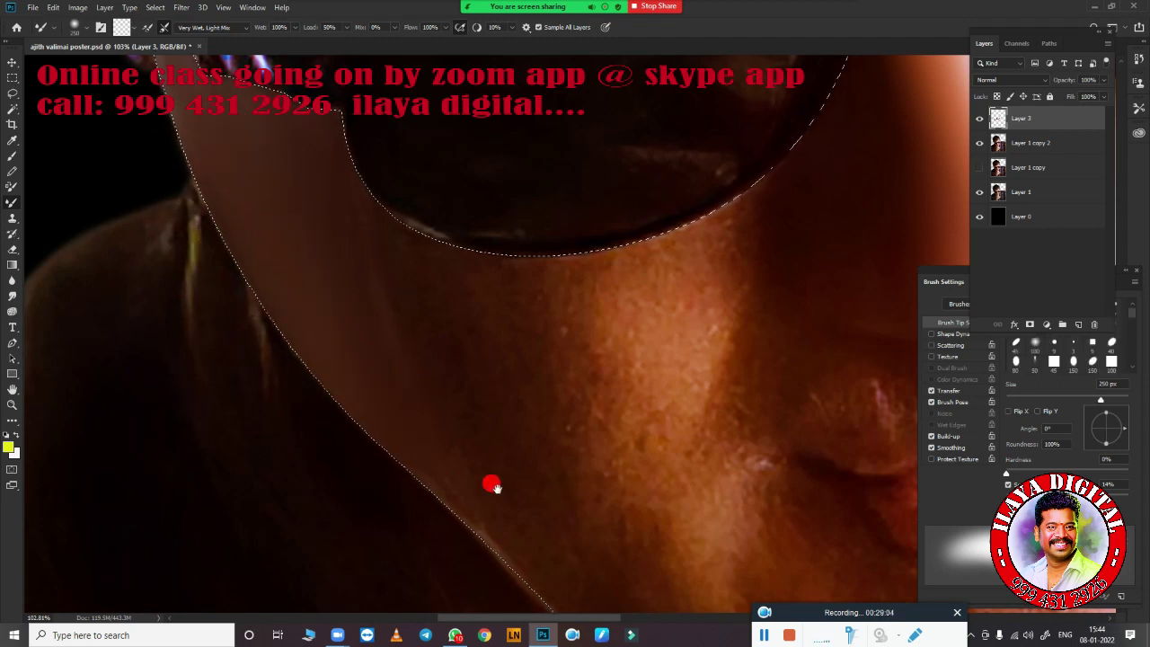
Smooth the skin down toward the chin and below the lips at 250 px
{"action": "mouse_move", "coordinate": [495, 487]}
{"action": "left_mouse_down"}
{"action": "mouse_move", "coordinate": [398, 362]}
{"action": "mouse_move", "coordinate": [365, 291]}
{"action": "left_mouse_up"}
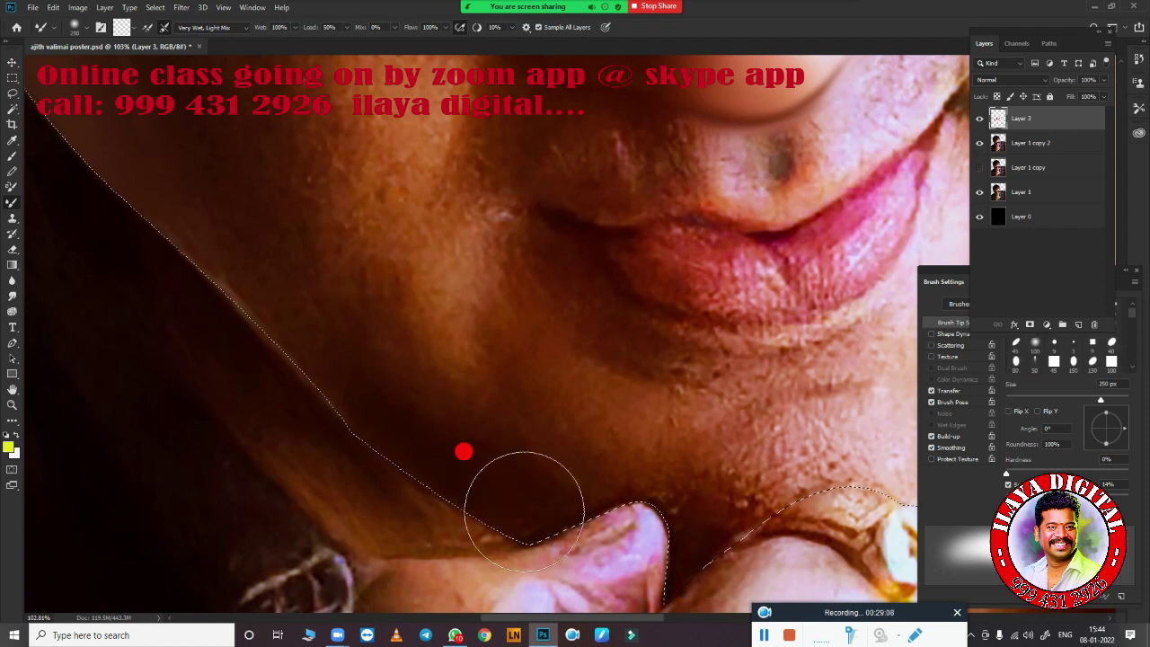
{"action": "key", "text": "bracketleft"}
{"action": "key", "text": "bracketright"}
{"action": "key", "text": "bracketright"}
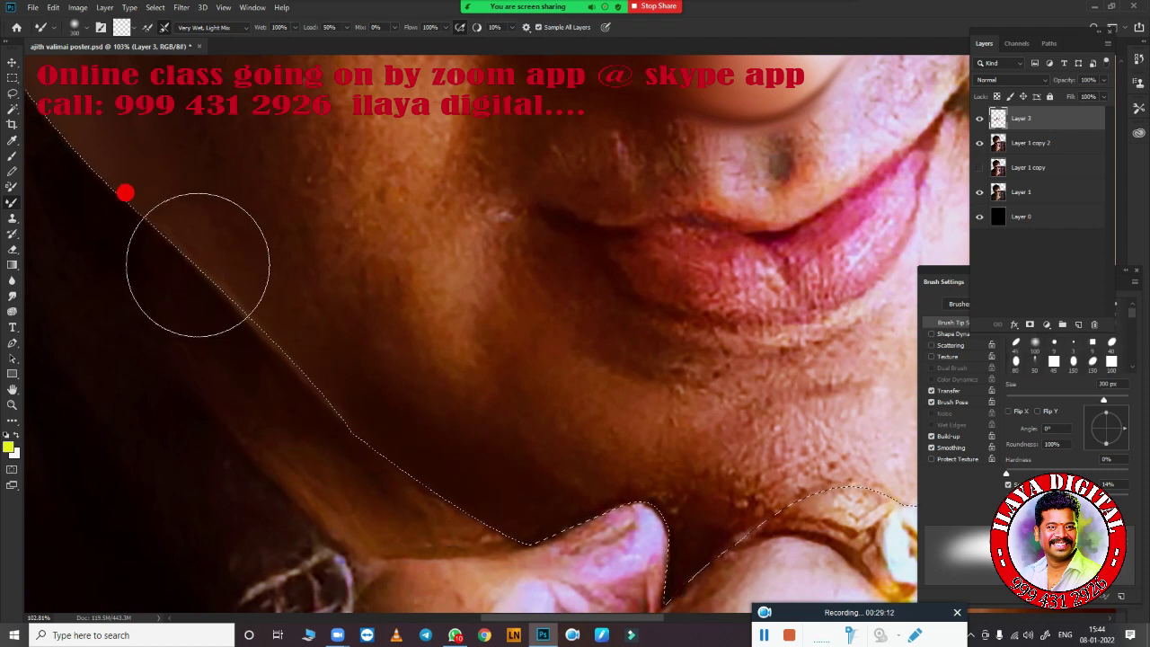
{"action": "key", "text": "bracketleft"}
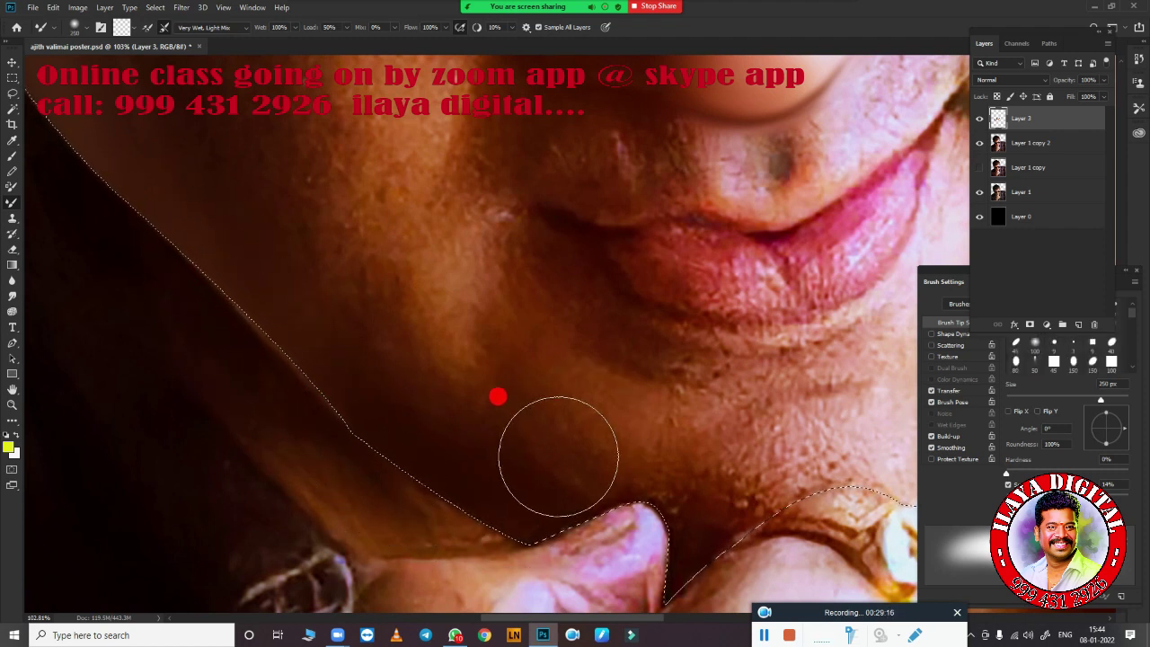
{"action": "left_click_drag", "start_coordinate": [596, 458], "coordinate": [683, 518]}
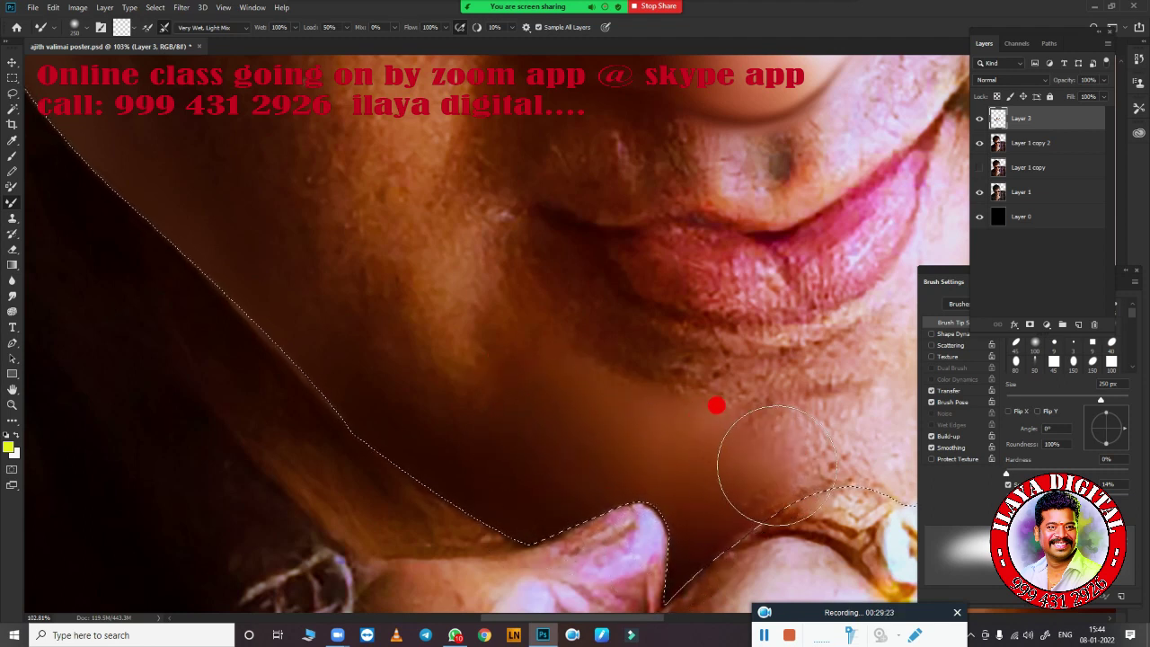
{"action": "left_click_drag", "start_coordinate": [683, 516], "coordinate": [649, 384]}
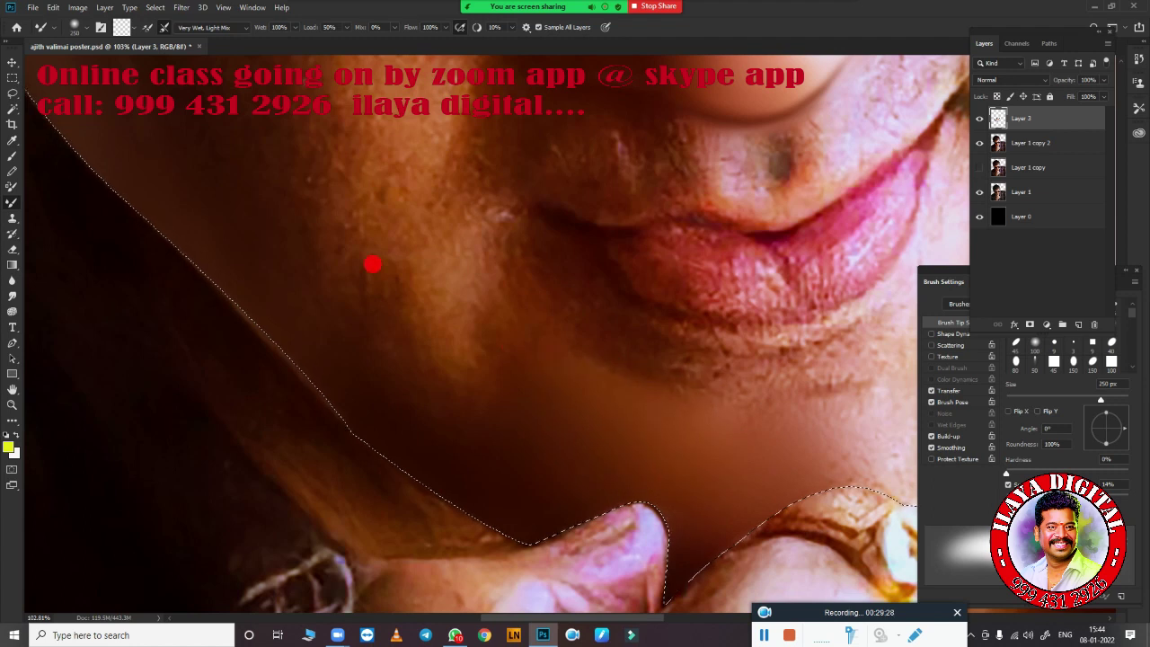
Blend the cheek beside the lips and along the sunglasses' lower edge, ending at 200 px
{"action": "key", "text": "bracketleft"}
{"action": "key", "text": "bracketleft"}
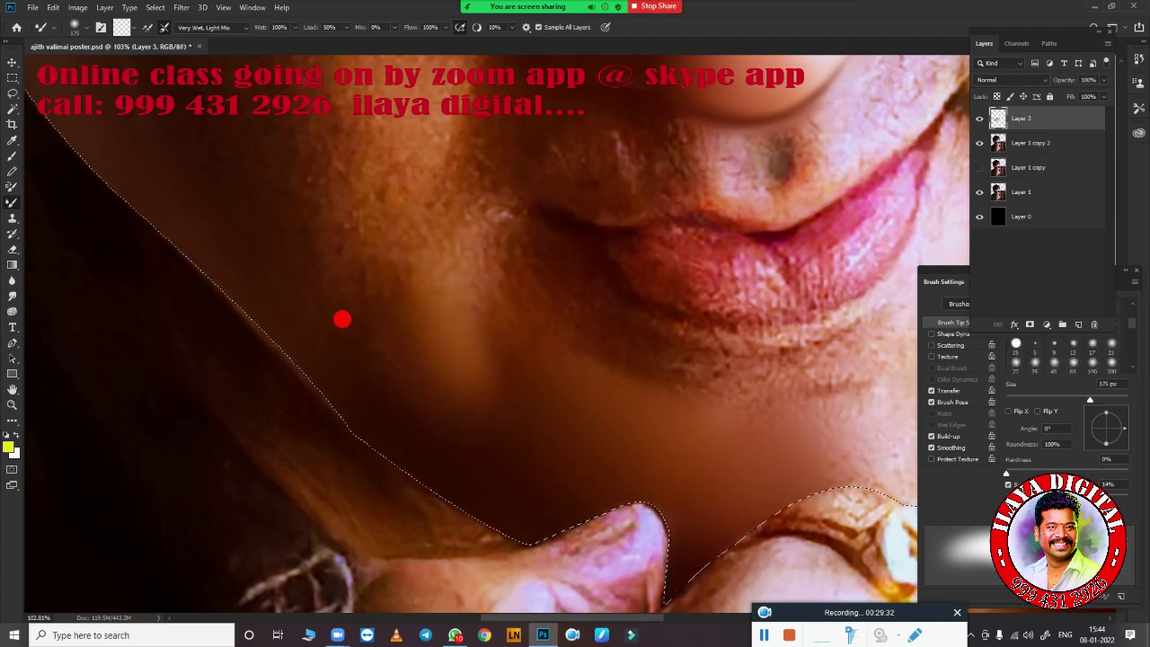
{"action": "key", "text": "bracketright"}
{"action": "key", "text": "bracketright"}
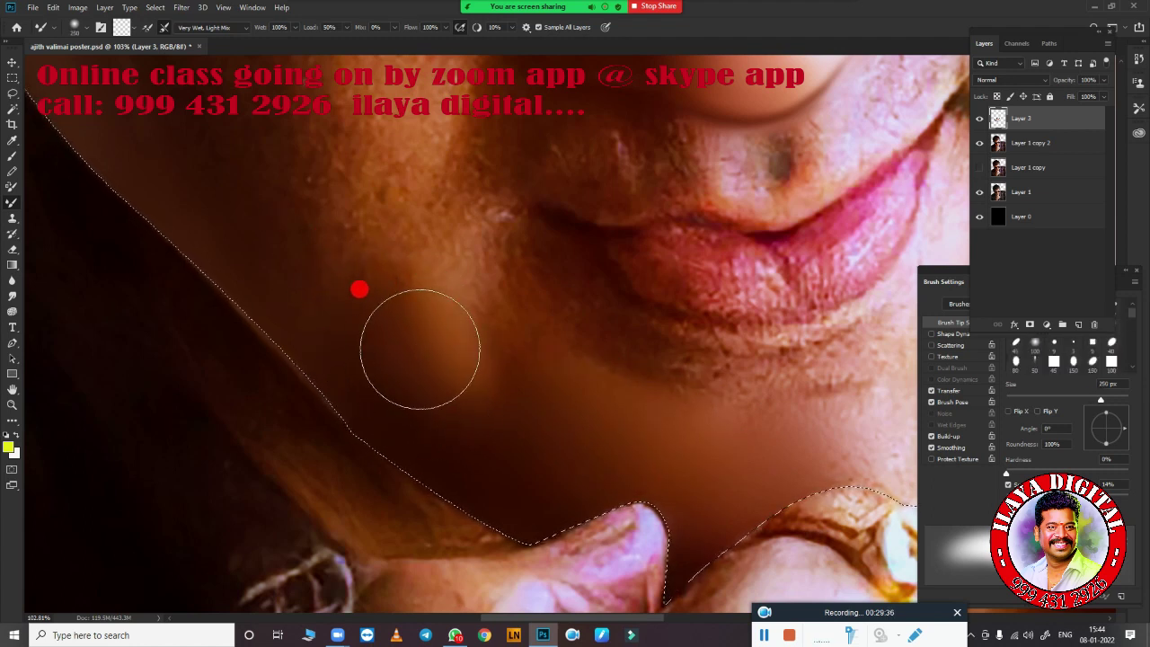
{"action": "key", "text": "bracketleft"}
{"action": "key", "text": "bracketleft"}
{"action": "key", "text": "bracketleft"}
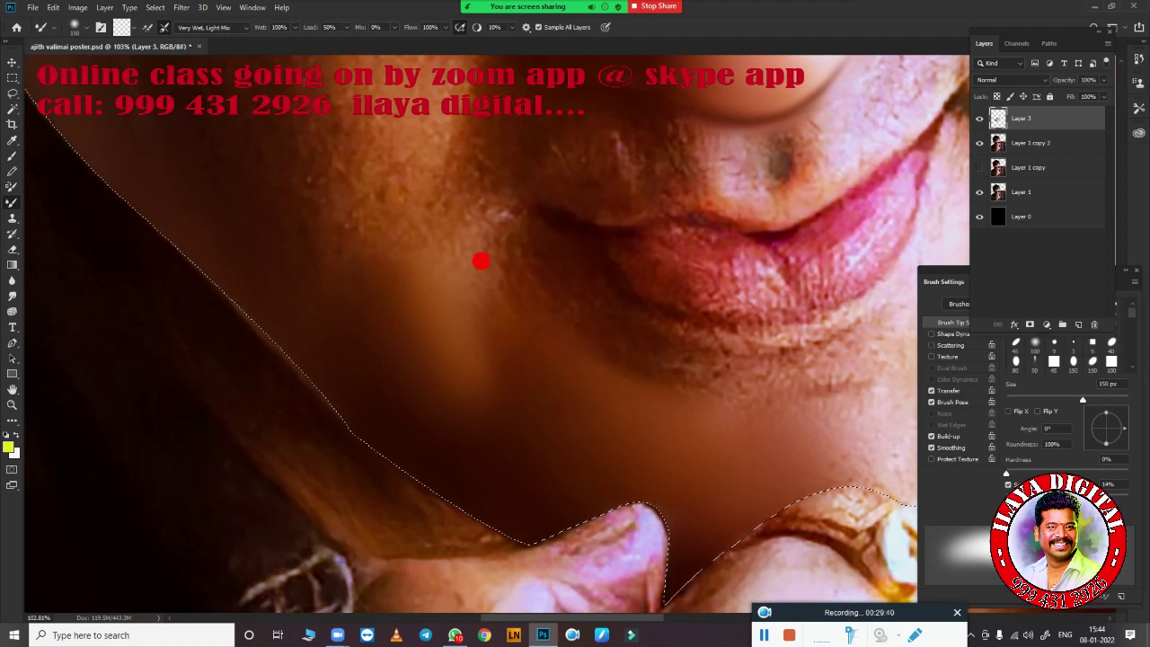
{"action": "key", "text": "bracketright"}
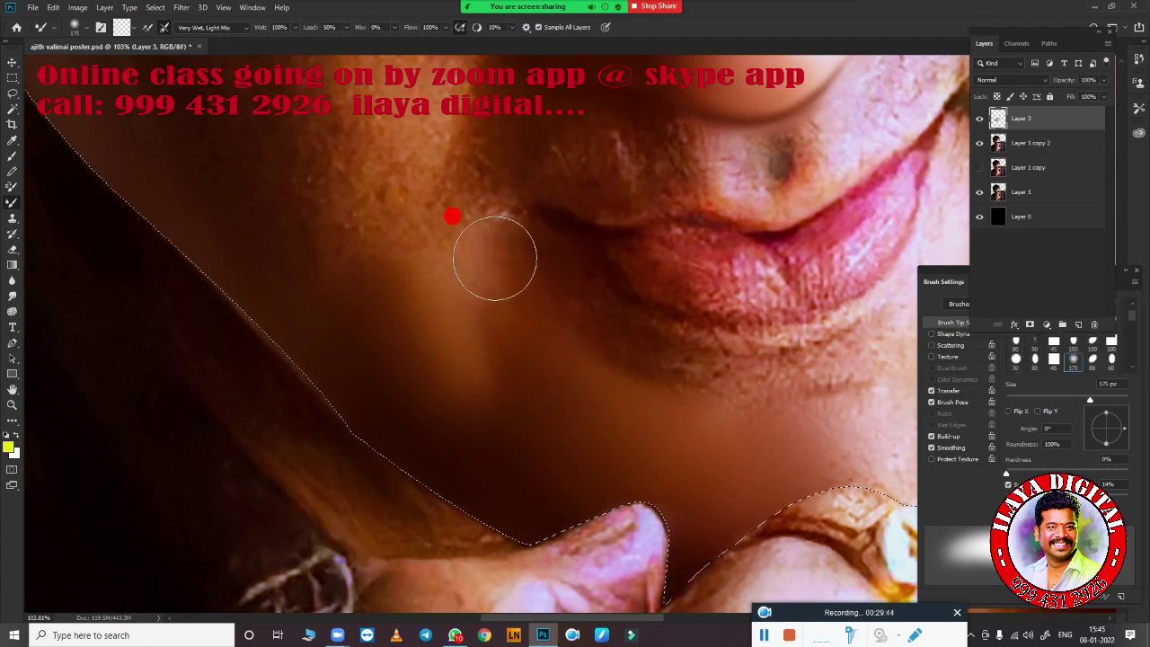
{"action": "left_click_drag", "start_coordinate": [494, 258], "coordinate": [475, 291]}
{"action": "key", "text": "bracketright"}
{"action": "key", "text": "bracketright"}
{"action": "key", "text": "bracketright"}
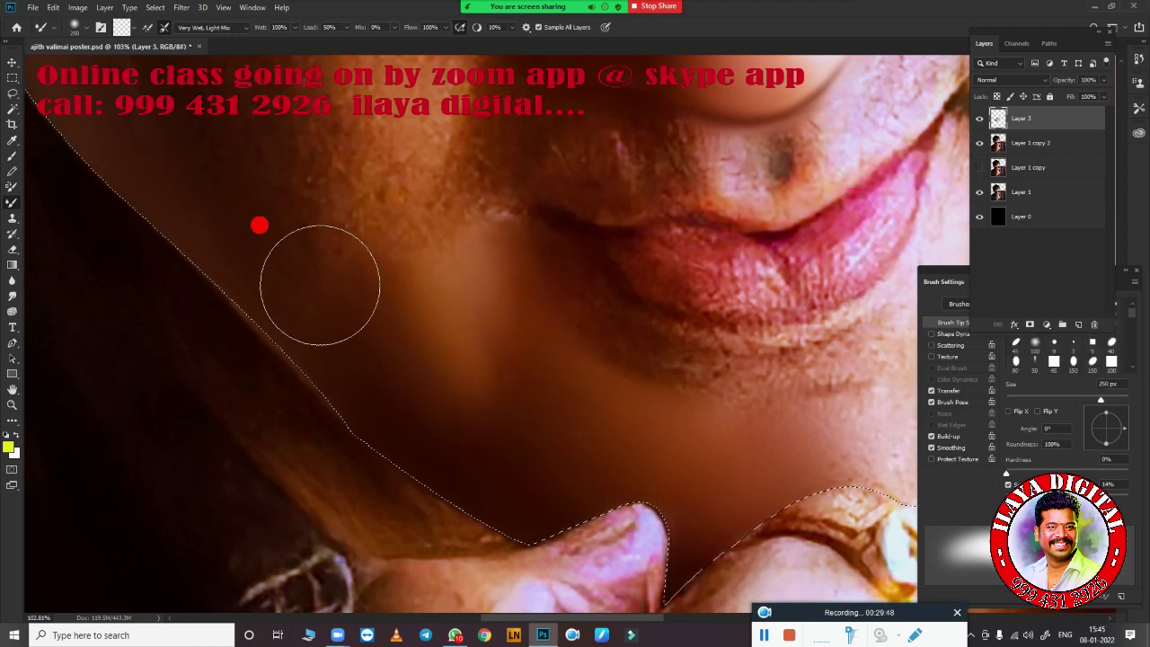
{"action": "scroll", "coordinate": [224, 261], "scroll_direction": "up", "scroll_amount": 10}
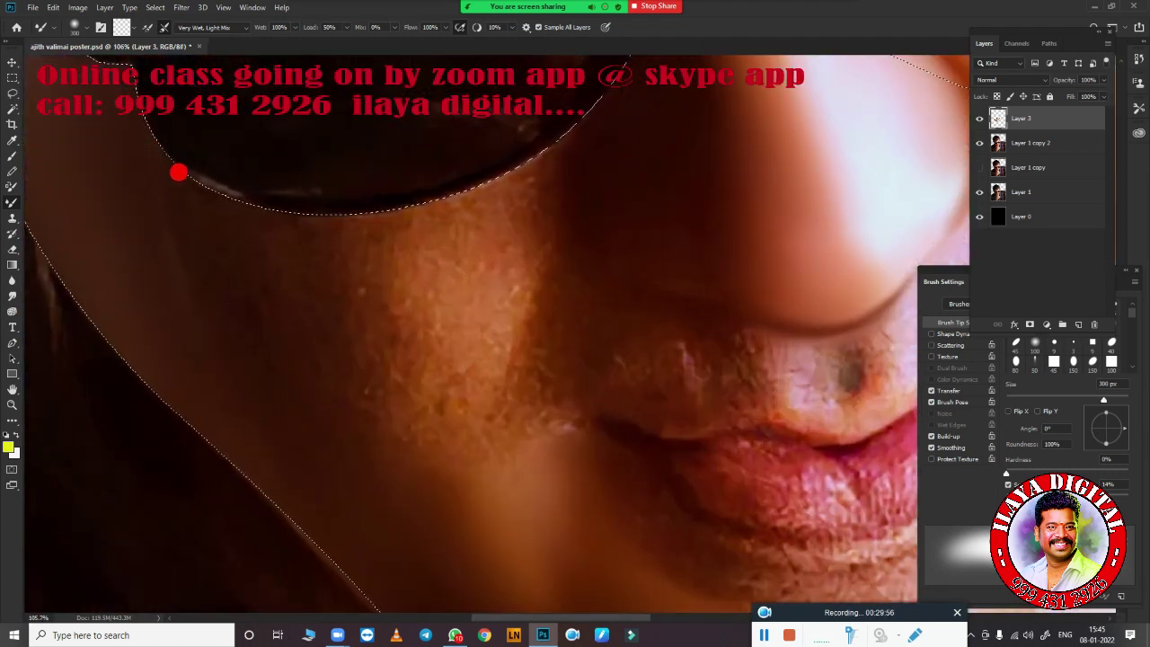
{"action": "key", "text": "bracketleft"}
{"action": "key", "text": "bracketleft"}
{"action": "key", "text": "bracketleft"}
{"action": "key", "text": "bracketright"}
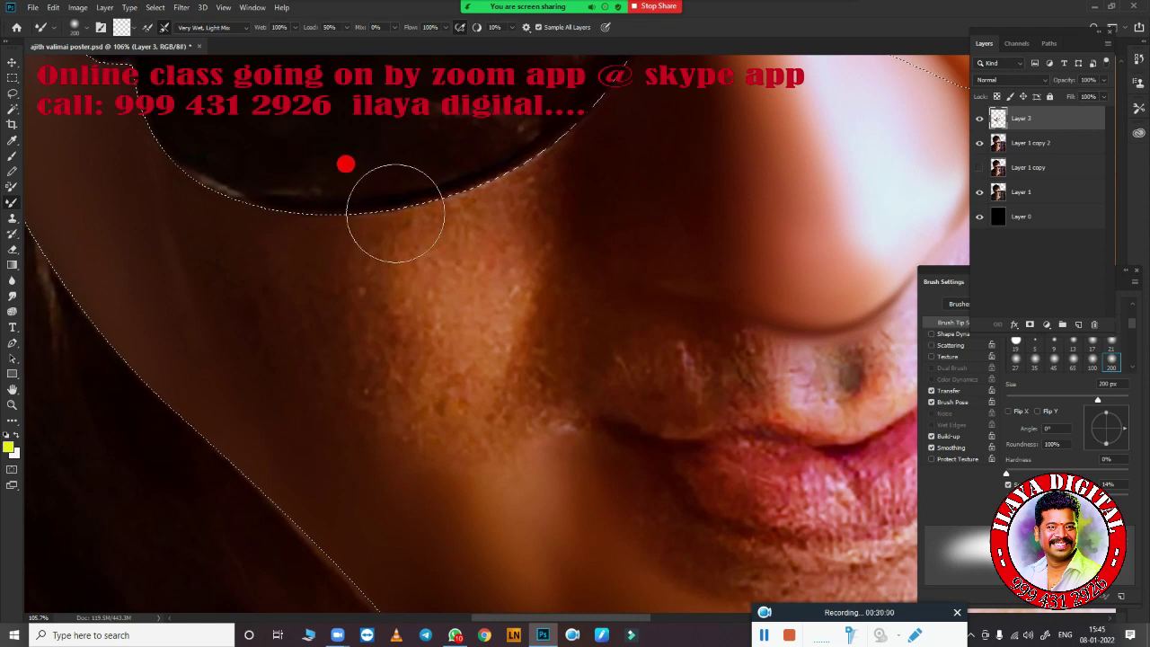
{"action": "mouse_move", "coordinate": [433, 182]}
{"action": "left_mouse_down"}
{"action": "mouse_move", "coordinate": [573, 117]}
{"action": "mouse_move", "coordinate": [555, 306]}
{"action": "left_mouse_up"}
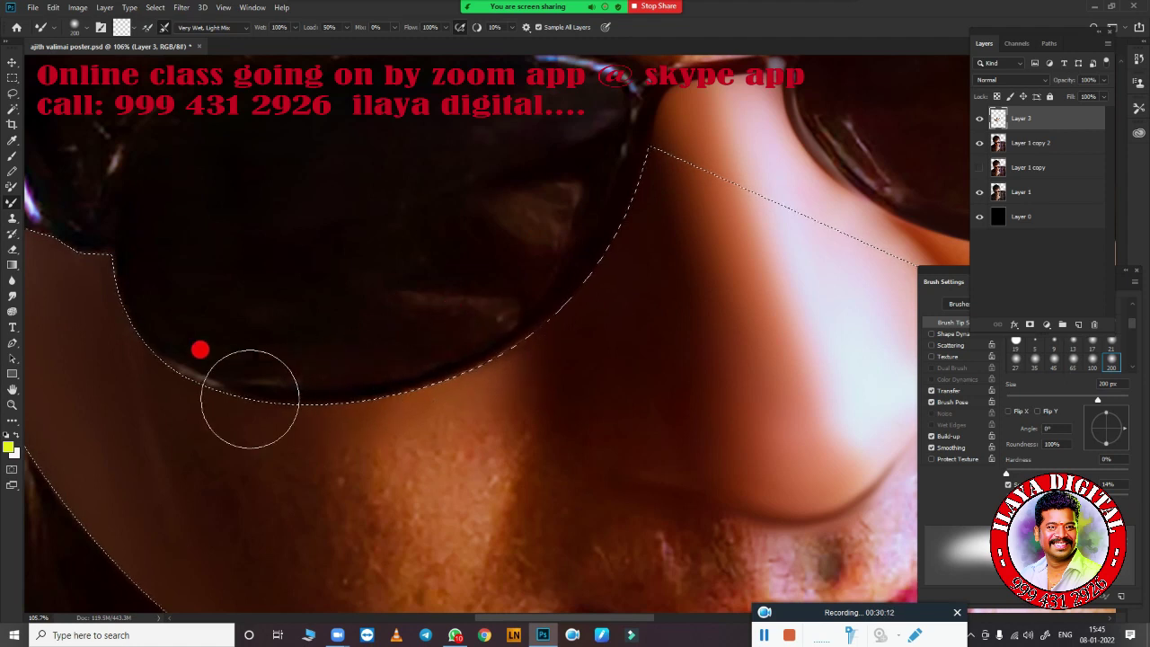
{"action": "left_click_drag", "start_coordinate": [469, 496], "coordinate": [474, 286]}
Smooth the chin skin beside the selection edge, then bring the sunglasses and cheek into view
{"action": "scroll", "coordinate": [431, 310], "scroll_direction": "down", "scroll_amount": 3}
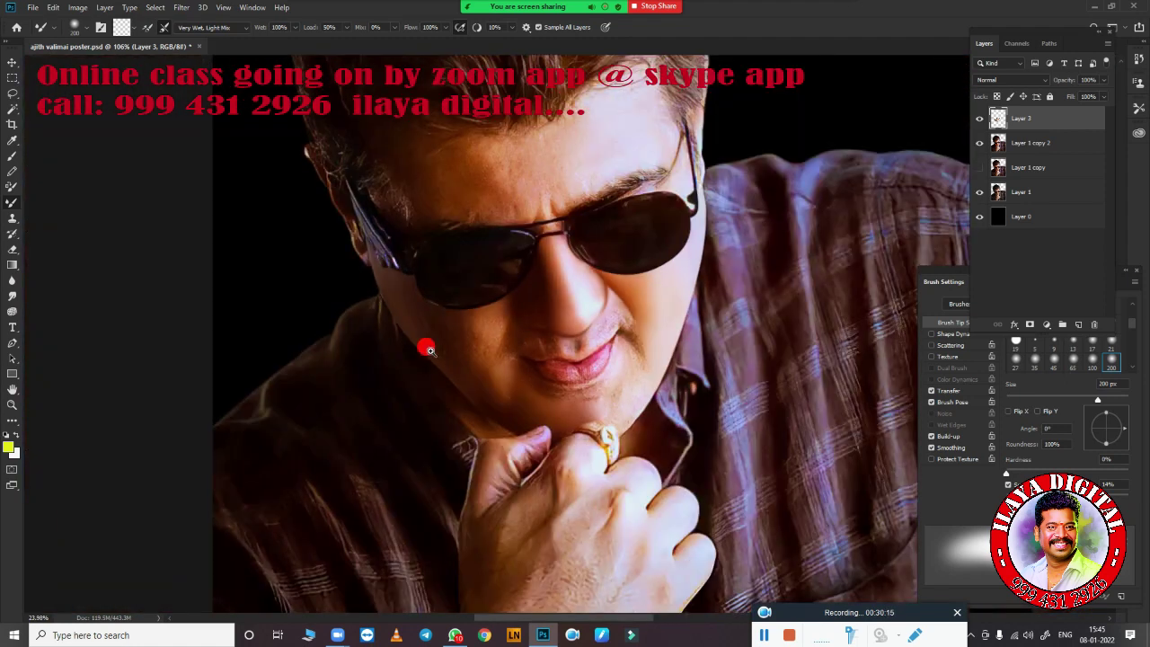
{"action": "scroll", "coordinate": [449, 340], "scroll_direction": "up", "scroll_amount": 3}
{"action": "scroll", "coordinate": [467, 332], "scroll_direction": "down", "scroll_amount": 3}
{"action": "scroll", "coordinate": [458, 328], "scroll_direction": "up", "scroll_amount": 5}
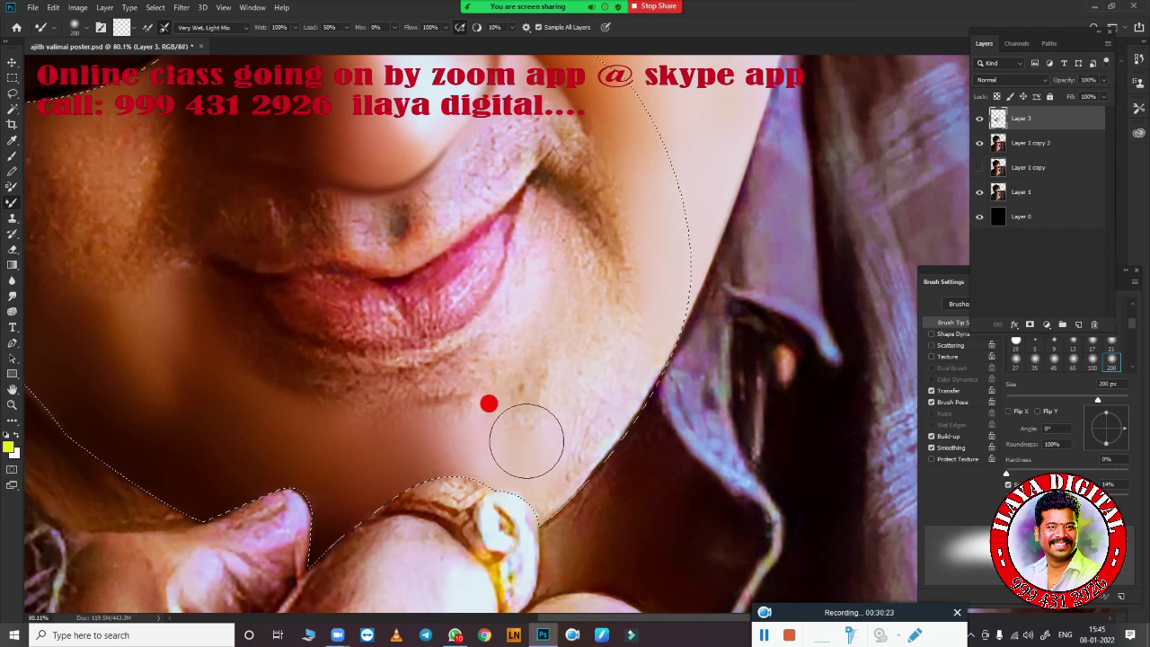
{"action": "left_click_drag", "start_coordinate": [570, 450], "coordinate": [569, 443]}
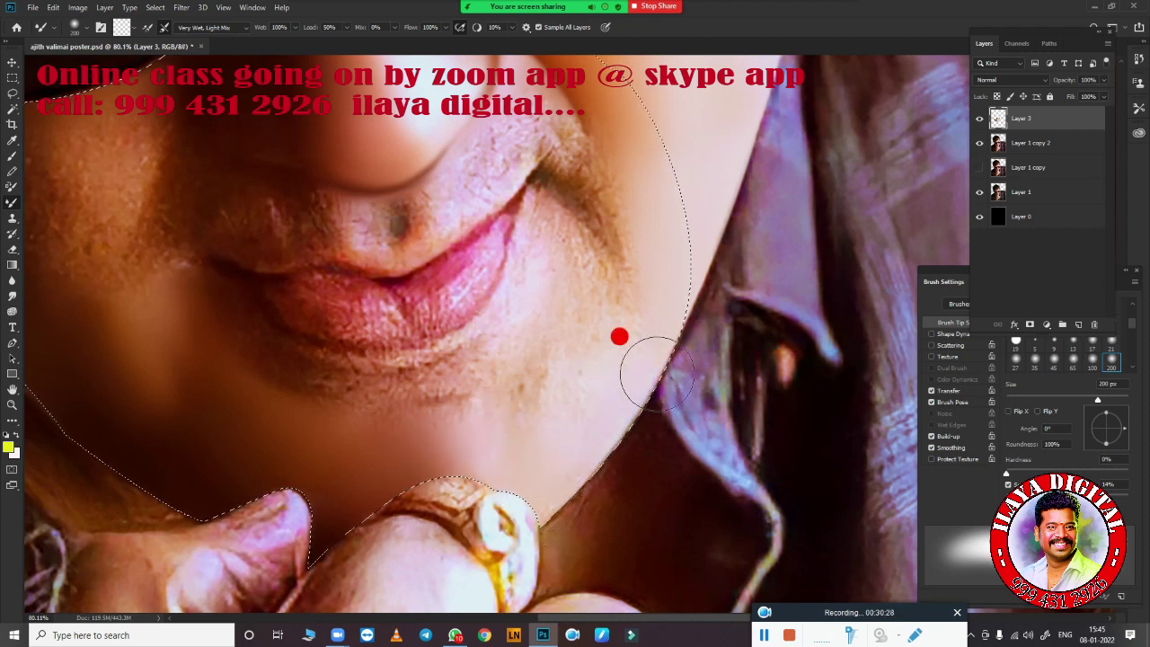
{"action": "scroll", "coordinate": [531, 406], "scroll_direction": "up", "scroll_amount": 5}
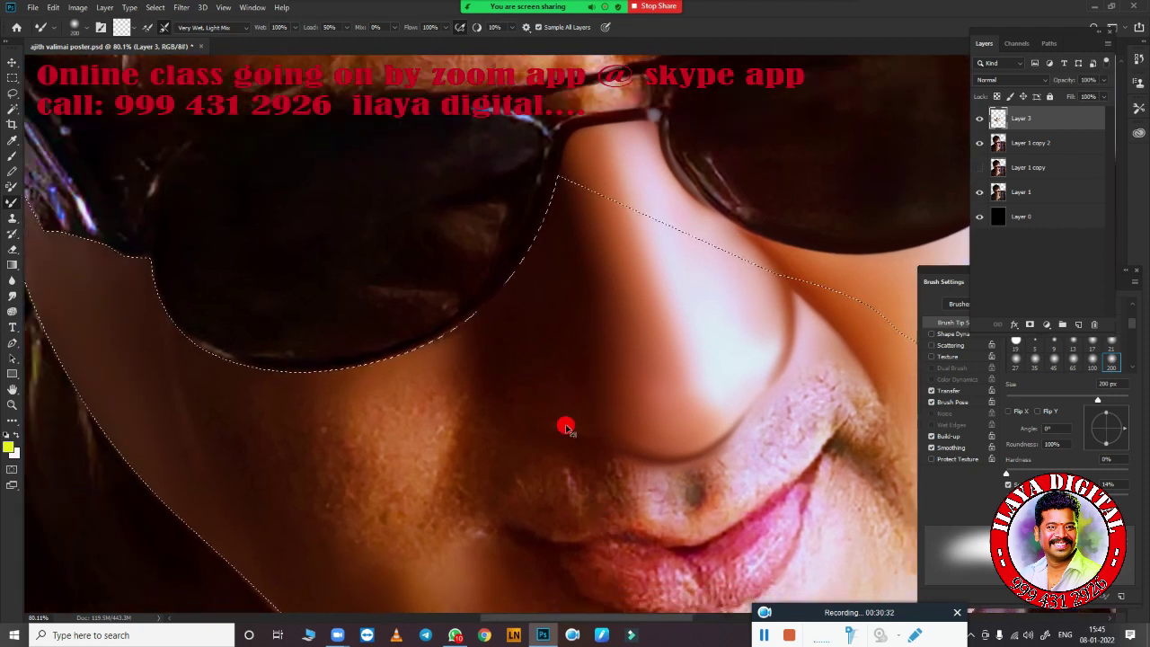
{"action": "left_click_drag", "start_coordinate": [526, 387], "coordinate": [656, 303]}
{"action": "scroll", "coordinate": [656, 303], "scroll_direction": "down", "scroll_amount": 3}
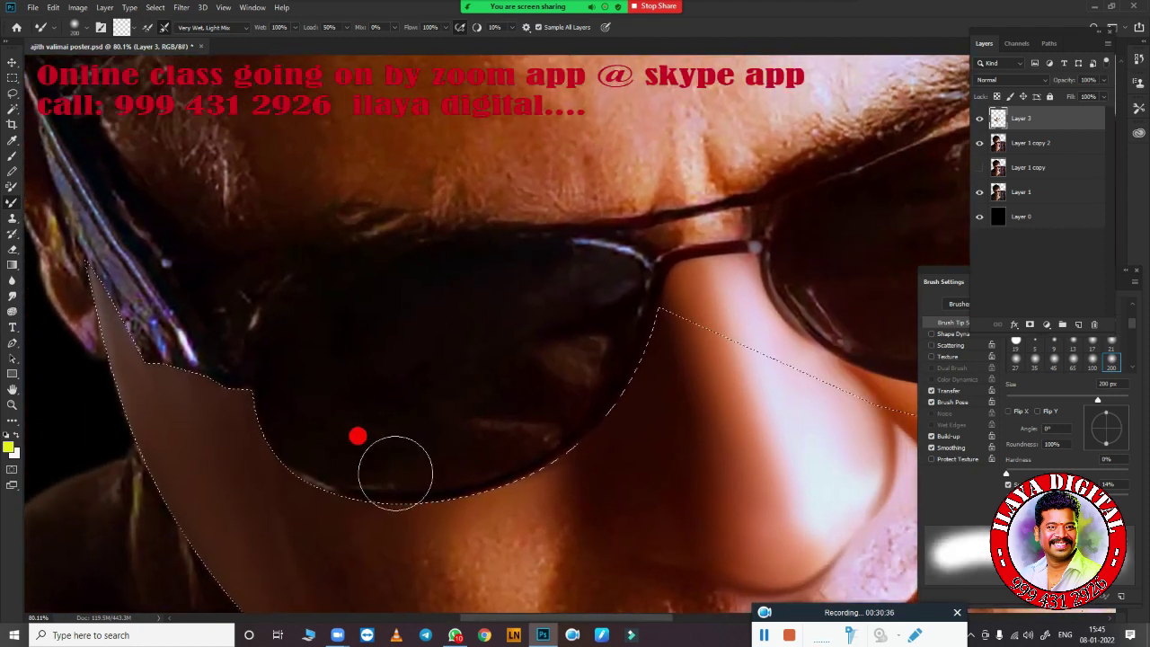
Resize the blending brush from 40 px up to 200 px for the under-glasses cheek
{"action": "key", "text": "bracketleft"}
{"action": "key", "text": "bracketleft"}
{"action": "key", "text": "bracketleft"}
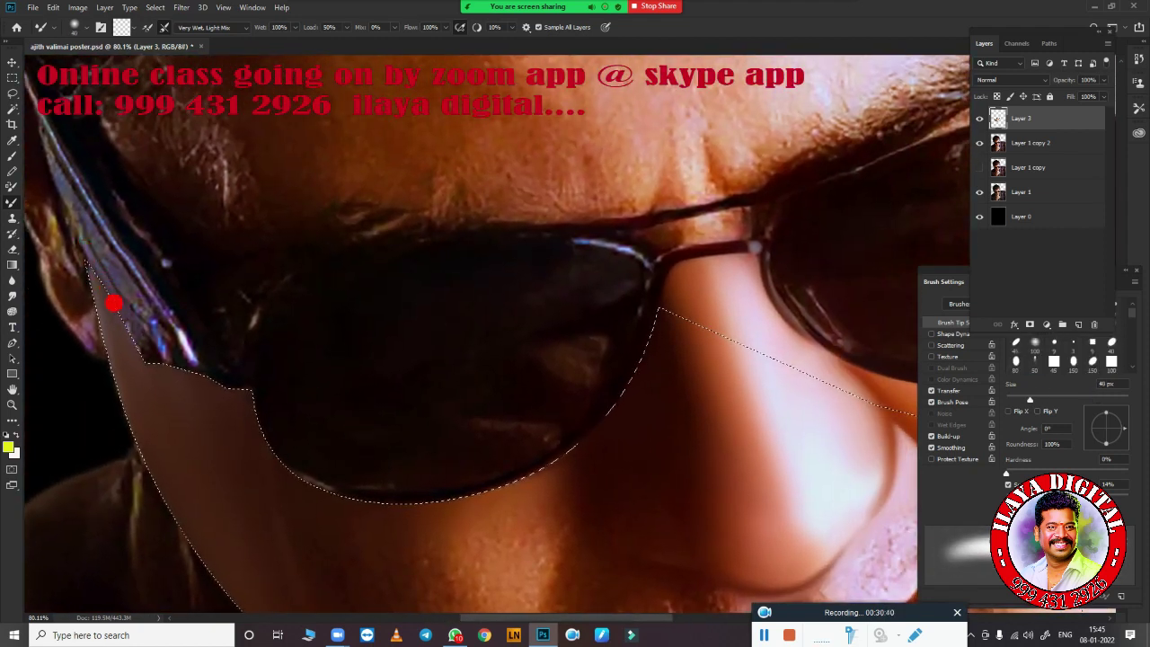
{"action": "key", "text": "period"}
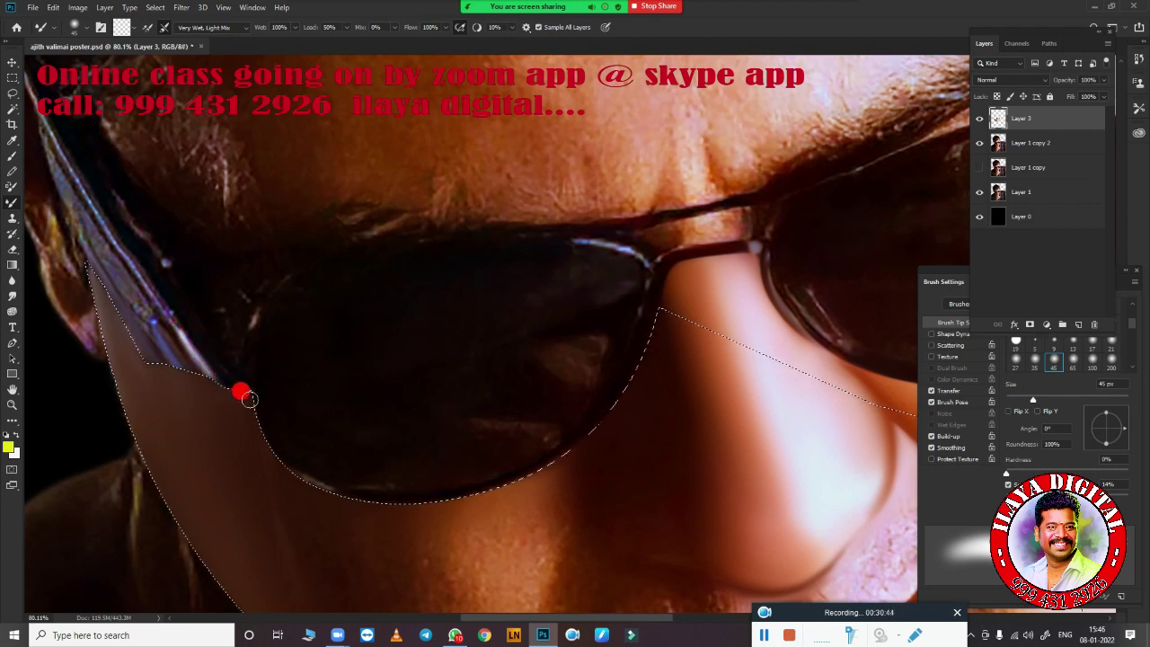
{"action": "key", "text": "period"}
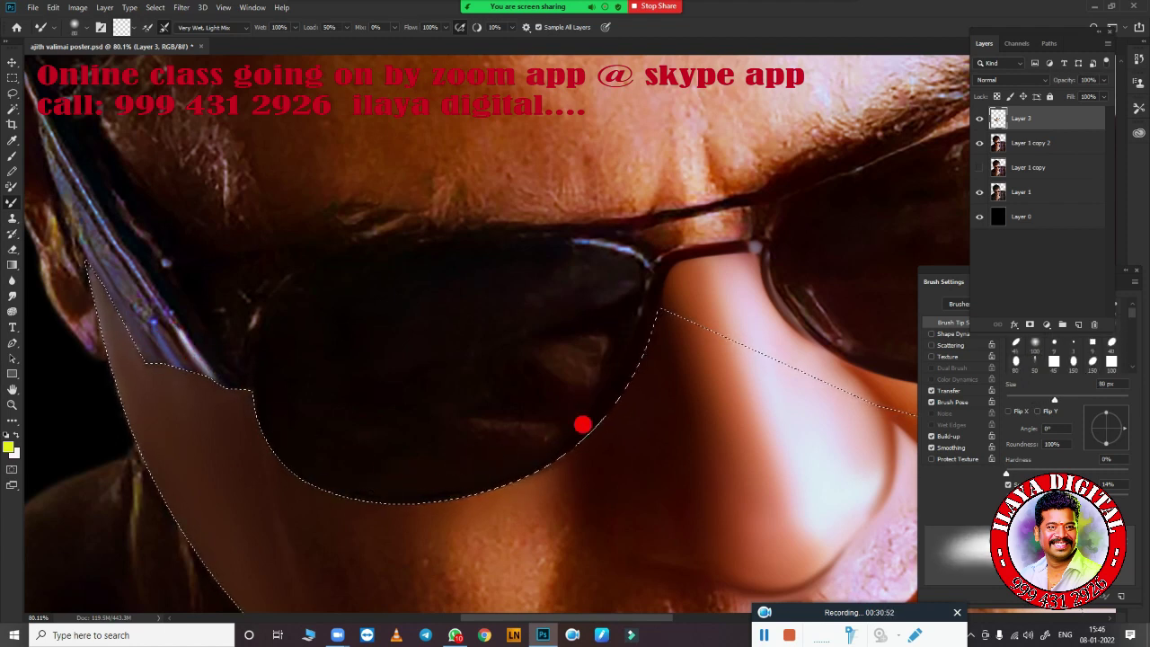
{"action": "scroll", "coordinate": [585, 424], "scroll_direction": "down", "scroll_amount": 5}
{"action": "scroll", "coordinate": [344, 170], "scroll_direction": "down", "scroll_amount": 3}
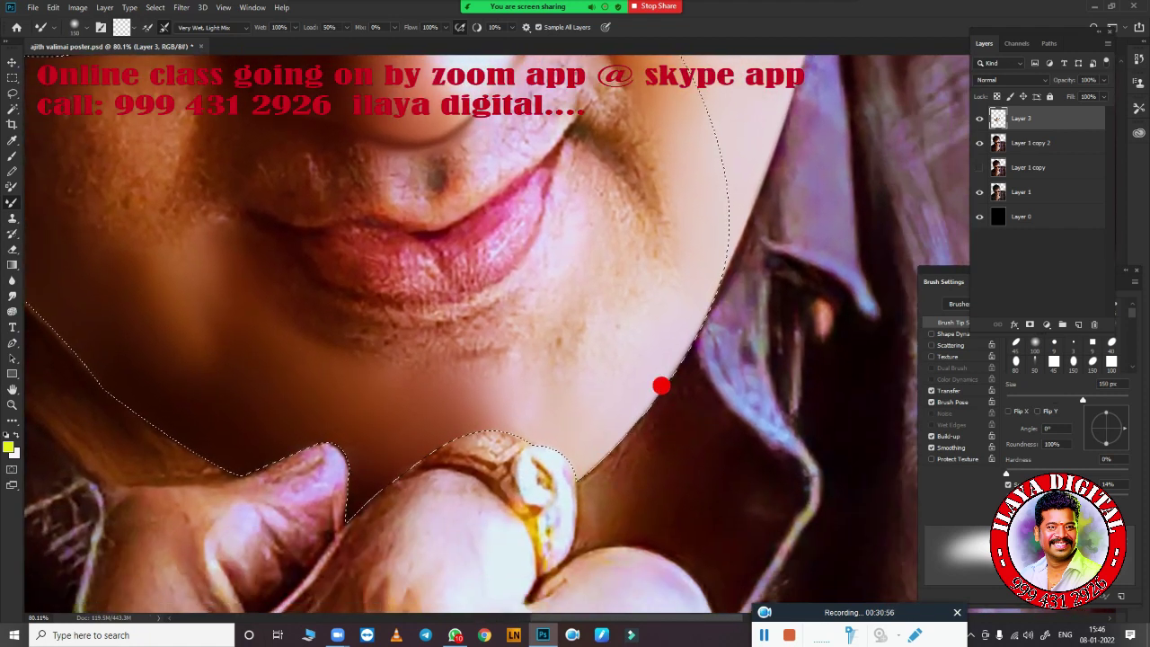
{"action": "key", "text": "period"}
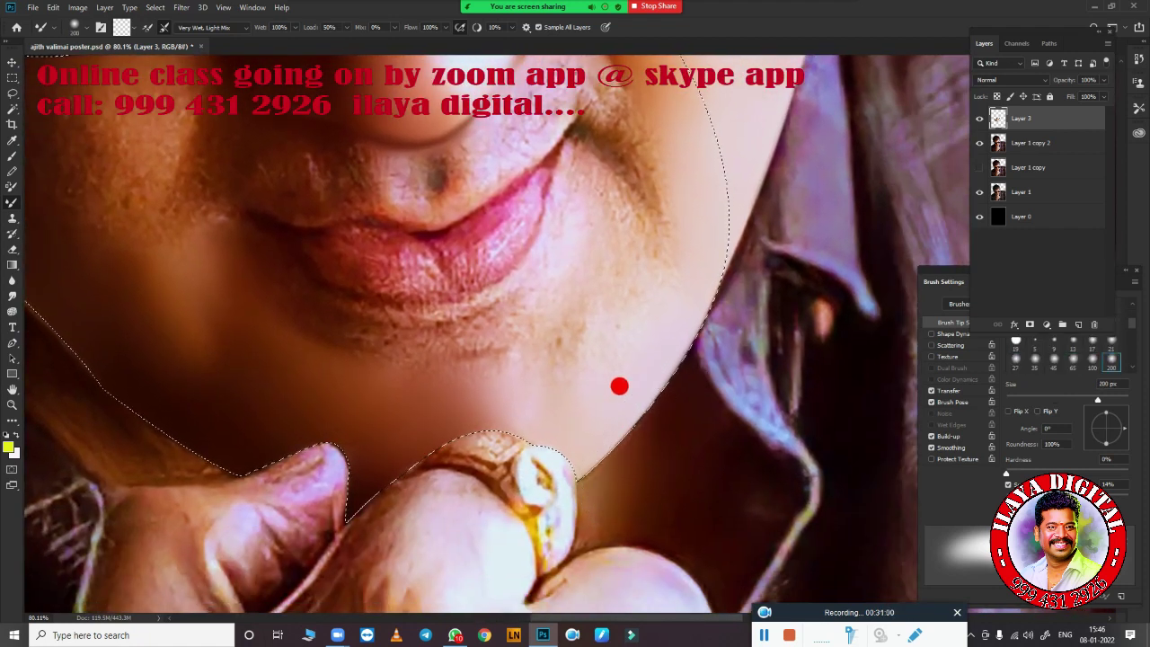
{"action": "scroll", "coordinate": [599, 471], "scroll_direction": "down", "scroll_amount": 3}
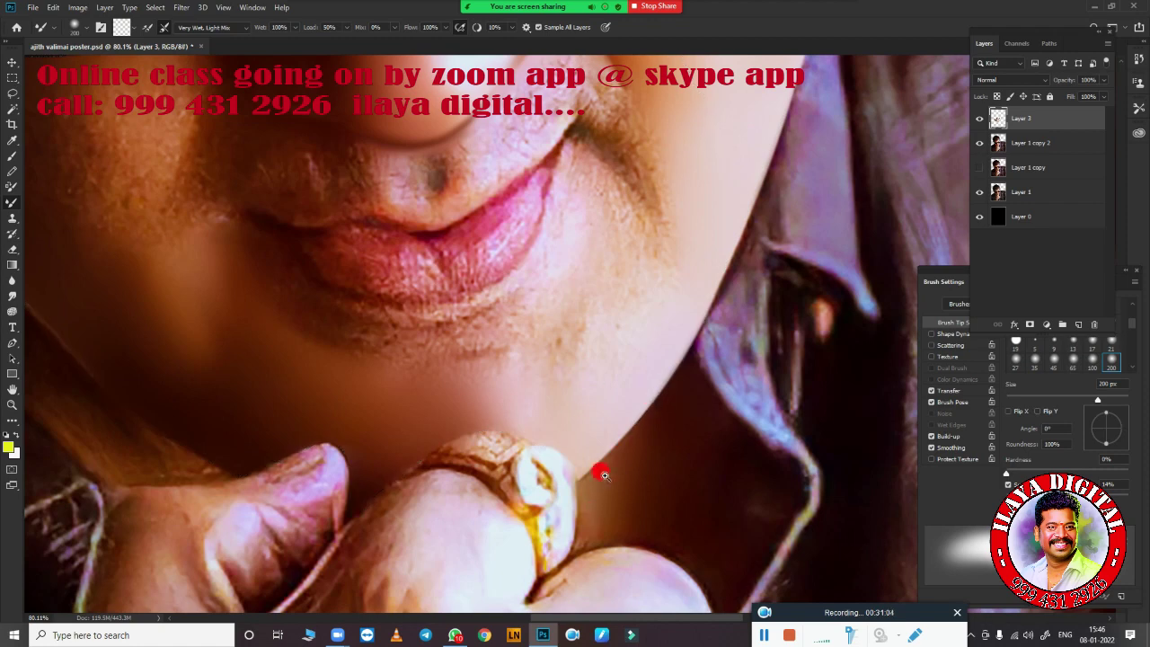
{"action": "scroll", "coordinate": [506, 405], "scroll_direction": "down", "scroll_amount": 2}
{"action": "scroll", "coordinate": [562, 380], "scroll_direction": "up", "scroll_amount": 5}
{"action": "scroll", "coordinate": [481, 388], "scroll_direction": "down", "scroll_amount": 3}
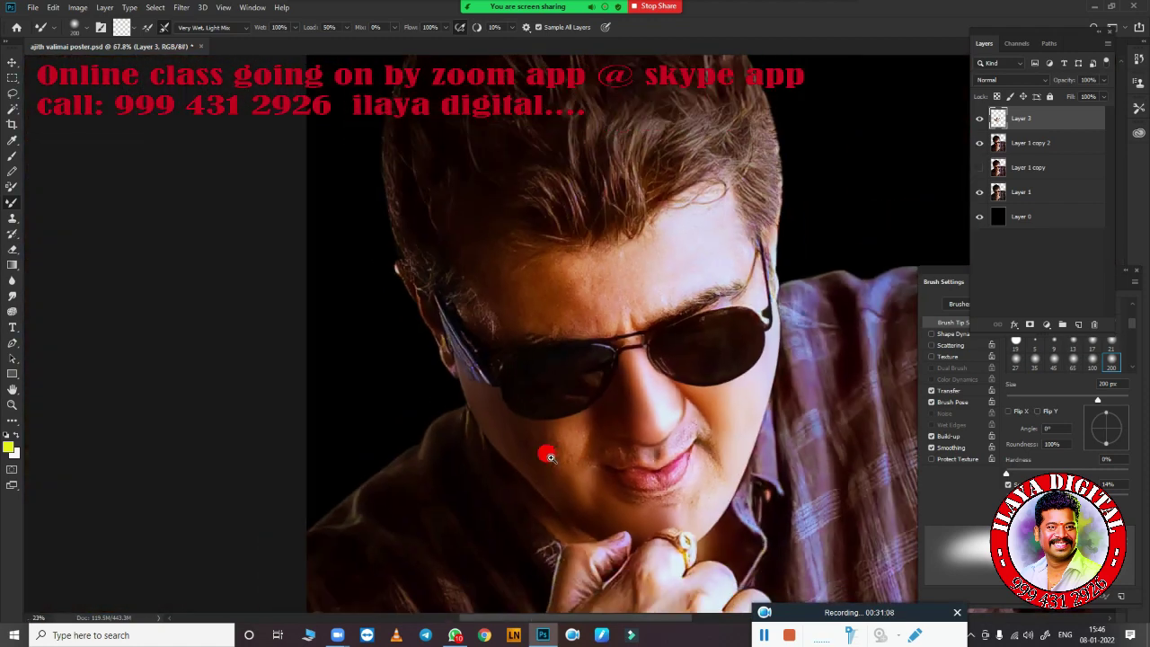
{"action": "scroll", "coordinate": [546, 455], "scroll_direction": "up", "scroll_amount": 2}
{"action": "scroll", "coordinate": [632, 462], "scroll_direction": "up", "scroll_amount": 2}
{"action": "scroll", "coordinate": [647, 459], "scroll_direction": "up", "scroll_amount": 2}
{"action": "scroll", "coordinate": [632, 364], "scroll_direction": "down", "scroll_amount": 3}
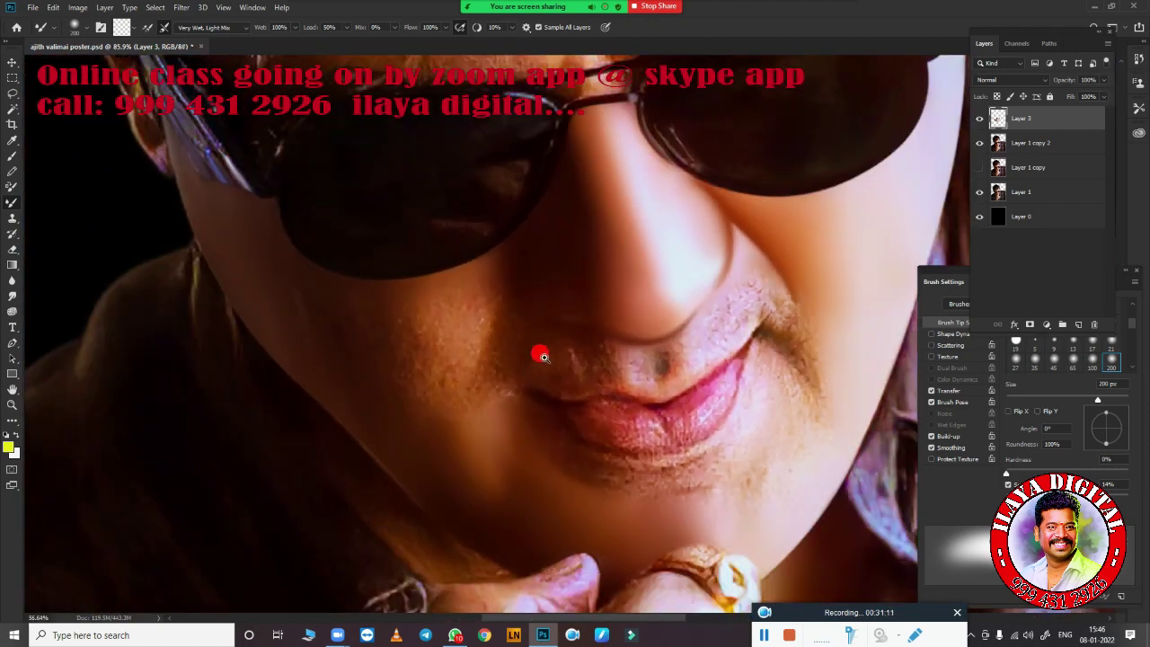
Draw a pen path around the shadowed cheek left of the mouth and load it as a selection
{"action": "key", "text": "p"}
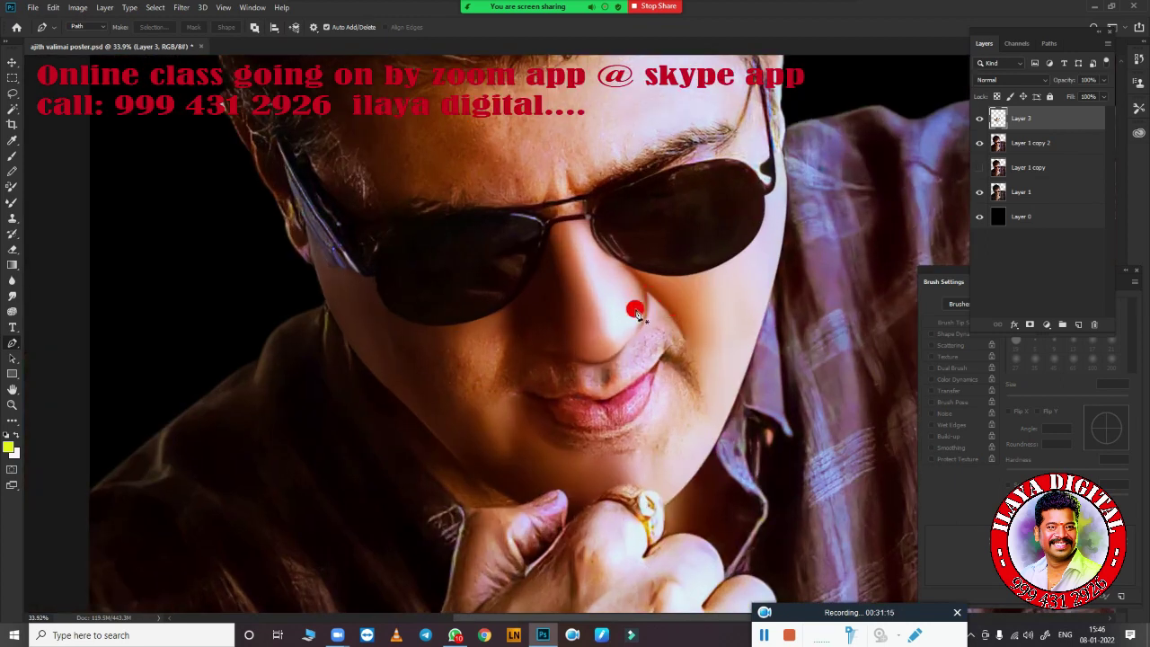
{"action": "scroll", "coordinate": [584, 311], "scroll_direction": "up", "scroll_amount": 3}
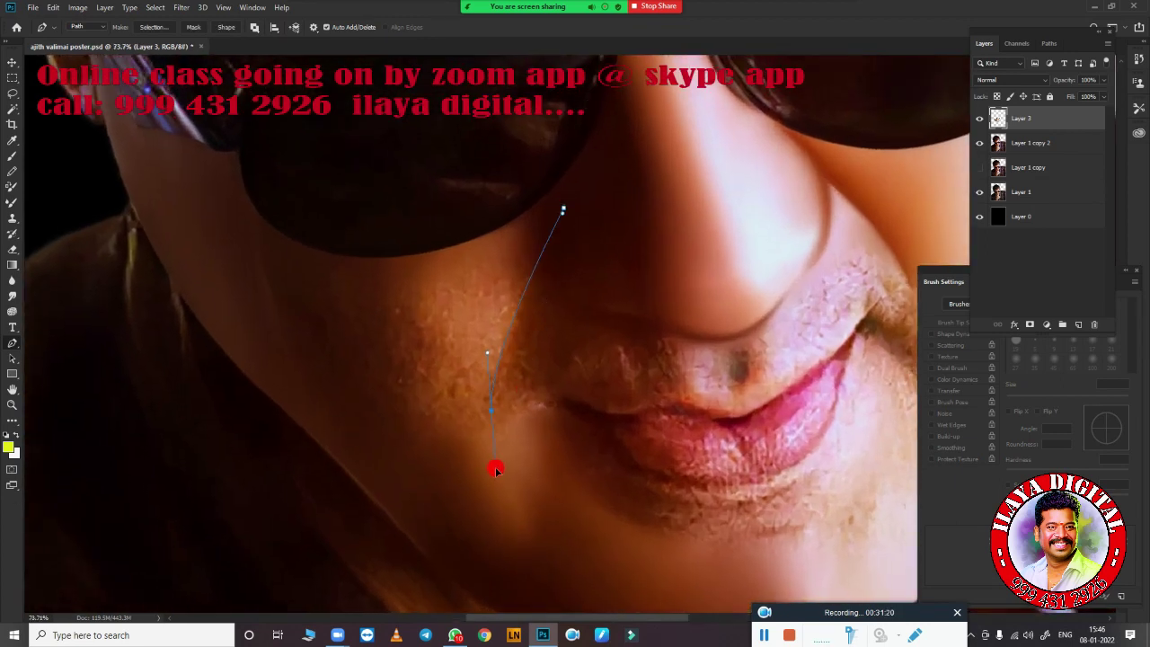
{"action": "left_click", "coordinate": [536, 538]}
{"action": "left_click_drag", "start_coordinate": [172, 316], "coordinate": [139, 281]}
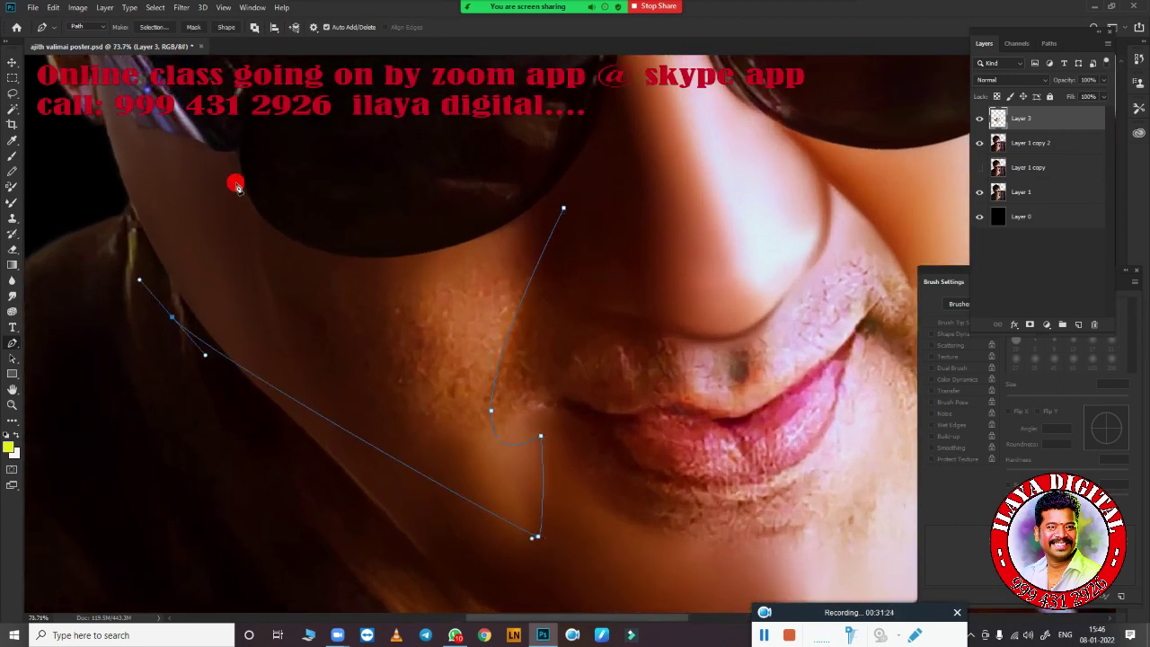
{"action": "key", "text": "ctrl+Return"}
{"action": "scroll", "coordinate": [535, 381], "scroll_direction": "up", "scroll_amount": 1}
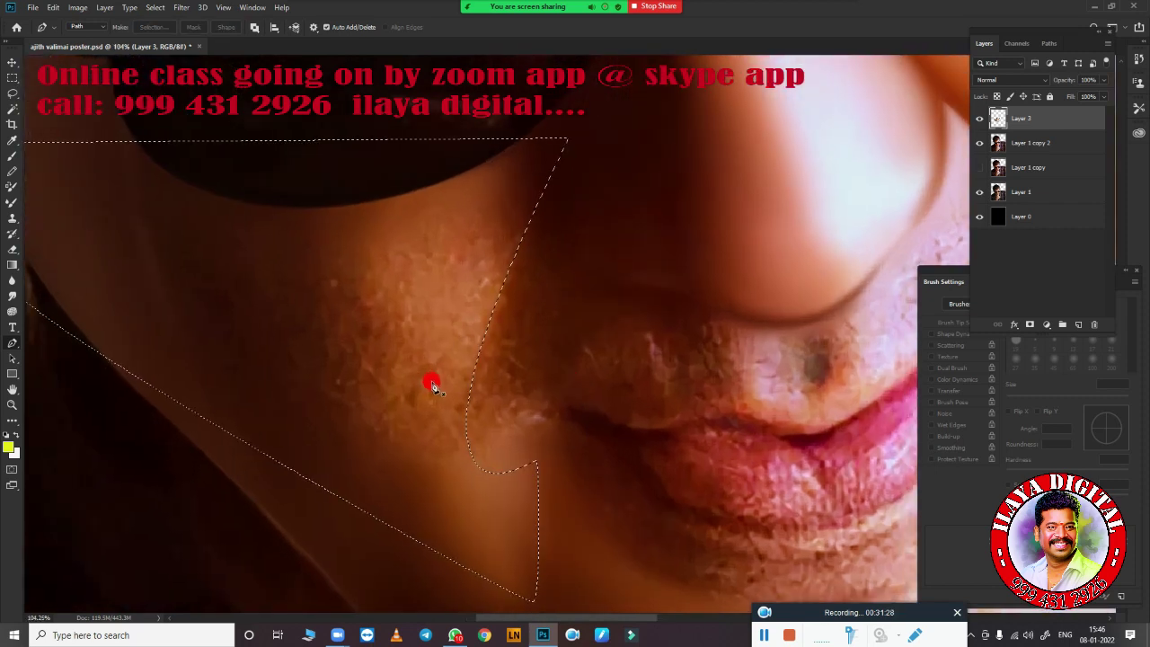
{"action": "key", "text": "b"}
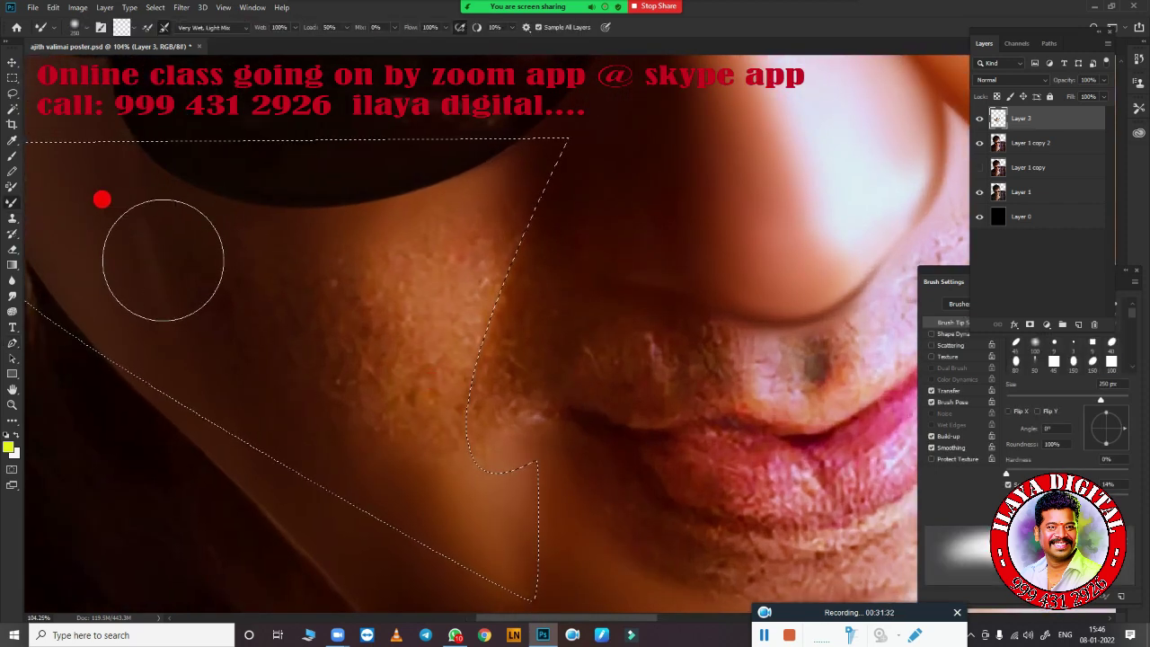
Adjust the mixer brush between 400 px and 175 px, settling at 175 px
{"action": "key", "text": "bracketright"}
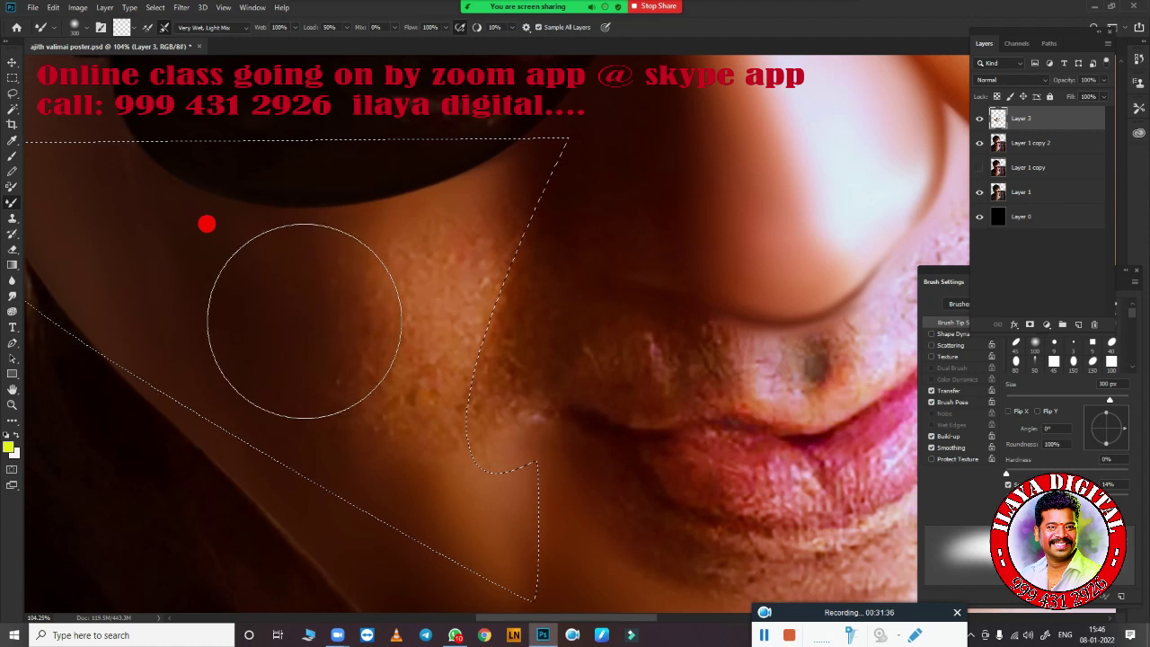
{"action": "key", "text": "bracketright"}
{"action": "key", "text": "bracketright"}
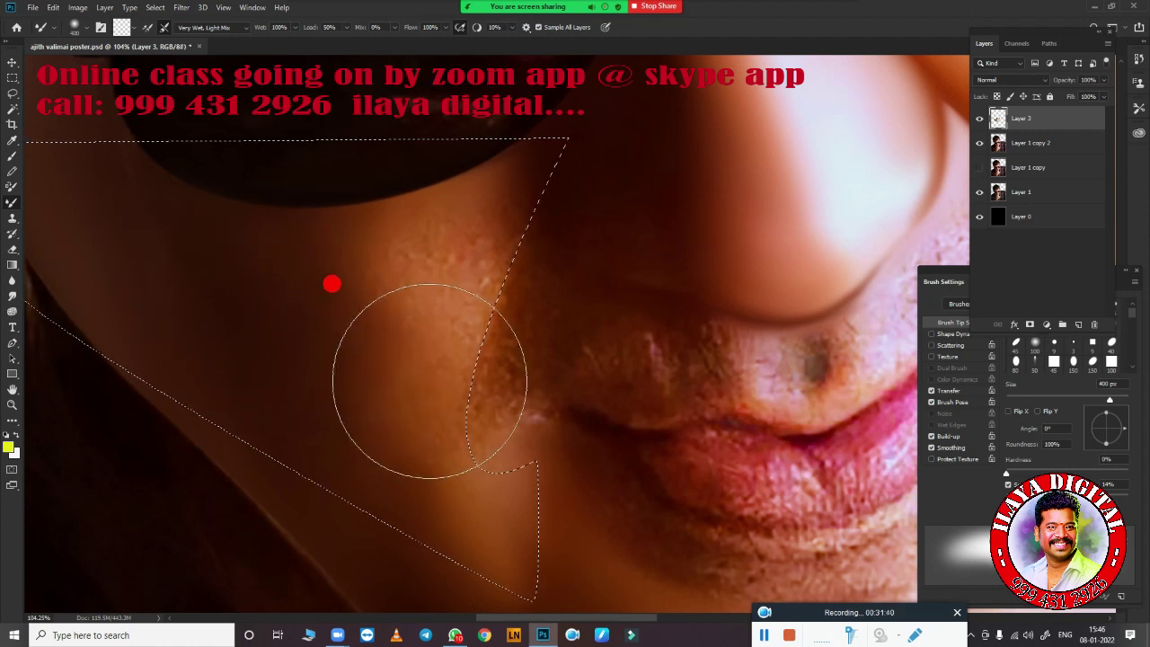
{"action": "key", "text": "bracketleft"}
{"action": "key", "text": "bracketleft"}
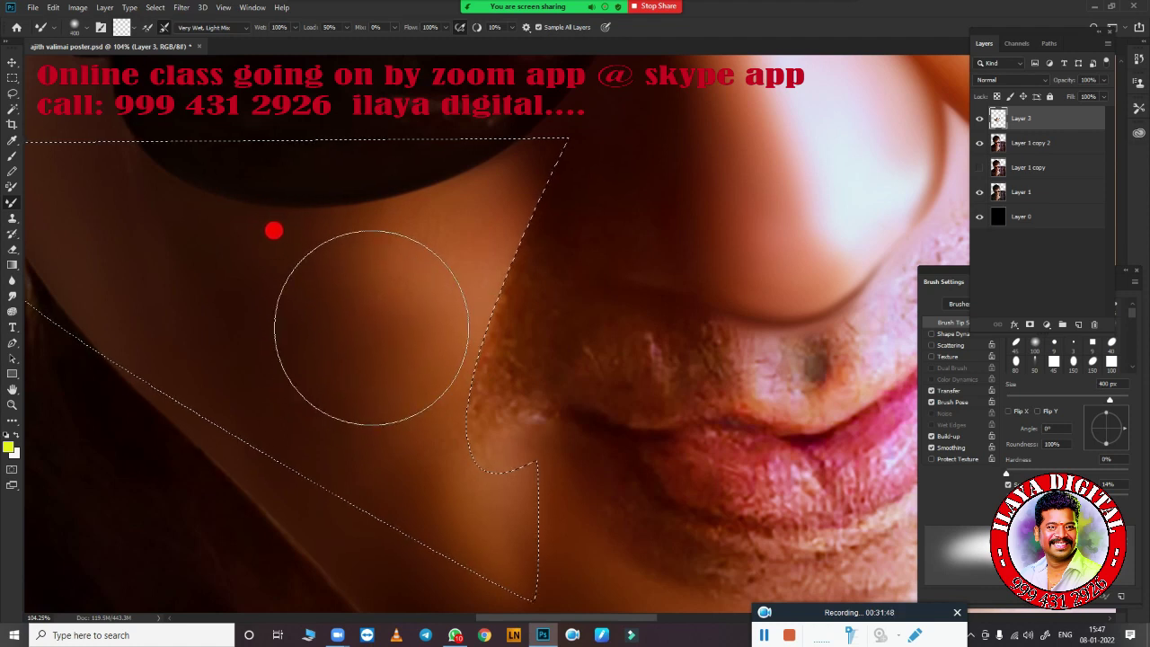
{"action": "key", "text": "bracketright"}
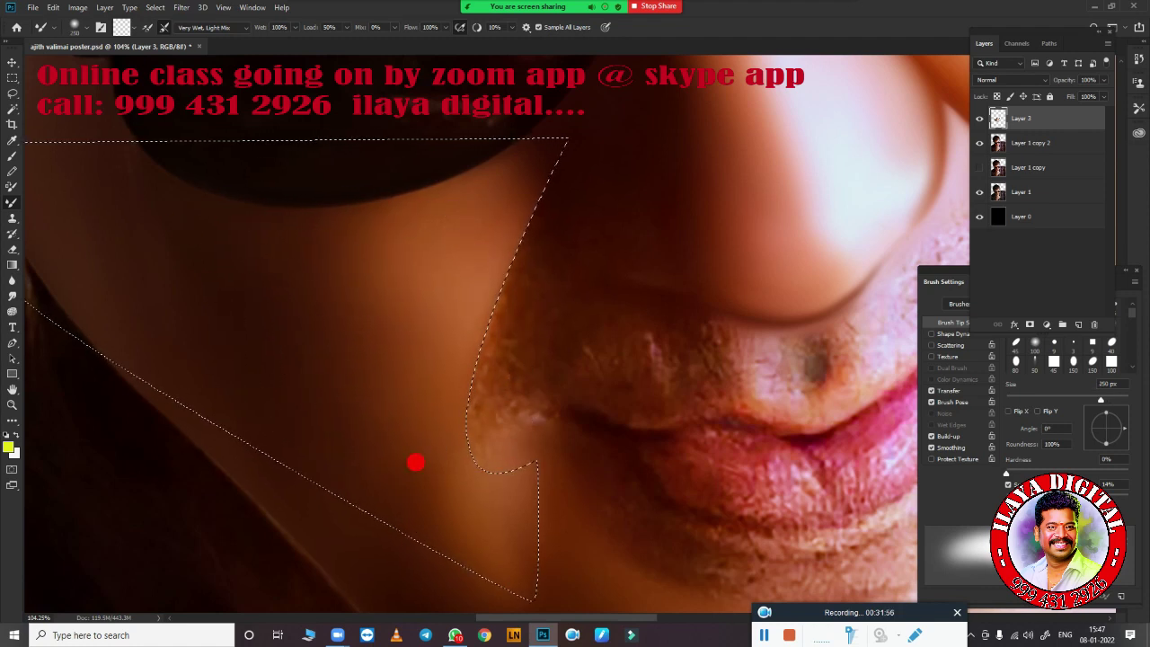
{"action": "key", "text": "period"}
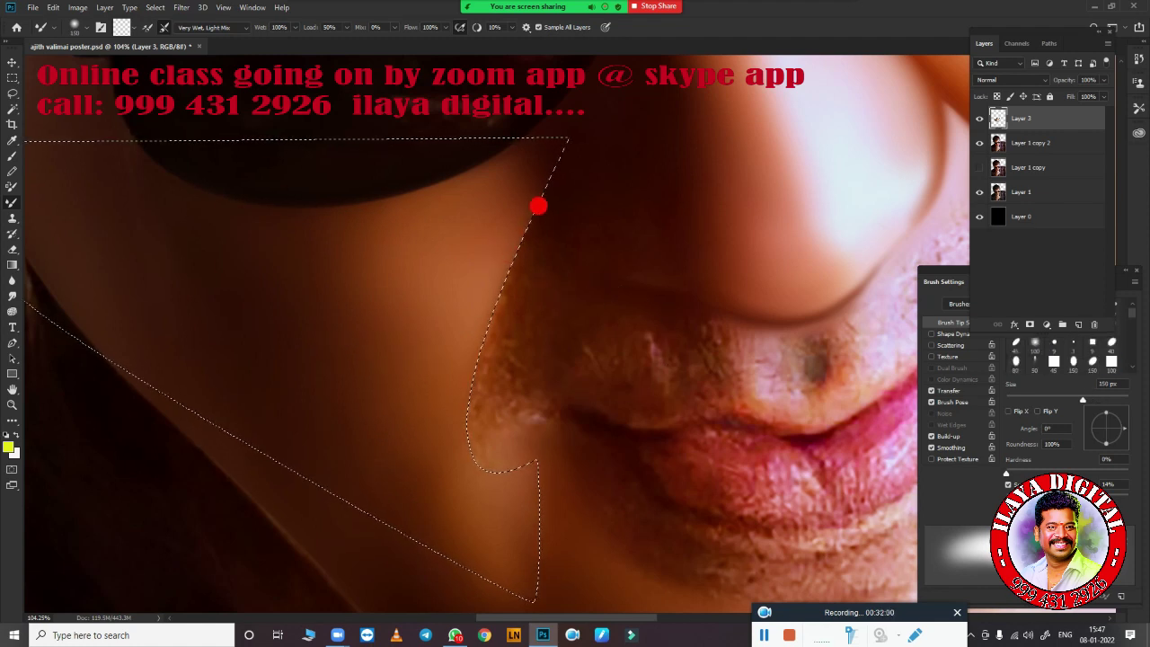
{"action": "key", "text": "comma"}
{"action": "key", "text": "period"}
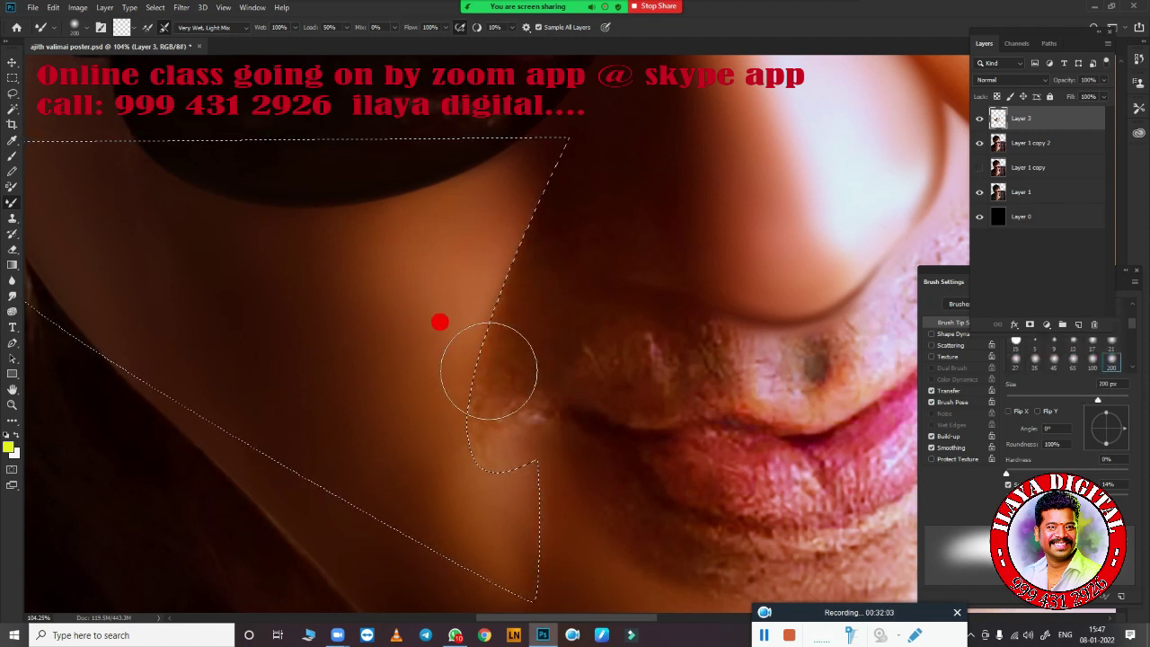
{"action": "key", "text": "comma"}
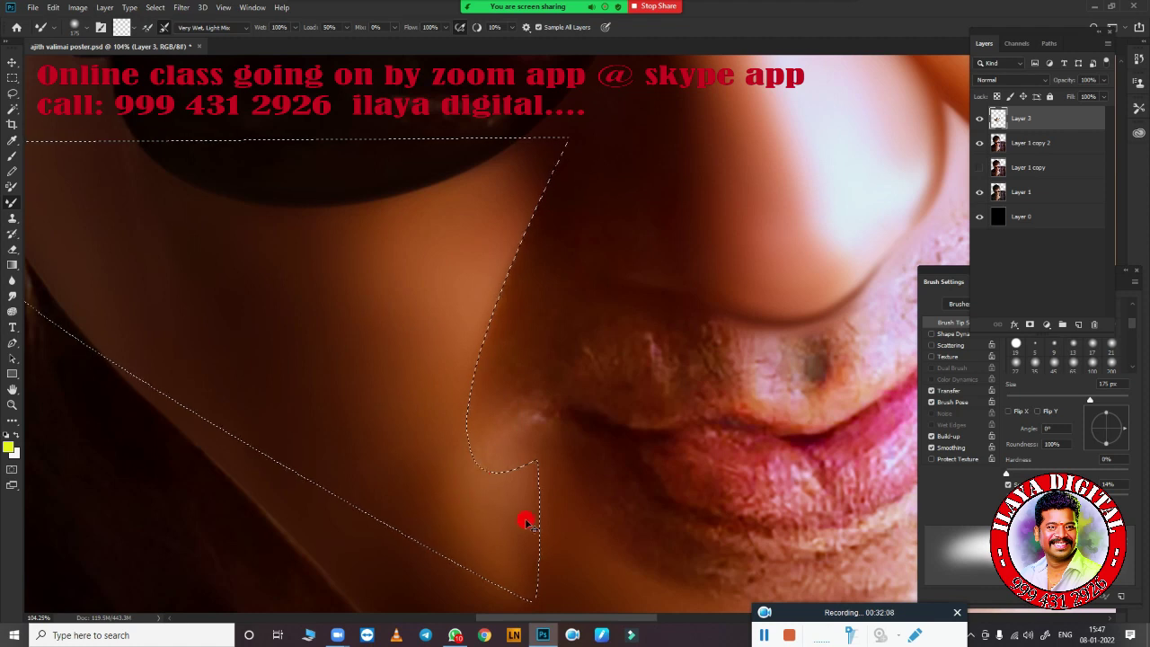
Zoom out to the whole face, then zoom in closely on the lips and nose
{"action": "scroll", "coordinate": [526, 522], "scroll_direction": "up", "scroll_amount": 3}
{"action": "scroll", "coordinate": [564, 480], "scroll_direction": "down", "scroll_amount": 2}
{"action": "scroll", "coordinate": [540, 501], "scroll_direction": "up", "scroll_amount": 2}
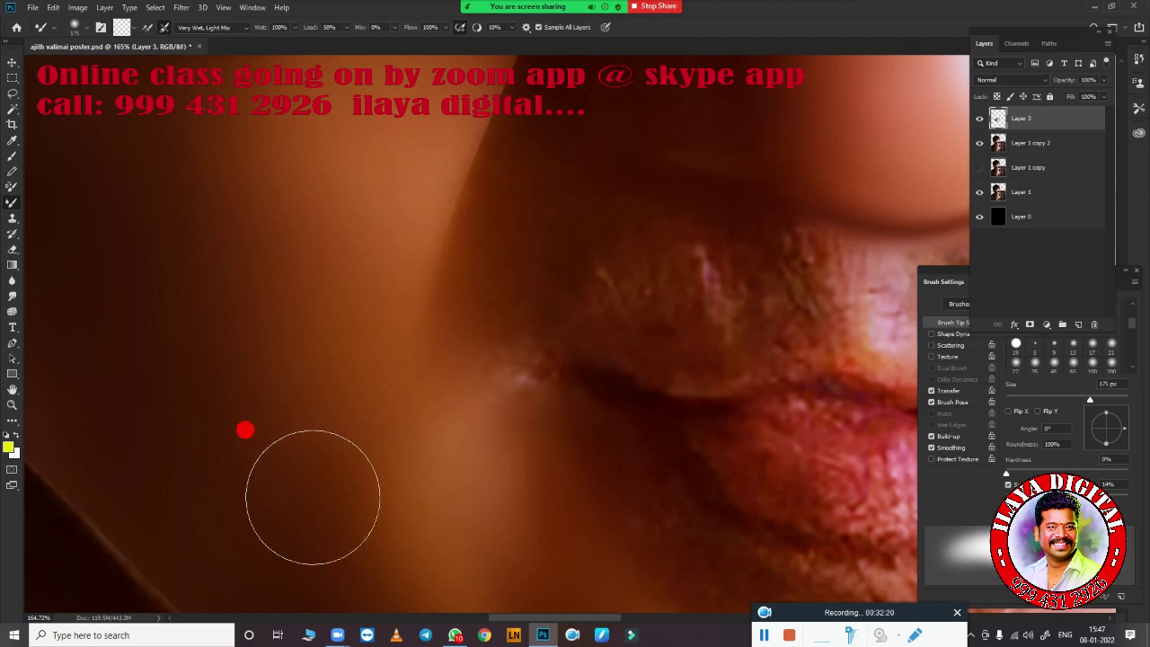
{"action": "scroll", "coordinate": [314, 495], "scroll_direction": "up", "scroll_amount": 3}
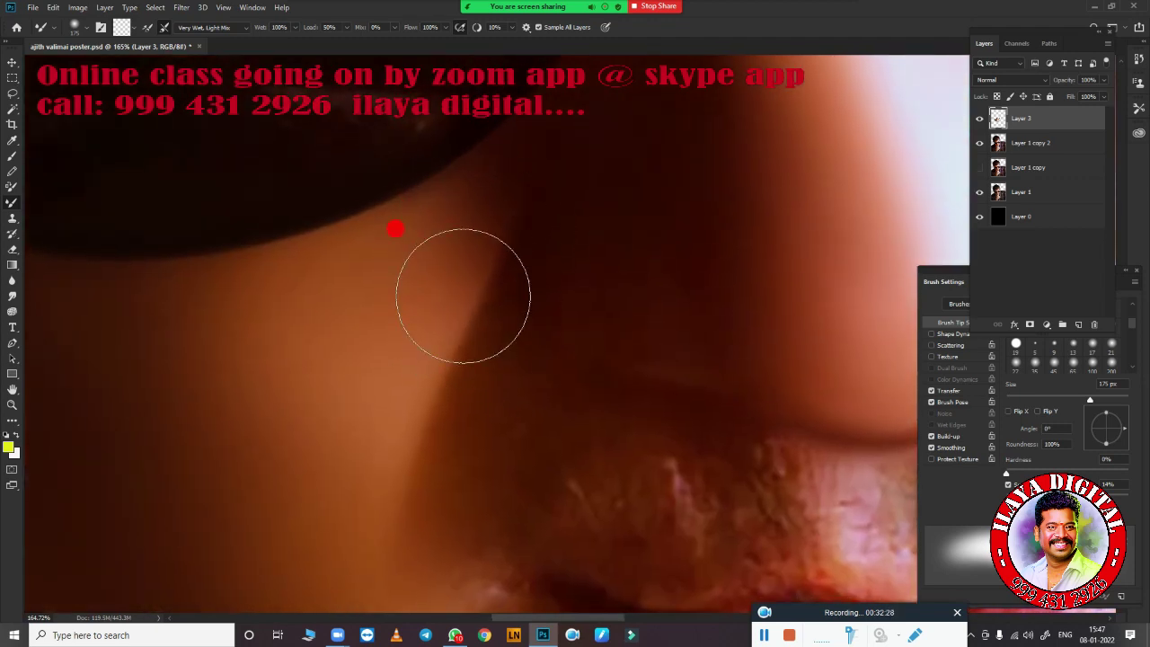
{"action": "scroll", "coordinate": [485, 277], "scroll_direction": "up", "scroll_amount": 1}
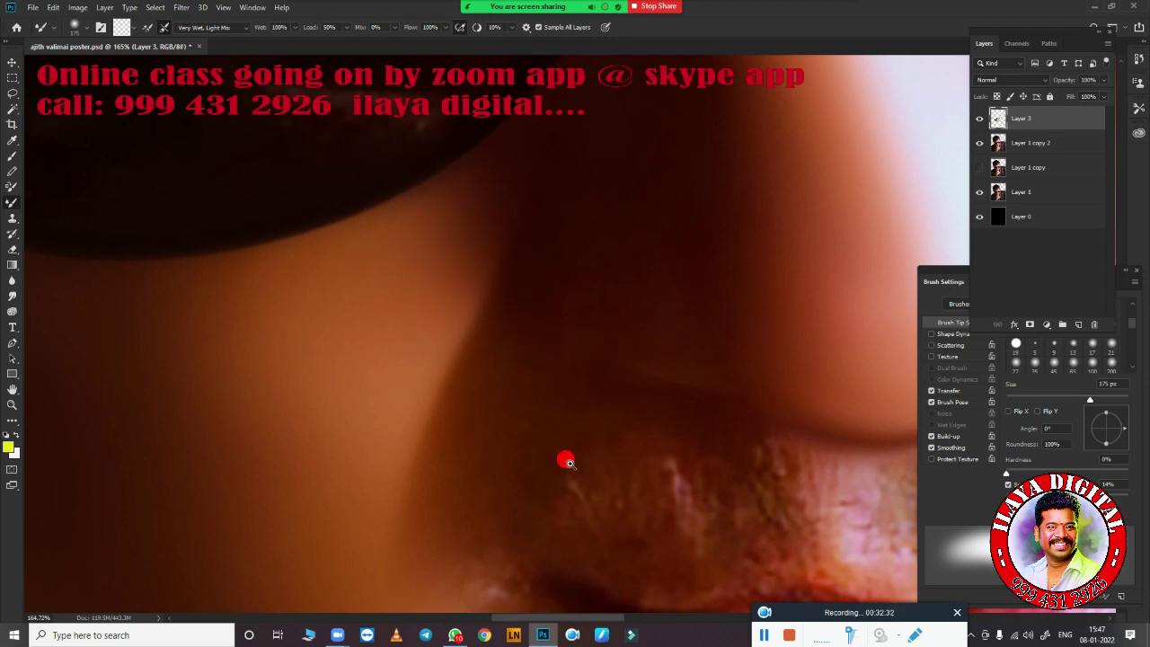
{"action": "left_click_drag", "start_coordinate": [565, 457], "coordinate": [470, 351]}
{"action": "left_click", "coordinate": [470, 351]}
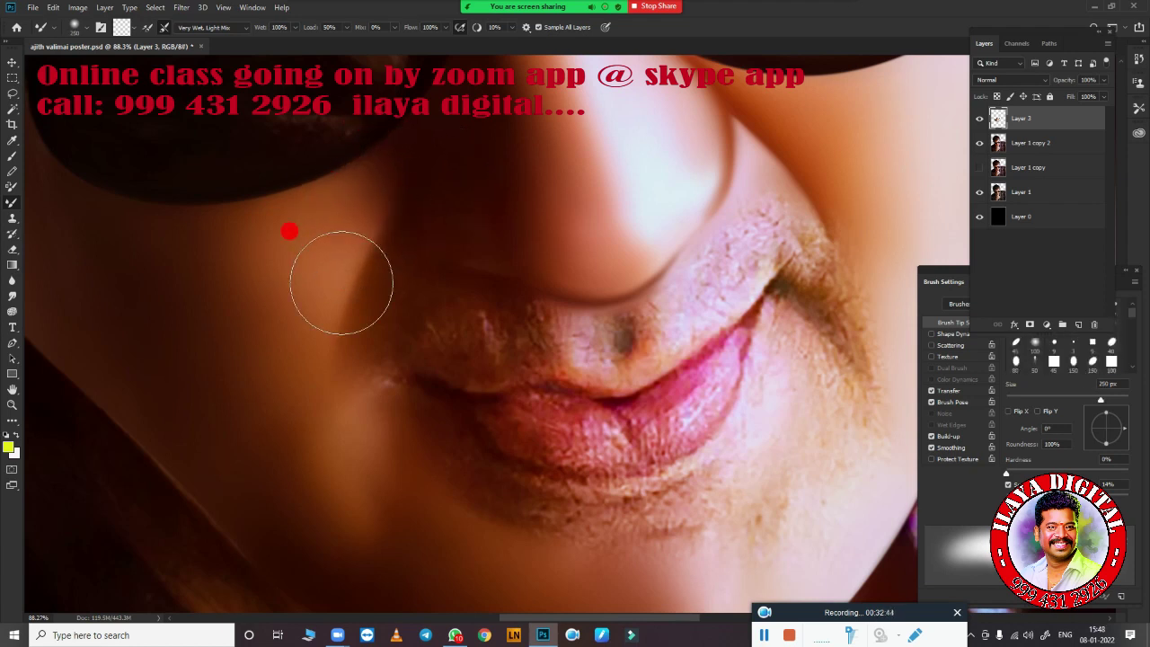
{"action": "scroll", "coordinate": [648, 434], "scroll_direction": "down", "scroll_amount": 5}
{"action": "scroll", "coordinate": [500, 288], "scroll_direction": "up", "scroll_amount": 3}
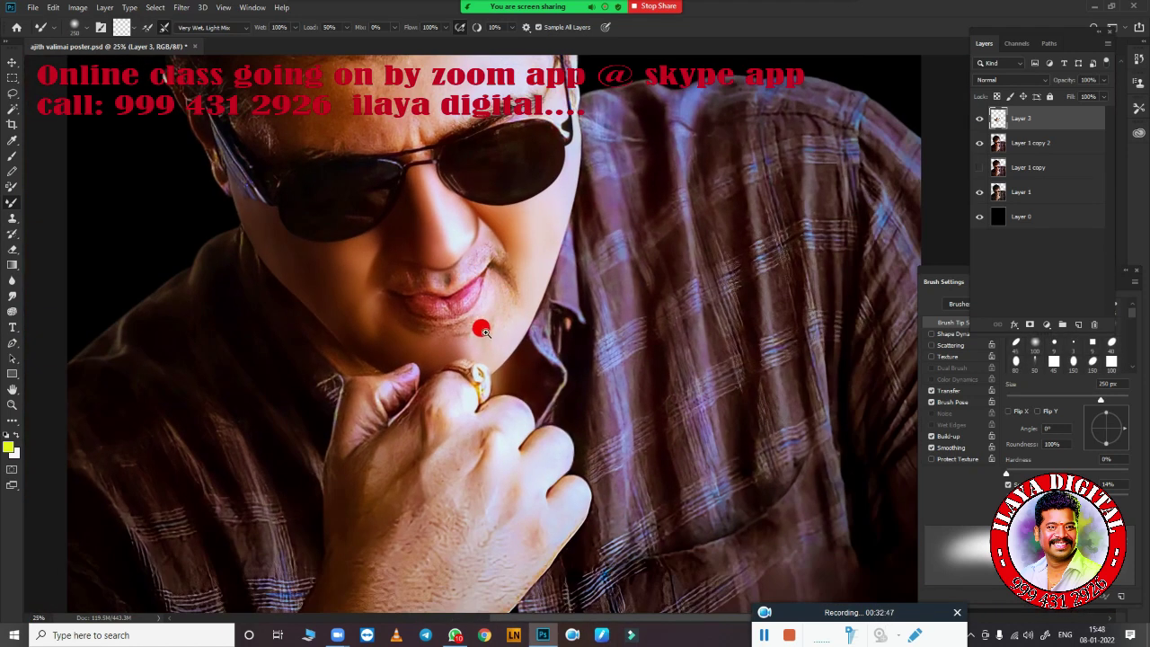
{"action": "scroll", "coordinate": [536, 350], "scroll_direction": "up", "scroll_amount": 2}
{"action": "scroll", "coordinate": [579, 363], "scroll_direction": "up", "scroll_amount": 2}
{"action": "scroll", "coordinate": [580, 363], "scroll_direction": "up", "scroll_amount": 2}
{"action": "scroll", "coordinate": [560, 399], "scroll_direction": "up", "scroll_amount": 1}
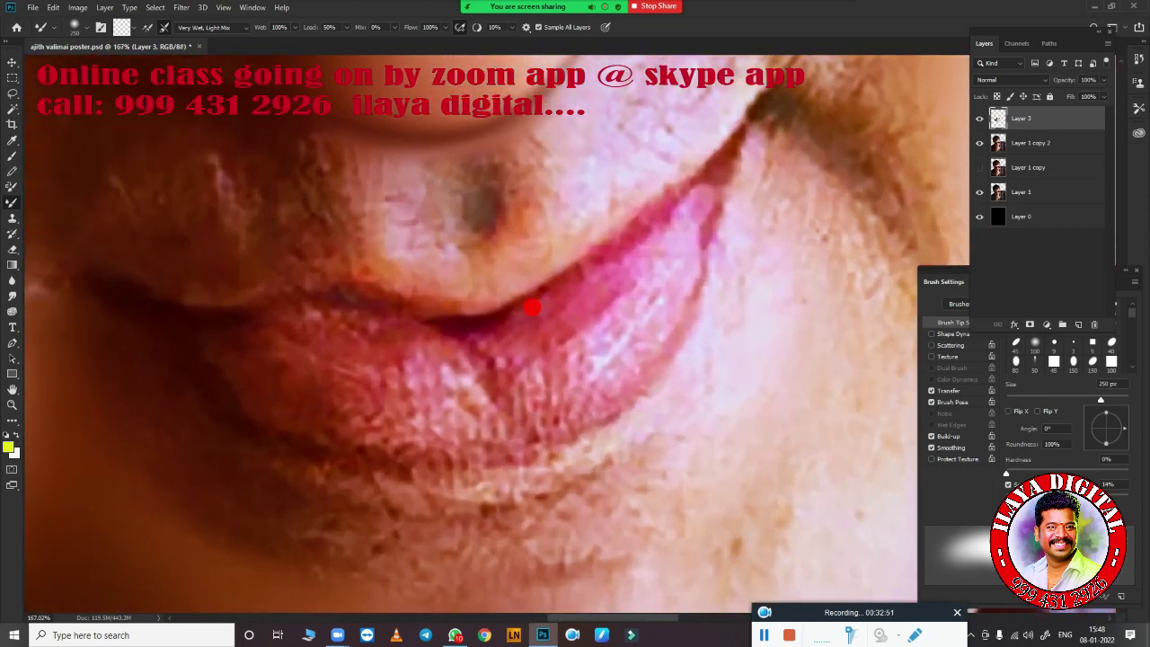
{"action": "scroll", "coordinate": [531, 303], "scroll_direction": "down", "scroll_amount": 3}
{"action": "scroll", "coordinate": [595, 409], "scroll_direction": "up", "scroll_amount": 2}
{"action": "scroll", "coordinate": [536, 405], "scroll_direction": "up", "scroll_amount": 5}
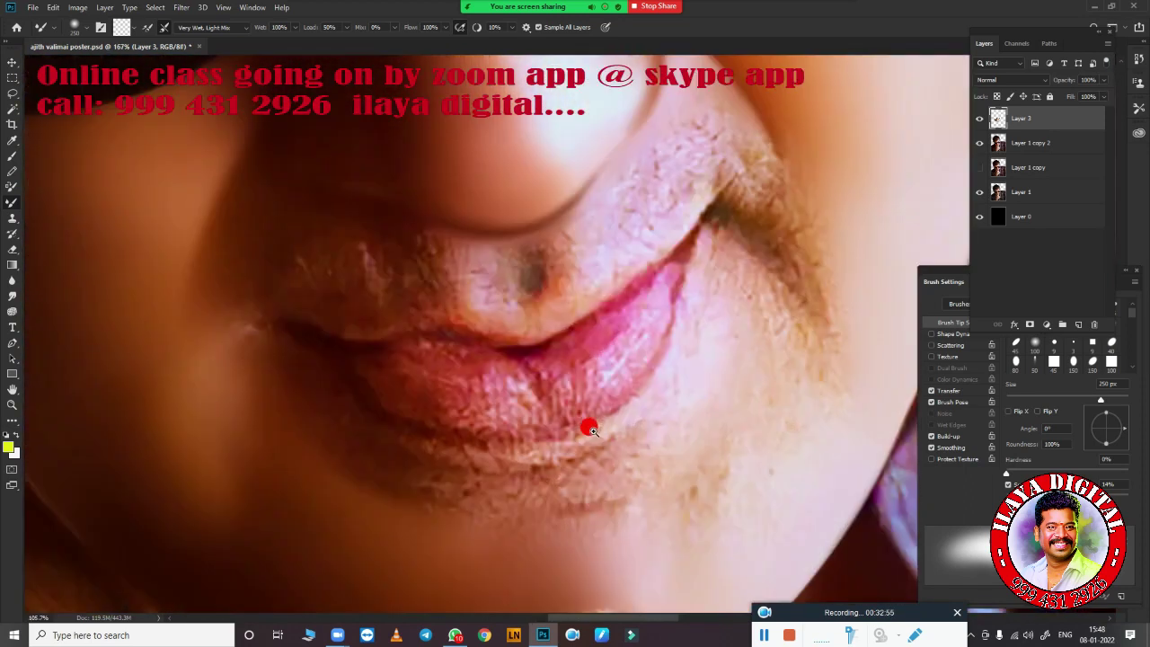
{"action": "scroll", "coordinate": [536, 405], "scroll_direction": "up", "scroll_amount": 3}
Start the lower-lip pen path with curved anchors along its right side and underneath
{"action": "key", "text": "p"}
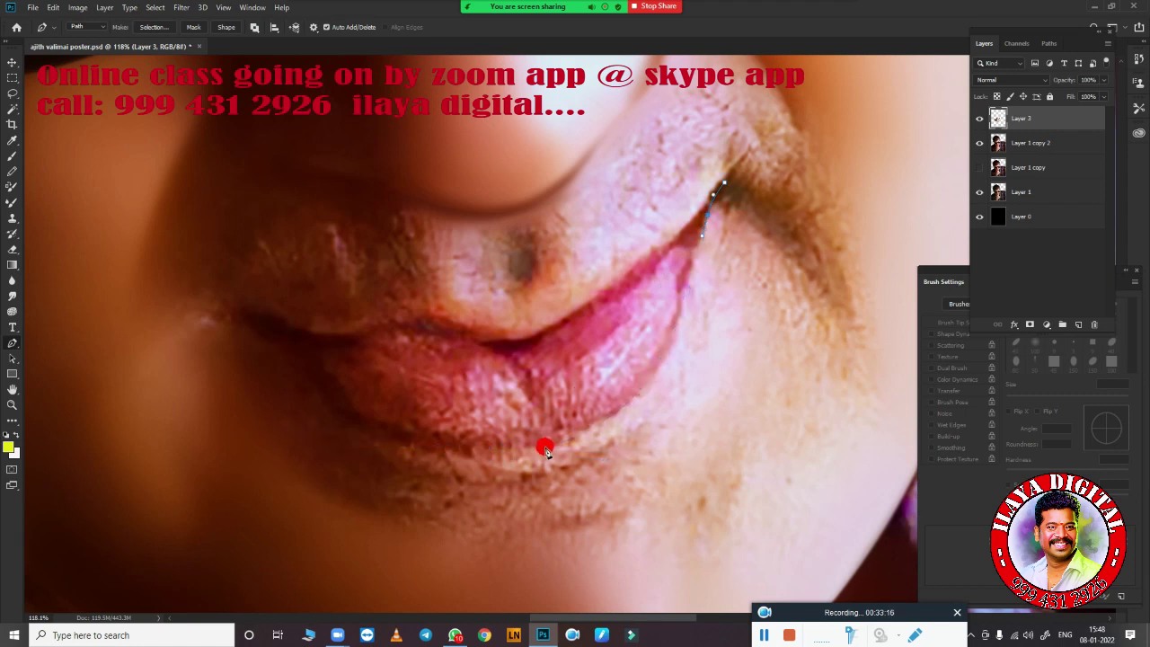
{"action": "left_click_drag", "start_coordinate": [546, 446], "coordinate": [409, 471]}
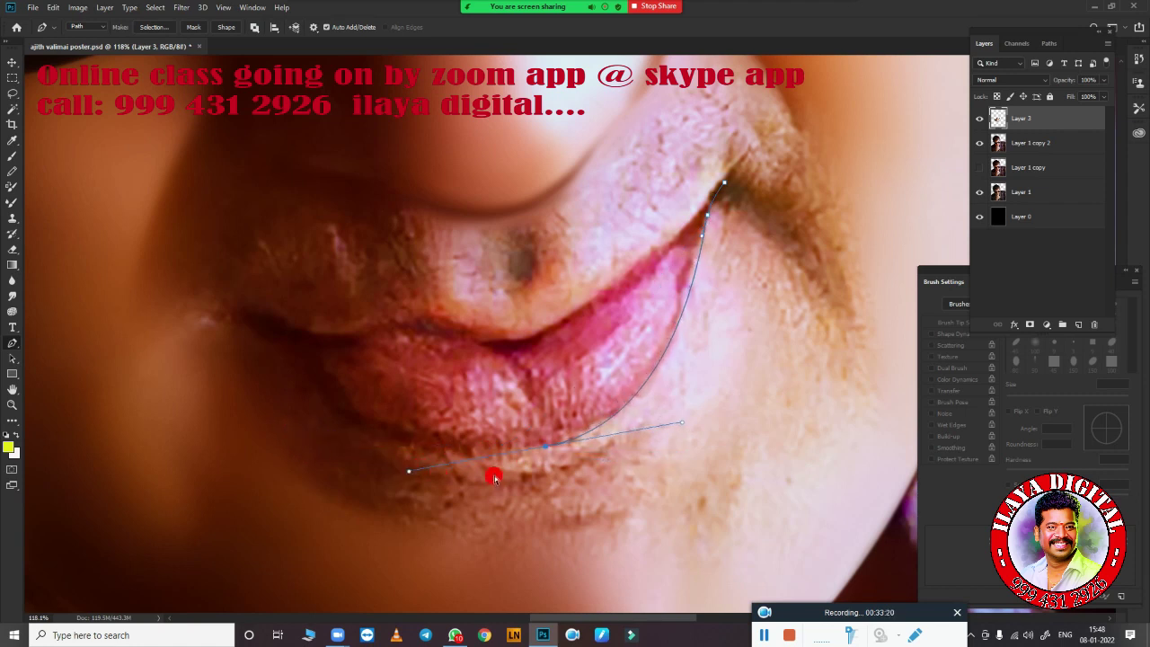
{"action": "key", "text": "ctrl+z"}
{"action": "mouse_move", "coordinate": [601, 419]}
{"action": "left_mouse_down"}
{"action": "mouse_move", "coordinate": [526, 447]}
{"action": "mouse_move", "coordinate": [414, 464]}
{"action": "left_mouse_up"}
{"action": "key", "text": "ctrl+z"}
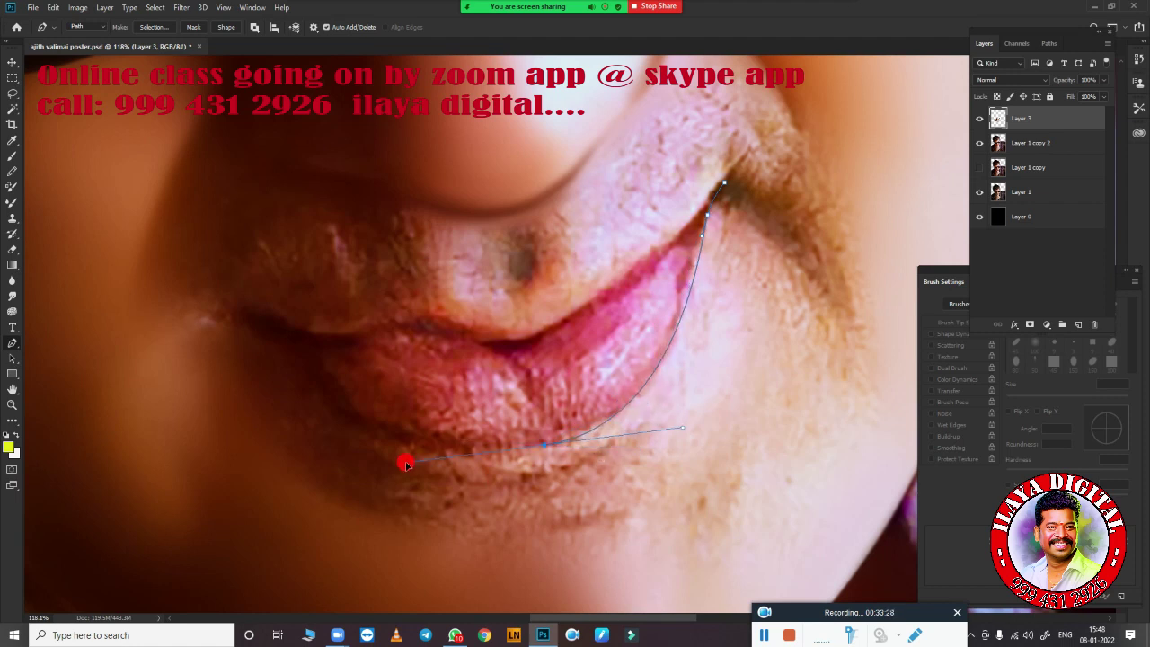
{"action": "key", "text": "ctrl+z"}
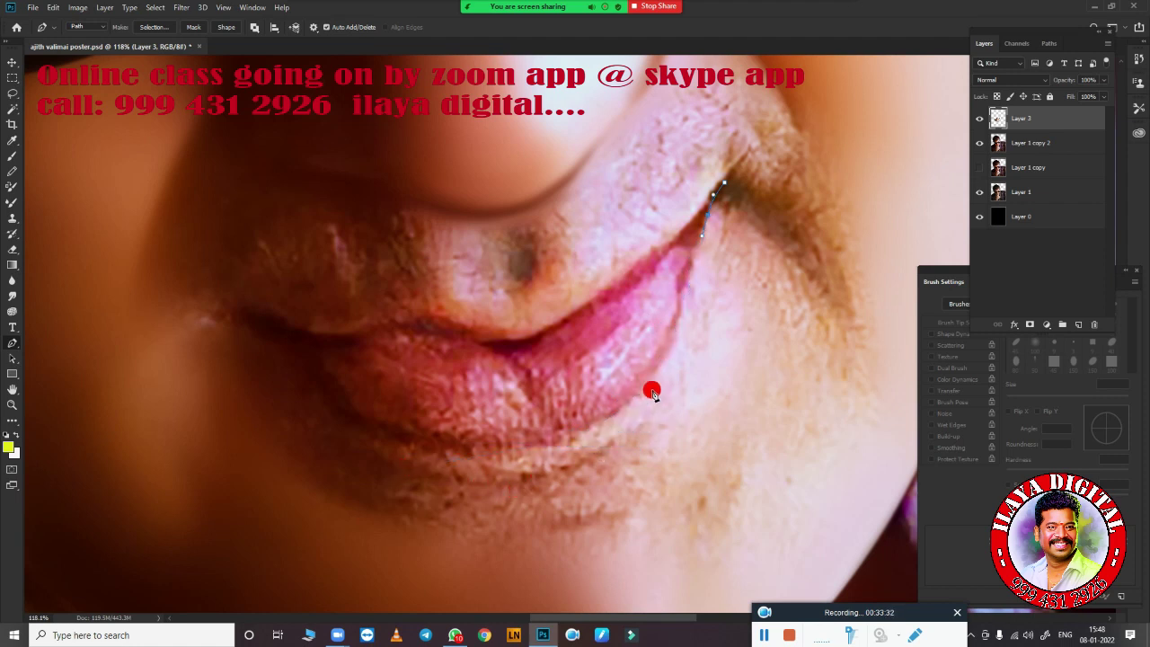
{"action": "left_click_drag", "start_coordinate": [634, 400], "coordinate": [595, 426]}
{"action": "left_click_drag", "start_coordinate": [398, 440], "coordinate": [233, 400]}
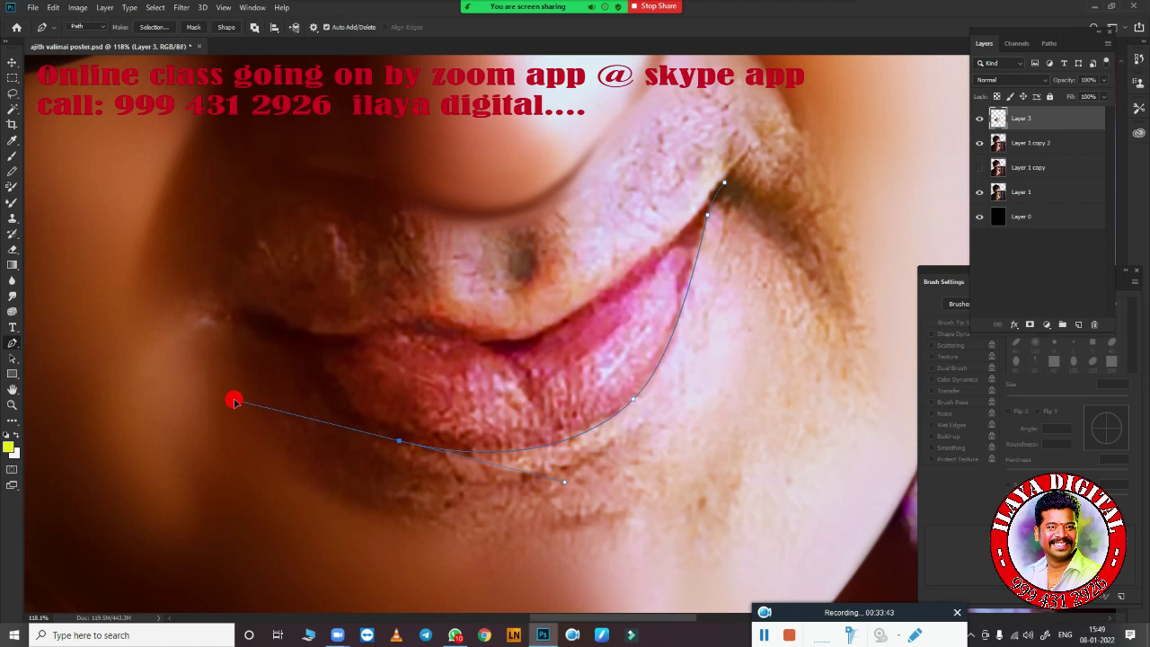
{"action": "left_click", "coordinate": [400, 442], "text": "alt"}
Curve the outline to the left lip corner and back up to the right corner, closing it
{"action": "mouse_move", "coordinate": [307, 370]}
{"action": "left_mouse_down"}
{"action": "mouse_move", "coordinate": [264, 306]}
{"action": "mouse_move", "coordinate": [271, 318]}
{"action": "left_mouse_up"}
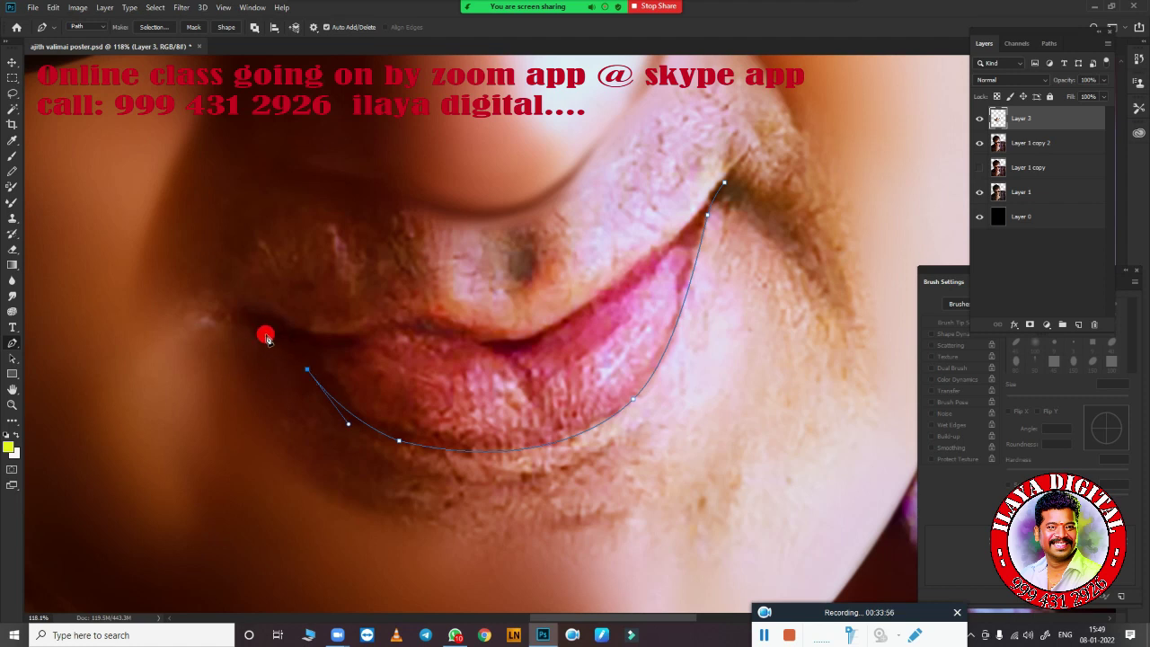
{"action": "mouse_move", "coordinate": [261, 326]}
{"action": "left_mouse_down"}
{"action": "mouse_move", "coordinate": [213, 302]}
{"action": "mouse_move", "coordinate": [236, 320]}
{"action": "left_mouse_up"}
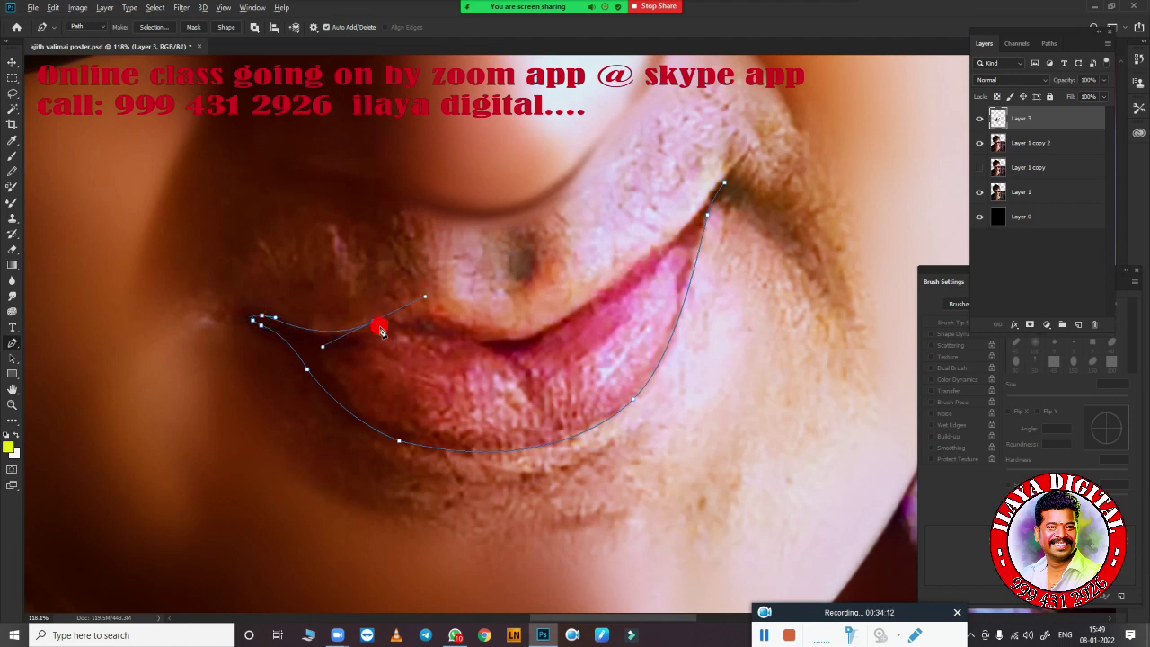
{"action": "scroll", "coordinate": [494, 349], "scroll_direction": "down", "scroll_amount": 3}
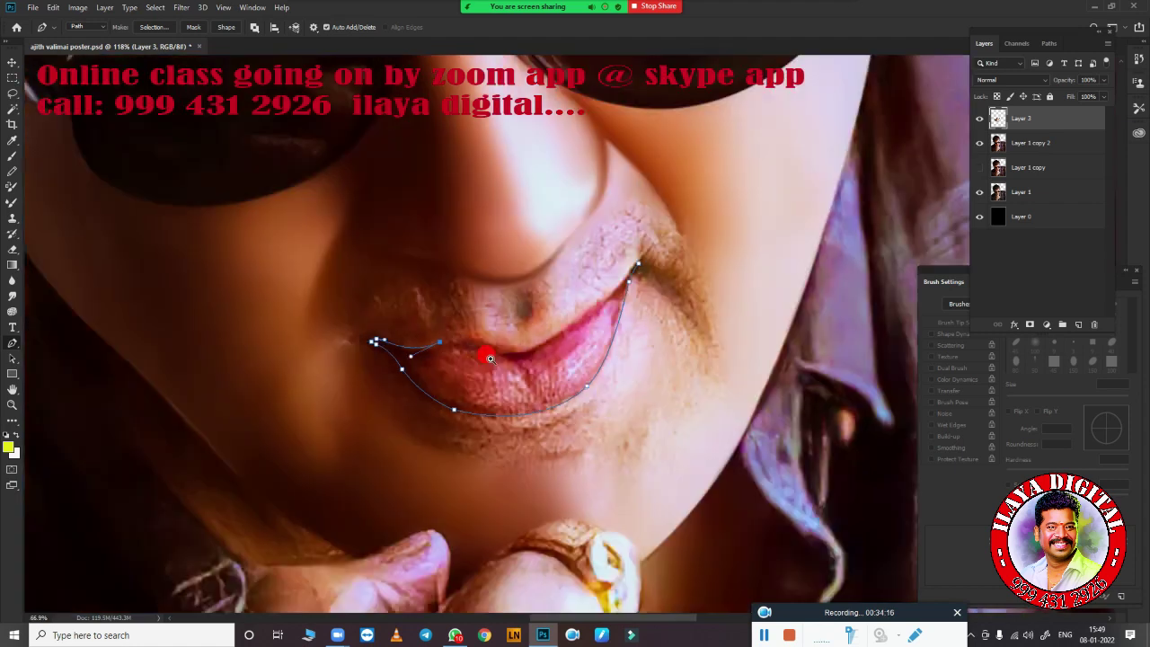
{"action": "scroll", "coordinate": [481, 347], "scroll_direction": "up", "scroll_amount": 1}
{"action": "scroll", "coordinate": [495, 343], "scroll_direction": "up", "scroll_amount": 2}
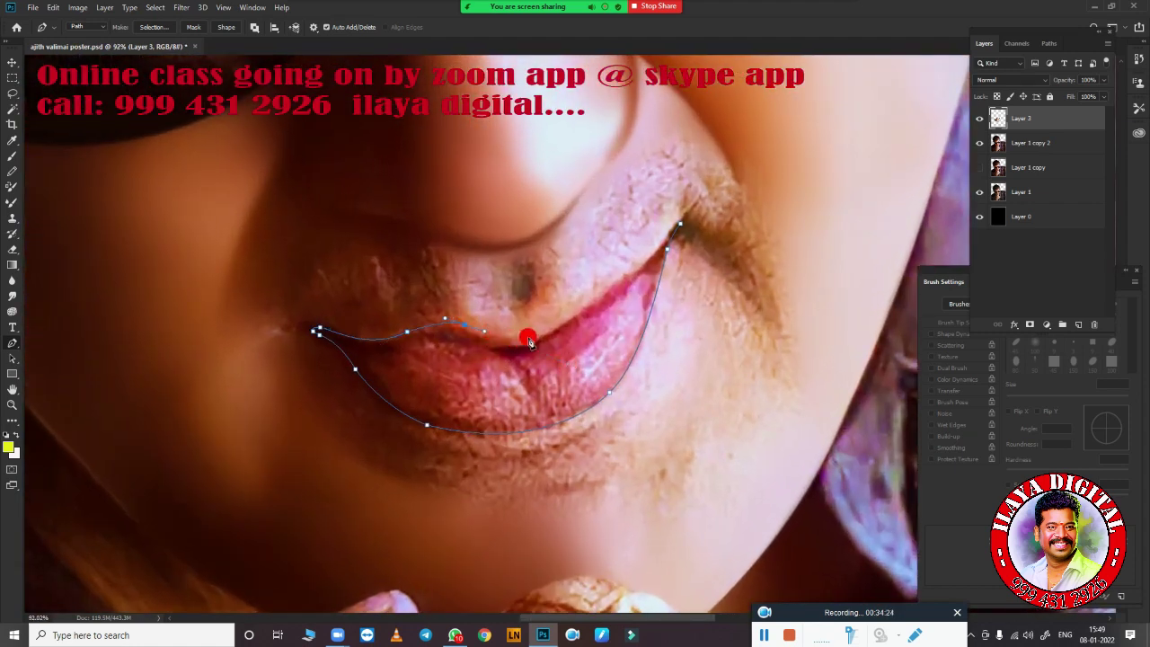
{"action": "scroll", "coordinate": [647, 295], "scroll_direction": "down", "scroll_amount": 3}
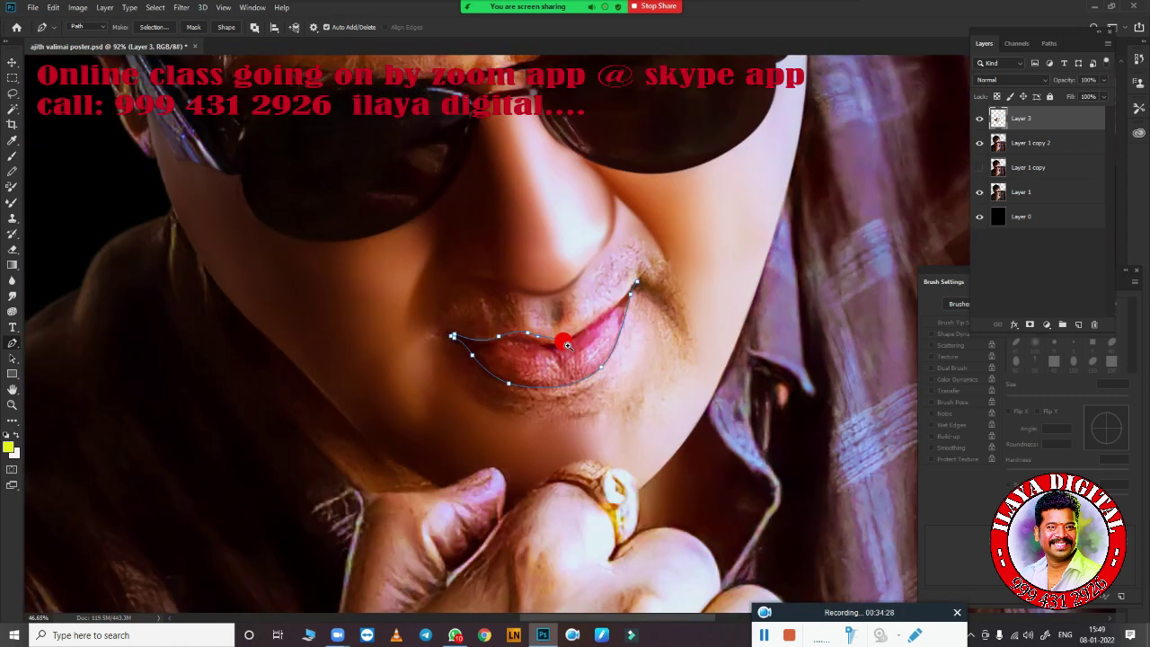
{"action": "scroll", "coordinate": [560, 336], "scroll_direction": "up", "scroll_amount": 3}
{"action": "left_click_drag", "start_coordinate": [657, 256], "coordinate": [695, 199]}
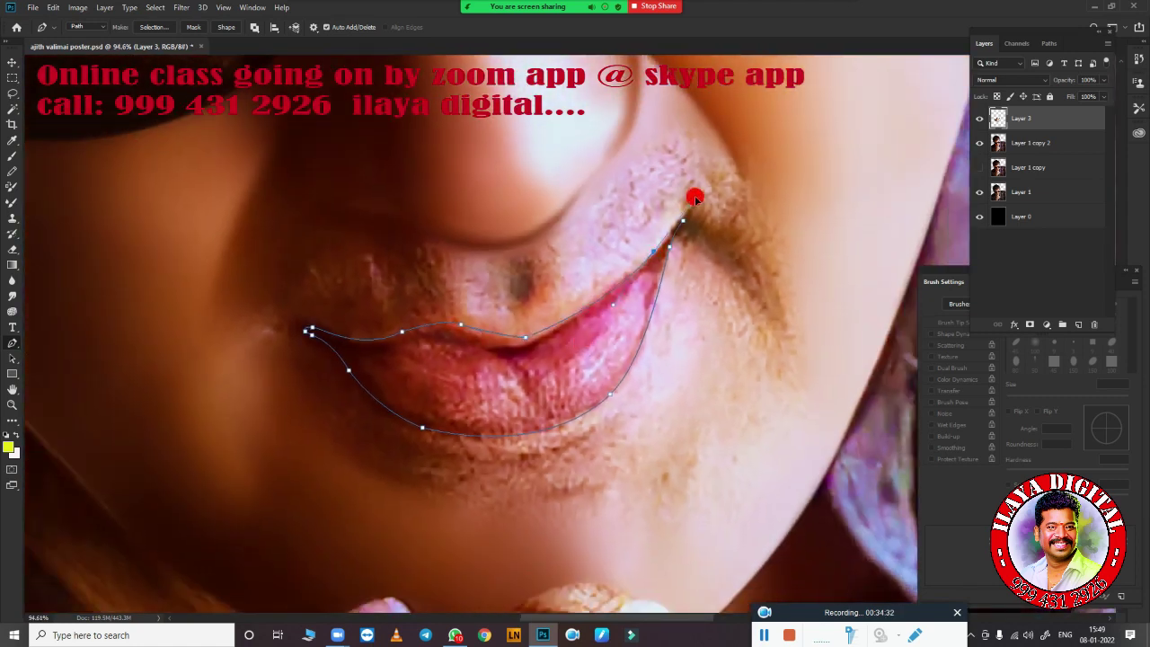
{"action": "left_click_drag", "start_coordinate": [754, 157], "coordinate": [768, 159]}
Turn the lip path into a feathered selection and pick the Mixer Brush at 40 px
{"action": "key", "text": "ctrl+Return"}
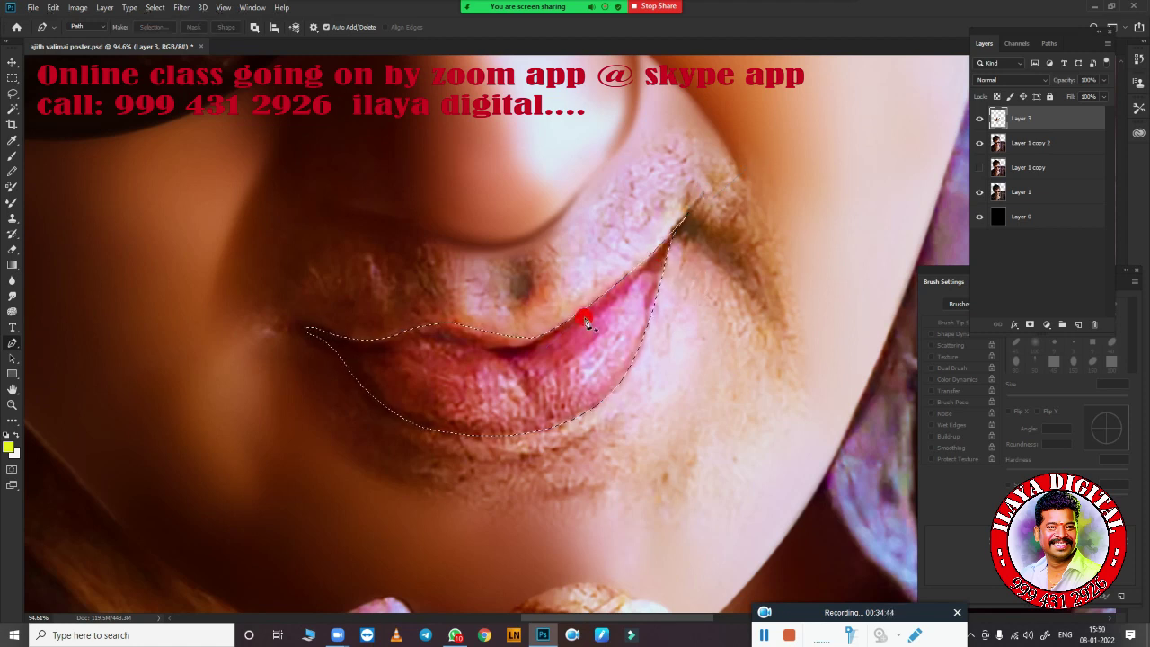
{"action": "key", "text": "shift+F6"}
{"action": "key", "text": "Return"}
{"action": "scroll", "coordinate": [550, 387], "scroll_direction": "down", "scroll_amount": 3}
{"action": "scroll", "coordinate": [546, 405], "scroll_direction": "up", "scroll_amount": 3}
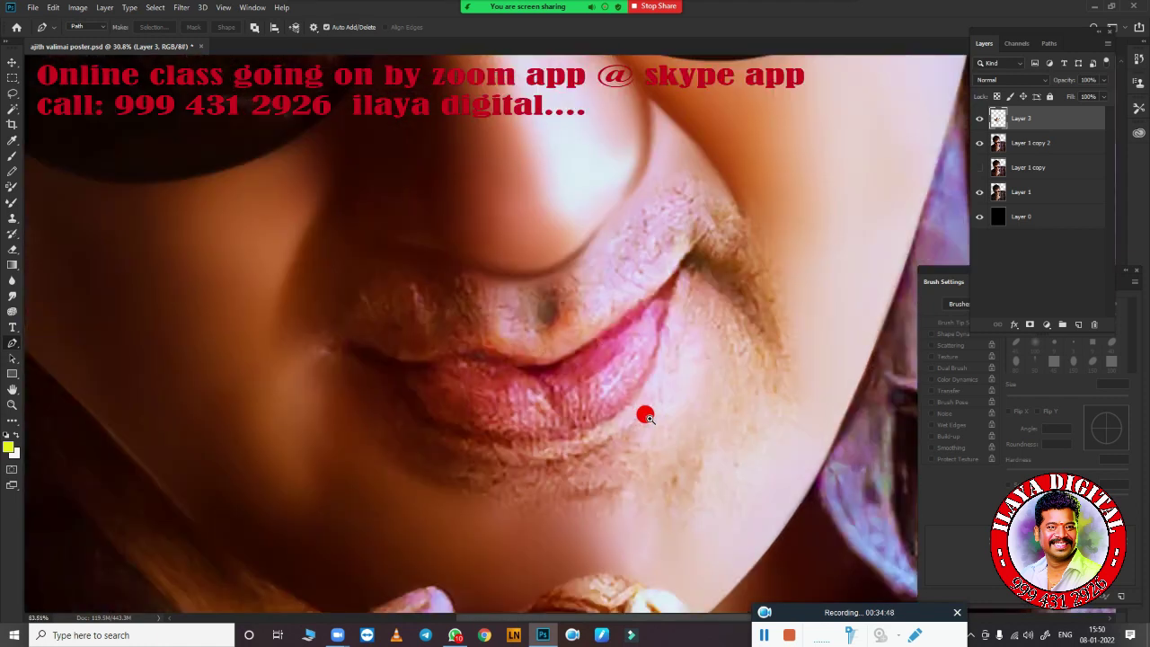
{"action": "scroll", "coordinate": [645, 411], "scroll_direction": "up", "scroll_amount": 2}
{"action": "key", "text": "b"}
{"action": "key", "text": "bracketleft"}
{"action": "key", "text": "bracketleft"}
{"action": "key", "text": "bracketleft"}
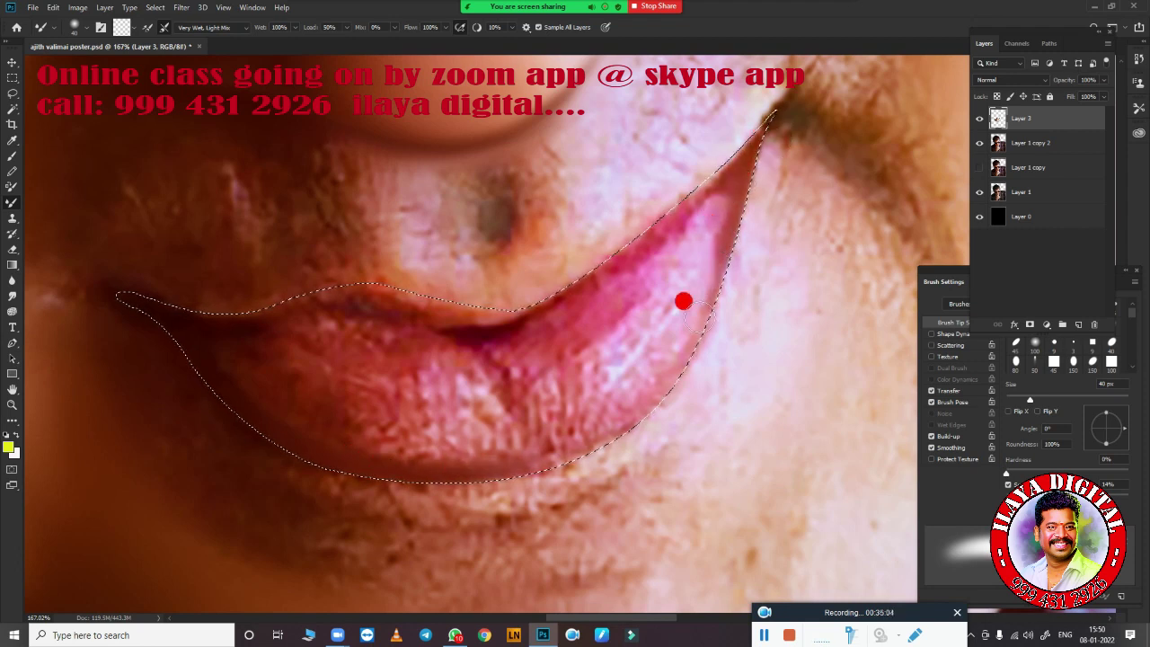
Blend the lower lip texture near the right corner and along the line between the lips
{"action": "left_click_drag", "start_coordinate": [672, 358], "coordinate": [691, 247]}
{"action": "left_click_drag", "start_coordinate": [664, 340], "coordinate": [641, 352]}
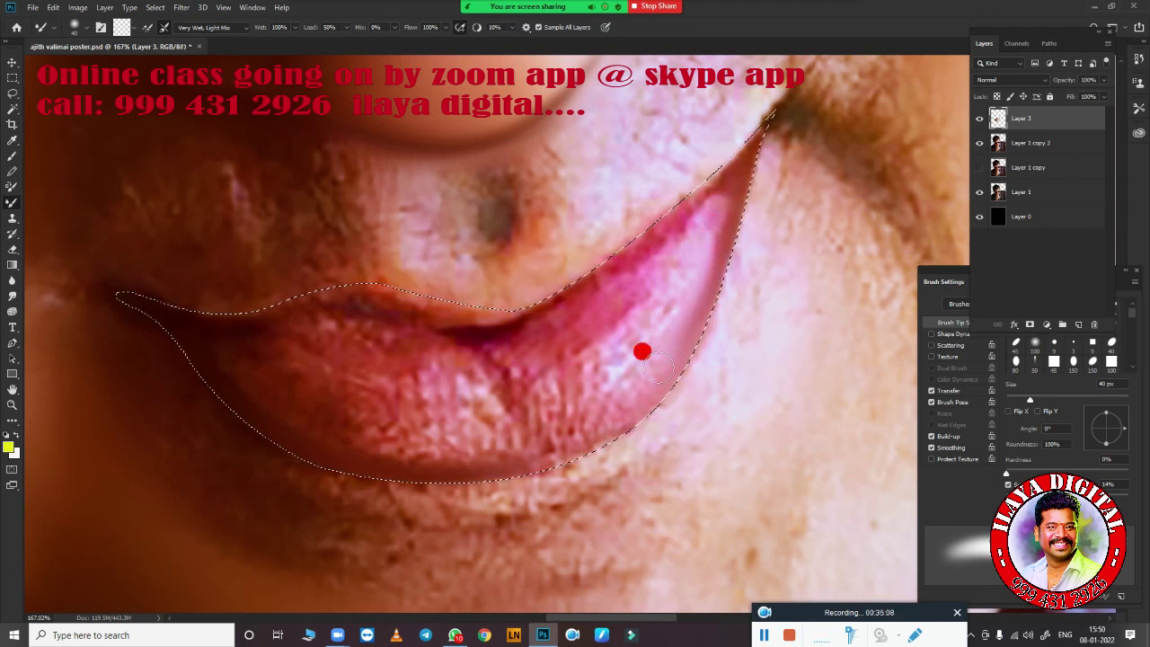
{"action": "mouse_move", "coordinate": [679, 304]}
{"action": "left_mouse_down"}
{"action": "mouse_move", "coordinate": [444, 465]}
{"action": "mouse_move", "coordinate": [588, 419]}
{"action": "mouse_move", "coordinate": [650, 350]}
{"action": "left_mouse_up"}
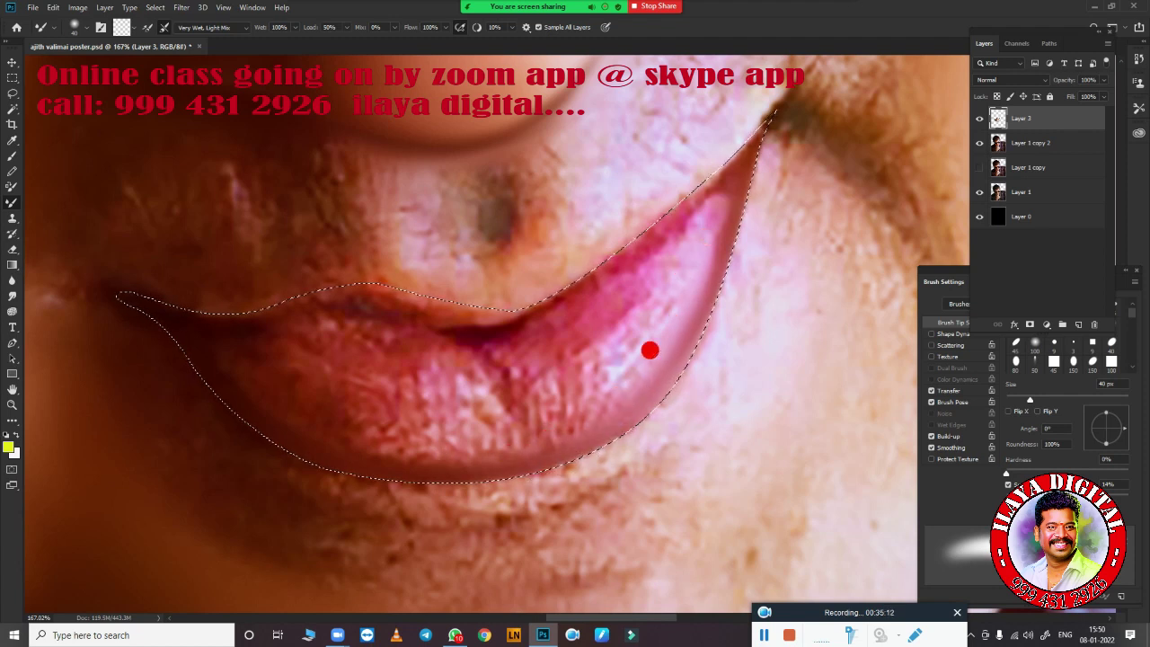
{"action": "left_click_drag", "start_coordinate": [160, 314], "coordinate": [231, 324]}
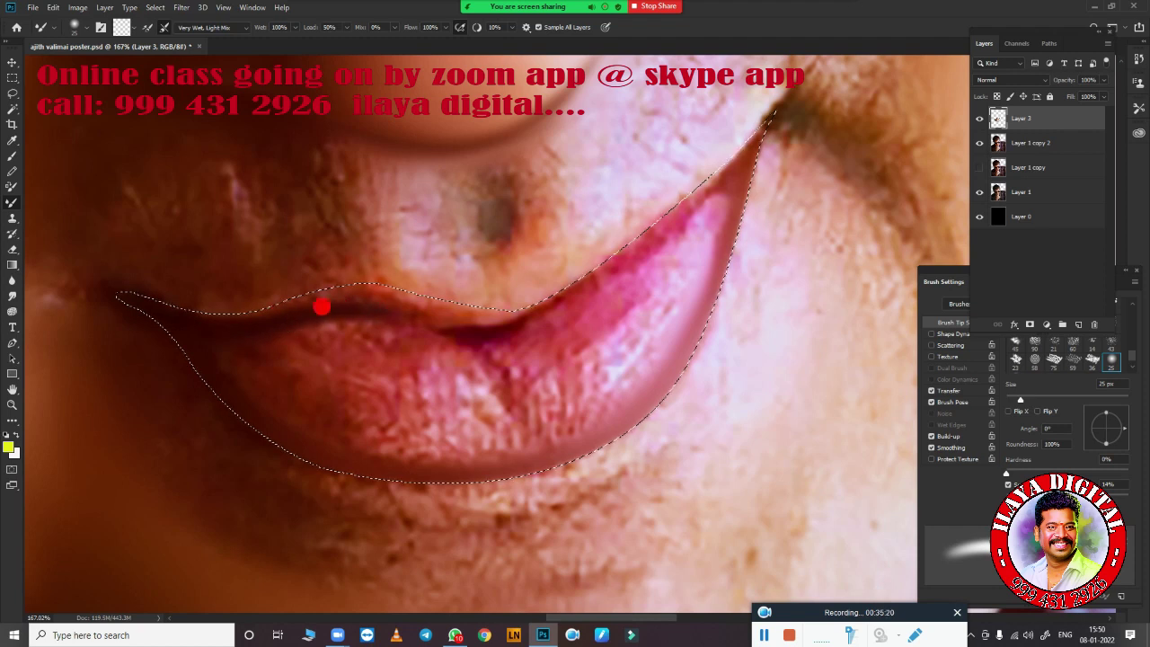
{"action": "left_click_drag", "start_coordinate": [322, 307], "coordinate": [448, 327]}
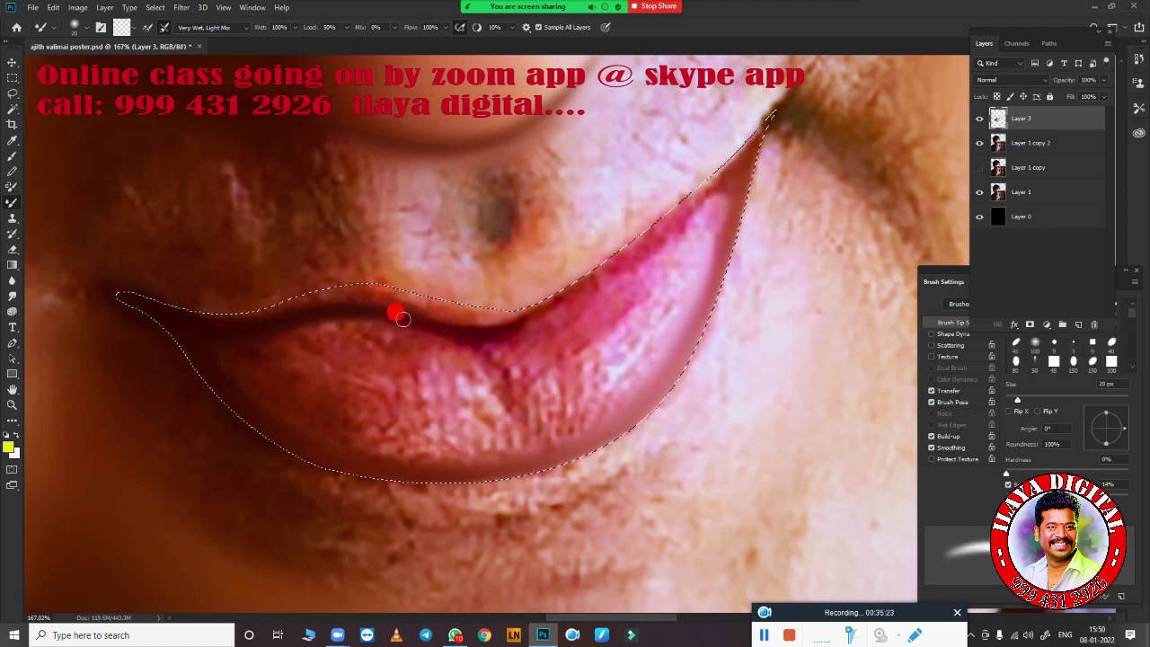
{"action": "left_click_drag", "start_coordinate": [483, 338], "coordinate": [463, 338]}
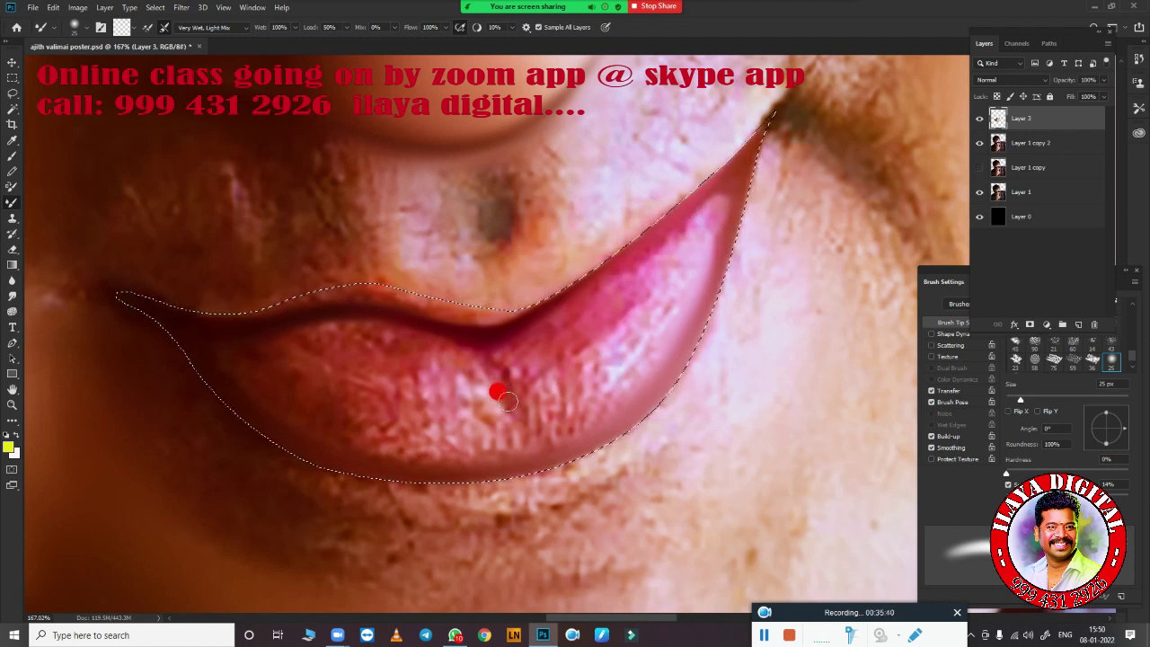
Keep blending the lower lip toward the right edge with a 35–40 px brush
{"action": "key", "text": "bracketright"}
{"action": "mouse_move", "coordinate": [517, 321]}
{"action": "left_mouse_down"}
{"action": "mouse_move", "coordinate": [533, 344]}
{"action": "mouse_move", "coordinate": [542, 319]}
{"action": "mouse_move", "coordinate": [617, 284]}
{"action": "left_mouse_up"}
{"action": "key", "text": "bracketright"}
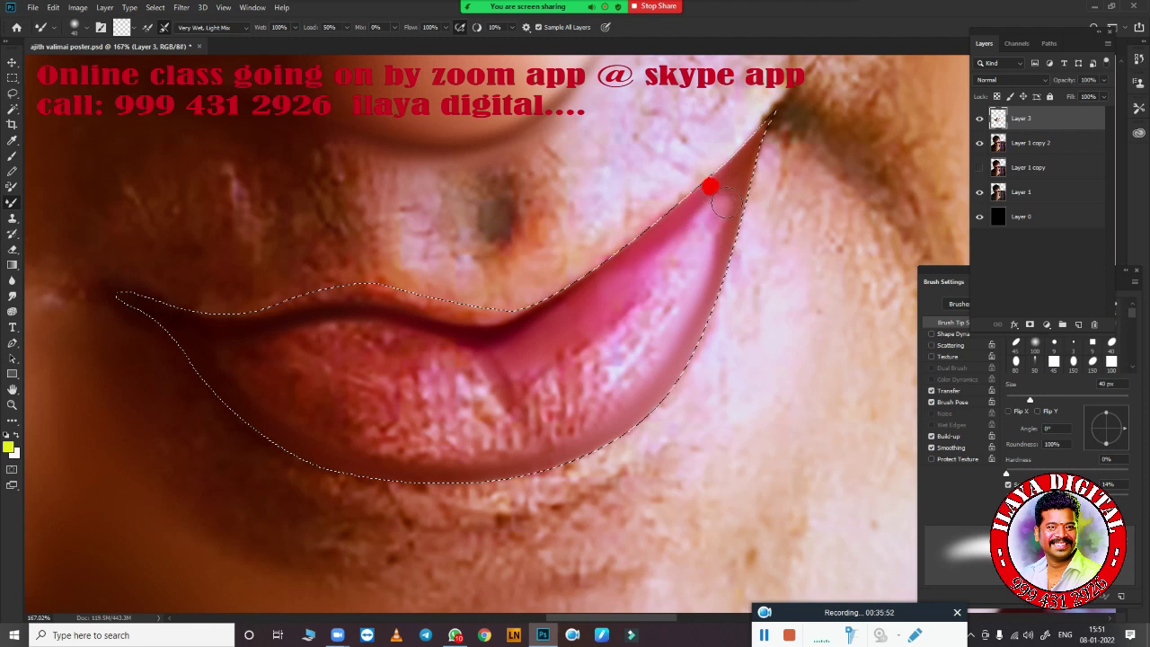
{"action": "mouse_move", "coordinate": [524, 399]}
{"action": "left_mouse_down"}
{"action": "mouse_move", "coordinate": [582, 370]}
{"action": "mouse_move", "coordinate": [650, 311]}
{"action": "mouse_move", "coordinate": [689, 256]}
{"action": "mouse_move", "coordinate": [711, 190]}
{"action": "mouse_move", "coordinate": [704, 225]}
{"action": "left_mouse_up"}
{"action": "key", "text": "bracketleft"}
{"action": "key", "text": "bracketright"}
{"action": "key", "text": "bracketright"}
{"action": "key", "text": "bracketright"}
{"action": "mouse_move", "coordinate": [683, 337]}
{"action": "left_mouse_down"}
{"action": "mouse_move", "coordinate": [694, 254]}
{"action": "mouse_move", "coordinate": [668, 270]}
{"action": "mouse_move", "coordinate": [708, 225]}
{"action": "left_mouse_up"}
{"action": "key", "text": "bracketleft"}
{"action": "key", "text": "bracketleft"}
{"action": "key", "text": "bracketleft"}
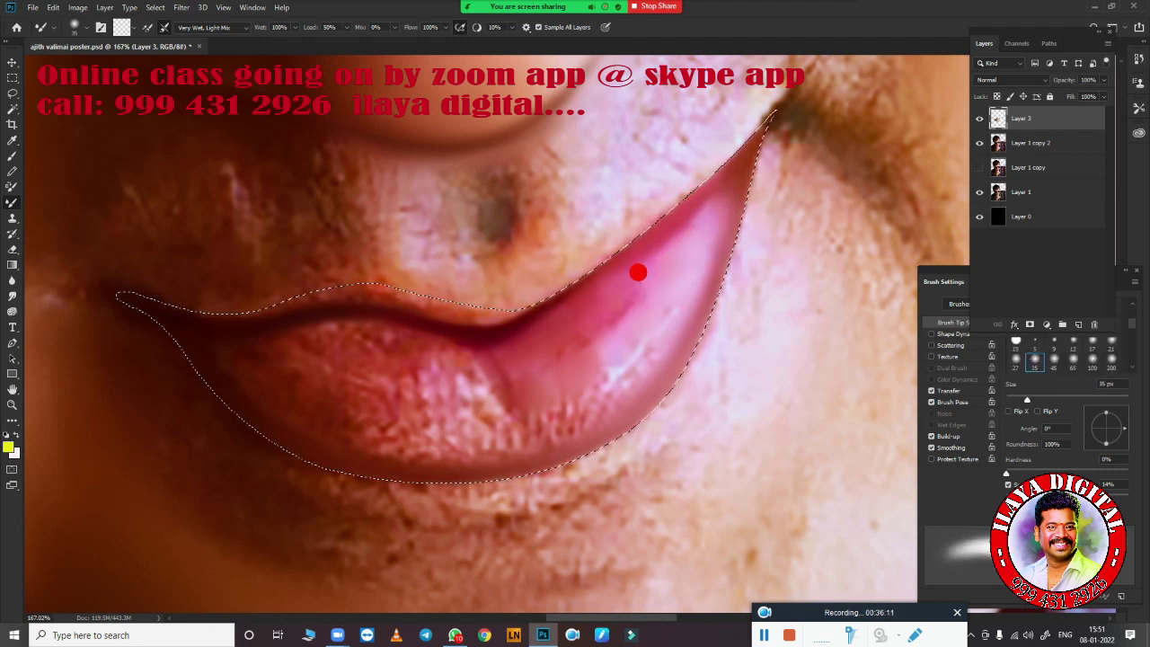
{"action": "mouse_move", "coordinate": [530, 366]}
{"action": "left_mouse_down"}
{"action": "mouse_move", "coordinate": [612, 342]}
{"action": "mouse_move", "coordinate": [665, 303]}
{"action": "mouse_move", "coordinate": [540, 427]}
{"action": "mouse_move", "coordinate": [551, 436]}
{"action": "mouse_move", "coordinate": [618, 394]}
{"action": "mouse_move", "coordinate": [555, 430]}
{"action": "mouse_move", "coordinate": [575, 454]}
{"action": "left_mouse_up"}
Smooth the top and bottom of the lower lip, using brush sizes from 35 to 90 px
{"action": "key", "text": "bracketright"}
{"action": "key", "text": "bracketright"}
{"action": "key", "text": "bracketright"}
{"action": "key", "text": "bracketright"}
{"action": "key", "text": "bracketleft"}
{"action": "key", "text": "bracketleft"}
{"action": "key", "text": "bracketleft"}
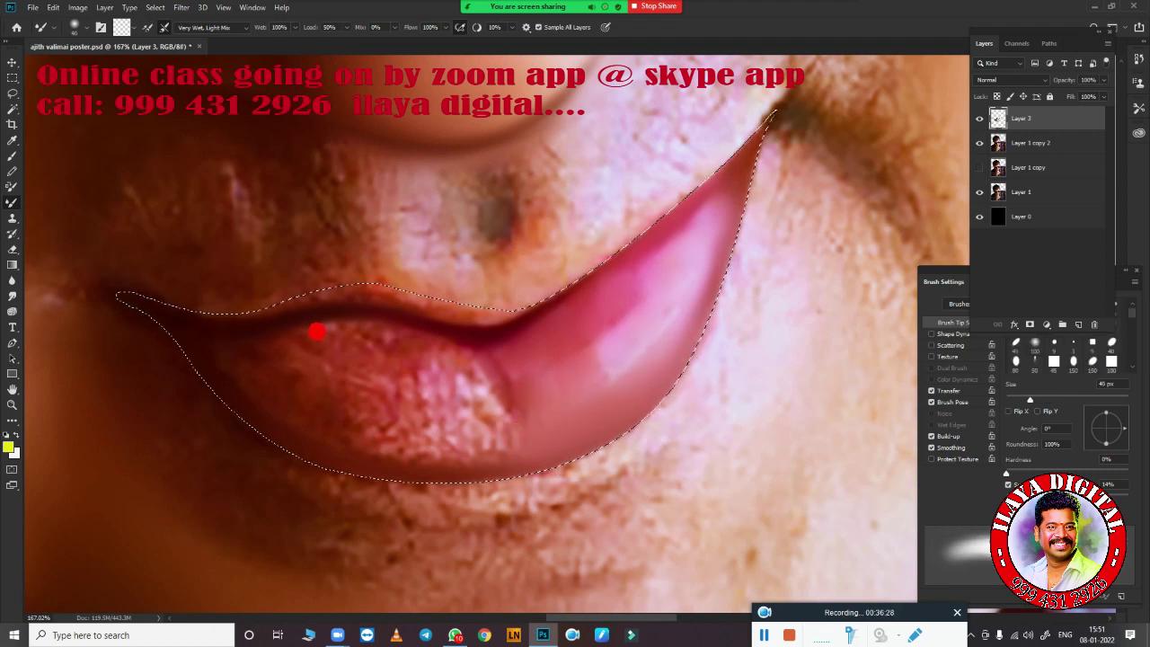
{"action": "mouse_move", "coordinate": [329, 344]}
{"action": "left_mouse_down"}
{"action": "mouse_move", "coordinate": [362, 329]}
{"action": "mouse_move", "coordinate": [239, 345]}
{"action": "mouse_move", "coordinate": [408, 339]}
{"action": "mouse_move", "coordinate": [354, 336]}
{"action": "left_mouse_up"}
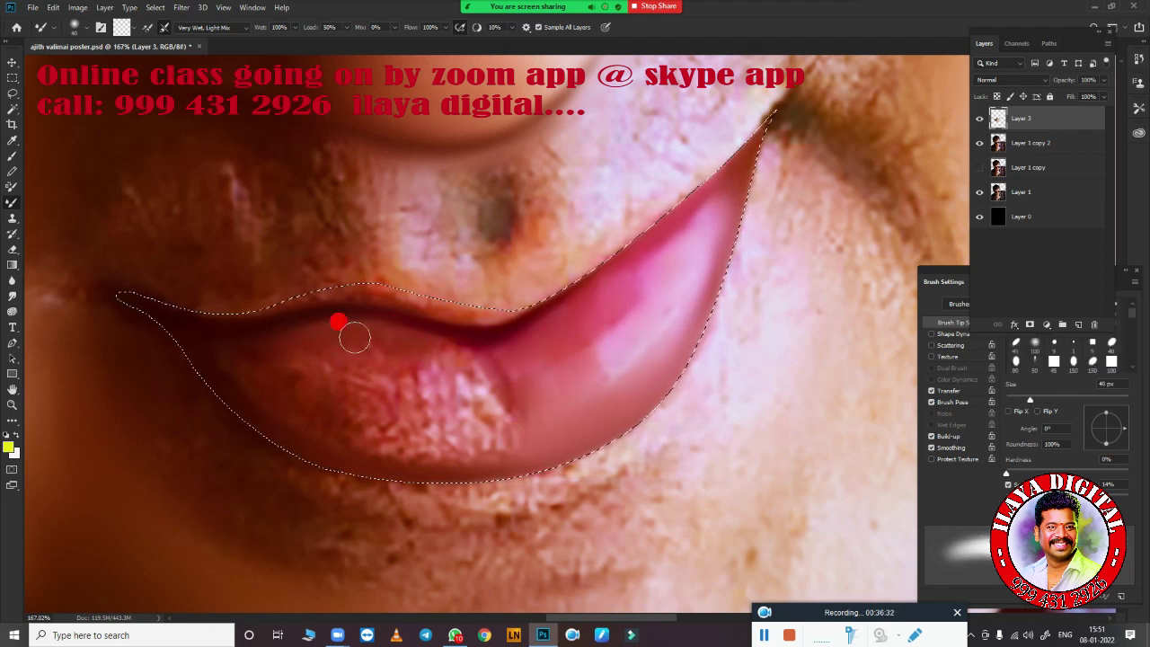
{"action": "mouse_move", "coordinate": [440, 355]}
{"action": "left_mouse_down"}
{"action": "mouse_move", "coordinate": [422, 333]}
{"action": "mouse_move", "coordinate": [523, 396]}
{"action": "mouse_move", "coordinate": [412, 362]}
{"action": "mouse_move", "coordinate": [473, 388]}
{"action": "mouse_move", "coordinate": [473, 419]}
{"action": "mouse_move", "coordinate": [492, 421]}
{"action": "mouse_move", "coordinate": [421, 427]}
{"action": "left_mouse_up"}
{"action": "key", "text": "bracketleft"}
{"action": "key", "text": "bracketright"}
{"action": "key", "text": "bracketright"}
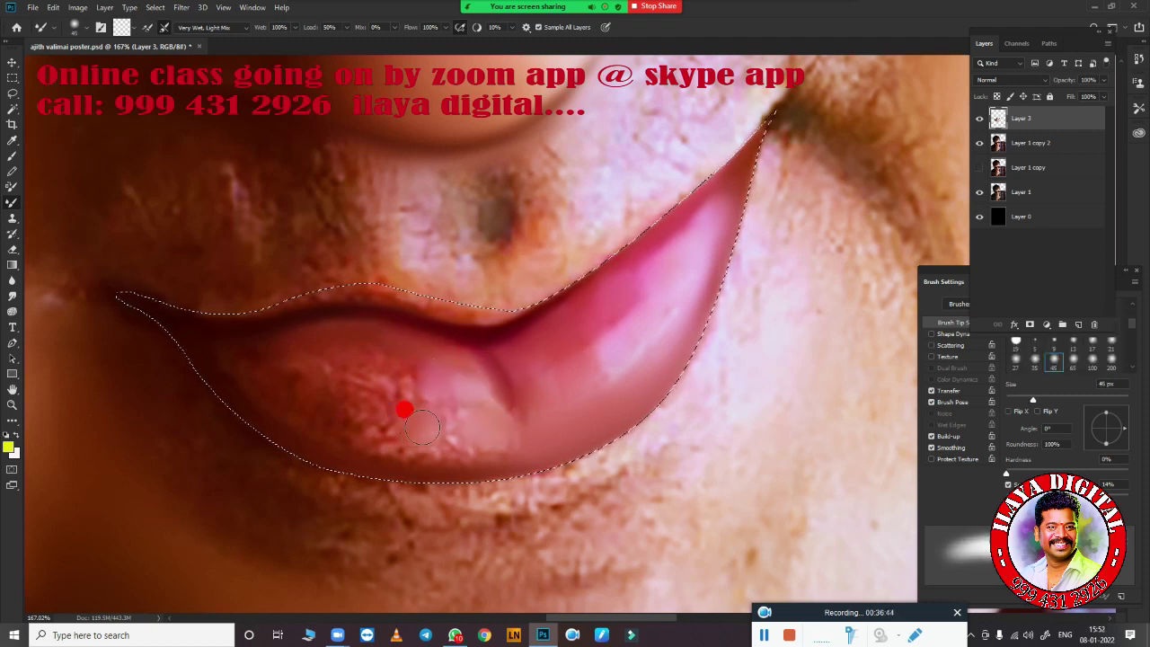
{"action": "mouse_move", "coordinate": [313, 392]}
{"action": "left_mouse_down"}
{"action": "mouse_move", "coordinate": [347, 363]}
{"action": "mouse_move", "coordinate": [225, 374]}
{"action": "mouse_move", "coordinate": [413, 452]}
{"action": "mouse_move", "coordinate": [398, 449]}
{"action": "mouse_move", "coordinate": [458, 462]}
{"action": "mouse_move", "coordinate": [351, 462]}
{"action": "mouse_move", "coordinate": [516, 478]}
{"action": "mouse_move", "coordinate": [307, 440]}
{"action": "left_mouse_up"}
{"action": "key", "text": "bracketright"}
{"action": "key", "text": "bracketright"}
{"action": "key", "text": "bracketright"}
{"action": "key", "text": "bracketright"}
{"action": "mouse_move", "coordinate": [570, 458]}
{"action": "left_mouse_down"}
{"action": "mouse_move", "coordinate": [450, 395]}
{"action": "mouse_move", "coordinate": [295, 368]}
{"action": "mouse_move", "coordinate": [270, 344]}
{"action": "mouse_move", "coordinate": [470, 365]}
{"action": "mouse_move", "coordinate": [231, 339]}
{"action": "mouse_move", "coordinate": [339, 384]}
{"action": "mouse_move", "coordinate": [437, 403]}
{"action": "mouse_move", "coordinate": [482, 388]}
{"action": "left_mouse_up"}
{"action": "key", "text": "bracketleft"}
{"action": "key", "text": "bracketleft"}
{"action": "key", "text": "bracketleft"}
{"action": "key", "text": "bracketright"}
{"action": "key", "text": "comma"}
{"action": "key", "text": "comma"}
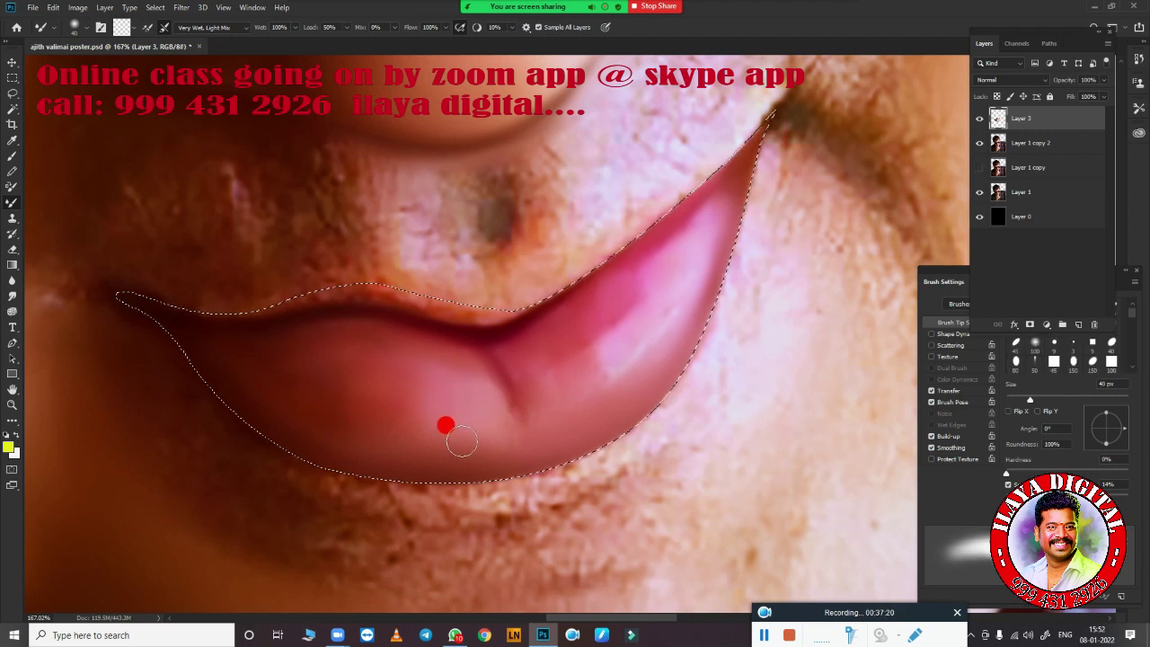
{"action": "mouse_move", "coordinate": [461, 440]}
{"action": "left_mouse_down"}
{"action": "mouse_move", "coordinate": [387, 419]}
{"action": "mouse_move", "coordinate": [456, 390]}
{"action": "left_mouse_up"}
Smudge the lower lip crease toward the corner at 80% strength, returning to the Mixer Brush afterward
{"action": "key", "text": "r"}
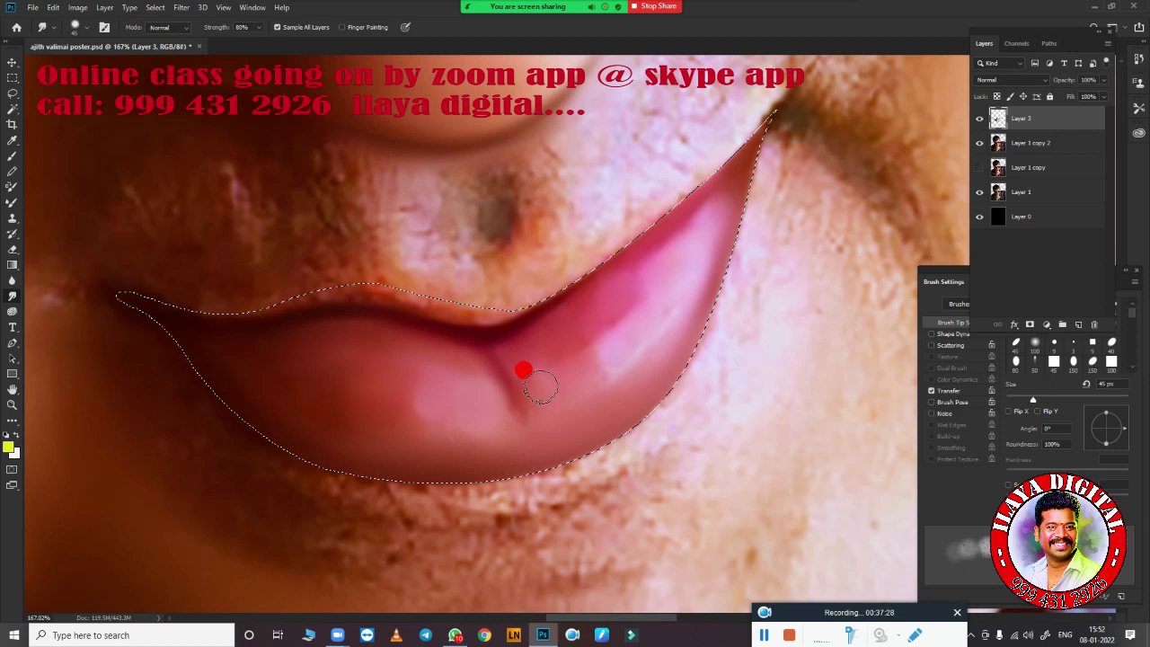
{"action": "mouse_move", "coordinate": [539, 385]}
{"action": "left_mouse_down"}
{"action": "mouse_move", "coordinate": [626, 346]}
{"action": "mouse_move", "coordinate": [692, 261]}
{"action": "left_mouse_up"}
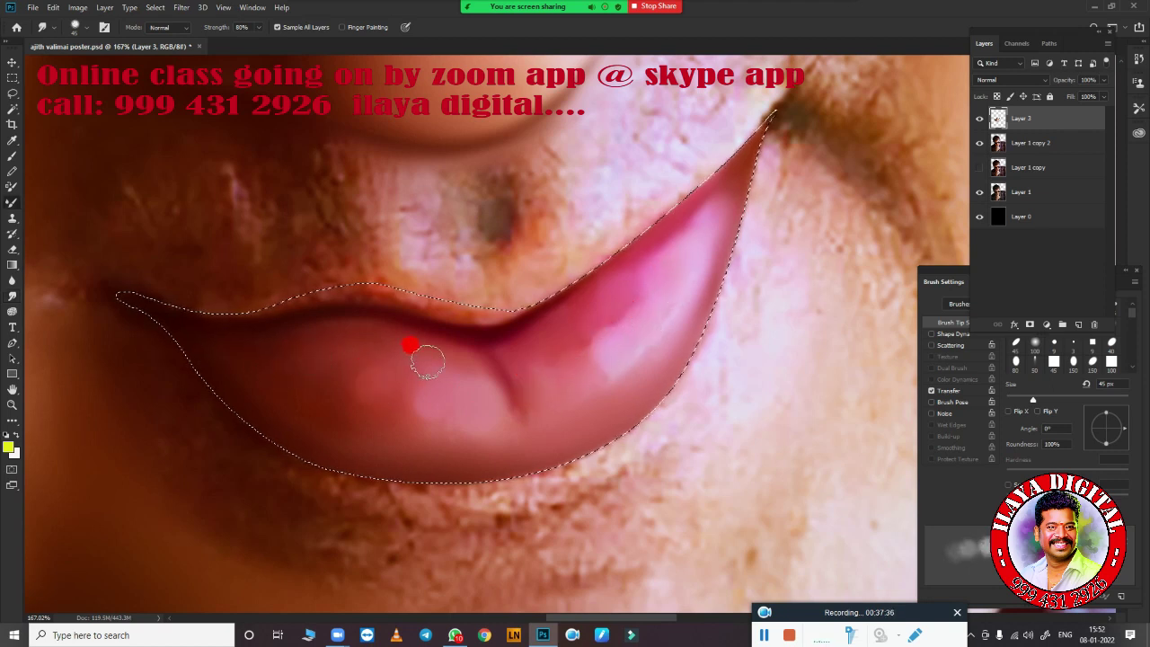
{"action": "key", "text": "b"}
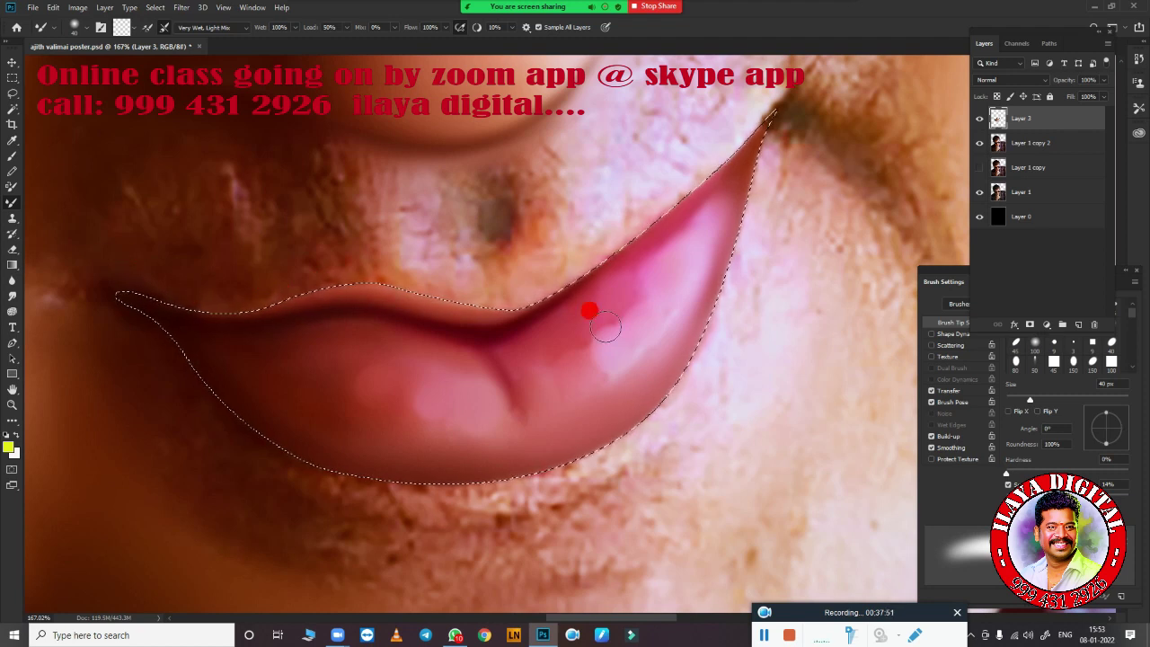
Blend the lip edge and skin below the right lip corner with a 35 px brush
{"action": "mouse_move", "coordinate": [653, 420]}
{"action": "left_mouse_down"}
{"action": "mouse_move", "coordinate": [491, 380]}
{"action": "mouse_move", "coordinate": [447, 465]}
{"action": "left_mouse_up"}
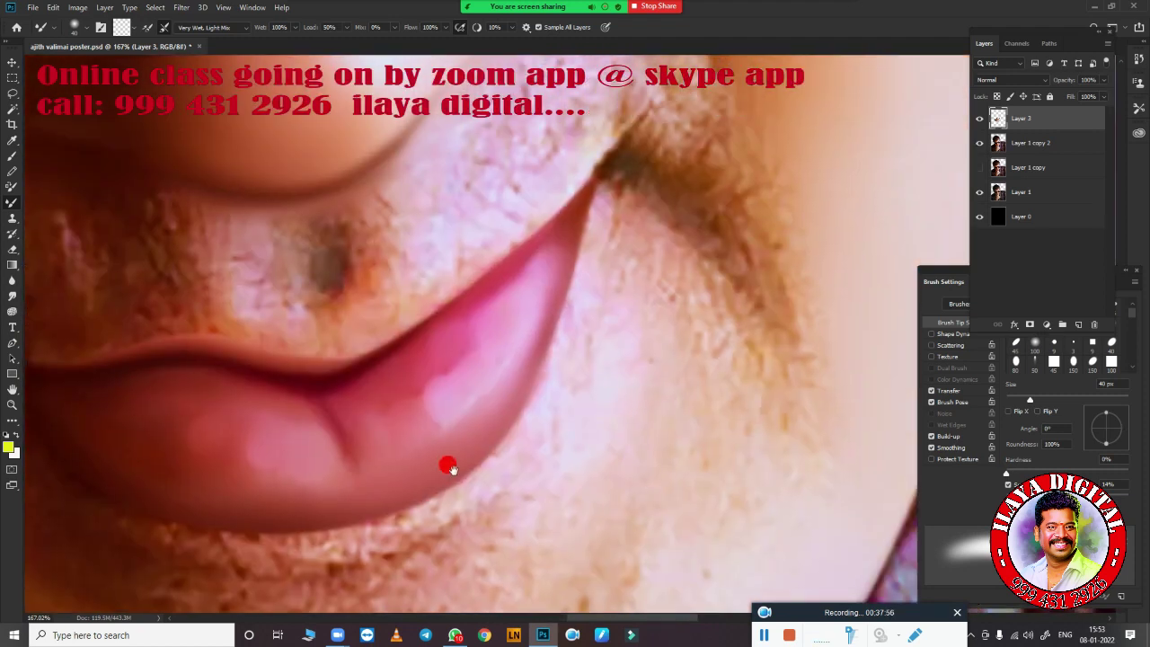
{"action": "left_click_drag", "start_coordinate": [480, 419], "coordinate": [576, 174]}
{"action": "key", "text": "bracketright"}
{"action": "key", "text": "bracketright"}
{"action": "key", "text": "bracketright"}
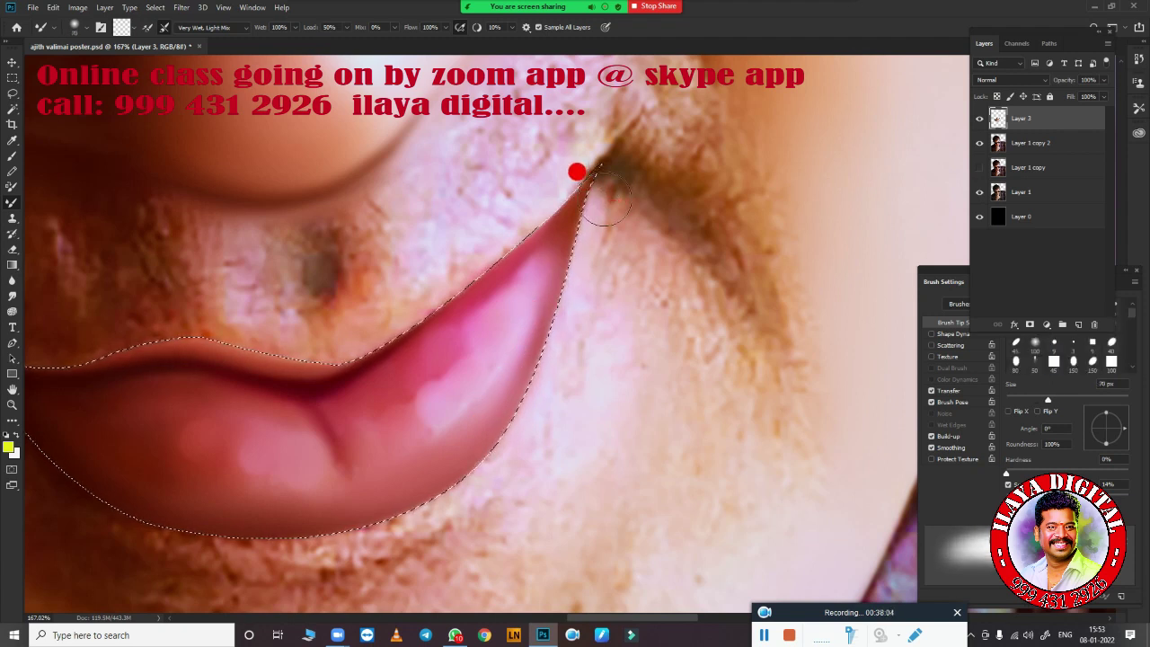
{"action": "key", "text": "bracketright"}
{"action": "key", "text": "bracketright"}
{"action": "key", "text": "bracketright"}
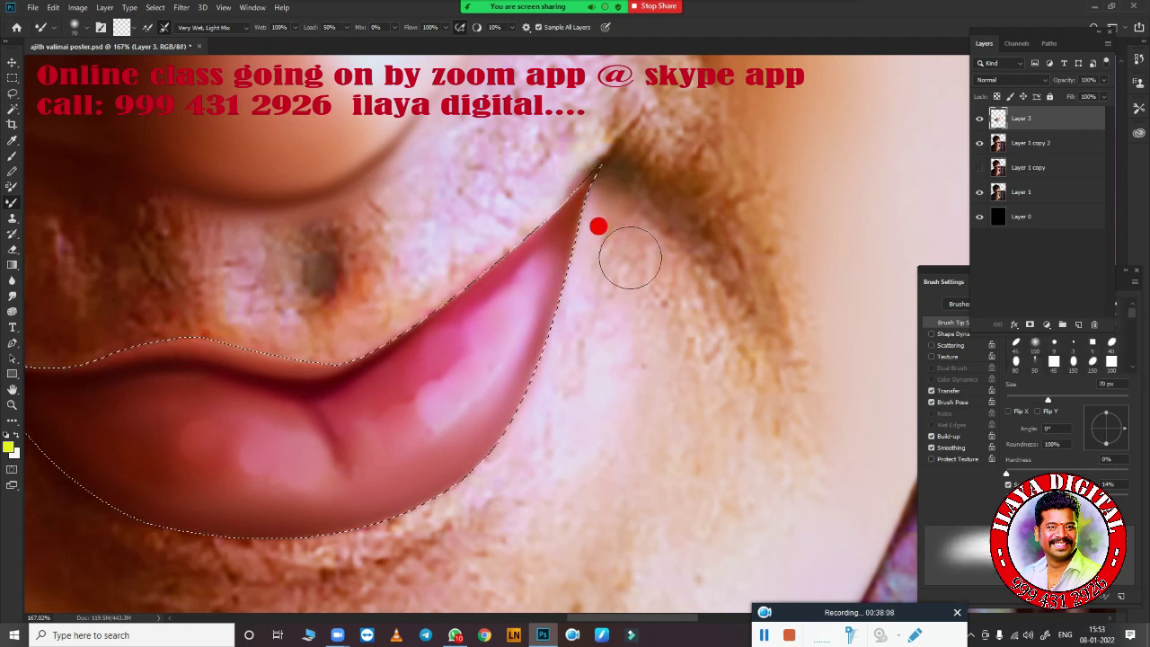
{"action": "key", "text": "bracketleft"}
{"action": "key", "text": "bracketleft"}
{"action": "key", "text": "bracketleft"}
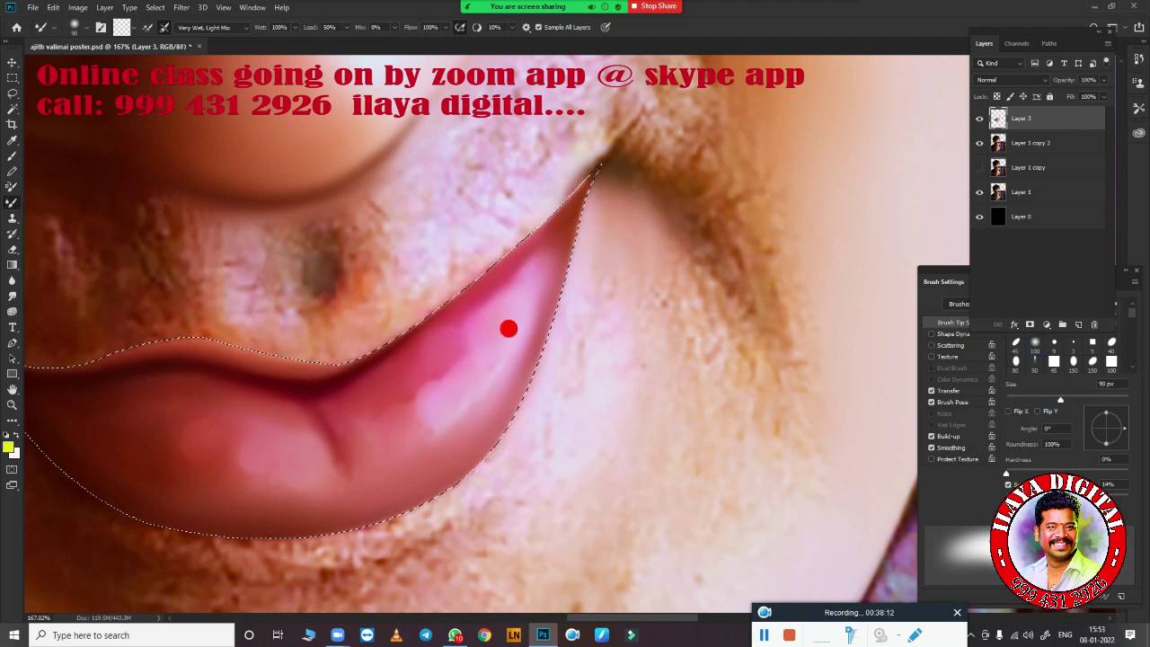
{"action": "key", "text": "bracketleft"}
{"action": "left_click_drag", "start_coordinate": [585, 231], "coordinate": [454, 459]}
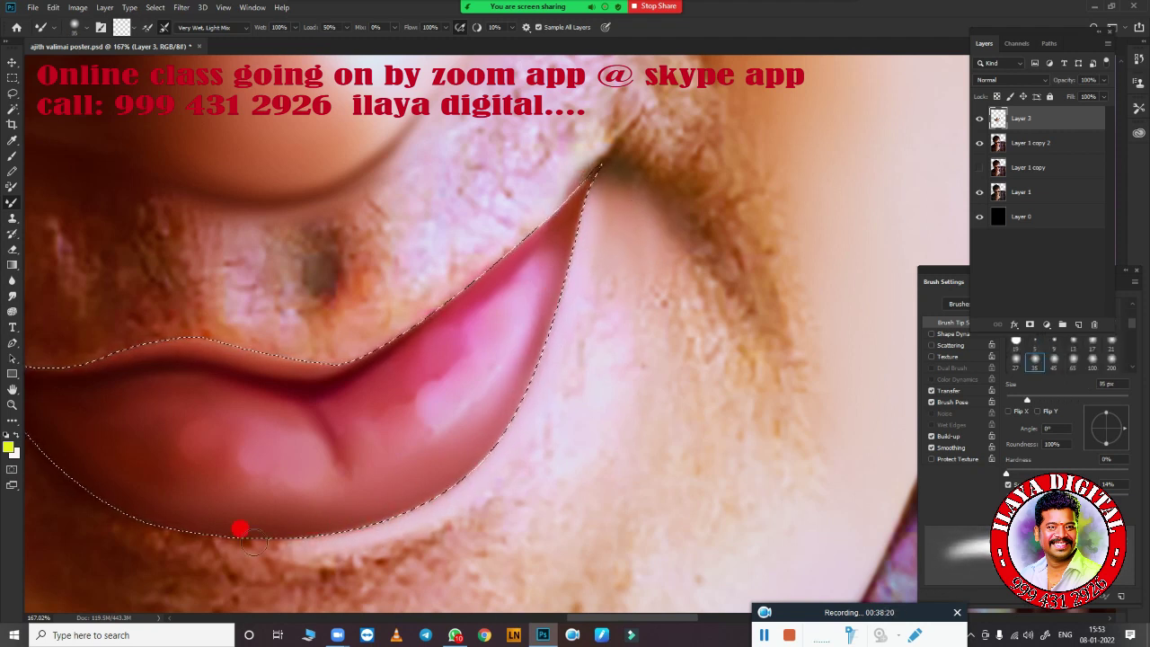
{"action": "left_click_drag", "start_coordinate": [454, 458], "coordinate": [482, 537]}
Smooth the skin below the lower lip edge and set the brush to 175 px for the chin
{"action": "left_click_drag", "start_coordinate": [207, 509], "coordinate": [531, 411]}
{"action": "mouse_move", "coordinate": [428, 411]}
{"action": "left_mouse_down"}
{"action": "mouse_move", "coordinate": [513, 441]}
{"action": "mouse_move", "coordinate": [735, 411]}
{"action": "mouse_move", "coordinate": [660, 437]}
{"action": "mouse_move", "coordinate": [404, 396]}
{"action": "mouse_move", "coordinate": [558, 438]}
{"action": "left_mouse_up"}
{"action": "mouse_move", "coordinate": [371, 369]}
{"action": "left_mouse_down"}
{"action": "mouse_move", "coordinate": [547, 441]}
{"action": "mouse_move", "coordinate": [388, 401]}
{"action": "mouse_move", "coordinate": [383, 387]}
{"action": "mouse_move", "coordinate": [439, 405]}
{"action": "mouse_move", "coordinate": [275, 278]}
{"action": "mouse_move", "coordinate": [509, 429]}
{"action": "mouse_move", "coordinate": [696, 409]}
{"action": "mouse_move", "coordinate": [249, 261]}
{"action": "mouse_move", "coordinate": [733, 394]}
{"action": "mouse_move", "coordinate": [656, 419]}
{"action": "mouse_move", "coordinate": [447, 405]}
{"action": "mouse_move", "coordinate": [555, 434]}
{"action": "mouse_move", "coordinate": [540, 431]}
{"action": "left_mouse_up"}
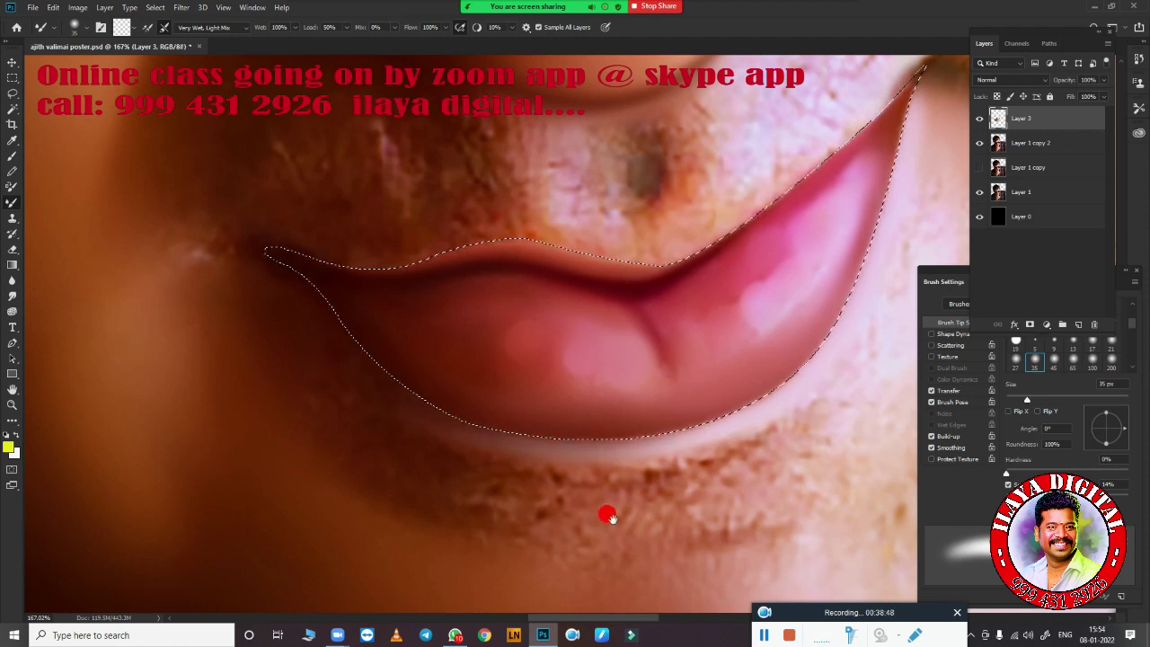
{"action": "left_click_drag", "start_coordinate": [427, 492], "coordinate": [278, 405]}
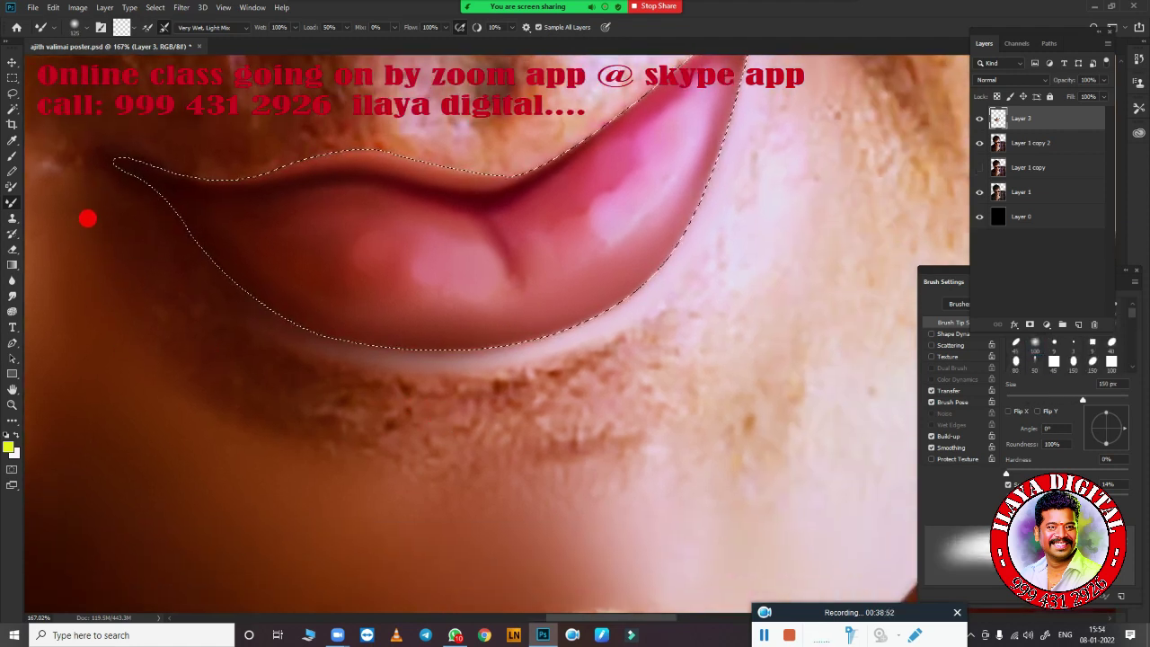
{"action": "key", "text": "bracketright"}
{"action": "key", "text": "bracketright"}
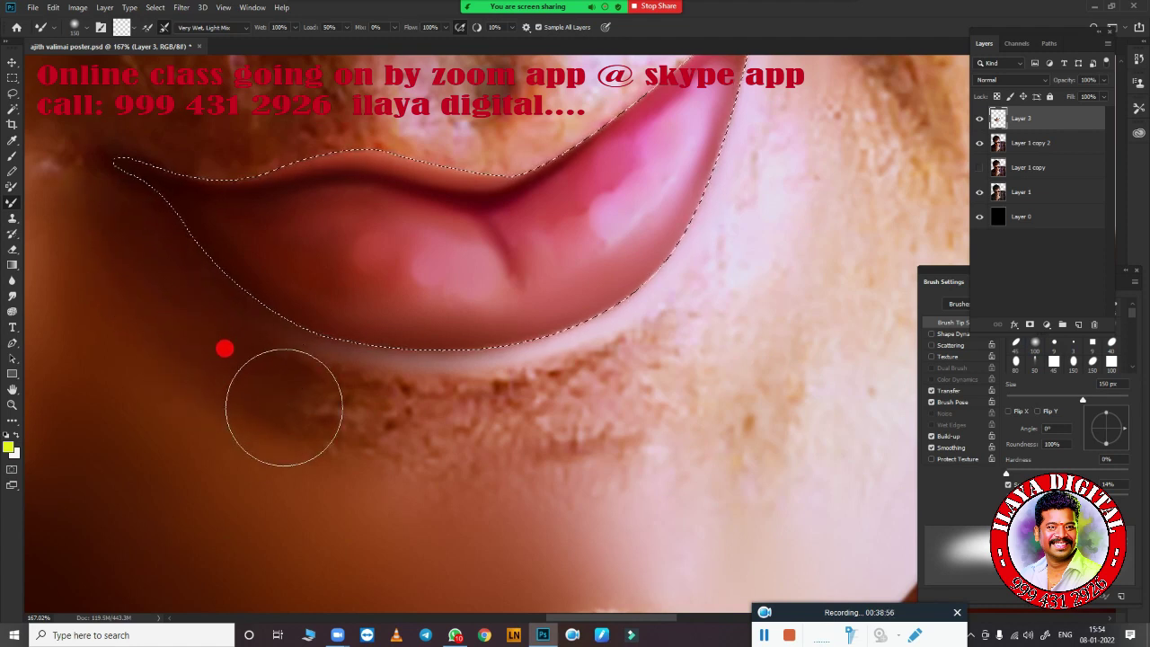
{"action": "key", "text": "bracketright"}
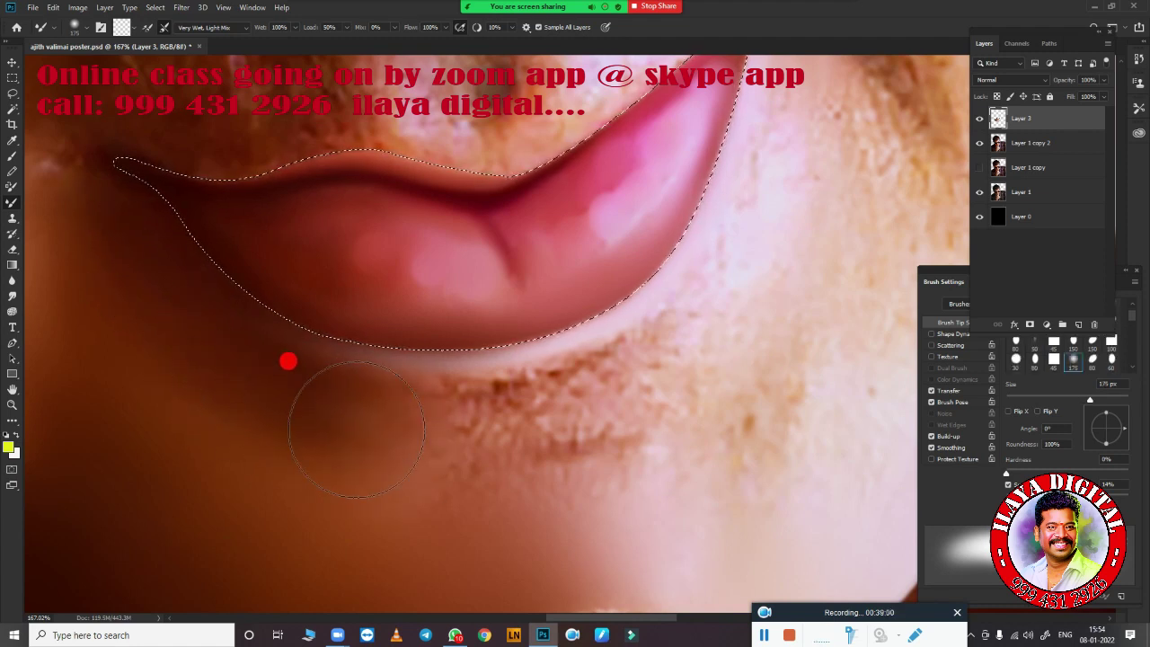
{"action": "key", "text": "bracketleft"}
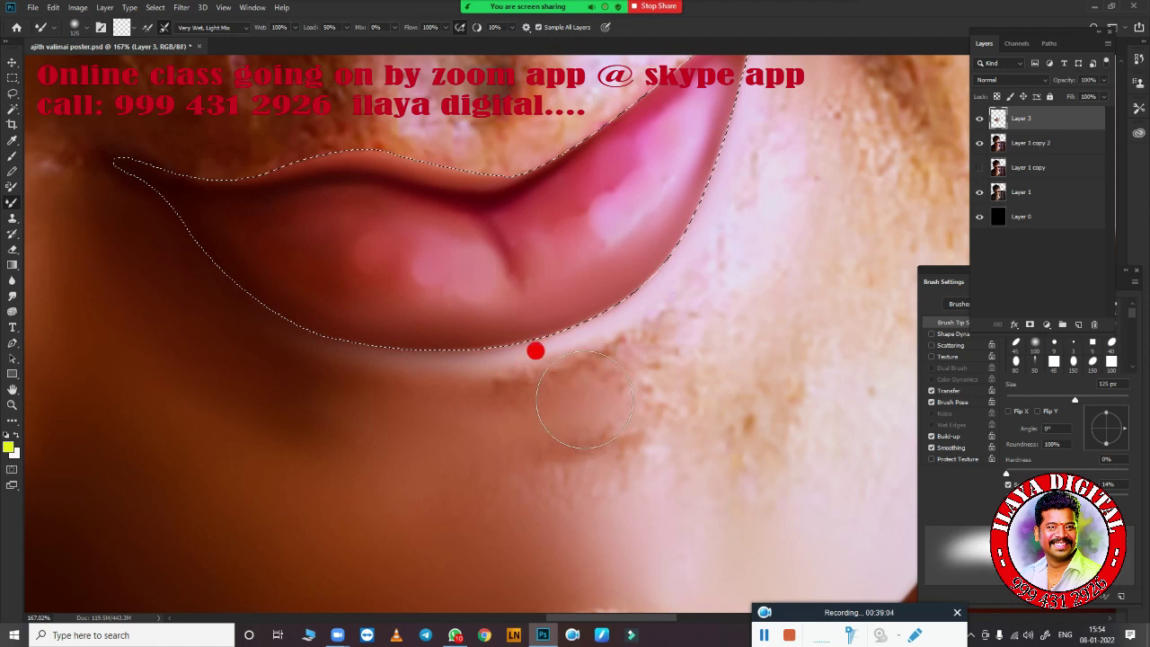
{"action": "key", "text": "bracketright"}
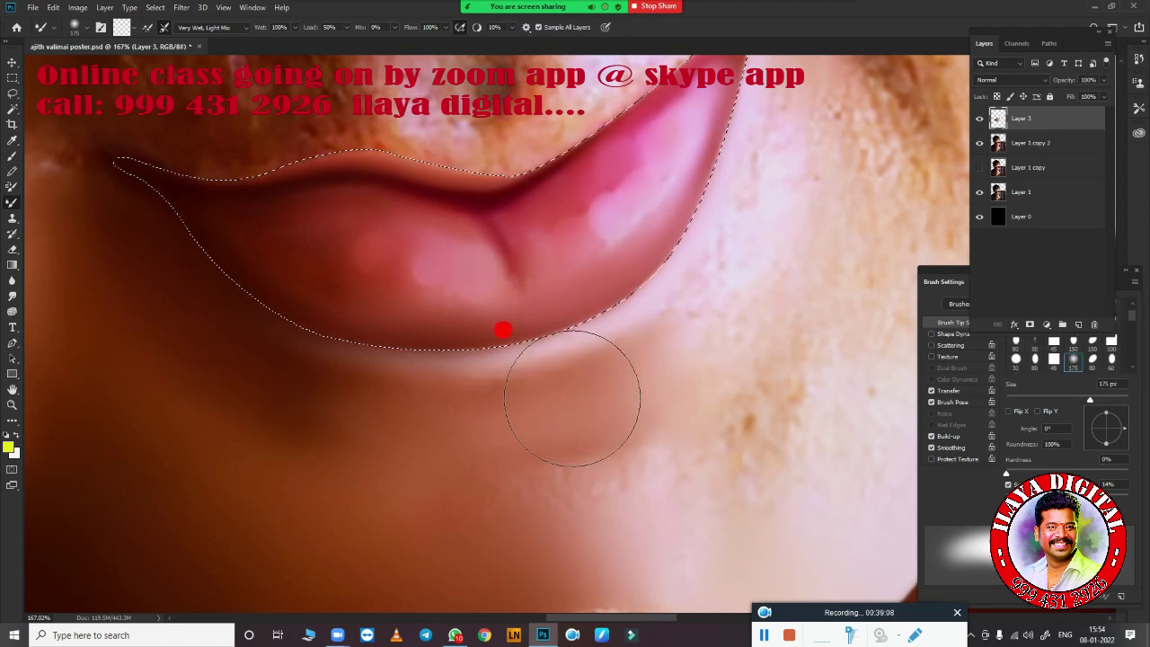
Zoom out and blend the skin along the lower lip edge, varying the brush between 125 and 300 px
{"action": "scroll", "coordinate": [690, 382], "scroll_direction": "down", "scroll_amount": 3}
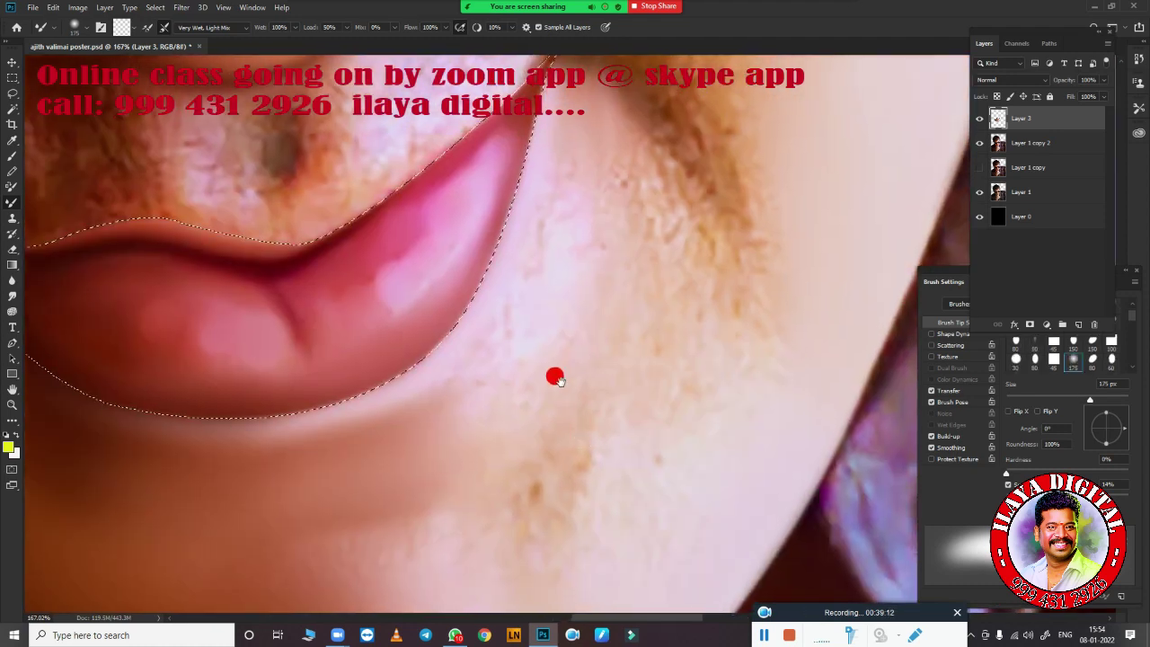
{"action": "scroll", "coordinate": [554, 377], "scroll_direction": "down", "scroll_amount": 2}
{"action": "scroll", "coordinate": [647, 372], "scroll_direction": "down", "scroll_amount": 2}
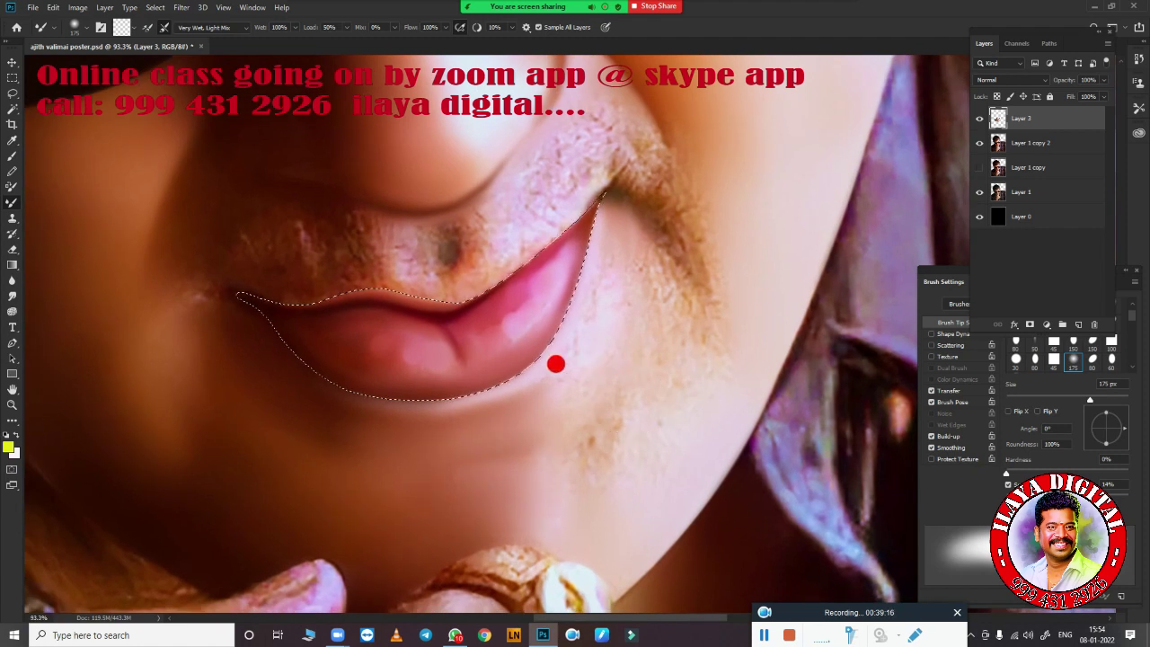
{"action": "left_click_drag", "start_coordinate": [572, 388], "coordinate": [647, 294]}
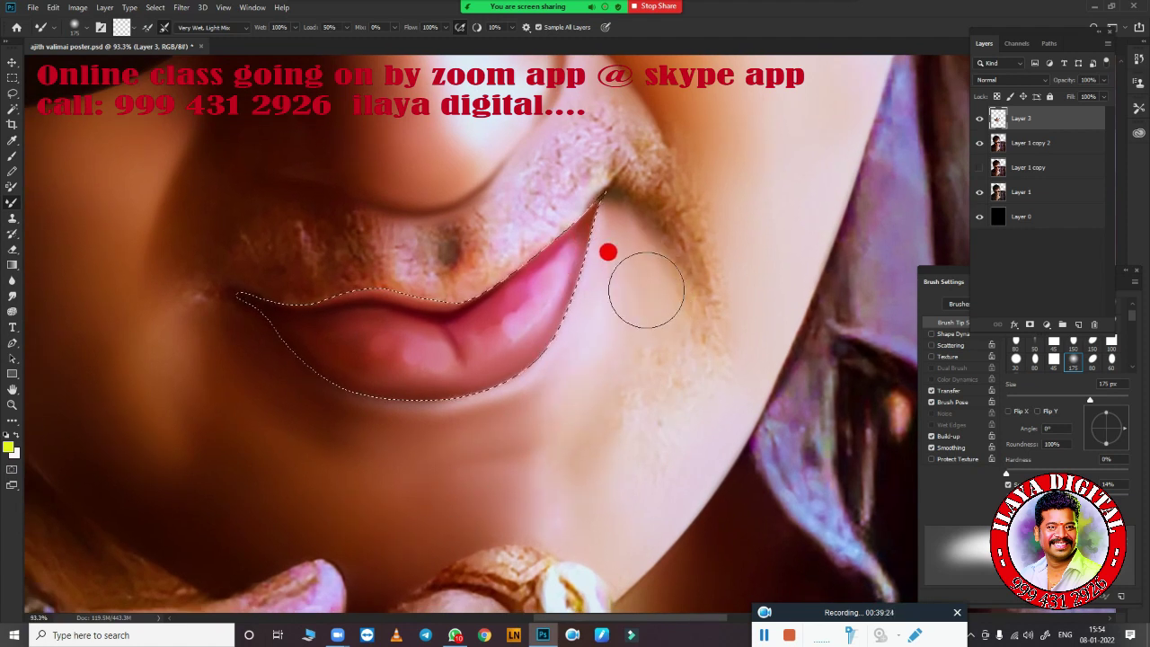
{"action": "key", "text": "bracketright"}
{"action": "key", "text": "bracketright"}
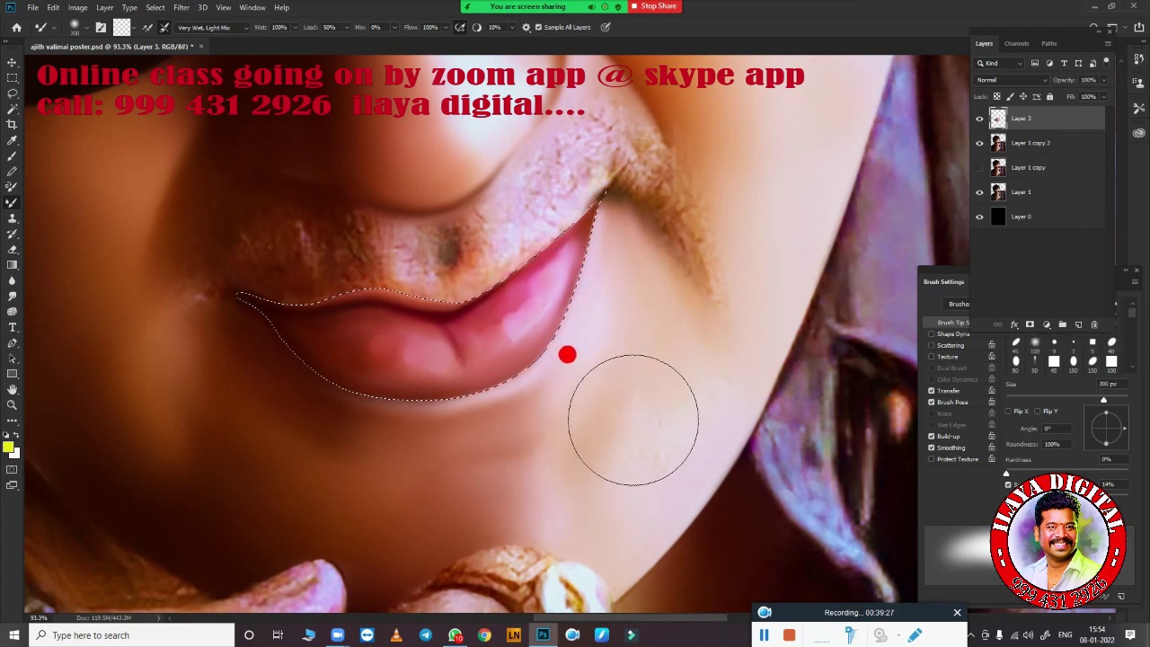
{"action": "key", "text": "bracketleft"}
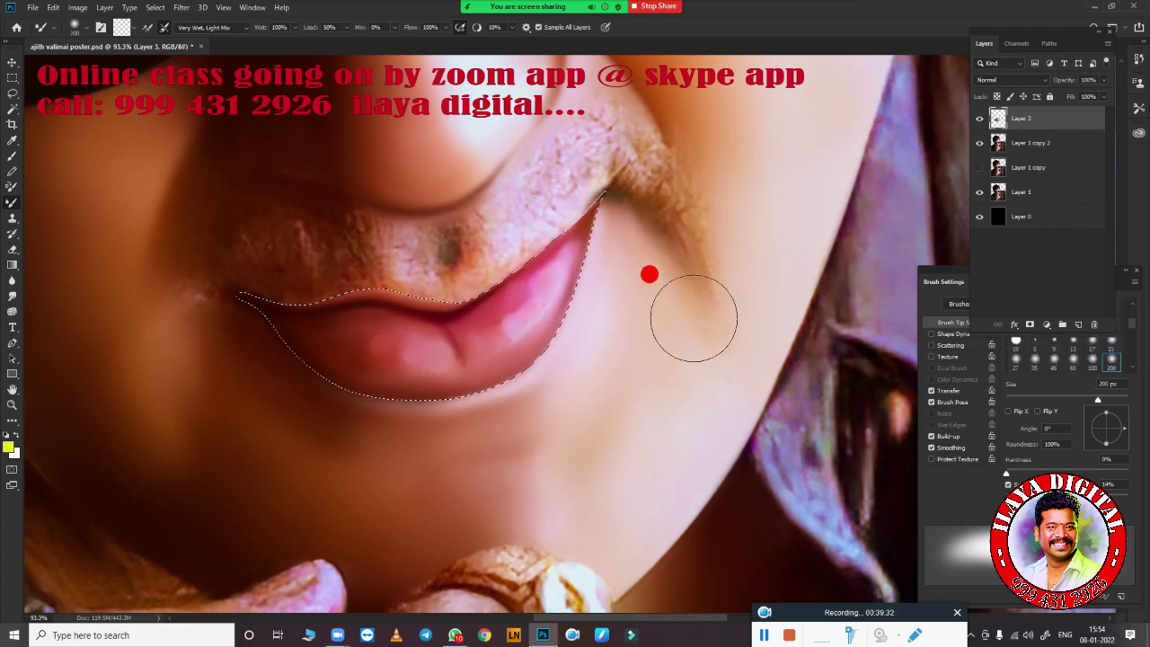
{"action": "key", "text": "bracketleft"}
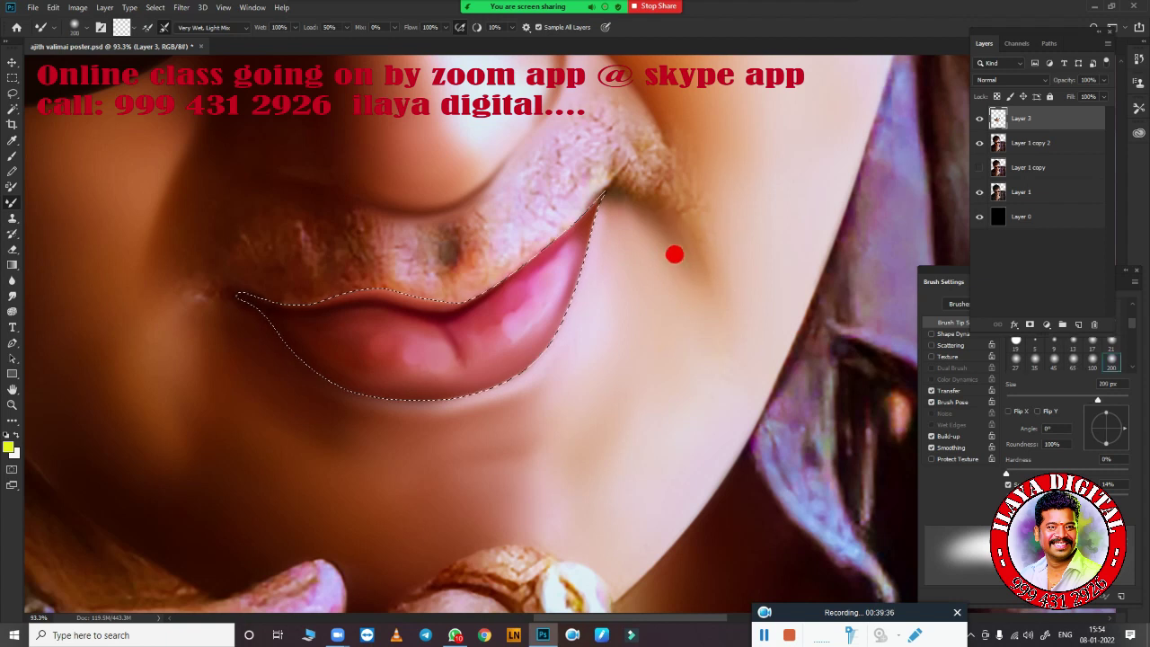
{"action": "key", "text": "bracketleft"}
{"action": "key", "text": "bracketleft"}
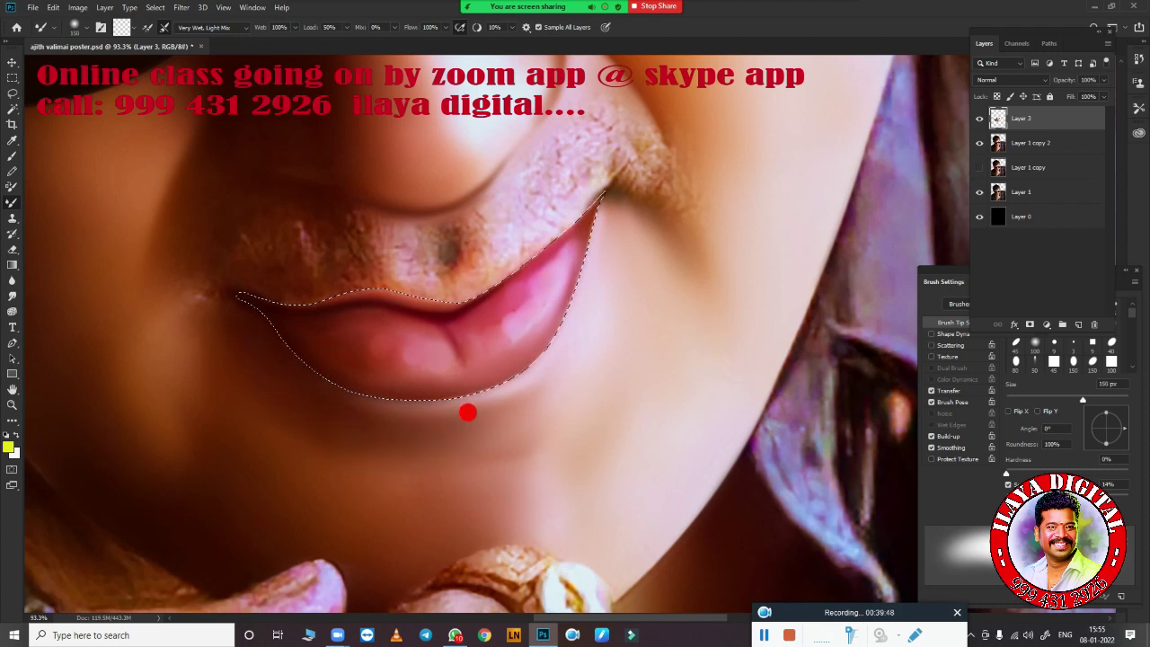
{"action": "key", "text": "bracketright"}
{"action": "key", "text": "bracketright"}
{"action": "key", "text": "bracketright"}
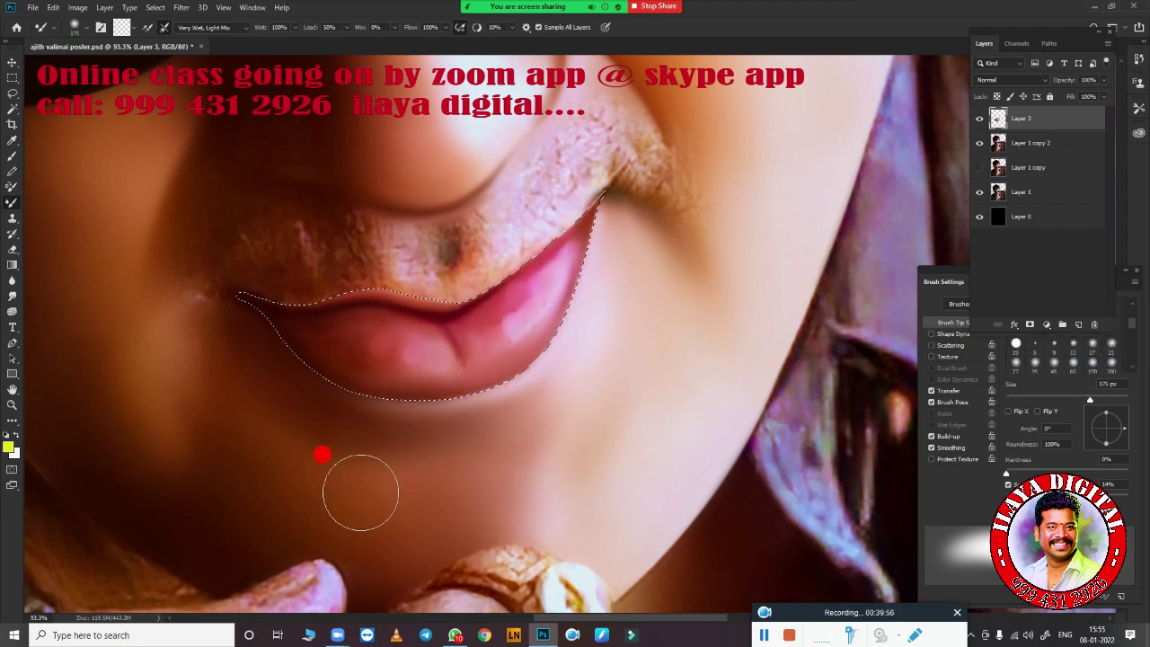
{"action": "key", "text": "bracketright"}
{"action": "key", "text": "bracketright"}
{"action": "key", "text": "bracketleft"}
{"action": "key", "text": "bracketleft"}
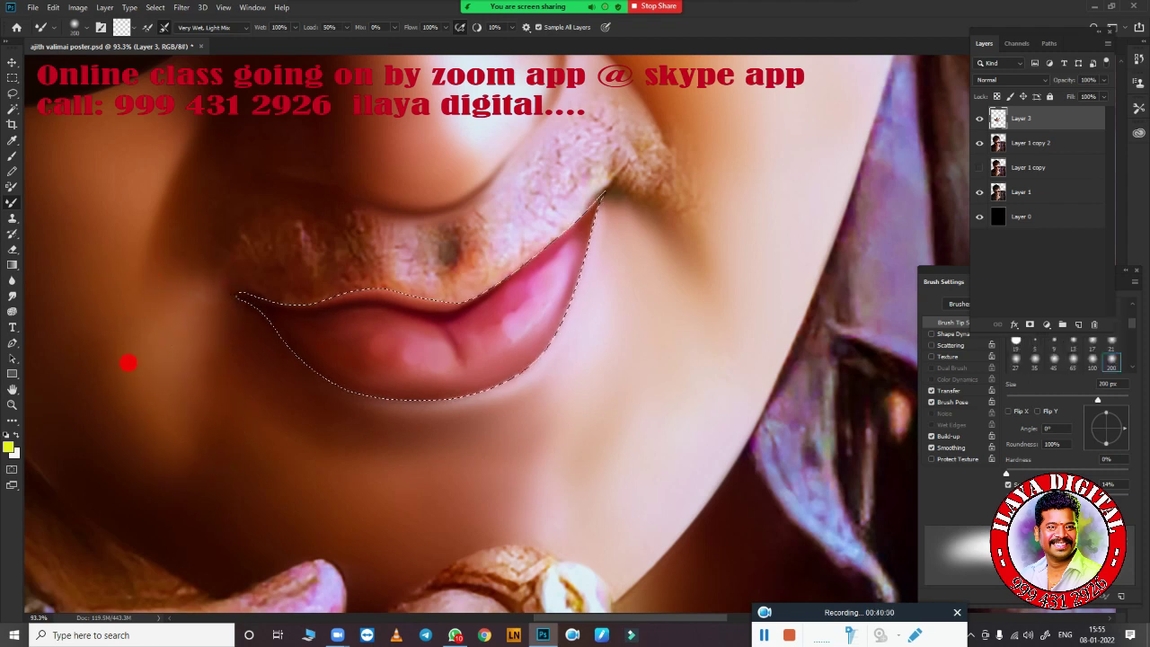
{"action": "key", "text": "bracketright"}
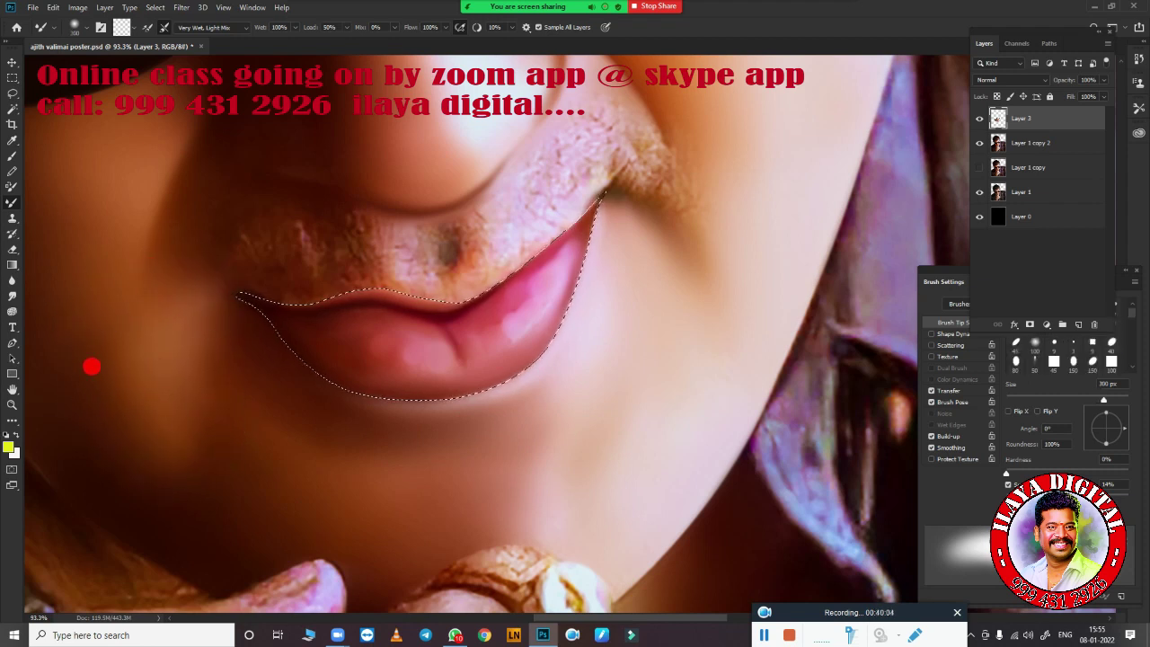
Shrink the Mixer Brush to 40 px for the lip corner and reframe the face around the lips
{"action": "scroll", "coordinate": [630, 398], "scroll_direction": "down", "scroll_amount": 2}
{"action": "scroll", "coordinate": [570, 303], "scroll_direction": "up", "scroll_amount": 3}
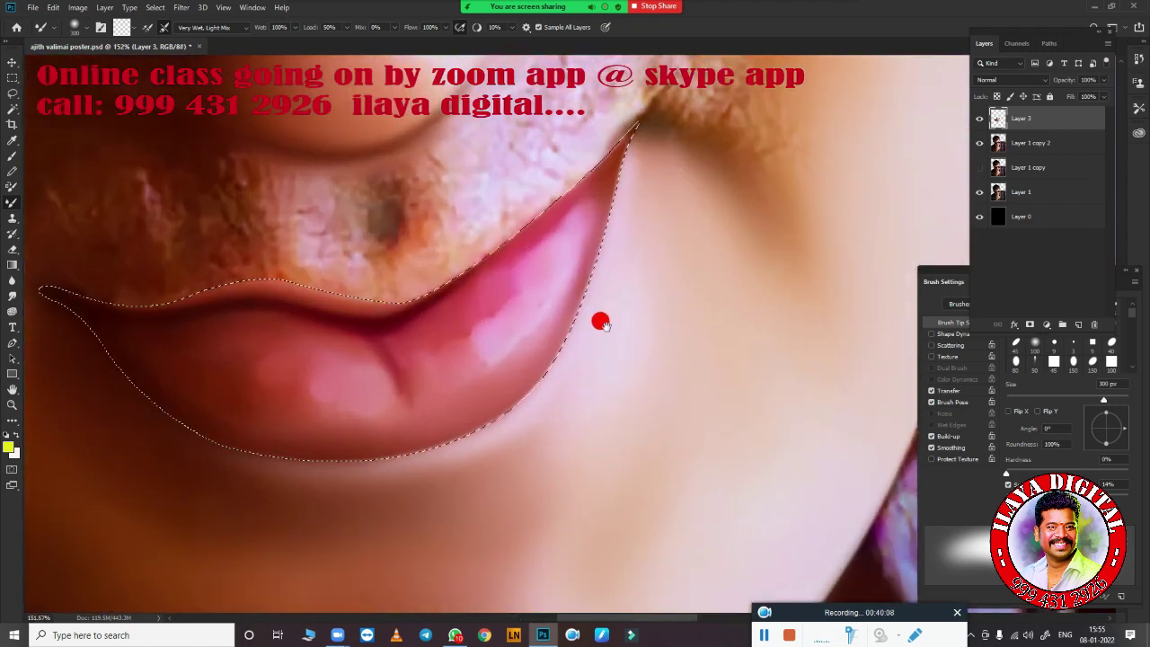
{"action": "scroll", "coordinate": [599, 321], "scroll_direction": "up", "scroll_amount": 2}
{"action": "key", "text": "bracketleft"}
{"action": "key", "text": "bracketleft"}
{"action": "key", "text": "bracketleft"}
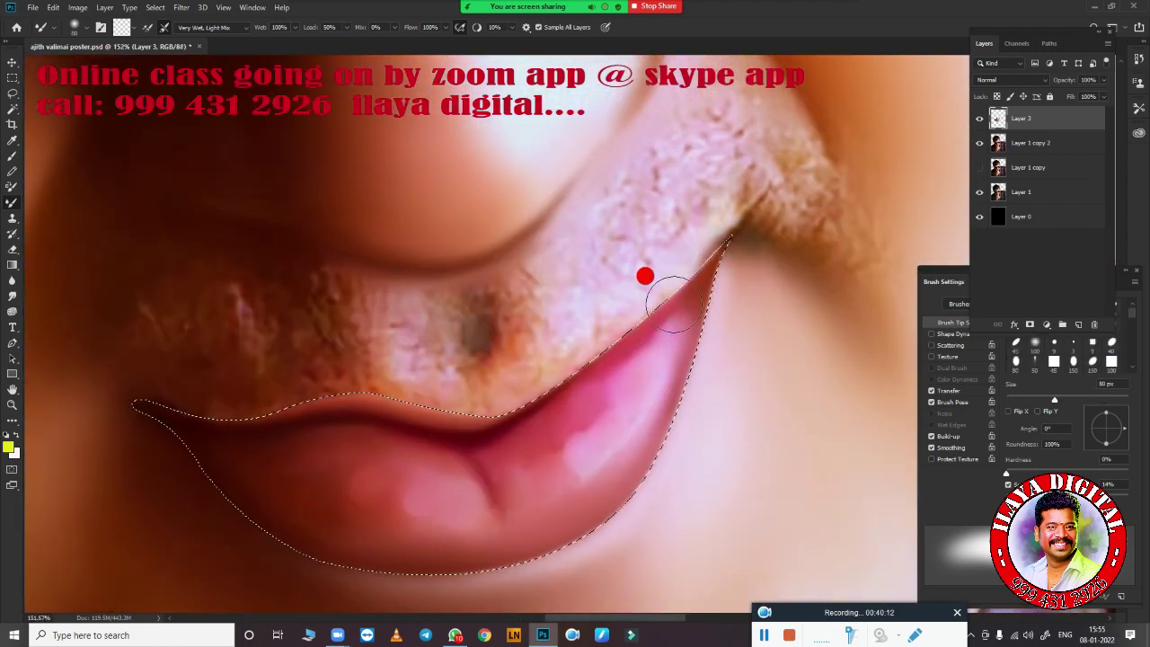
{"action": "key", "text": "bracketleft"}
{"action": "key", "text": "bracketleft"}
{"action": "key", "text": "bracketleft"}
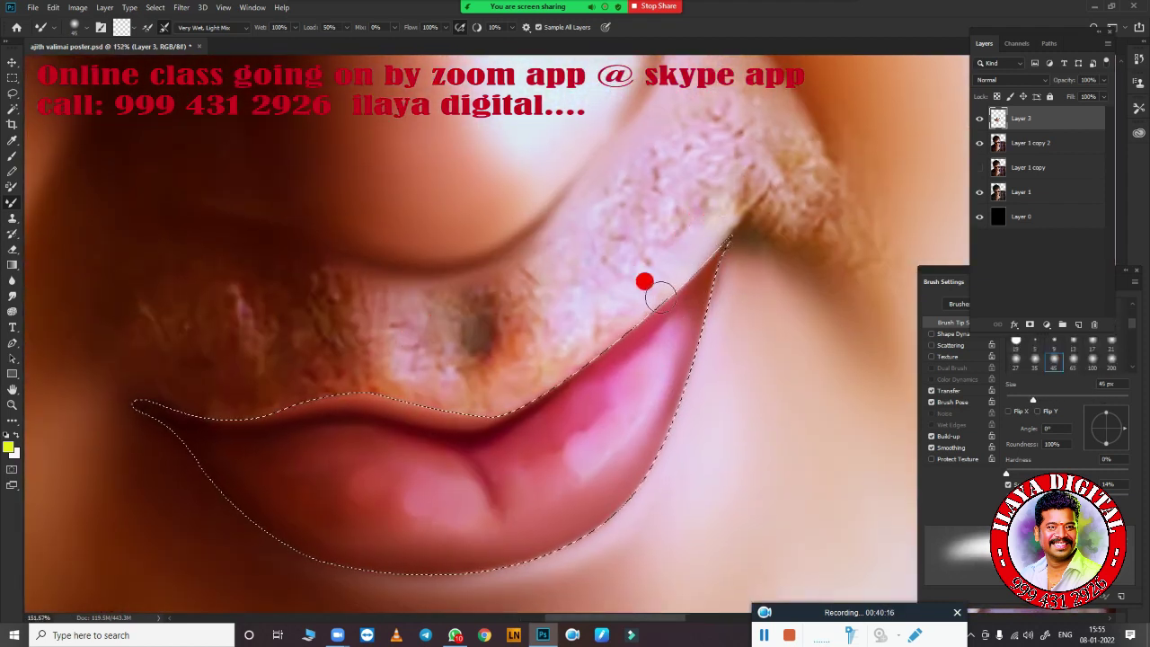
{"action": "key", "text": "bracketleft"}
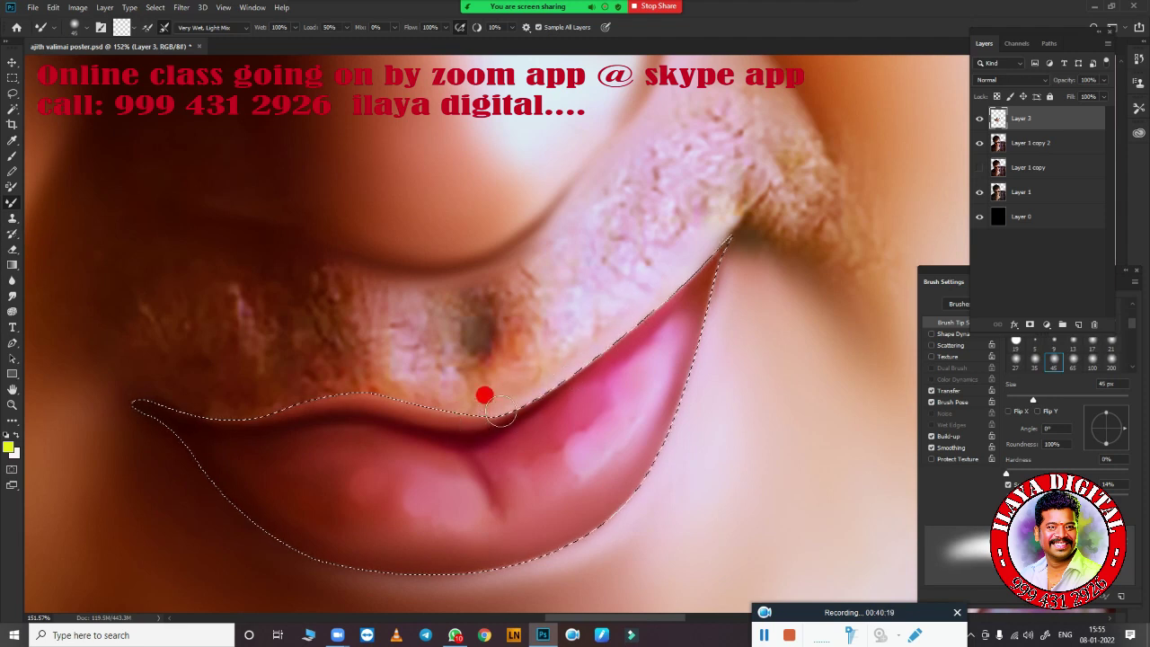
{"action": "key", "text": "bracketleft"}
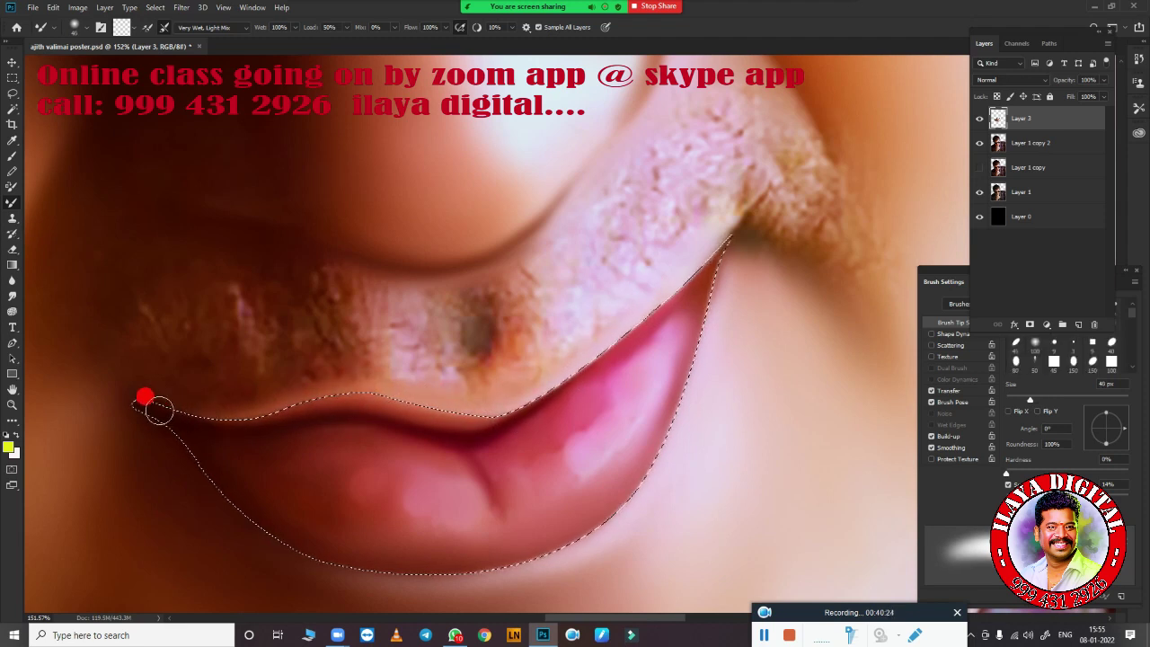
{"action": "scroll", "coordinate": [576, 379], "scroll_direction": "down", "scroll_amount": 5}
{"action": "left_click_drag", "start_coordinate": [577, 379], "coordinate": [619, 379]}
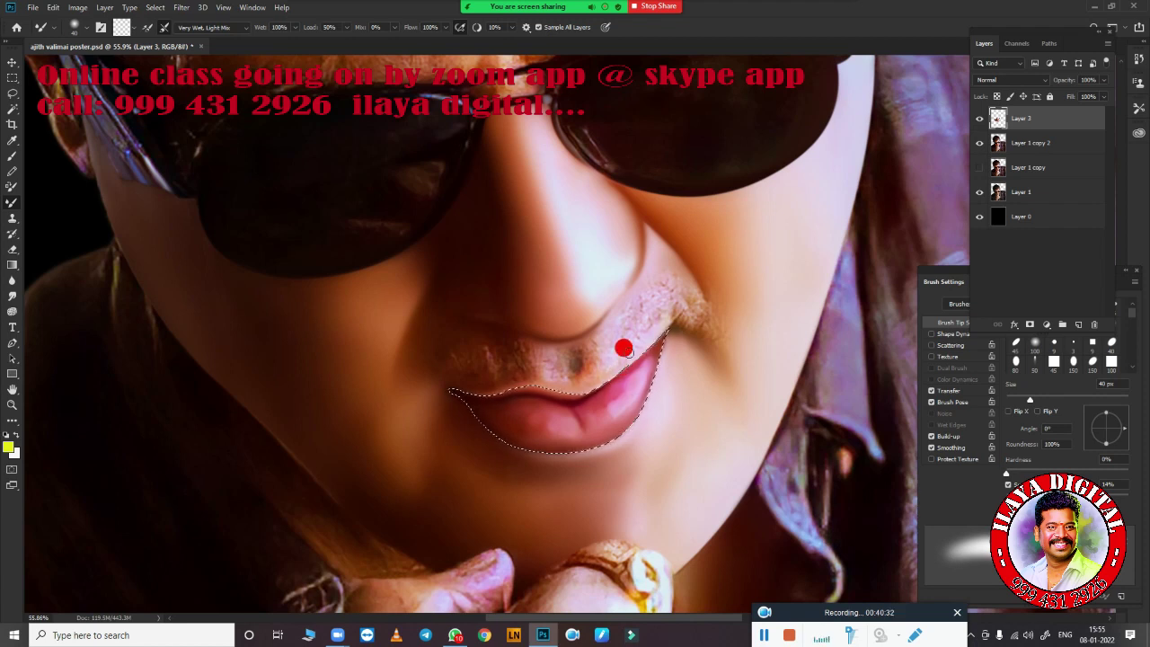
Smudge the mustache texture above the upper lip smooth with a 45 px Smudge tool
{"action": "key", "text": "r"}
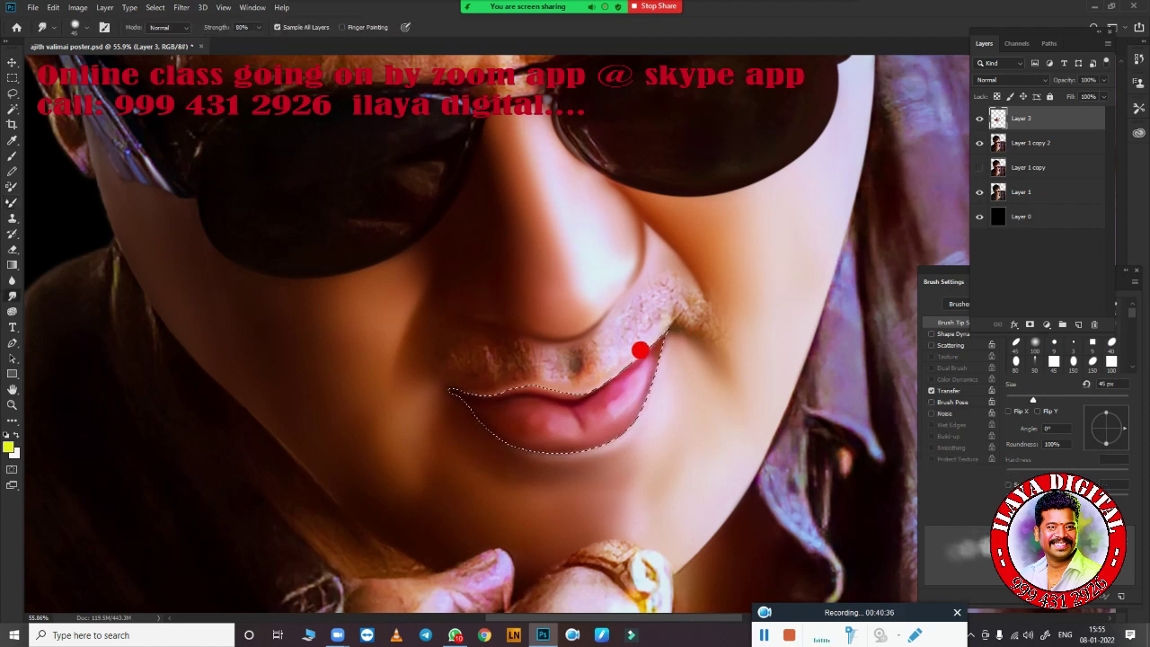
{"action": "scroll", "coordinate": [637, 344], "scroll_direction": "up", "scroll_amount": 3}
{"action": "scroll", "coordinate": [683, 368], "scroll_direction": "up", "scroll_amount": 2}
{"action": "scroll", "coordinate": [493, 444], "scroll_direction": "up", "scroll_amount": 2}
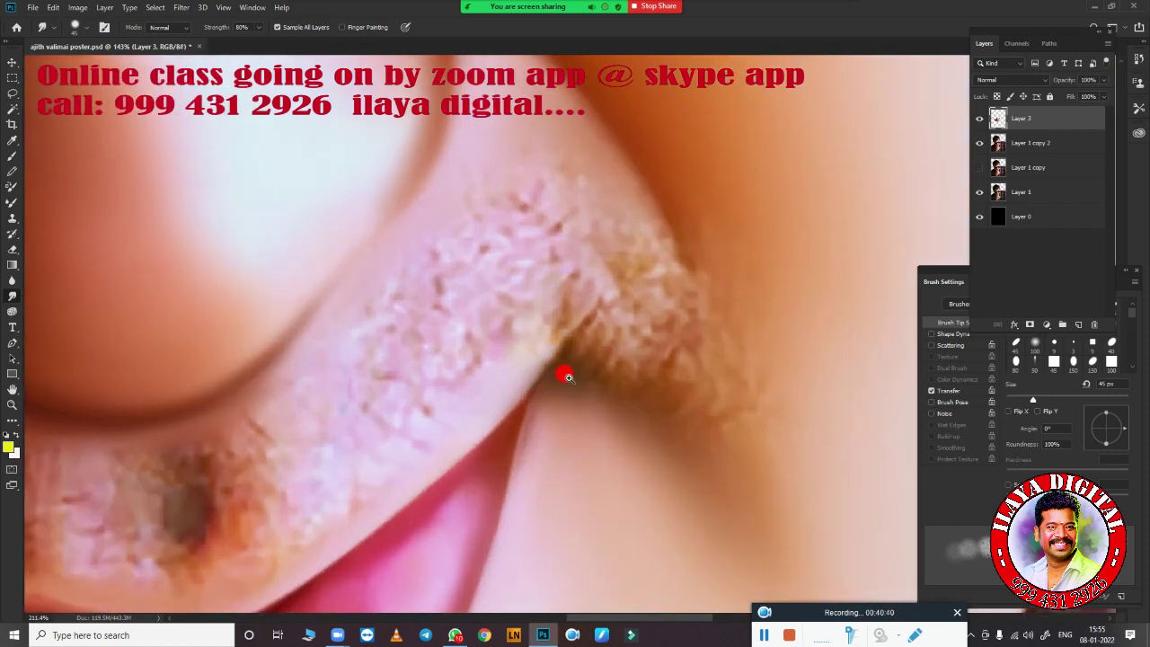
{"action": "scroll", "coordinate": [565, 372], "scroll_direction": "up", "scroll_amount": 1}
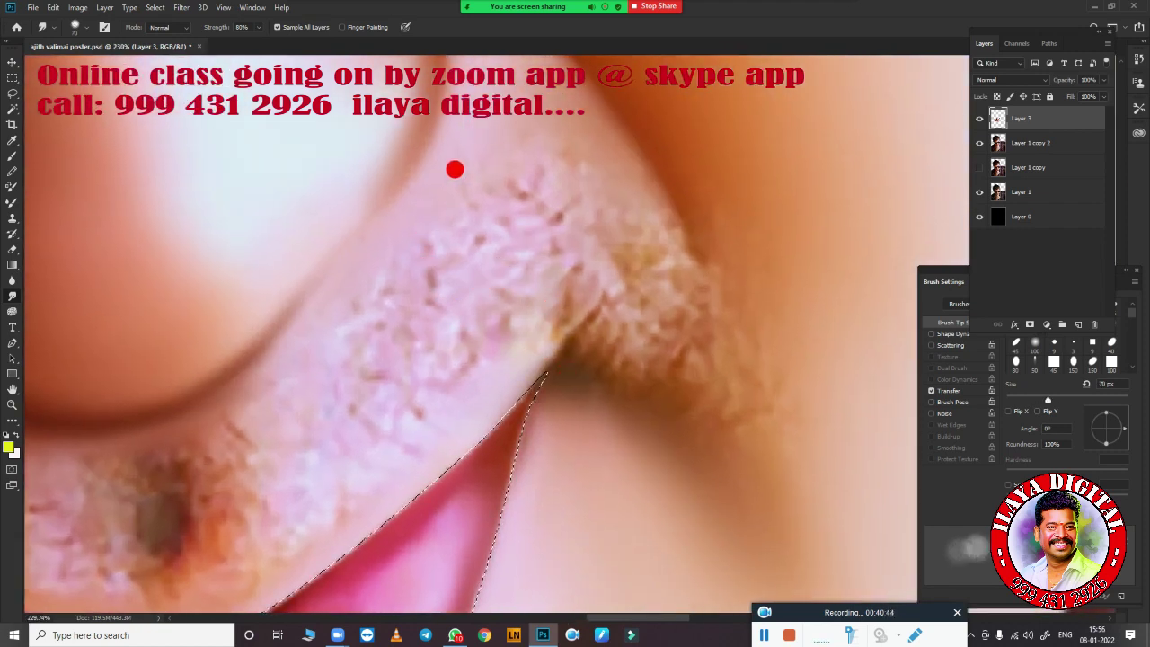
{"action": "key", "text": "bracketleft"}
{"action": "key", "text": "bracketleft"}
{"action": "key", "text": "bracketleft"}
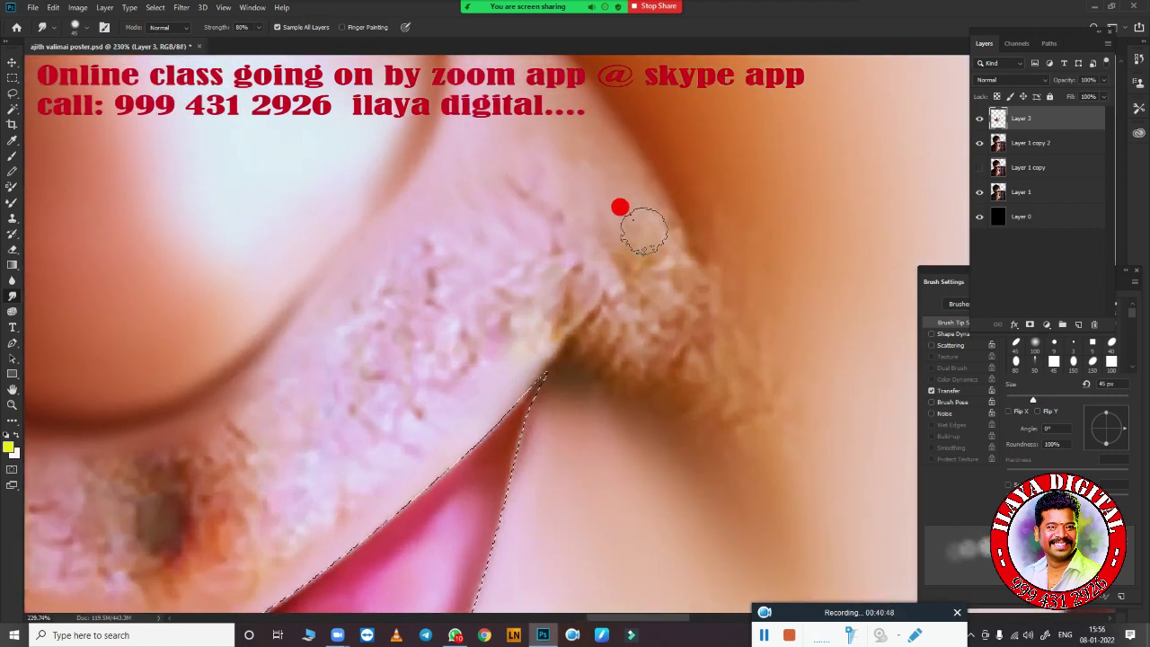
{"action": "left_click_drag", "start_coordinate": [627, 336], "coordinate": [542, 262]}
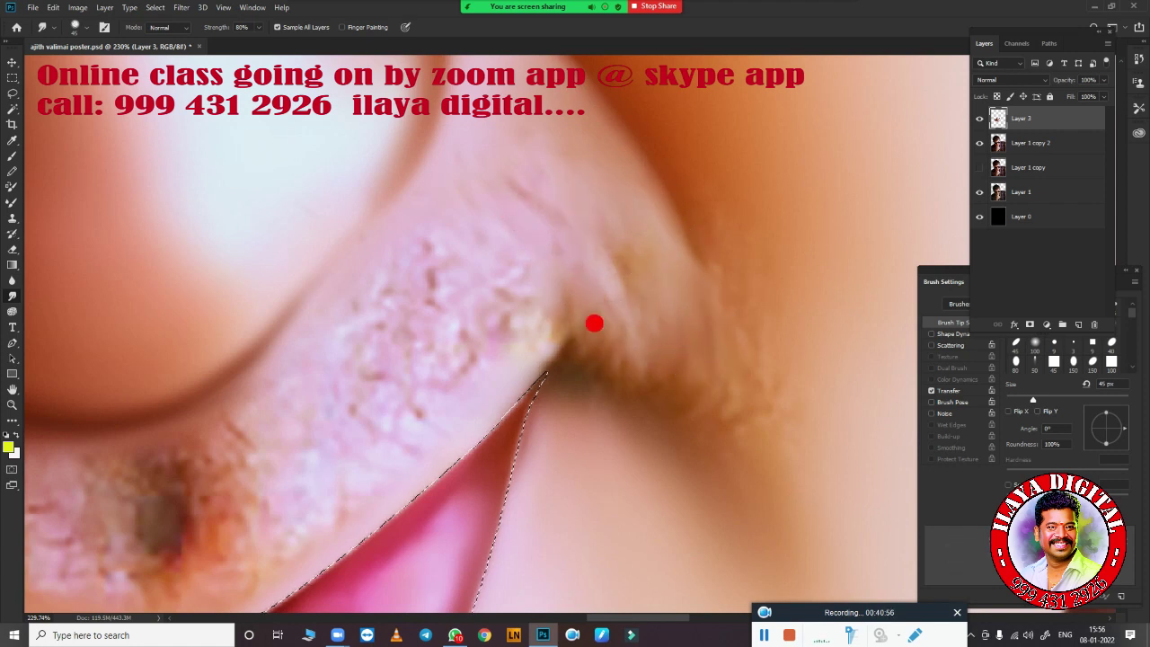
{"action": "mouse_move", "coordinate": [397, 332]}
{"action": "left_mouse_down"}
{"action": "mouse_move", "coordinate": [401, 365]}
{"action": "mouse_move", "coordinate": [437, 267]}
{"action": "mouse_move", "coordinate": [493, 277]}
{"action": "mouse_move", "coordinate": [456, 361]}
{"action": "mouse_move", "coordinate": [380, 440]}
{"action": "left_mouse_up"}
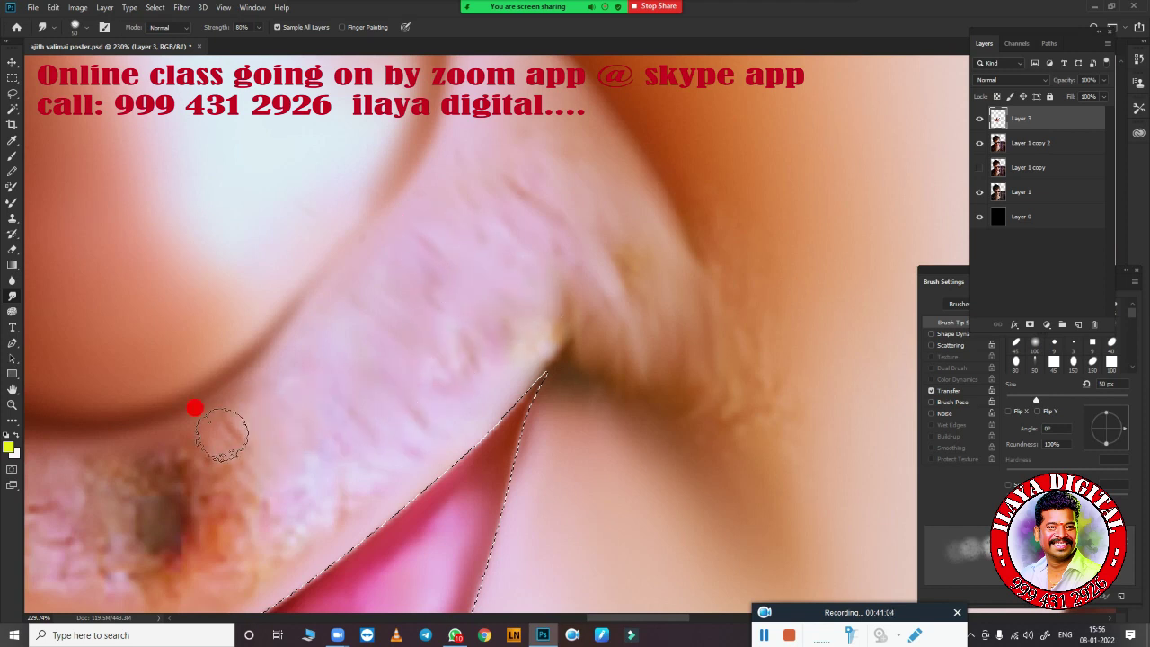
{"action": "mouse_move", "coordinate": [222, 434]}
{"action": "left_mouse_down"}
{"action": "mouse_move", "coordinate": [282, 470]}
{"action": "mouse_move", "coordinate": [393, 419]}
{"action": "mouse_move", "coordinate": [521, 398]}
{"action": "mouse_move", "coordinate": [612, 199]}
{"action": "left_mouse_up"}
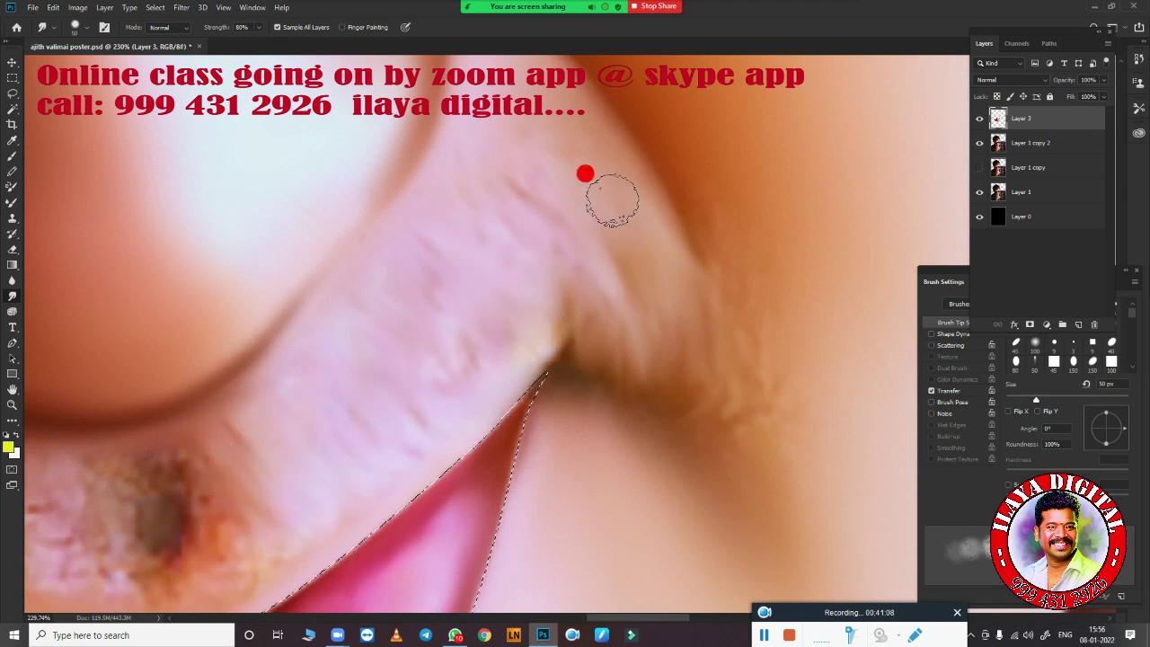
{"action": "mouse_move", "coordinate": [695, 410]}
{"action": "left_mouse_down"}
{"action": "mouse_move", "coordinate": [752, 390]}
{"action": "mouse_move", "coordinate": [549, 324]}
{"action": "left_mouse_up"}
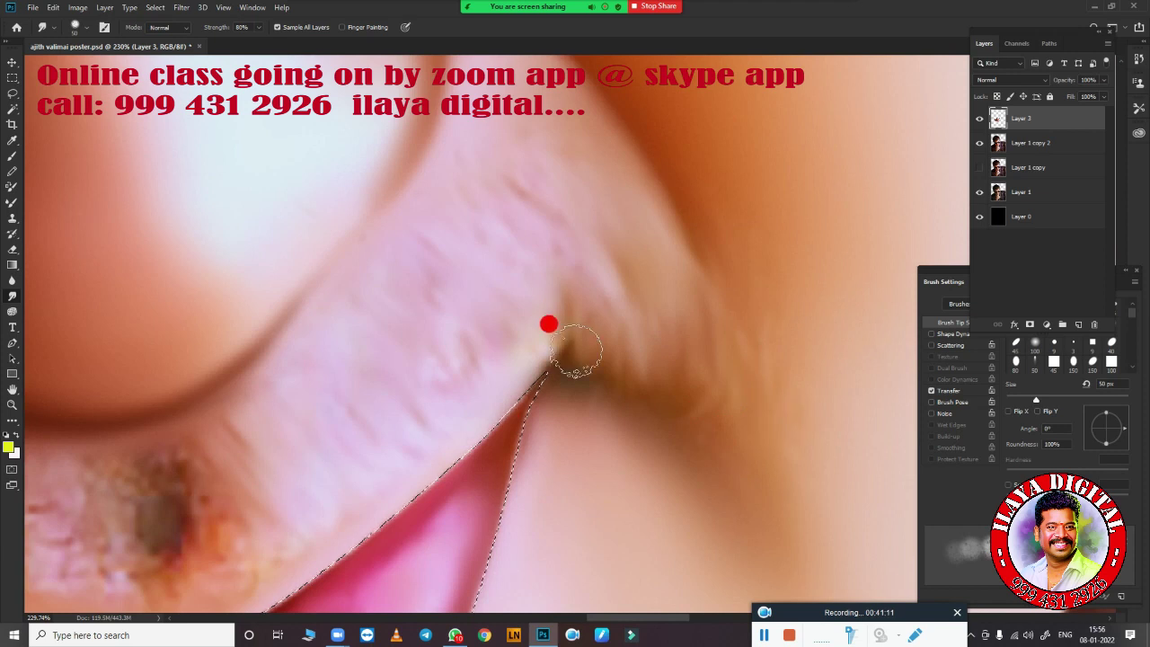
Smudge the brown spot on the left mustache at 60 px, then restore the Mixer Brush
{"action": "scroll", "coordinate": [350, 410], "scroll_direction": "down", "scroll_amount": 3}
{"action": "mouse_move", "coordinate": [491, 347]}
{"action": "left_mouse_down"}
{"action": "mouse_move", "coordinate": [411, 357]}
{"action": "mouse_move", "coordinate": [450, 418]}
{"action": "mouse_move", "coordinate": [382, 454]}
{"action": "left_mouse_up"}
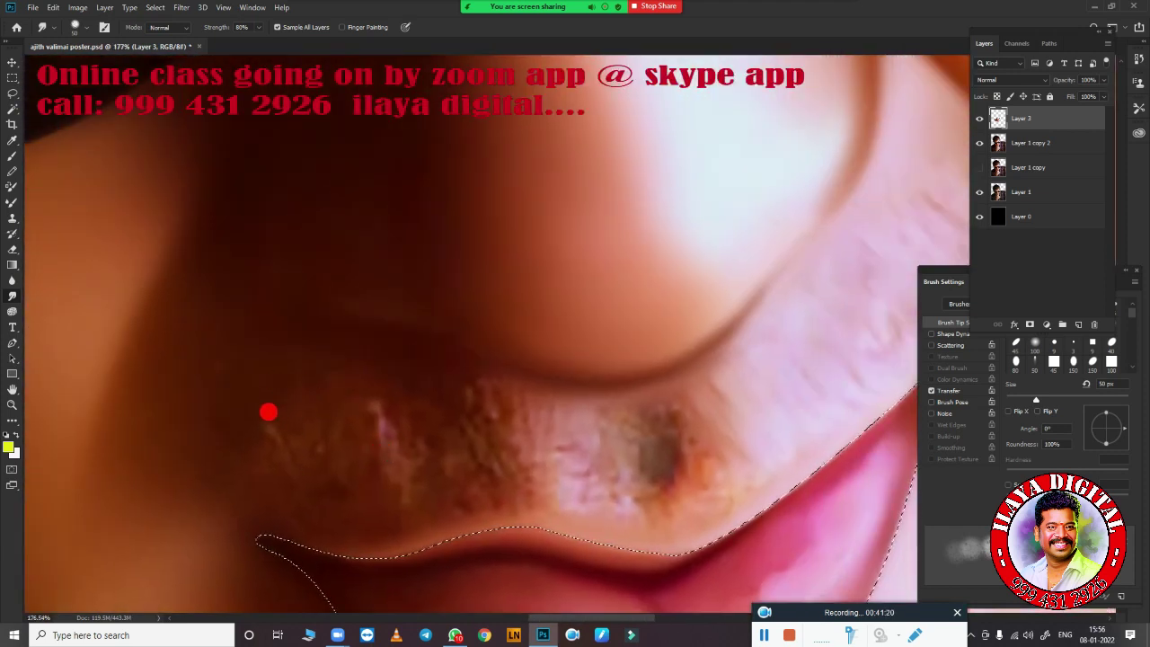
{"action": "key", "text": "bracketright"}
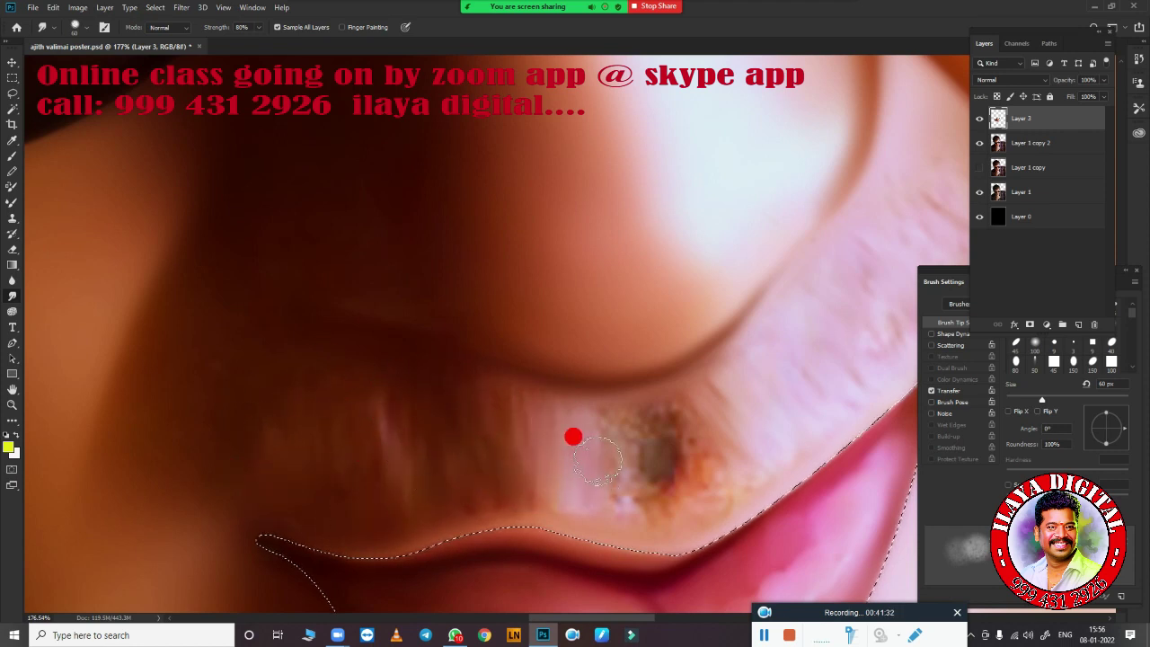
{"action": "left_click_drag", "start_coordinate": [660, 474], "coordinate": [599, 400]}
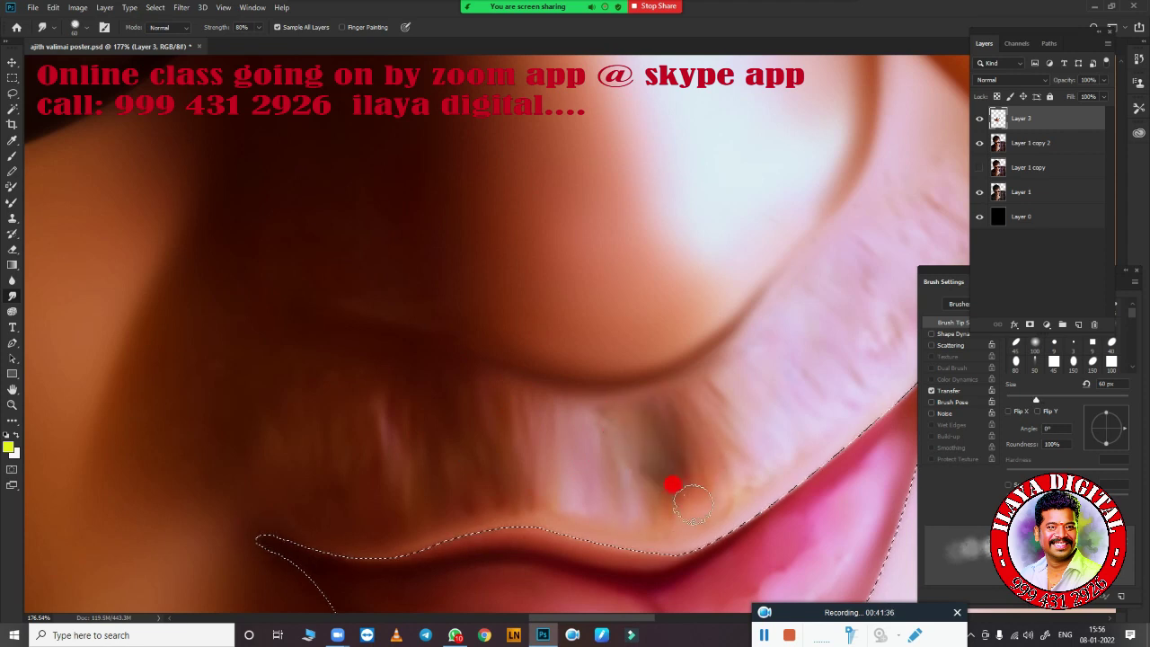
{"action": "key", "text": "bracketleft"}
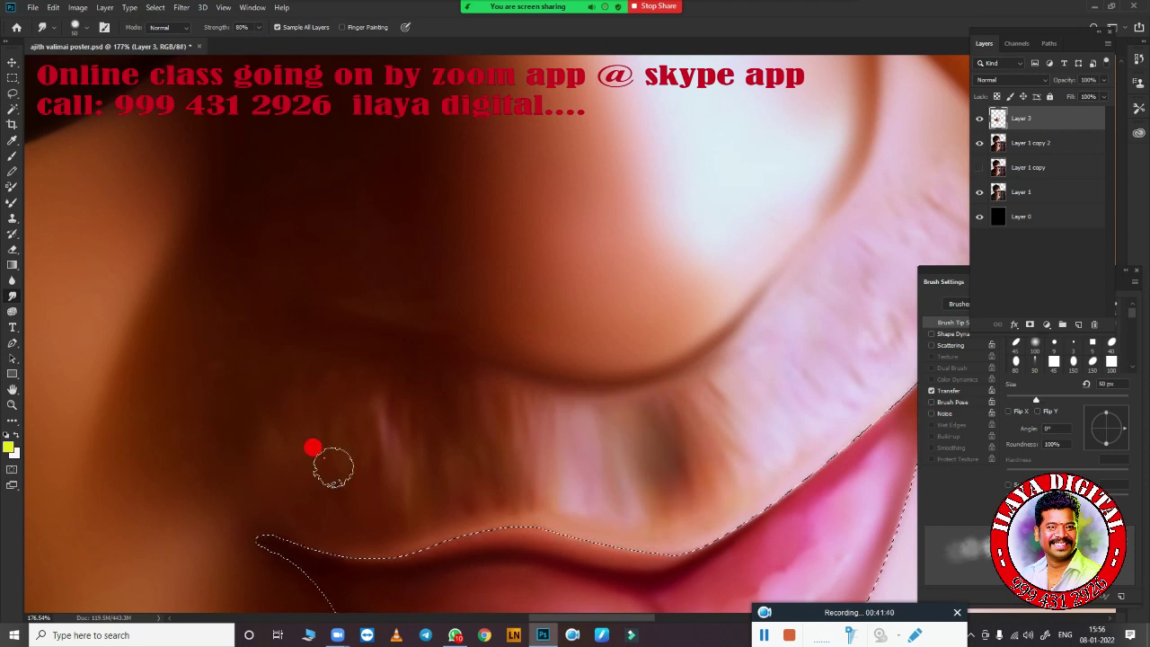
{"action": "key", "text": "b"}
{"action": "scroll", "coordinate": [648, 459], "scroll_direction": "up", "scroll_amount": 3}
Blend the moustache texture smooth with a 150 px Mixer Brush
{"action": "scroll", "coordinate": [539, 445], "scroll_direction": "down", "scroll_amount": 5}
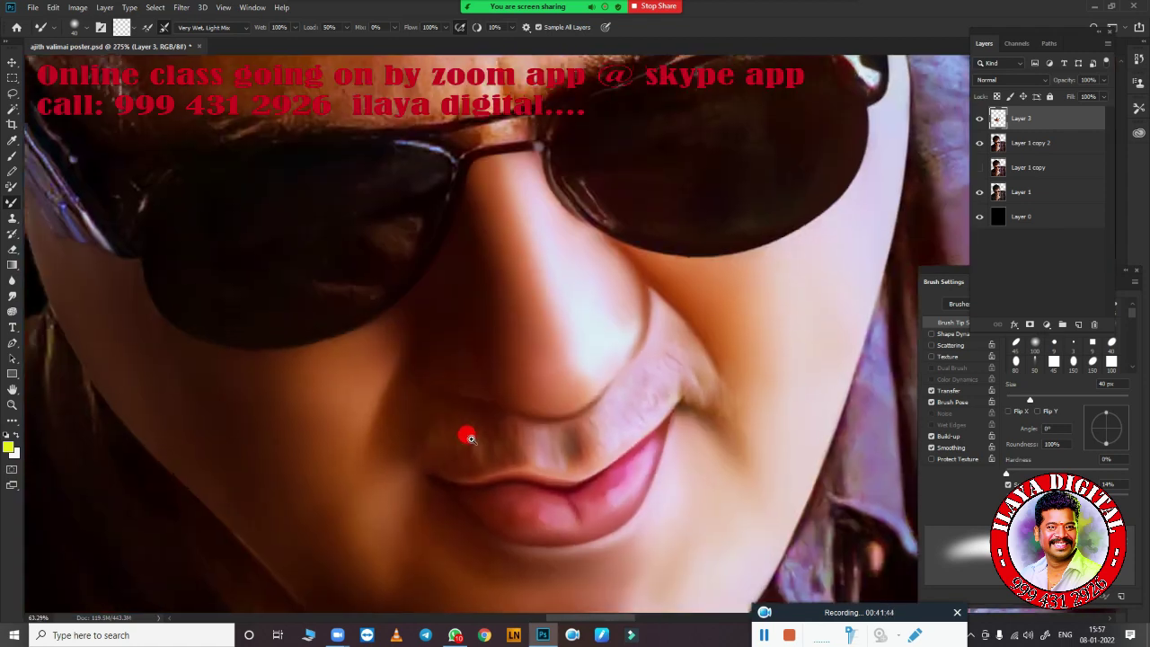
{"action": "scroll", "coordinate": [506, 437], "scroll_direction": "up", "scroll_amount": 4}
{"action": "key", "text": "period"}
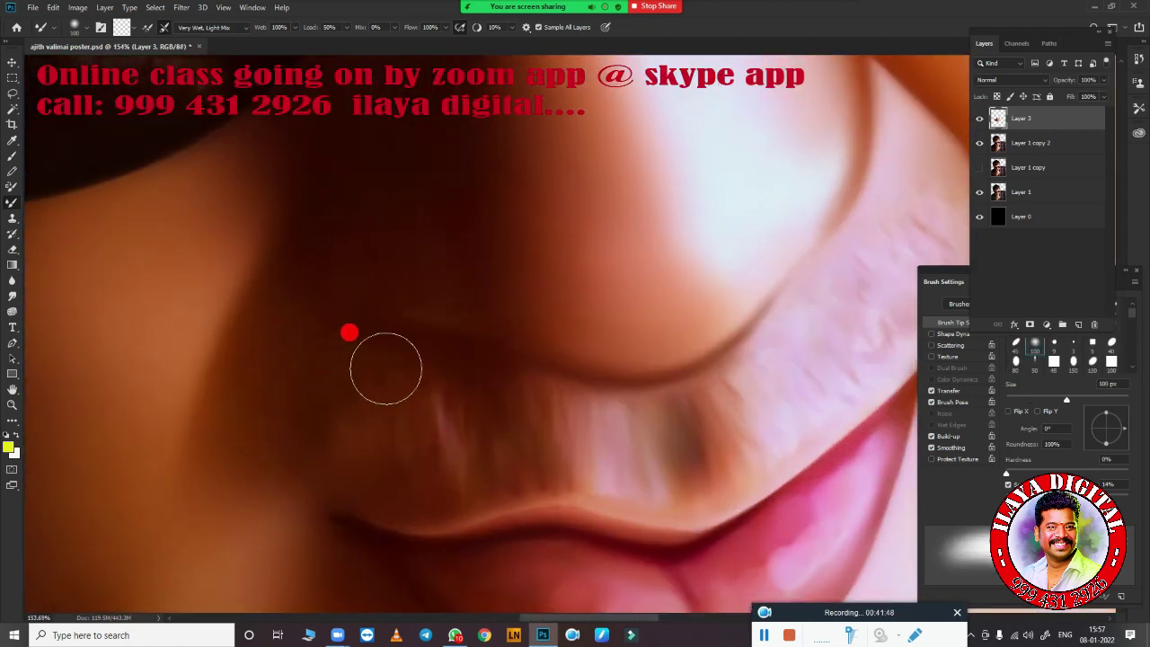
{"action": "key", "text": "bracketright"}
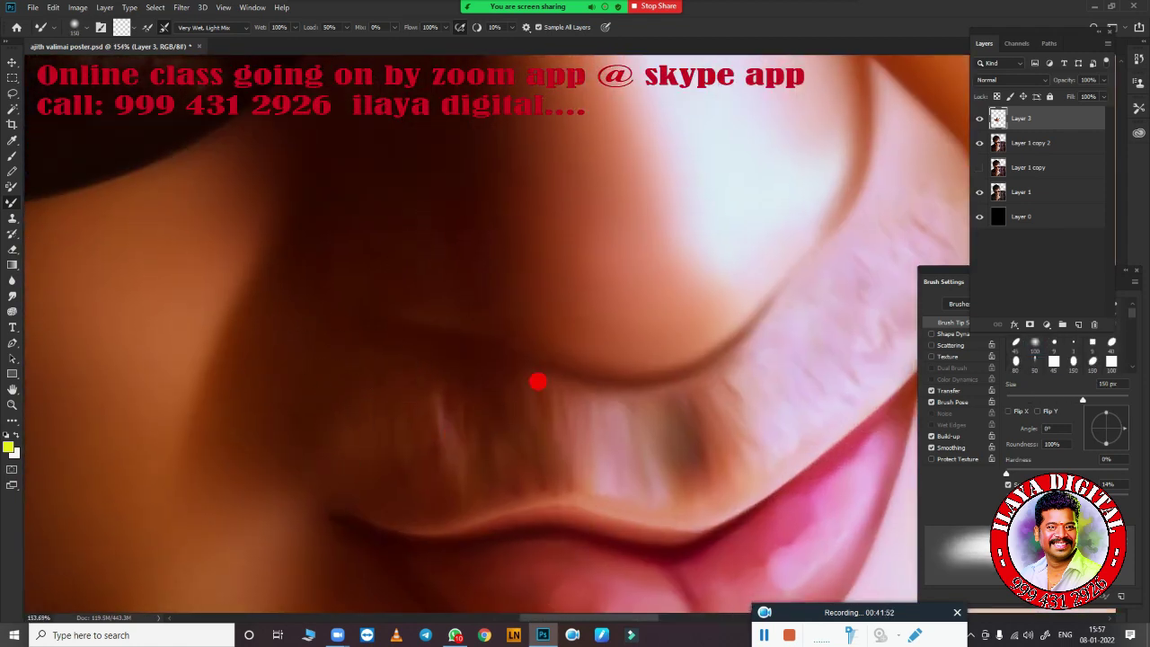
{"action": "left_click_drag", "start_coordinate": [536, 380], "coordinate": [333, 474]}
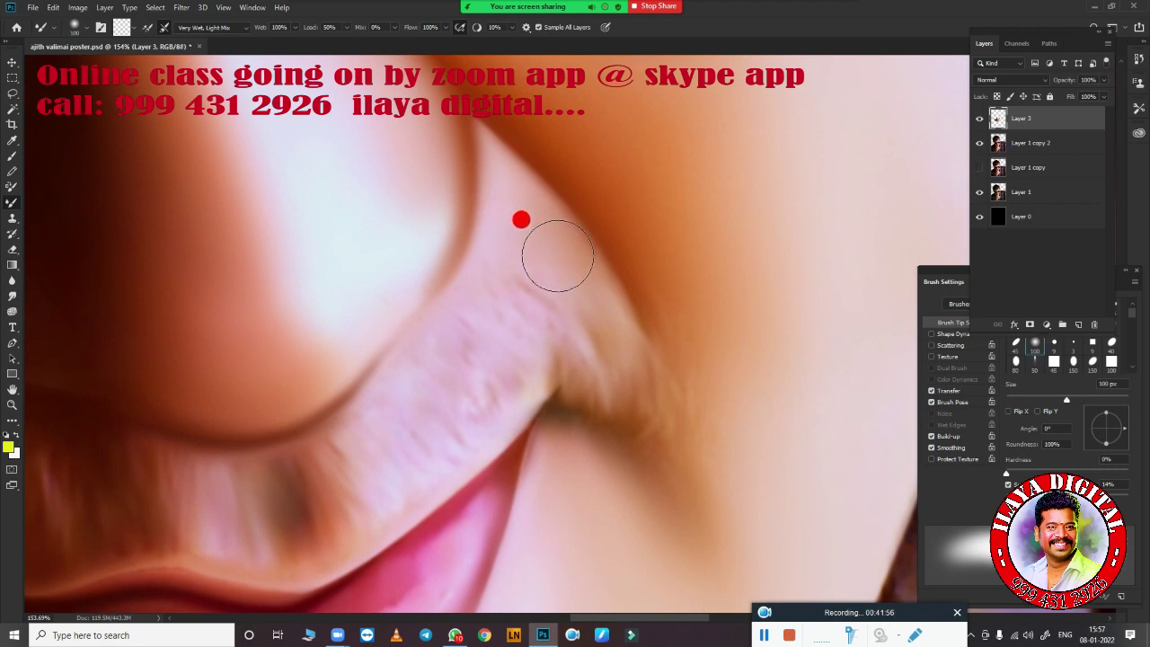
{"action": "mouse_move", "coordinate": [688, 368]}
{"action": "left_mouse_down"}
{"action": "mouse_move", "coordinate": [689, 341]}
{"action": "mouse_move", "coordinate": [697, 438]}
{"action": "left_mouse_up"}
{"action": "mouse_move", "coordinate": [564, 394]}
{"action": "left_mouse_down"}
{"action": "mouse_move", "coordinate": [549, 367]}
{"action": "mouse_move", "coordinate": [645, 434]}
{"action": "left_mouse_up"}
Zoom out and blend the skin from the chin up to the lip corner, enlarging the brush to 300 px
{"action": "key", "text": "ctrl+0"}
{"action": "scroll", "coordinate": [762, 532], "scroll_direction": "down", "scroll_amount": 2}
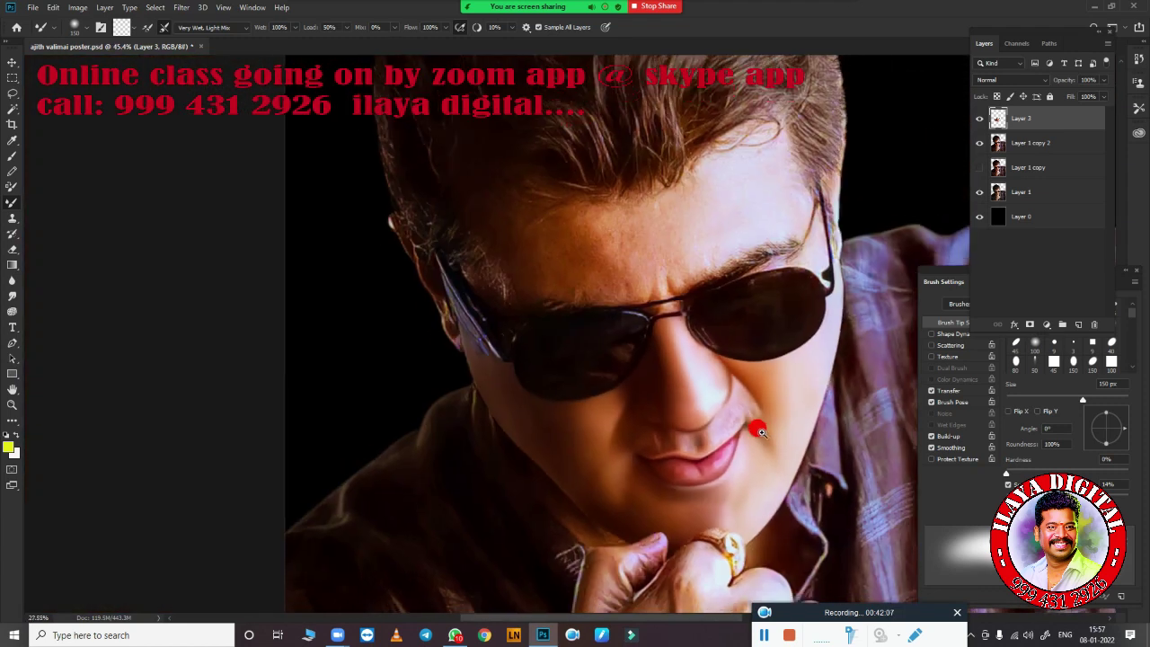
{"action": "scroll", "coordinate": [801, 441], "scroll_direction": "up", "scroll_amount": 3}
{"action": "scroll", "coordinate": [512, 398], "scroll_direction": "up", "scroll_amount": 1}
{"action": "scroll", "coordinate": [481, 281], "scroll_direction": "up", "scroll_amount": 1}
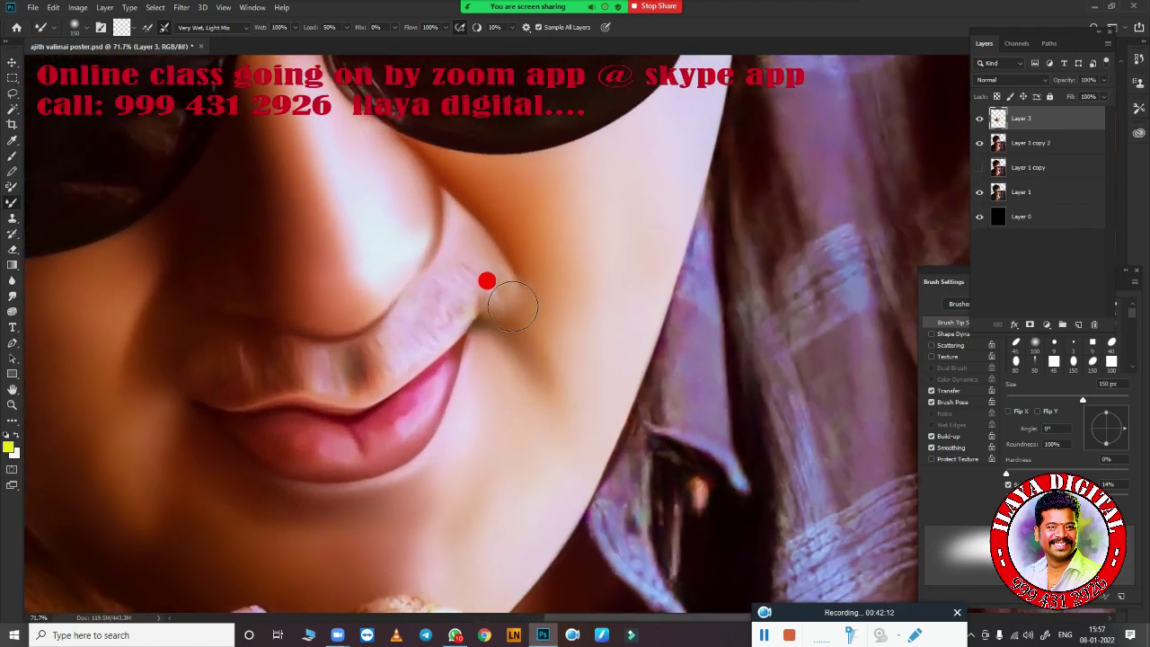
{"action": "left_click_drag", "start_coordinate": [540, 385], "coordinate": [538, 287]}
{"action": "key", "text": "bracketright"}
{"action": "key", "text": "bracketright"}
{"action": "key", "text": "bracketright"}
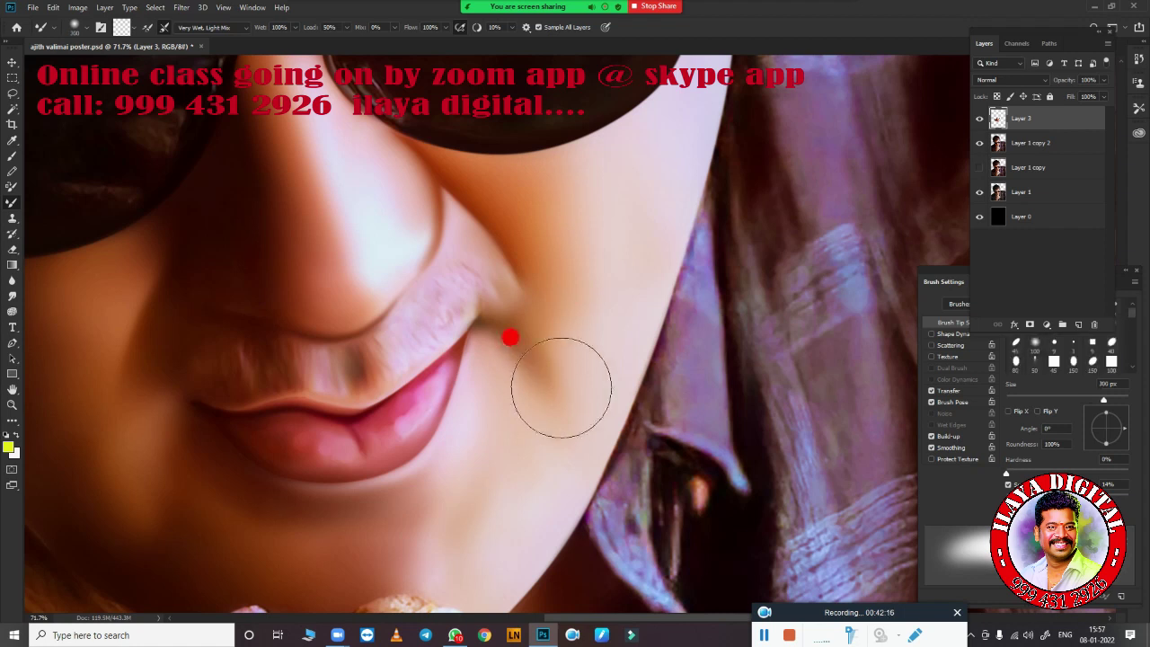
{"action": "key", "text": "bracketright"}
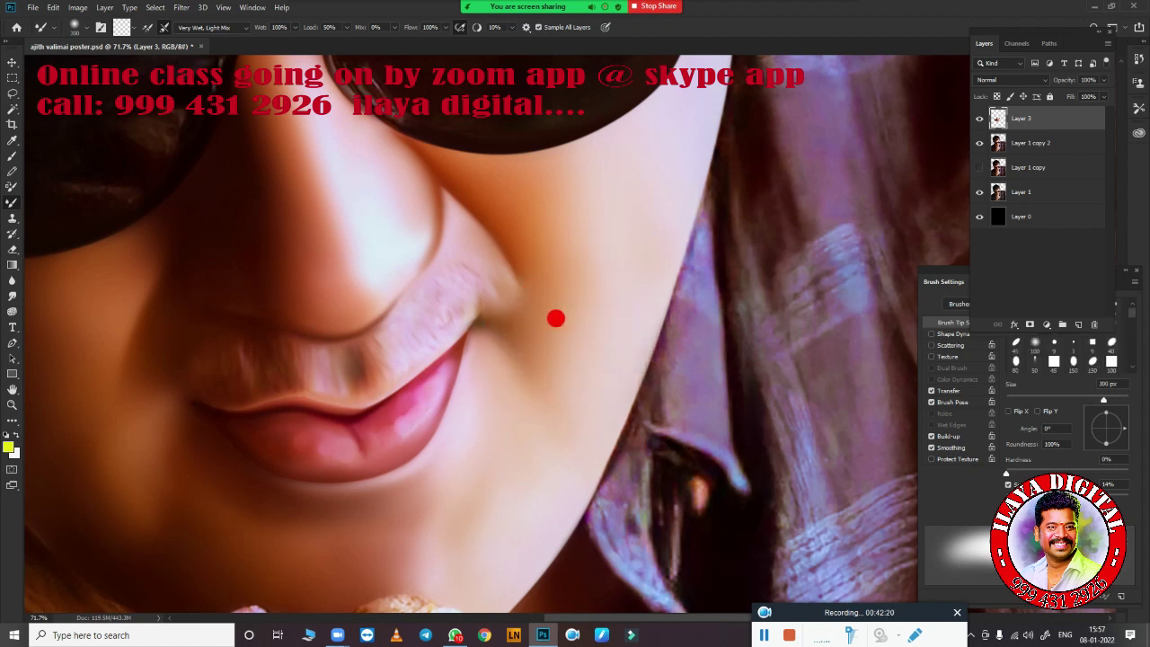
{"action": "scroll", "coordinate": [563, 353], "scroll_direction": "down", "scroll_amount": 3}
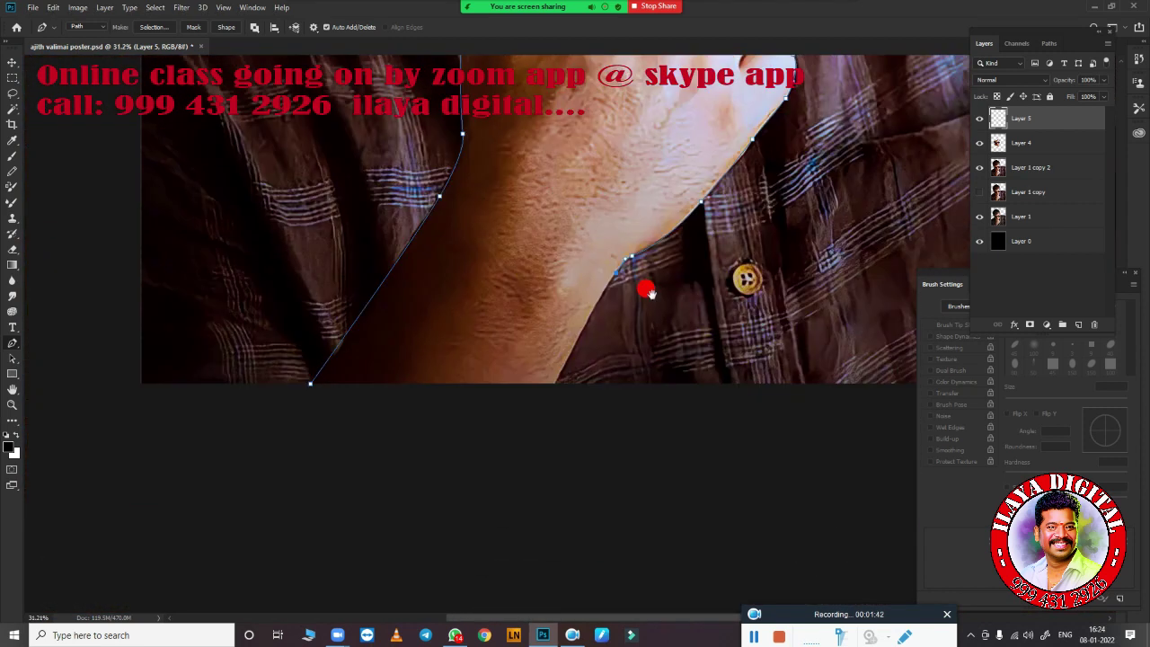
Make the neck path a feathered selection and smooth the shadowed neck skin below the jaw
{"action": "key", "text": "ctrl+Return"}
{"action": "key", "text": "shift+F6"}
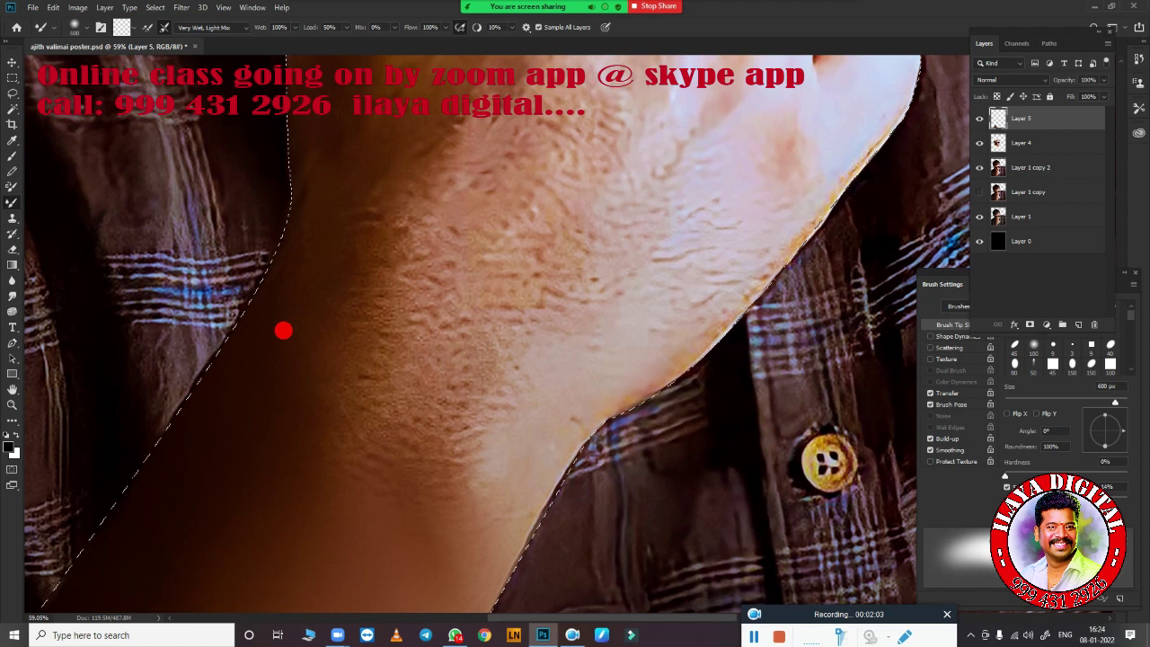
{"action": "mouse_move", "coordinate": [354, 413]}
{"action": "left_mouse_down"}
{"action": "mouse_move", "coordinate": [359, 385]}
{"action": "mouse_move", "coordinate": [314, 467]}
{"action": "mouse_move", "coordinate": [521, 503]}
{"action": "mouse_move", "coordinate": [417, 490]}
{"action": "mouse_move", "coordinate": [500, 360]}
{"action": "mouse_move", "coordinate": [686, 320]}
{"action": "mouse_move", "coordinate": [778, 231]}
{"action": "mouse_move", "coordinate": [547, 436]}
{"action": "left_mouse_up"}
{"action": "key", "text": "bracketleft"}
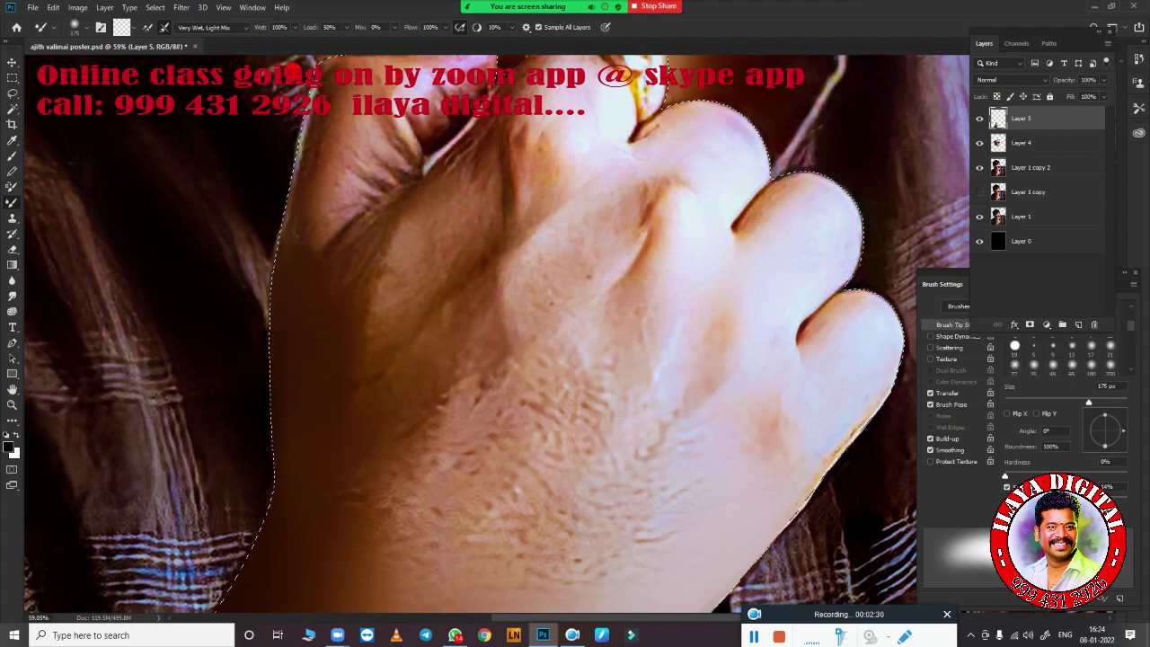
Smooth the hand's left and upper-left edges and the wrist skin with a 150–700 px Mixer Brush
{"action": "left_click", "coordinate": [1111, 364]}
{"action": "mouse_move", "coordinate": [277, 144]}
{"action": "left_mouse_down"}
{"action": "mouse_move", "coordinate": [292, 269]}
{"action": "mouse_move", "coordinate": [404, 216]}
{"action": "mouse_move", "coordinate": [377, 260]}
{"action": "mouse_move", "coordinate": [351, 265]}
{"action": "mouse_move", "coordinate": [464, 193]}
{"action": "left_mouse_up"}
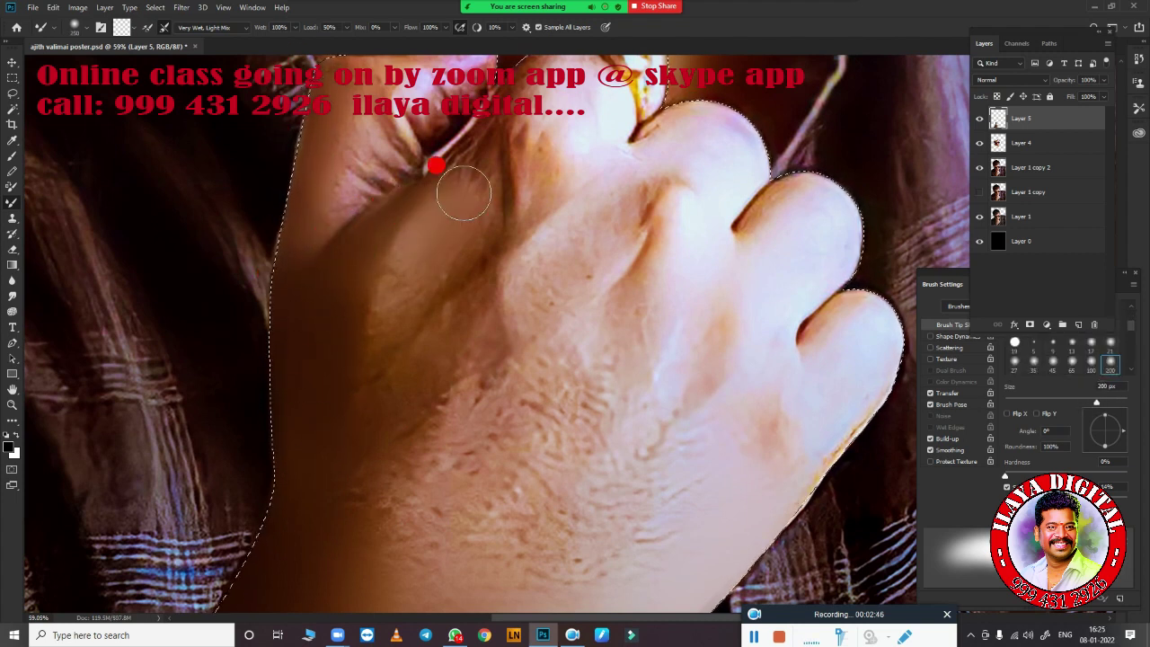
{"action": "key", "text": "bracketleft"}
{"action": "key", "text": "bracketleft"}
{"action": "mouse_move", "coordinate": [345, 100]}
{"action": "left_mouse_down"}
{"action": "mouse_move", "coordinate": [359, 161]}
{"action": "mouse_move", "coordinate": [393, 168]}
{"action": "mouse_move", "coordinate": [419, 154]}
{"action": "left_mouse_up"}
{"action": "key", "text": "bracketright"}
{"action": "key", "text": "bracketright"}
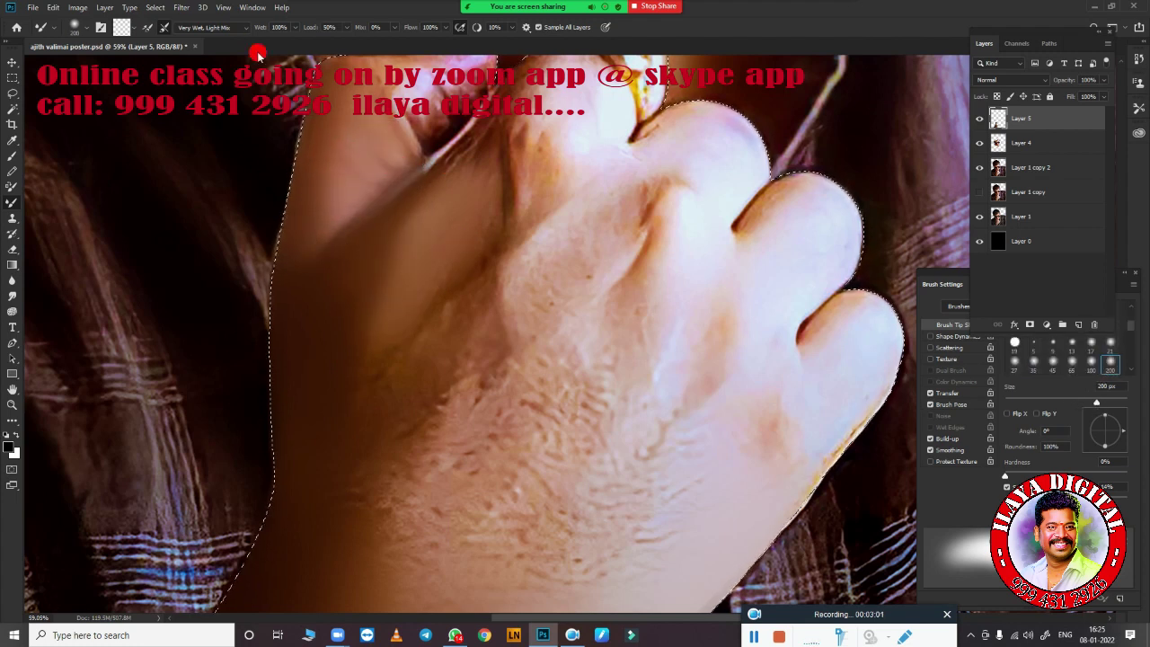
{"action": "key", "text": "bracketright"}
{"action": "key", "text": "bracketright"}
{"action": "key", "text": "bracketright"}
{"action": "scroll", "coordinate": [437, 318], "scroll_direction": "down", "scroll_amount": 2}
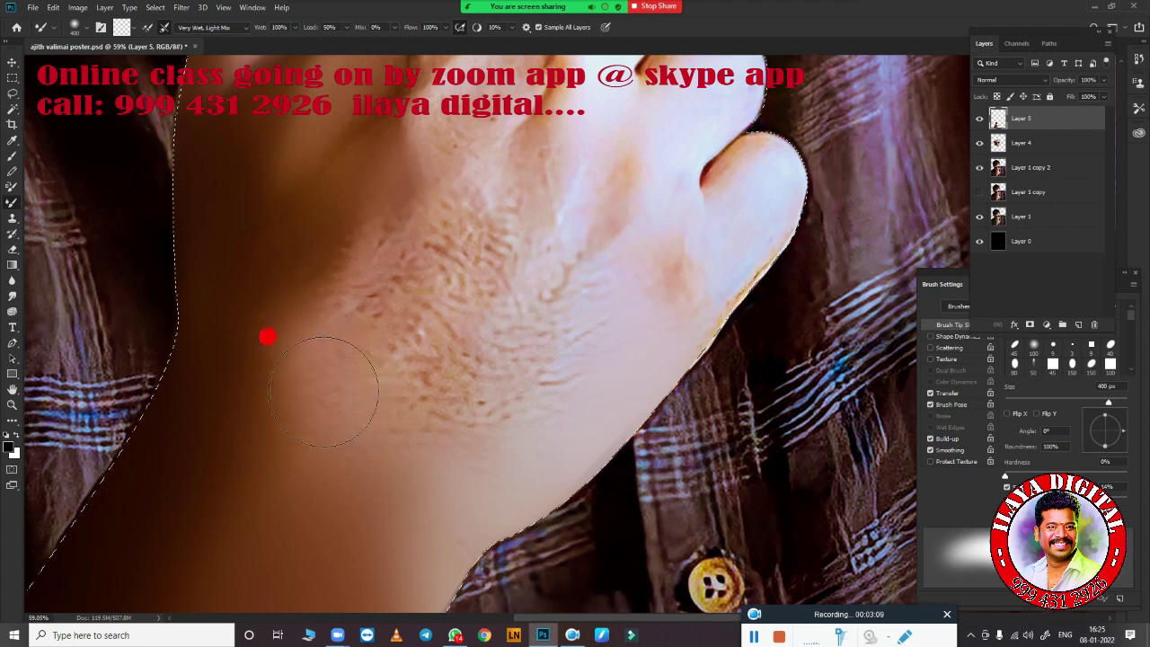
{"action": "key", "text": "bracketright"}
{"action": "key", "text": "bracketright"}
{"action": "key", "text": "bracketright"}
{"action": "left_click_drag", "start_coordinate": [380, 314], "coordinate": [501, 382]}
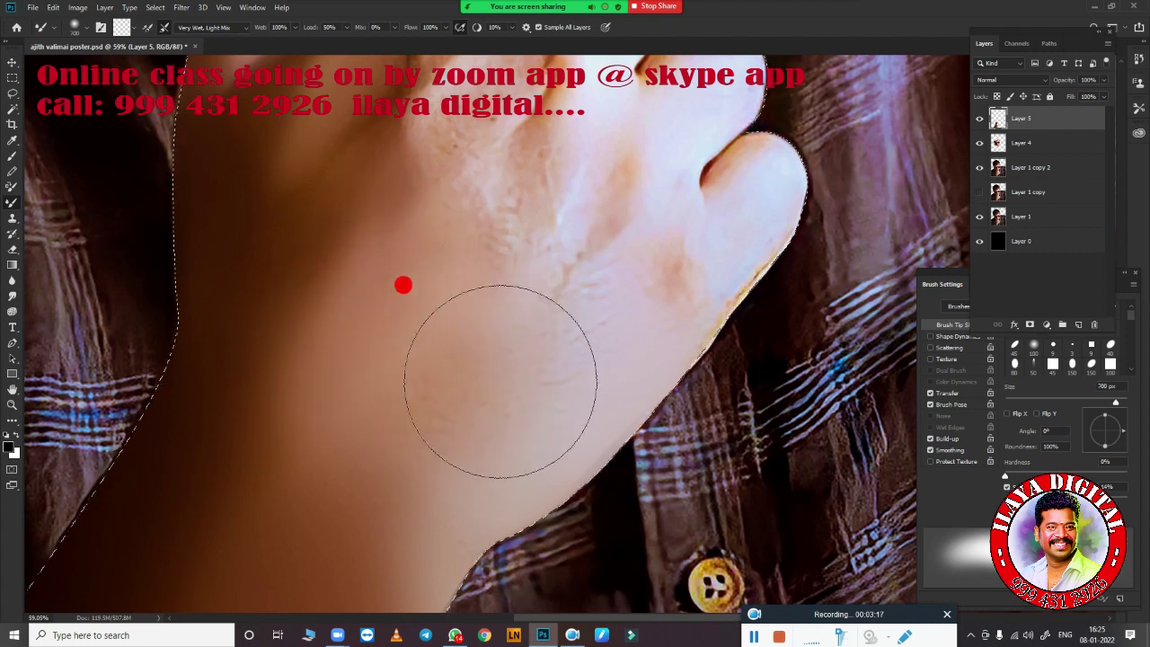
Blend the wrinkled finger skin and the edge beside the ring knuckle with a 150–200 px brush
{"action": "key", "text": "bracketleft"}
{"action": "key", "text": "bracketleft"}
{"action": "key", "text": "bracketleft"}
{"action": "left_click_drag", "start_coordinate": [572, 217], "coordinate": [590, 246]}
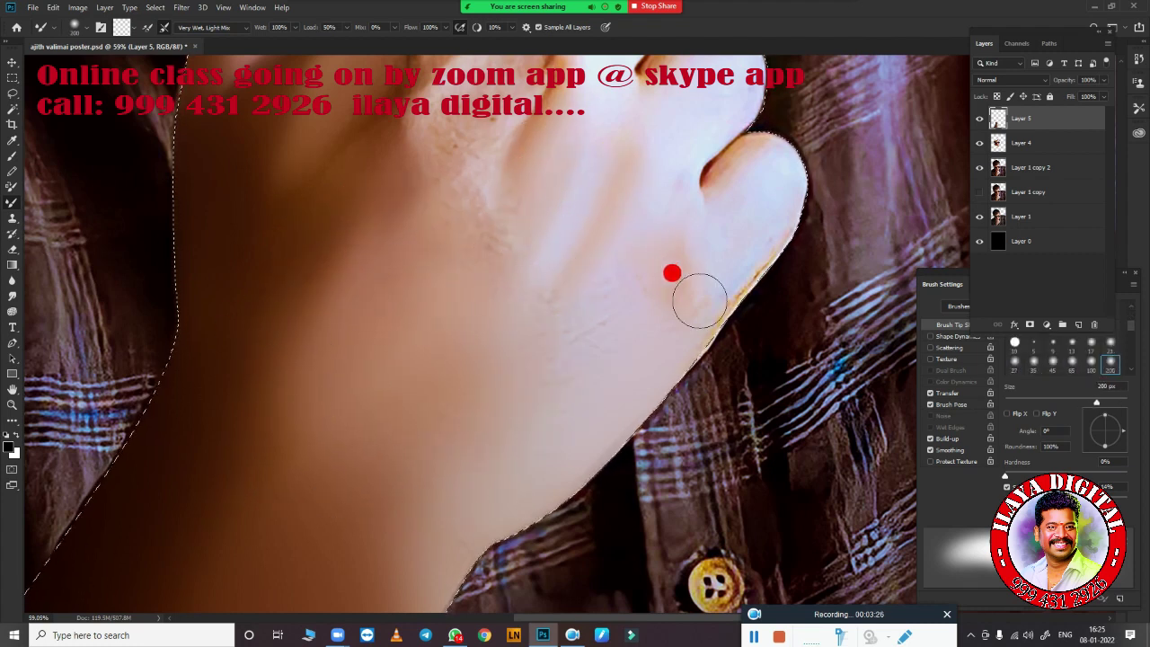
{"action": "left_click_drag", "start_coordinate": [672, 273], "coordinate": [672, 210]}
{"action": "key", "text": "bracketleft"}
{"action": "key", "text": "bracketleft"}
{"action": "left_click_drag", "start_coordinate": [740, 124], "coordinate": [583, 296]}
{"action": "scroll", "coordinate": [584, 296], "scroll_direction": "up", "scroll_amount": 3}
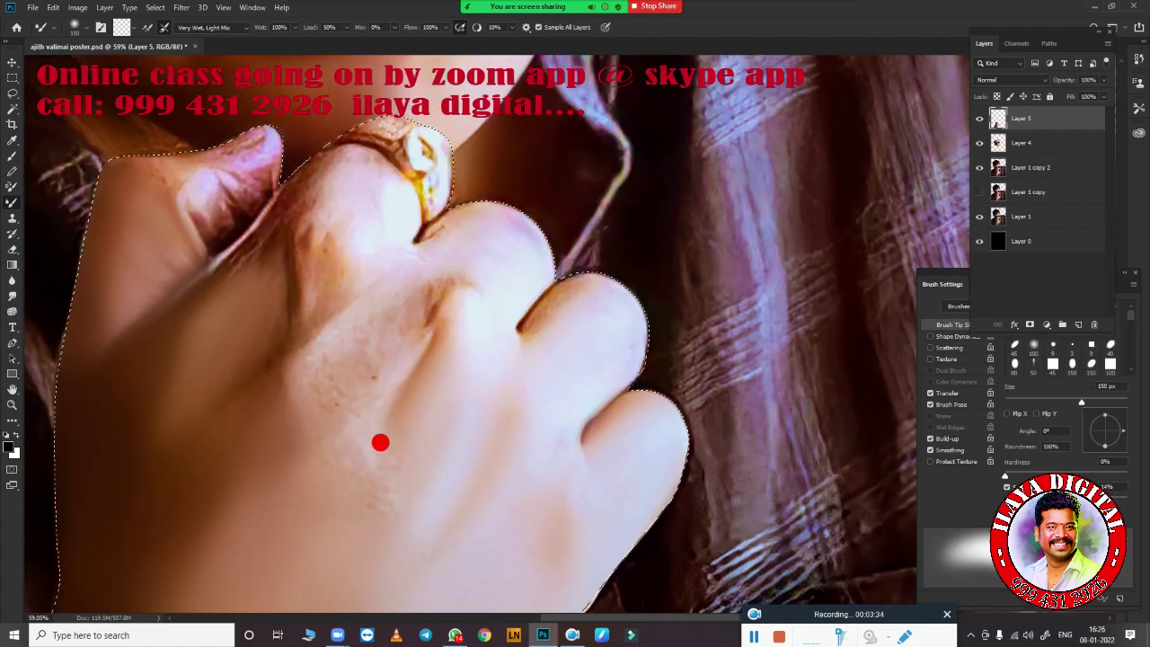
{"action": "mouse_move", "coordinate": [380, 442]}
{"action": "left_mouse_down"}
{"action": "mouse_move", "coordinate": [309, 437]}
{"action": "mouse_move", "coordinate": [513, 306]}
{"action": "mouse_move", "coordinate": [635, 315]}
{"action": "mouse_move", "coordinate": [620, 306]}
{"action": "mouse_move", "coordinate": [296, 351]}
{"action": "mouse_move", "coordinate": [378, 323]}
{"action": "mouse_move", "coordinate": [423, 224]}
{"action": "mouse_move", "coordinate": [469, 246]}
{"action": "mouse_move", "coordinate": [223, 342]}
{"action": "mouse_move", "coordinate": [336, 149]}
{"action": "mouse_move", "coordinate": [291, 153]}
{"action": "mouse_move", "coordinate": [218, 257]}
{"action": "mouse_move", "coordinate": [201, 259]}
{"action": "mouse_move", "coordinate": [395, 226]}
{"action": "mouse_move", "coordinate": [415, 200]}
{"action": "mouse_move", "coordinate": [396, 150]}
{"action": "left_mouse_up"}
{"action": "key", "text": "bracketright"}
{"action": "key", "text": "bracketright"}
{"action": "key", "text": "bracketleft"}
{"action": "key", "text": "bracketleft"}
{"action": "key", "text": "bracketleft"}
{"action": "key", "text": "bracketleft"}
{"action": "key", "text": "bracketleft"}
{"action": "key", "text": "bracketleft"}
{"action": "key", "text": "bracketleft"}
{"action": "key", "text": "bracketleft"}
{"action": "key", "text": "bracketleft"}
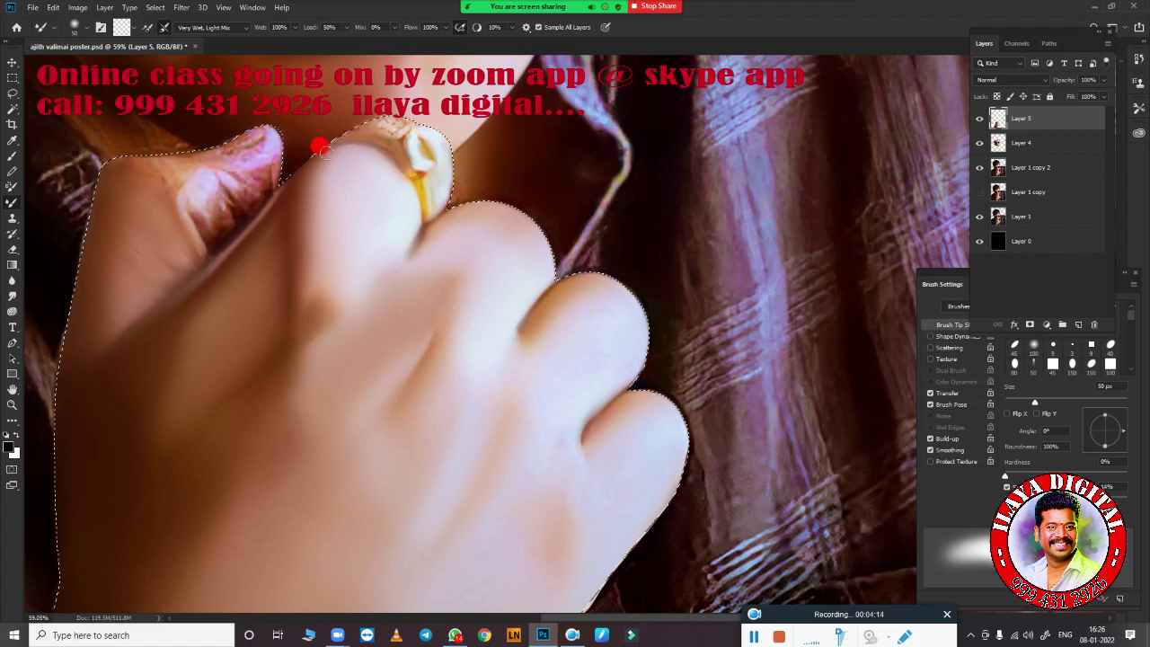
{"action": "mouse_move", "coordinate": [321, 150]}
{"action": "left_mouse_down"}
{"action": "mouse_move", "coordinate": [413, 122]}
{"action": "mouse_move", "coordinate": [456, 172]}
{"action": "left_mouse_up"}
Blend the finger's top edge and the thumb's wrinkles, ending with a 150 px brush
{"action": "scroll", "coordinate": [457, 172], "scroll_direction": "up", "scroll_amount": 3}
{"action": "scroll", "coordinate": [456, 171], "scroll_direction": "left", "scroll_amount": 5}
{"action": "key", "text": "bracketright"}
{"action": "key", "text": "bracketright"}
{"action": "key", "text": "bracketright"}
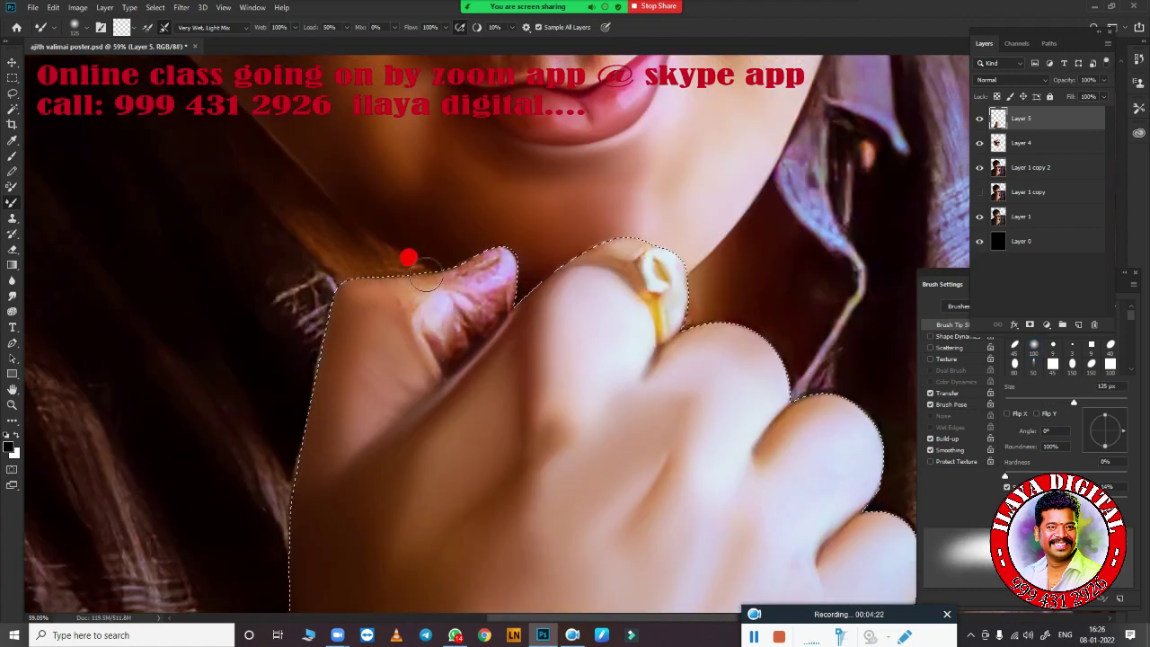
{"action": "key", "text": "bracketleft"}
{"action": "key", "text": "bracketleft"}
{"action": "mouse_move", "coordinate": [408, 258]}
{"action": "left_mouse_down"}
{"action": "mouse_move", "coordinate": [457, 249]}
{"action": "mouse_move", "coordinate": [419, 349]}
{"action": "left_mouse_up"}
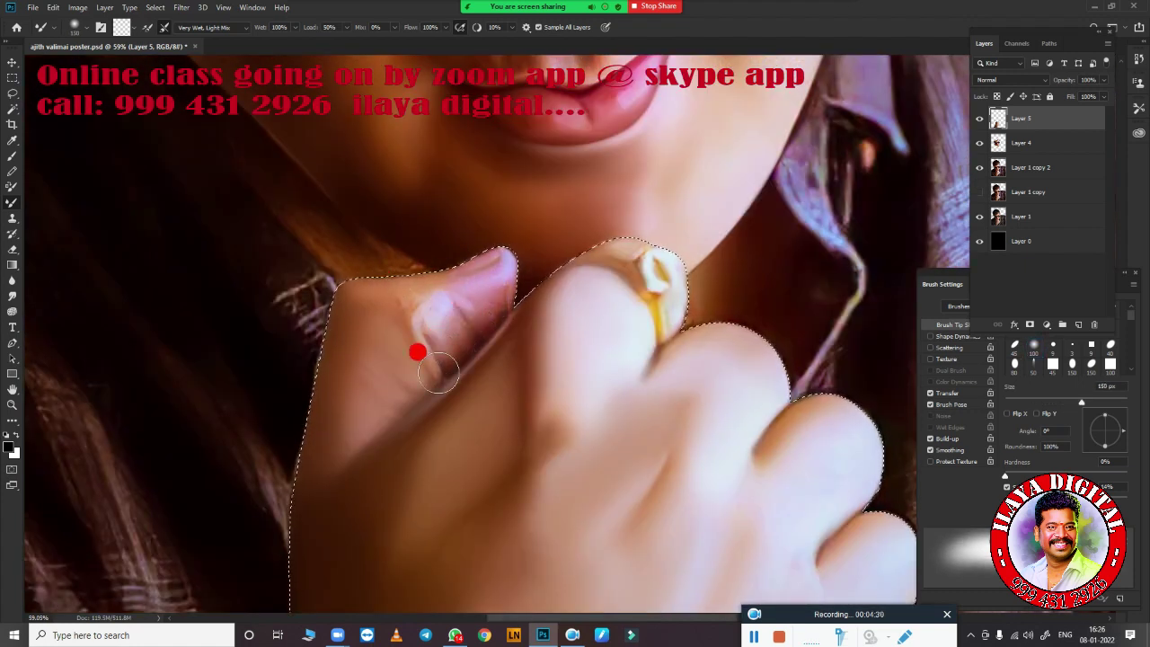
{"action": "key", "text": "e"}
{"action": "key", "text": "b"}
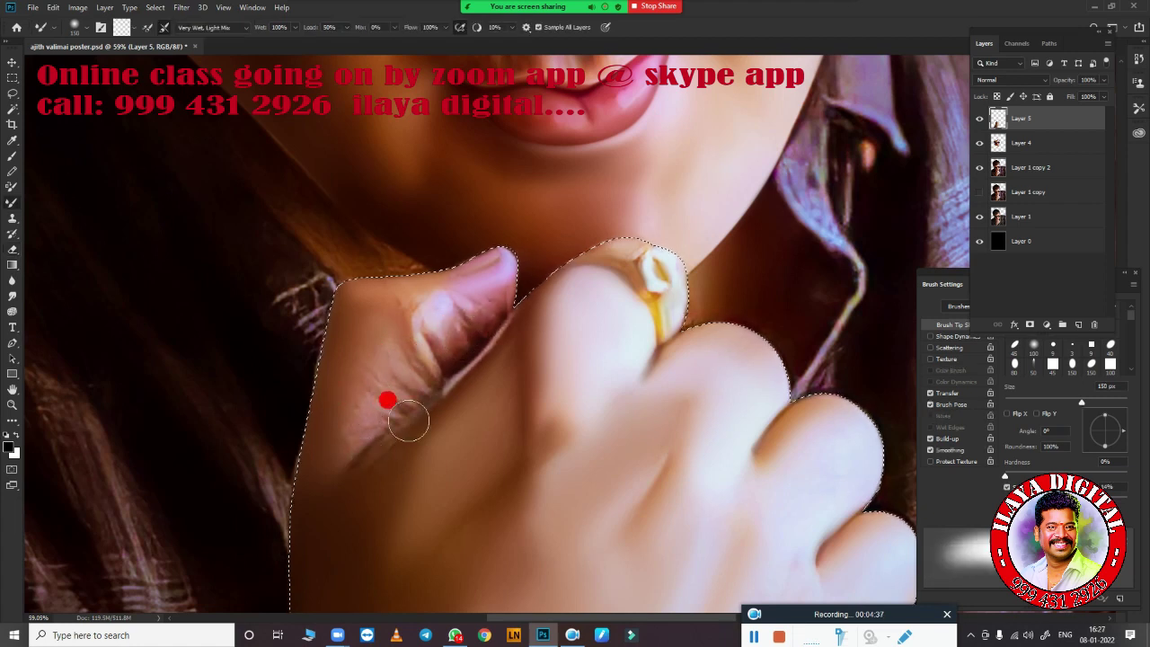
{"action": "key", "text": "bracketright"}
{"action": "key", "text": "bracketright"}
{"action": "key", "text": "bracketright"}
{"action": "mouse_move", "coordinate": [371, 381]}
{"action": "left_mouse_down"}
{"action": "mouse_move", "coordinate": [441, 305]}
{"action": "mouse_move", "coordinate": [442, 367]}
{"action": "mouse_move", "coordinate": [351, 474]}
{"action": "left_mouse_up"}
{"action": "key", "text": "period"}
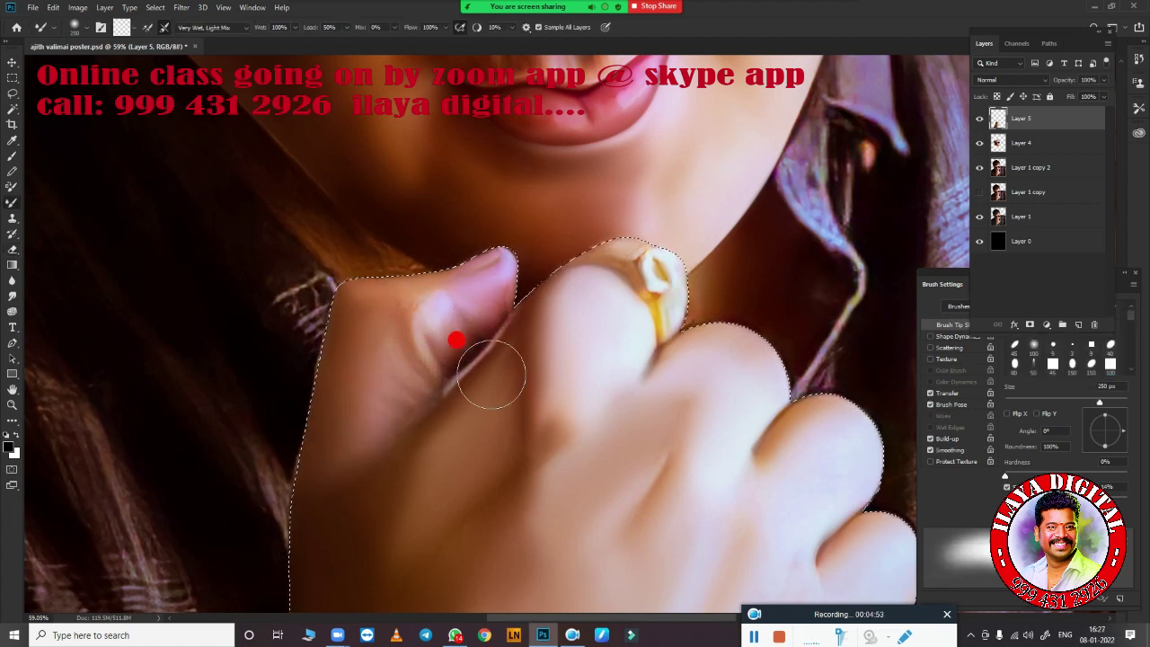
{"action": "mouse_move", "coordinate": [603, 408]}
{"action": "left_mouse_down"}
{"action": "mouse_move", "coordinate": [506, 398]}
{"action": "mouse_move", "coordinate": [432, 368]}
{"action": "mouse_move", "coordinate": [596, 347]}
{"action": "mouse_move", "coordinate": [584, 526]}
{"action": "left_mouse_up"}
{"action": "scroll", "coordinate": [585, 526], "scroll_direction": "down", "scroll_amount": 3}
Smooth the hair strands beside the thumb at 400 px and the cheek's hair edge at 70 px
{"action": "scroll", "coordinate": [569, 480], "scroll_direction": "up", "scroll_amount": 4}
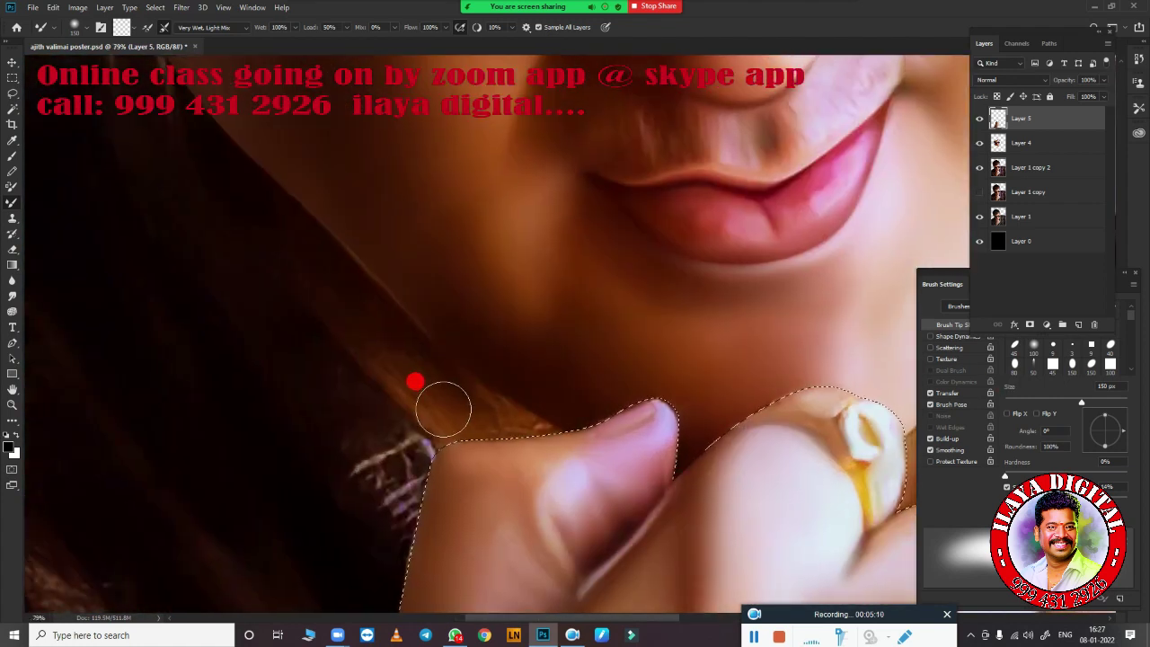
{"action": "key", "text": "bracketright"}
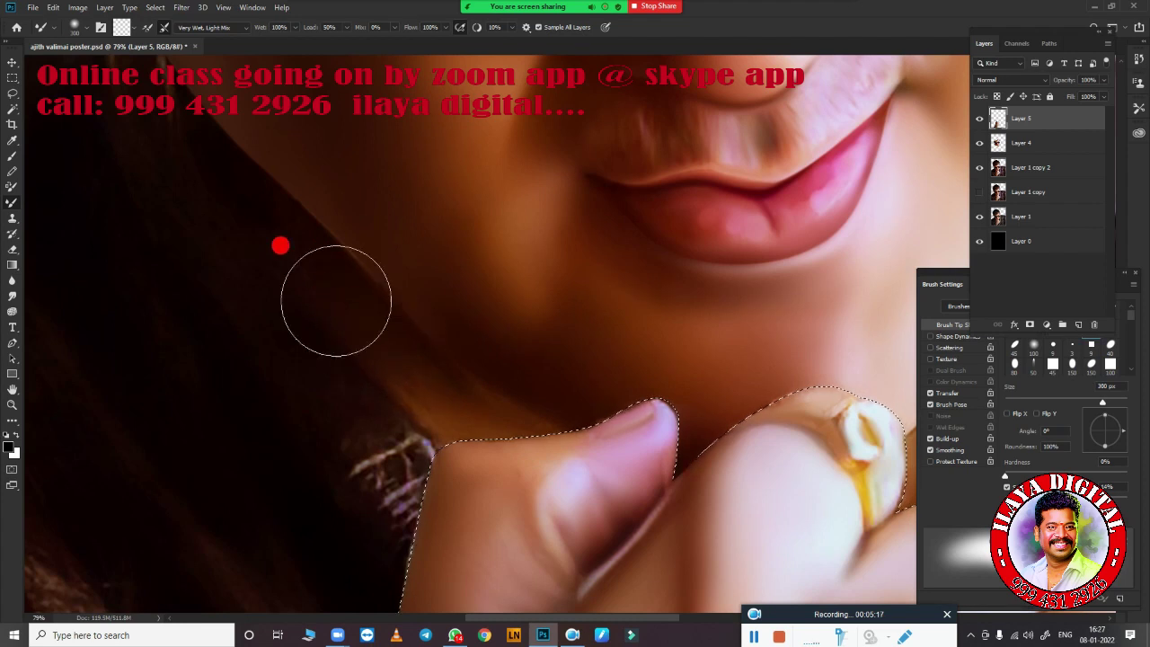
{"action": "key", "text": "bracketright"}
{"action": "left_click_drag", "start_coordinate": [398, 491], "coordinate": [393, 483]}
{"action": "scroll", "coordinate": [319, 410], "scroll_direction": "down", "scroll_amount": 4}
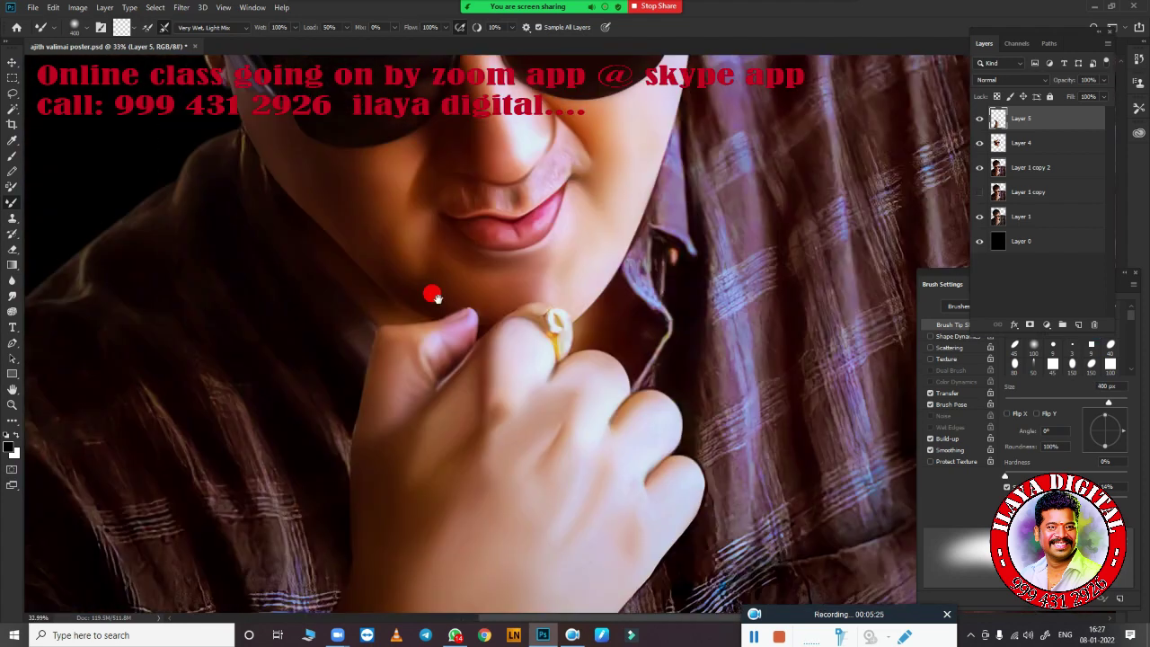
{"action": "scroll", "coordinate": [581, 388], "scroll_direction": "up", "scroll_amount": 3}
{"action": "scroll", "coordinate": [354, 228], "scroll_direction": "up", "scroll_amount": 3}
{"action": "scroll", "coordinate": [406, 315], "scroll_direction": "up", "scroll_amount": 3}
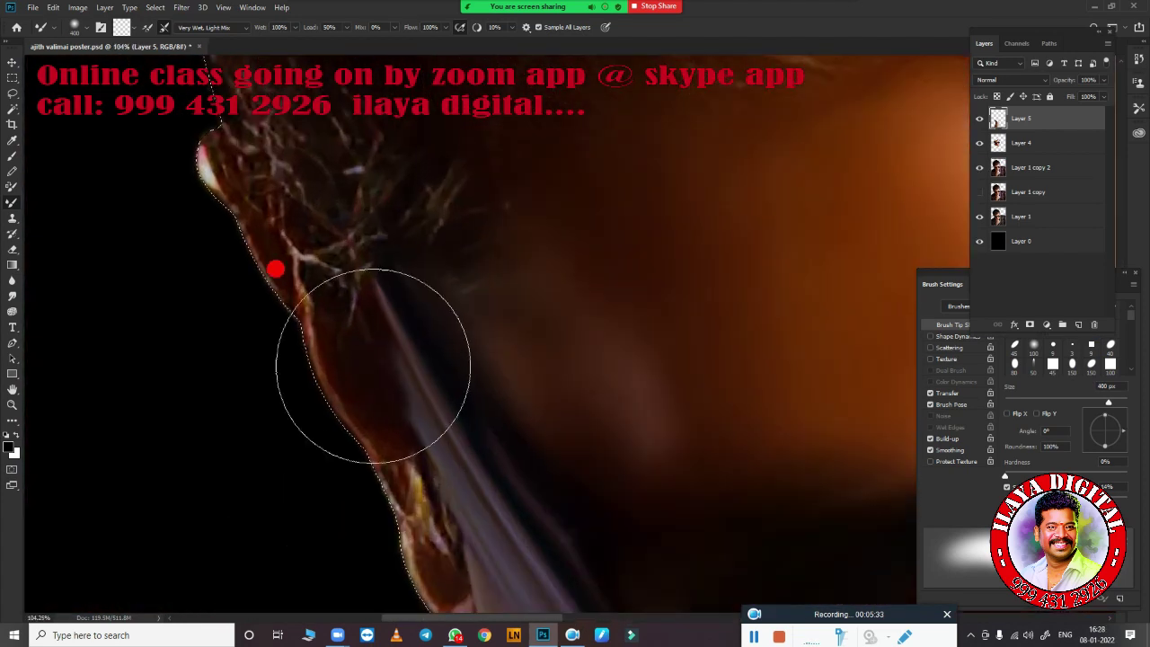
{"action": "key", "text": "bracketleft"}
{"action": "key", "text": "bracketleft"}
{"action": "key", "text": "bracketleft"}
{"action": "left_click_drag", "start_coordinate": [240, 195], "coordinate": [341, 412]}
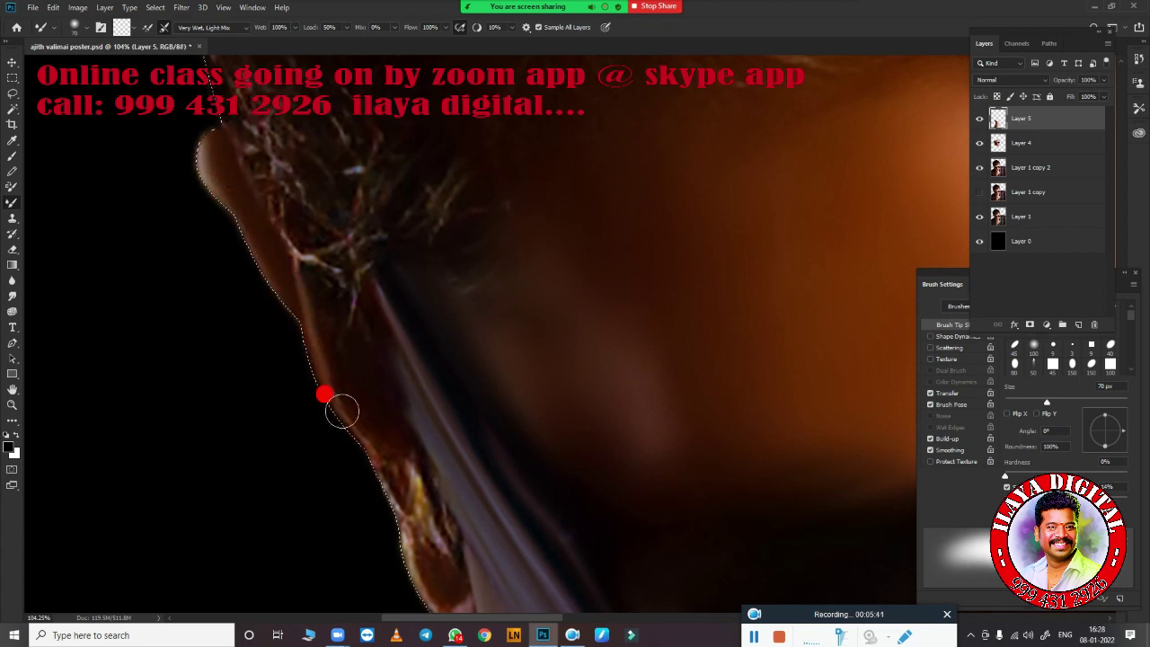
Blend the gold earring at 80 px and the hair and ear detail by the sunglasses arm
{"action": "scroll", "coordinate": [411, 282], "scroll_direction": "down", "scroll_amount": 5}
{"action": "key", "text": "bracketleft"}
{"action": "key", "text": "bracketleft"}
{"action": "key", "text": "bracketleft"}
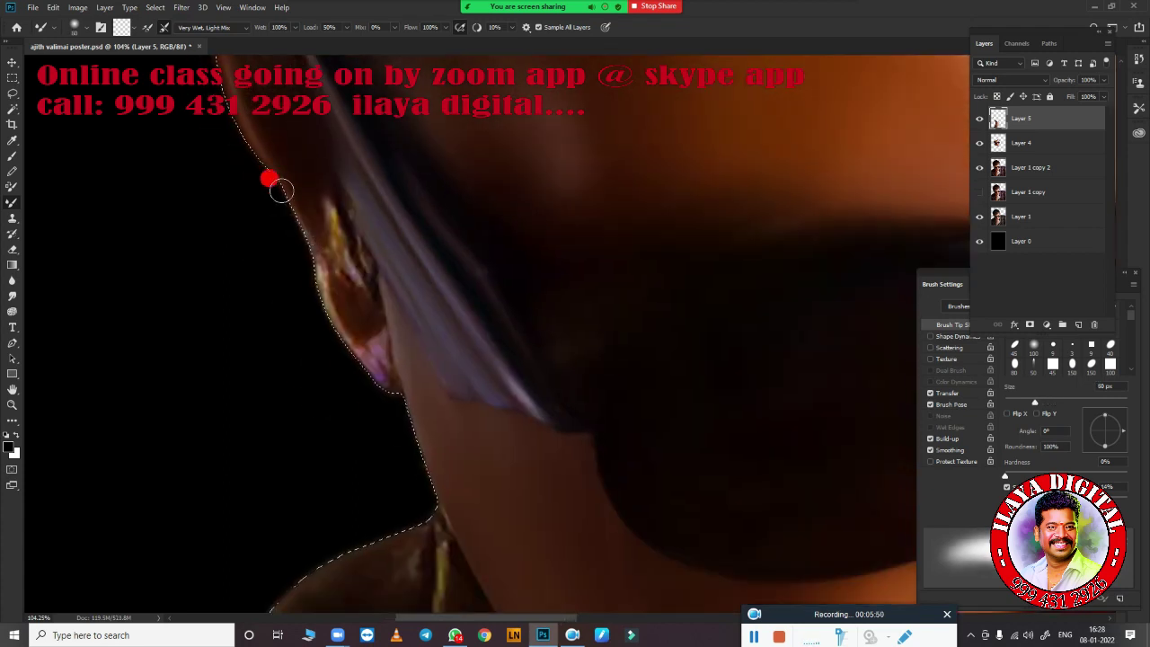
{"action": "key", "text": "bracketright"}
{"action": "key", "text": "bracketright"}
{"action": "key", "text": "bracketright"}
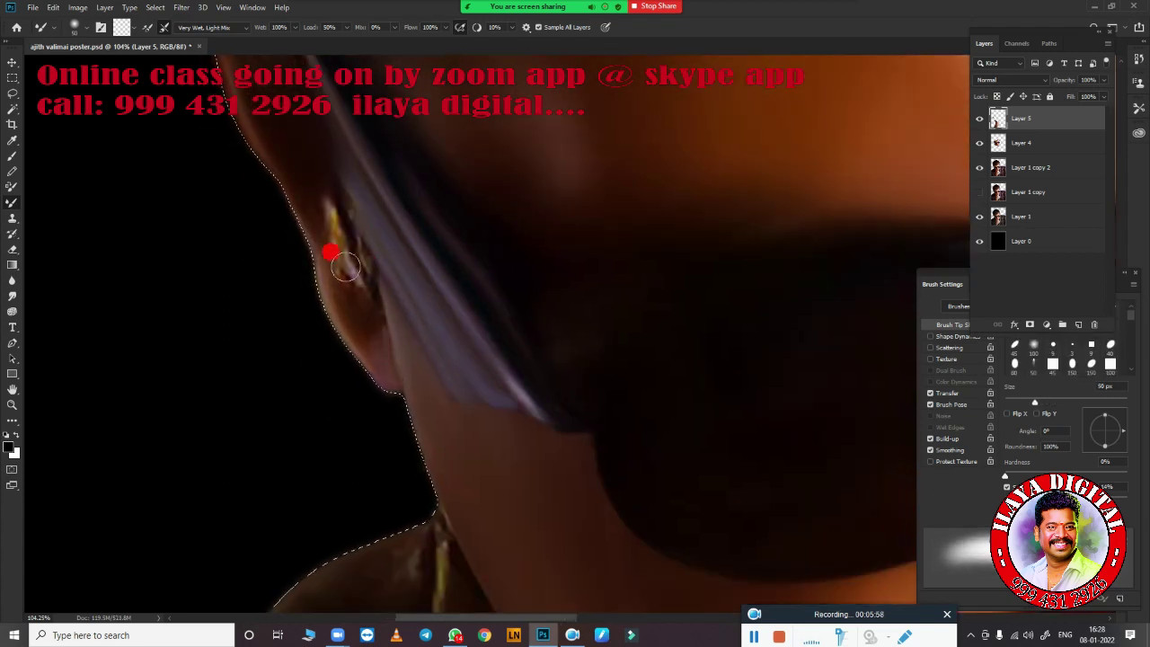
{"action": "mouse_move", "coordinate": [334, 249]}
{"action": "left_mouse_down"}
{"action": "mouse_move", "coordinate": [341, 225]}
{"action": "mouse_move", "coordinate": [363, 294]}
{"action": "left_mouse_up"}
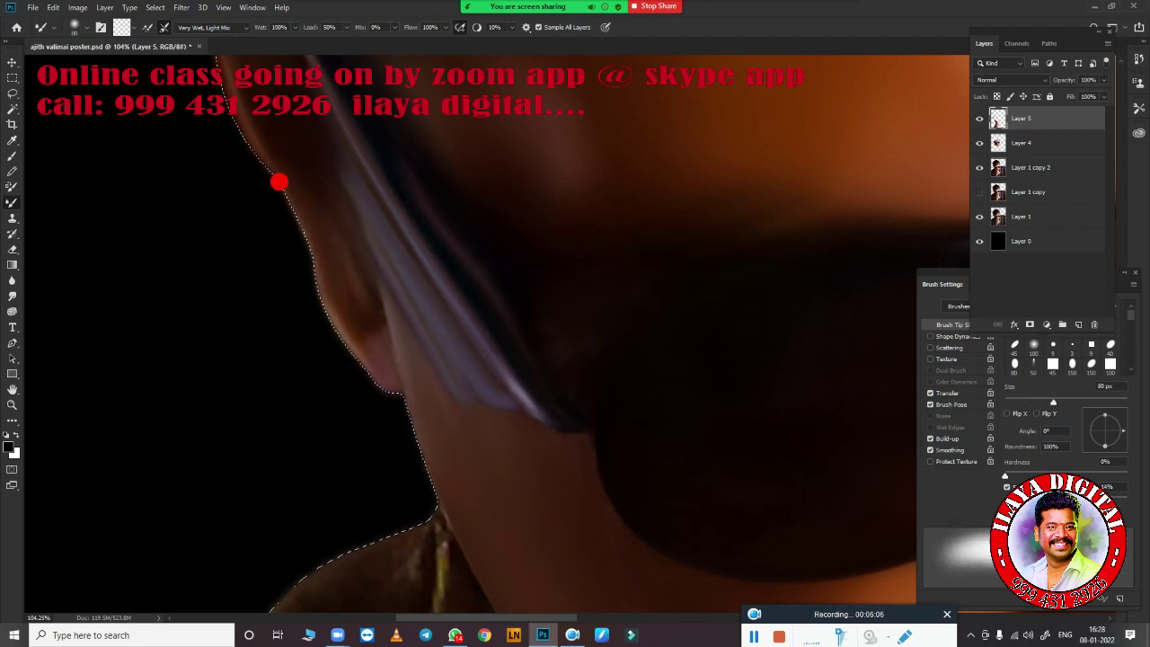
{"action": "scroll", "coordinate": [647, 387], "scroll_direction": "down", "scroll_amount": 3}
{"action": "scroll", "coordinate": [647, 386], "scroll_direction": "up", "scroll_amount": 2}
{"action": "scroll", "coordinate": [675, 375], "scroll_direction": "up", "scroll_amount": 1}
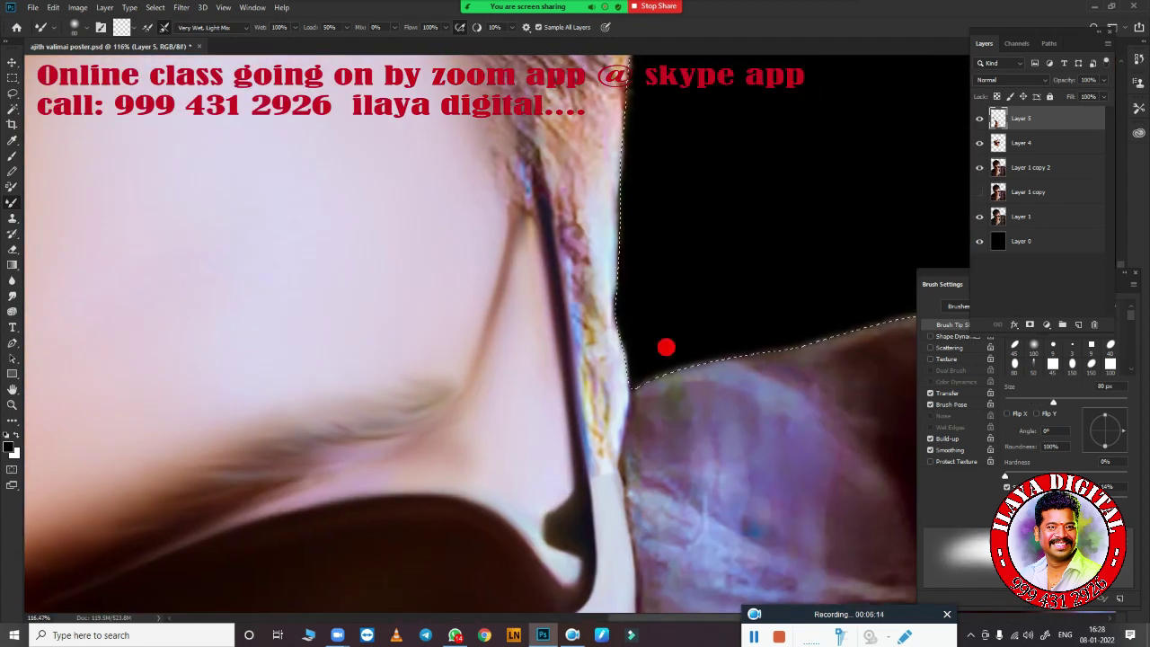
{"action": "mouse_move", "coordinate": [475, 151]}
{"action": "left_mouse_down"}
{"action": "mouse_move", "coordinate": [488, 180]}
{"action": "mouse_move", "coordinate": [565, 225]}
{"action": "mouse_move", "coordinate": [596, 141]}
{"action": "mouse_move", "coordinate": [586, 450]}
{"action": "mouse_move", "coordinate": [598, 372]}
{"action": "mouse_move", "coordinate": [567, 398]}
{"action": "mouse_move", "coordinate": [548, 186]}
{"action": "left_mouse_up"}
Merge the retouched layers with Ctrl+E into Layer 6, compare before and after, and select Layer 6
{"action": "scroll", "coordinate": [606, 350], "scroll_direction": "down", "scroll_amount": 6}
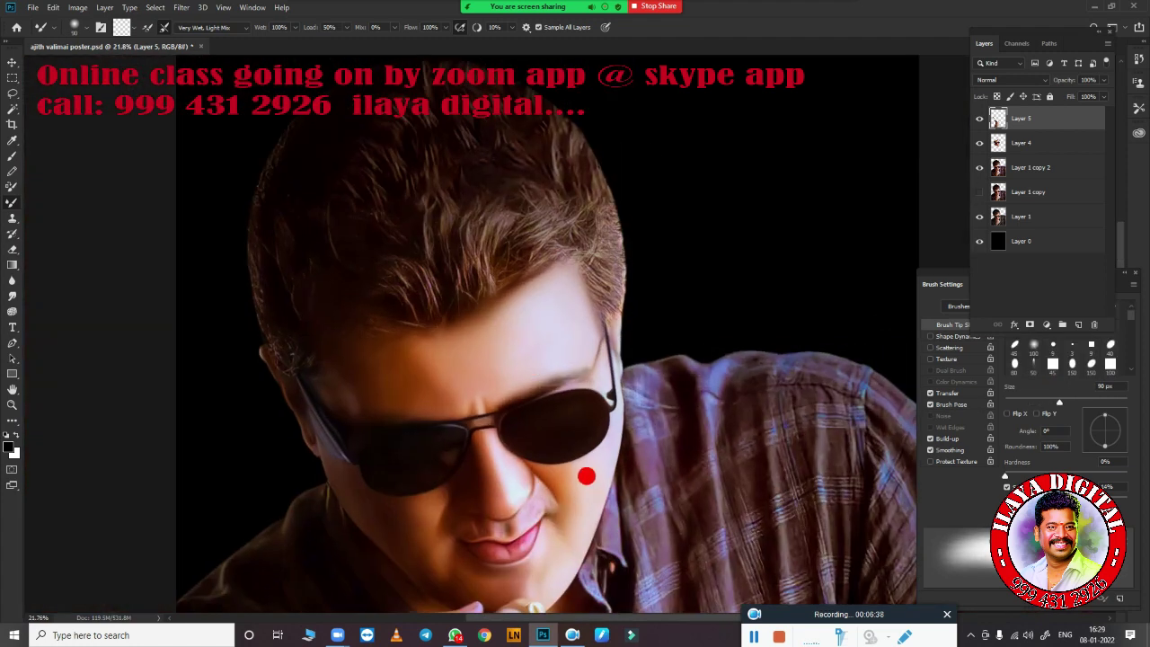
{"action": "scroll", "coordinate": [616, 400], "scroll_direction": "down", "scroll_amount": 1}
{"action": "left_click", "coordinate": [1040, 160], "text": "shift"}
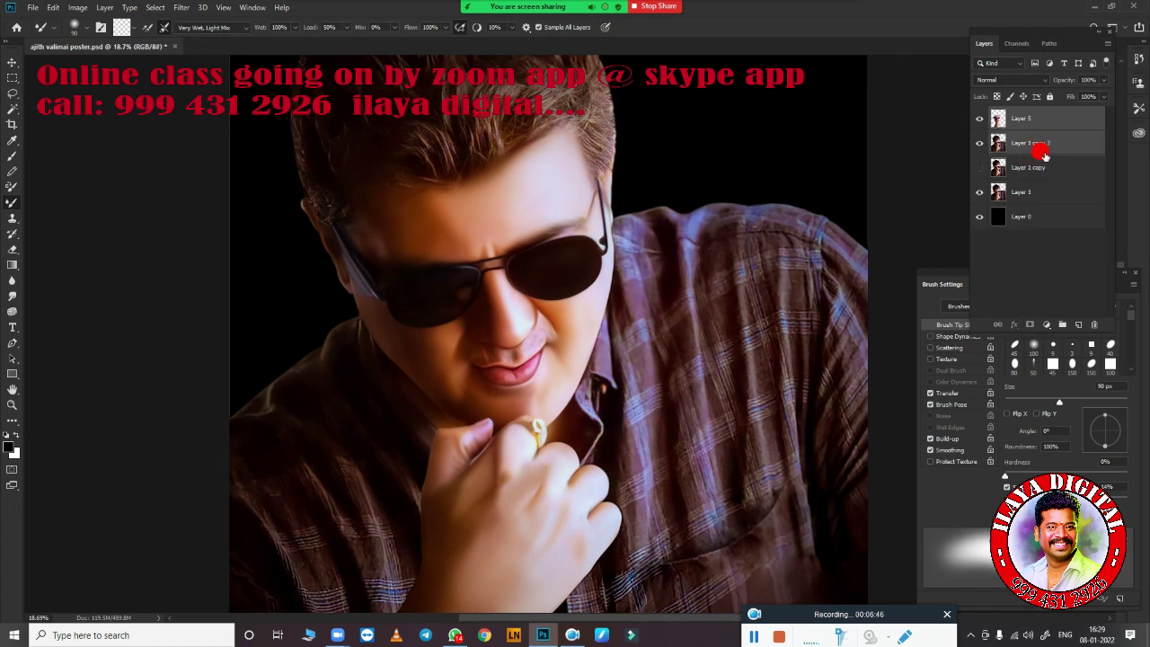
{"action": "key", "text": "ctrl+e"}
{"action": "left_click", "coordinate": [979, 121]}
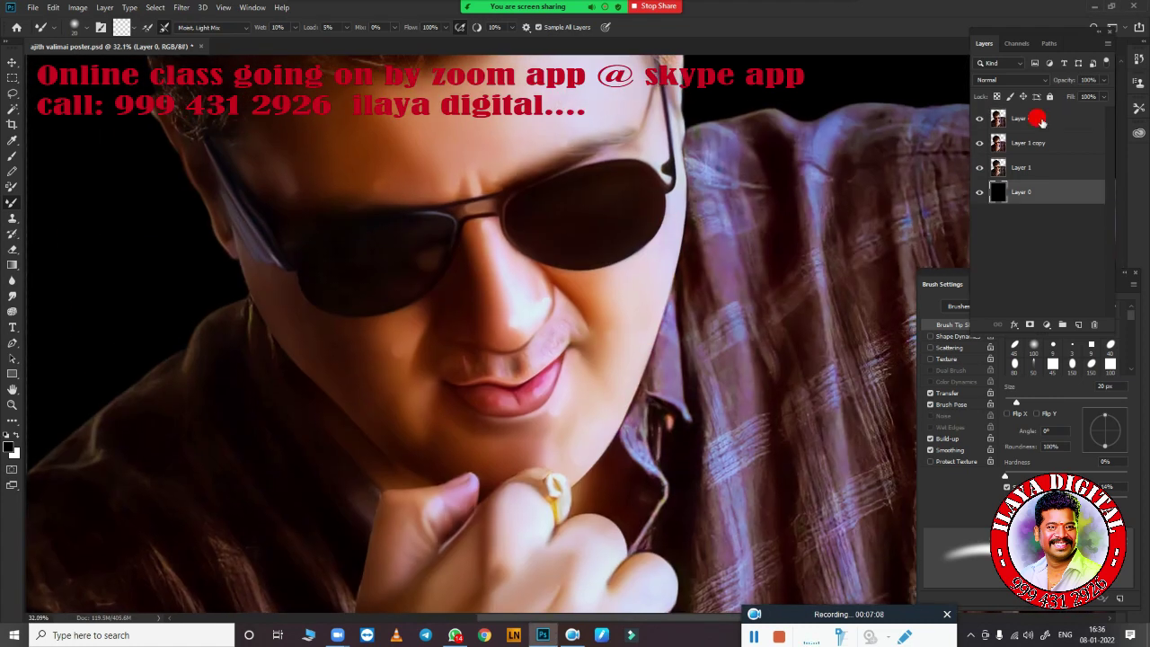
{"action": "left_click", "coordinate": [1040, 121]}
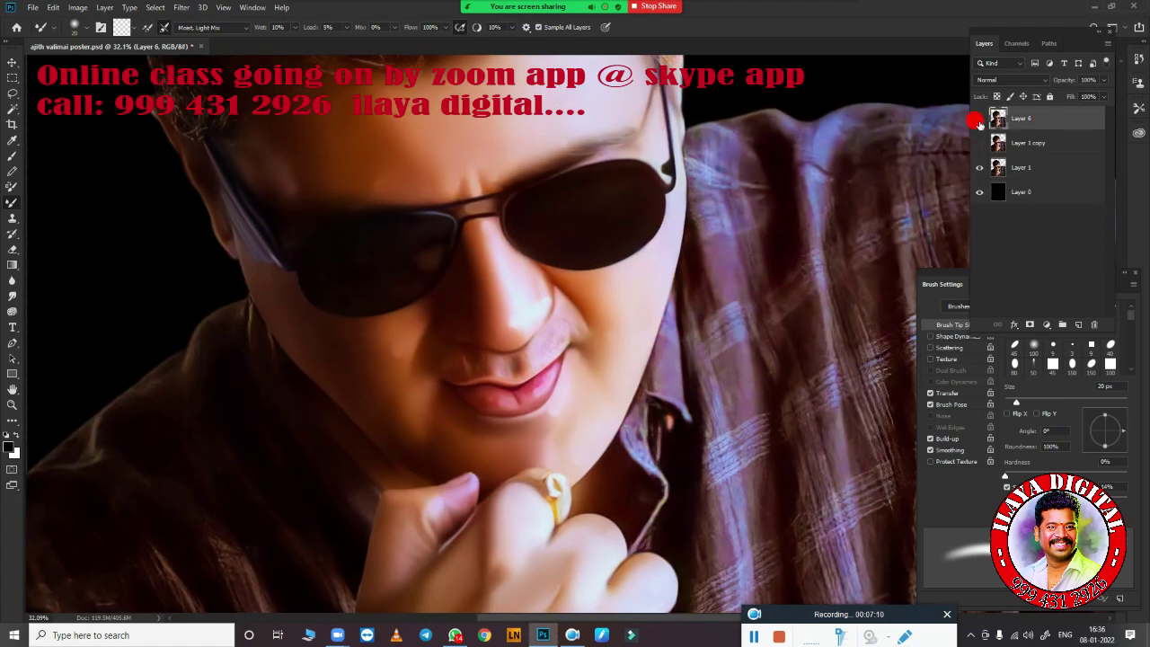
{"action": "left_click", "coordinate": [980, 118]}
{"action": "left_click", "coordinate": [980, 142]}
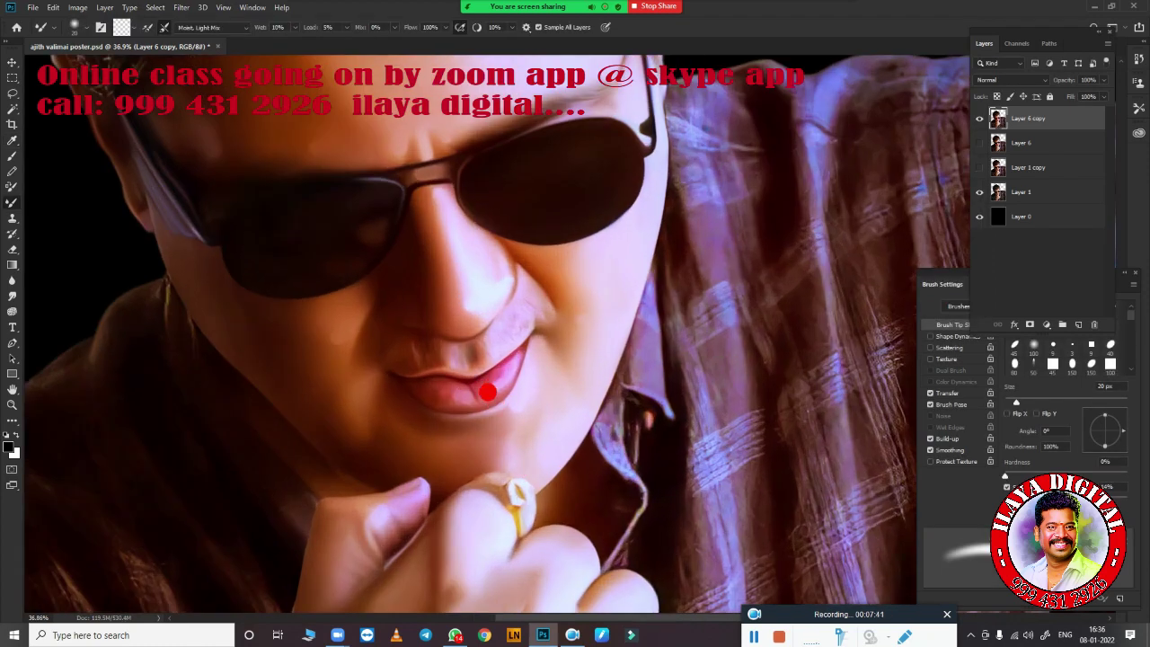
Apply Selective Color and Match Color adjustments to the portrait
{"action": "left_click", "coordinate": [77, 7]}
{"action": "left_click", "coordinate": [237, 174]}
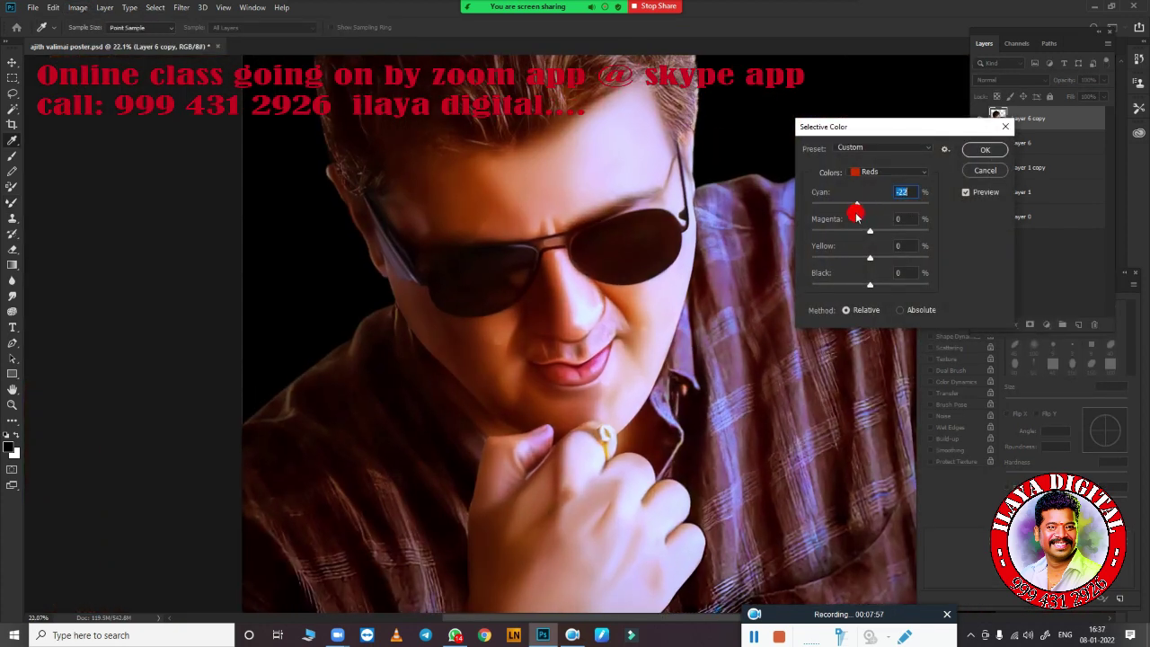
{"action": "left_click", "coordinate": [77, 7]}
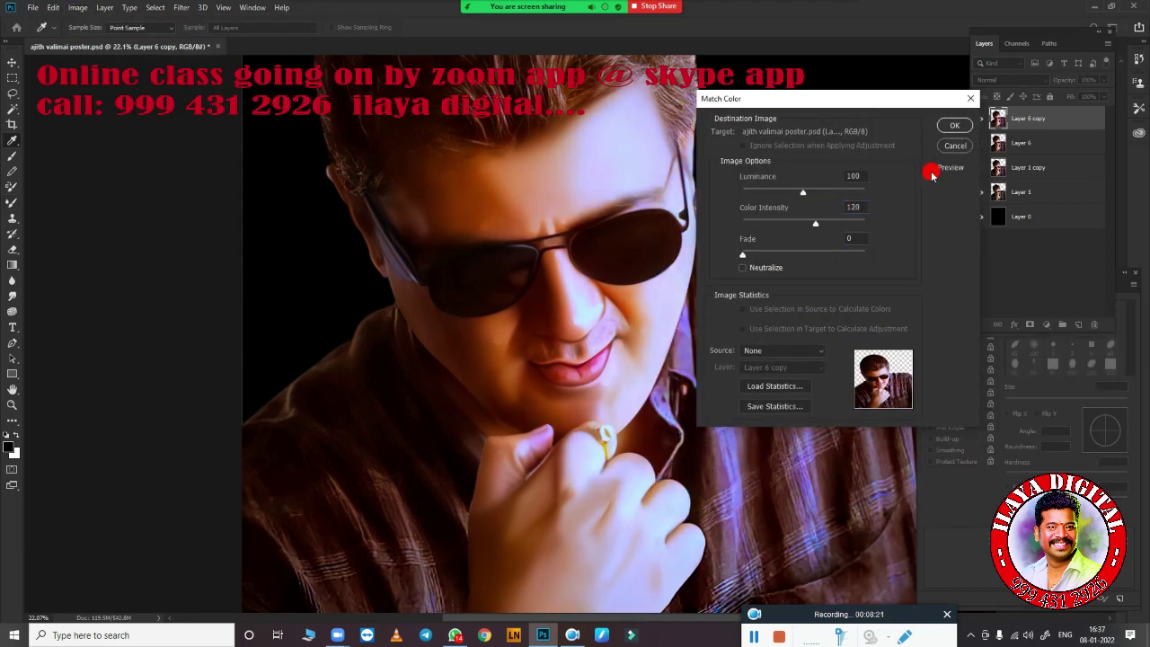
{"action": "left_click", "coordinate": [955, 124]}
Deepen the shadows with Curves, adjusting the RGB, Green and Blue channels
{"action": "left_click_drag", "start_coordinate": [745, 409], "coordinate": [751, 410]}
{"action": "left_click", "coordinate": [766, 233]}
{"action": "left_click", "coordinate": [759, 258]}
{"action": "left_click", "coordinate": [771, 235]}
{"action": "left_click", "coordinate": [760, 274]}
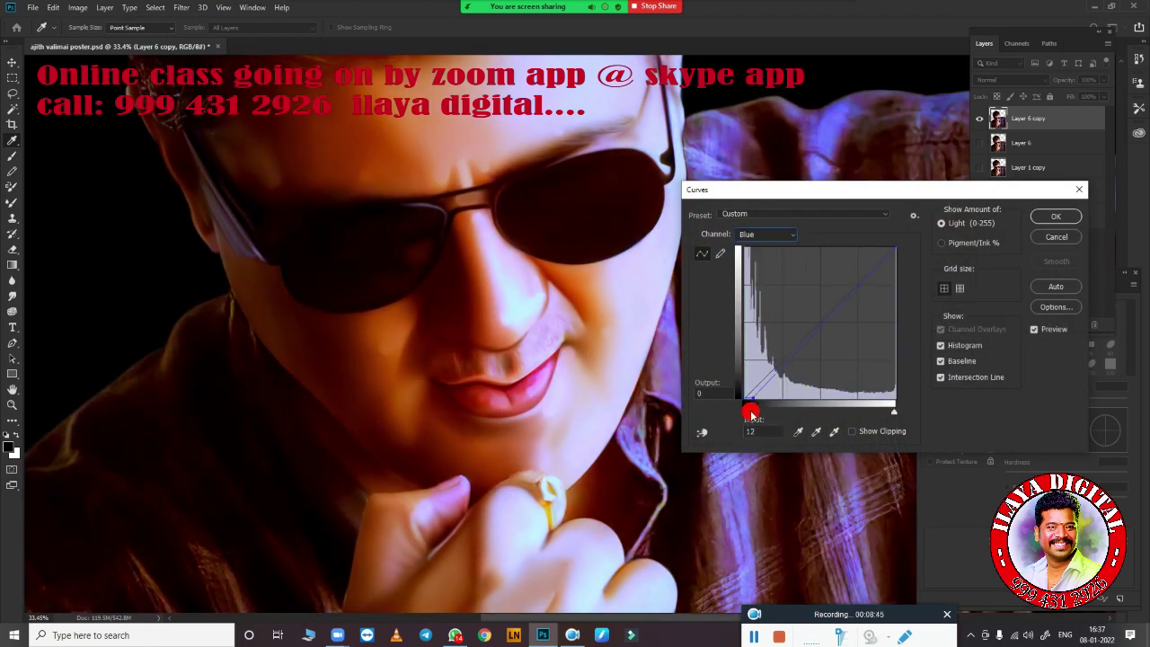
{"action": "key", "text": "Return"}
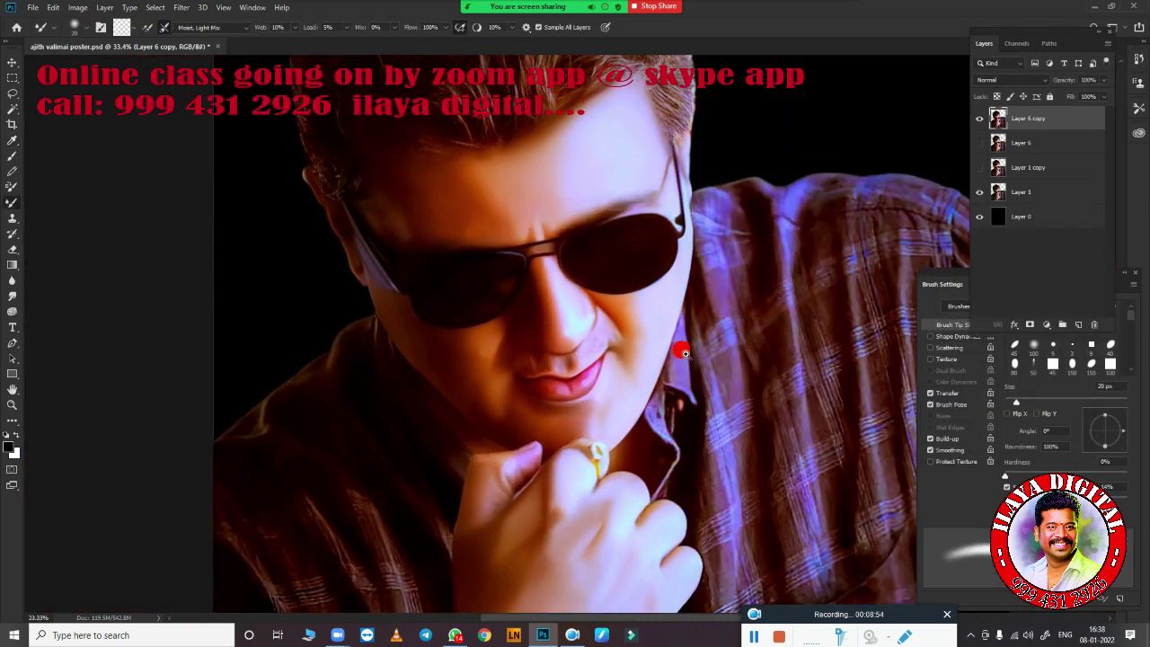
Set Hue/Saturation to Hue +2 and Saturation +2
{"action": "key", "text": "ctrl+u"}
{"action": "mouse_move", "coordinate": [846, 196]}
{"action": "left_mouse_down"}
{"action": "mouse_move", "coordinate": [767, 205]}
{"action": "mouse_move", "coordinate": [864, 233]}
{"action": "left_mouse_up"}
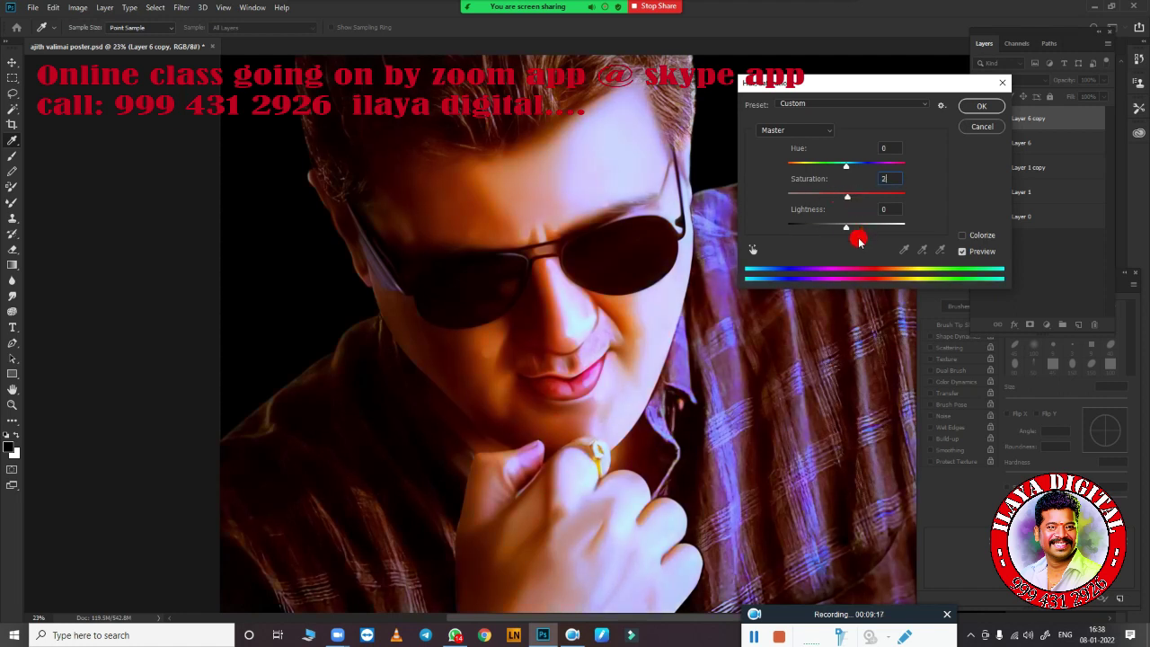
{"action": "left_click_drag", "start_coordinate": [852, 167], "coordinate": [853, 166]}
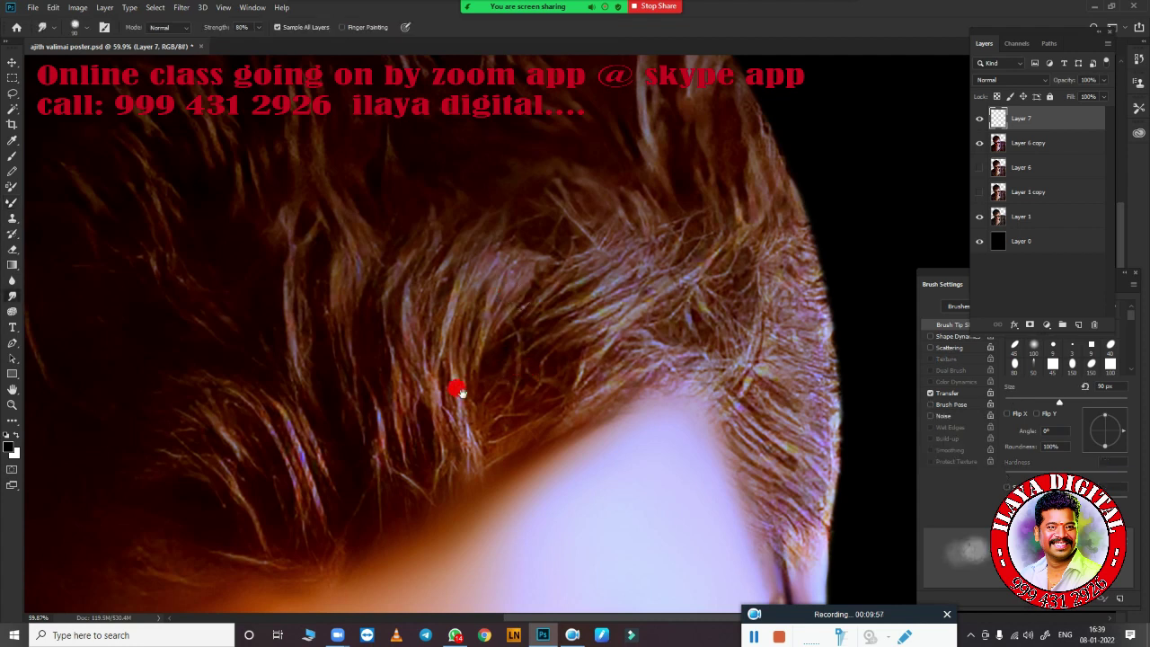
Smudge the hair strands near the hairline into a smoother sweep
{"action": "left_click_drag", "start_coordinate": [460, 392], "coordinate": [663, 288]}
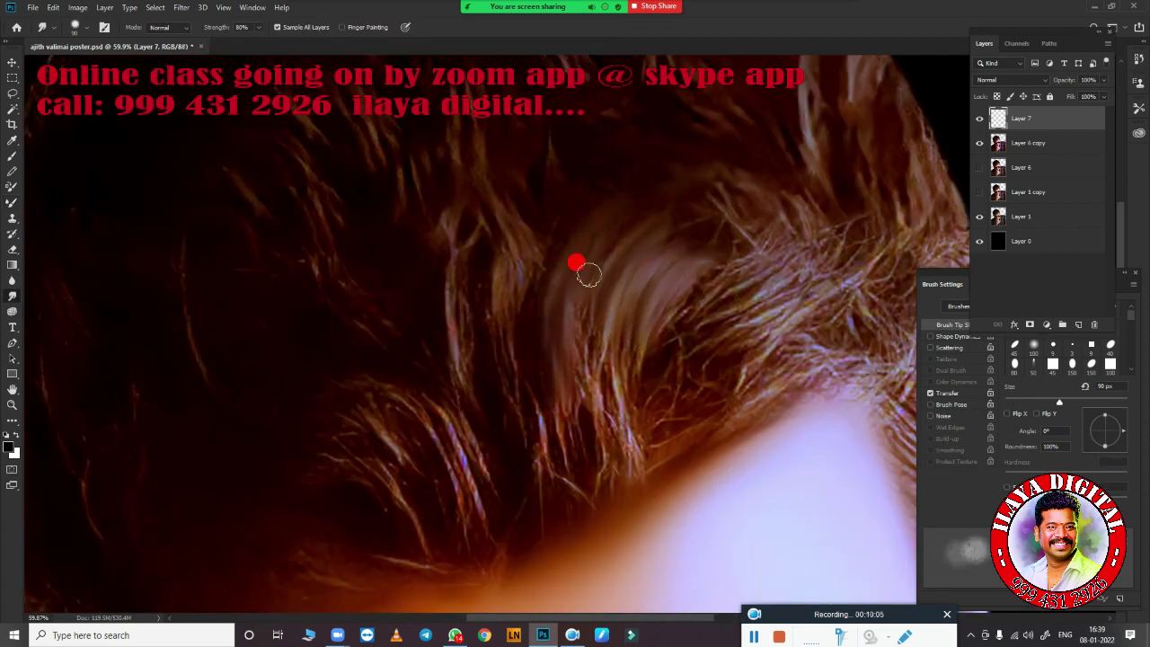
{"action": "left_click_drag", "start_coordinate": [589, 274], "coordinate": [672, 287]}
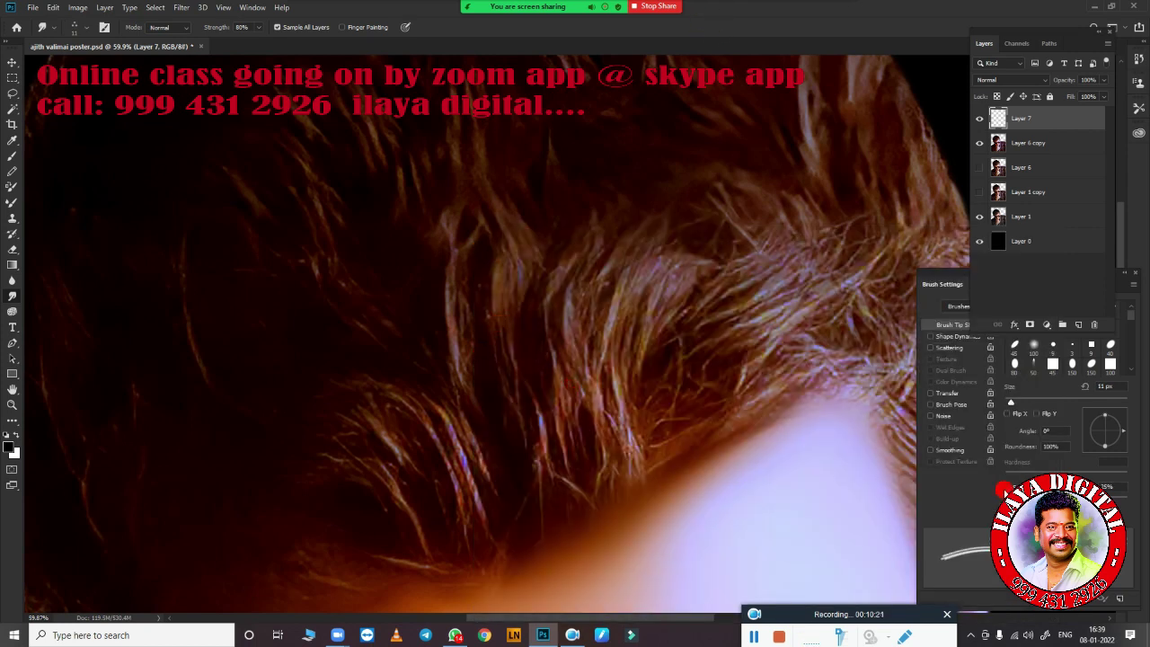
{"action": "right_click", "coordinate": [334, 238]}
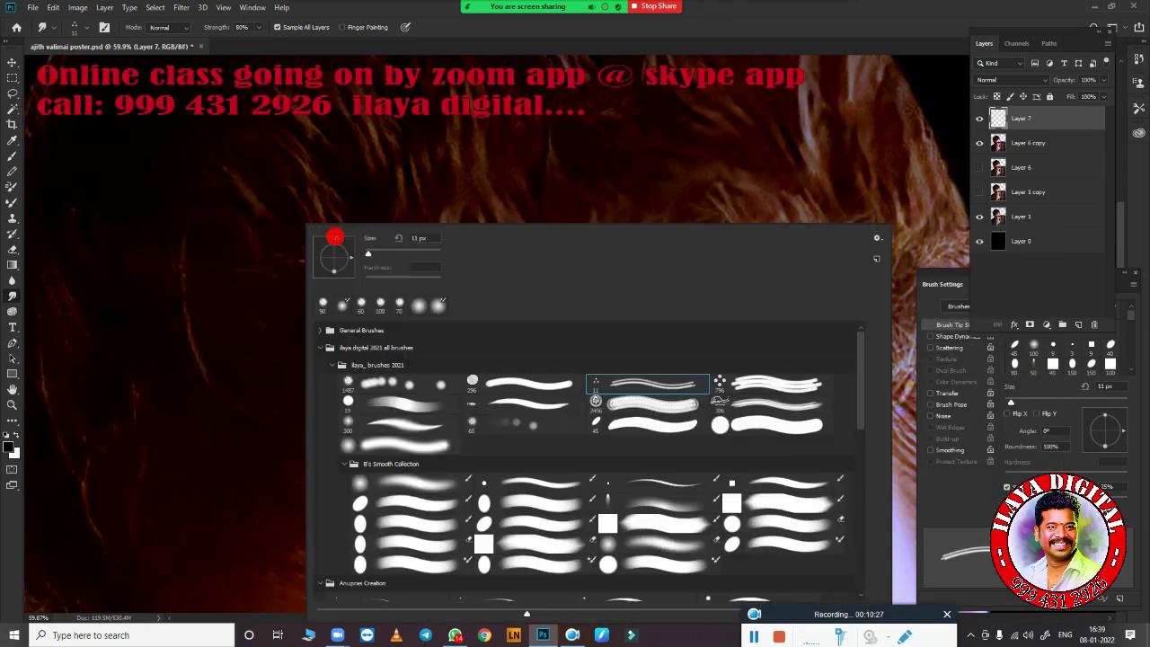
Turn on Transfer in the Smudge brush settings
{"action": "left_click", "coordinate": [726, 28]}
{"action": "left_click", "coordinate": [951, 395]}
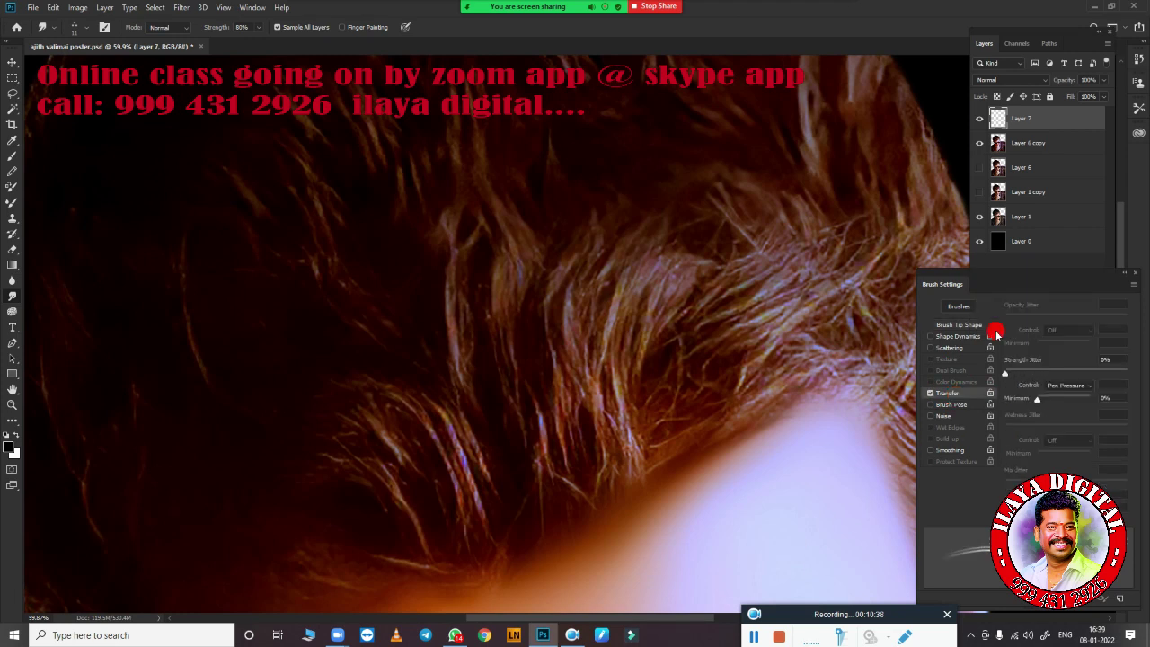
{"action": "left_click", "coordinate": [949, 394]}
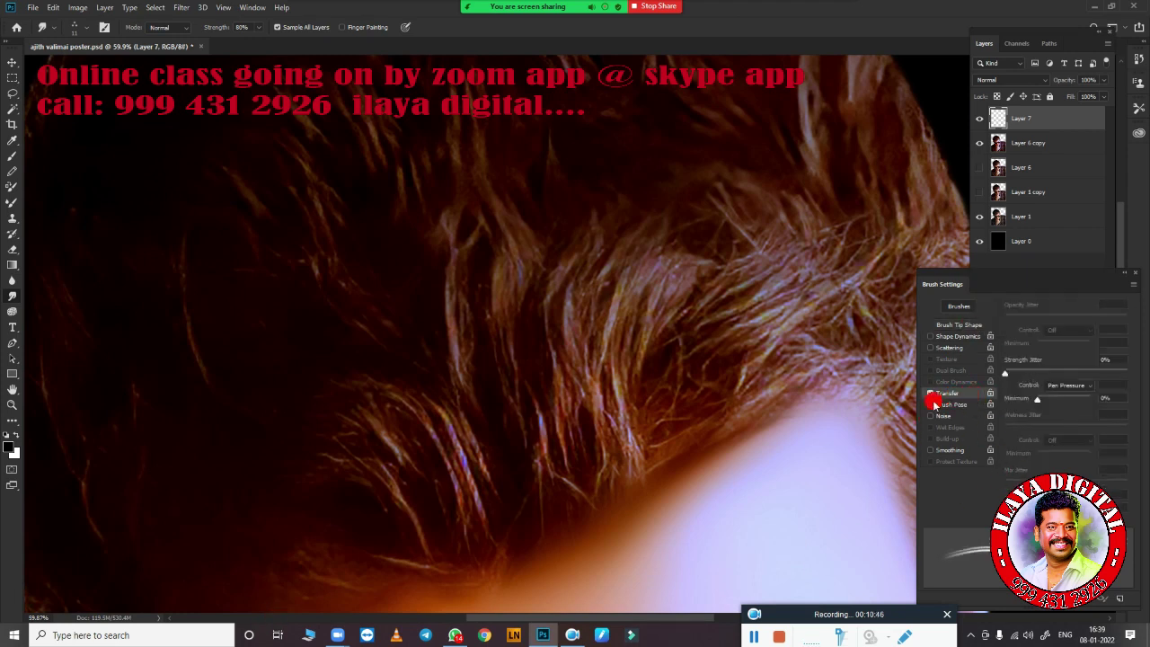
{"action": "left_click", "coordinate": [957, 324]}
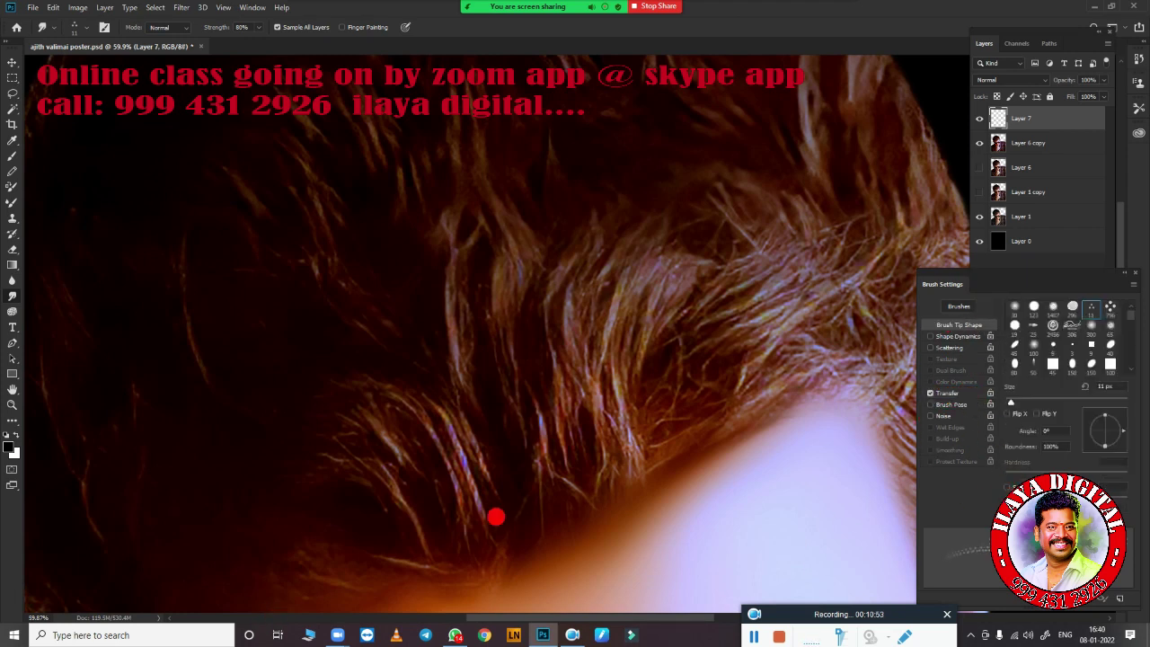
{"action": "scroll", "coordinate": [545, 415], "scroll_direction": "up", "scroll_amount": 3}
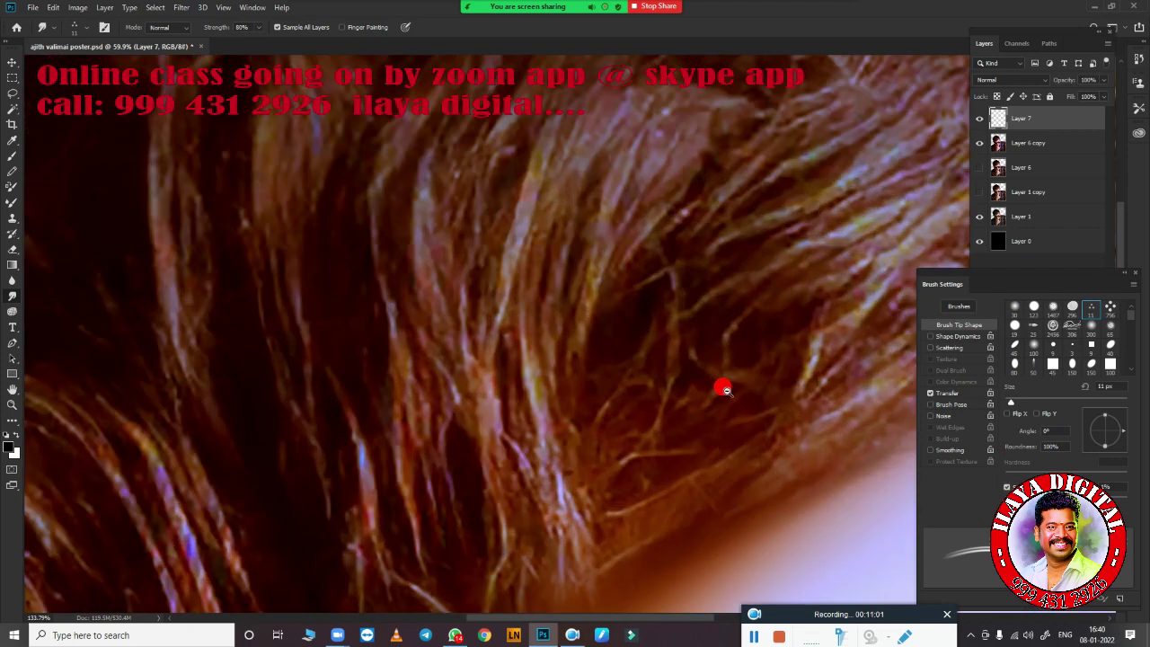
{"action": "scroll", "coordinate": [539, 449], "scroll_direction": "down", "scroll_amount": 3}
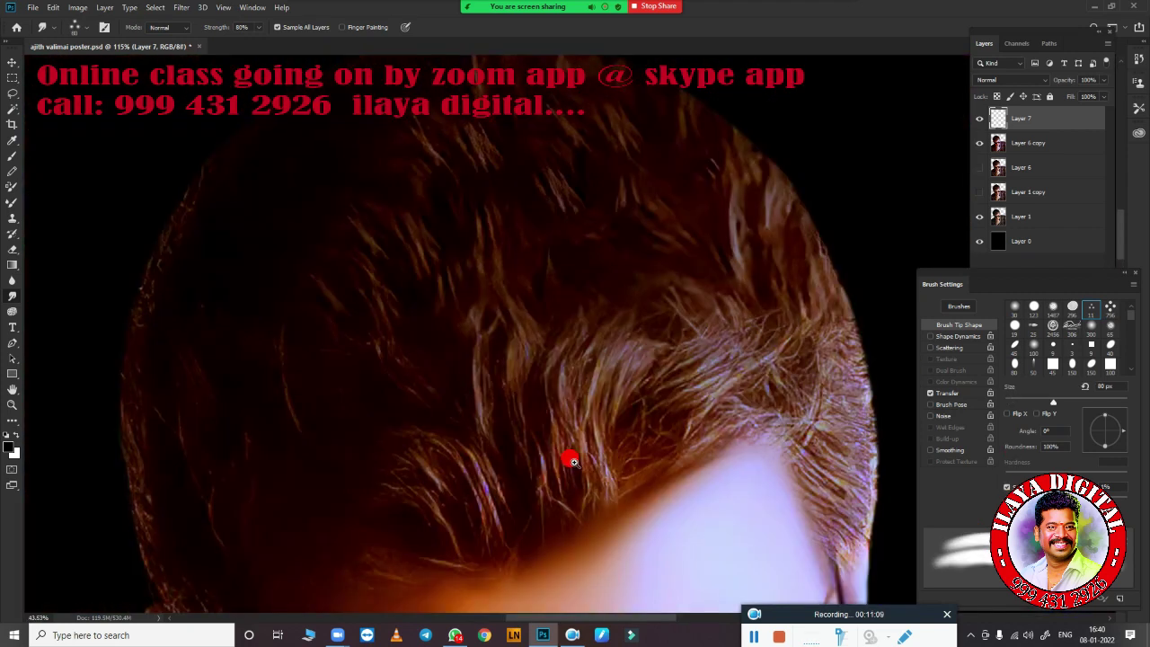
Resample the image to 100 pixels/inch (2281 × 2931 px) in Image Size
{"action": "key", "text": "ctrl+alt+i"}
{"action": "type", "text": "100"}
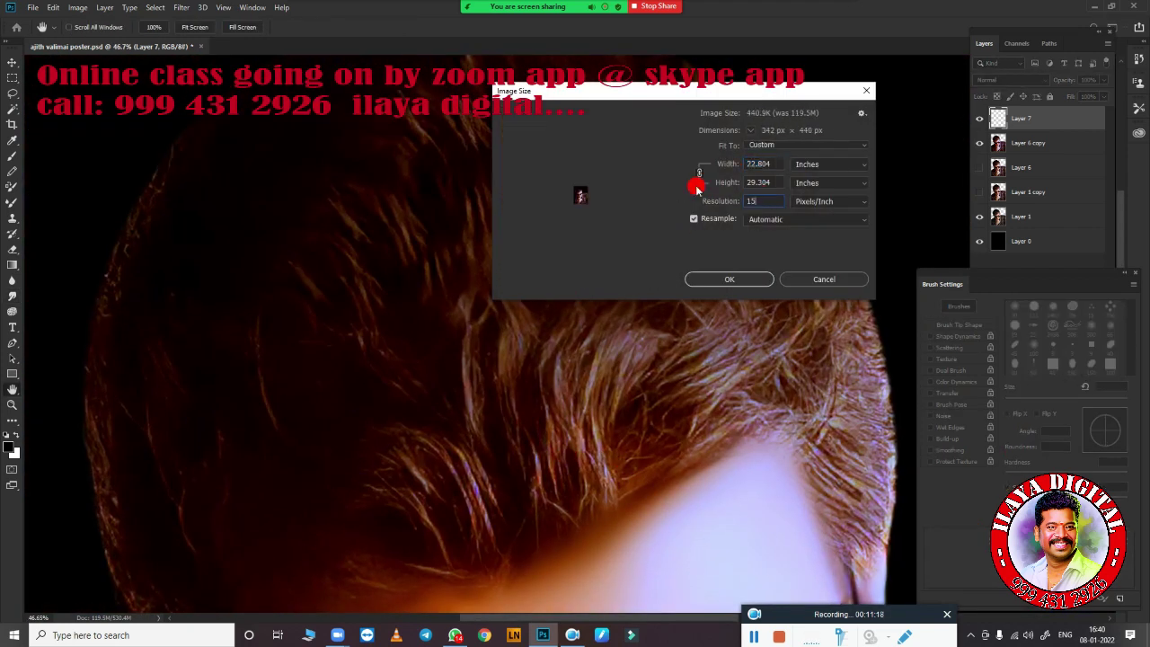
{"action": "key", "text": "Return"}
{"action": "scroll", "coordinate": [687, 177], "scroll_direction": "up", "scroll_amount": 5}
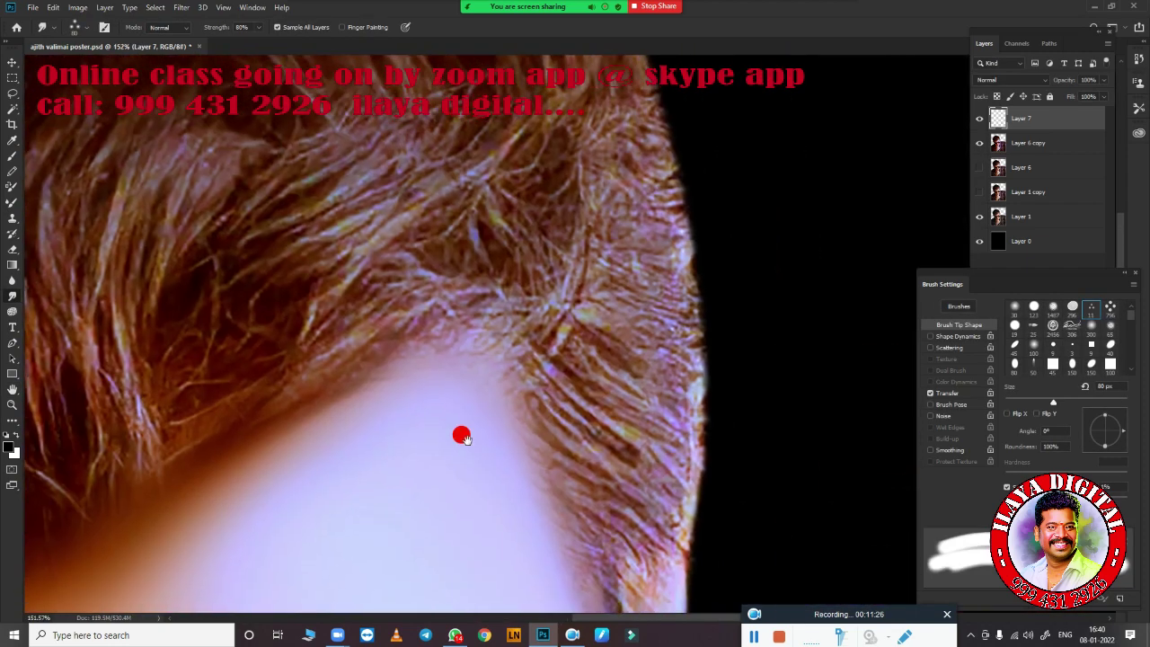
{"action": "scroll", "coordinate": [462, 437], "scroll_direction": "up", "scroll_amount": 3}
{"action": "scroll", "coordinate": [650, 455], "scroll_direction": "down", "scroll_amount": 4}
{"action": "scroll", "coordinate": [461, 403], "scroll_direction": "up", "scroll_amount": 2}
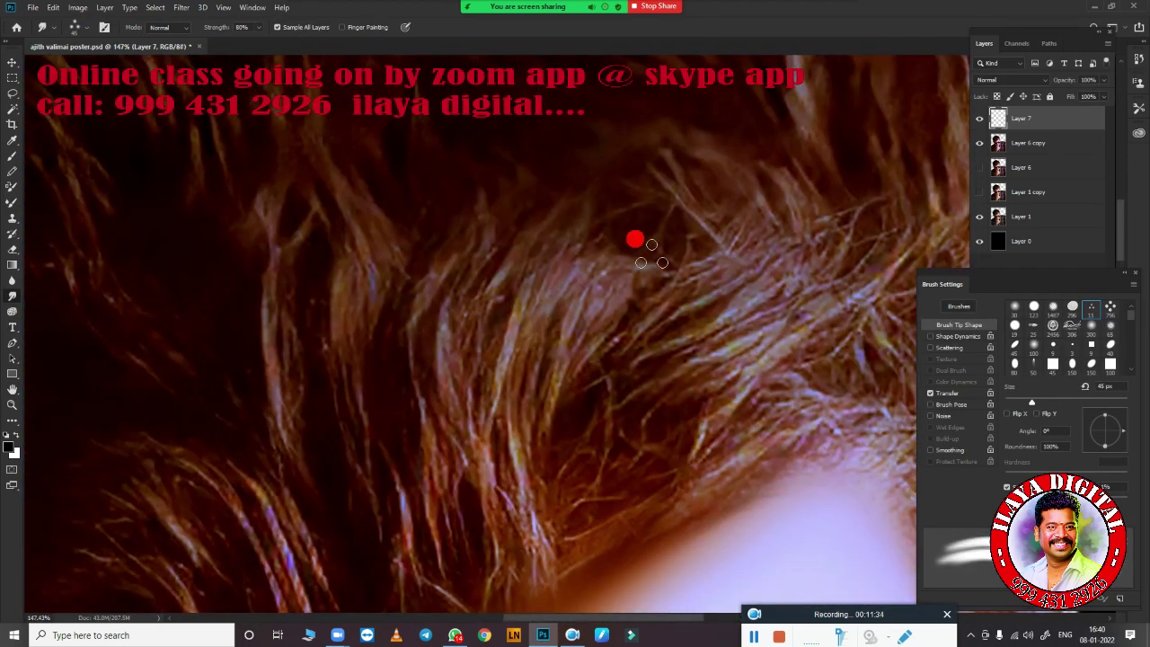
{"action": "key", "text": "ctrl+alt+i"}
{"action": "type", "text": "100"}
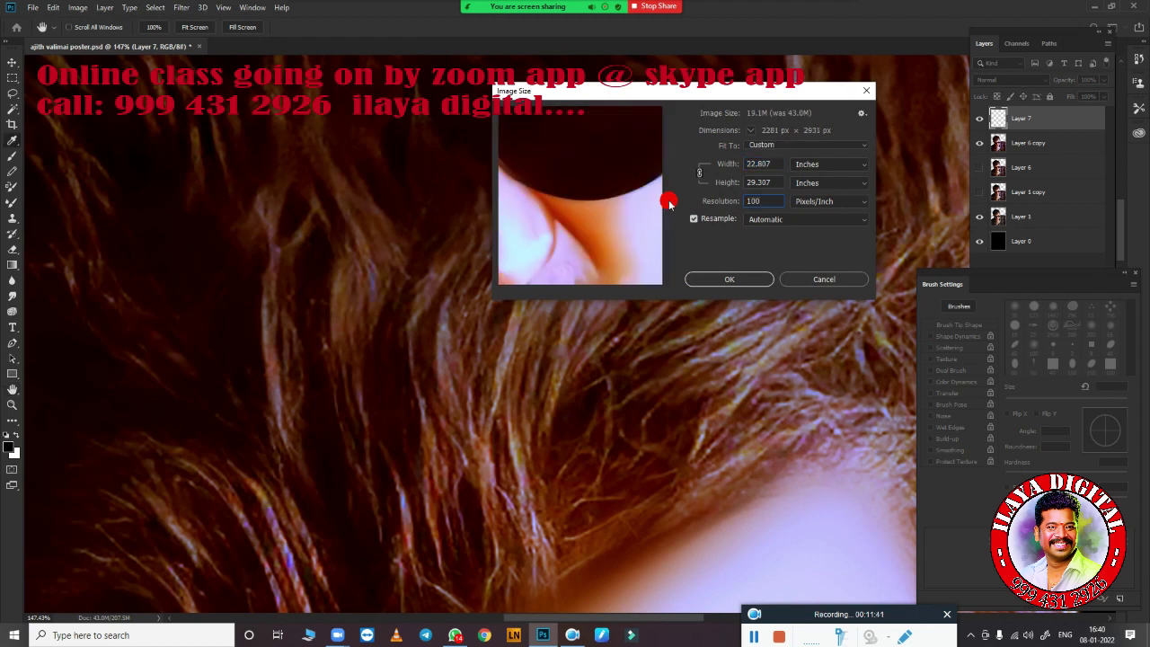
{"action": "key", "text": "Return"}
{"action": "scroll", "coordinate": [576, 387], "scroll_direction": "down", "scroll_amount": 3}
{"action": "scroll", "coordinate": [580, 412], "scroll_direction": "up", "scroll_amount": 3}
Smudge hair strands into sweeping arcs, raising the smudge strength to 90%
{"action": "scroll", "coordinate": [629, 393], "scroll_direction": "up", "scroll_amount": 2}
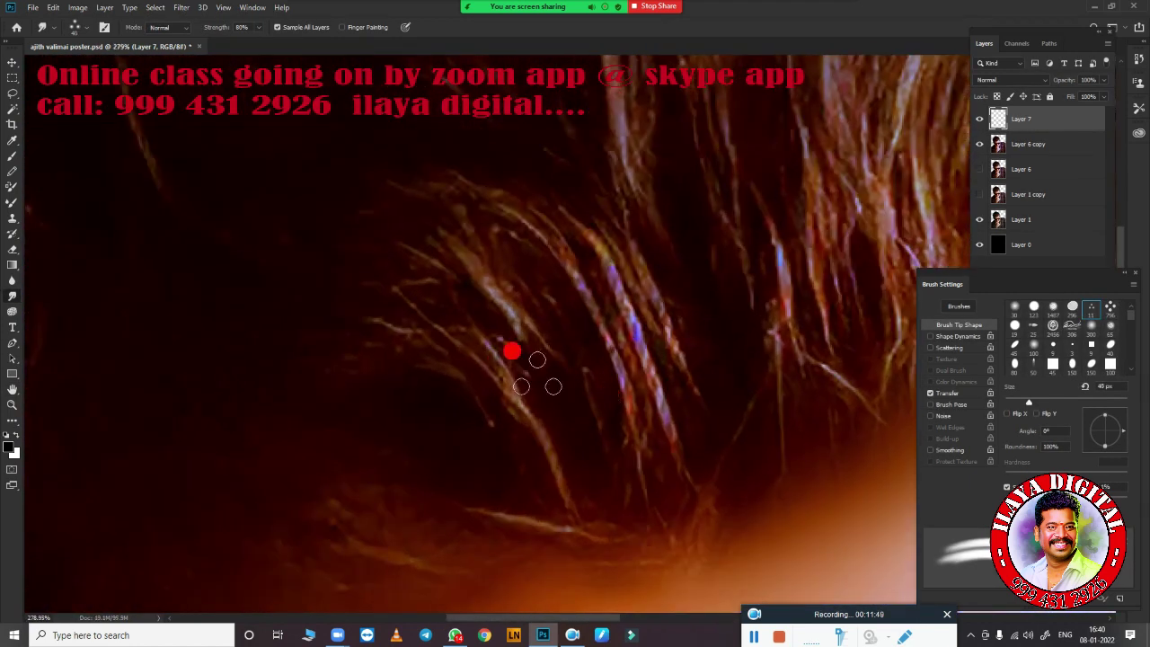
{"action": "left_click", "coordinate": [947, 392]}
{"action": "mouse_move", "coordinate": [495, 414]}
{"action": "left_mouse_down"}
{"action": "mouse_move", "coordinate": [513, 372]}
{"action": "mouse_move", "coordinate": [495, 275]}
{"action": "mouse_move", "coordinate": [609, 265]}
{"action": "left_mouse_up"}
{"action": "scroll", "coordinate": [617, 417], "scroll_direction": "down", "scroll_amount": 5}
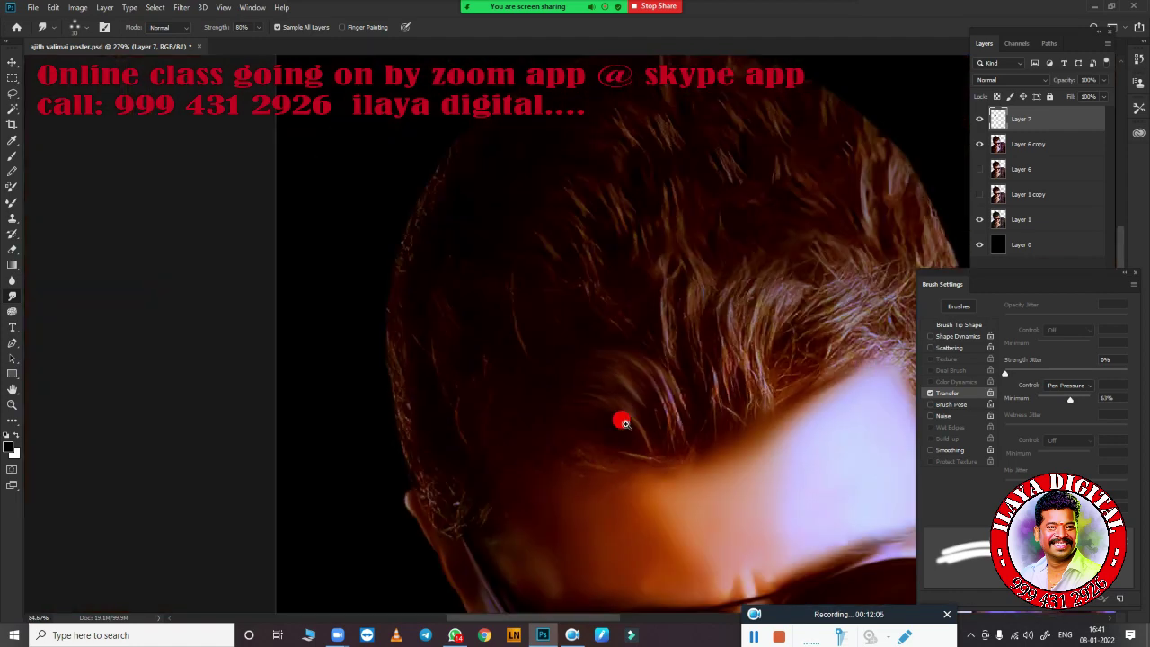
{"action": "scroll", "coordinate": [552, 467], "scroll_direction": "up", "scroll_amount": 5}
{"action": "key", "text": "9"}
{"action": "left_click_drag", "start_coordinate": [365, 350], "coordinate": [507, 348]}
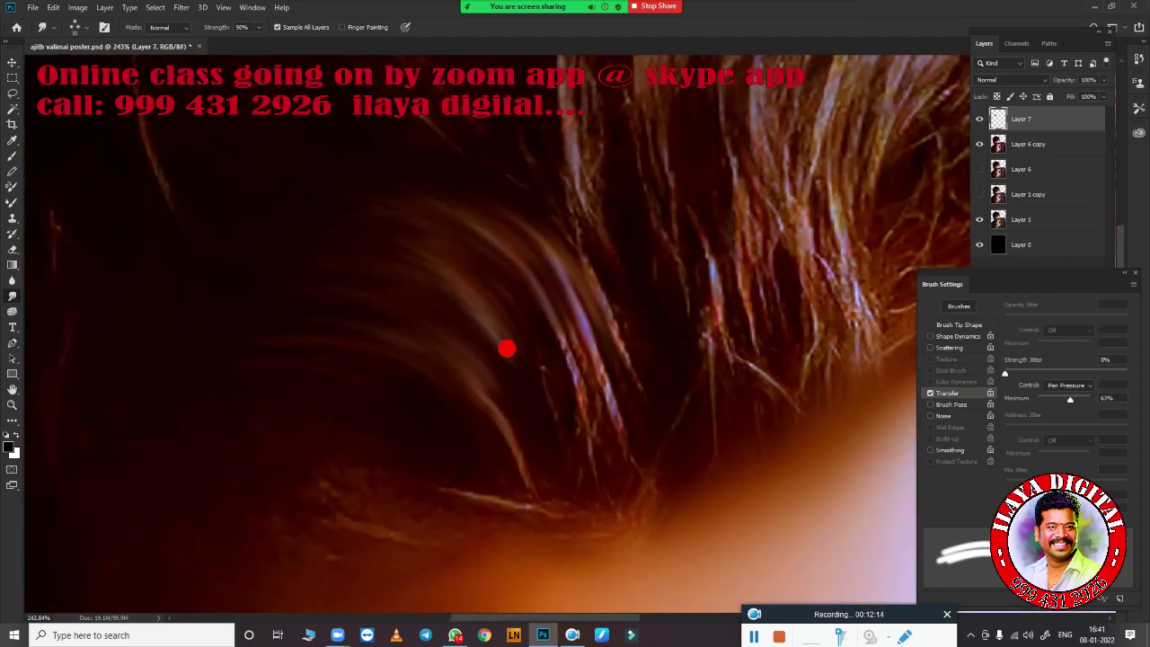
Smudge more strands into long streaks and smooth them across the crown
{"action": "scroll", "coordinate": [540, 416], "scroll_direction": "down", "scroll_amount": 5}
{"action": "scroll", "coordinate": [660, 150], "scroll_direction": "up", "scroll_amount": 6}
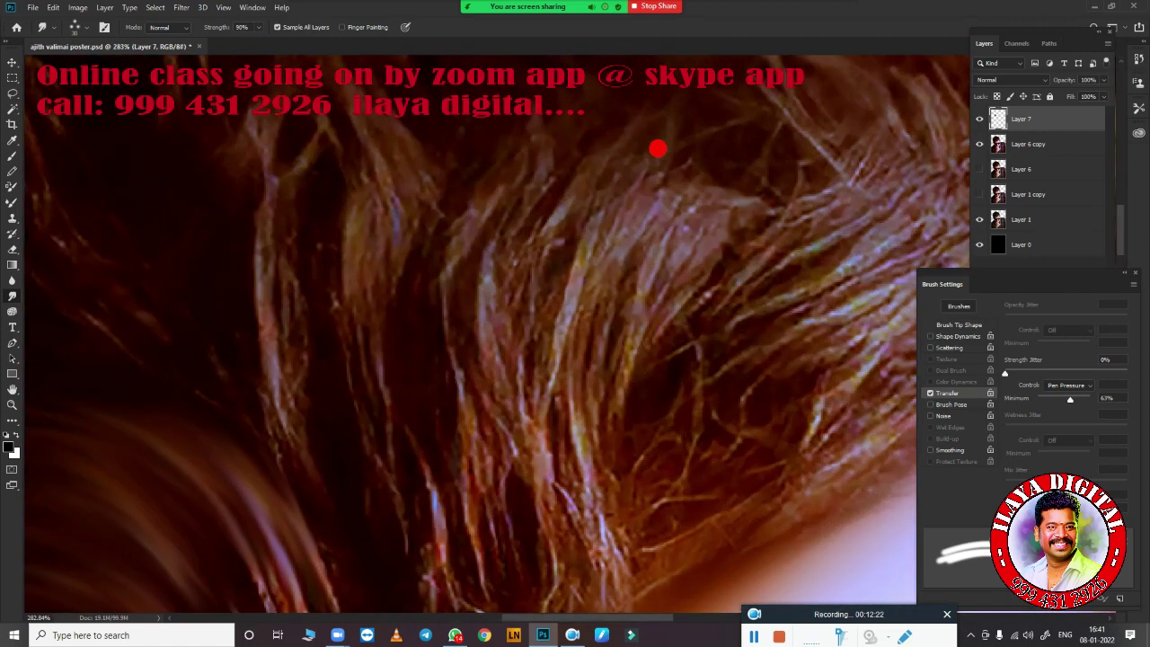
{"action": "mouse_move", "coordinate": [593, 339]}
{"action": "left_mouse_down"}
{"action": "mouse_move", "coordinate": [494, 146]}
{"action": "mouse_move", "coordinate": [629, 126]}
{"action": "mouse_move", "coordinate": [713, 416]}
{"action": "left_mouse_up"}
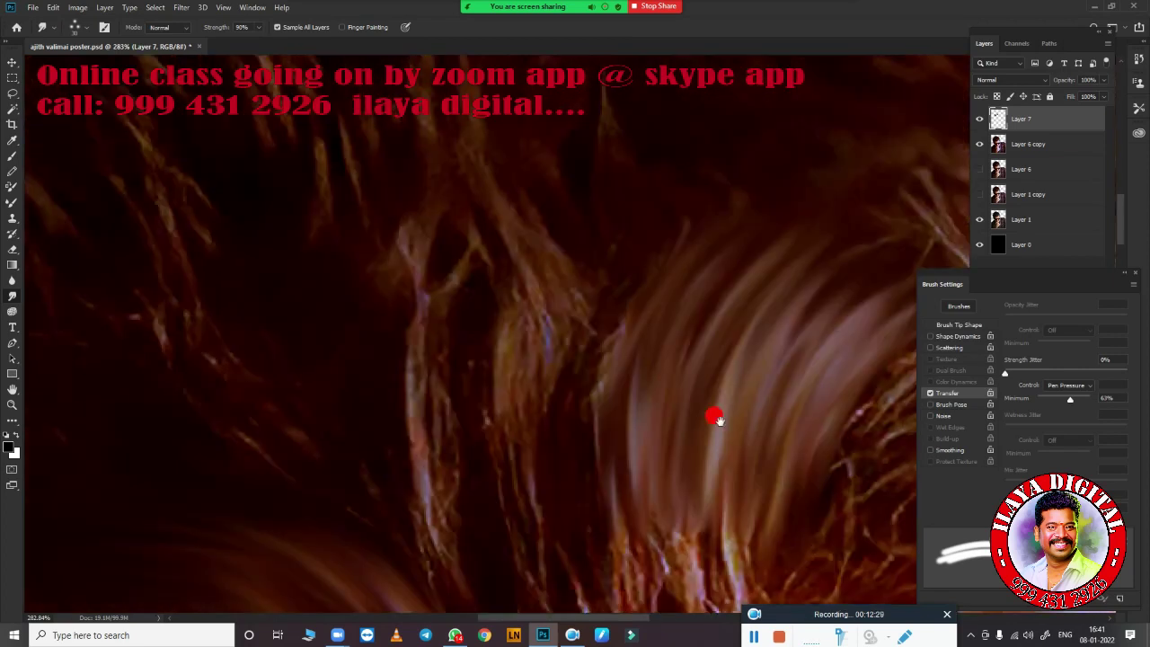
{"action": "left_click_drag", "start_coordinate": [600, 245], "coordinate": [331, 219]}
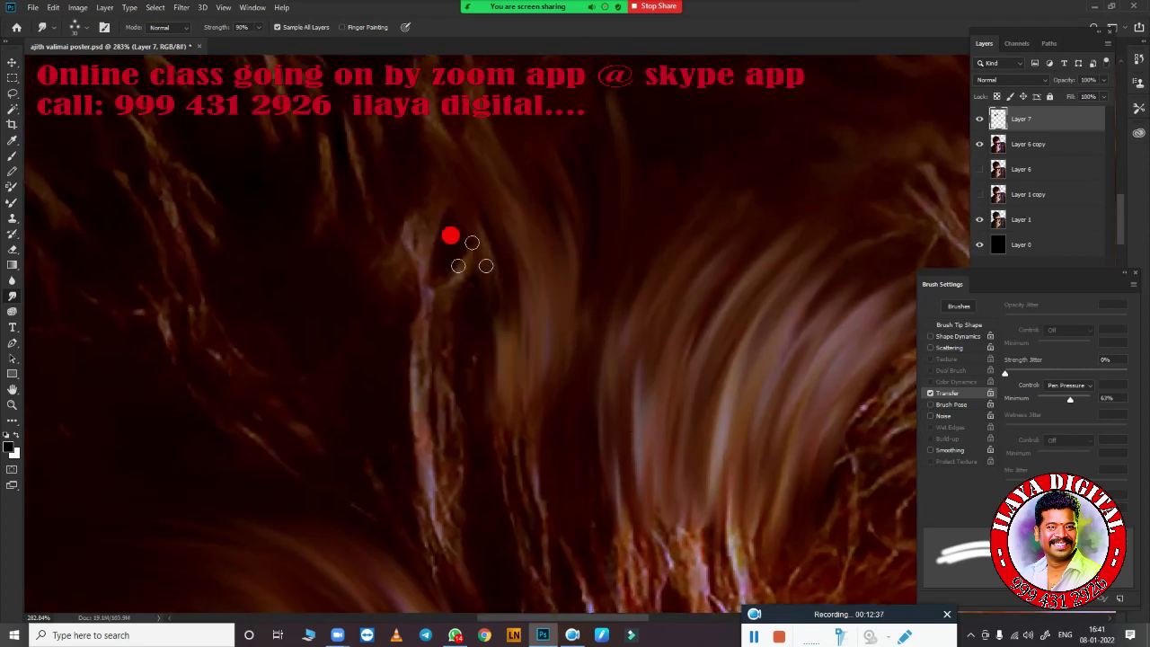
{"action": "scroll", "coordinate": [540, 444], "scroll_direction": "down", "scroll_amount": 5}
{"action": "scroll", "coordinate": [660, 450], "scroll_direction": "up", "scroll_amount": 5}
{"action": "mouse_move", "coordinate": [486, 449]}
{"action": "left_mouse_down"}
{"action": "mouse_move", "coordinate": [465, 336]}
{"action": "mouse_move", "coordinate": [551, 426]}
{"action": "mouse_move", "coordinate": [573, 147]}
{"action": "mouse_move", "coordinate": [604, 343]}
{"action": "left_mouse_up"}
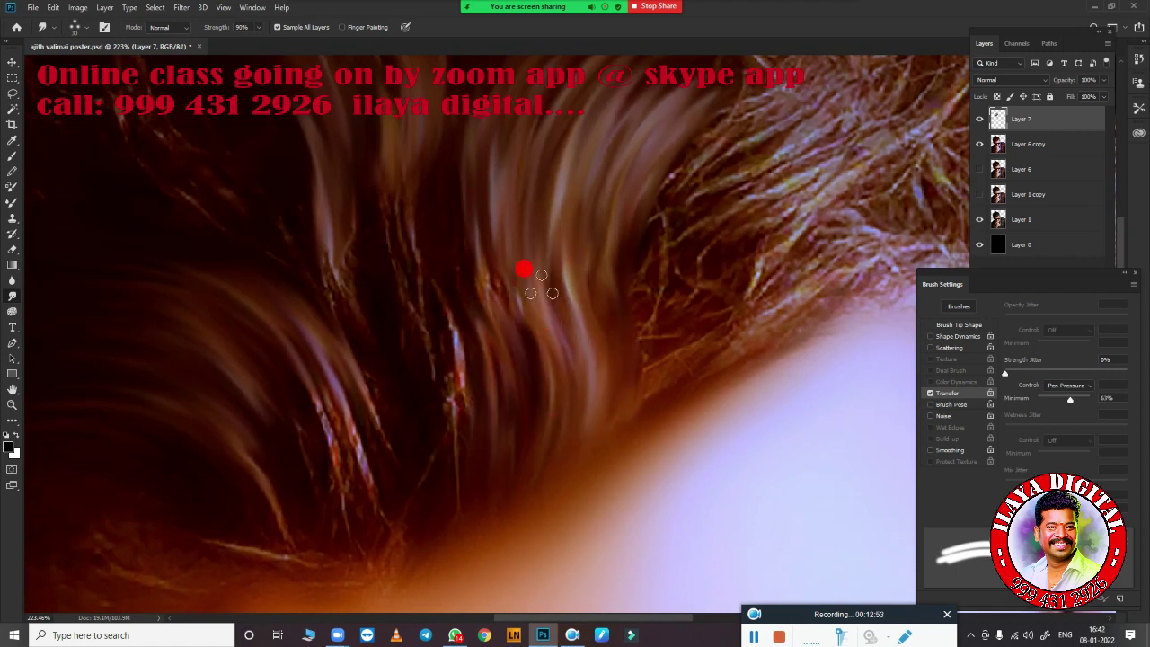
Reshape the remaining hair strands into flowing painterly strokes
{"action": "scroll", "coordinate": [435, 244], "scroll_direction": "left", "scroll_amount": 3}
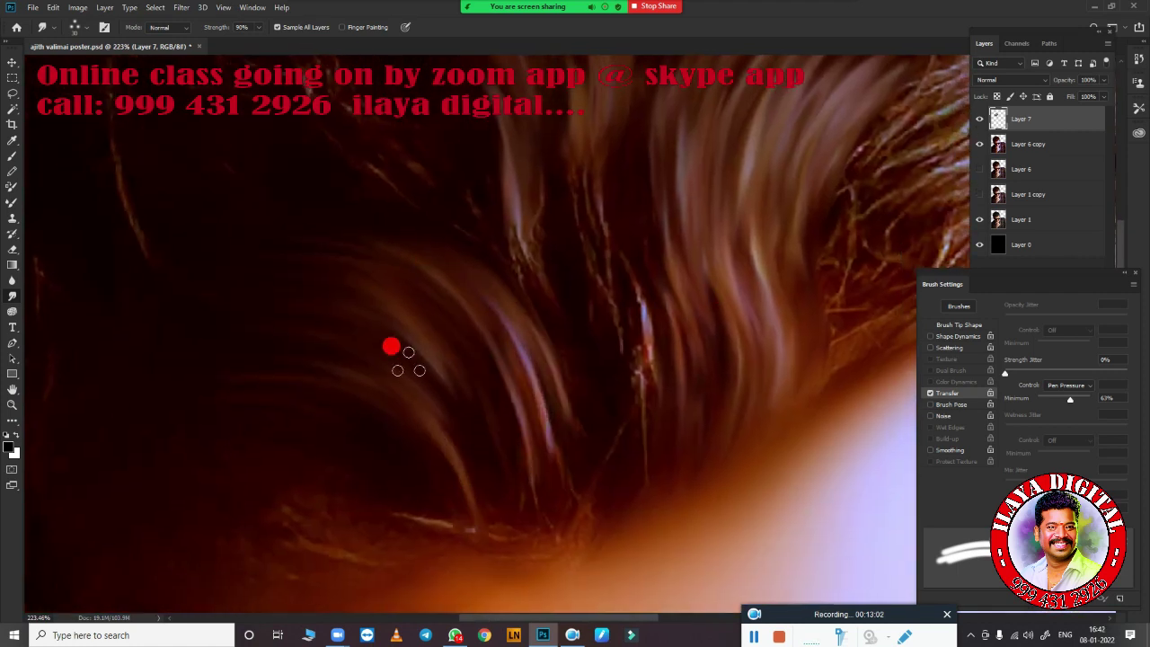
{"action": "left_click_drag", "start_coordinate": [514, 364], "coordinate": [550, 493]}
{"action": "left_click_drag", "start_coordinate": [590, 247], "coordinate": [645, 417]}
{"action": "left_click_drag", "start_coordinate": [1071, 399], "coordinate": [1076, 406]}
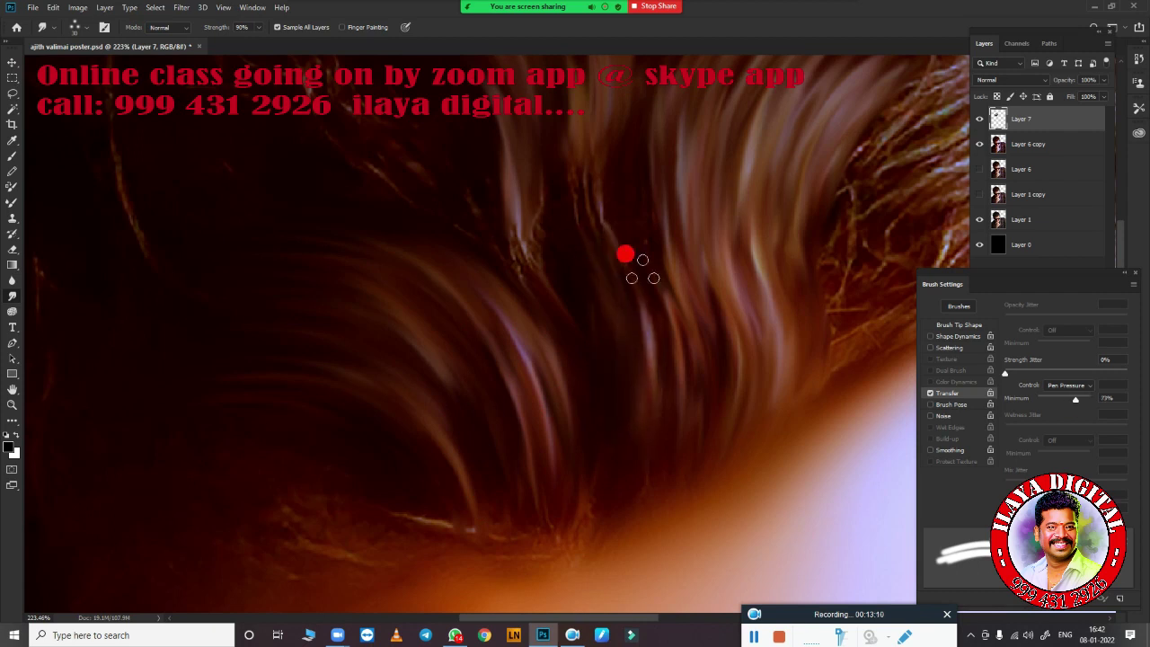
{"action": "scroll", "coordinate": [602, 539], "scroll_direction": "left", "scroll_amount": 2}
{"action": "scroll", "coordinate": [447, 351], "scroll_direction": "left", "scroll_amount": 2}
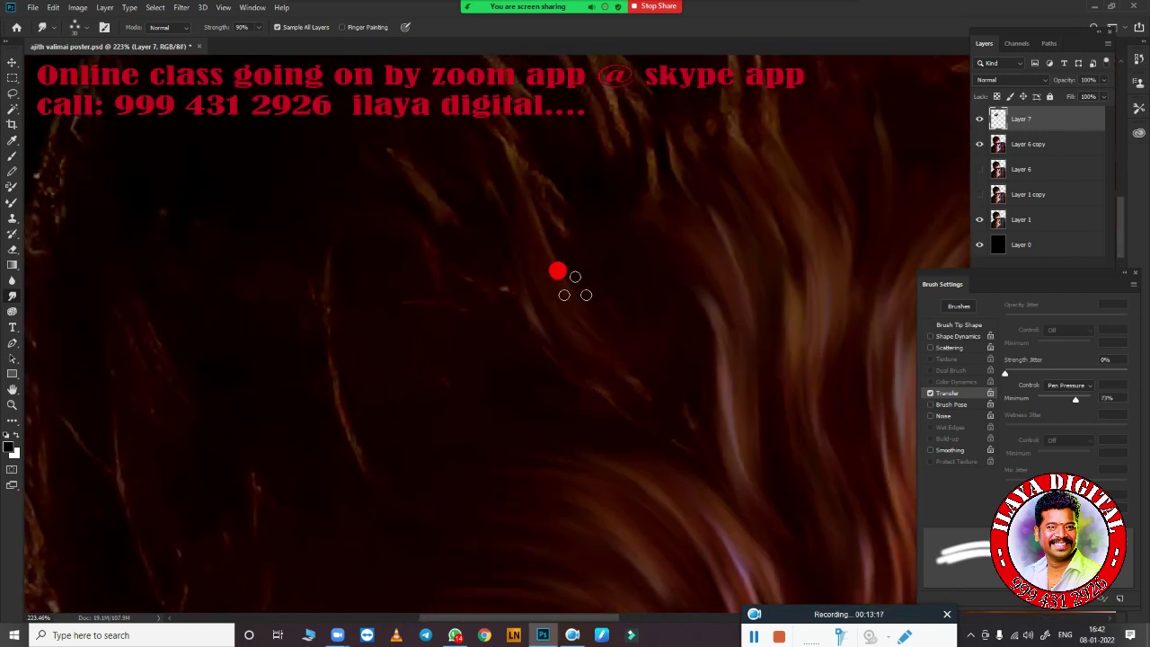
{"action": "scroll", "coordinate": [454, 241], "scroll_direction": "down", "scroll_amount": 3}
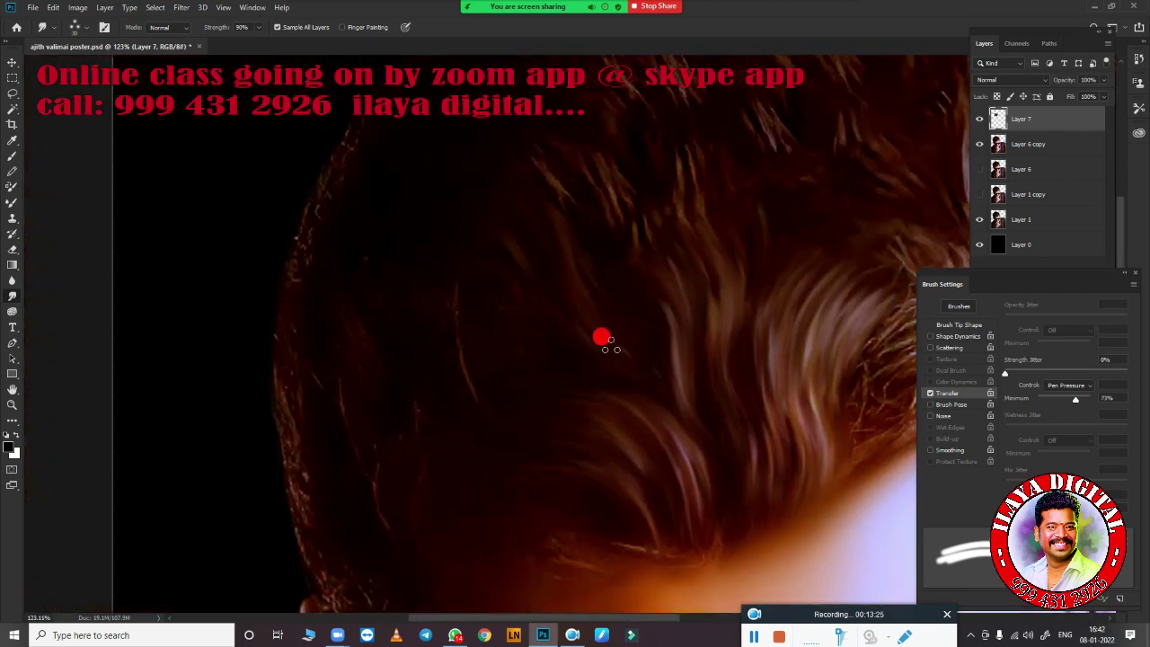
{"action": "scroll", "coordinate": [476, 452], "scroll_direction": "up", "scroll_amount": 2}
{"action": "scroll", "coordinate": [550, 431], "scroll_direction": "down", "scroll_amount": 2}
{"action": "scroll", "coordinate": [557, 405], "scroll_direction": "up", "scroll_amount": 1}
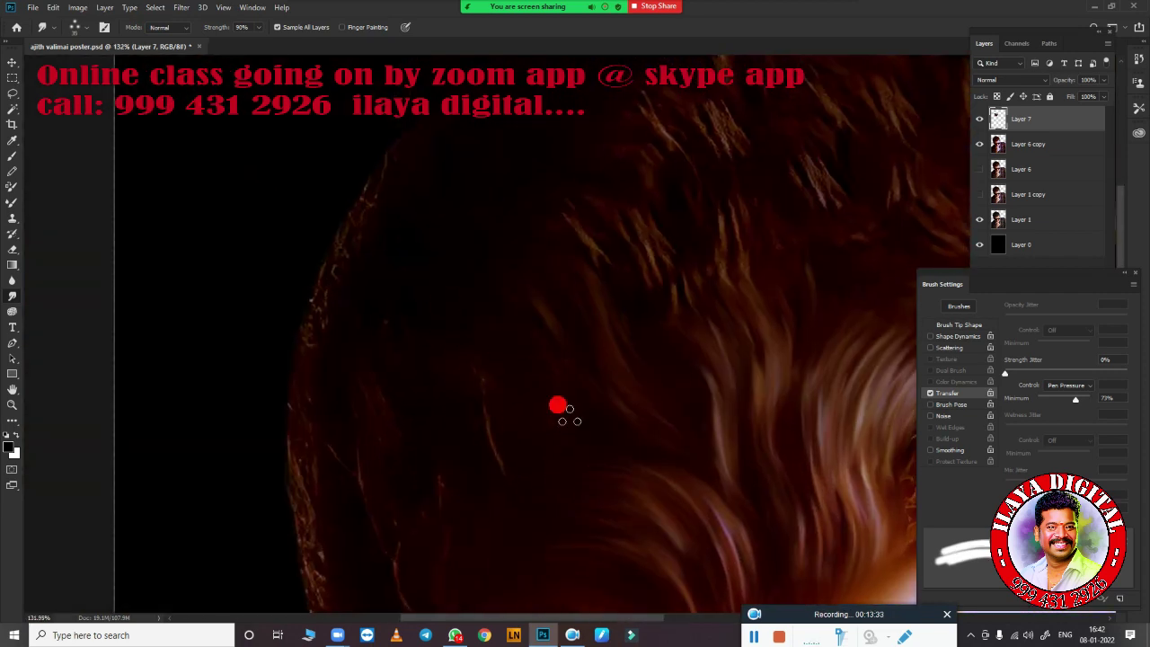
{"action": "scroll", "coordinate": [522, 420], "scroll_direction": "left", "scroll_amount": 2}
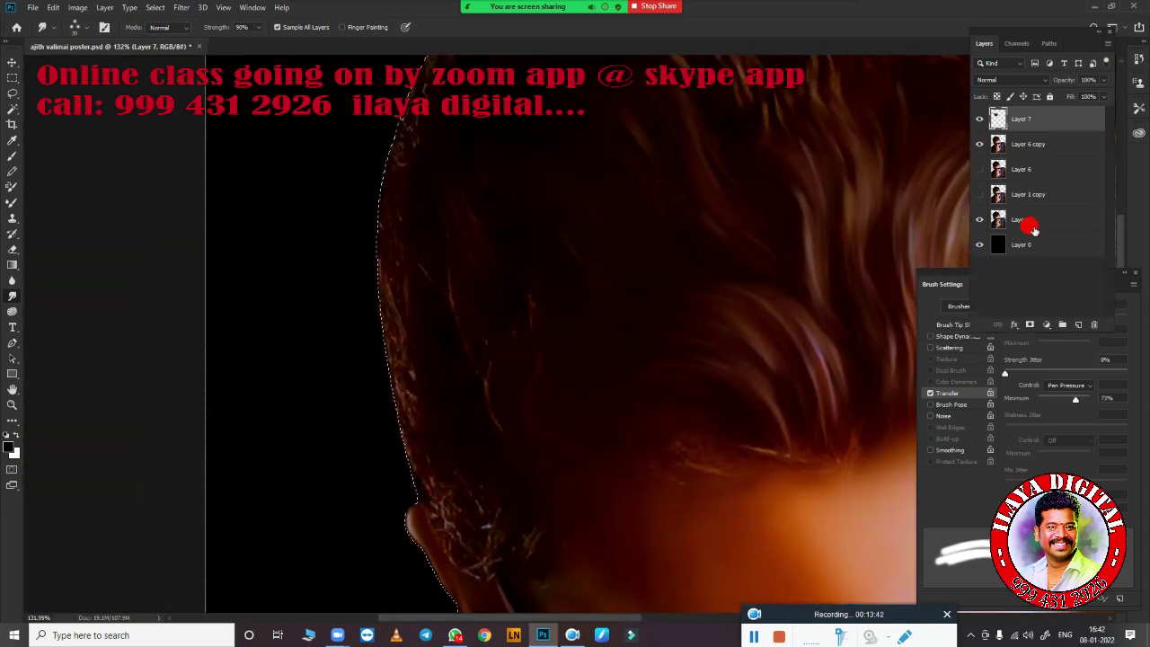
Lighten the black background on Layer 0 to white with Hue/Saturation
{"action": "left_click", "coordinate": [1025, 244]}
{"action": "key", "text": "ctrl+u"}
{"action": "key", "text": "Escape"}
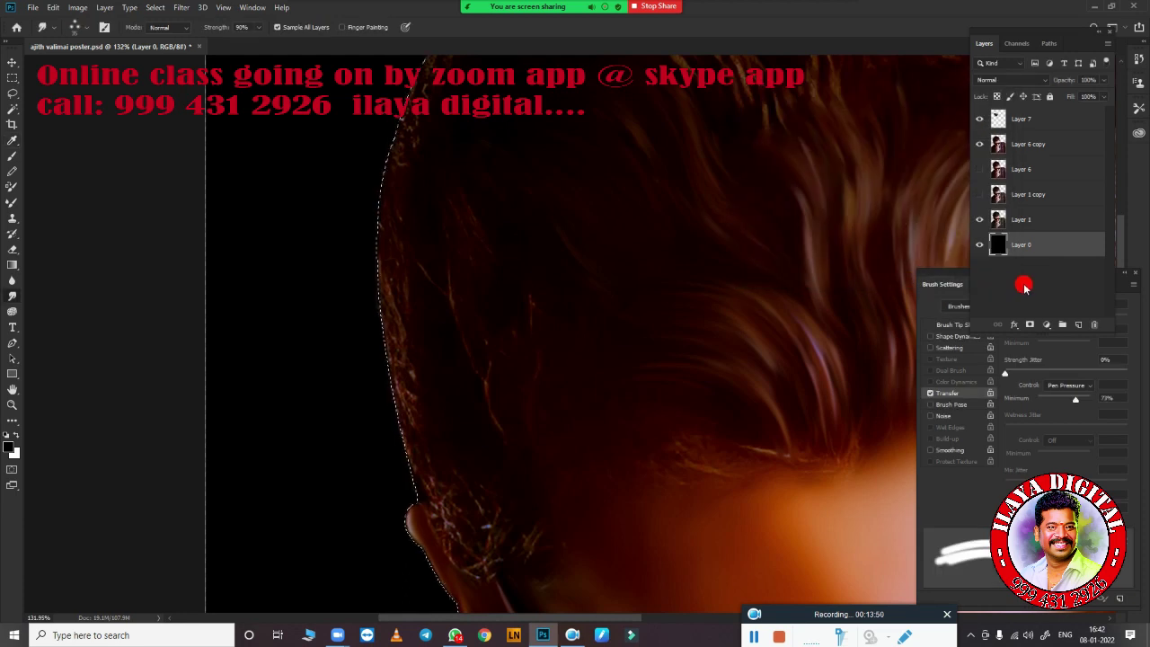
{"action": "key", "text": "ctrl+u"}
{"action": "key", "text": "Return"}
On Layer 7, smudge the hair edge above the ear and the strands atop the head
{"action": "left_click", "coordinate": [1024, 119]}
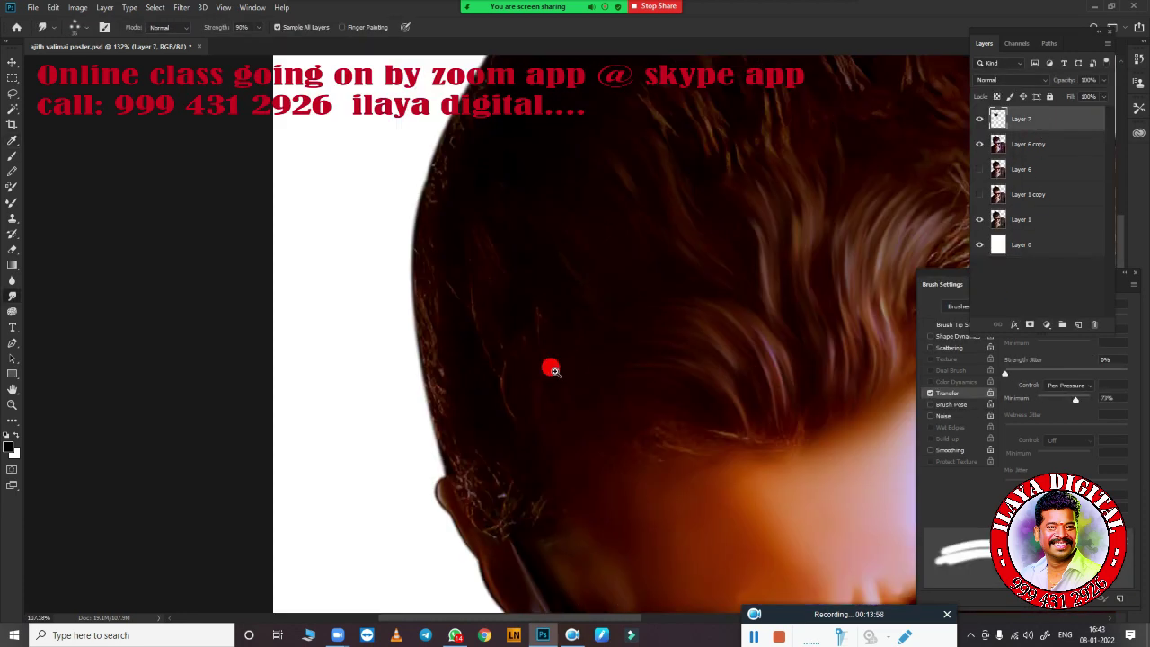
{"action": "scroll", "coordinate": [380, 370], "scroll_direction": "down", "scroll_amount": 3}
{"action": "scroll", "coordinate": [380, 369], "scroll_direction": "up", "scroll_amount": 5}
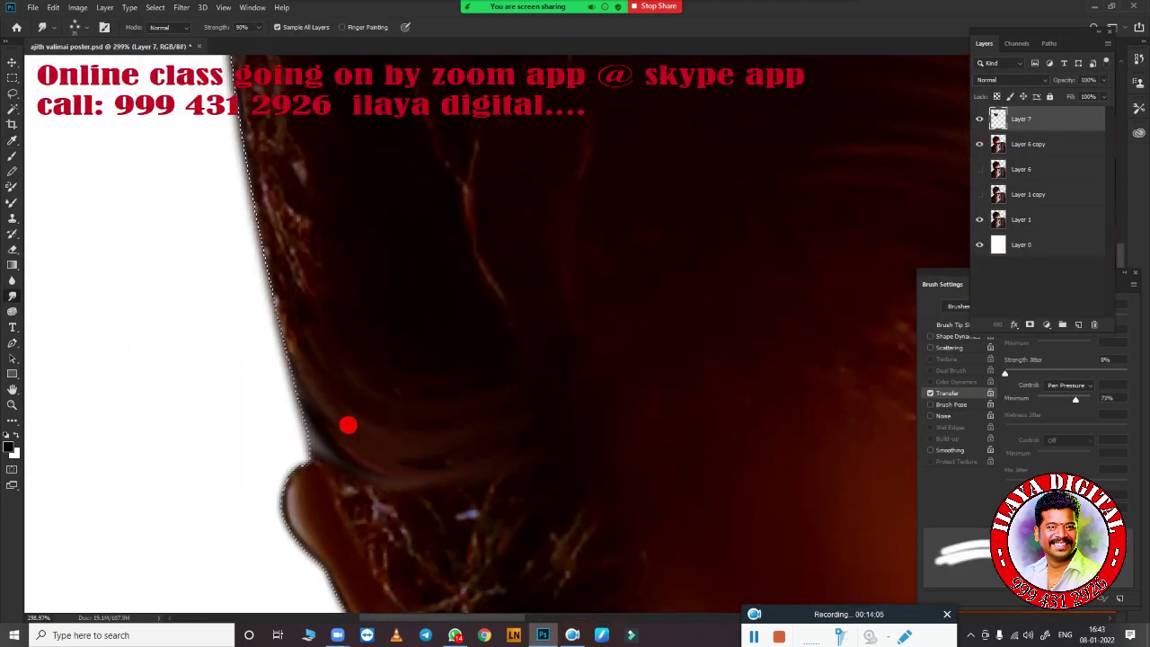
{"action": "mouse_move", "coordinate": [236, 108]}
{"action": "left_mouse_down"}
{"action": "mouse_move", "coordinate": [226, 182]}
{"action": "mouse_move", "coordinate": [398, 329]}
{"action": "mouse_move", "coordinate": [282, 390]}
{"action": "mouse_move", "coordinate": [310, 142]}
{"action": "mouse_move", "coordinate": [350, 140]}
{"action": "left_mouse_up"}
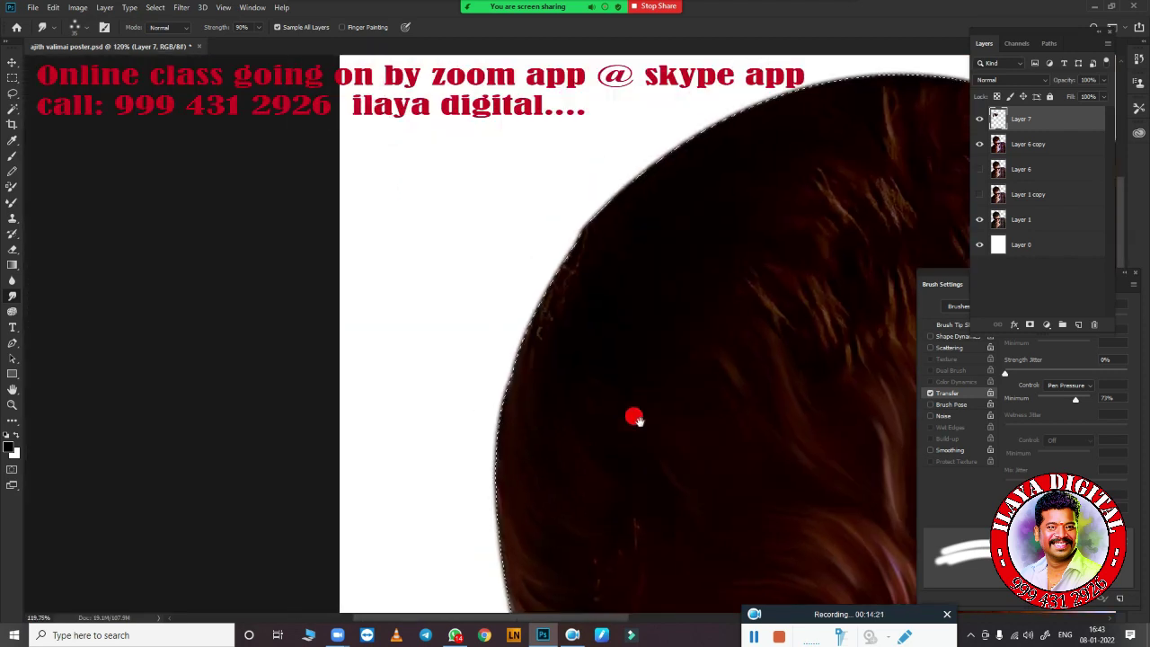
{"action": "scroll", "coordinate": [634, 416], "scroll_direction": "down", "scroll_amount": 2}
{"action": "scroll", "coordinate": [465, 490], "scroll_direction": "down", "scroll_amount": 1}
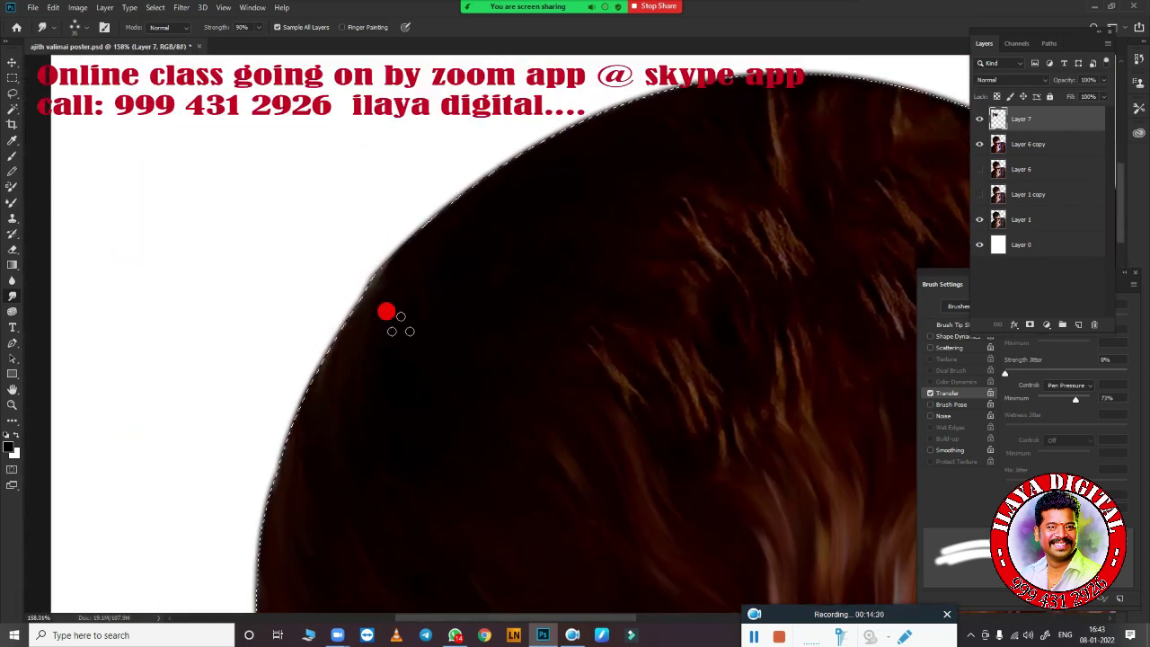
{"action": "scroll", "coordinate": [385, 311], "scroll_direction": "up", "scroll_amount": 2}
{"action": "scroll", "coordinate": [456, 424], "scroll_direction": "up", "scroll_amount": 1}
{"action": "scroll", "coordinate": [537, 486], "scroll_direction": "up", "scroll_amount": 1}
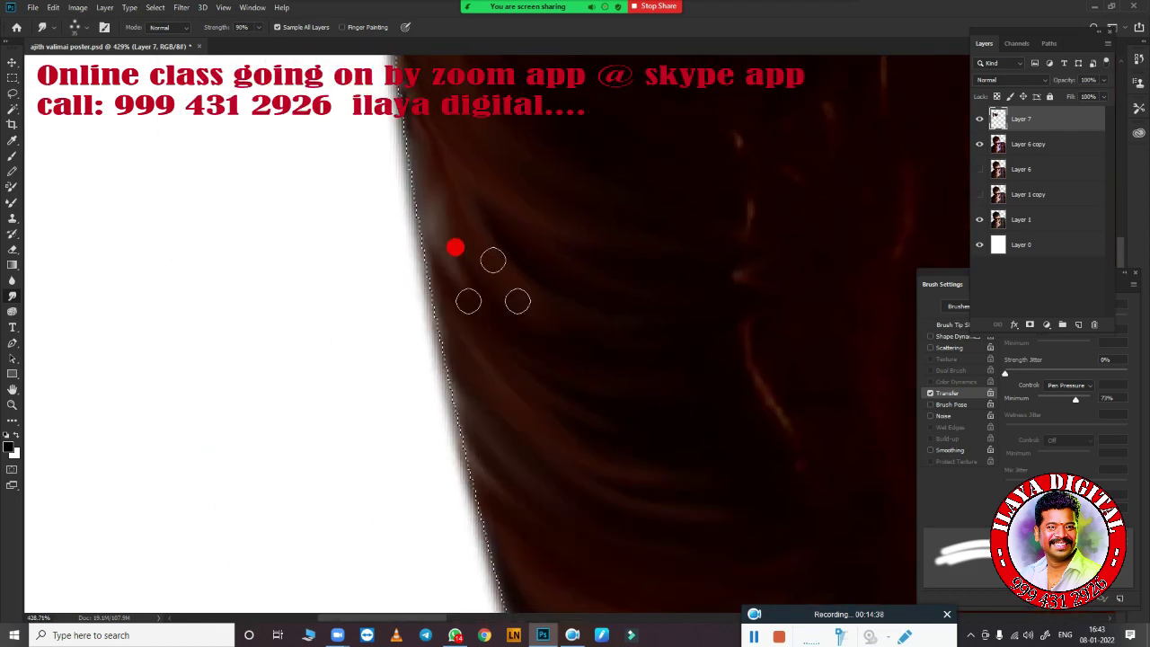
{"action": "scroll", "coordinate": [580, 416], "scroll_direction": "up", "scroll_amount": 1}
{"action": "scroll", "coordinate": [366, 455], "scroll_direction": "down", "scroll_amount": 3}
{"action": "scroll", "coordinate": [476, 427], "scroll_direction": "up", "scroll_amount": 1}
{"action": "scroll", "coordinate": [476, 427], "scroll_direction": "up", "scroll_amount": 1}
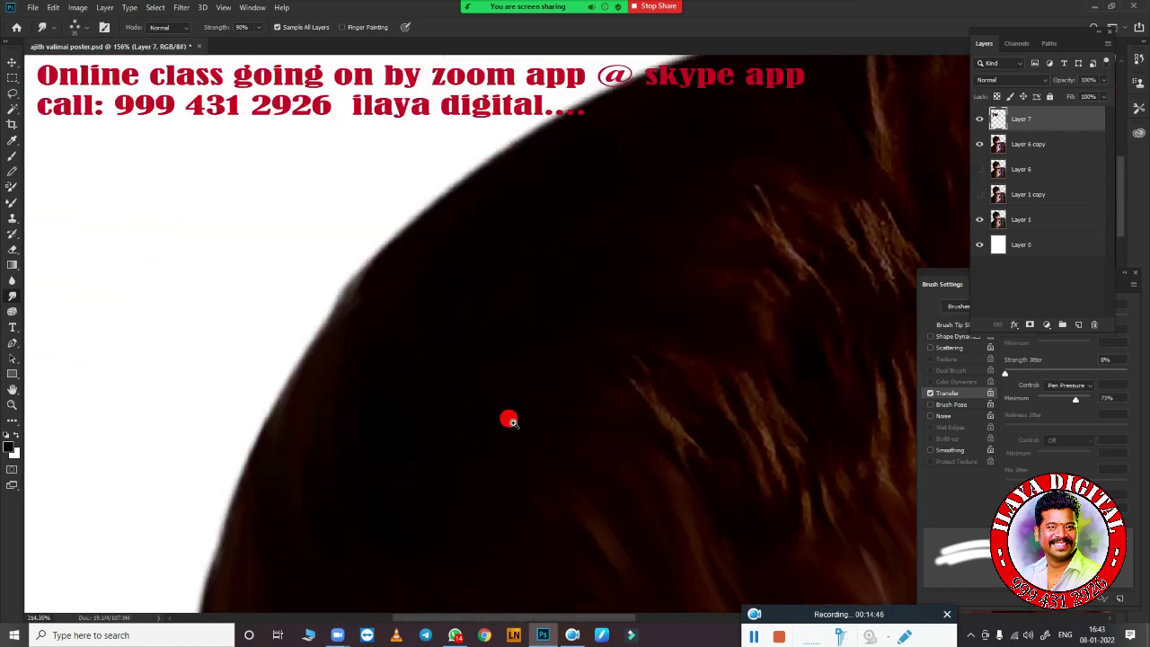
{"action": "scroll", "coordinate": [280, 292], "scroll_direction": "up", "scroll_amount": 1}
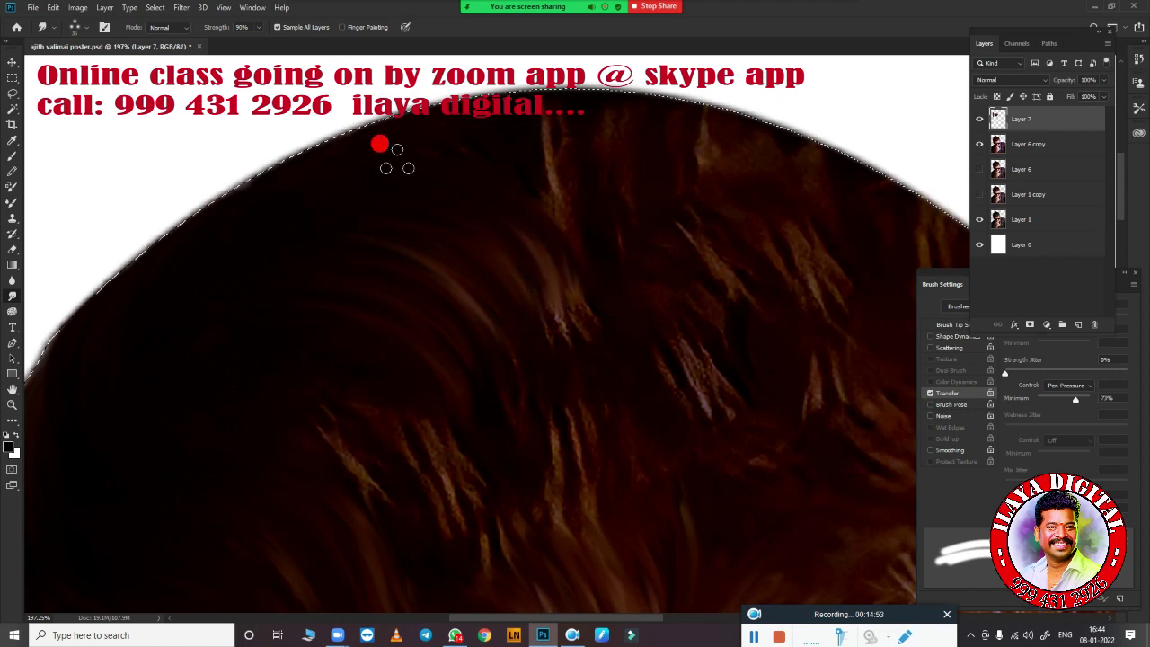
{"action": "scroll", "coordinate": [379, 206], "scroll_direction": "up", "scroll_amount": 1}
{"action": "scroll", "coordinate": [400, 229], "scroll_direction": "right", "scroll_amount": 5}
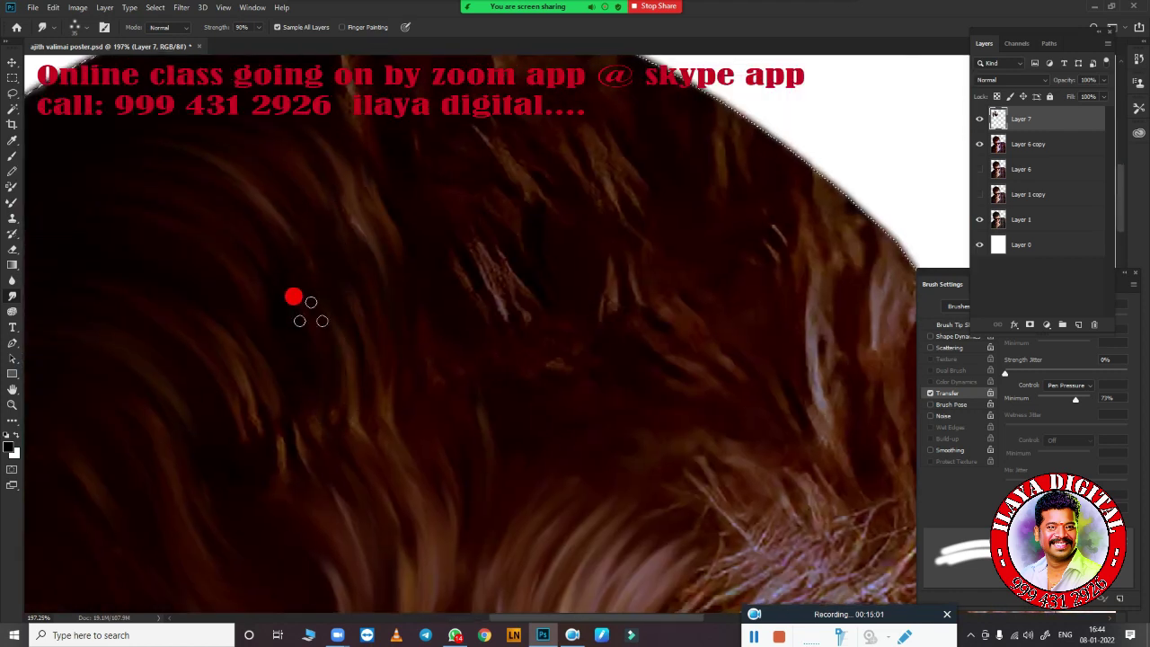
{"action": "scroll", "coordinate": [404, 224], "scroll_direction": "left", "scroll_amount": 5}
{"action": "scroll", "coordinate": [612, 349], "scroll_direction": "down", "scroll_amount": 1}
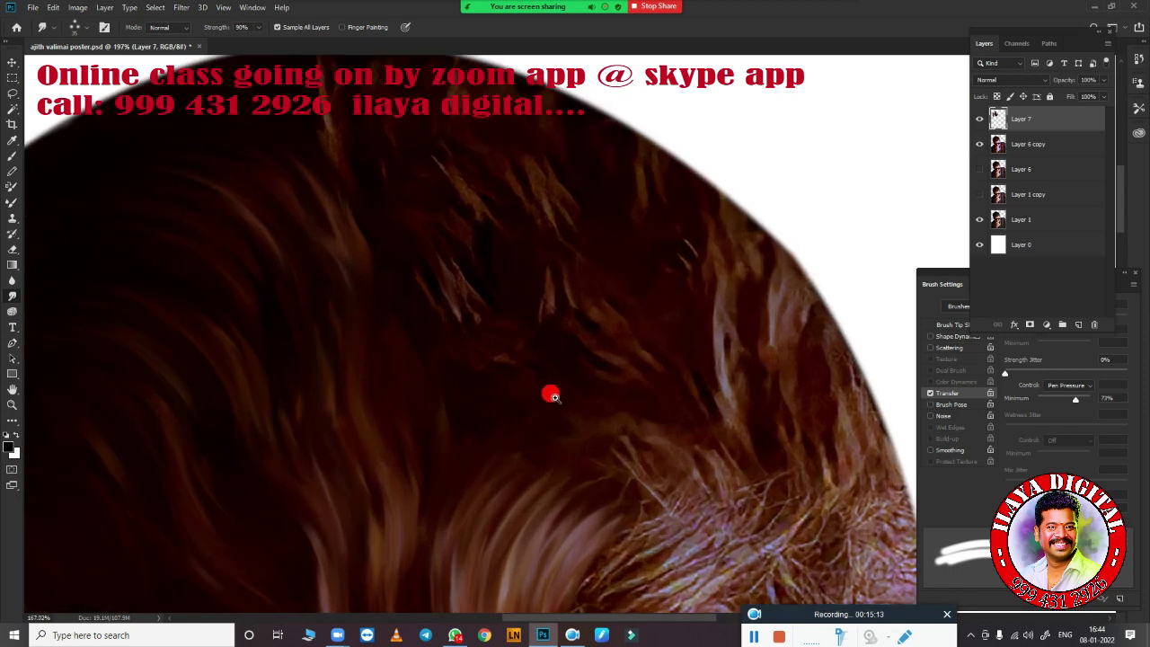
{"action": "left_click_drag", "start_coordinate": [550, 392], "coordinate": [602, 494]}
{"action": "scroll", "coordinate": [352, 226], "scroll_direction": "up", "scroll_amount": 2}
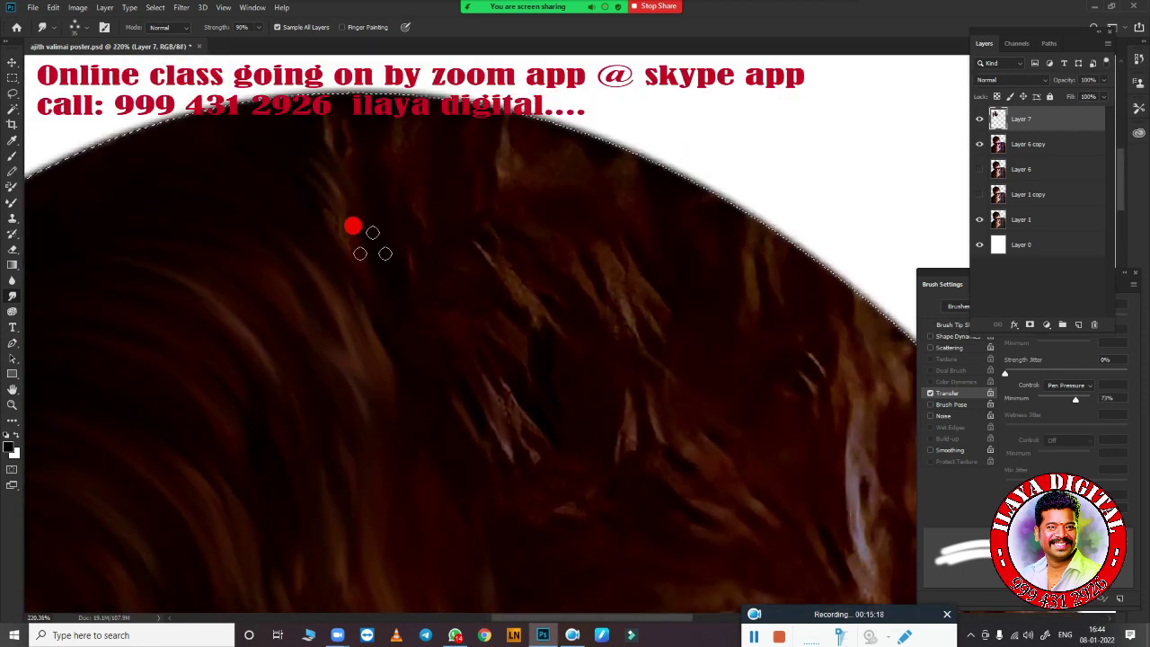
{"action": "mouse_move", "coordinate": [250, 135]}
{"action": "left_mouse_down"}
{"action": "mouse_move", "coordinate": [488, 279]}
{"action": "mouse_move", "coordinate": [605, 278]}
{"action": "mouse_move", "coordinate": [614, 172]}
{"action": "mouse_move", "coordinate": [486, 192]}
{"action": "left_mouse_up"}
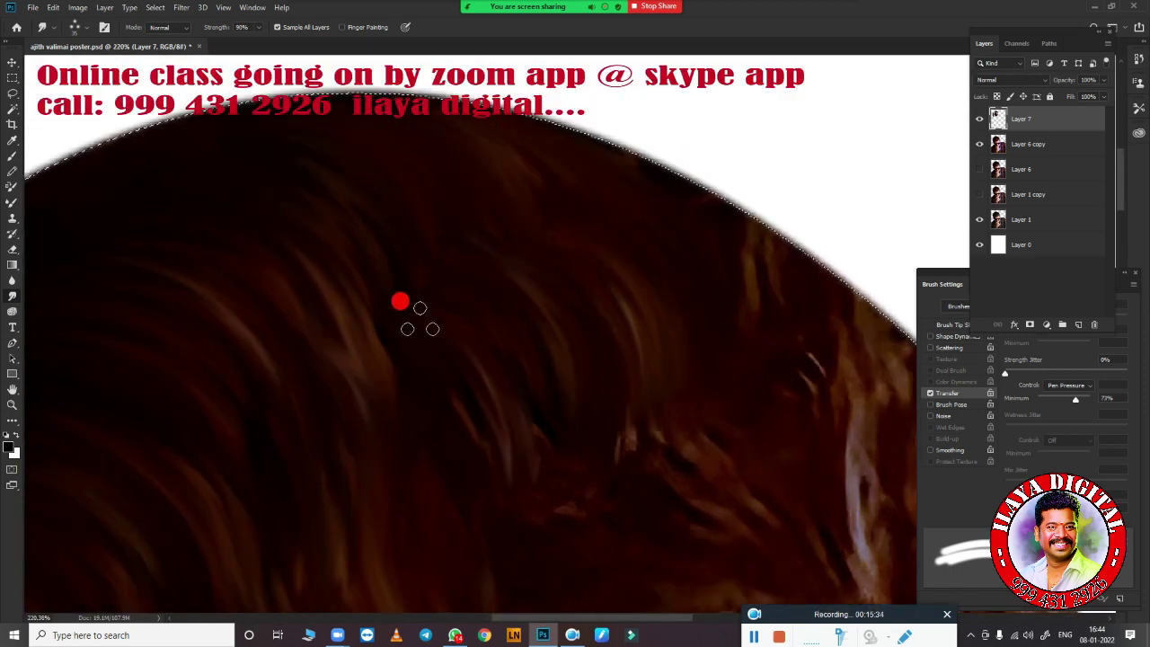
{"action": "left_click_drag", "start_coordinate": [516, 387], "coordinate": [490, 472]}
Blend the light strands near the neck and ear into the darker hair and smooth the outline
{"action": "scroll", "coordinate": [458, 300], "scroll_direction": "down", "scroll_amount": 2}
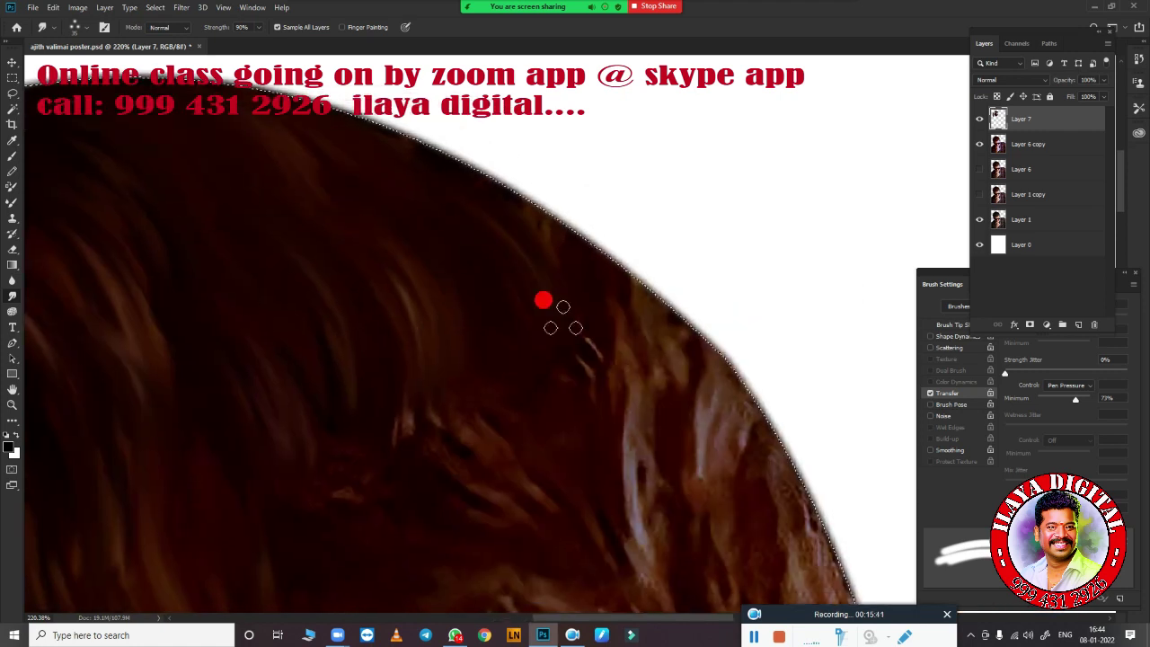
{"action": "scroll", "coordinate": [542, 298], "scroll_direction": "down", "scroll_amount": 1}
{"action": "scroll", "coordinate": [552, 414], "scroll_direction": "down", "scroll_amount": 1}
{"action": "scroll", "coordinate": [552, 415], "scroll_direction": "up", "scroll_amount": 3}
{"action": "scroll", "coordinate": [578, 416], "scroll_direction": "up", "scroll_amount": 1}
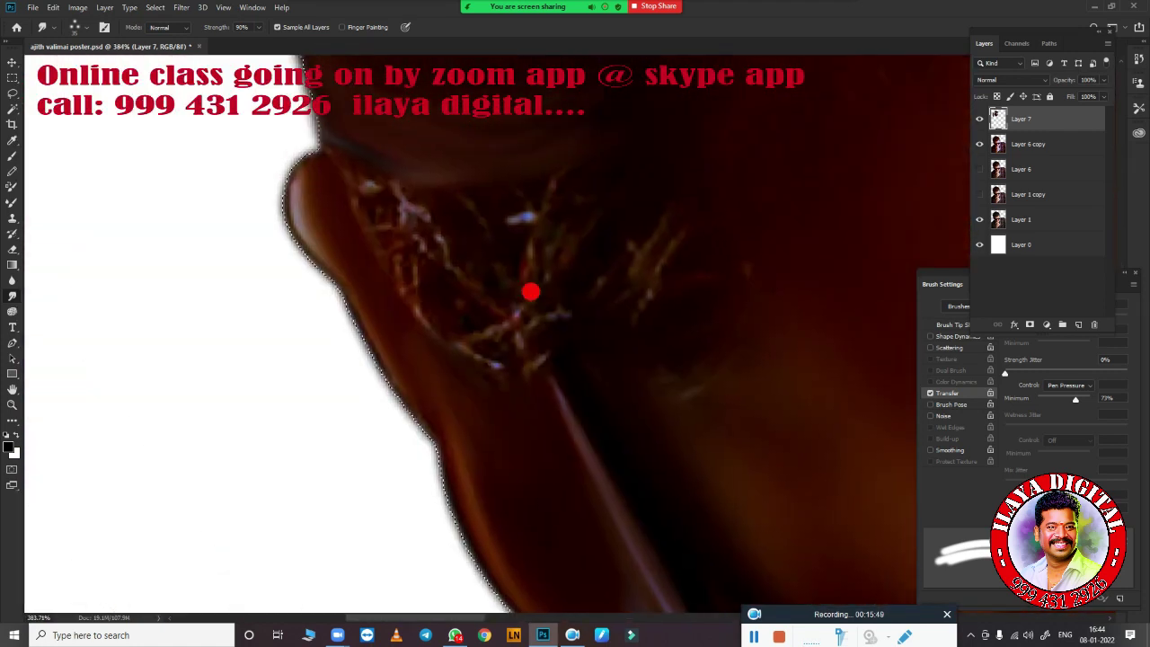
{"action": "left_click_drag", "start_coordinate": [526, 409], "coordinate": [468, 472]}
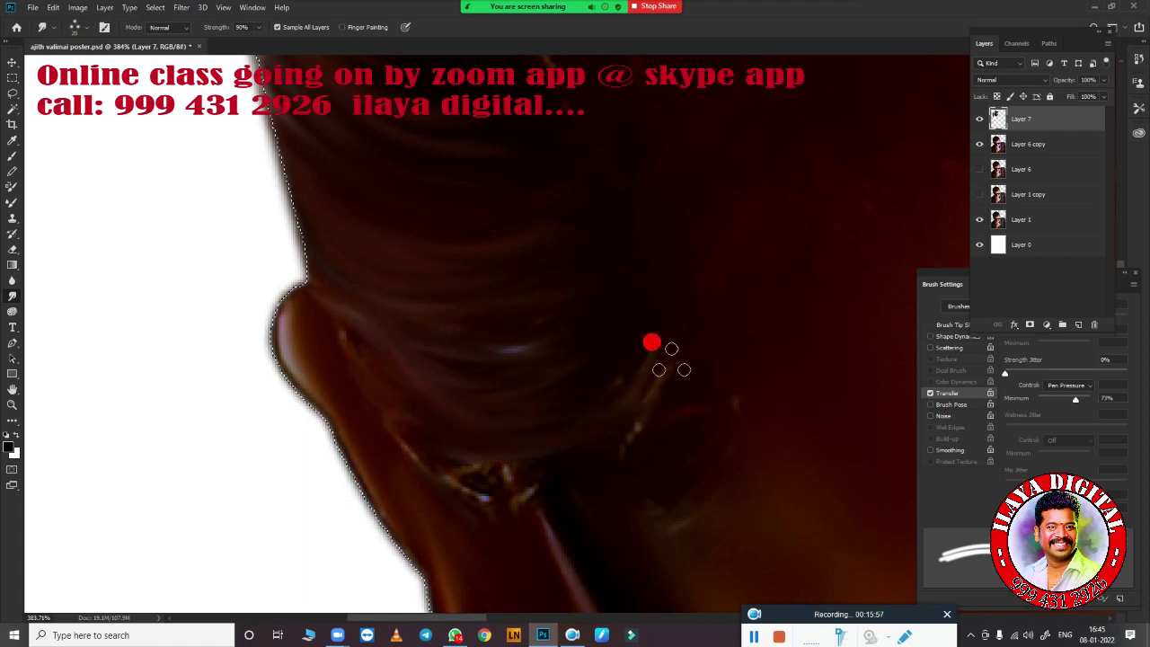
{"action": "left_click_drag", "start_coordinate": [653, 339], "coordinate": [665, 417]}
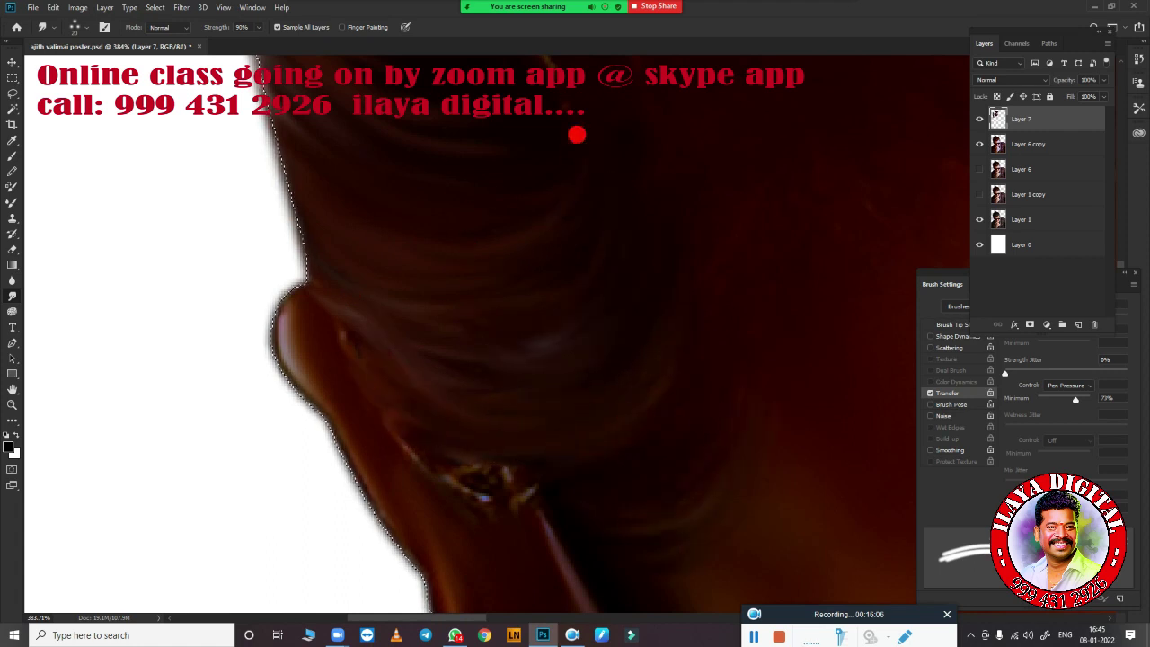
{"action": "left_click_drag", "start_coordinate": [436, 460], "coordinate": [539, 504]}
{"action": "mouse_move", "coordinate": [598, 381]}
{"action": "left_mouse_down"}
{"action": "mouse_move", "coordinate": [464, 401]}
{"action": "mouse_move", "coordinate": [496, 474]}
{"action": "left_mouse_up"}
{"action": "scroll", "coordinate": [464, 401], "scroll_direction": "down", "scroll_amount": 2}
{"action": "scroll", "coordinate": [332, 386], "scroll_direction": "down", "scroll_amount": 2}
{"action": "scroll", "coordinate": [405, 403], "scroll_direction": "up", "scroll_amount": 2}
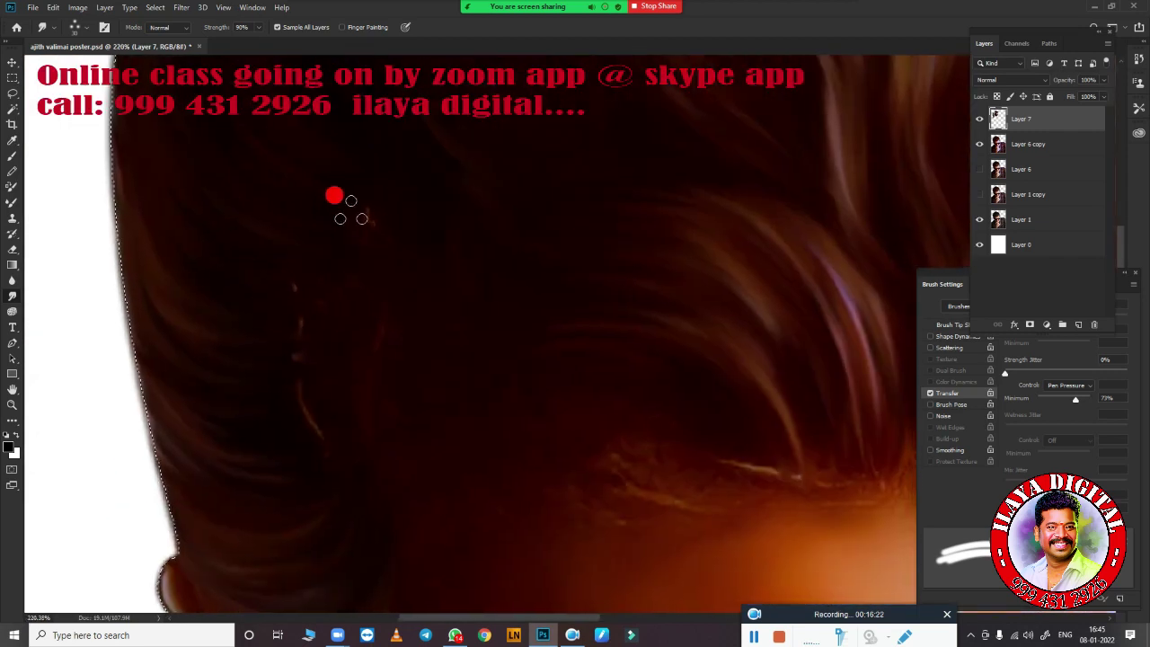
{"action": "left_click_drag", "start_coordinate": [674, 456], "coordinate": [727, 446]}
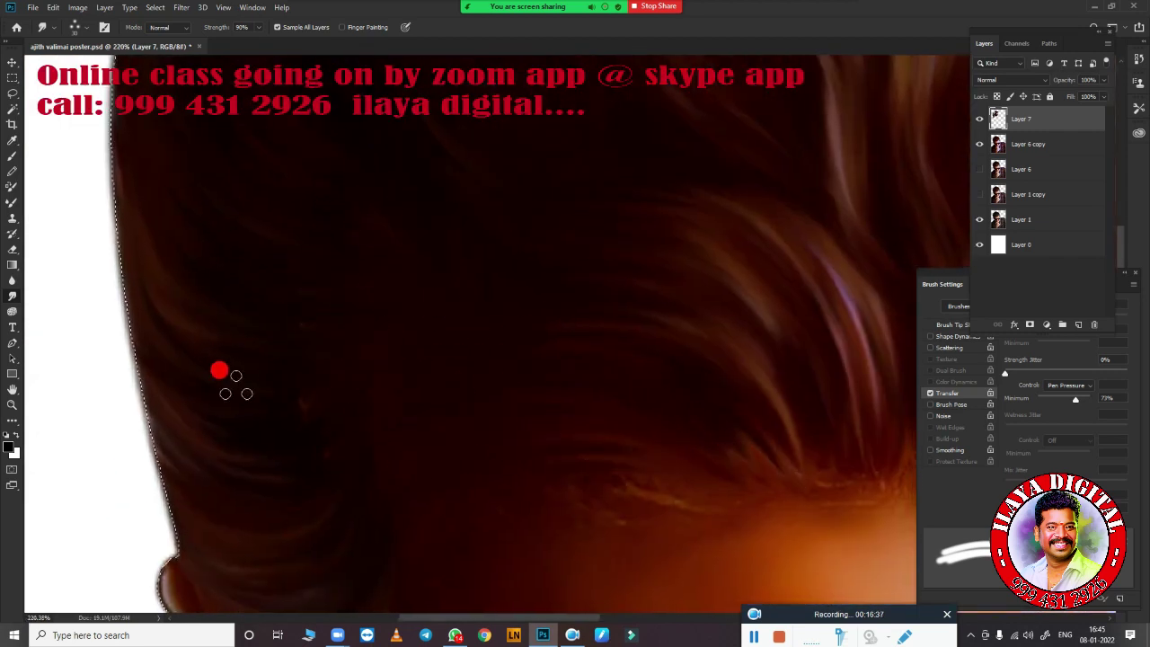
{"action": "scroll", "coordinate": [375, 337], "scroll_direction": "down", "scroll_amount": 2}
{"action": "scroll", "coordinate": [560, 413], "scroll_direction": "down", "scroll_amount": 3}
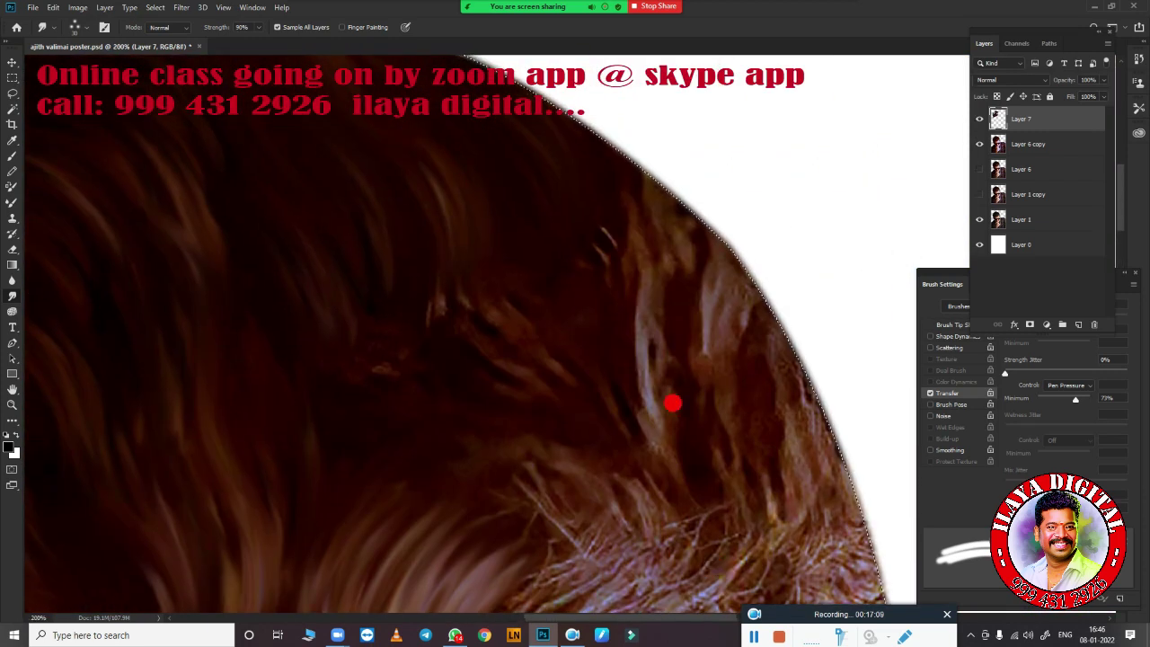
{"action": "mouse_move", "coordinate": [674, 403]}
{"action": "left_mouse_down"}
{"action": "mouse_move", "coordinate": [637, 203]}
{"action": "mouse_move", "coordinate": [711, 257]}
{"action": "mouse_move", "coordinate": [589, 227]}
{"action": "left_mouse_up"}
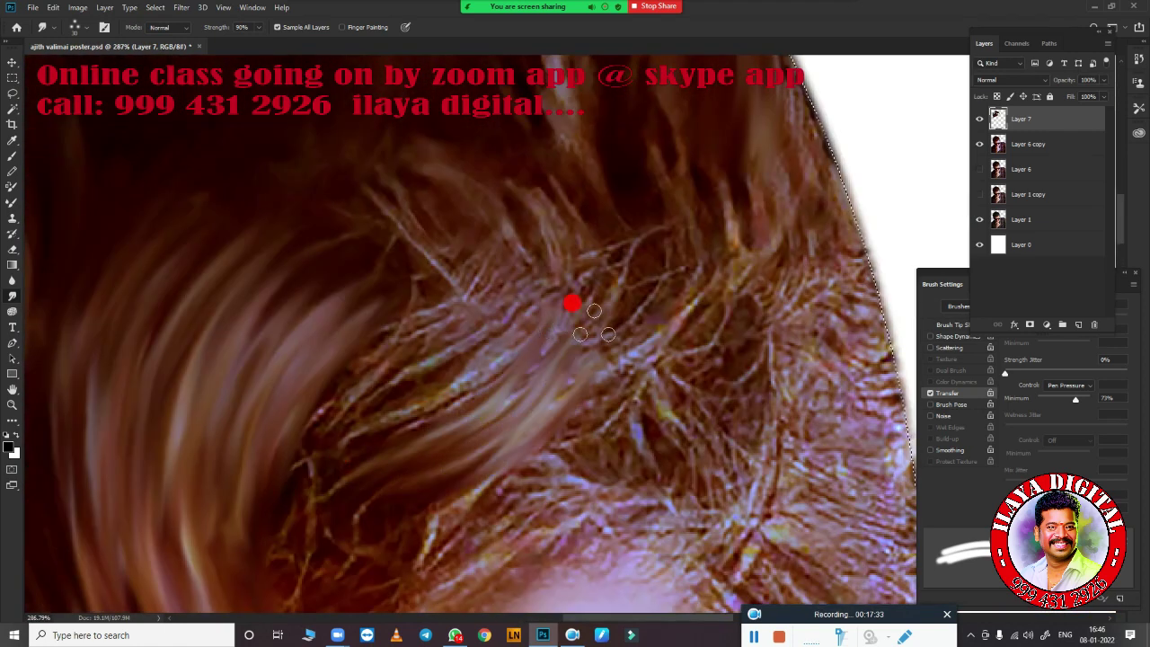
Smudge the frizzy strands at the hair edge and above the face into soft strokes
{"action": "mouse_move", "coordinate": [322, 405]}
{"action": "left_mouse_down"}
{"action": "mouse_move", "coordinate": [456, 262]}
{"action": "mouse_move", "coordinate": [527, 395]}
{"action": "left_mouse_up"}
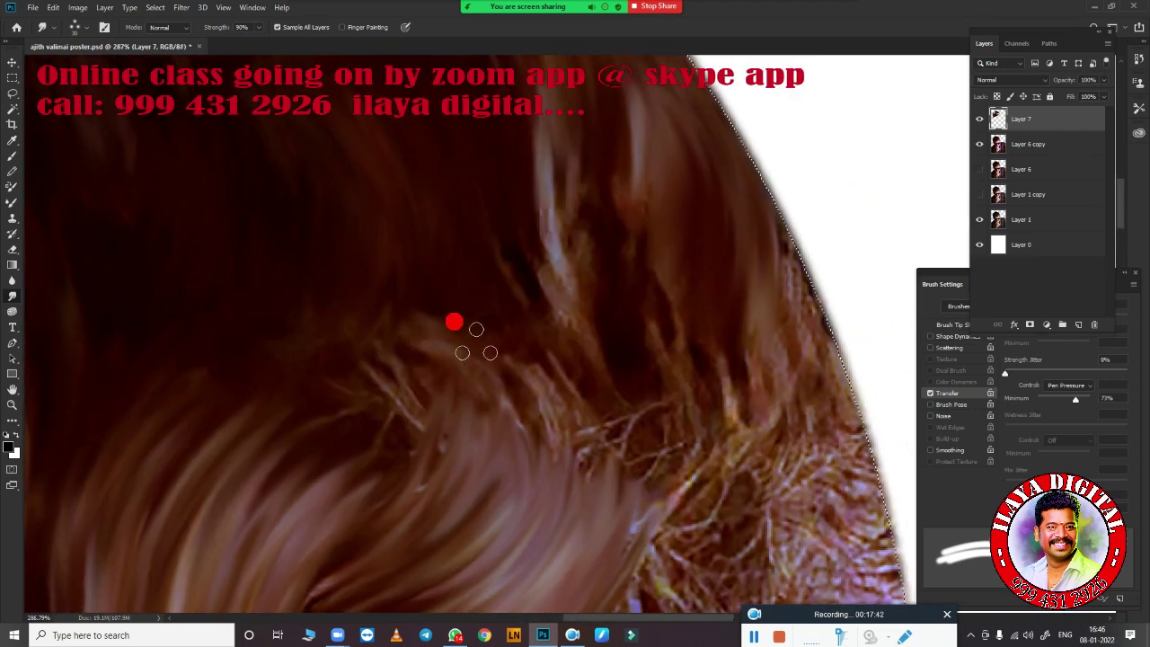
{"action": "left_click_drag", "start_coordinate": [455, 321], "coordinate": [630, 503]}
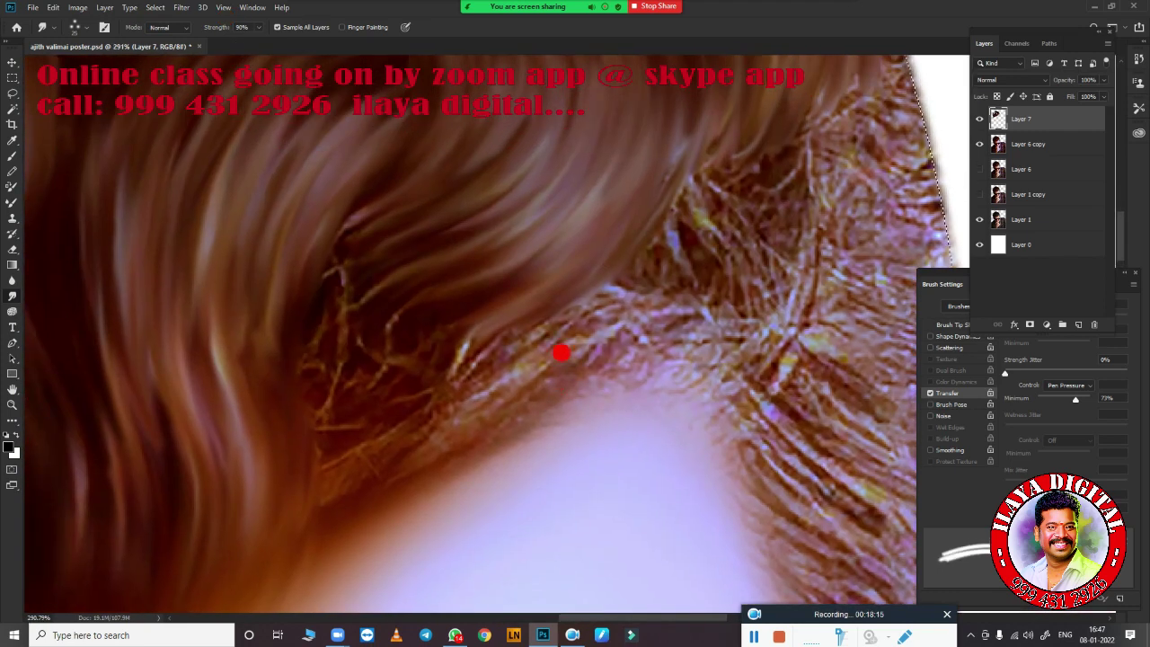
{"action": "mouse_move", "coordinate": [561, 353]}
{"action": "left_mouse_down"}
{"action": "mouse_move", "coordinate": [480, 414]}
{"action": "mouse_move", "coordinate": [702, 146]}
{"action": "left_mouse_up"}
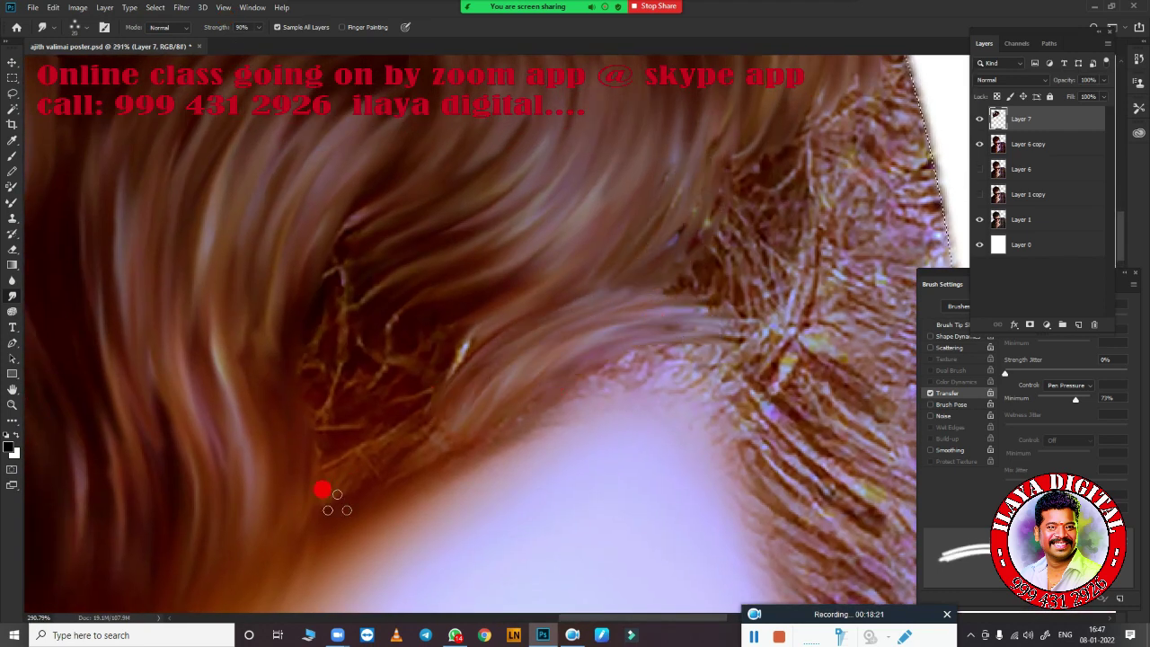
{"action": "left_click_drag", "start_coordinate": [702, 336], "coordinate": [634, 368]}
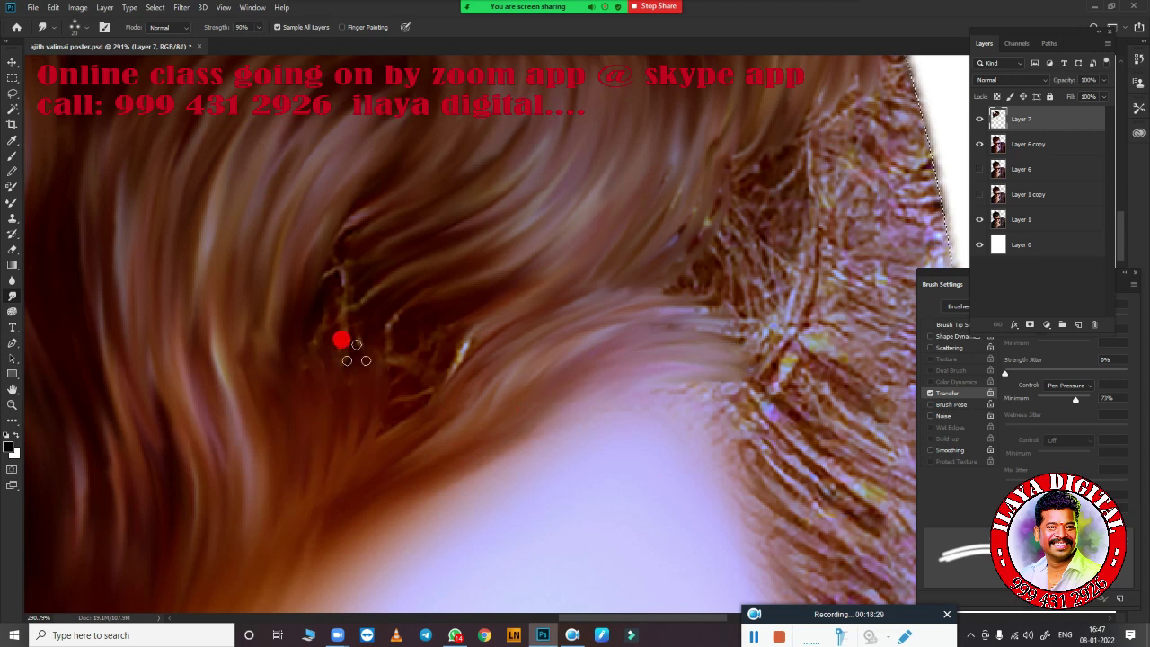
{"action": "mouse_move", "coordinate": [337, 217]}
{"action": "left_mouse_down"}
{"action": "mouse_move", "coordinate": [344, 380]}
{"action": "mouse_move", "coordinate": [387, 426]}
{"action": "left_mouse_up"}
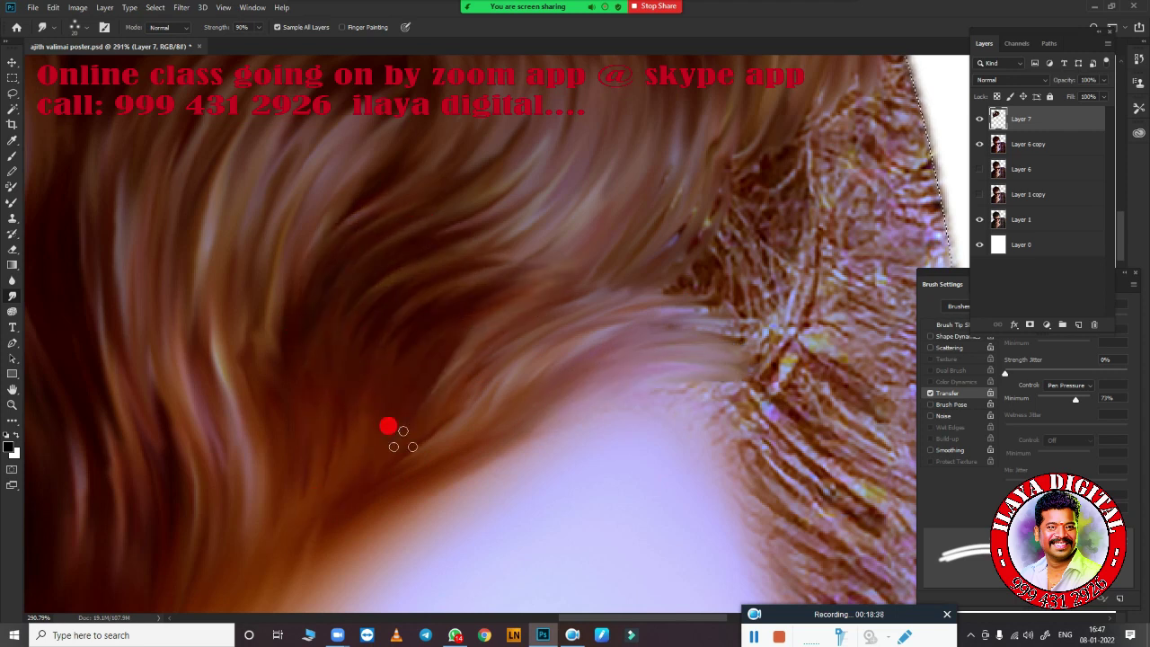
{"action": "scroll", "coordinate": [621, 441], "scroll_direction": "right", "scroll_amount": 5}
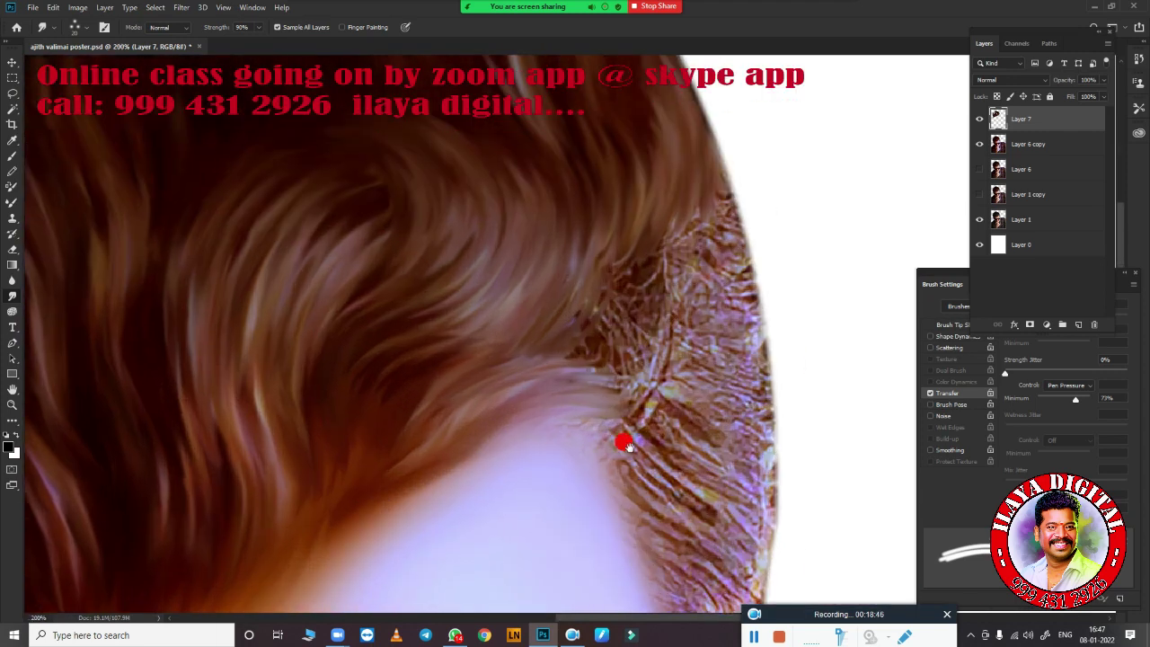
{"action": "scroll", "coordinate": [441, 257], "scroll_direction": "right", "scroll_amount": 3}
{"action": "mouse_move", "coordinate": [405, 311]}
{"action": "left_mouse_down"}
{"action": "mouse_move", "coordinate": [537, 307]}
{"action": "mouse_move", "coordinate": [560, 216]}
{"action": "mouse_move", "coordinate": [569, 359]}
{"action": "mouse_move", "coordinate": [520, 374]}
{"action": "mouse_move", "coordinate": [435, 314]}
{"action": "mouse_move", "coordinate": [381, 250]}
{"action": "left_mouse_up"}
{"action": "scroll", "coordinate": [570, 360], "scroll_direction": "down", "scroll_amount": 3}
{"action": "mouse_move", "coordinate": [480, 348]}
{"action": "left_mouse_down"}
{"action": "mouse_move", "coordinate": [536, 313]}
{"action": "mouse_move", "coordinate": [458, 419]}
{"action": "mouse_move", "coordinate": [397, 250]}
{"action": "mouse_move", "coordinate": [462, 257]}
{"action": "mouse_move", "coordinate": [457, 373]}
{"action": "left_mouse_up"}
{"action": "scroll", "coordinate": [458, 418], "scroll_direction": "up", "scroll_amount": 3}
{"action": "scroll", "coordinate": [458, 419], "scroll_direction": "left", "scroll_amount": 2}
{"action": "left_click_drag", "start_coordinate": [373, 353], "coordinate": [542, 434]}
Smooth the dark hair texture around the crown of the head
{"action": "scroll", "coordinate": [542, 435], "scroll_direction": "up", "scroll_amount": 3}
{"action": "scroll", "coordinate": [542, 434], "scroll_direction": "left", "scroll_amount": 2}
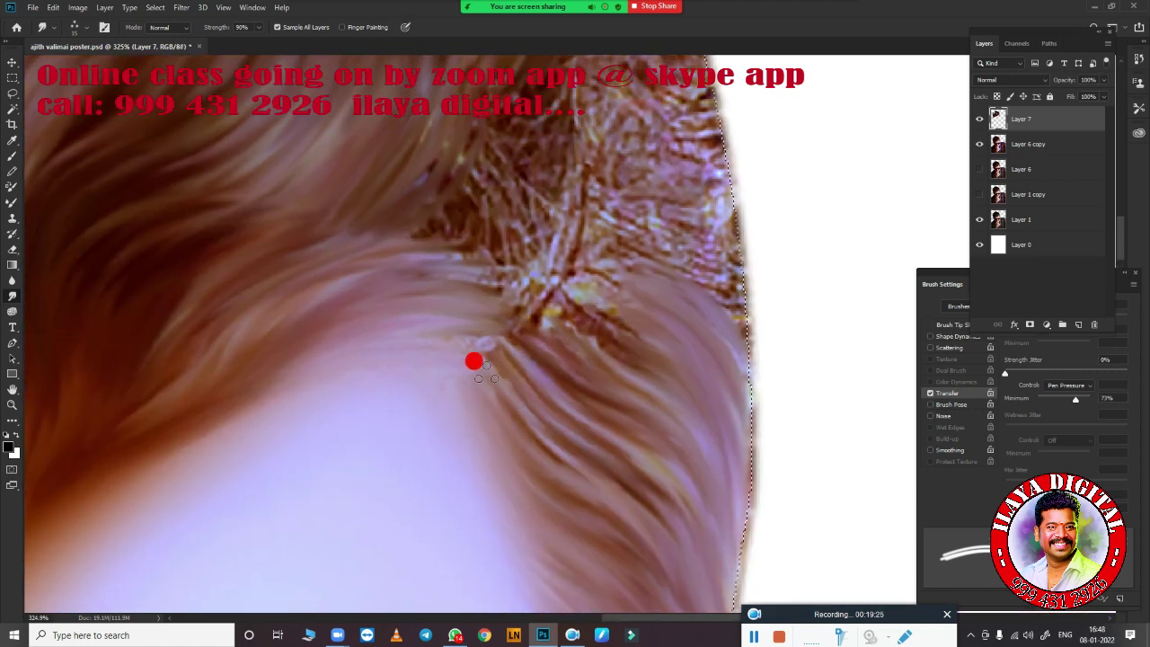
{"action": "mouse_move", "coordinate": [372, 359]}
{"action": "left_mouse_down"}
{"action": "mouse_move", "coordinate": [224, 398]}
{"action": "mouse_move", "coordinate": [585, 413]}
{"action": "mouse_move", "coordinate": [476, 337]}
{"action": "mouse_move", "coordinate": [598, 257]}
{"action": "mouse_move", "coordinate": [668, 467]}
{"action": "mouse_move", "coordinate": [591, 267]}
{"action": "mouse_move", "coordinate": [604, 79]}
{"action": "mouse_move", "coordinate": [566, 193]}
{"action": "left_mouse_up"}
{"action": "scroll", "coordinate": [375, 401], "scroll_direction": "up", "scroll_amount": 3}
{"action": "mouse_move", "coordinate": [385, 368]}
{"action": "left_mouse_down"}
{"action": "mouse_move", "coordinate": [477, 249]}
{"action": "mouse_move", "coordinate": [410, 201]}
{"action": "mouse_move", "coordinate": [429, 264]}
{"action": "mouse_move", "coordinate": [565, 337]}
{"action": "mouse_move", "coordinate": [665, 252]}
{"action": "left_mouse_up"}
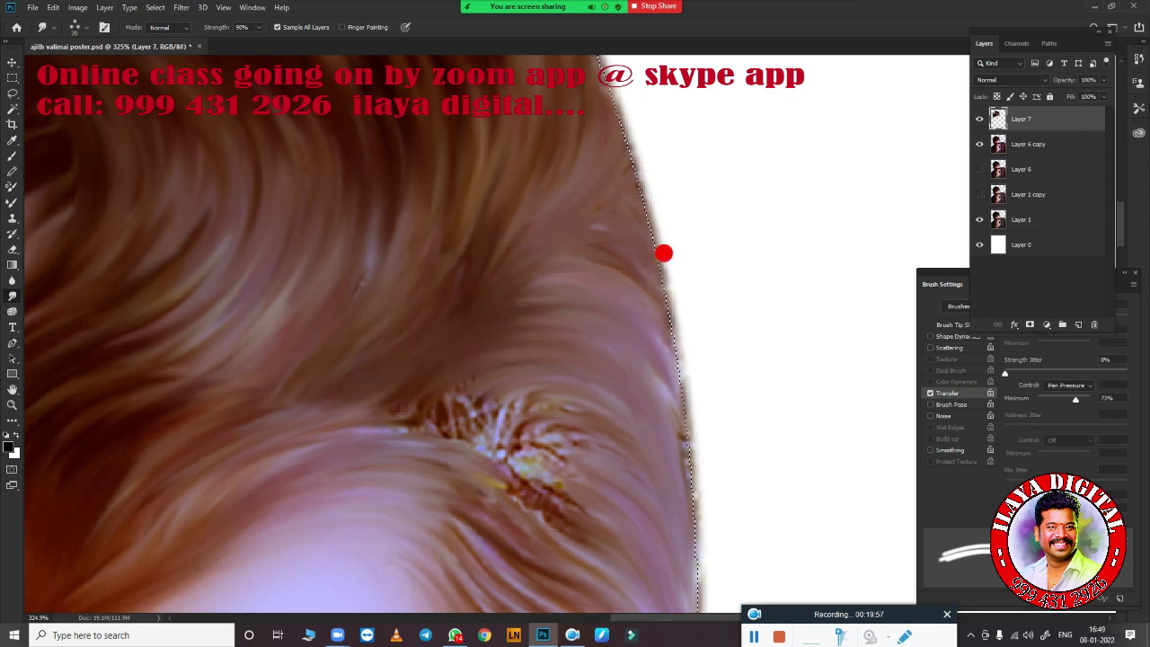
{"action": "scroll", "coordinate": [517, 261], "scroll_direction": "down", "scroll_amount": 3}
{"action": "mouse_move", "coordinate": [370, 273]}
{"action": "left_mouse_down"}
{"action": "mouse_move", "coordinate": [368, 257]}
{"action": "mouse_move", "coordinate": [558, 288]}
{"action": "mouse_move", "coordinate": [713, 395]}
{"action": "mouse_move", "coordinate": [603, 377]}
{"action": "mouse_move", "coordinate": [543, 443]}
{"action": "left_mouse_up"}
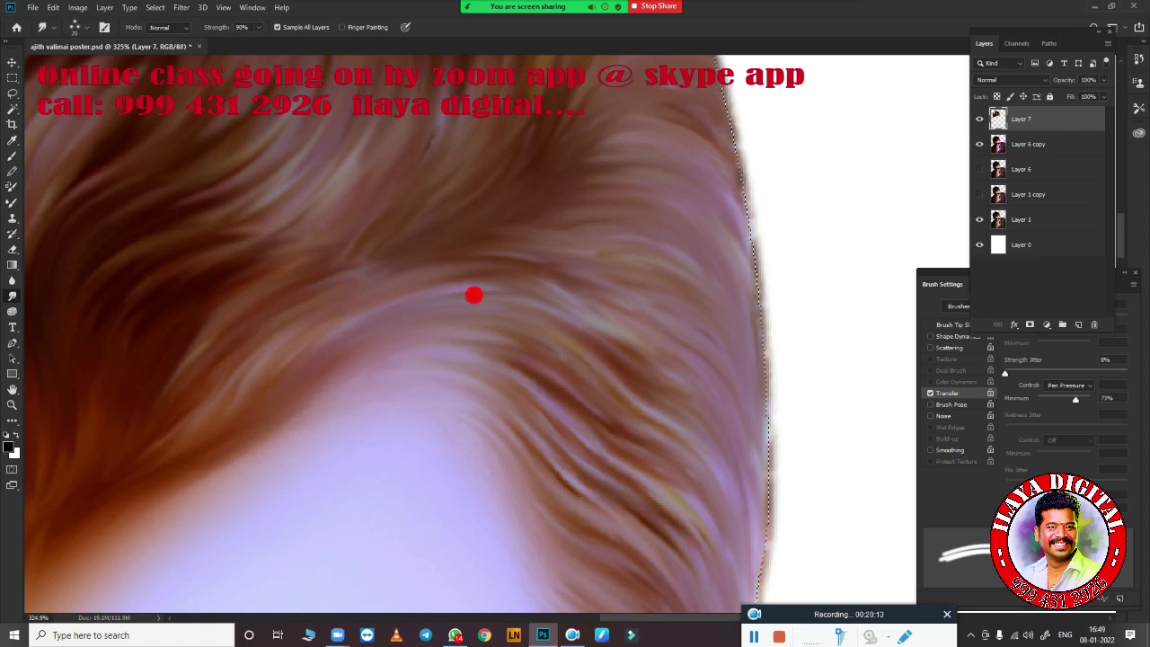
{"action": "scroll", "coordinate": [473, 296], "scroll_direction": "down", "scroll_amount": 5}
{"action": "scroll", "coordinate": [539, 527], "scroll_direction": "up", "scroll_amount": 3}
{"action": "scroll", "coordinate": [560, 404], "scroll_direction": "up", "scroll_amount": 3}
{"action": "key", "text": "b"}
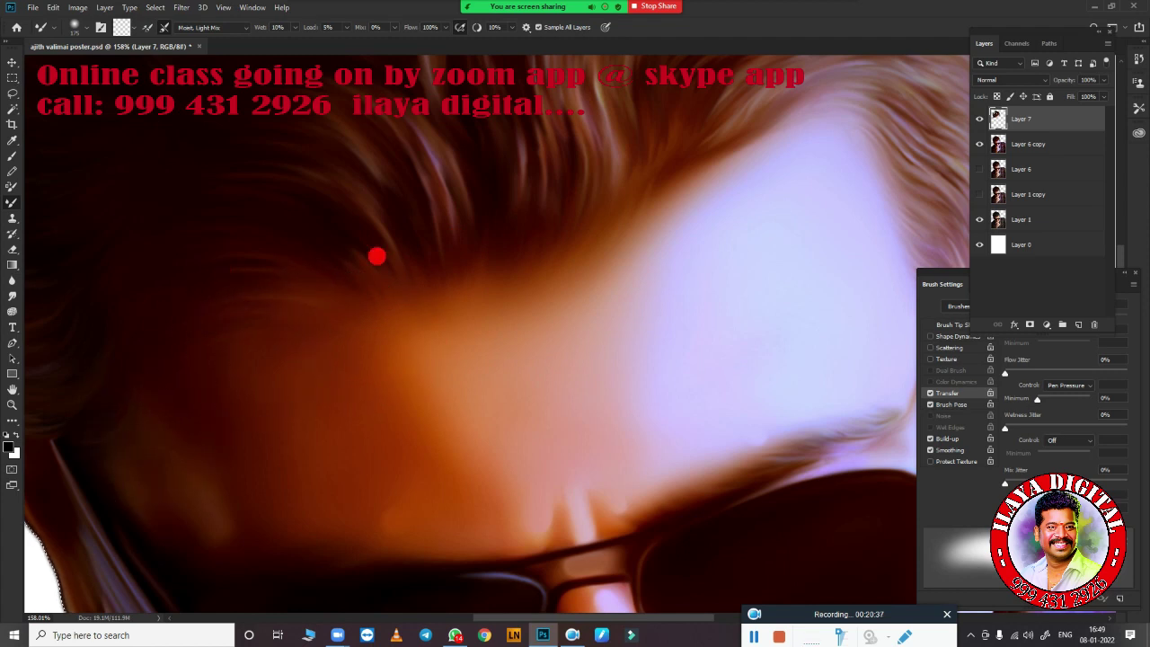
Draw a lasso selection around the shirt beside the hand
{"action": "scroll", "coordinate": [633, 365], "scroll_direction": "down", "scroll_amount": 5}
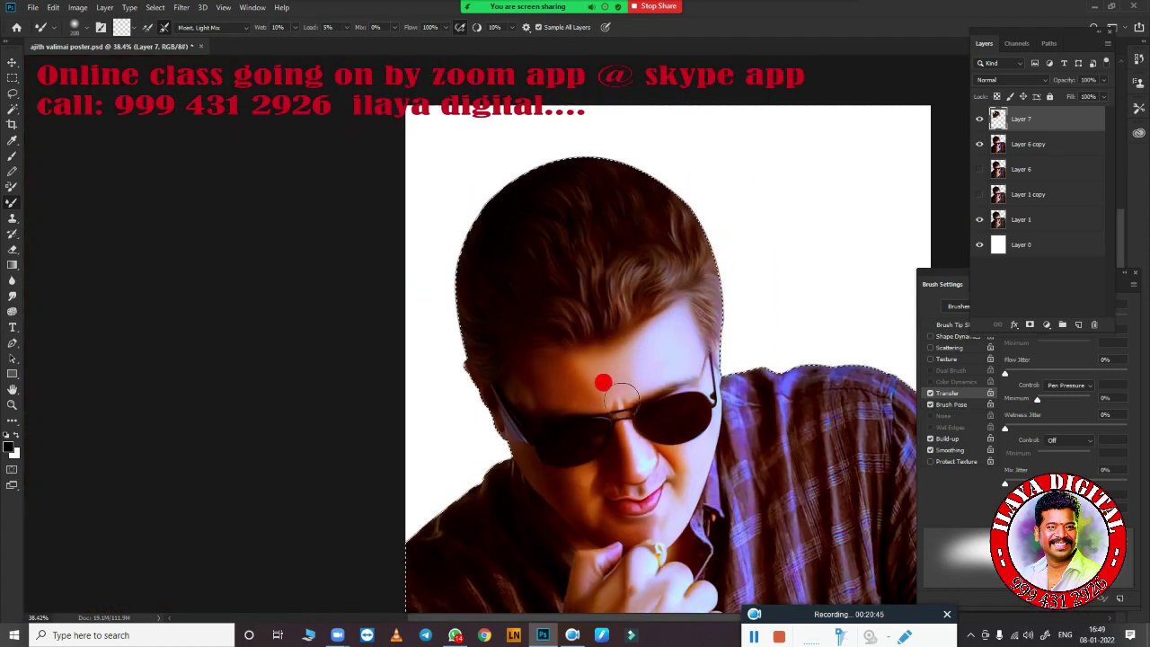
{"action": "left_click_drag", "start_coordinate": [604, 384], "coordinate": [636, 250]}
{"action": "scroll", "coordinate": [615, 401], "scroll_direction": "up", "scroll_amount": 2}
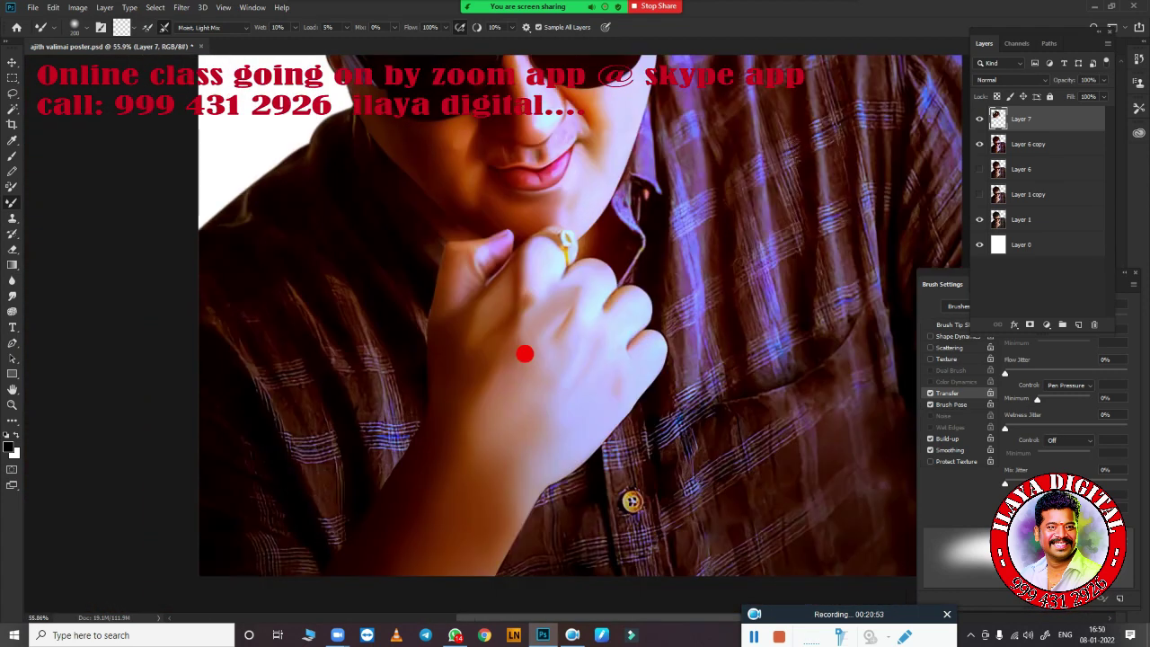
{"action": "key", "text": "l"}
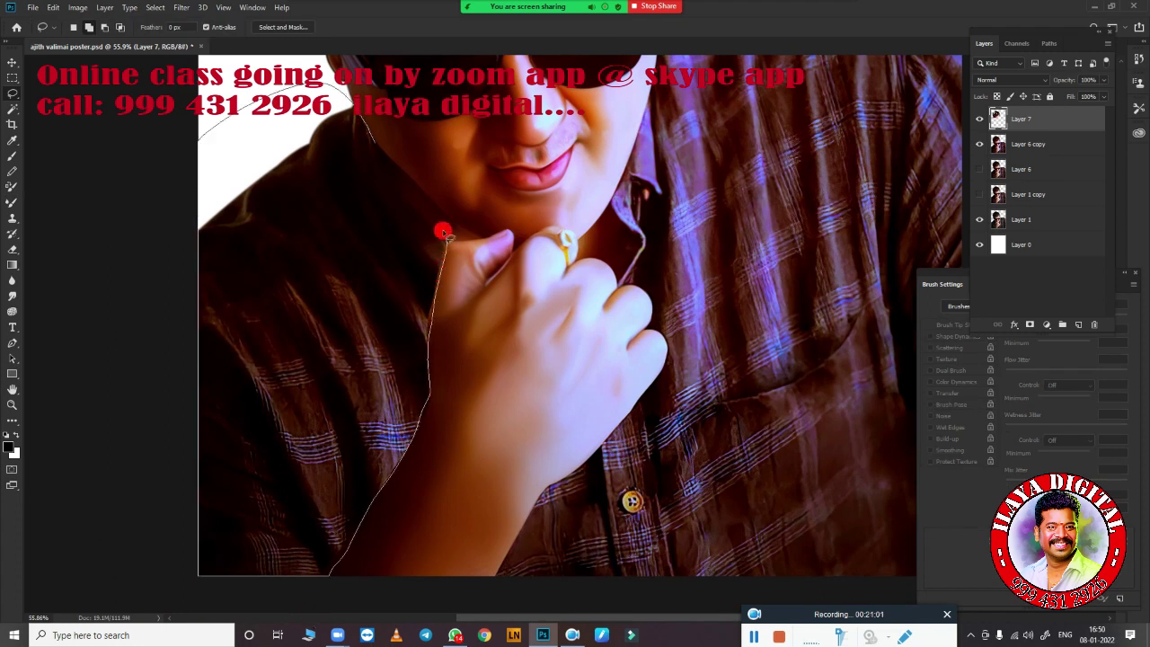
{"action": "left_click_drag", "start_coordinate": [663, 416], "coordinate": [541, 377]}
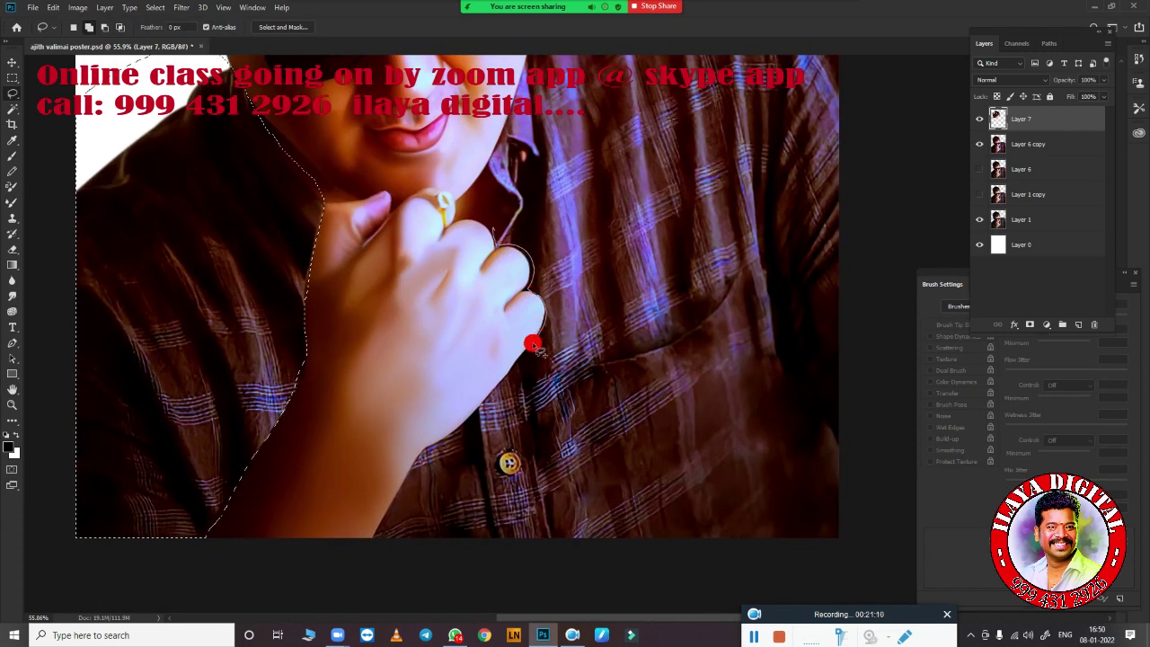
{"action": "left_click_drag", "start_coordinate": [708, 247], "coordinate": [587, 501]}
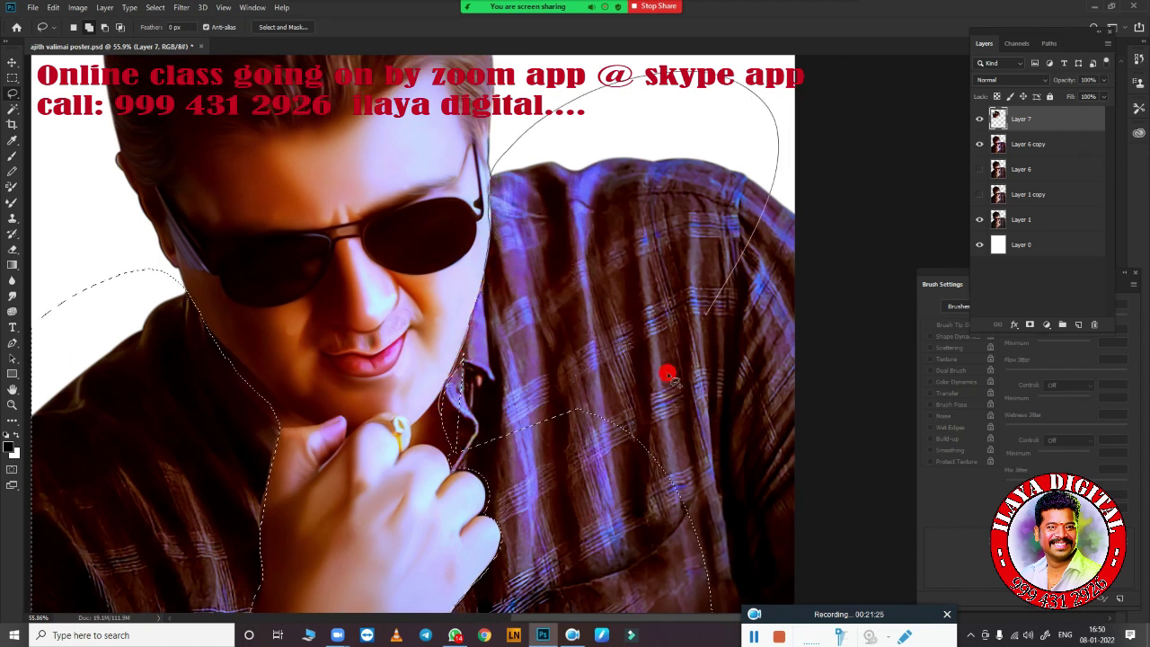
{"action": "scroll", "coordinate": [512, 422], "scroll_direction": "up", "scroll_amount": 1}
{"action": "scroll", "coordinate": [503, 382], "scroll_direction": "down", "scroll_amount": 2}
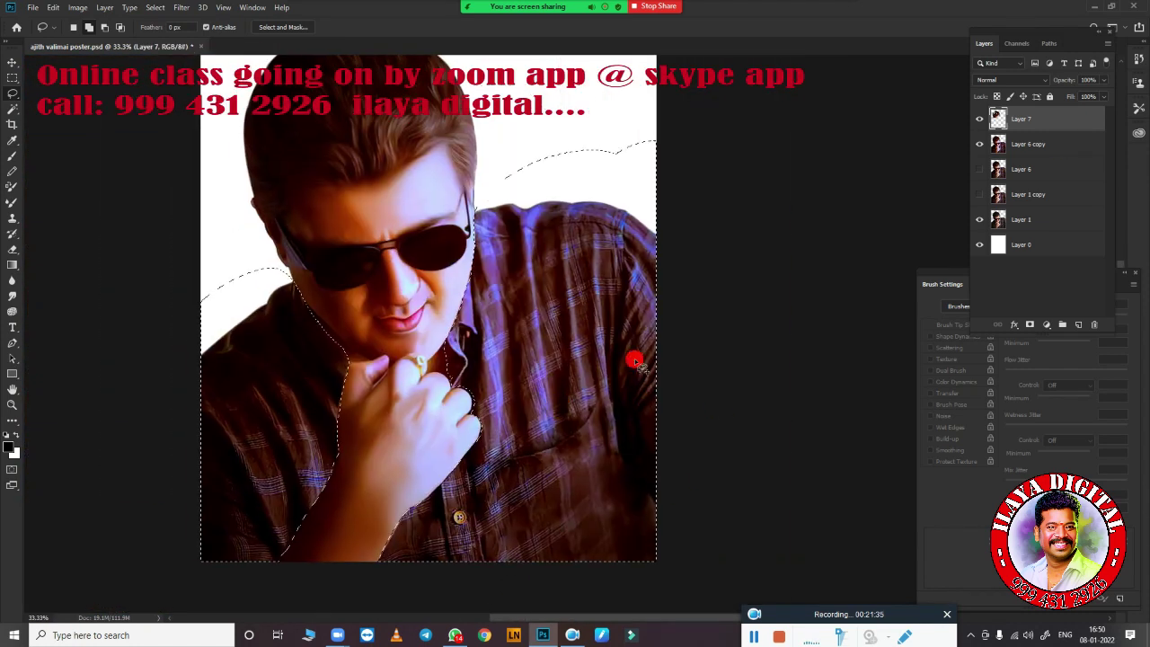
Feather the selection and copy the shirt from Layer 6 copy onto new Layer 8
{"action": "left_click", "coordinate": [1028, 144]}
{"action": "key", "text": "shift+F6"}
{"action": "key", "text": "Return"}
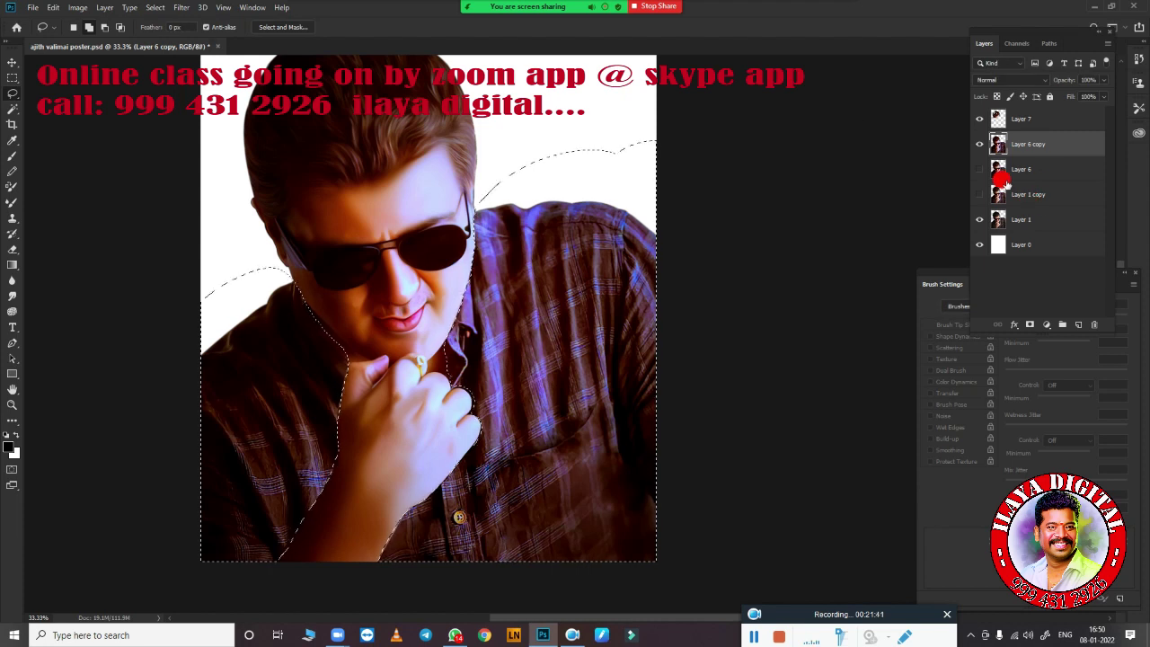
{"action": "key", "text": "ctrl+j"}
{"action": "scroll", "coordinate": [641, 303], "scroll_direction": "up", "scroll_amount": 2}
{"action": "scroll", "coordinate": [673, 326], "scroll_direction": "up", "scroll_amount": 1}
Smooth the shirt with Dust & Scratches at threshold 0 and a reduced radius
{"action": "scroll", "coordinate": [673, 326], "scroll_direction": "down", "scroll_amount": 1}
{"action": "left_click", "coordinate": [181, 7]}
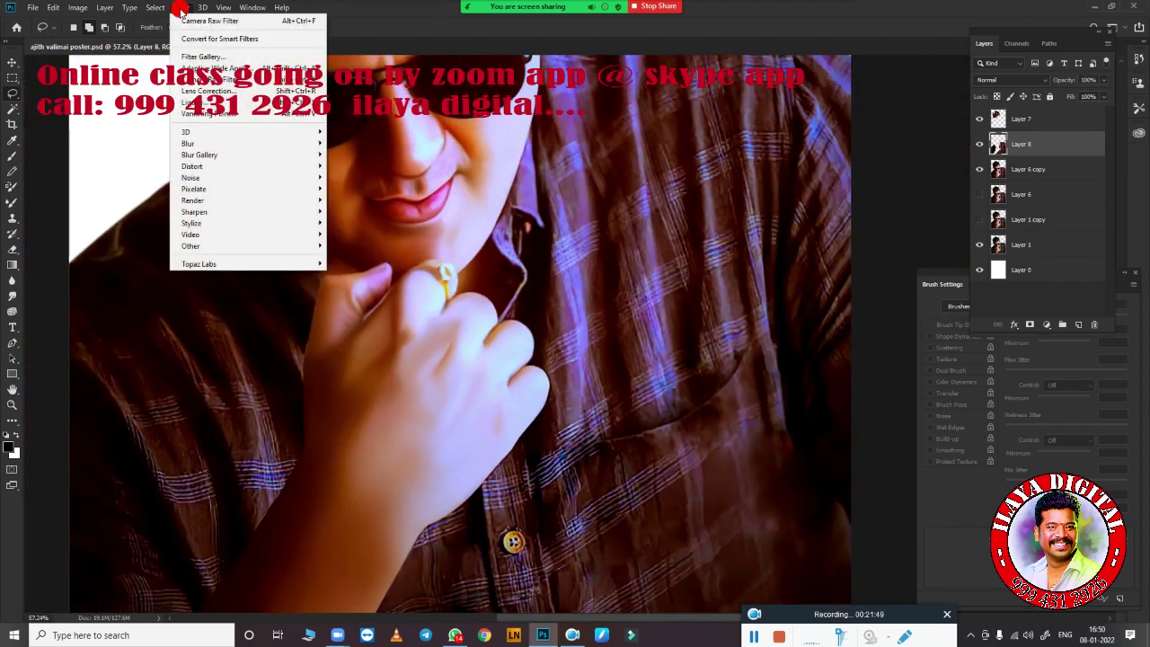
{"action": "mouse_move", "coordinate": [191, 178]}
{"action": "left_click", "coordinate": [358, 199]}
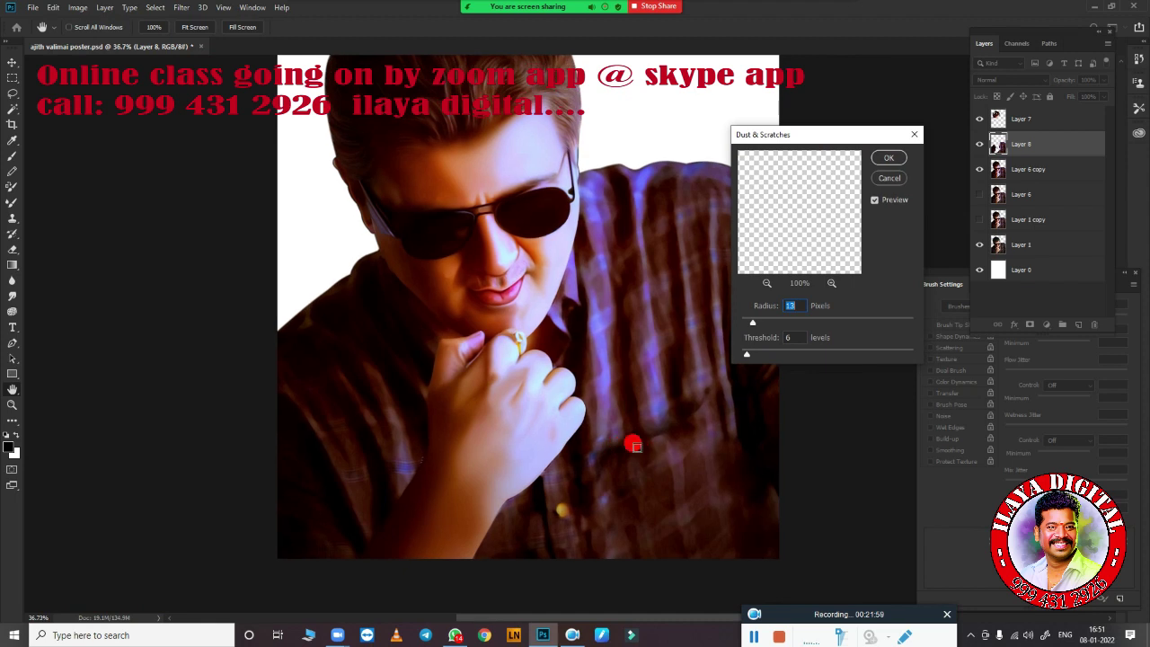
{"action": "left_click_drag", "start_coordinate": [635, 441], "coordinate": [604, 353]}
{"action": "left_click", "coordinate": [875, 200]}
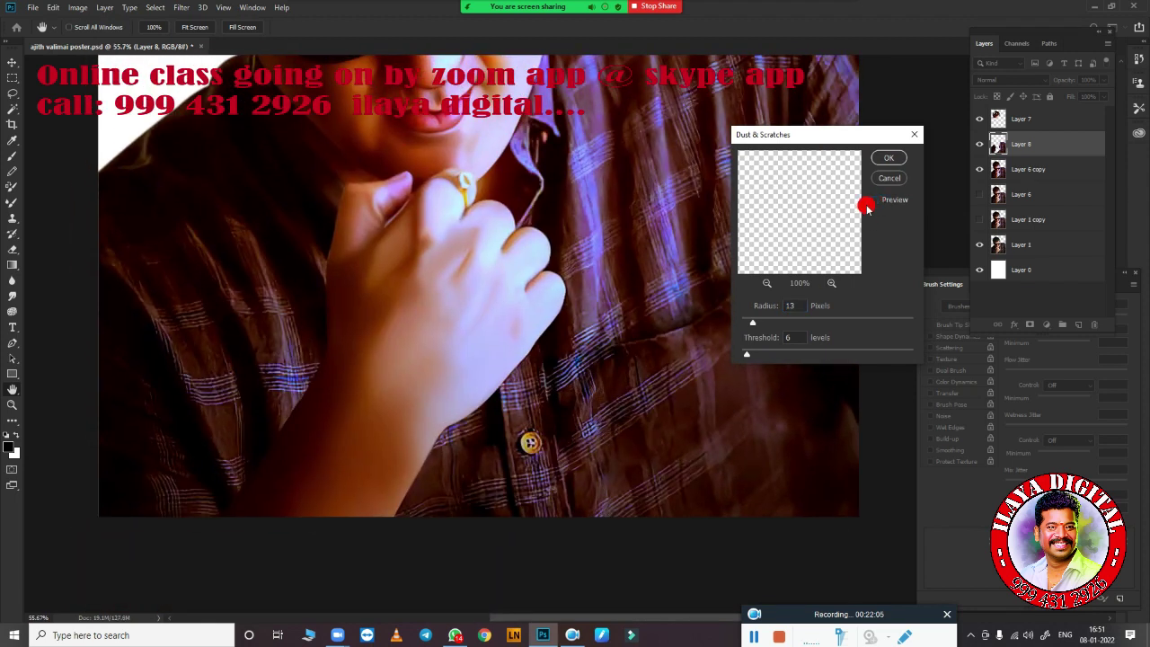
{"action": "left_click", "coordinate": [874, 200]}
{"action": "left_click_drag", "start_coordinate": [746, 354], "coordinate": [742, 354]}
{"action": "mouse_move", "coordinate": [754, 321]}
{"action": "left_mouse_down"}
{"action": "mouse_move", "coordinate": [778, 318]}
{"action": "mouse_move", "coordinate": [752, 325]}
{"action": "left_mouse_up"}
{"action": "scroll", "coordinate": [586, 429], "scroll_direction": "down", "scroll_amount": 2}
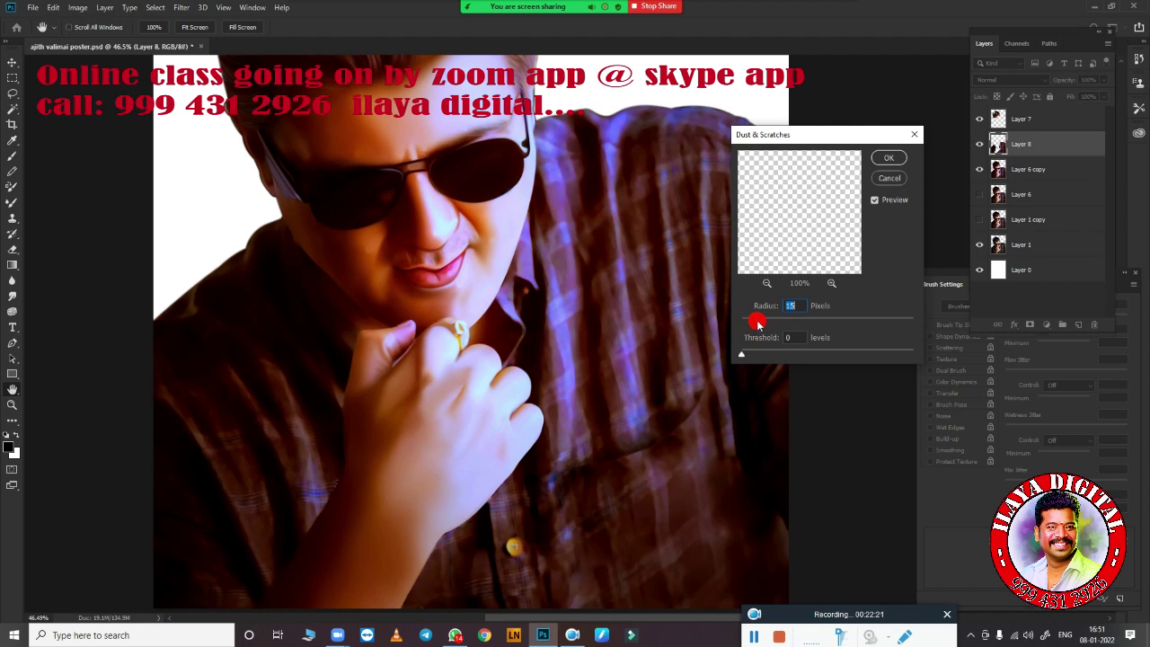
{"action": "key", "text": "Return"}
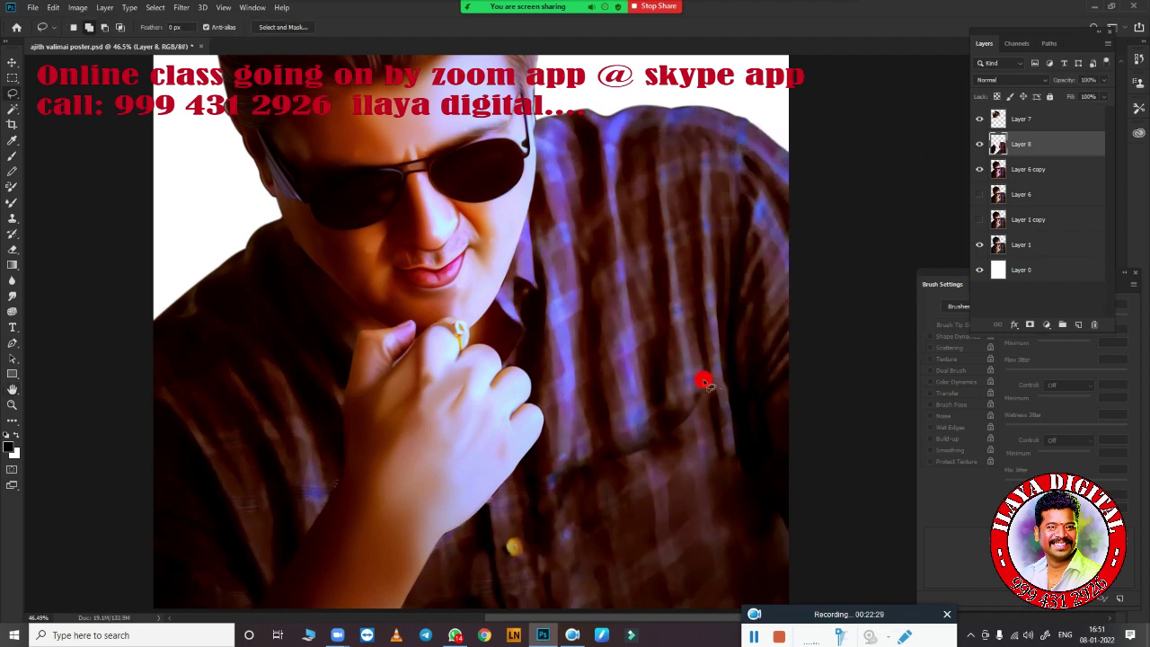
{"action": "scroll", "coordinate": [692, 372], "scroll_direction": "down", "scroll_amount": 3}
Shift the shirt colours toward blue and maroon with Hue/Saturation, hue about +14
{"action": "key", "text": "ctrl+u"}
{"action": "left_click_drag", "start_coordinate": [868, 83], "coordinate": [840, 309]}
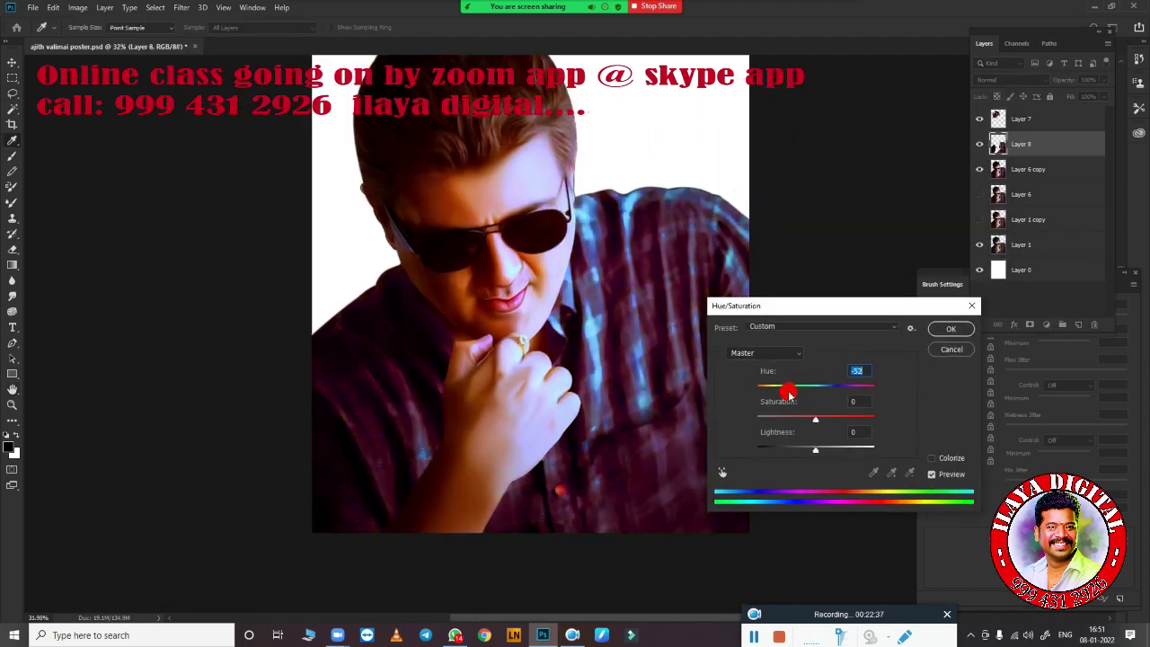
{"action": "mouse_move", "coordinate": [815, 385]}
{"action": "left_mouse_down"}
{"action": "mouse_move", "coordinate": [764, 396]}
{"action": "mouse_move", "coordinate": [849, 389]}
{"action": "mouse_move", "coordinate": [767, 387]}
{"action": "mouse_move", "coordinate": [848, 388]}
{"action": "mouse_move", "coordinate": [815, 388]}
{"action": "left_mouse_up"}
{"action": "left_click_drag", "start_coordinate": [827, 307], "coordinate": [815, 83]}
{"action": "mouse_move", "coordinate": [805, 194]}
{"action": "left_mouse_down"}
{"action": "mouse_move", "coordinate": [753, 191]}
{"action": "mouse_move", "coordinate": [827, 190]}
{"action": "mouse_move", "coordinate": [807, 192]}
{"action": "mouse_move", "coordinate": [795, 167]}
{"action": "mouse_move", "coordinate": [808, 170]}
{"action": "left_mouse_up"}
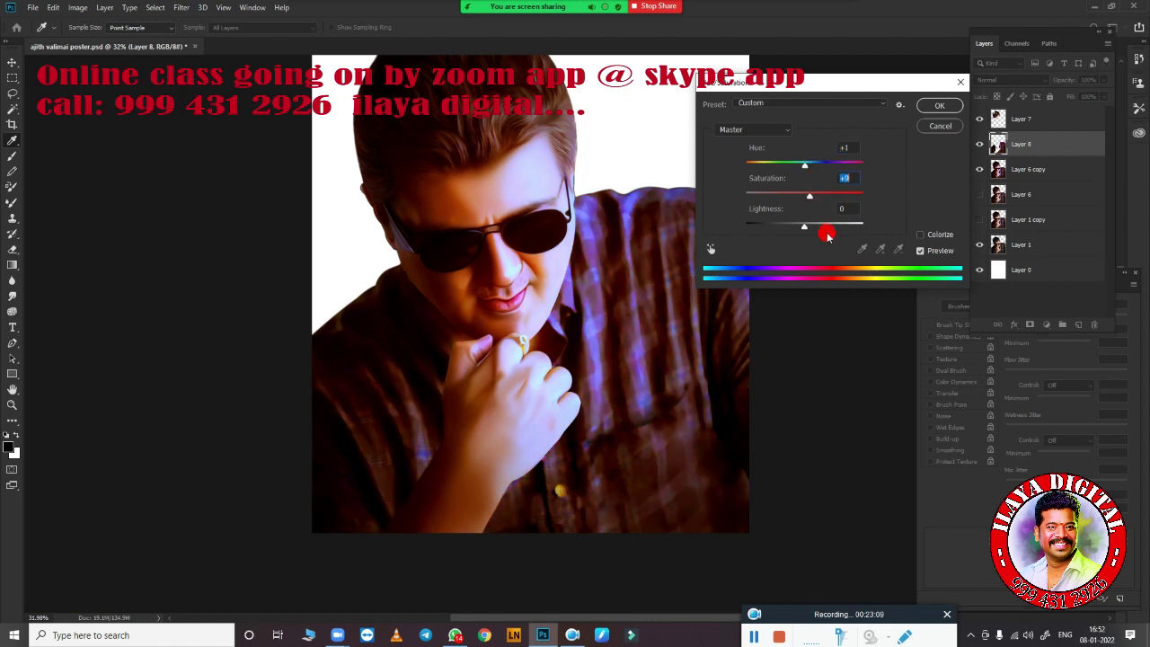
{"action": "left_click", "coordinate": [939, 105]}
Reduce blue with a Blue-channel Curves adjustment and merge the shirt layer down
{"action": "key", "text": "ctrl+m"}
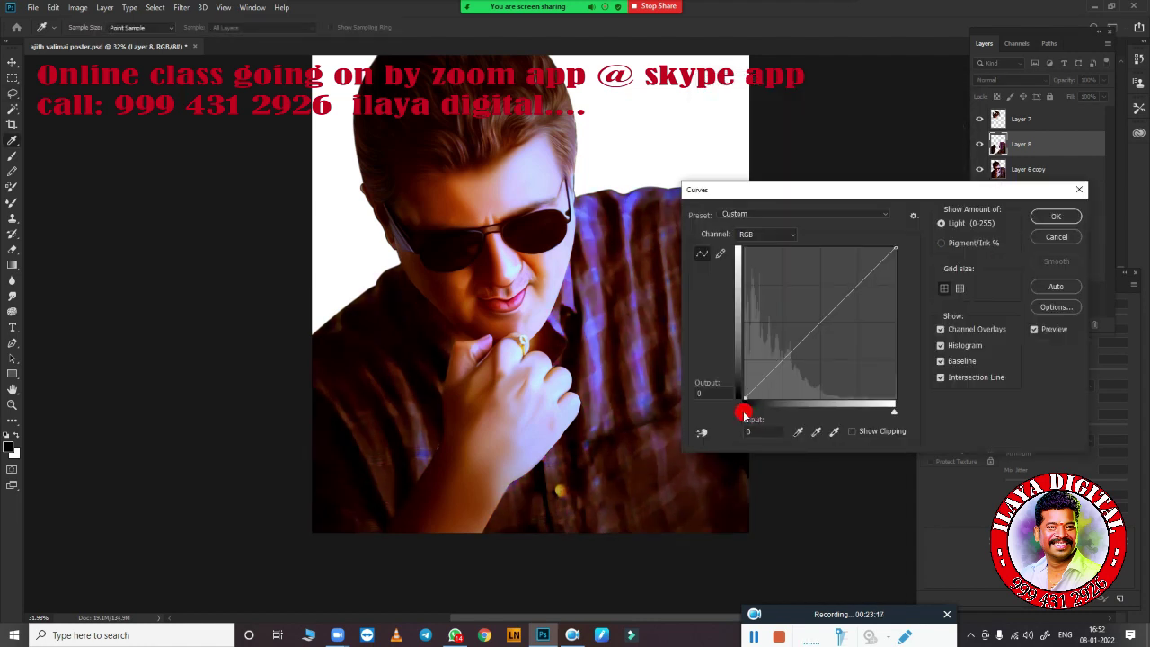
{"action": "left_click", "coordinate": [745, 269]}
{"action": "left_click_drag", "start_coordinate": [745, 410], "coordinate": [762, 410]}
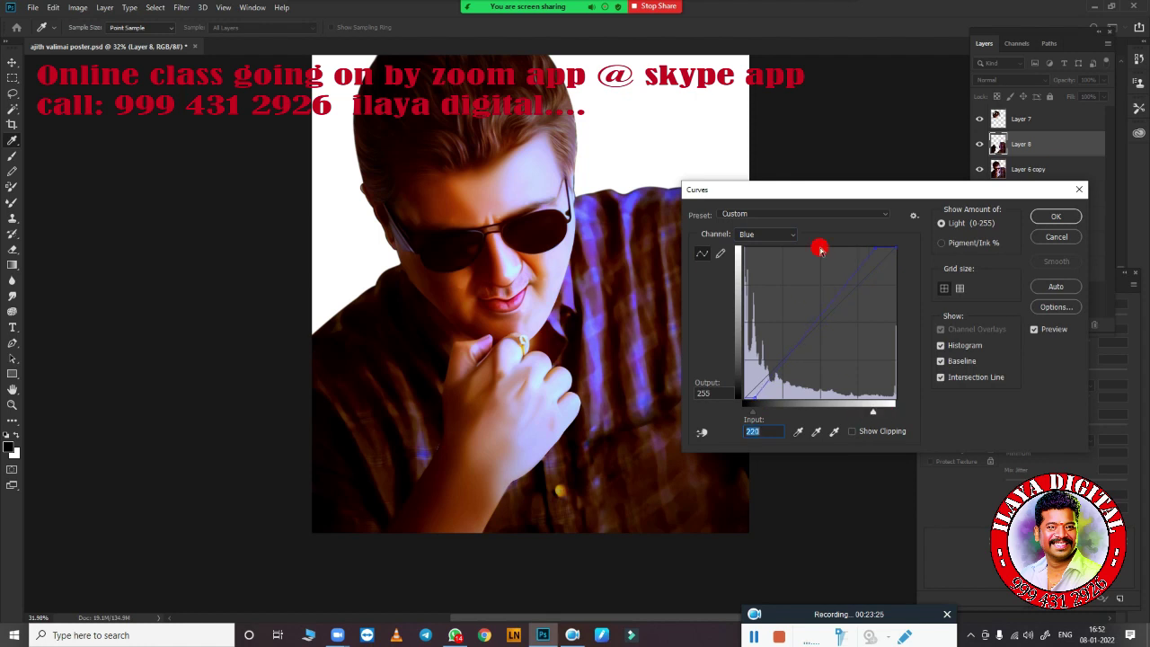
{"action": "key", "text": "Return"}
{"action": "key", "text": "ctrl+e"}
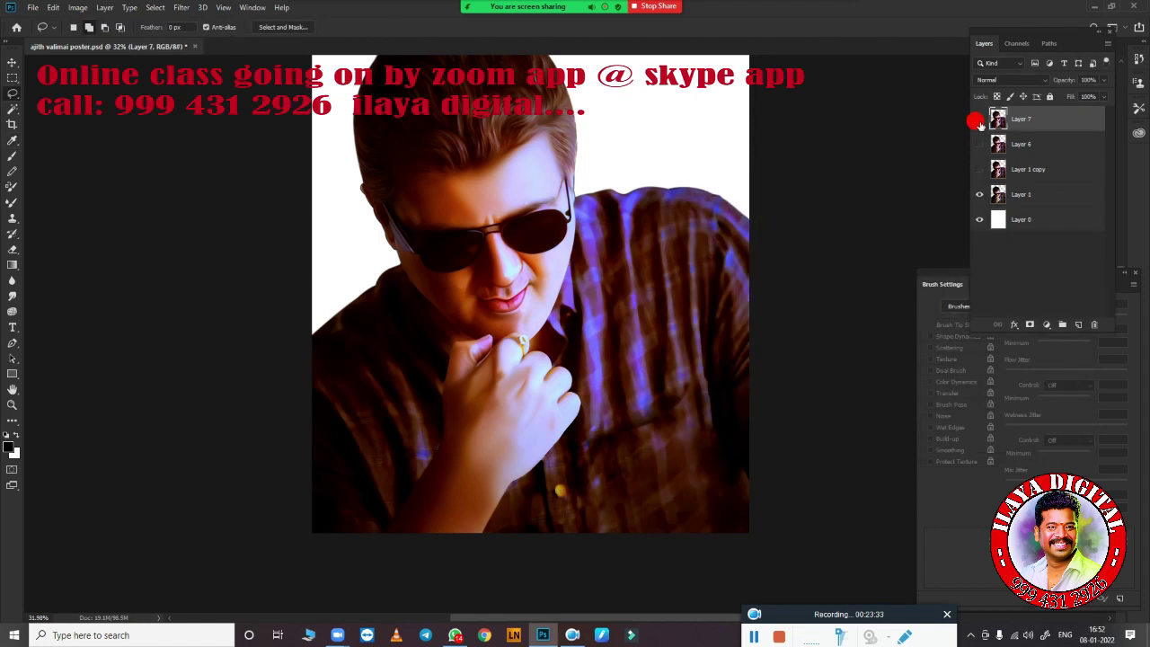
Add a new empty layer on top for the highlights
{"action": "left_click", "coordinate": [980, 120]}
{"action": "scroll", "coordinate": [582, 290], "scroll_direction": "up", "scroll_amount": 3}
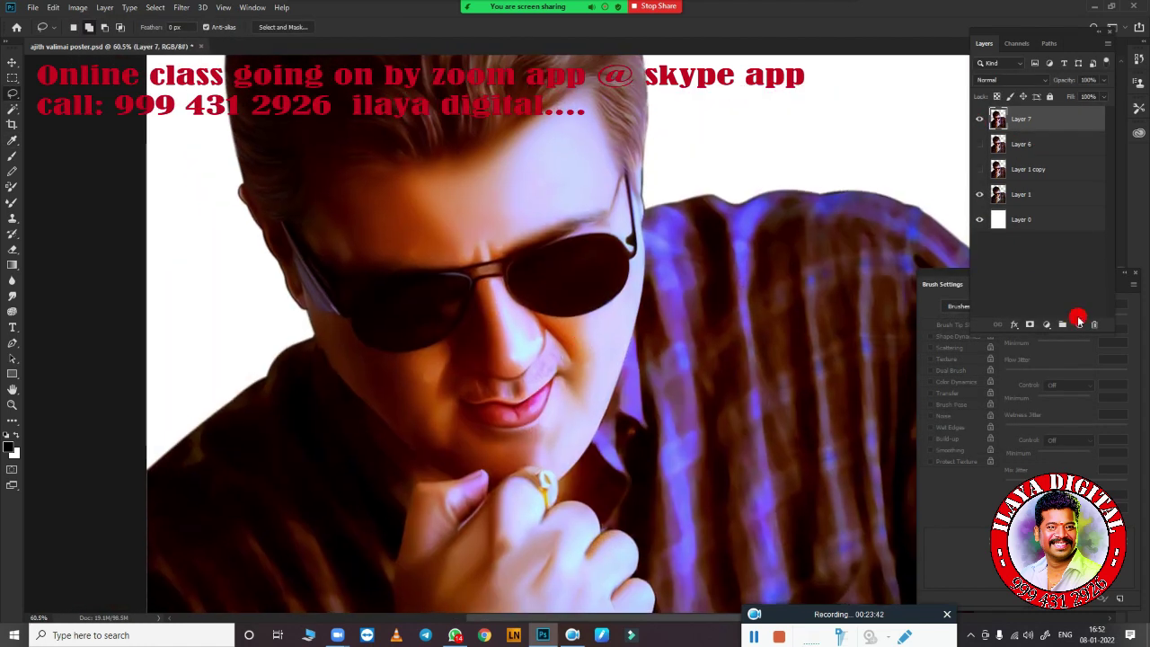
{"action": "left_click", "coordinate": [1078, 325]}
{"action": "scroll", "coordinate": [555, 360], "scroll_direction": "up", "scroll_amount": 2}
Set up a round 21 px Brush with 70% hardness and 30% flow
{"action": "key", "text": "b"}
{"action": "right_click", "coordinate": [521, 229]}
{"action": "key", "text": "shift+b"}
{"action": "right_click", "coordinate": [572, 230]}
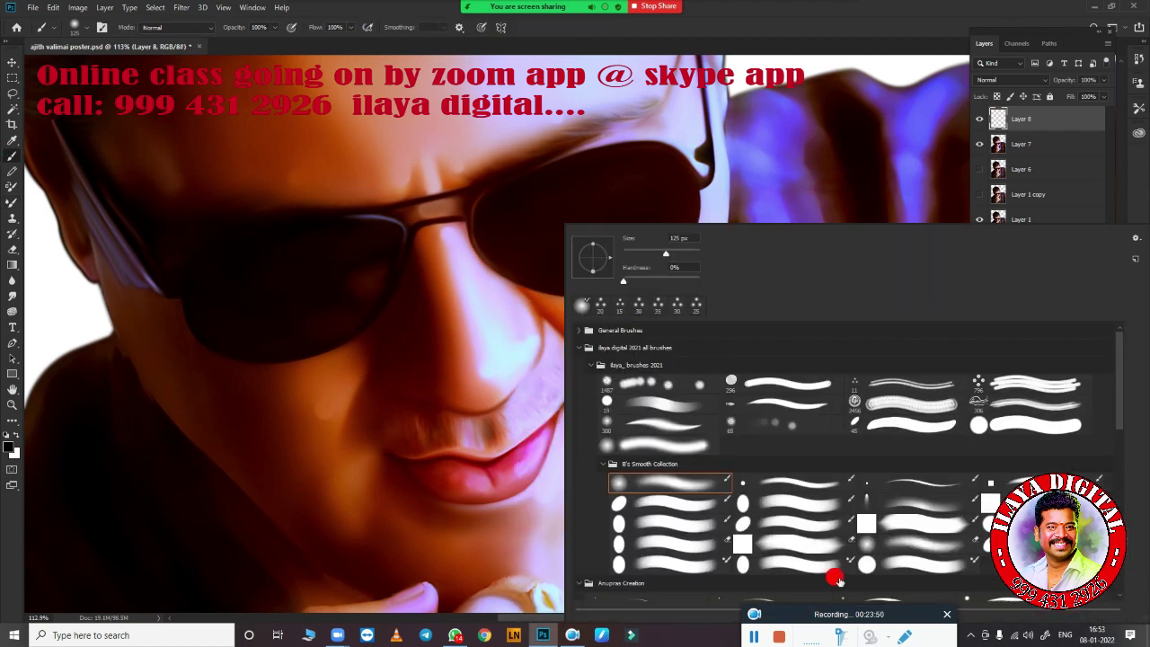
{"action": "key", "text": "F5"}
{"action": "left_click", "coordinate": [723, 224]}
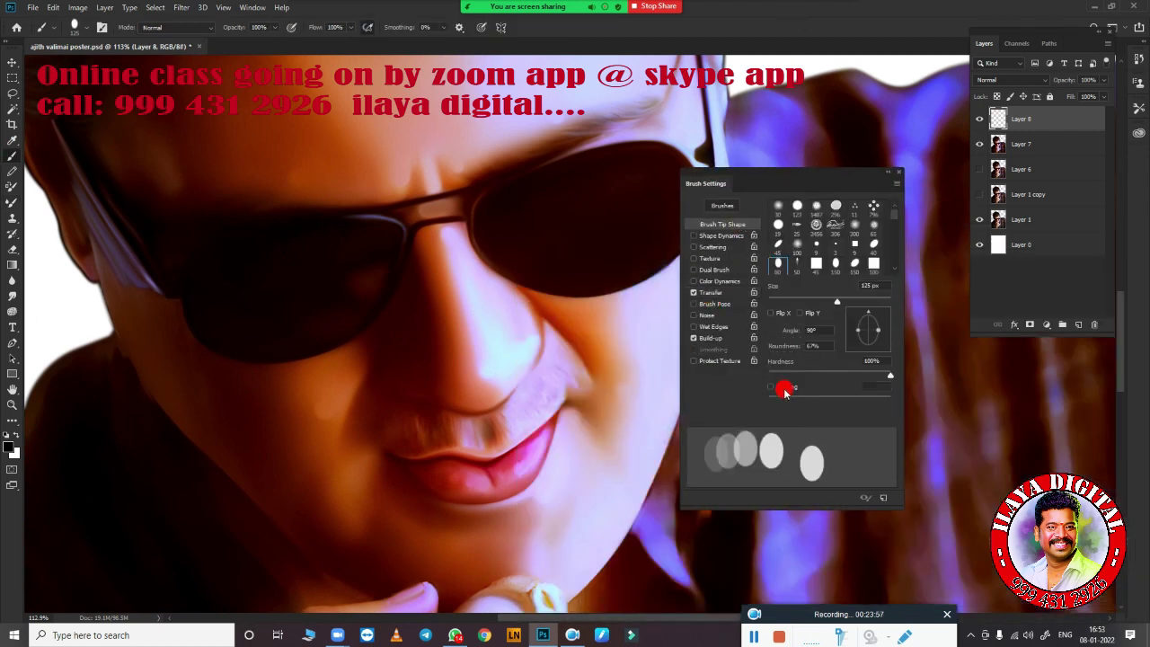
{"action": "left_click_drag", "start_coordinate": [890, 374], "coordinate": [854, 375]}
{"action": "left_click_drag", "start_coordinate": [878, 330], "coordinate": [917, 321]}
{"action": "left_click_drag", "start_coordinate": [837, 301], "coordinate": [780, 301]}
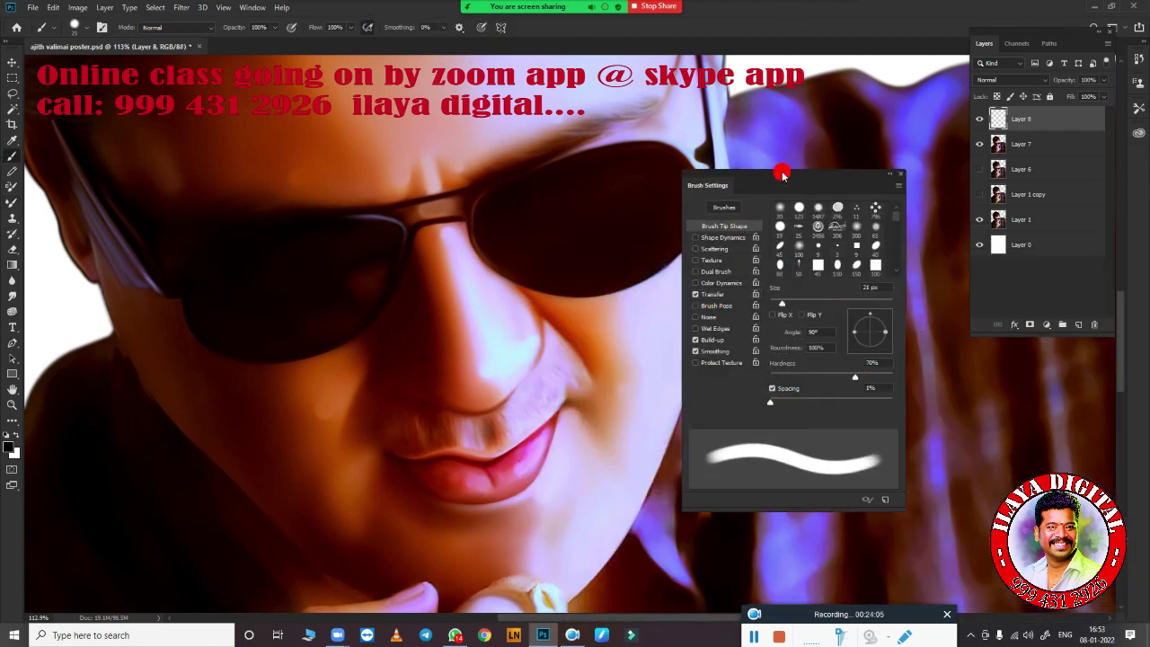
{"action": "left_click_drag", "start_coordinate": [781, 175], "coordinate": [1008, 273]}
{"action": "scroll", "coordinate": [513, 380], "scroll_direction": "up", "scroll_amount": 2}
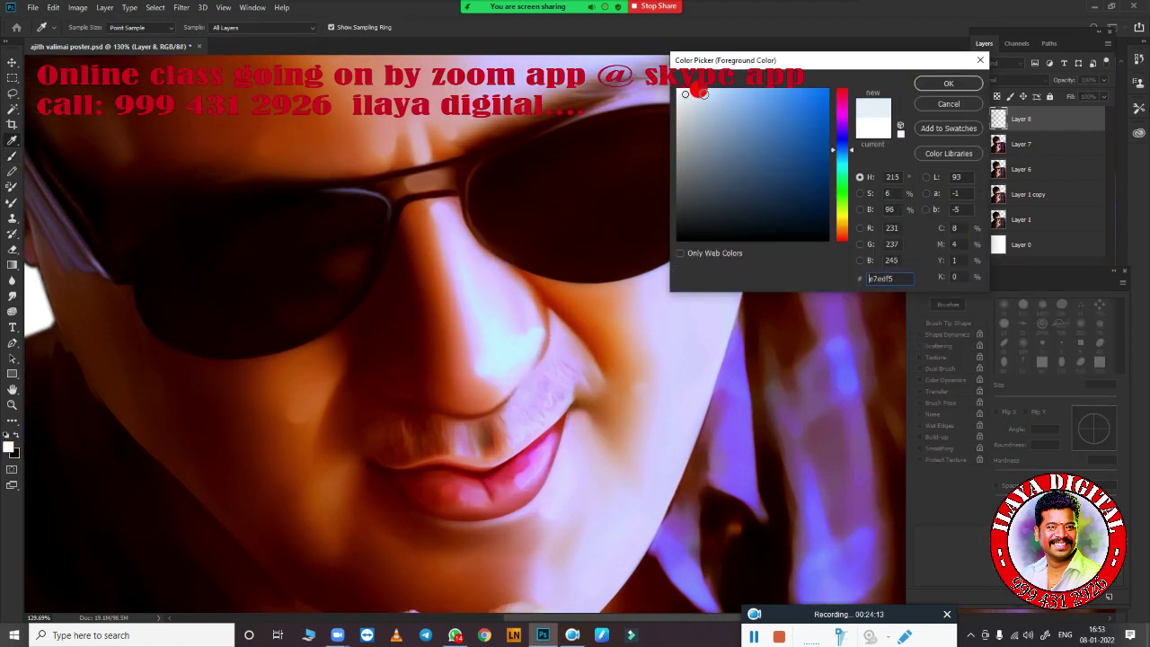
{"action": "scroll", "coordinate": [477, 330], "scroll_direction": "up", "scroll_amount": 4}
{"action": "left_click_drag", "start_coordinate": [350, 27], "coordinate": [313, 43]}
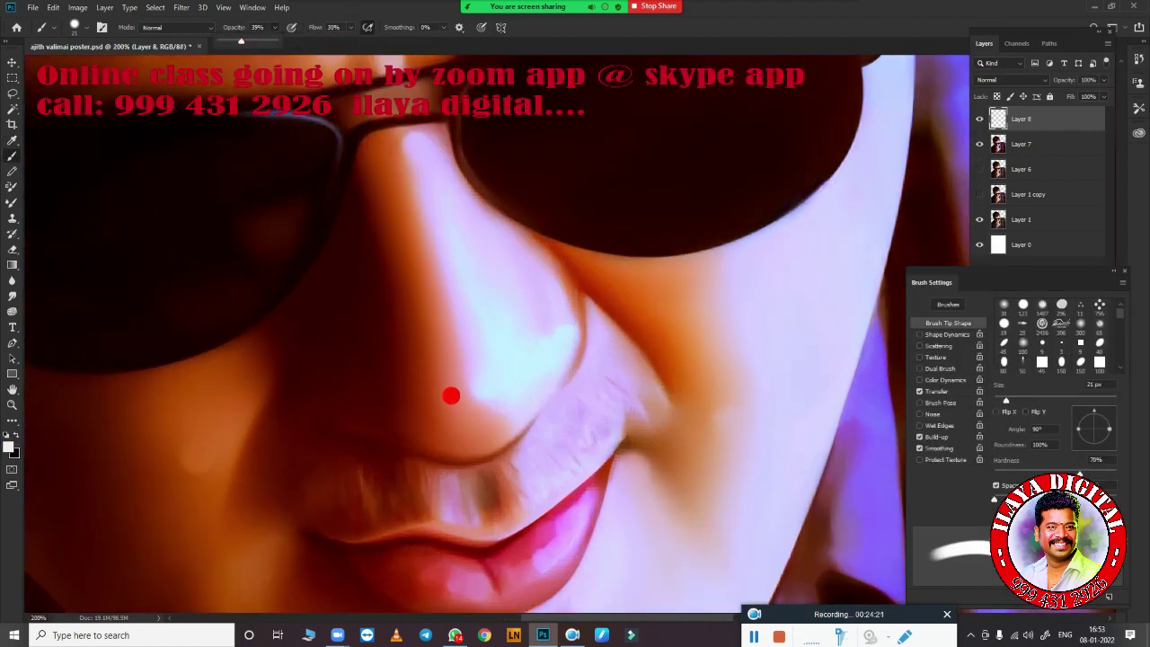
Enlarge the brush to 40 px and dab a soft light highlight on the cheek
{"action": "key", "text": "r"}
{"action": "left_click_drag", "start_coordinate": [601, 390], "coordinate": [727, 329]}
{"action": "scroll", "coordinate": [811, 407], "scroll_direction": "up", "scroll_amount": 5}
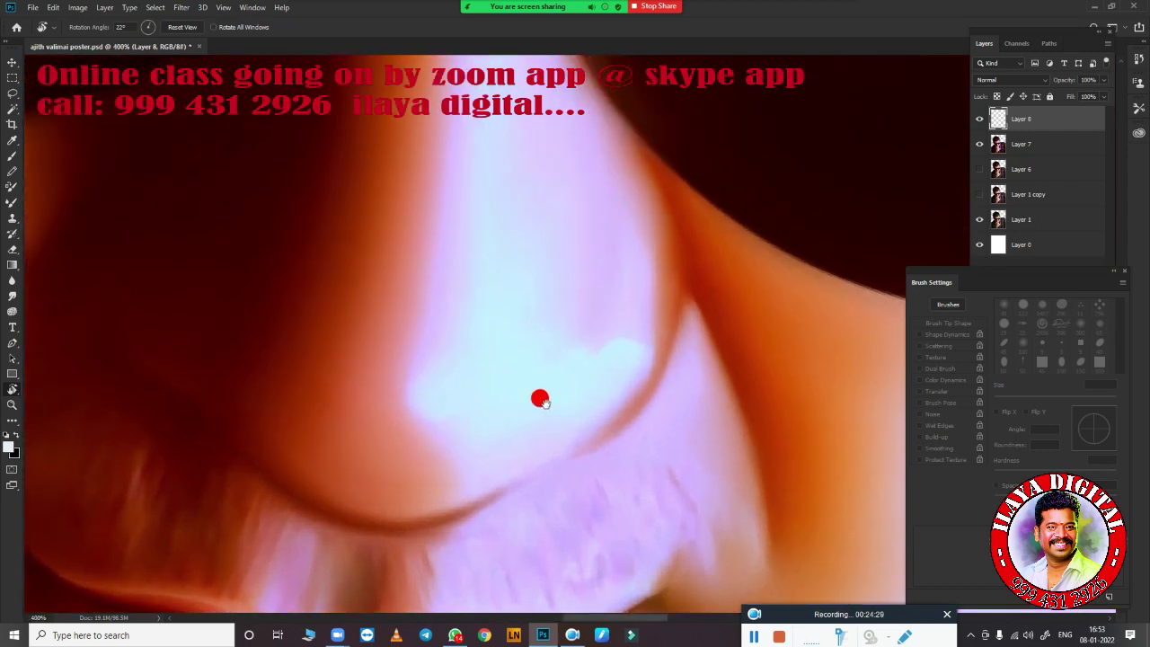
{"action": "key", "text": "Escape"}
{"action": "scroll", "coordinate": [540, 399], "scroll_direction": "down", "scroll_amount": 3}
{"action": "key", "text": "b"}
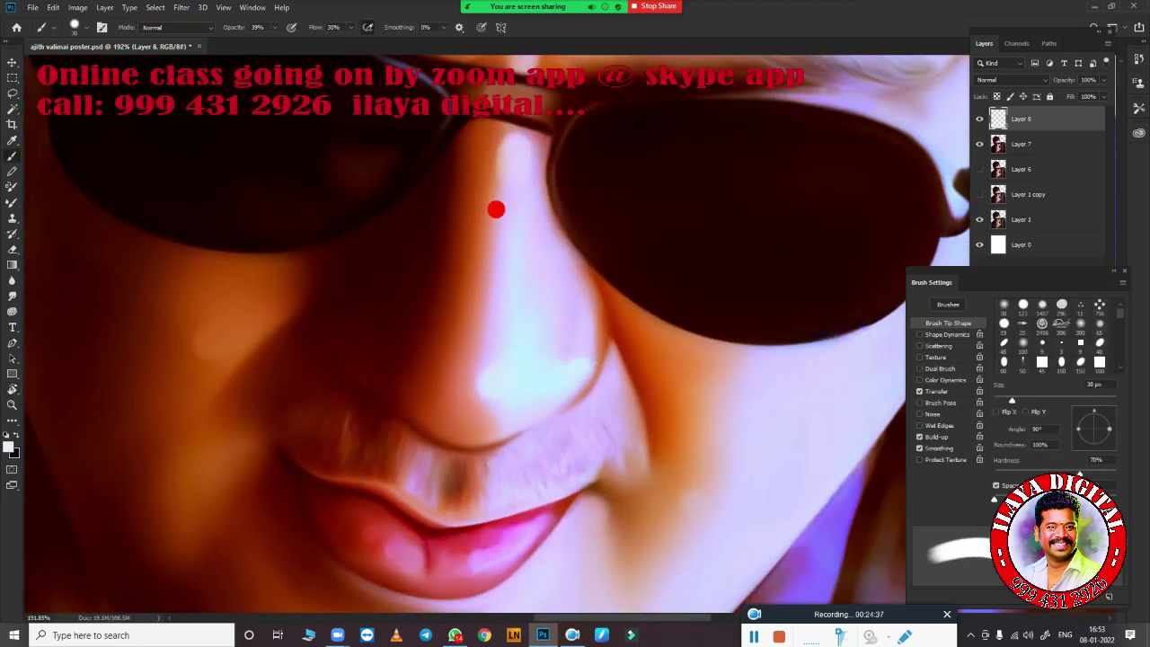
{"action": "key", "text": "bracketright"}
{"action": "key", "text": "bracketright"}
{"action": "left_click", "coordinate": [216, 337]}
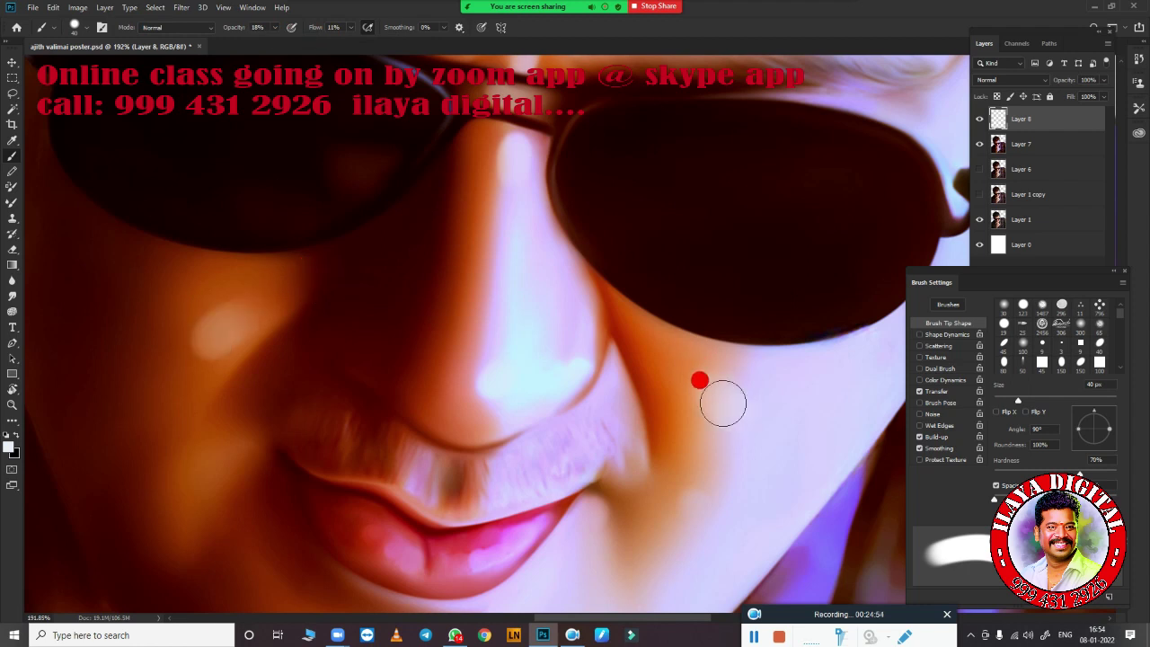
{"action": "scroll", "coordinate": [654, 455], "scroll_direction": "down", "scroll_amount": 5}
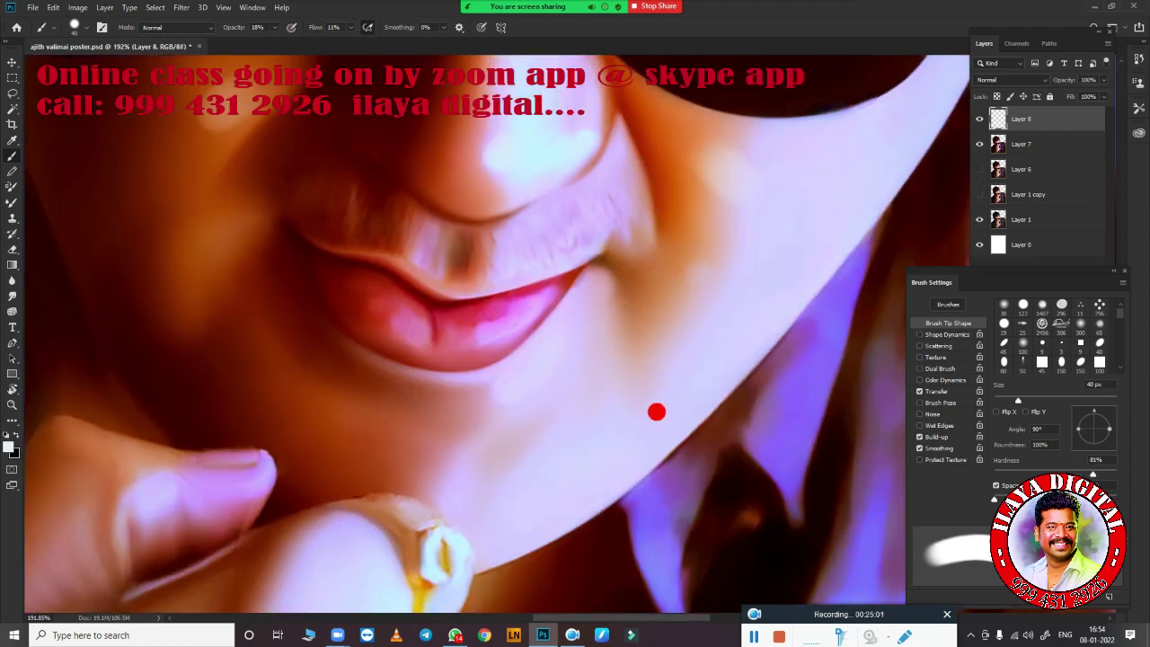
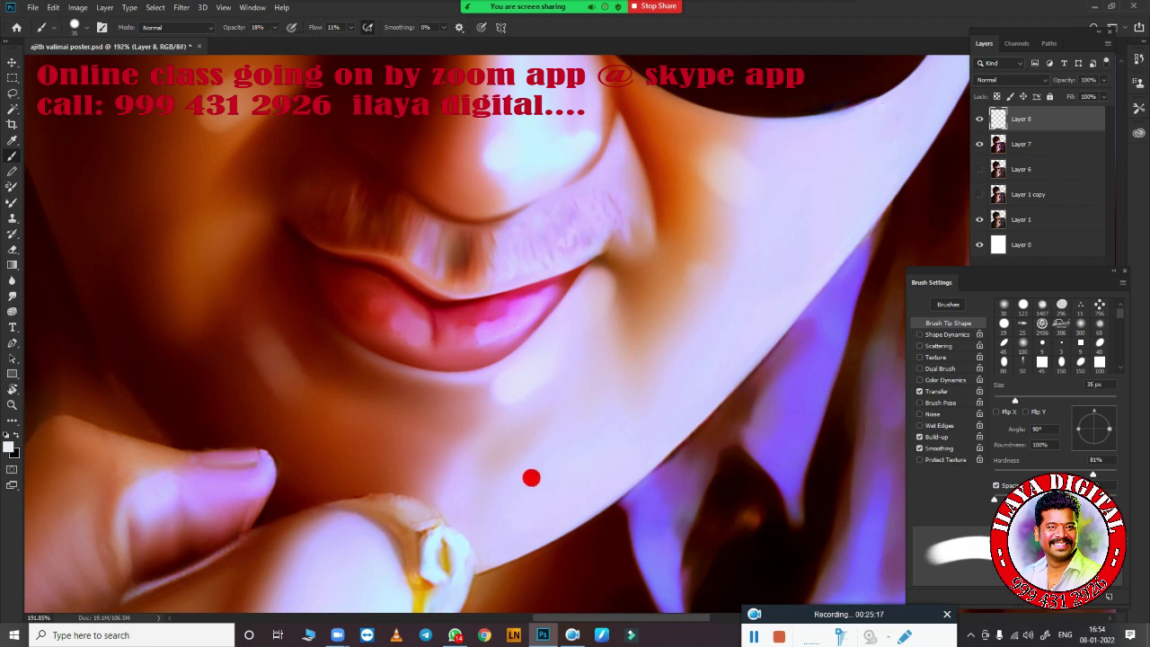
Set the brush's foreground colour to peach, then change it to yellow
{"action": "scroll", "coordinate": [419, 462], "scroll_direction": "down", "scroll_amount": 3}
{"action": "scroll", "coordinate": [442, 488], "scroll_direction": "up", "scroll_amount": 2}
{"action": "key", "text": "e"}
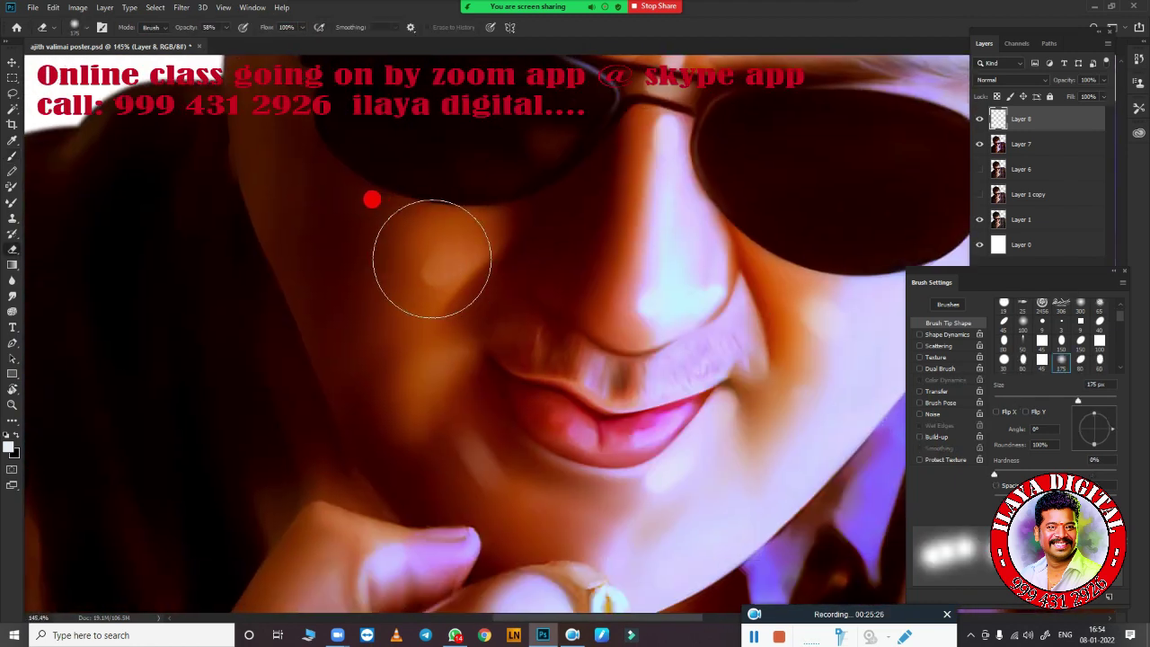
{"action": "key", "text": "b"}
{"action": "left_click", "coordinate": [8, 446]}
{"action": "left_click", "coordinate": [431, 257]}
{"action": "key", "text": "Return"}
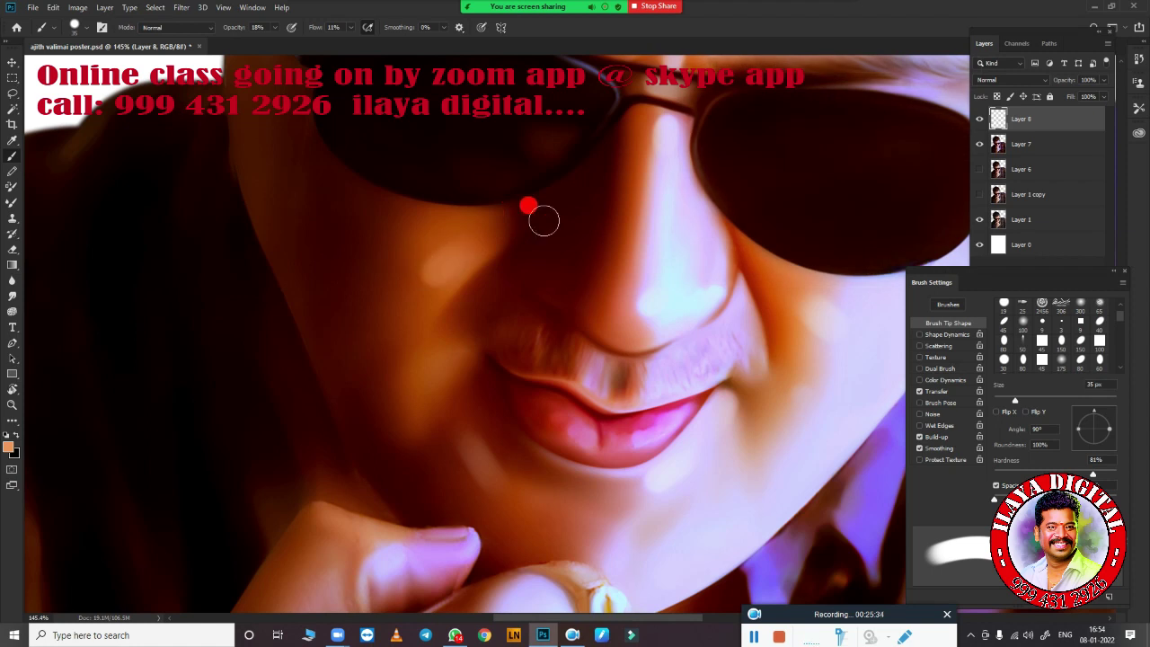
{"action": "left_click", "coordinate": [8, 447]}
{"action": "left_click", "coordinate": [822, 91]}
{"action": "key", "text": "Return"}
Resize the brush and work soft tints over the neck and hair on Layer 8
{"action": "scroll", "coordinate": [410, 354], "scroll_direction": "down", "scroll_amount": 1}
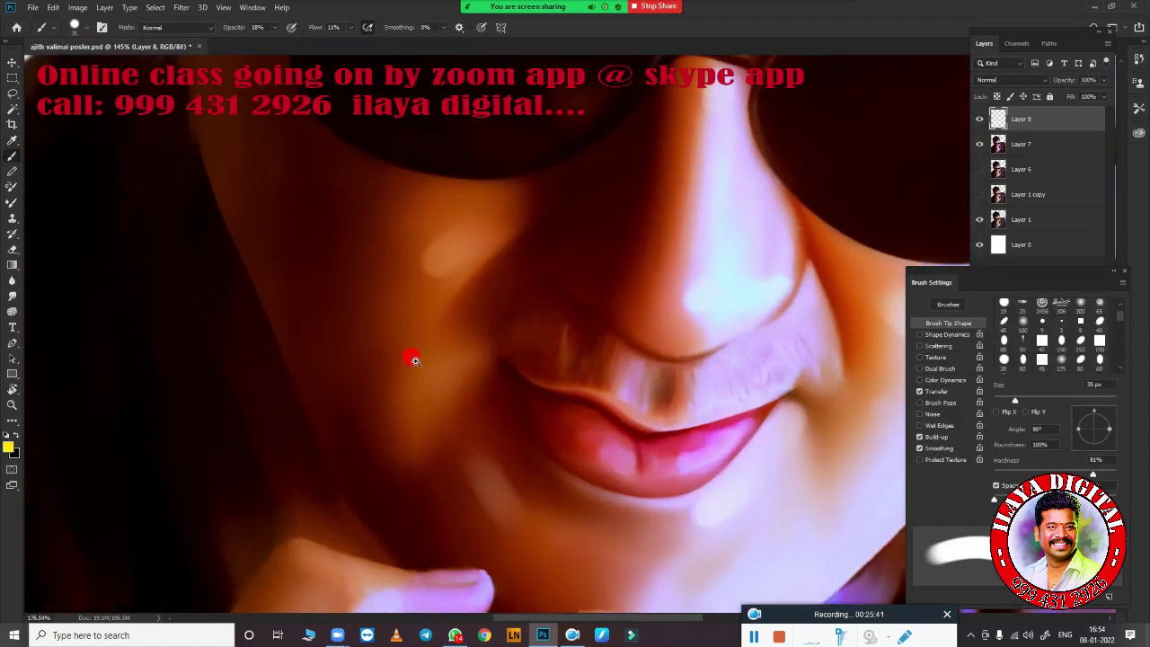
{"action": "scroll", "coordinate": [363, 495], "scroll_direction": "up", "scroll_amount": 3}
{"action": "key", "text": "bracketleft"}
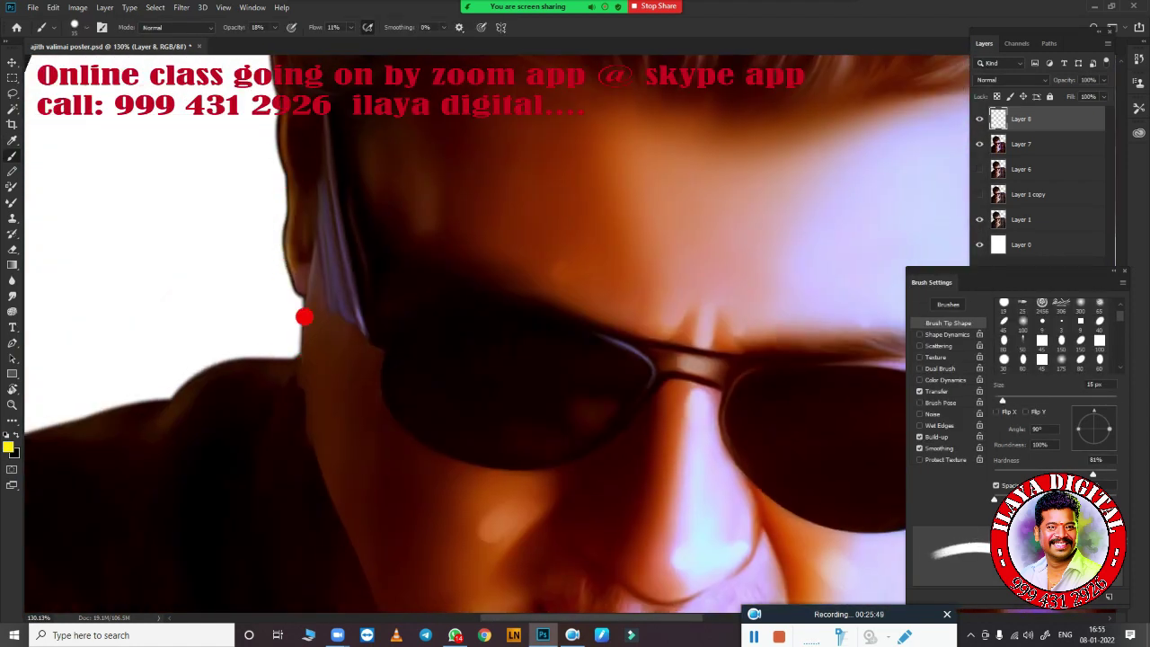
{"action": "scroll", "coordinate": [306, 360], "scroll_direction": "down", "scroll_amount": 3}
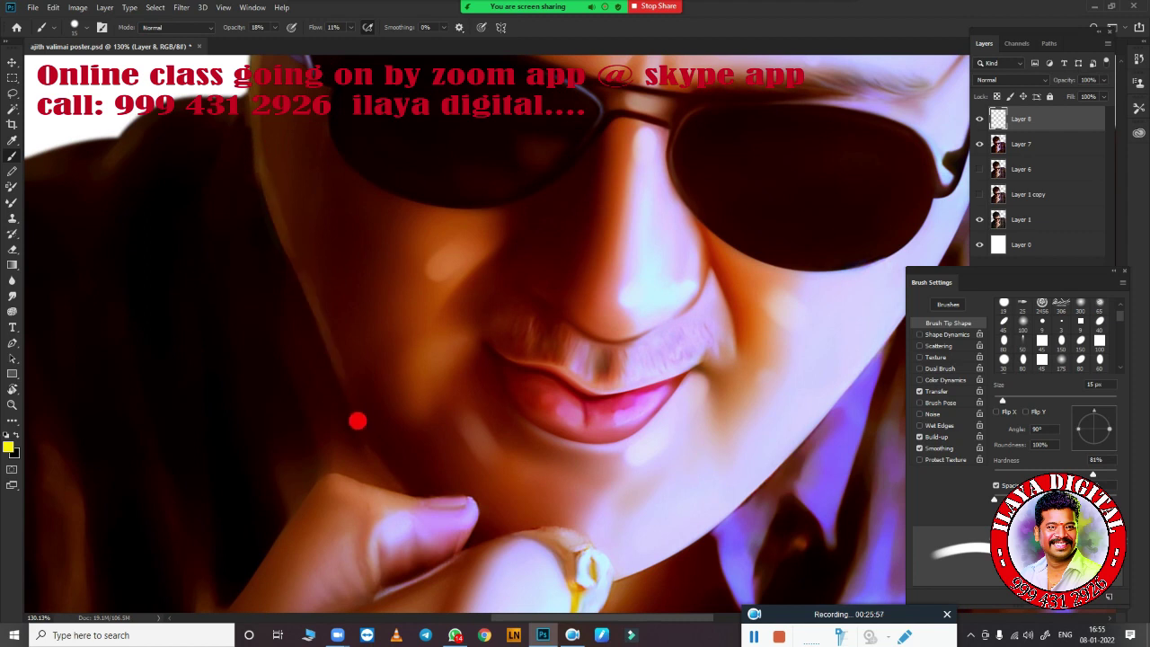
{"action": "scroll", "coordinate": [454, 506], "scroll_direction": "down", "scroll_amount": 3}
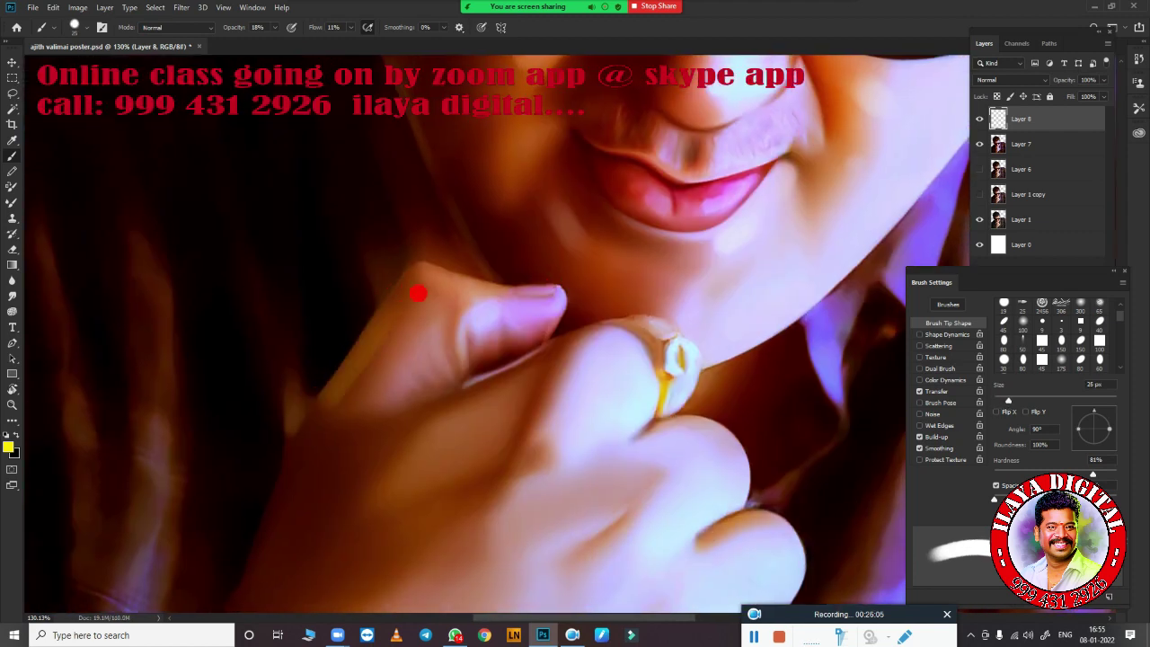
{"action": "key", "text": "bracketright"}
{"action": "key", "text": "bracketright"}
{"action": "scroll", "coordinate": [634, 416], "scroll_direction": "down", "scroll_amount": 3}
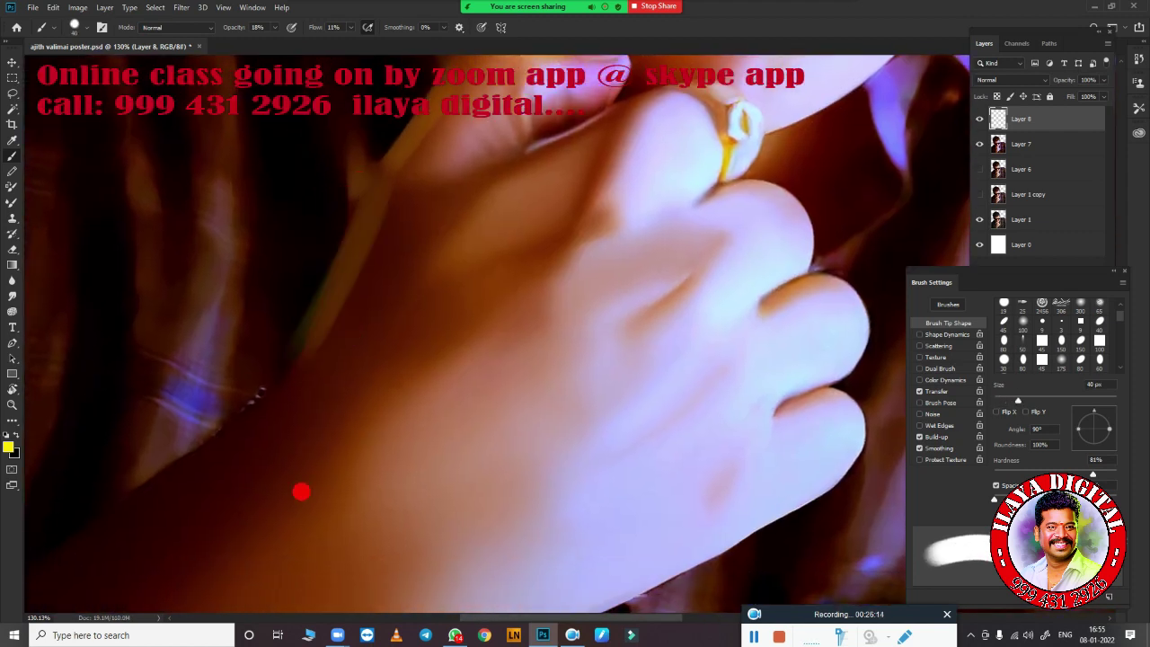
{"action": "mouse_move", "coordinate": [367, 459]}
{"action": "left_mouse_down"}
{"action": "mouse_move", "coordinate": [726, 243]}
{"action": "mouse_move", "coordinate": [565, 388]}
{"action": "left_mouse_up"}
{"action": "scroll", "coordinate": [503, 359], "scroll_direction": "up", "scroll_amount": 5}
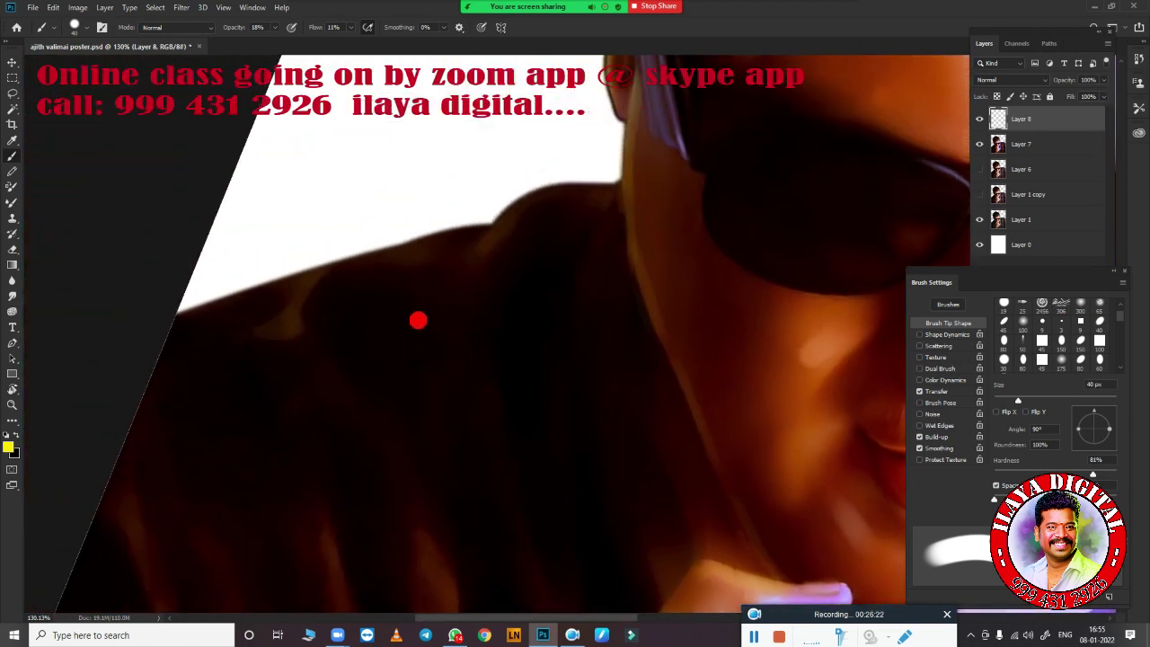
{"action": "scroll", "coordinate": [427, 247], "scroll_direction": "down", "scroll_amount": 3}
{"action": "scroll", "coordinate": [427, 247], "scroll_direction": "down", "scroll_amount": 3}
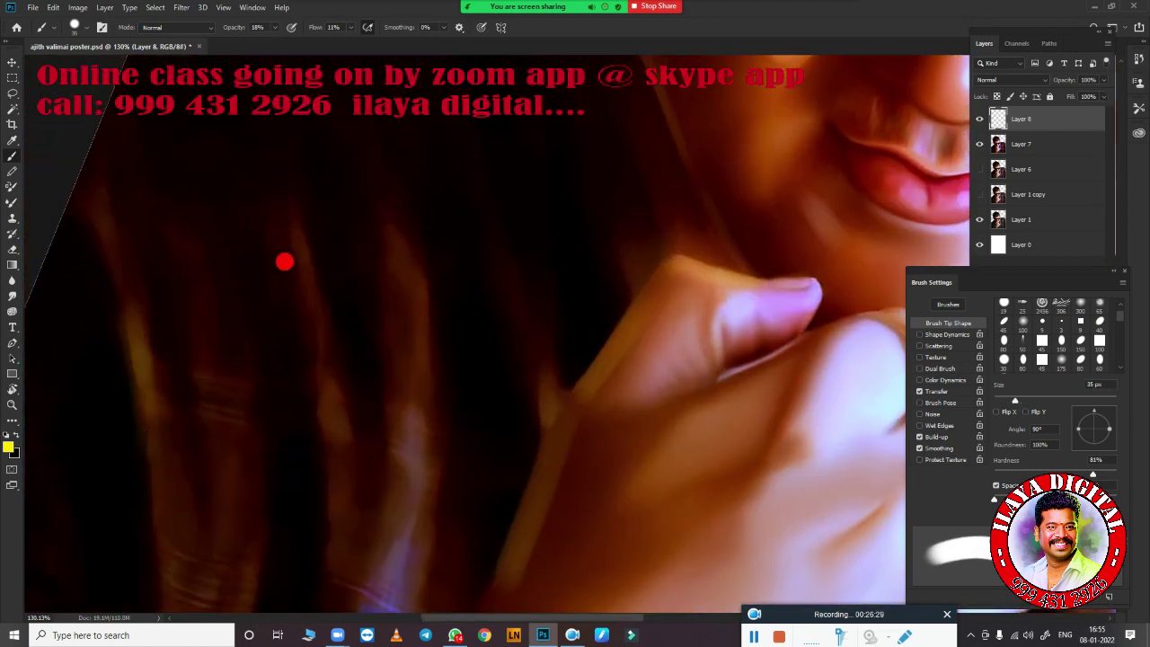
{"action": "scroll", "coordinate": [283, 260], "scroll_direction": "down", "scroll_amount": 3}
{"action": "scroll", "coordinate": [390, 437], "scroll_direction": "up", "scroll_amount": 3}
{"action": "scroll", "coordinate": [429, 337], "scroll_direction": "down", "scroll_amount": 3}
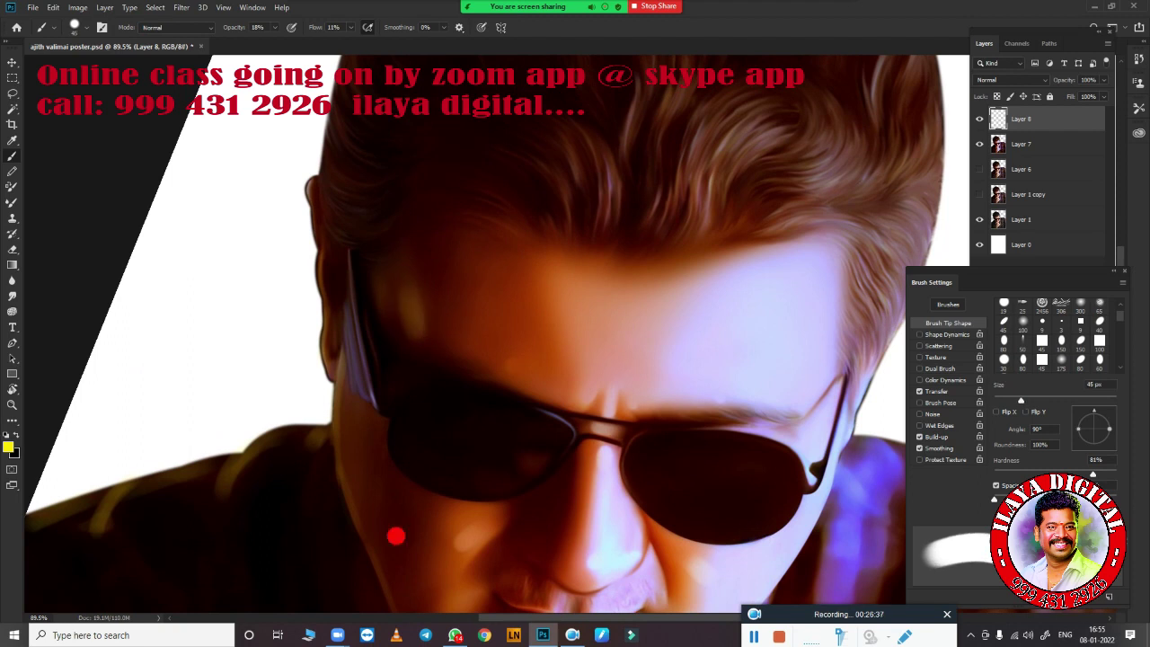
{"action": "scroll", "coordinate": [606, 497], "scroll_direction": "up", "scroll_amount": 3}
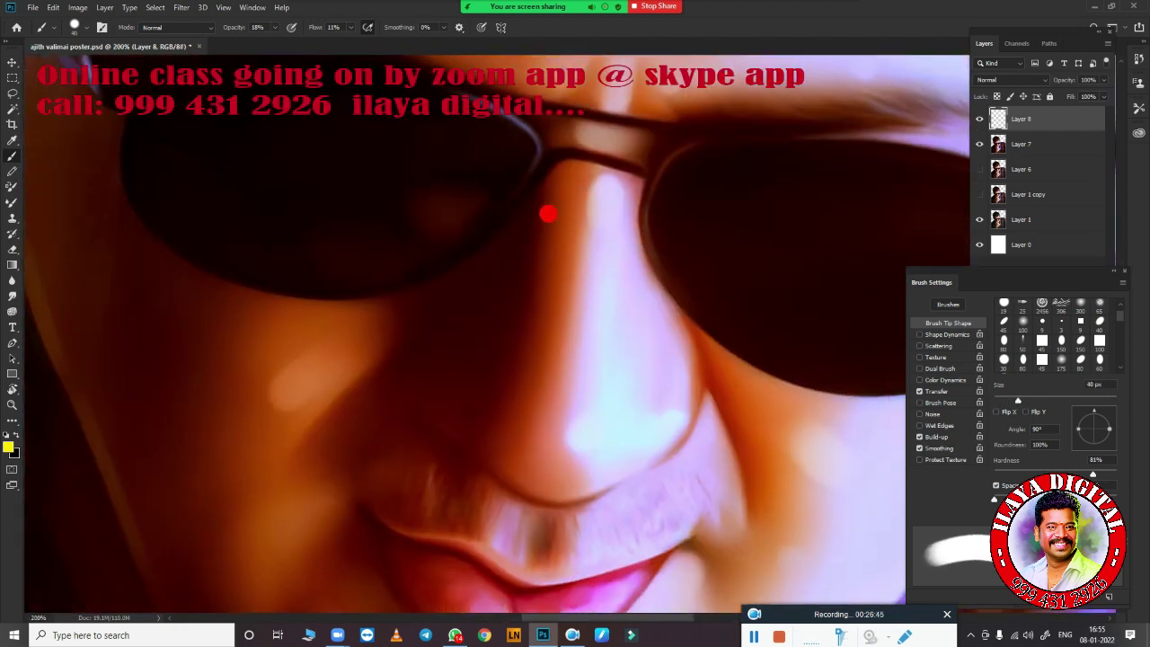
{"action": "scroll", "coordinate": [646, 364], "scroll_direction": "down", "scroll_amount": 3}
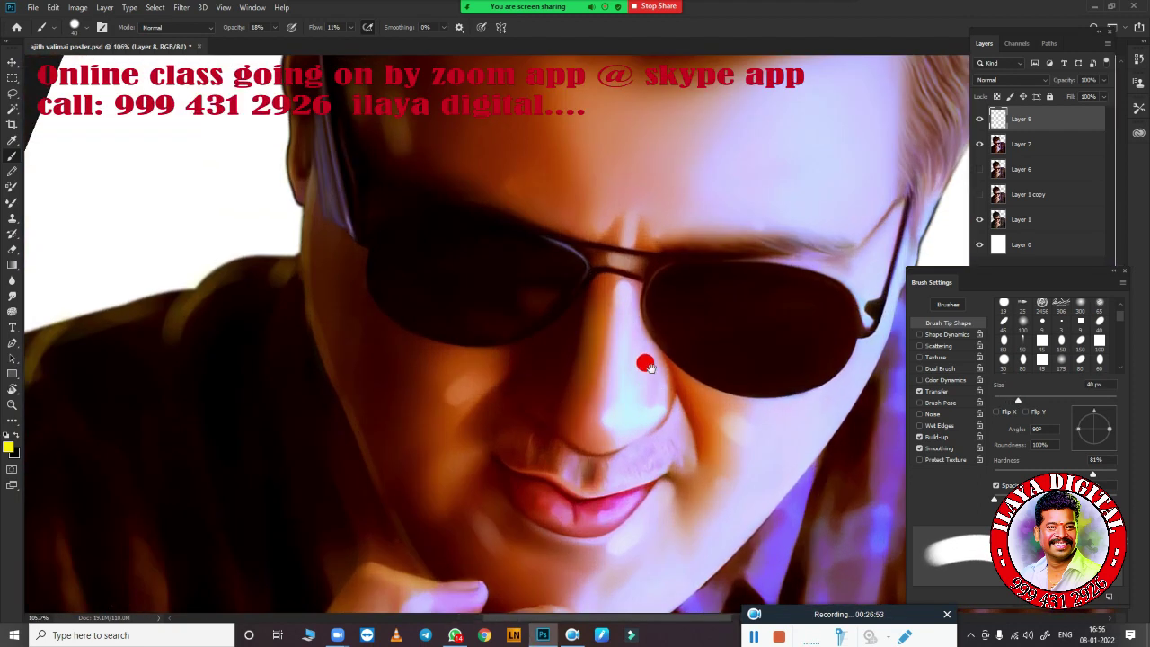
{"action": "scroll", "coordinate": [645, 364], "scroll_direction": "up", "scroll_amount": 4}
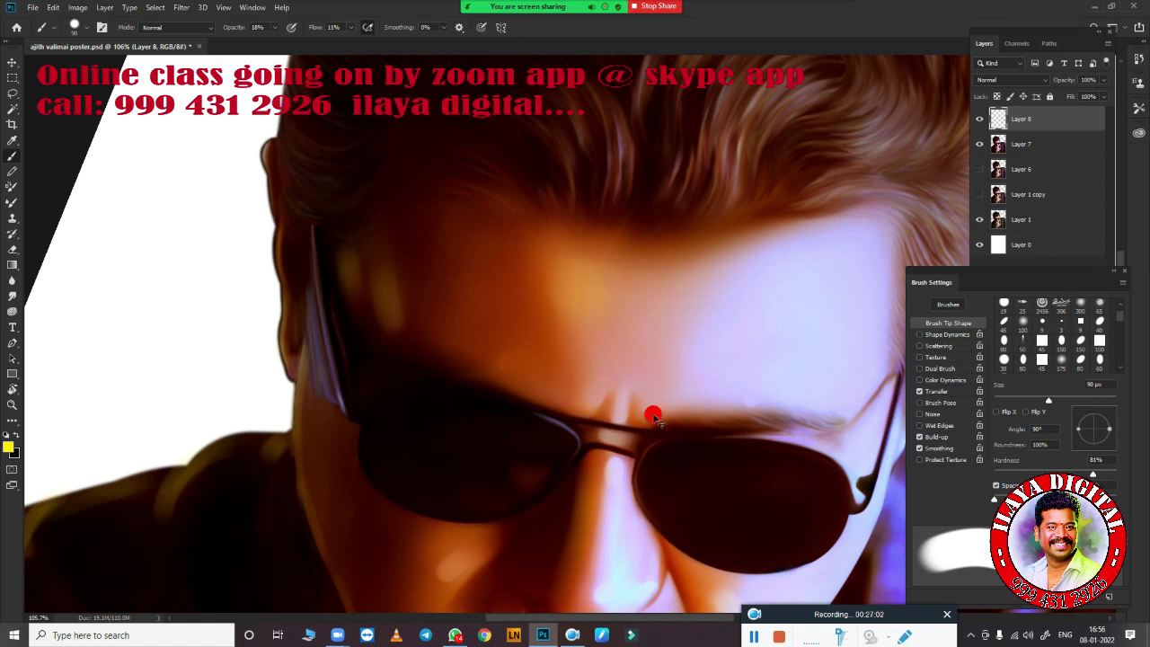
{"action": "scroll", "coordinate": [642, 395], "scroll_direction": "up", "scroll_amount": 2}
{"action": "scroll", "coordinate": [620, 401], "scroll_direction": "up", "scroll_amount": 2}
{"action": "scroll", "coordinate": [588, 457], "scroll_direction": "up", "scroll_amount": 2}
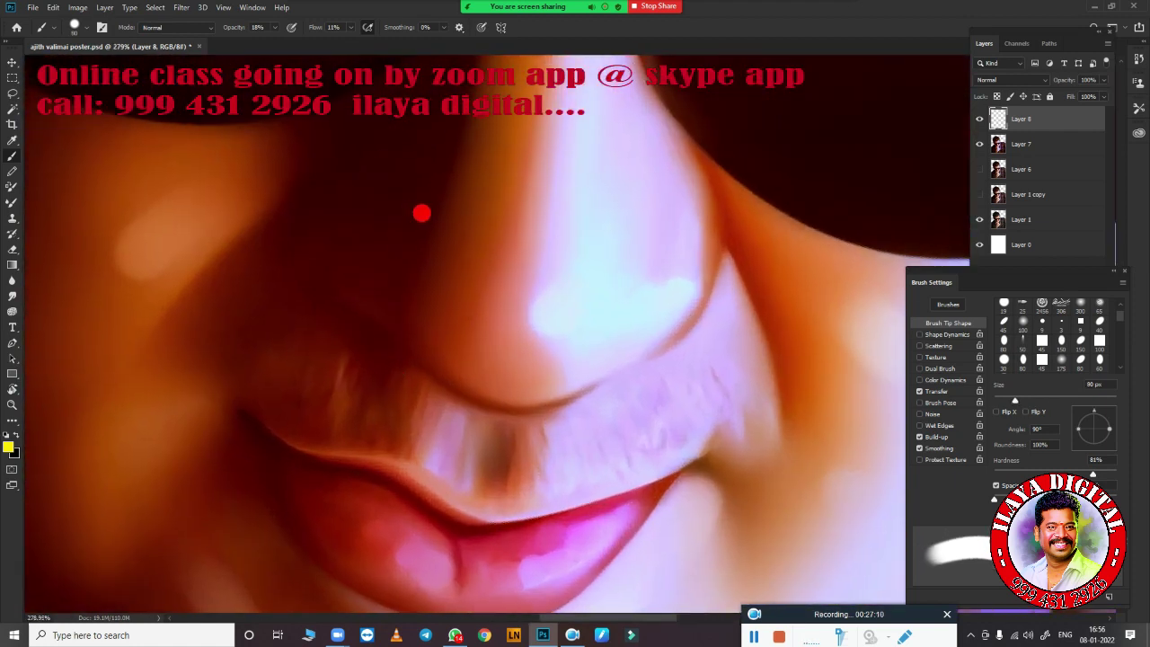
{"action": "scroll", "coordinate": [584, 396], "scroll_direction": "down", "scroll_amount": 5}
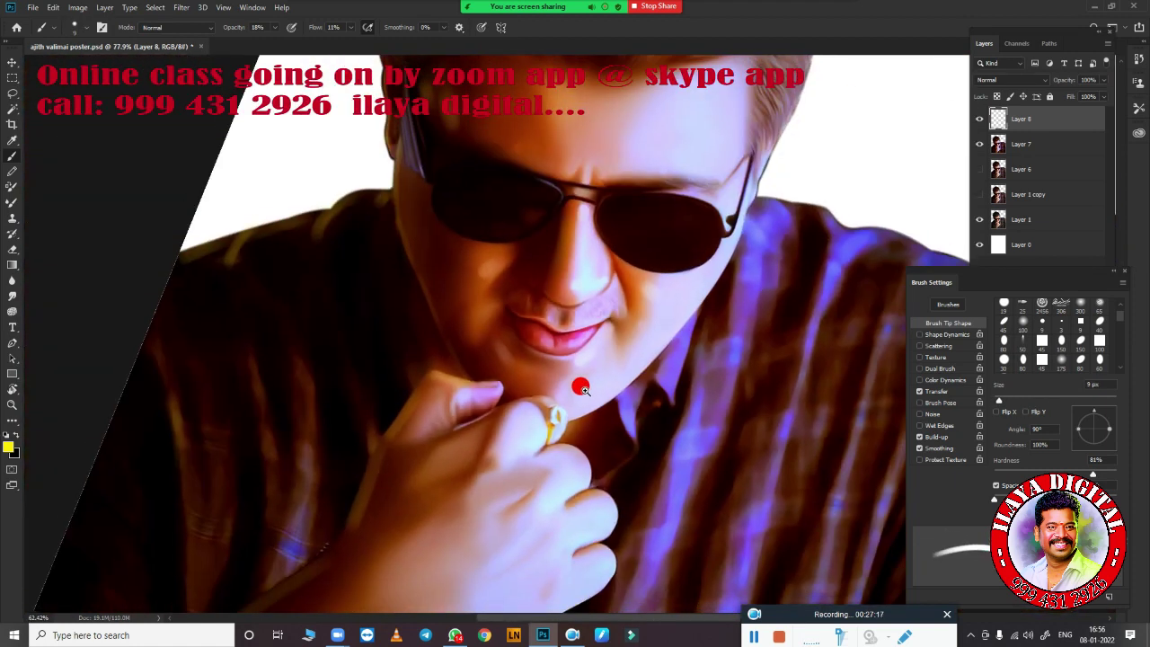
{"action": "scroll", "coordinate": [597, 389], "scroll_direction": "down", "scroll_amount": 2}
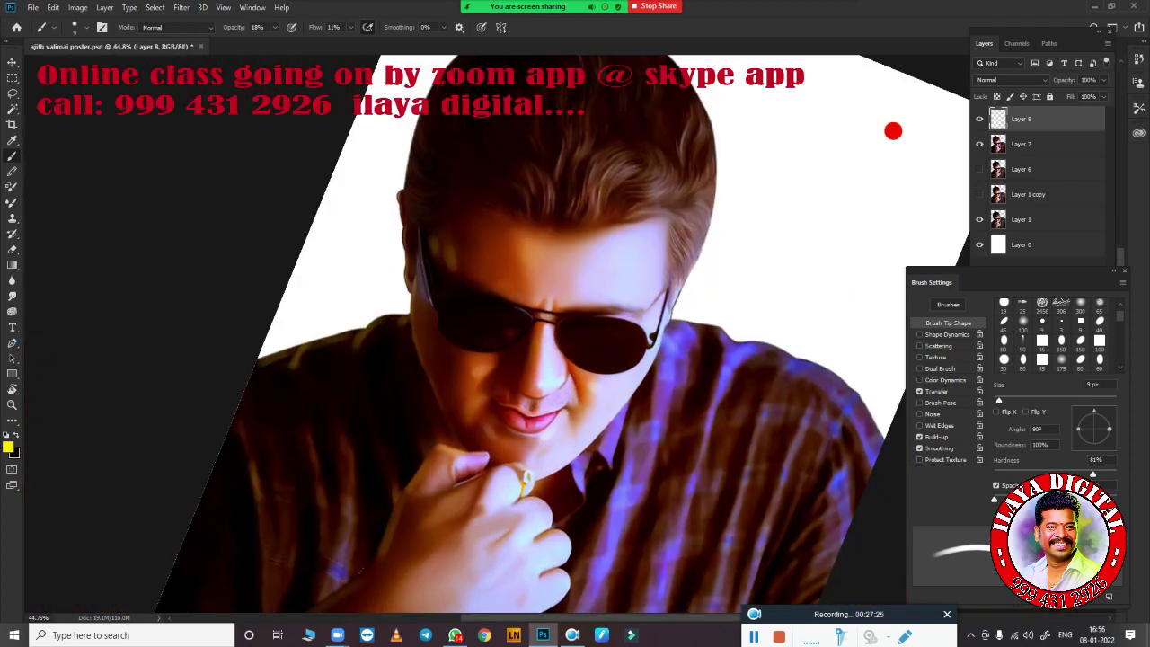
Merge Layer 8 down, then show and select Layer 1 copy
{"action": "left_click", "coordinate": [1105, 110]}
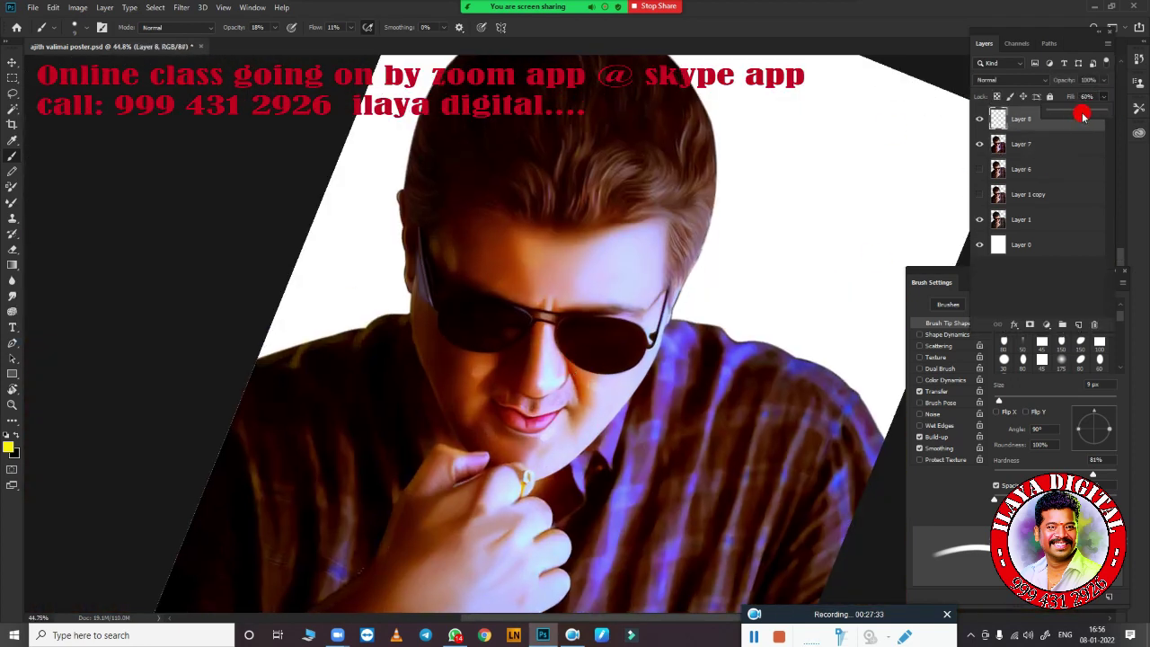
{"action": "key", "text": "ctrl+e"}
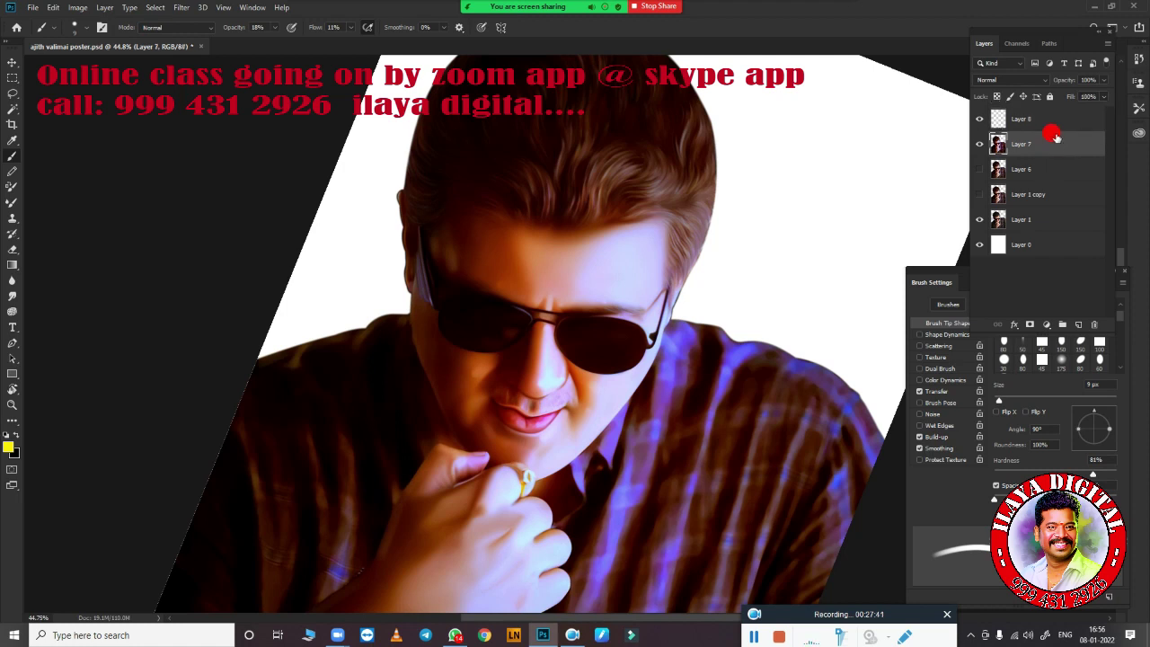
{"action": "scroll", "coordinate": [578, 249], "scroll_direction": "up", "scroll_amount": 1}
{"action": "scroll", "coordinate": [475, 393], "scroll_direction": "up", "scroll_amount": 3}
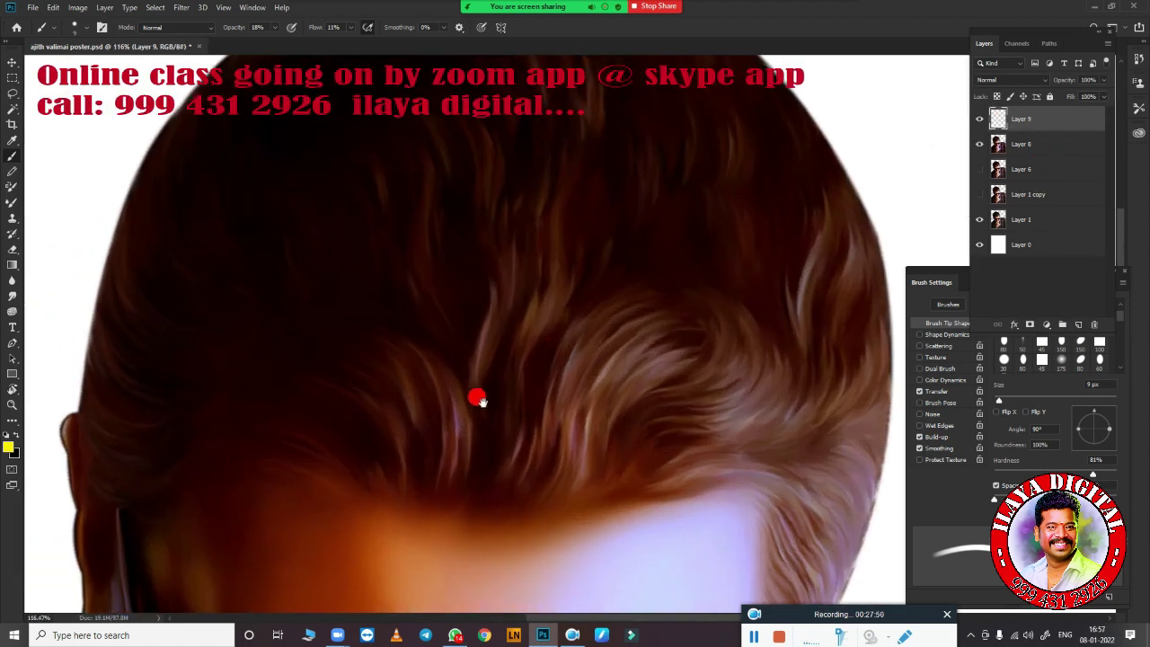
{"action": "scroll", "coordinate": [752, 260], "scroll_direction": "up", "scroll_amount": 2}
{"action": "scroll", "coordinate": [439, 460], "scroll_direction": "up", "scroll_amount": 2}
{"action": "left_click", "coordinate": [980, 194]}
{"action": "left_click", "coordinate": [1025, 194]}
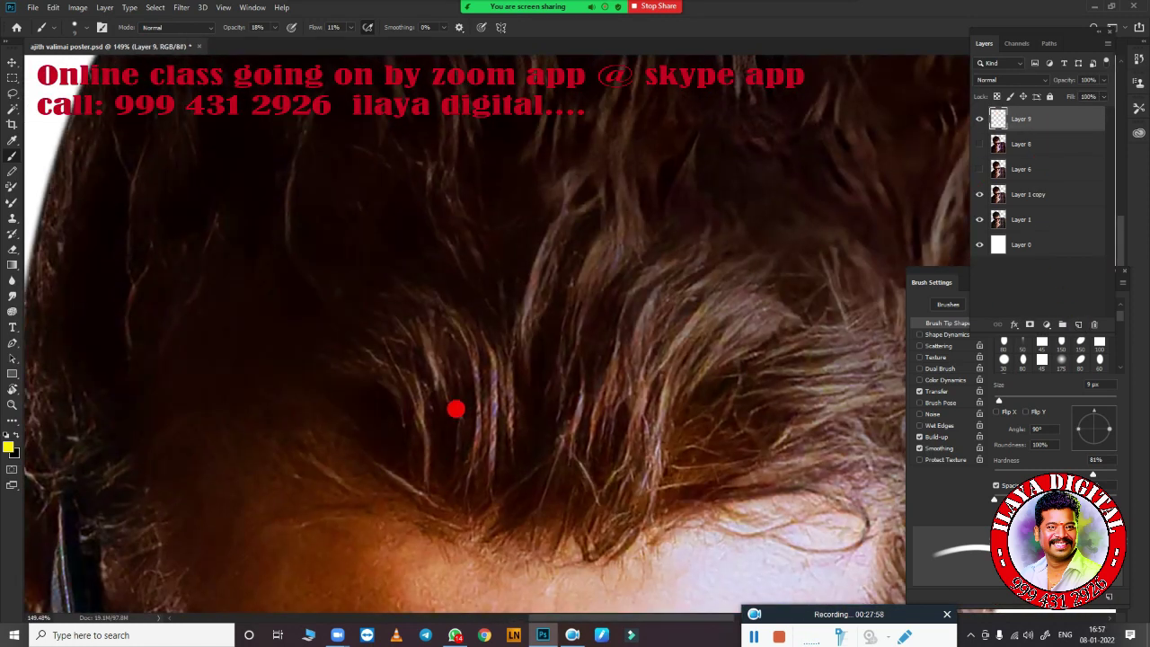
Choose a fine brush tip preset for painting hair strands
{"action": "key", "text": "r"}
{"action": "scroll", "coordinate": [457, 405], "scroll_direction": "up", "scroll_amount": 1}
{"action": "scroll", "coordinate": [675, 426], "scroll_direction": "up", "scroll_amount": 1}
{"action": "scroll", "coordinate": [411, 416], "scroll_direction": "up", "scroll_amount": 1}
{"action": "key", "text": "b"}
{"action": "right_click", "coordinate": [385, 267]}
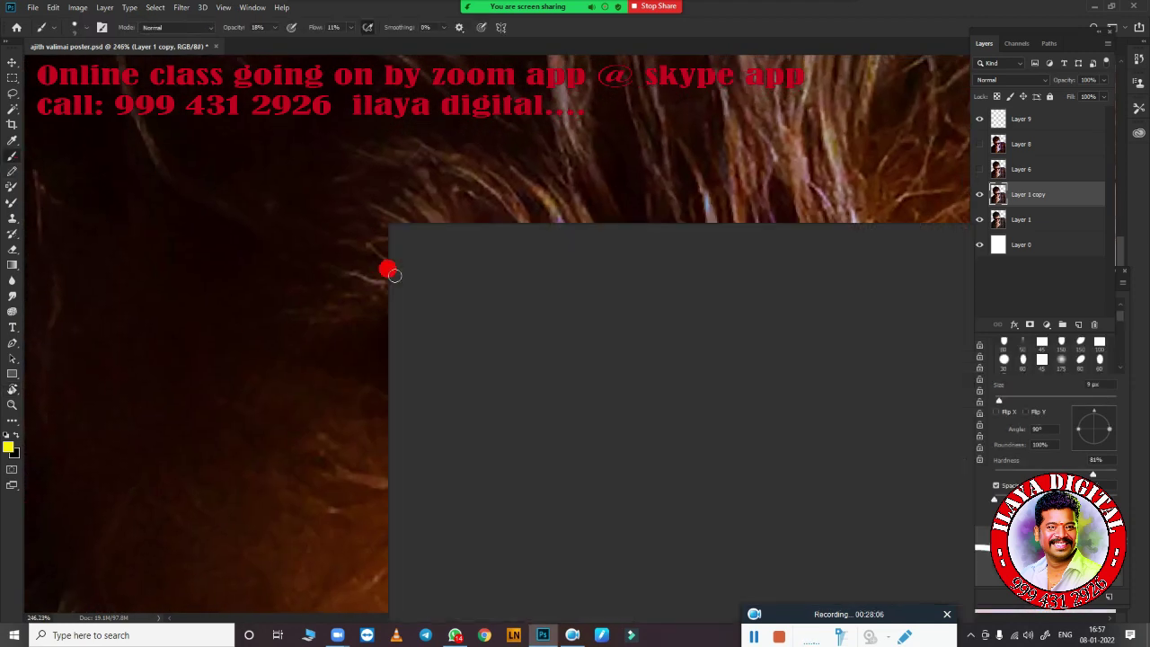
{"action": "double_click", "coordinate": [474, 485]}
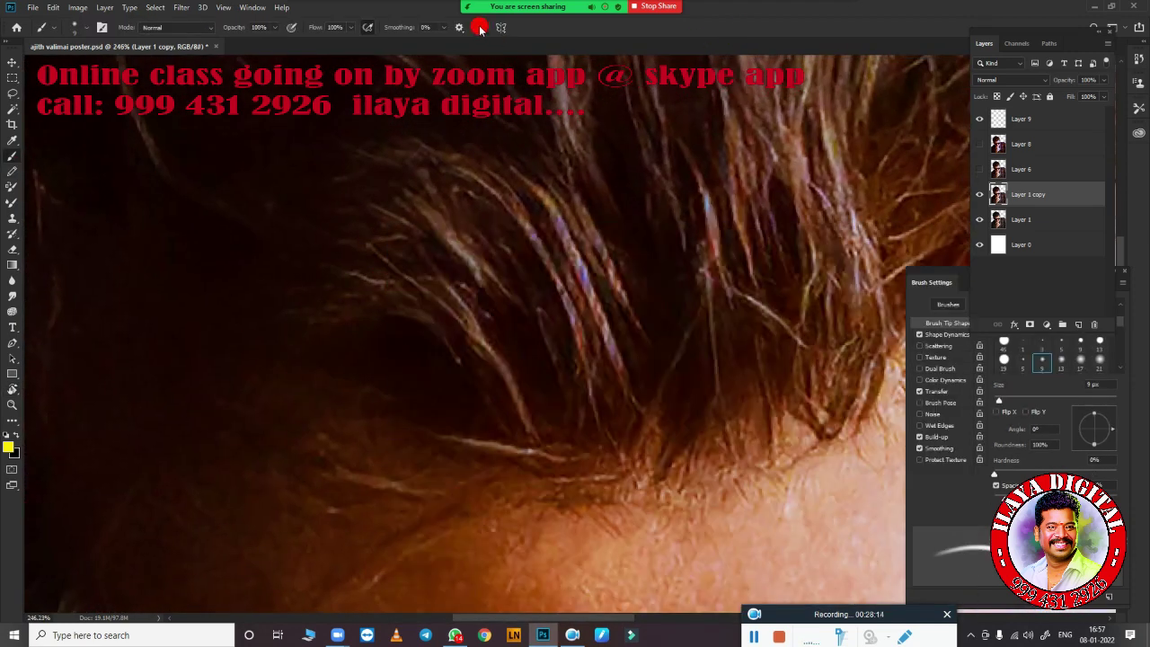
Sample an orange from the hair as the paint colour
{"action": "left_click", "coordinate": [12, 445]}
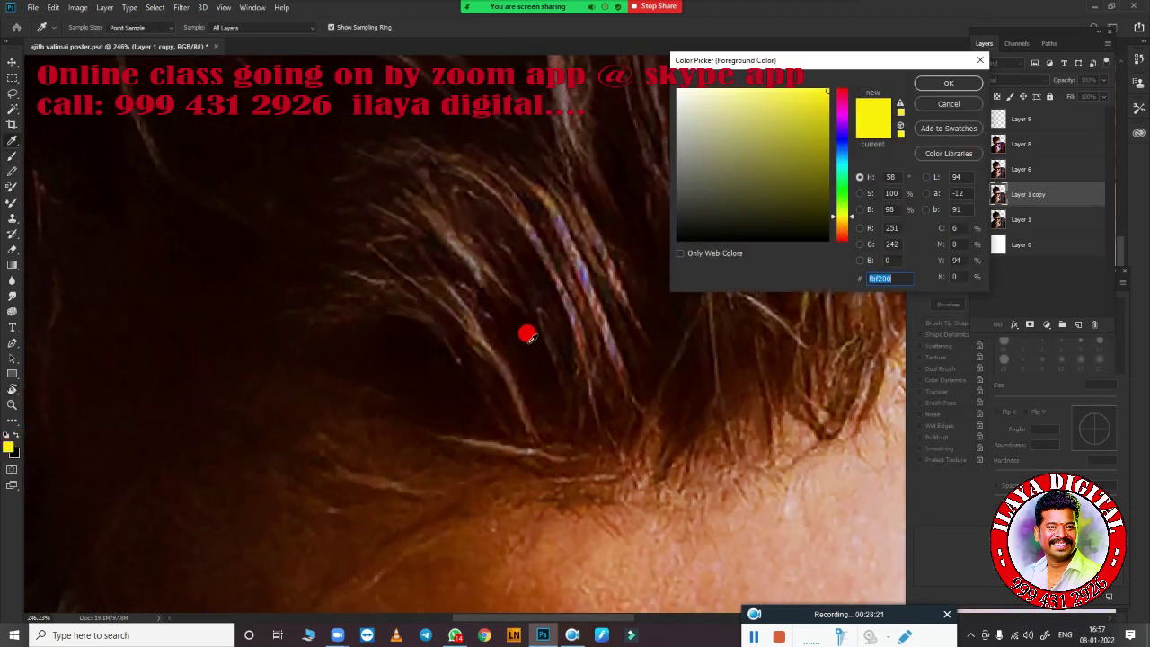
{"action": "scroll", "coordinate": [692, 384], "scroll_direction": "down", "scroll_amount": 3}
{"action": "scroll", "coordinate": [578, 249], "scroll_direction": "down", "scroll_amount": 2}
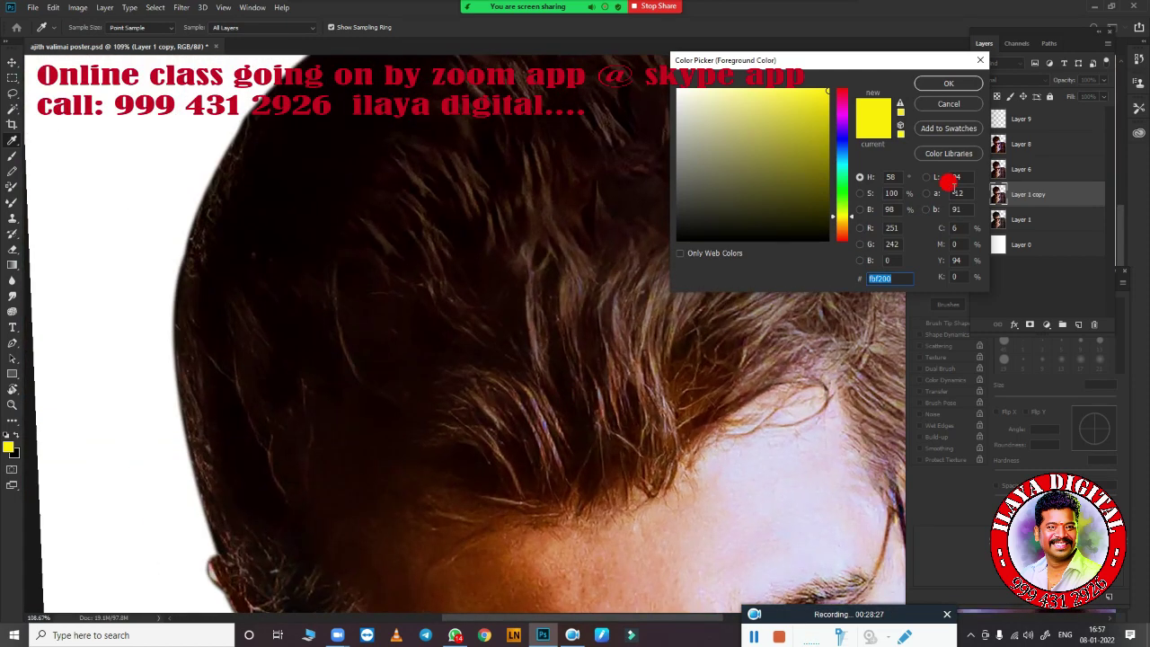
{"action": "left_click", "coordinate": [490, 512]}
{"action": "key", "text": "Return"}
Test an orange hair strand with lower minimum thickness in Shape Dynamics, then undo it
{"action": "scroll", "coordinate": [572, 435], "scroll_direction": "down", "scroll_amount": 2}
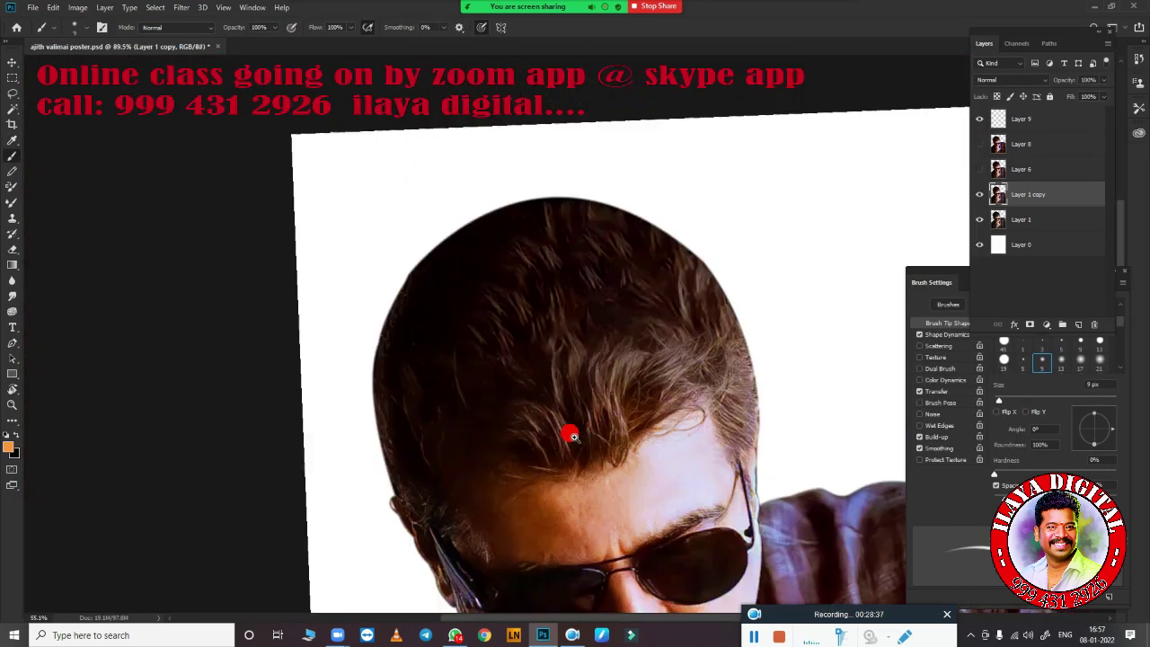
{"action": "scroll", "coordinate": [572, 436], "scroll_direction": "up", "scroll_amount": 3}
{"action": "scroll", "coordinate": [547, 410], "scroll_direction": "up", "scroll_amount": 2}
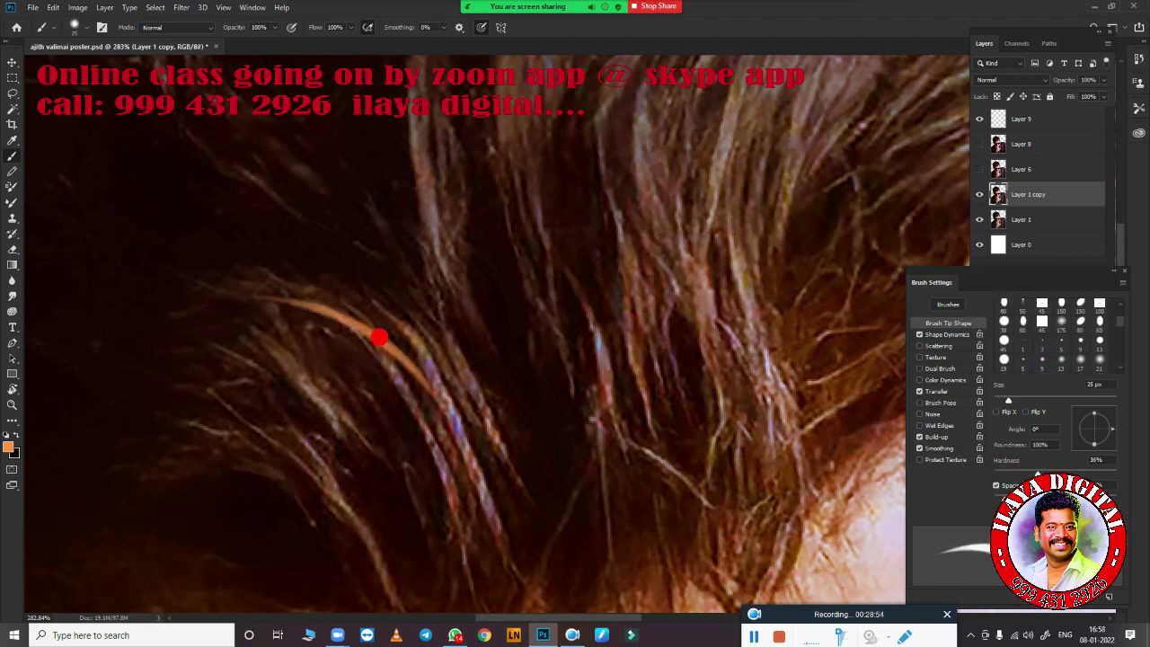
{"action": "key", "text": "ctrl+z"}
{"action": "left_click_drag", "start_coordinate": [275, 278], "coordinate": [423, 405]}
{"action": "left_click", "coordinate": [948, 335]}
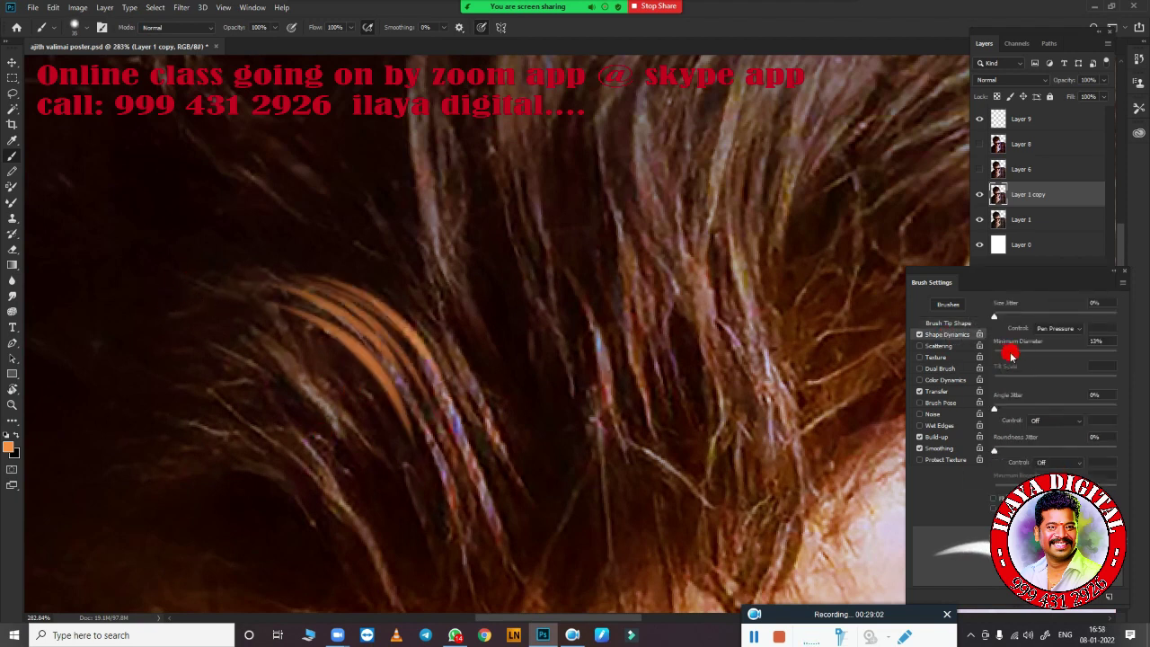
{"action": "left_click_drag", "start_coordinate": [162, 306], "coordinate": [437, 469]}
{"action": "key", "text": "ctrl+z"}
{"action": "key", "text": "ctrl+z"}
{"action": "key", "text": "ctrl+z"}
Show and select Layer 8, and sample a lighter orange from the hair
{"action": "left_click", "coordinate": [979, 143]}
{"action": "left_click", "coordinate": [1021, 144]}
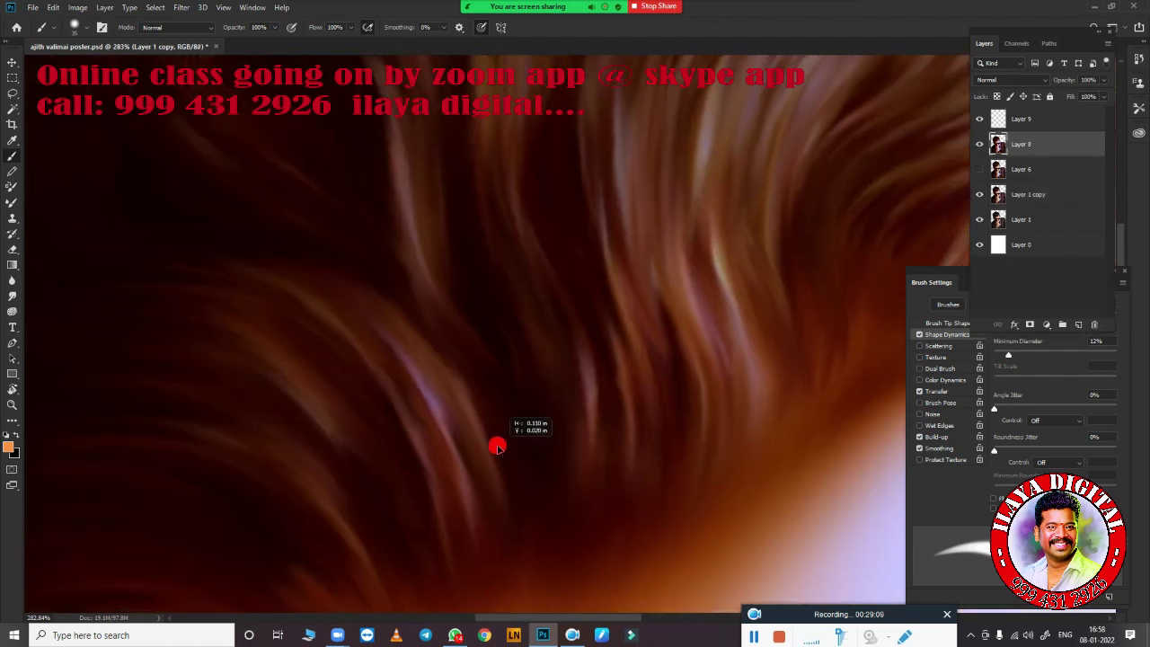
{"action": "key", "text": "r"}
{"action": "left_click_drag", "start_coordinate": [267, 373], "coordinate": [678, 267]}
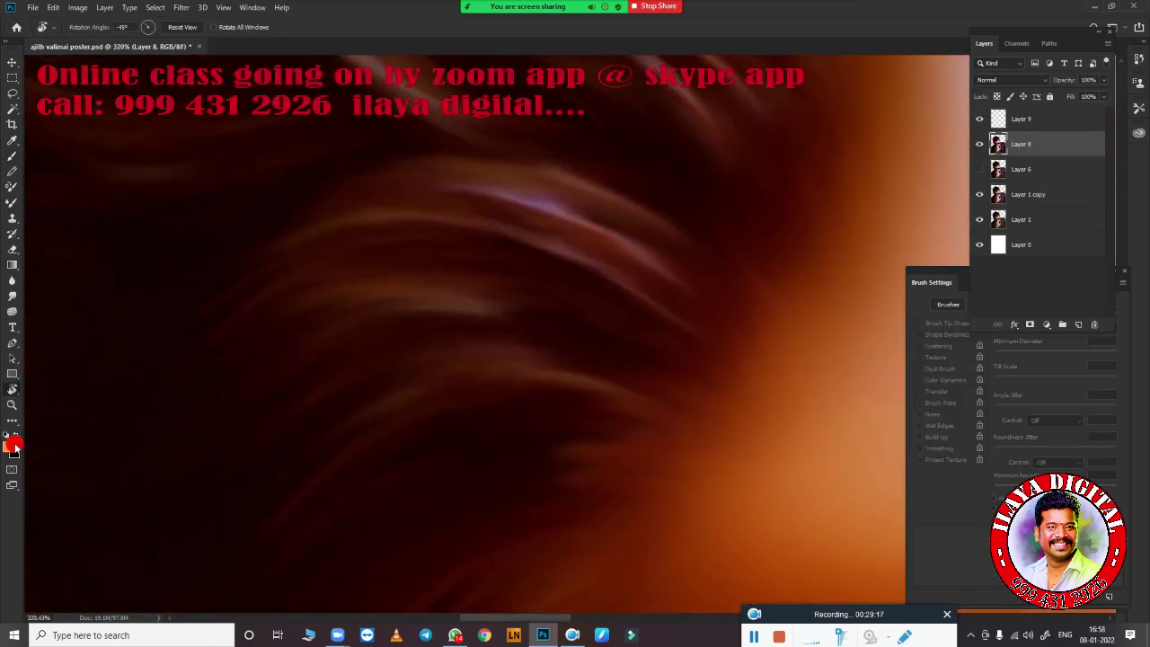
{"action": "left_click", "coordinate": [9, 446]}
{"action": "left_click", "coordinate": [544, 364]}
{"action": "left_click_drag", "start_coordinate": [390, 278], "coordinate": [411, 262]}
{"action": "left_click", "coordinate": [923, 87]}
Paint many light-brown curved strands across the hair
{"action": "key", "text": "b"}
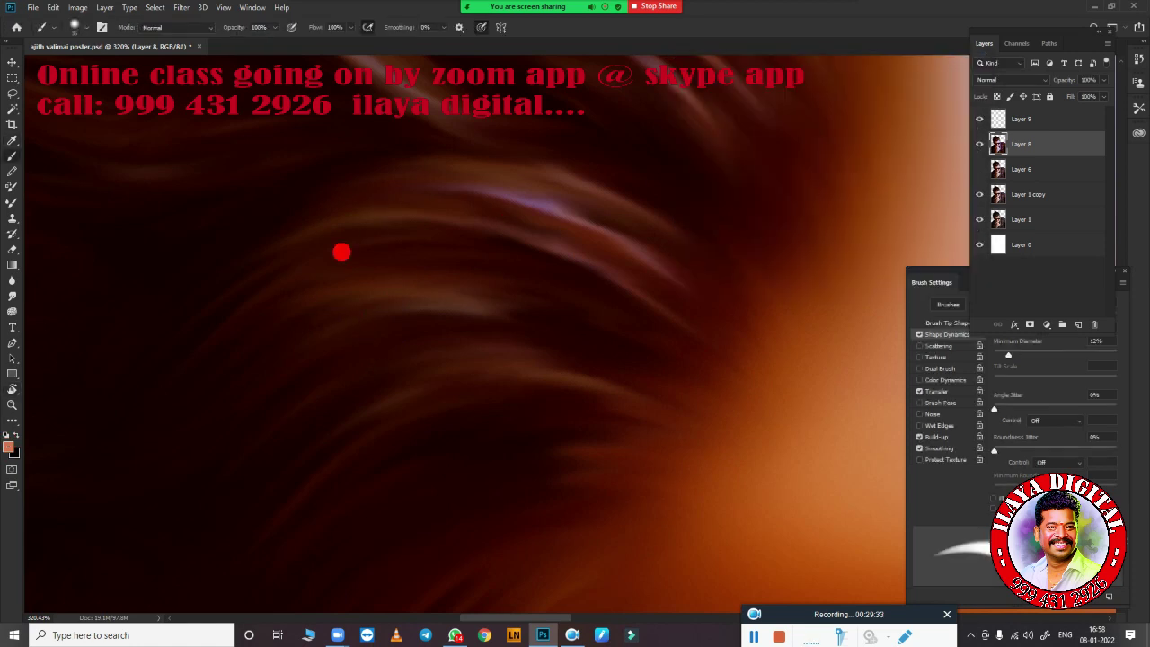
{"action": "left_click_drag", "start_coordinate": [187, 408], "coordinate": [584, 296]}
{"action": "left_click_drag", "start_coordinate": [275, 338], "coordinate": [584, 220]}
{"action": "left_click_drag", "start_coordinate": [239, 516], "coordinate": [590, 339]}
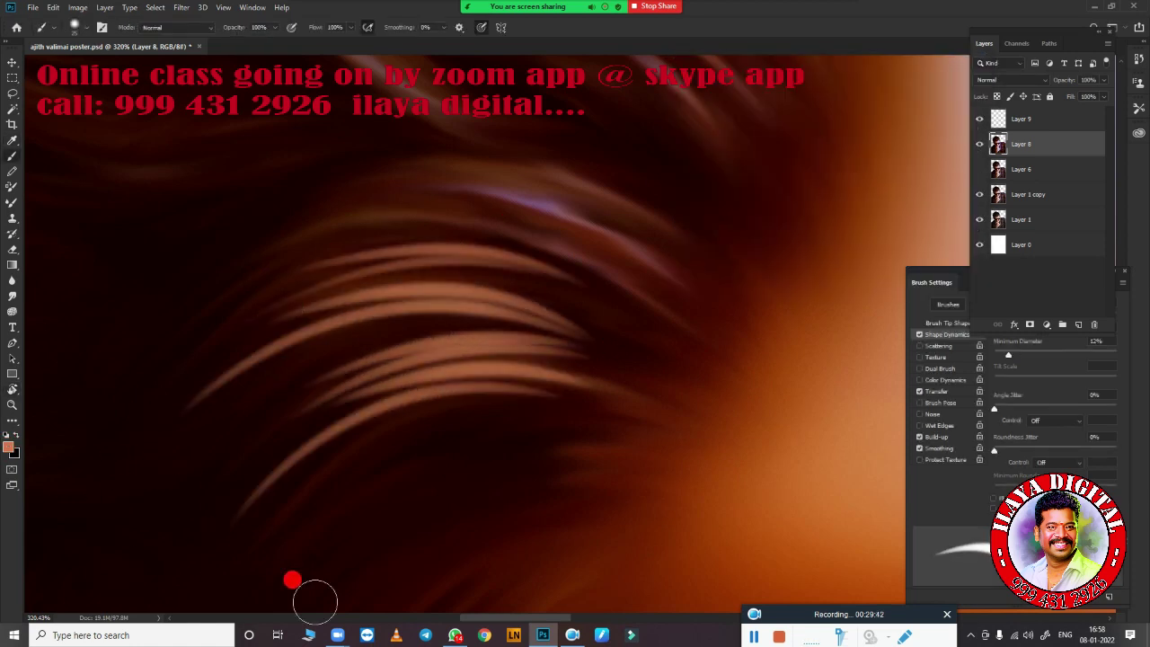
{"action": "left_click_drag", "start_coordinate": [336, 545], "coordinate": [619, 401]}
{"action": "left_click_drag", "start_coordinate": [252, 450], "coordinate": [620, 346]}
{"action": "left_click_drag", "start_coordinate": [289, 404], "coordinate": [620, 313]}
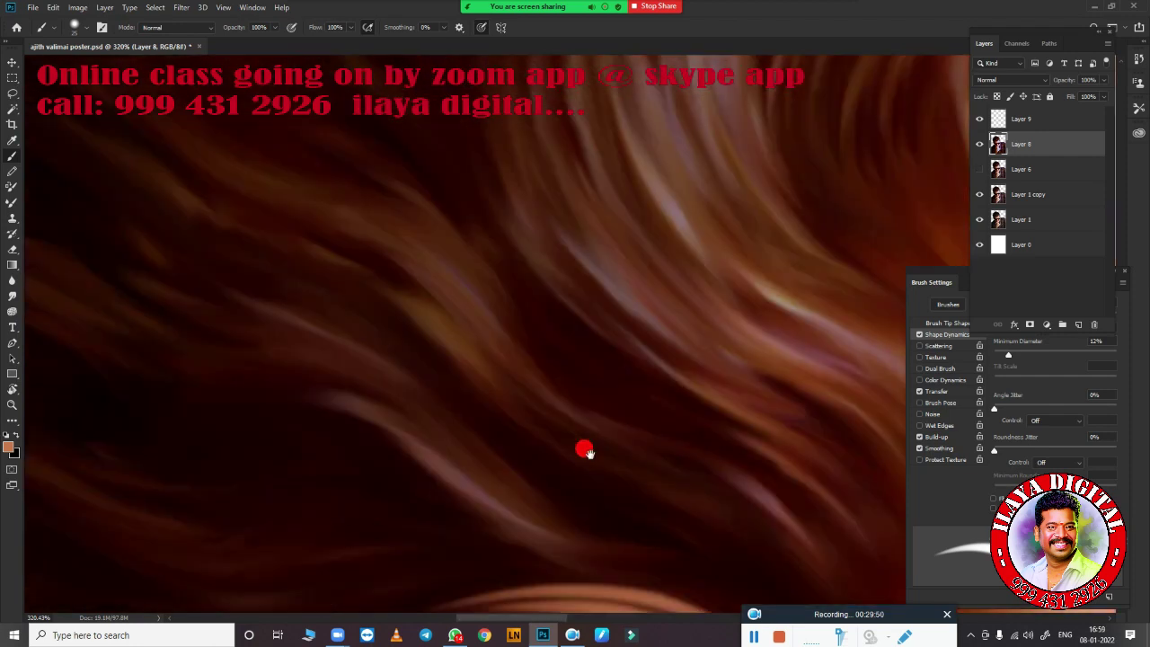
{"action": "left_click_drag", "start_coordinate": [269, 396], "coordinate": [611, 419]}
{"action": "mouse_move", "coordinate": [503, 442]}
{"action": "left_mouse_down"}
{"action": "mouse_move", "coordinate": [585, 422]}
{"action": "mouse_move", "coordinate": [421, 459]}
{"action": "left_mouse_up"}
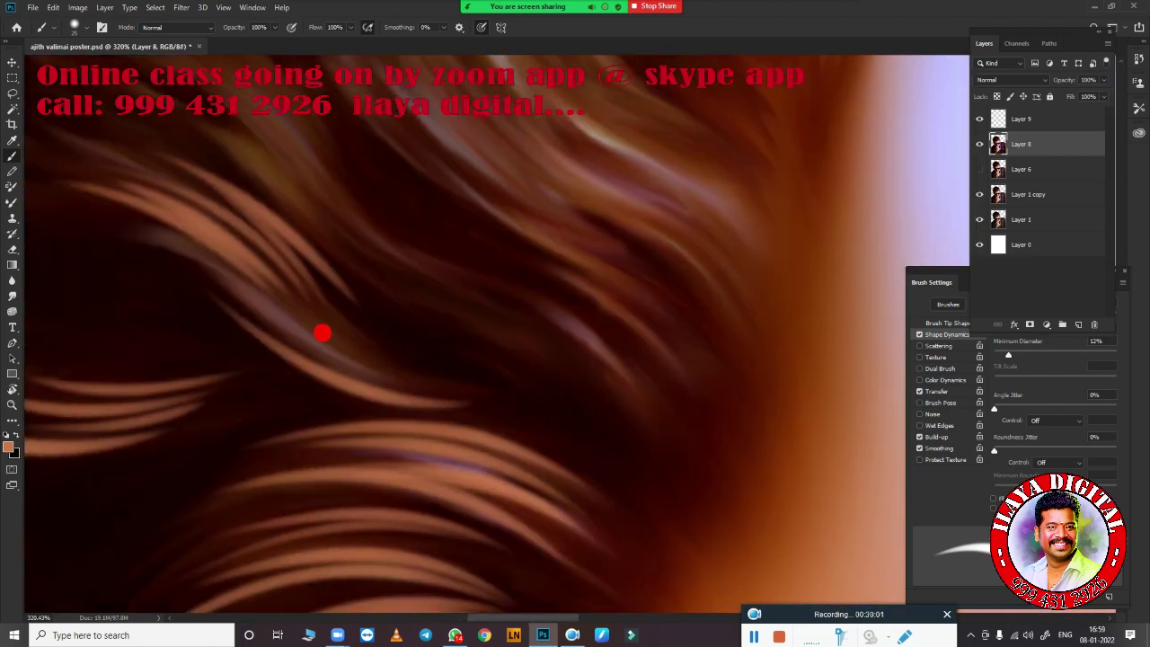
{"action": "left_click_drag", "start_coordinate": [345, 352], "coordinate": [567, 363]}
{"action": "left_click_drag", "start_coordinate": [449, 395], "coordinate": [519, 246]}
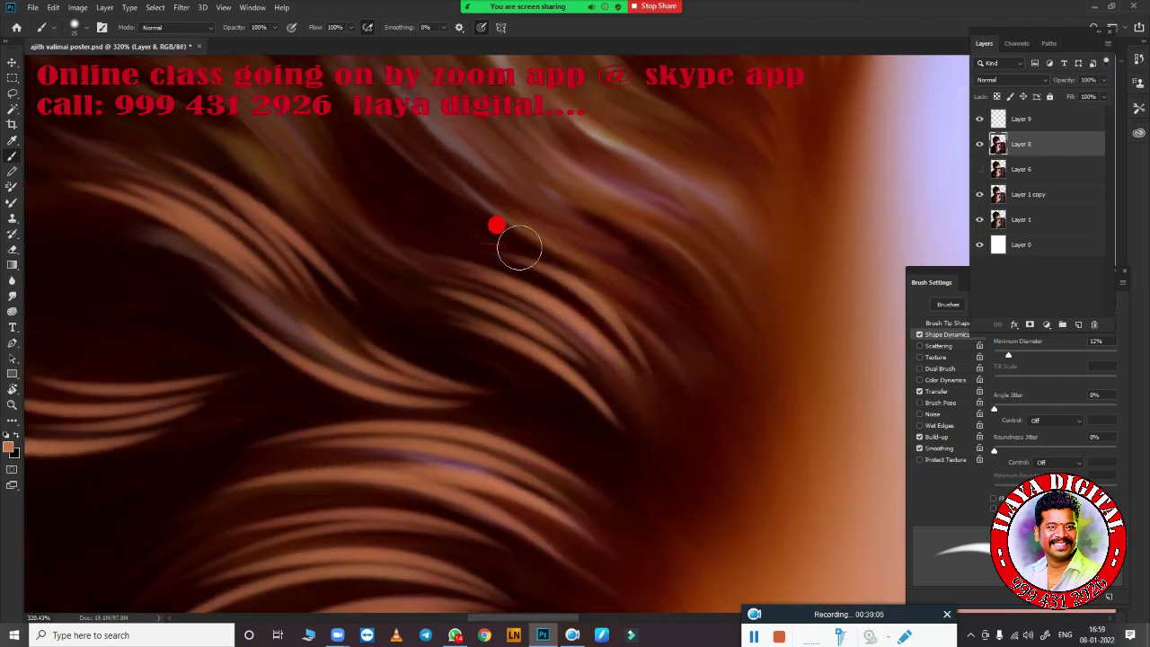
{"action": "left_click_drag", "start_coordinate": [248, 218], "coordinate": [458, 300]}
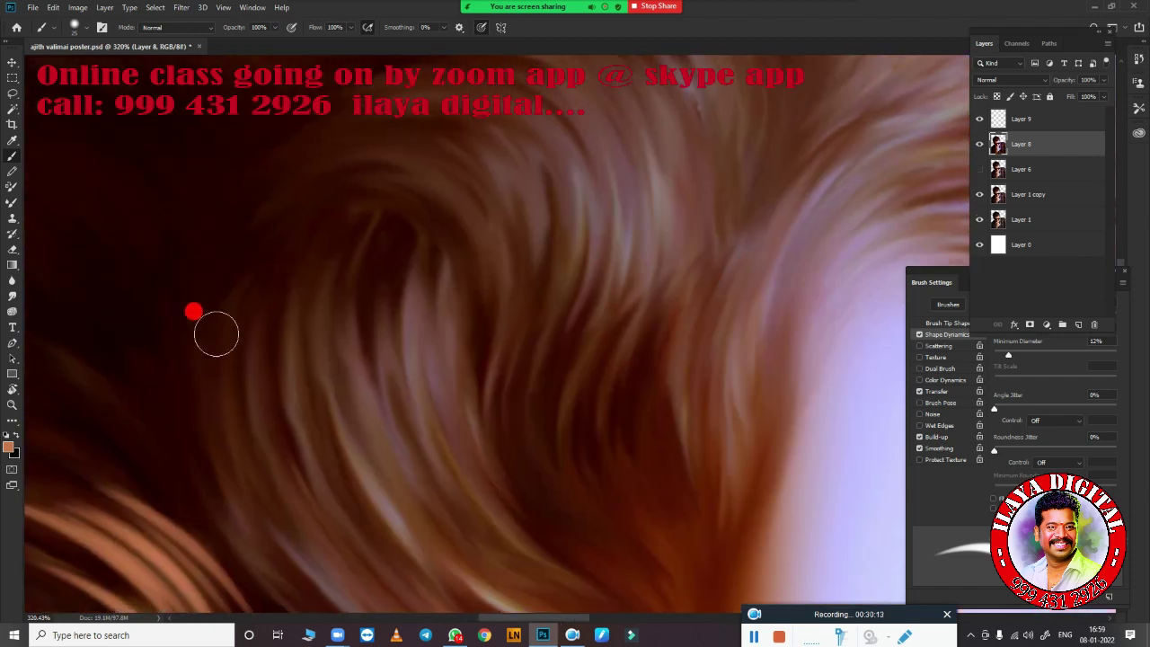
{"action": "mouse_move", "coordinate": [224, 194]}
{"action": "left_mouse_down"}
{"action": "mouse_move", "coordinate": [283, 461]}
{"action": "mouse_move", "coordinate": [363, 144]}
{"action": "mouse_move", "coordinate": [437, 219]}
{"action": "mouse_move", "coordinate": [290, 82]}
{"action": "mouse_move", "coordinate": [534, 517]}
{"action": "mouse_move", "coordinate": [334, 270]}
{"action": "mouse_move", "coordinate": [521, 376]}
{"action": "left_mouse_up"}
Adjust the brush tip shape and size
{"action": "left_click", "coordinate": [948, 323]}
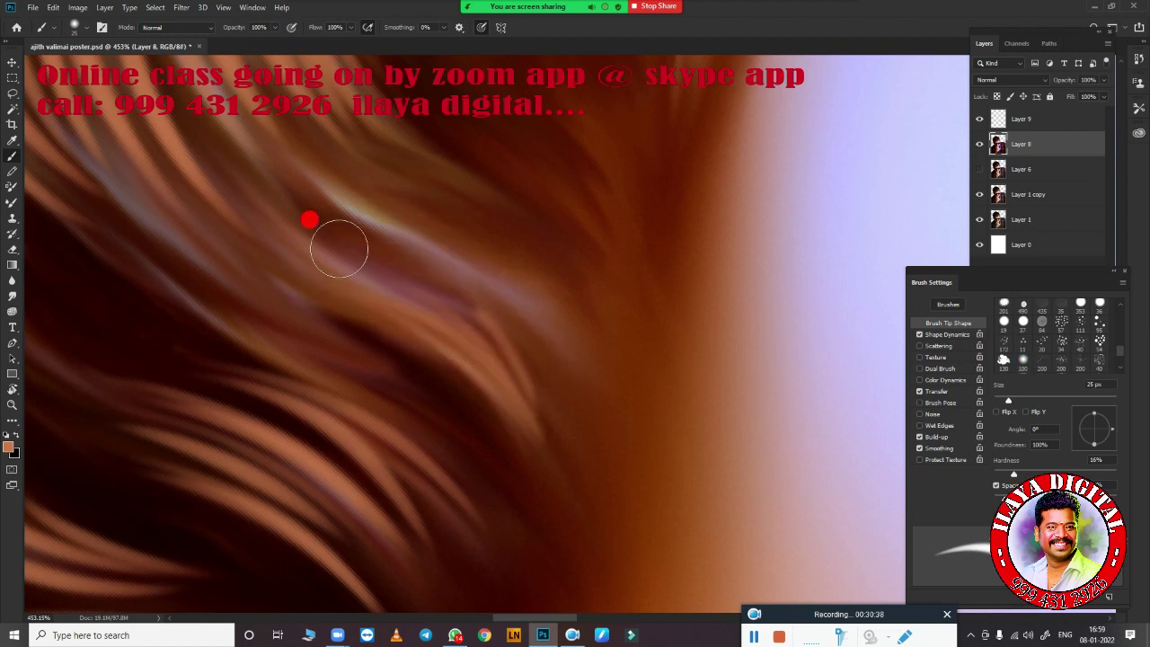
{"action": "scroll", "coordinate": [491, 566], "scroll_direction": "up", "scroll_amount": 5}
{"action": "scroll", "coordinate": [448, 405], "scroll_direction": "down", "scroll_amount": 3}
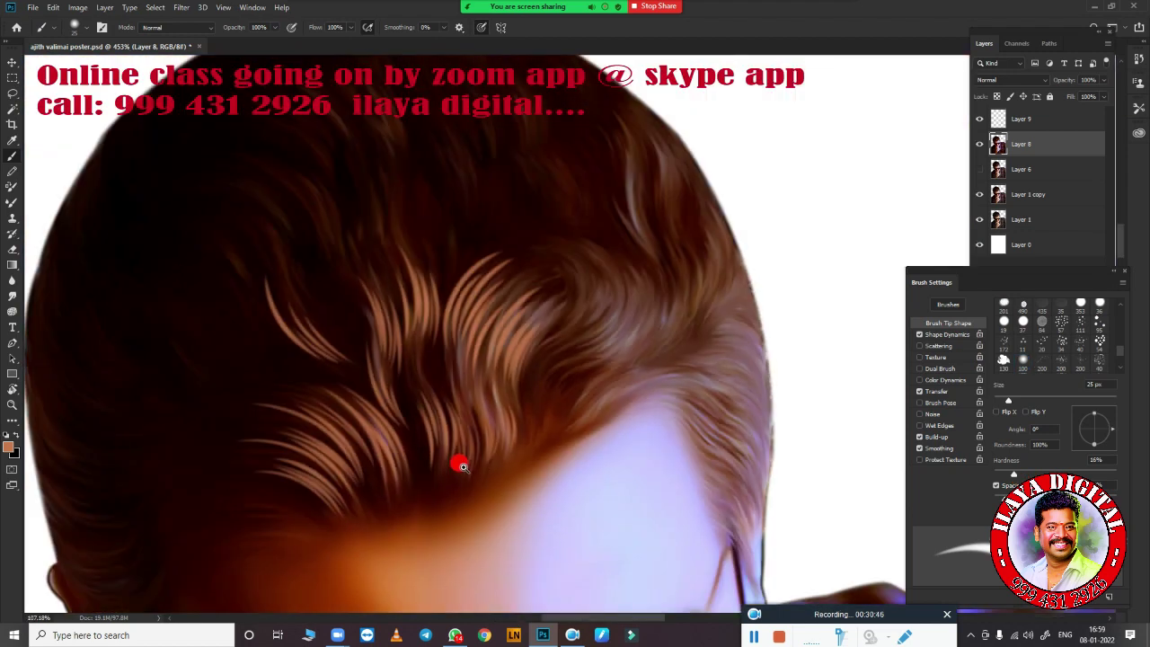
{"action": "scroll", "coordinate": [457, 464], "scroll_direction": "down", "scroll_amount": 3}
{"action": "scroll", "coordinate": [524, 477], "scroll_direction": "up", "scroll_amount": 3}
{"action": "scroll", "coordinate": [580, 404], "scroll_direction": "up", "scroll_amount": 2}
{"action": "scroll", "coordinate": [146, 380], "scroll_direction": "down", "scroll_amount": 2}
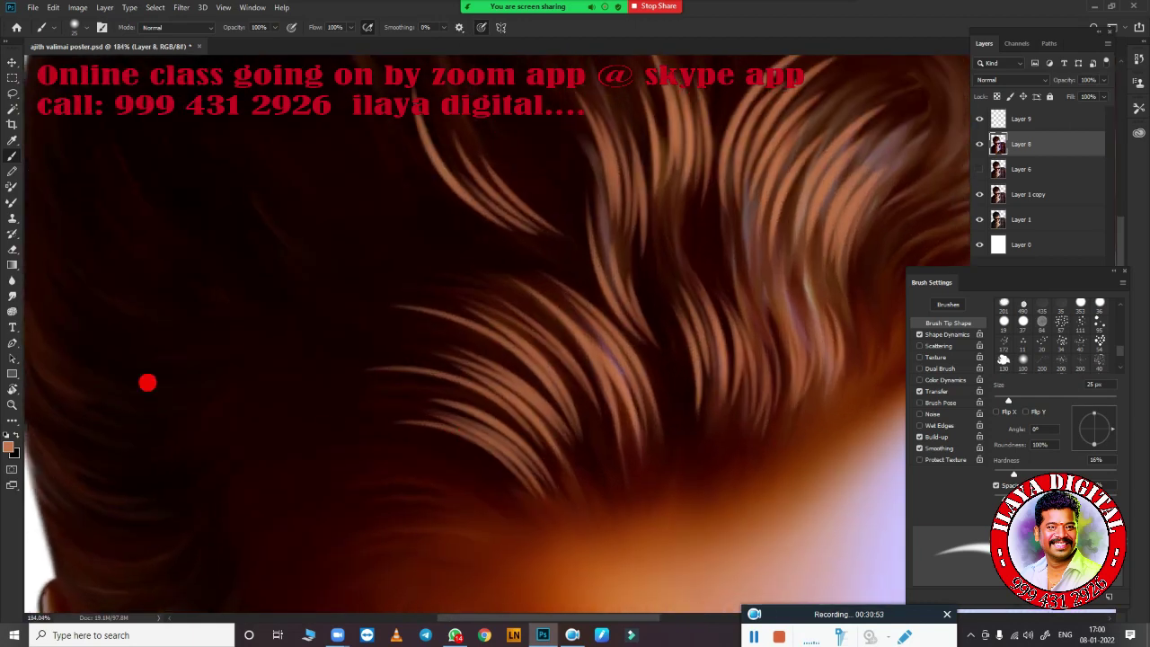
{"action": "scroll", "coordinate": [434, 492], "scroll_direction": "down", "scroll_amount": 3}
{"action": "scroll", "coordinate": [481, 476], "scroll_direction": "up", "scroll_amount": 3}
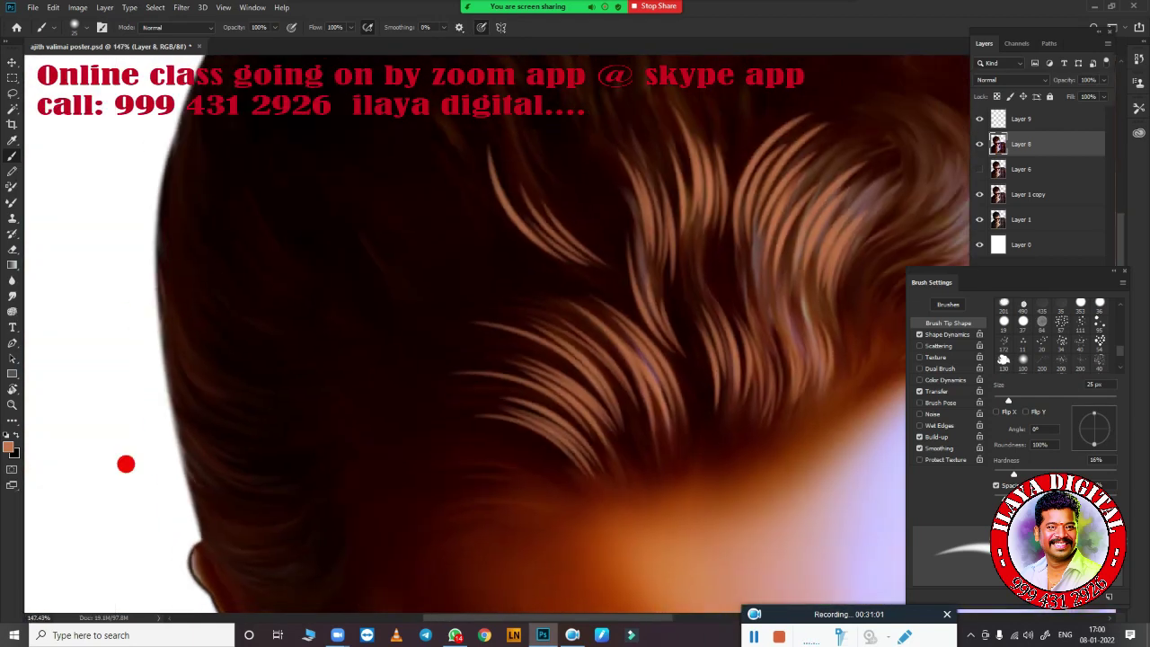
Sample a dark brown from the hair as the paint colour
{"action": "left_click", "coordinate": [9, 447]}
{"action": "left_click", "coordinate": [200, 372]}
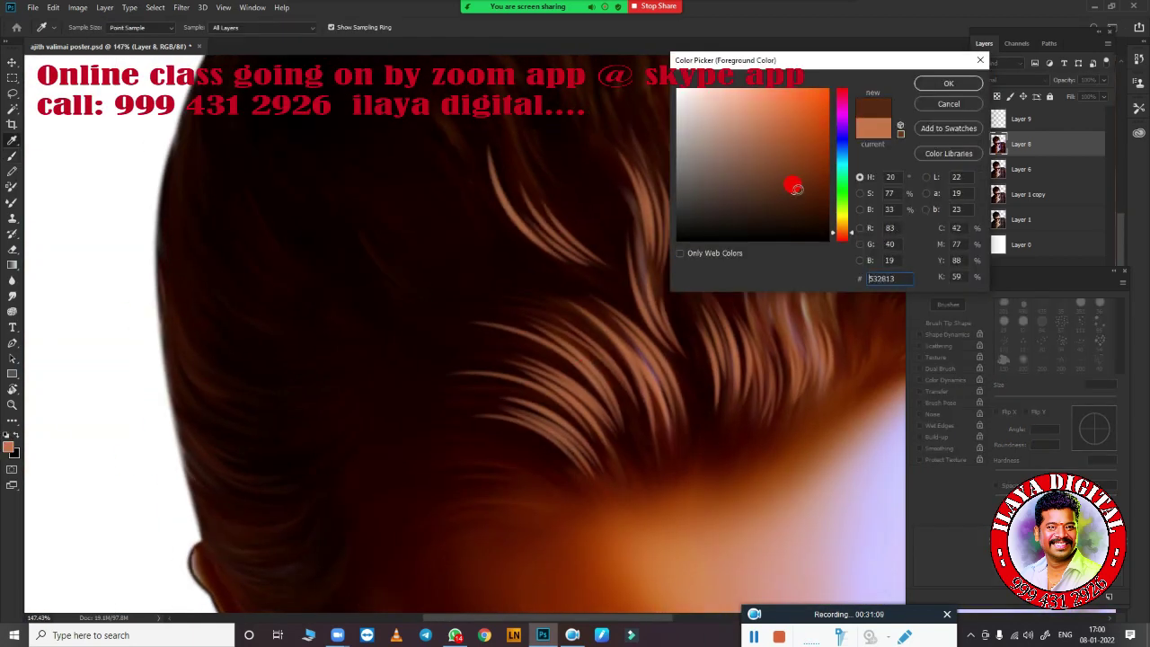
{"action": "key", "text": "Return"}
{"action": "scroll", "coordinate": [216, 269], "scroll_direction": "up", "scroll_amount": 3}
{"action": "scroll", "coordinate": [261, 440], "scroll_direction": "up", "scroll_amount": 2}
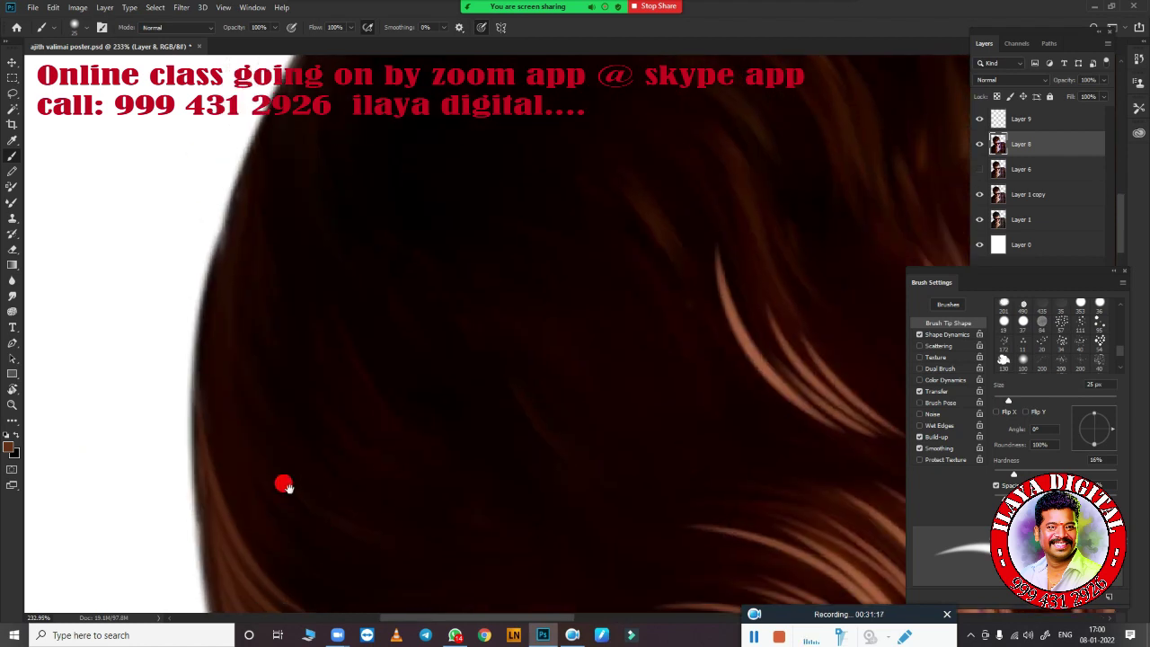
{"action": "scroll", "coordinate": [315, 494], "scroll_direction": "up", "scroll_amount": 3}
{"action": "scroll", "coordinate": [455, 378], "scroll_direction": "down", "scroll_amount": 3}
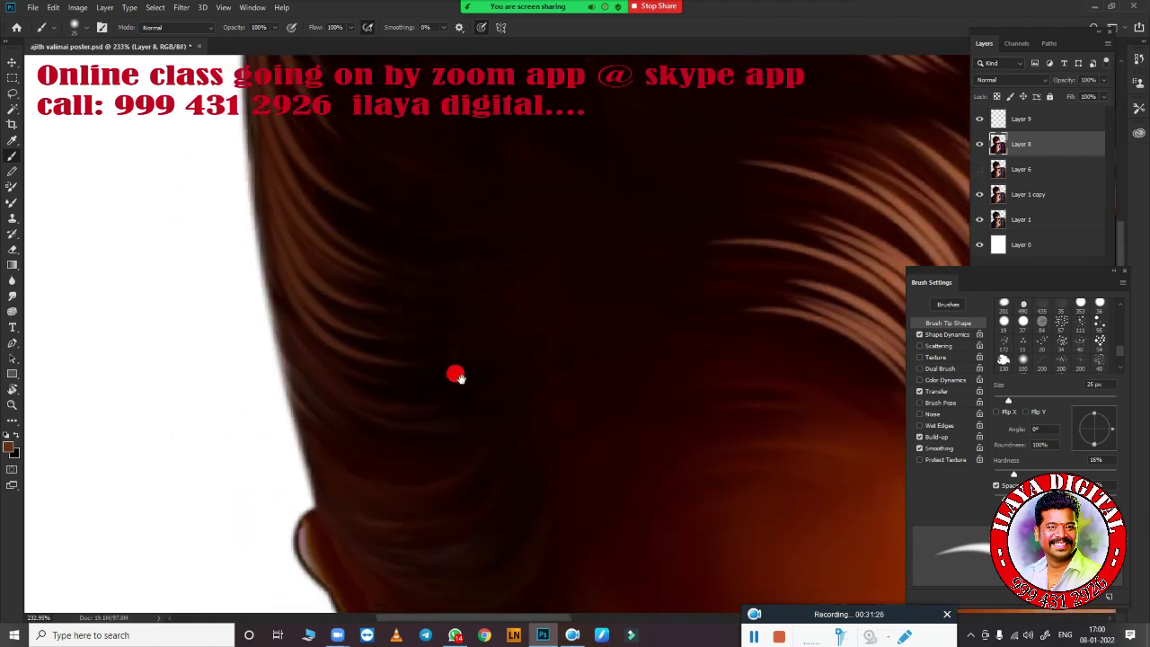
{"action": "scroll", "coordinate": [301, 300], "scroll_direction": "up", "scroll_amount": 2}
{"action": "scroll", "coordinate": [369, 373], "scroll_direction": "up", "scroll_amount": 2}
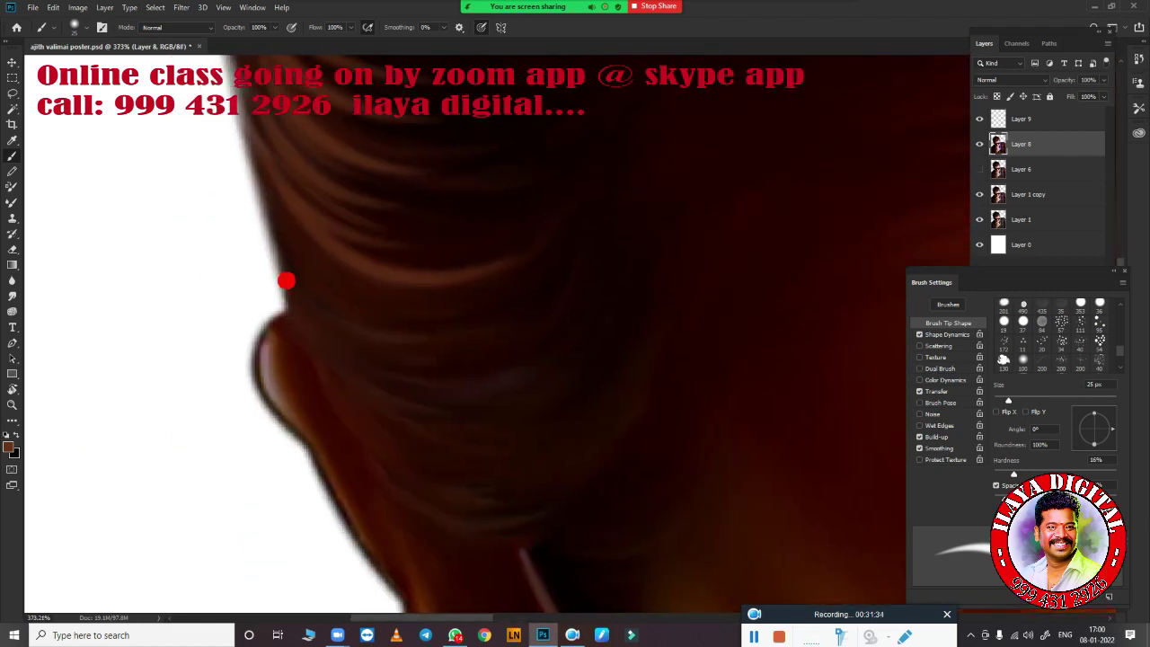
{"action": "scroll", "coordinate": [288, 278], "scroll_direction": "down", "scroll_amount": 3}
{"action": "scroll", "coordinate": [570, 213], "scroll_direction": "right", "scroll_amount": 2}
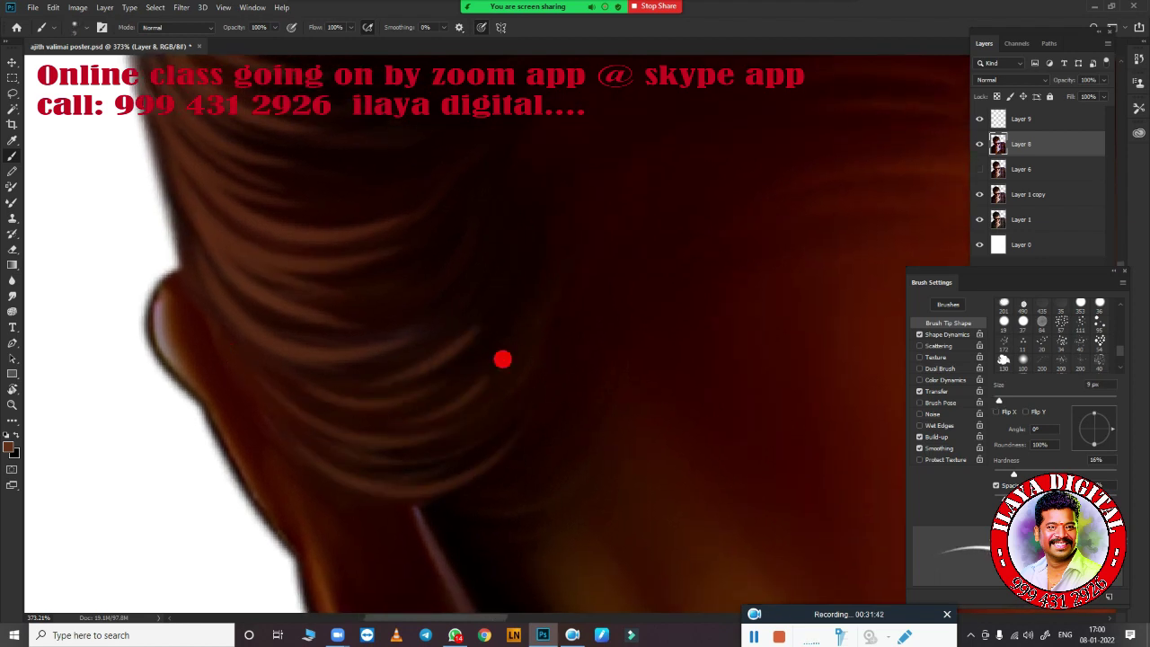
{"action": "scroll", "coordinate": [265, 436], "scroll_direction": "up", "scroll_amount": 3}
{"action": "scroll", "coordinate": [519, 452], "scroll_direction": "left", "scroll_amount": 2}
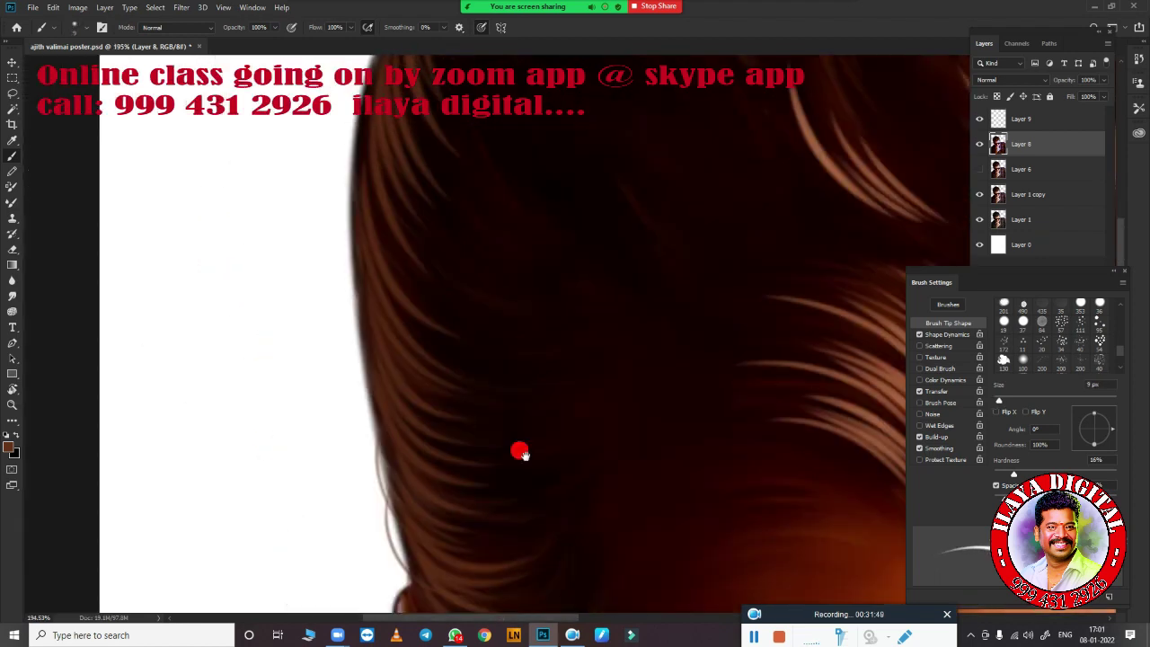
{"action": "scroll", "coordinate": [239, 134], "scroll_direction": "right", "scroll_amount": 2}
{"action": "scroll", "coordinate": [544, 370], "scroll_direction": "left", "scroll_amount": 3}
{"action": "scroll", "coordinate": [442, 338], "scroll_direction": "up", "scroll_amount": 1}
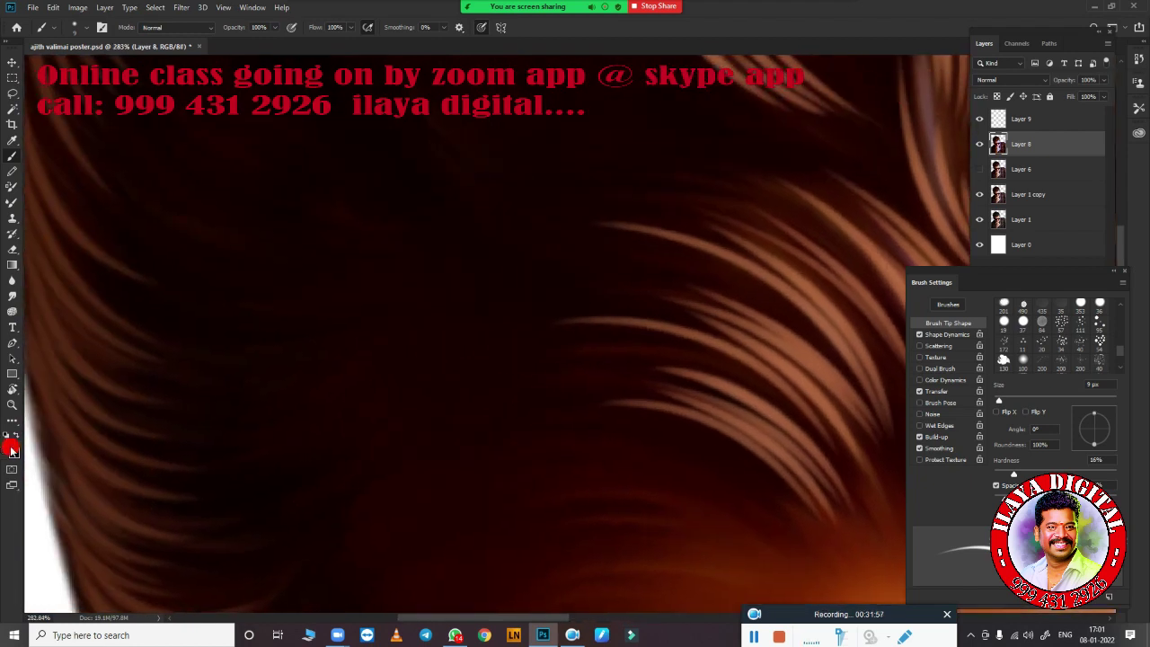
Pick a darker brown #905338 and move the view along the crown of the hair
{"action": "left_click", "coordinate": [949, 84]}
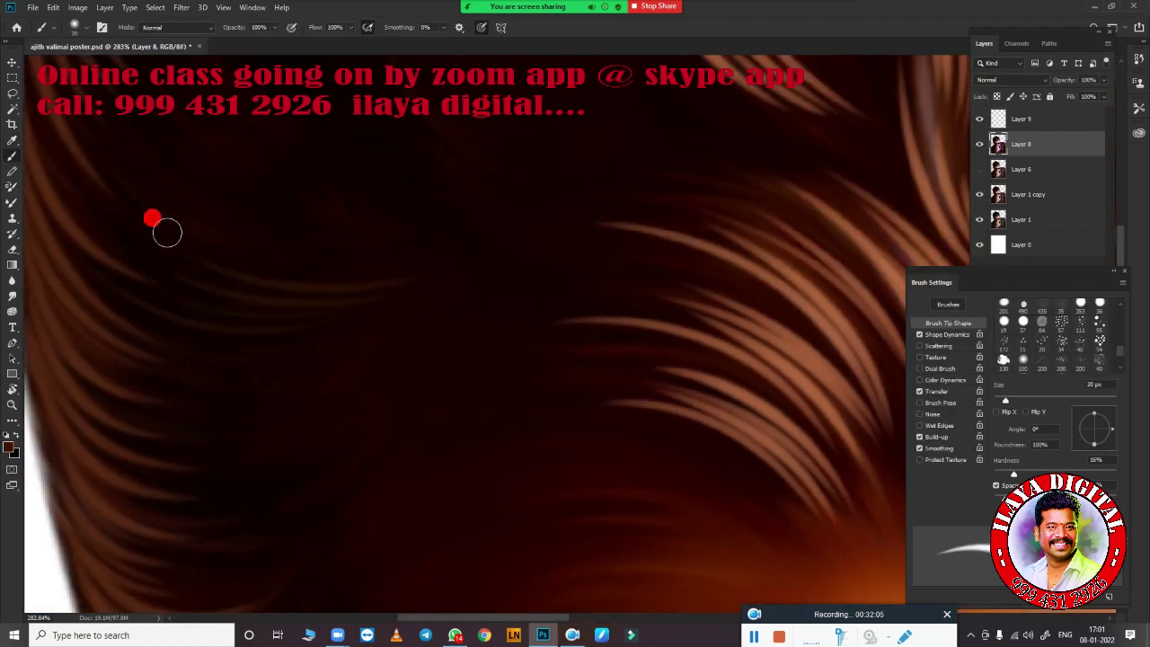
{"action": "scroll", "coordinate": [360, 216], "scroll_direction": "down", "scroll_amount": 2}
{"action": "scroll", "coordinate": [508, 205], "scroll_direction": "left", "scroll_amount": 2}
{"action": "scroll", "coordinate": [408, 345], "scroll_direction": "right", "scroll_amount": 3}
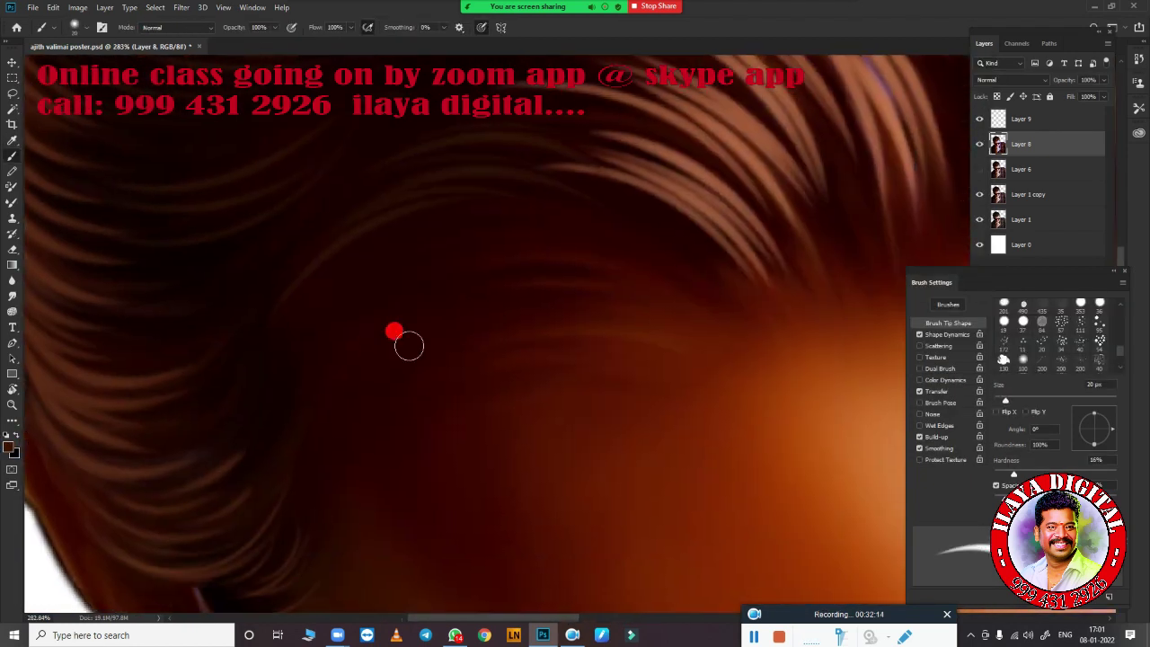
{"action": "scroll", "coordinate": [414, 342], "scroll_direction": "up", "scroll_amount": 3}
{"action": "scroll", "coordinate": [551, 277], "scroll_direction": "left", "scroll_amount": 2}
{"action": "scroll", "coordinate": [315, 233], "scroll_direction": "right", "scroll_amount": 1}
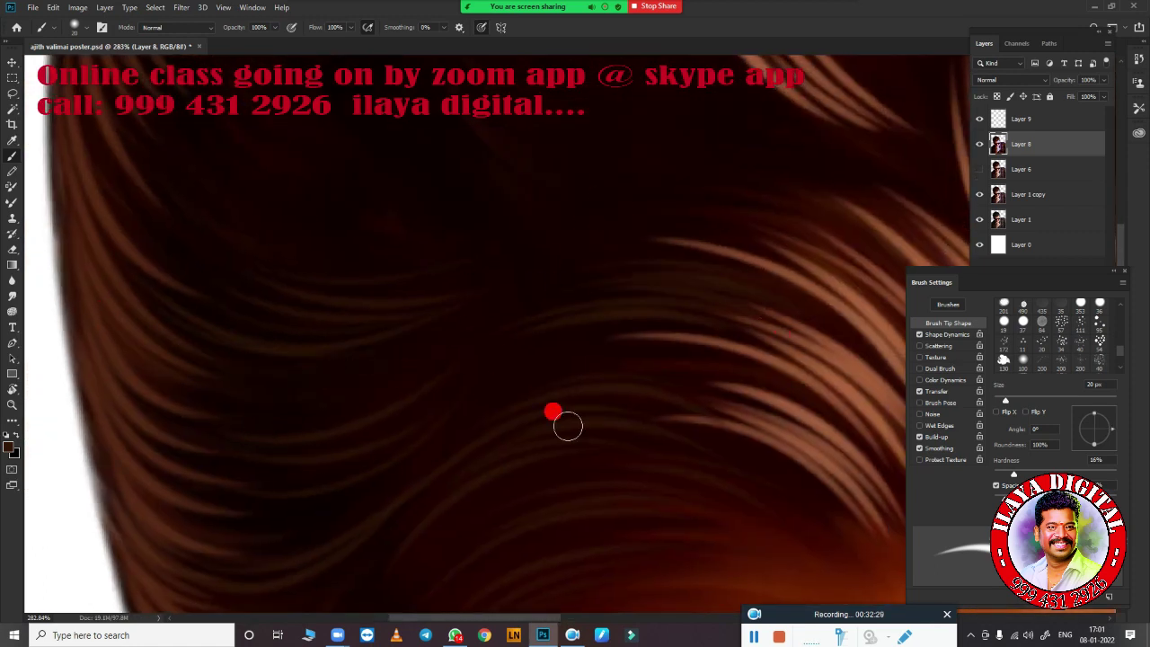
{"action": "scroll", "coordinate": [506, 293], "scroll_direction": "right", "scroll_amount": 2}
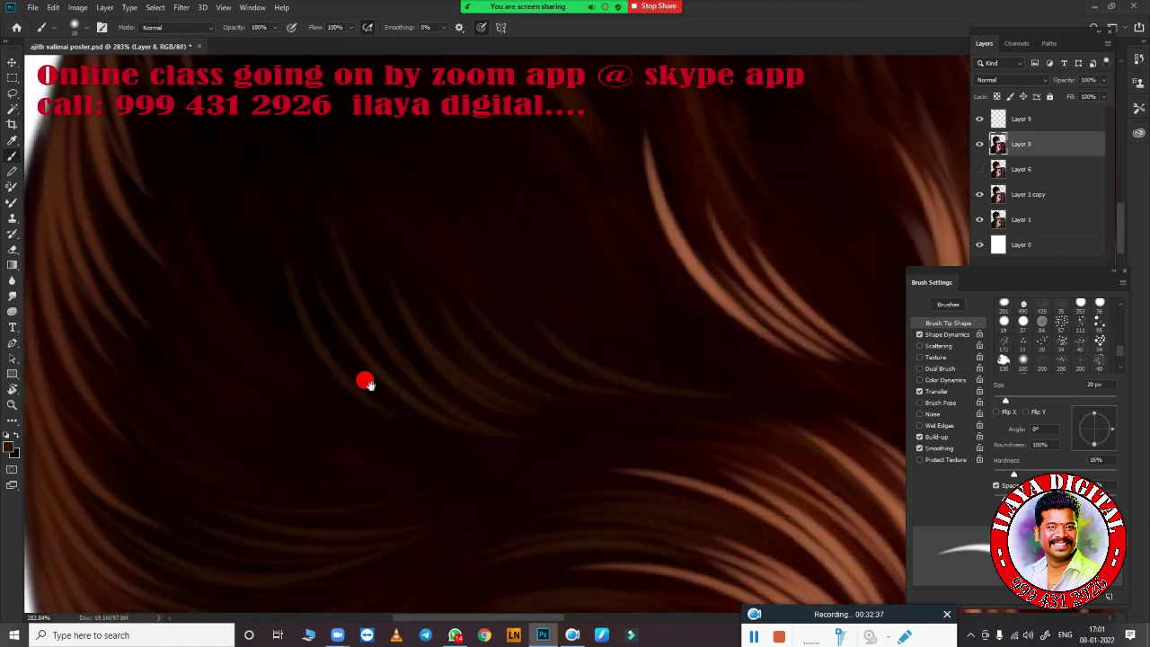
{"action": "scroll", "coordinate": [365, 382], "scroll_direction": "left", "scroll_amount": 2}
{"action": "scroll", "coordinate": [419, 244], "scroll_direction": "right", "scroll_amount": 3}
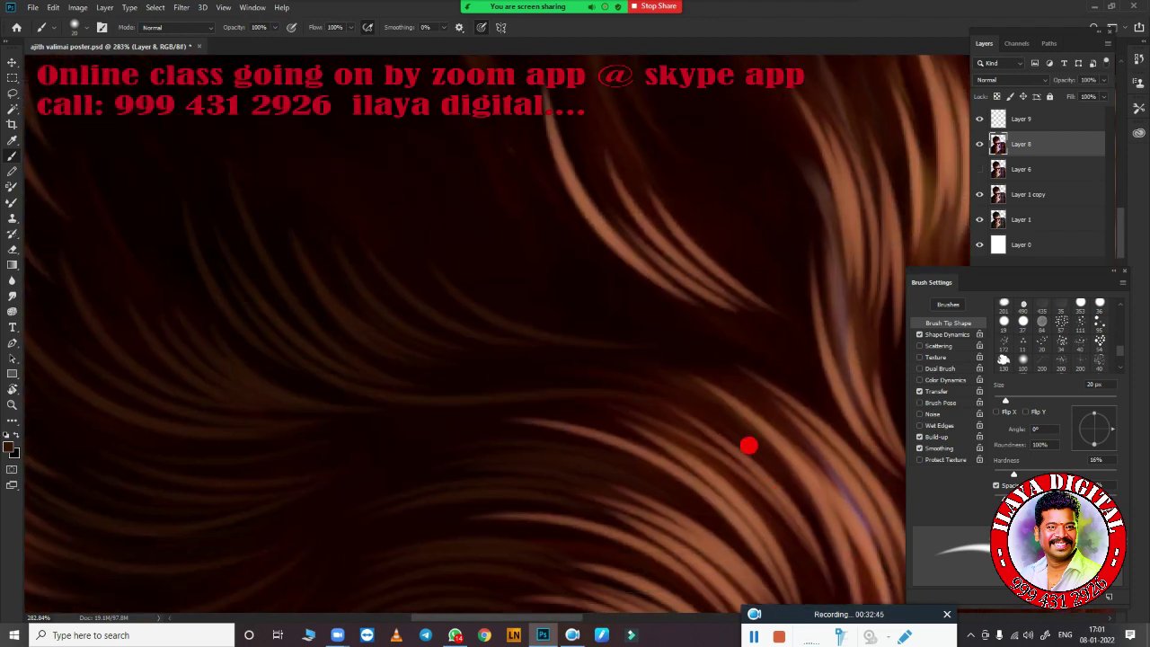
{"action": "scroll", "coordinate": [620, 252], "scroll_direction": "right", "scroll_amount": 2}
{"action": "scroll", "coordinate": [593, 360], "scroll_direction": "left", "scroll_amount": 3}
{"action": "scroll", "coordinate": [522, 459], "scroll_direction": "left", "scroll_amount": 2}
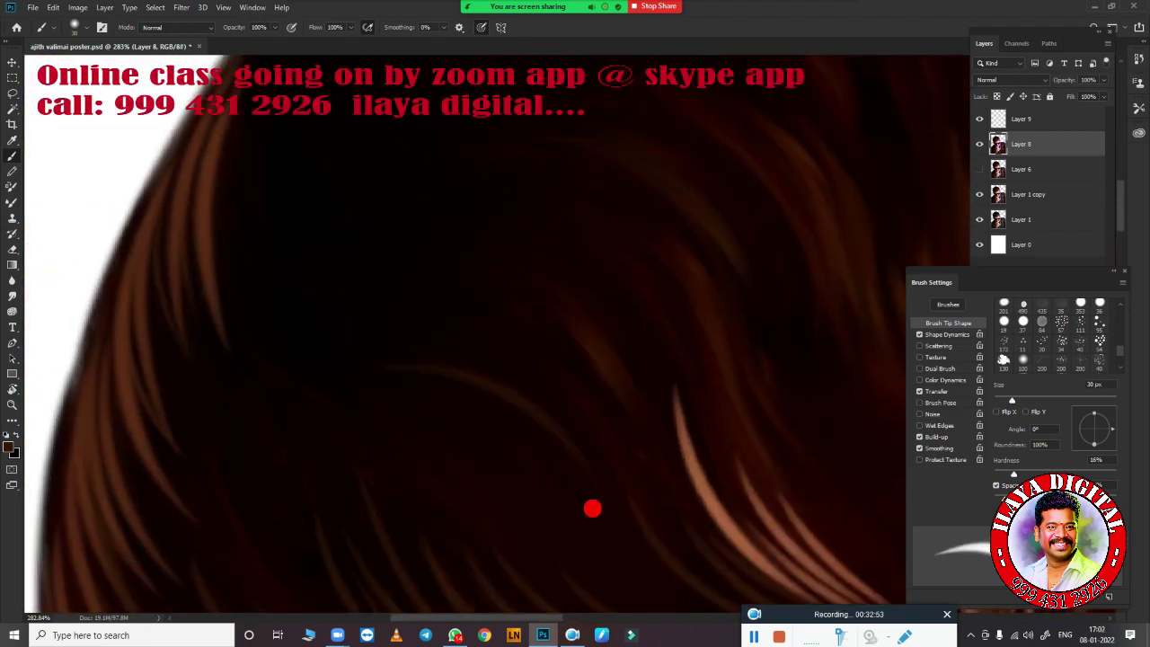
{"action": "scroll", "coordinate": [344, 368], "scroll_direction": "down", "scroll_amount": 3}
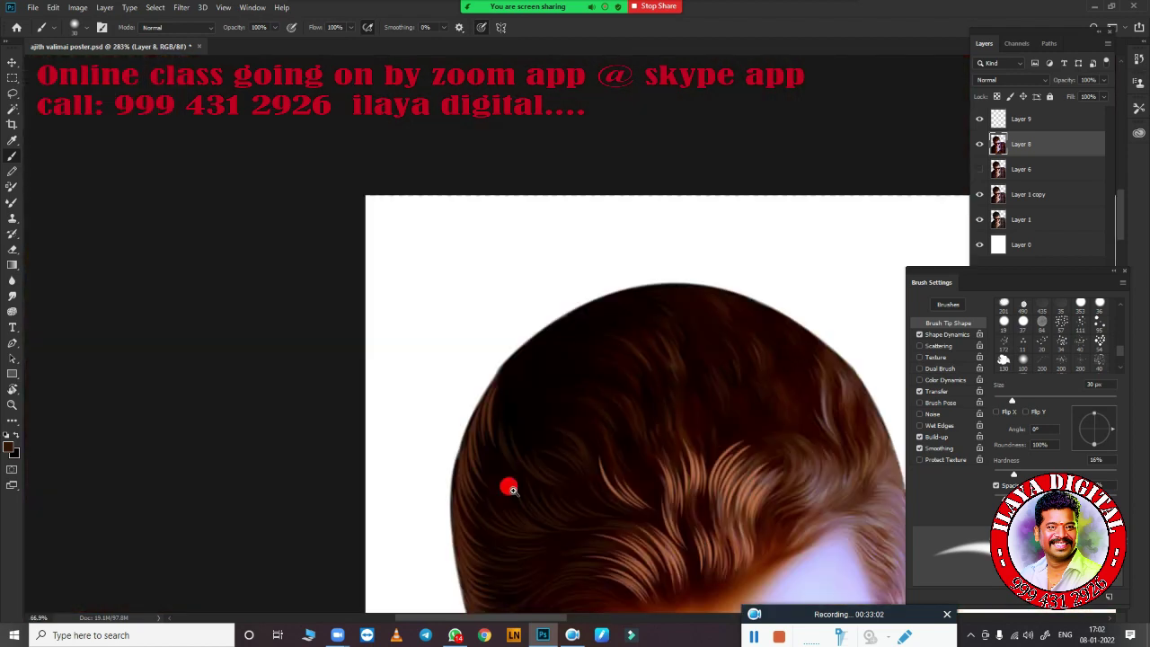
{"action": "scroll", "coordinate": [508, 483], "scroll_direction": "down", "scroll_amount": 2}
{"action": "scroll", "coordinate": [573, 393], "scroll_direction": "up", "scroll_amount": 3}
{"action": "scroll", "coordinate": [563, 462], "scroll_direction": "up", "scroll_amount": 3}
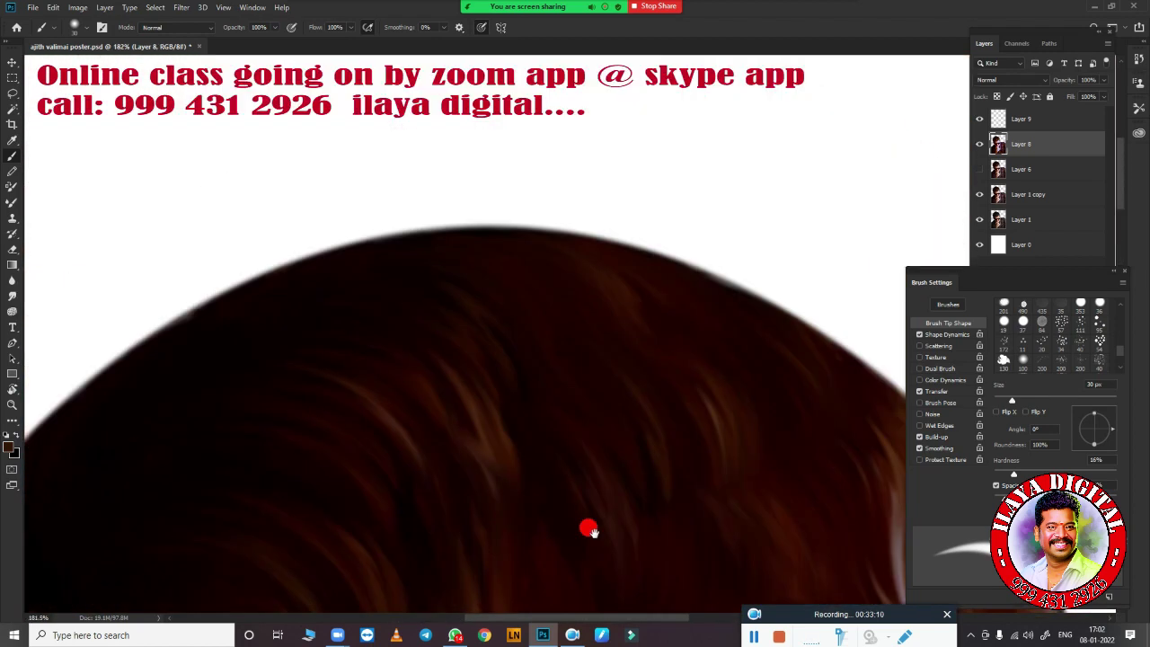
{"action": "scroll", "coordinate": [698, 357], "scroll_direction": "up", "scroll_amount": 1}
{"action": "scroll", "coordinate": [699, 357], "scroll_direction": "up", "scroll_amount": 1}
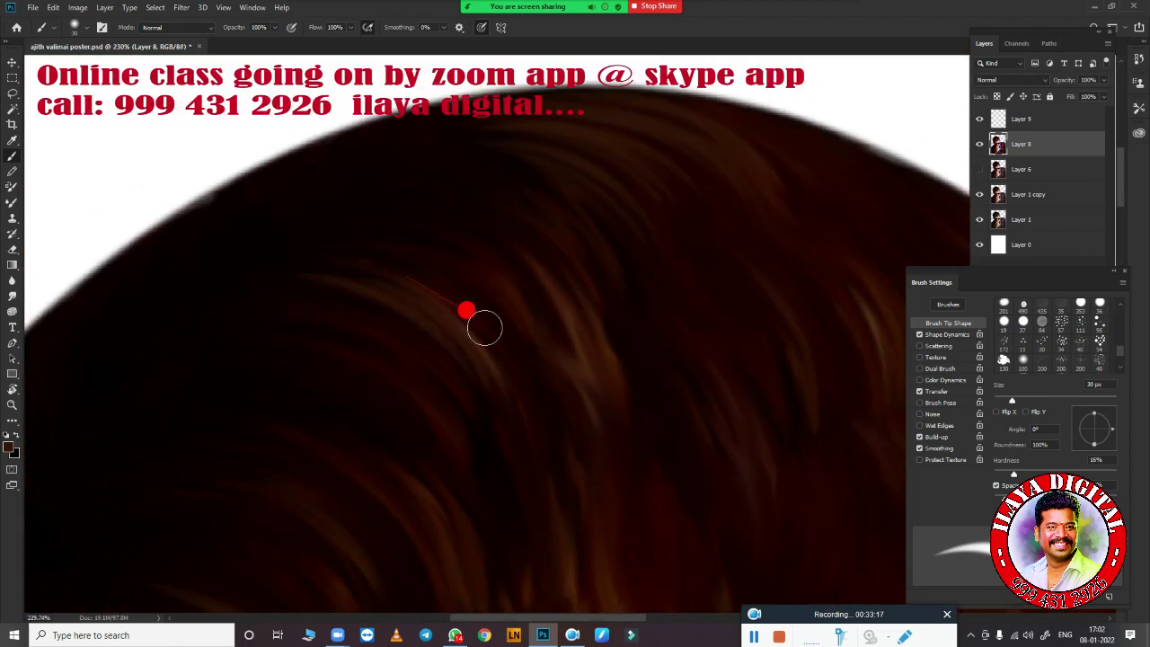
{"action": "left_click_drag", "start_coordinate": [210, 98], "coordinate": [570, 324]}
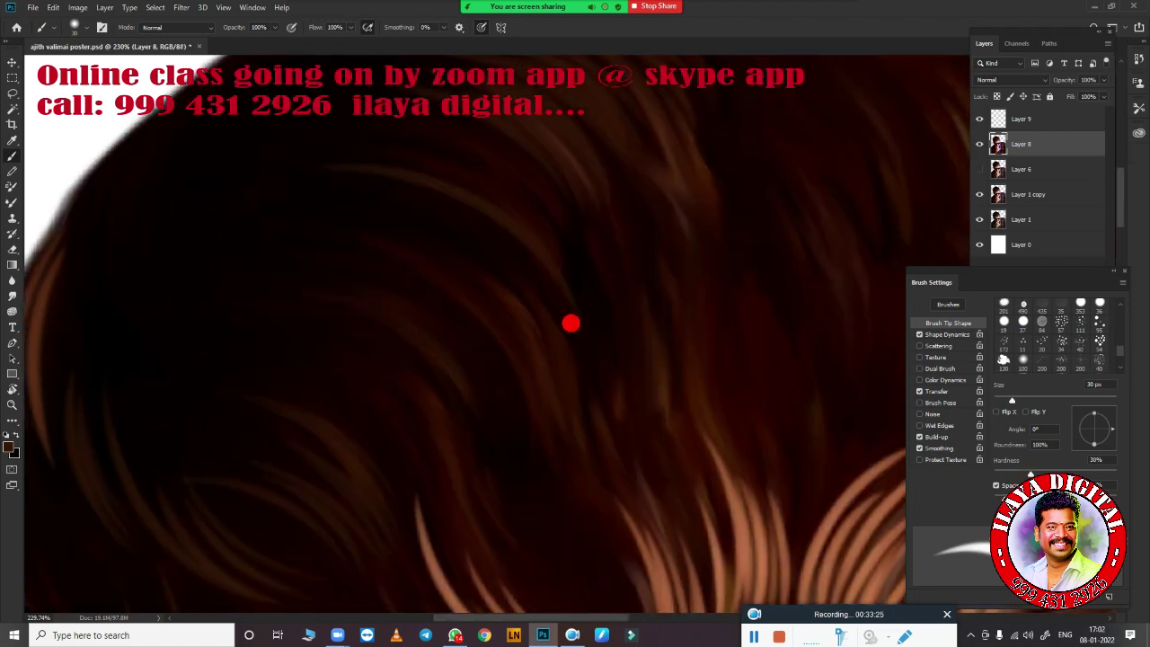
{"action": "left_click_drag", "start_coordinate": [290, 243], "coordinate": [276, 208]}
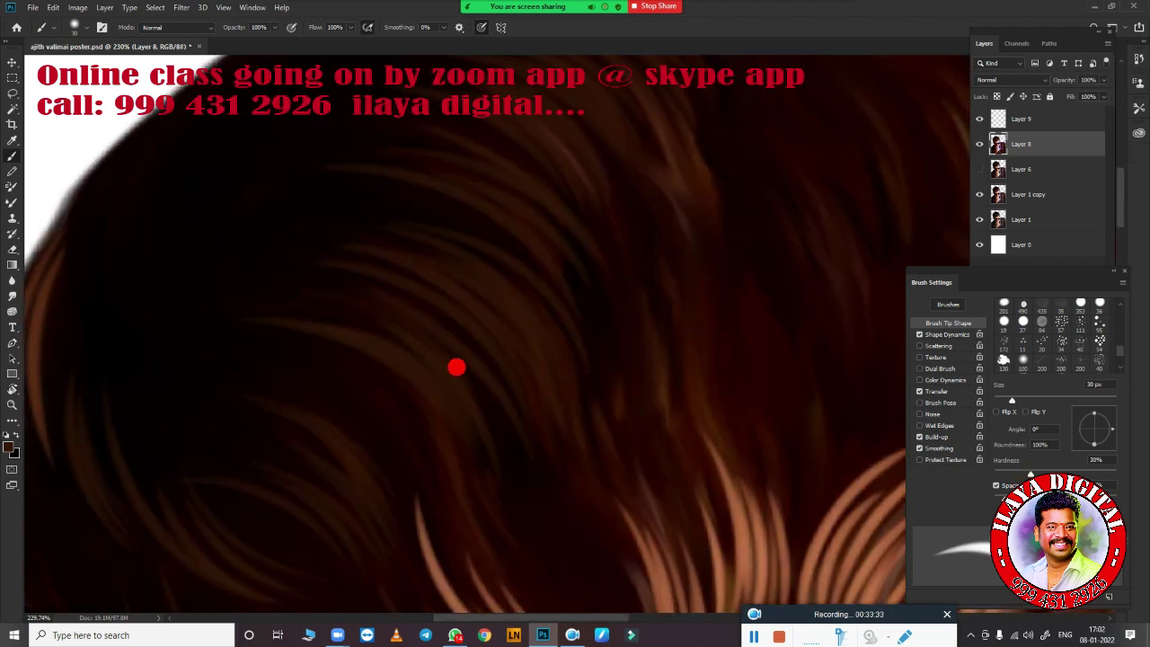
{"action": "scroll", "coordinate": [329, 195], "scroll_direction": "up", "scroll_amount": 3}
{"action": "scroll", "coordinate": [198, 437], "scroll_direction": "up", "scroll_amount": 2}
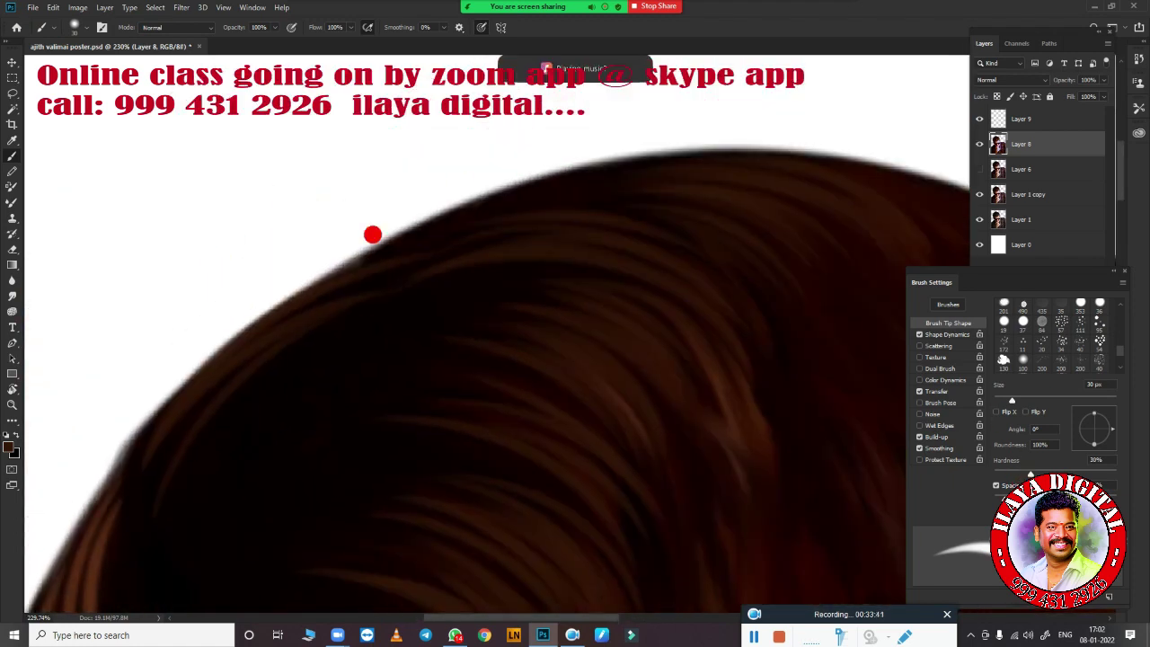
{"action": "scroll", "coordinate": [373, 235], "scroll_direction": "down", "scroll_amount": 2}
{"action": "scroll", "coordinate": [590, 357], "scroll_direction": "up", "scroll_amount": 3}
{"action": "scroll", "coordinate": [293, 242], "scroll_direction": "down", "scroll_amount": 2}
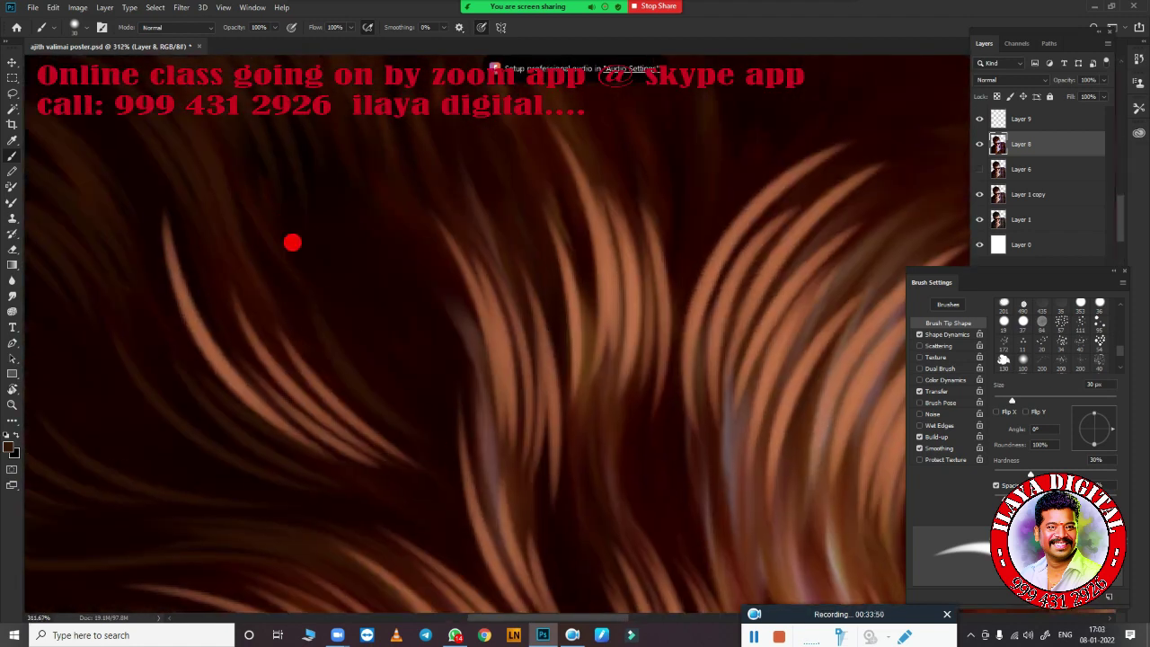
{"action": "scroll", "coordinate": [573, 452], "scroll_direction": "up", "scroll_amount": 3}
{"action": "scroll", "coordinate": [406, 405], "scroll_direction": "up", "scroll_amount": 1}
{"action": "scroll", "coordinate": [562, 458], "scroll_direction": "down", "scroll_amount": 5}
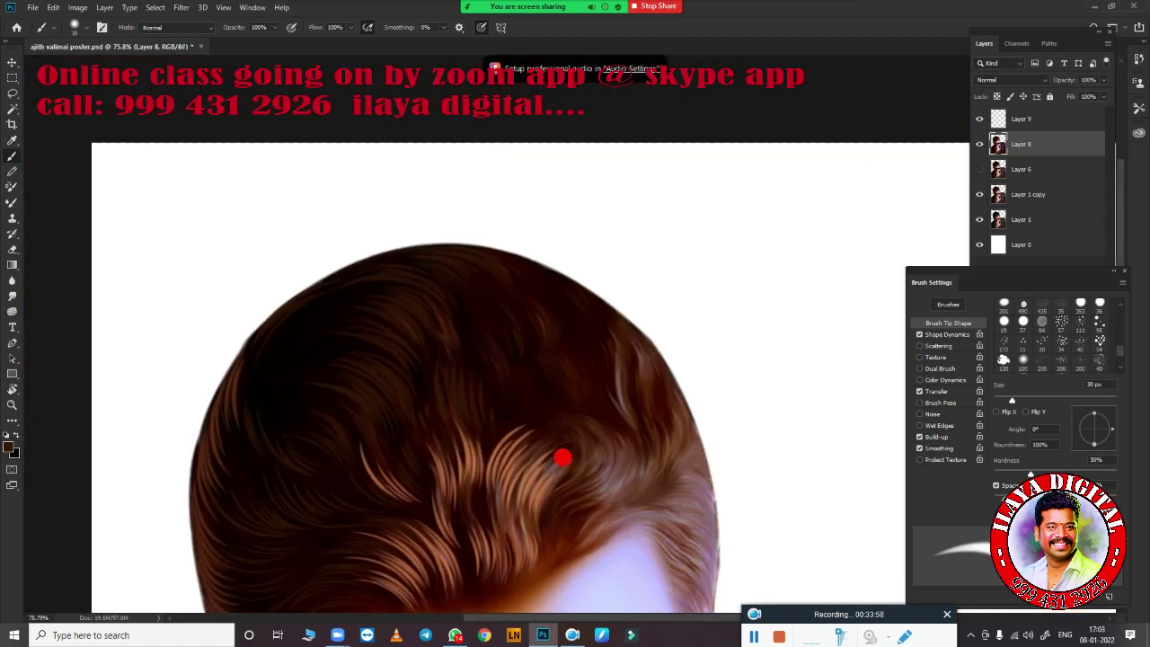
{"action": "scroll", "coordinate": [552, 495], "scroll_direction": "up", "scroll_amount": 3}
Choose a reddish-brown painting colour and zoom around the hair
{"action": "scroll", "coordinate": [551, 495], "scroll_direction": "up", "scroll_amount": 2}
{"action": "left_click", "coordinate": [10, 447]}
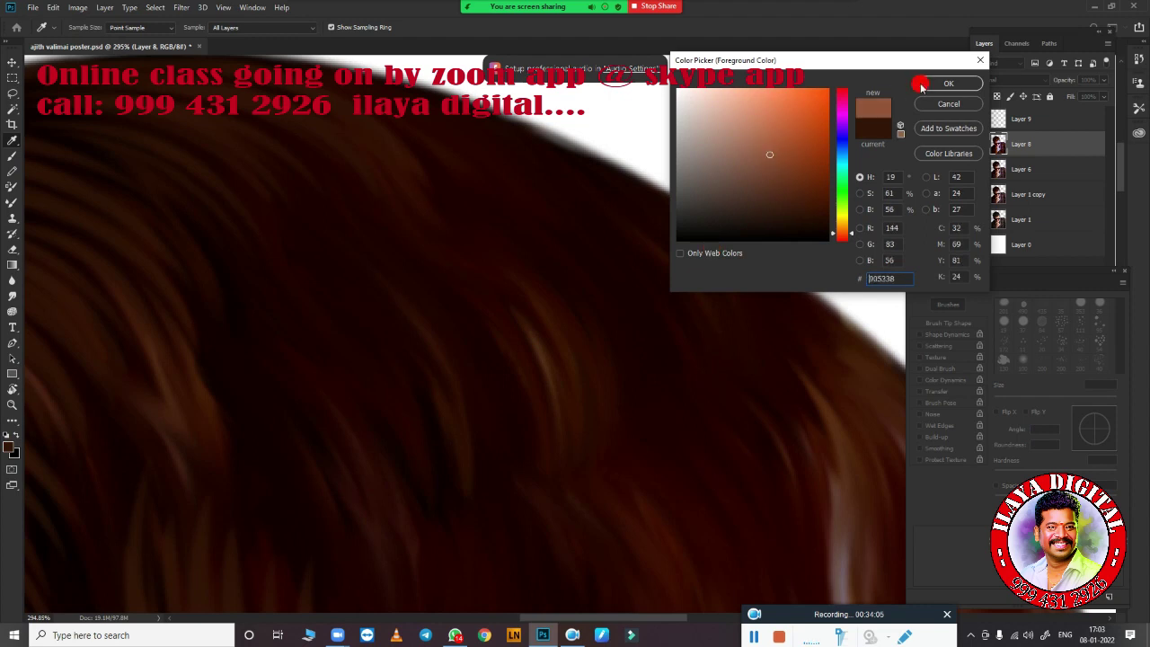
{"action": "left_click", "coordinate": [921, 85]}
{"action": "scroll", "coordinate": [563, 367], "scroll_direction": "down", "scroll_amount": 3}
{"action": "scroll", "coordinate": [390, 306], "scroll_direction": "up", "scroll_amount": 3}
{"action": "scroll", "coordinate": [552, 423], "scroll_direction": "up", "scroll_amount": 1}
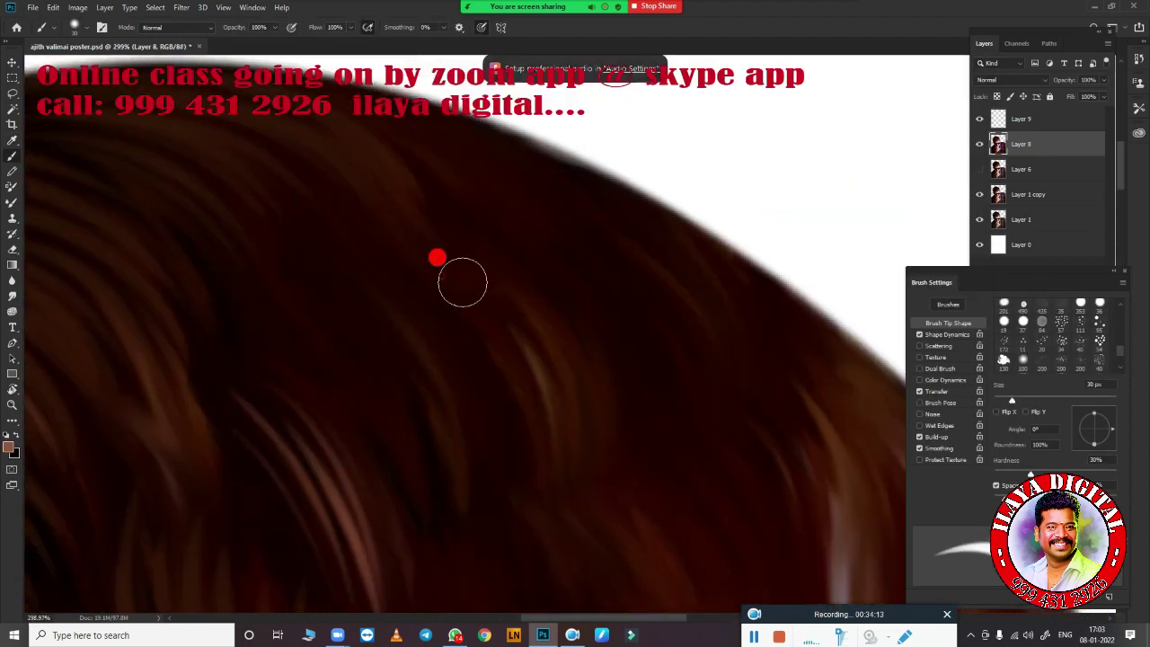
{"action": "scroll", "coordinate": [275, 306], "scroll_direction": "up", "scroll_amount": 2}
{"action": "scroll", "coordinate": [557, 368], "scroll_direction": "down", "scroll_amount": 1}
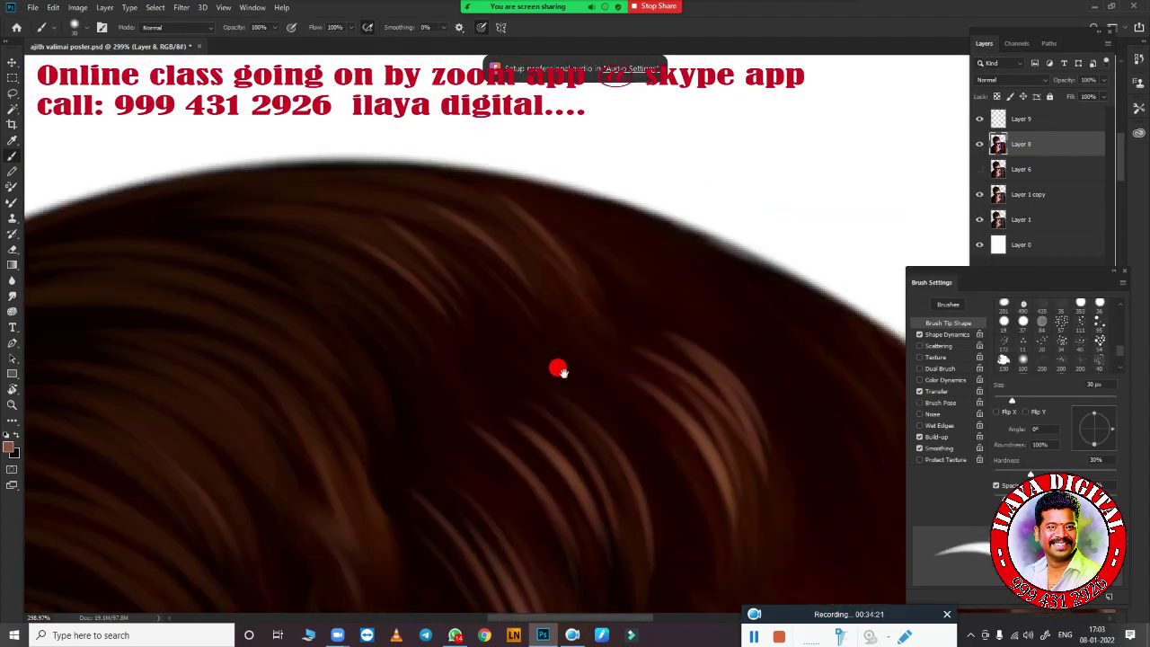
{"action": "scroll", "coordinate": [545, 288], "scroll_direction": "up", "scroll_amount": 1}
{"action": "scroll", "coordinate": [449, 321], "scroll_direction": "down", "scroll_amount": 3}
{"action": "scroll", "coordinate": [609, 162], "scroll_direction": "down", "scroll_amount": 1}
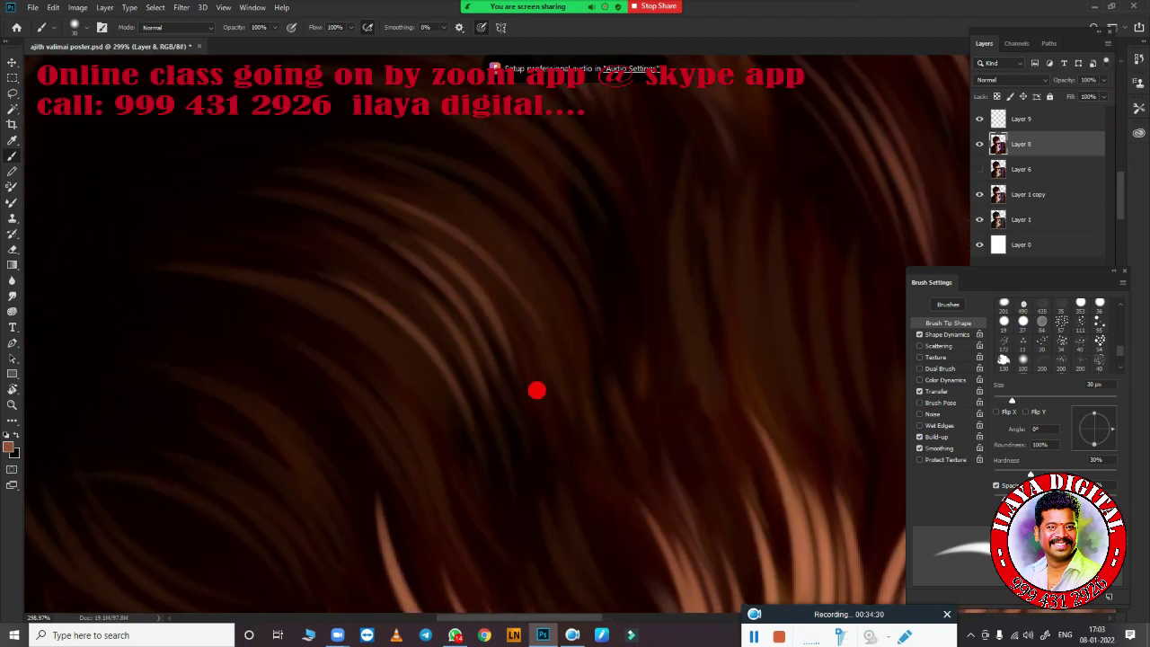
{"action": "scroll", "coordinate": [536, 390], "scroll_direction": "down", "scroll_amount": 2}
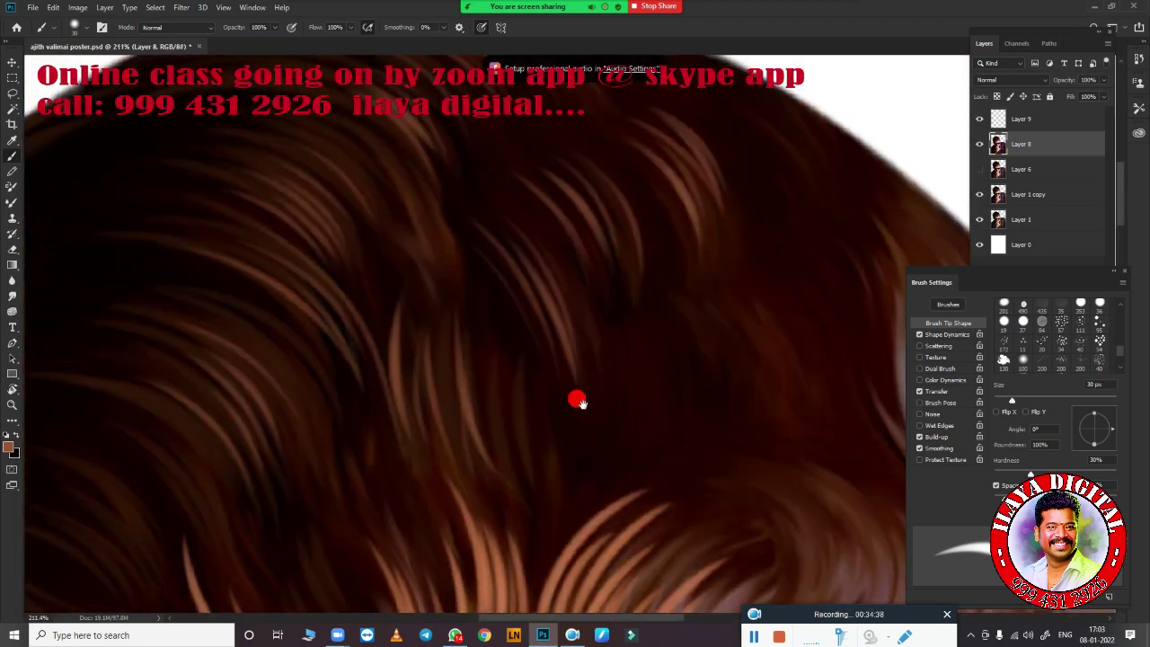
{"action": "scroll", "coordinate": [224, 426], "scroll_direction": "down", "scroll_amount": 1}
{"action": "scroll", "coordinate": [426, 320], "scroll_direction": "up", "scroll_amount": 1}
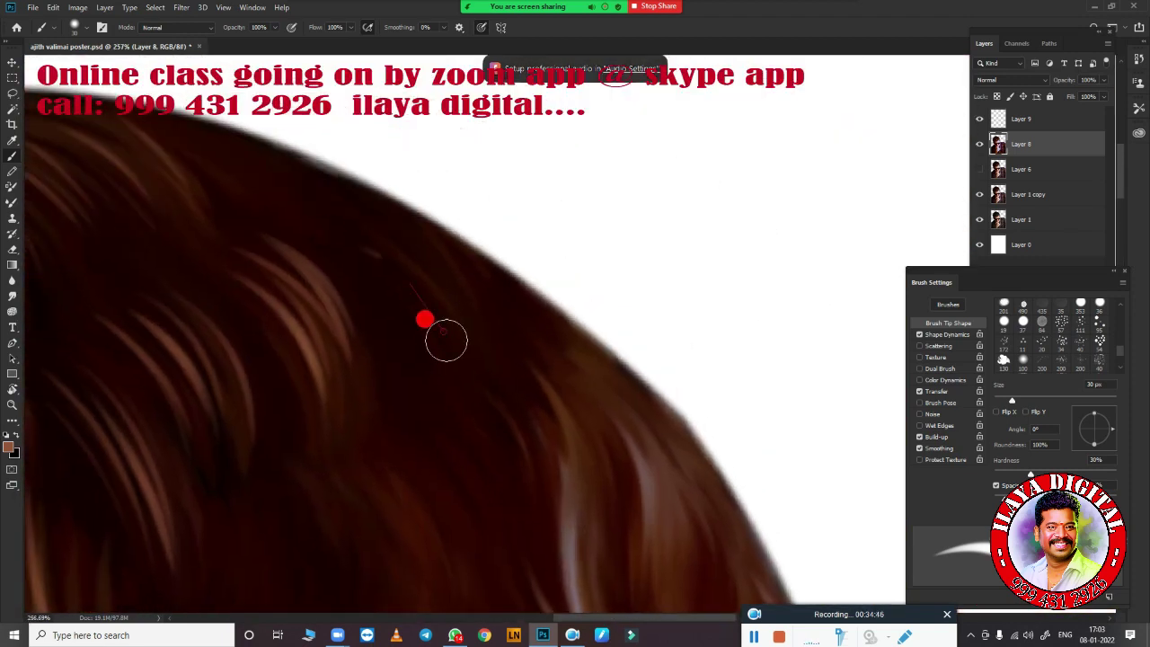
{"action": "scroll", "coordinate": [368, 270], "scroll_direction": "down", "scroll_amount": 3}
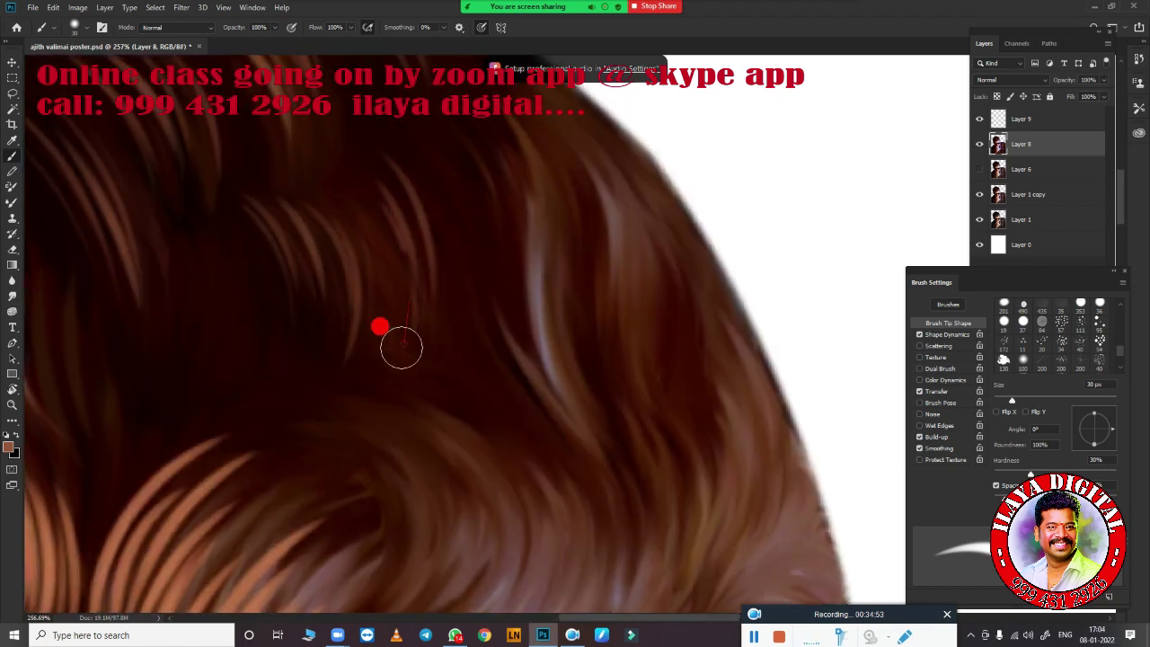
{"action": "scroll", "coordinate": [401, 348], "scroll_direction": "down", "scroll_amount": 5}
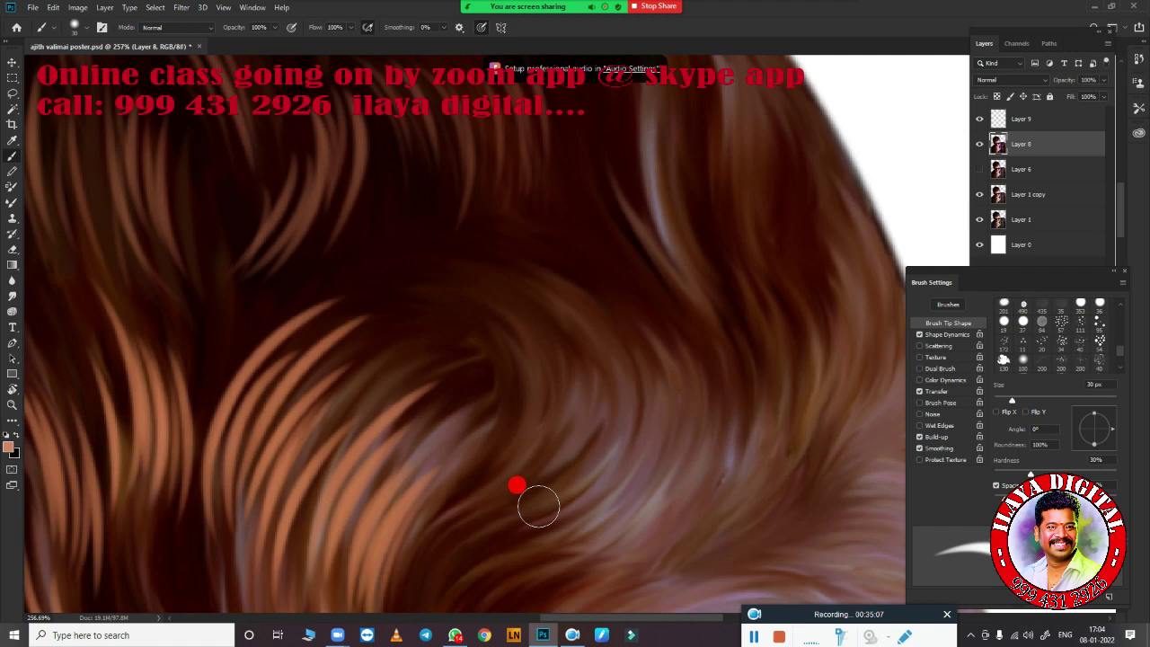
Briefly rotate the canvas view, reset it, and return to the Brush tool
{"action": "key", "text": "r"}
{"action": "left_click_drag", "start_coordinate": [516, 482], "coordinate": [483, 408]}
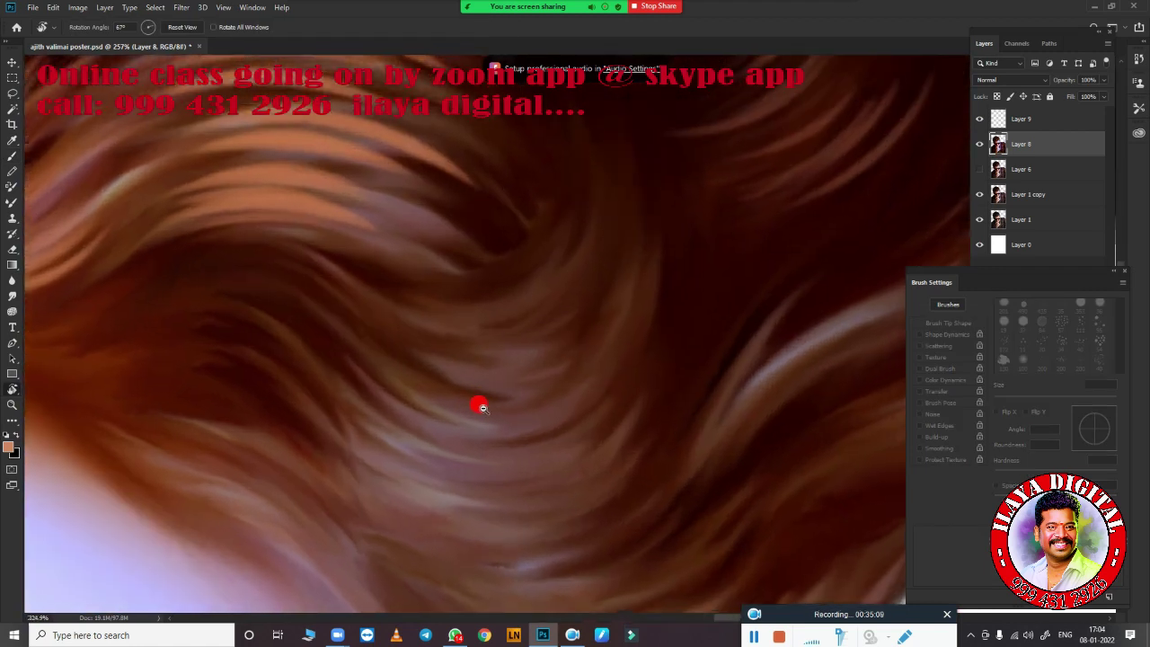
{"action": "key", "text": "Escape"}
{"action": "key", "text": "b"}
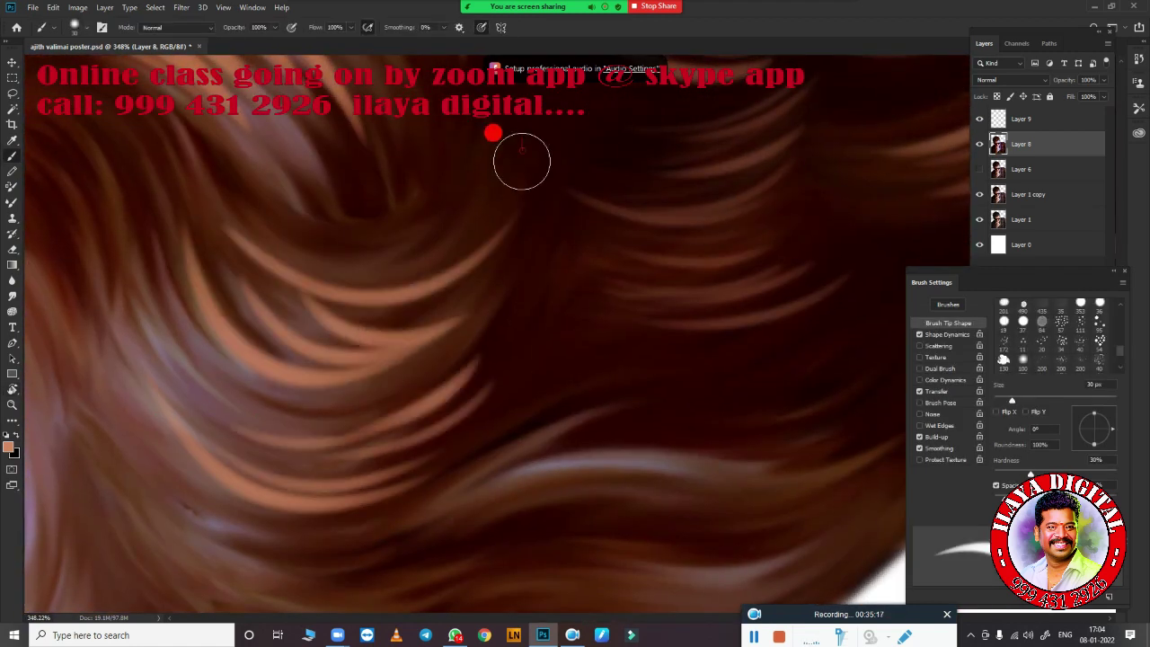
{"action": "scroll", "coordinate": [306, 350], "scroll_direction": "down", "scroll_amount": 3}
{"action": "scroll", "coordinate": [396, 422], "scroll_direction": "left", "scroll_amount": 3}
{"action": "scroll", "coordinate": [468, 409], "scroll_direction": "up", "scroll_amount": 3}
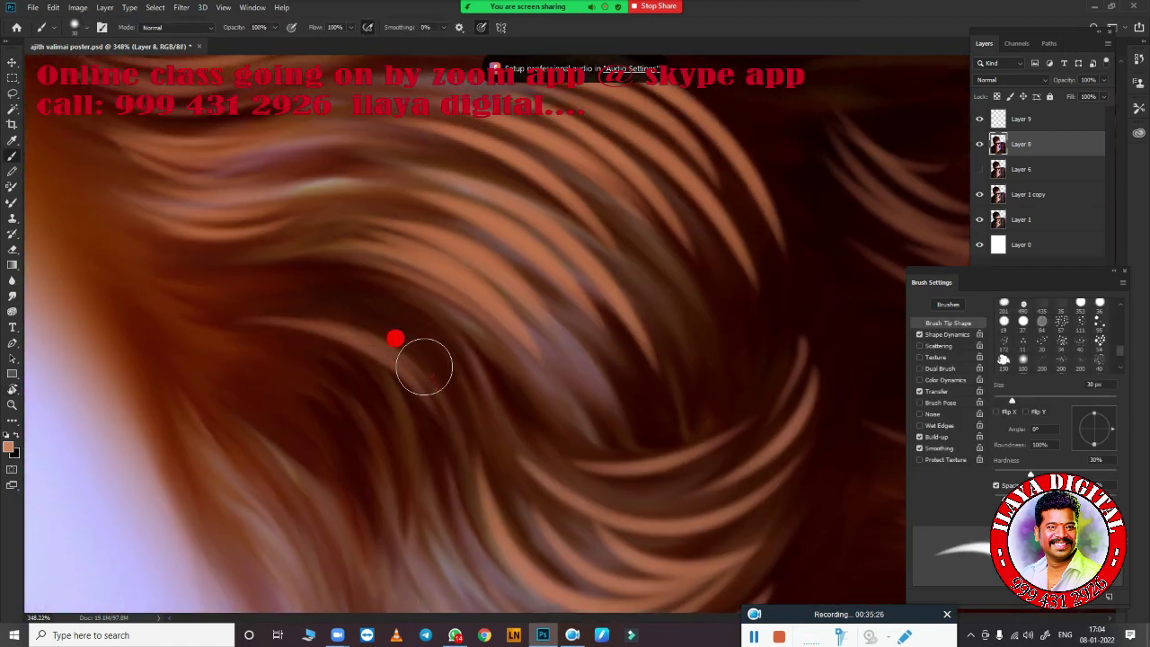
{"action": "scroll", "coordinate": [238, 287], "scroll_direction": "left", "scroll_amount": 3}
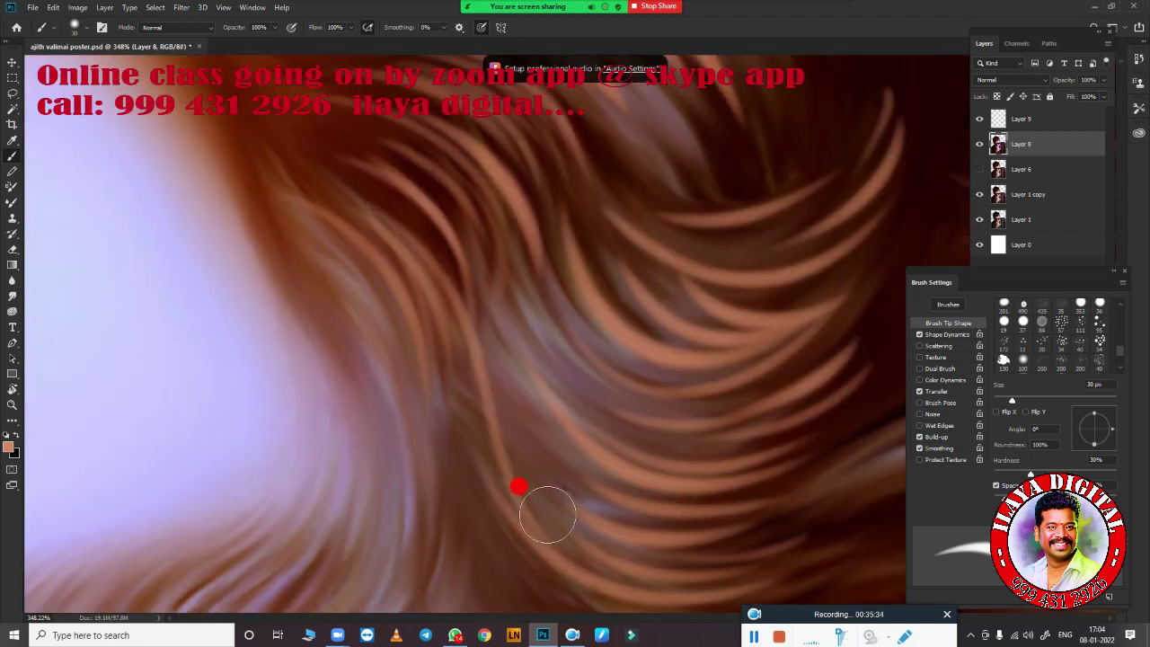
{"action": "scroll", "coordinate": [442, 465], "scroll_direction": "down", "scroll_amount": 5}
{"action": "scroll", "coordinate": [472, 428], "scroll_direction": "up", "scroll_amount": 3}
{"action": "scroll", "coordinate": [468, 414], "scroll_direction": "up", "scroll_amount": 2}
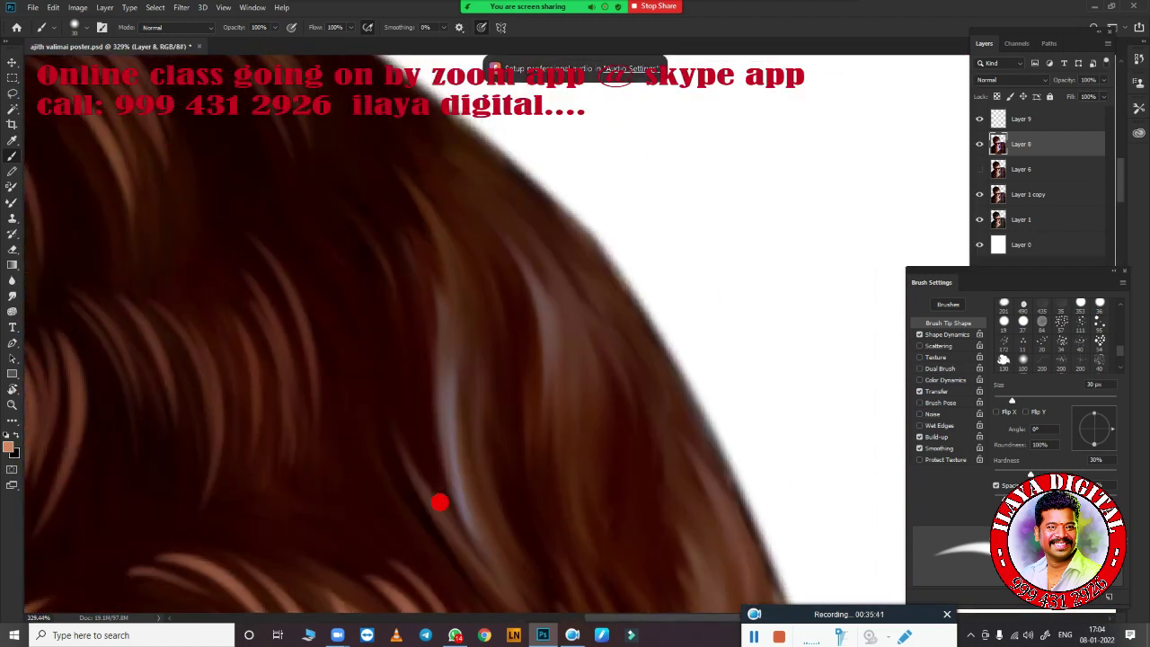
Pick a lighter brown and paint two light strands along the hair's top edge
{"action": "left_click", "coordinate": [12, 446]}
{"action": "left_click", "coordinate": [770, 147]}
{"action": "left_click", "coordinate": [950, 82]}
{"action": "left_click_drag", "start_coordinate": [369, 189], "coordinate": [422, 485]}
{"action": "left_click_drag", "start_coordinate": [450, 171], "coordinate": [539, 521]}
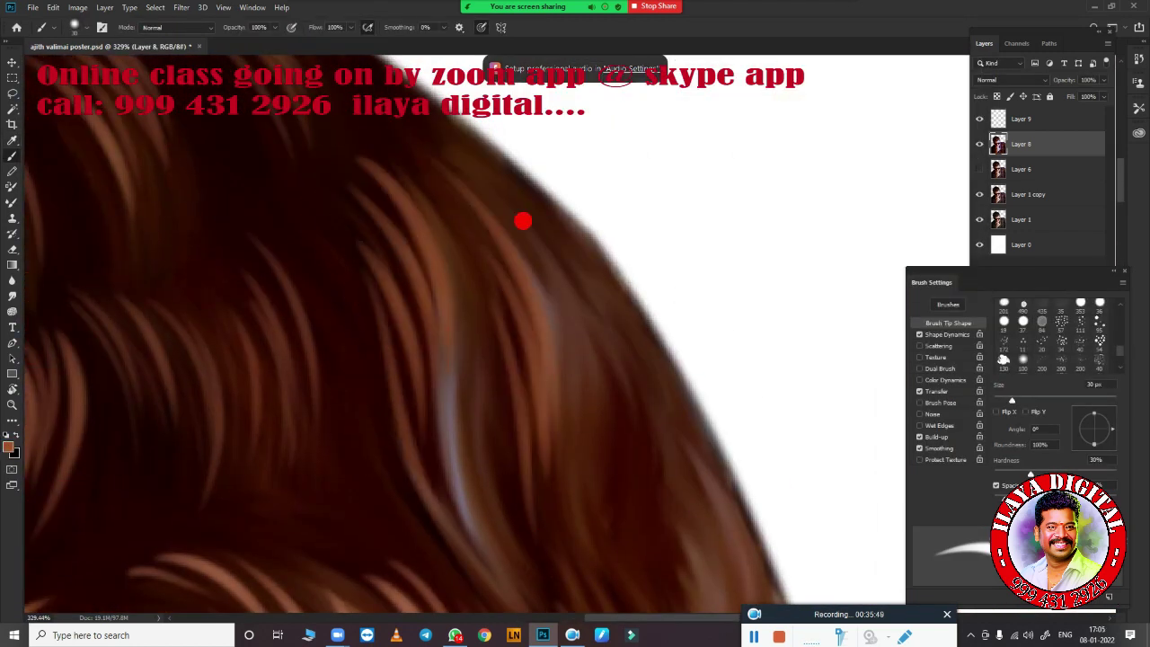
Zoom out and pan to bring the face and hairline into view
{"action": "scroll", "coordinate": [523, 220], "scroll_direction": "down", "scroll_amount": 3}
{"action": "scroll", "coordinate": [524, 380], "scroll_direction": "down", "scroll_amount": 2}
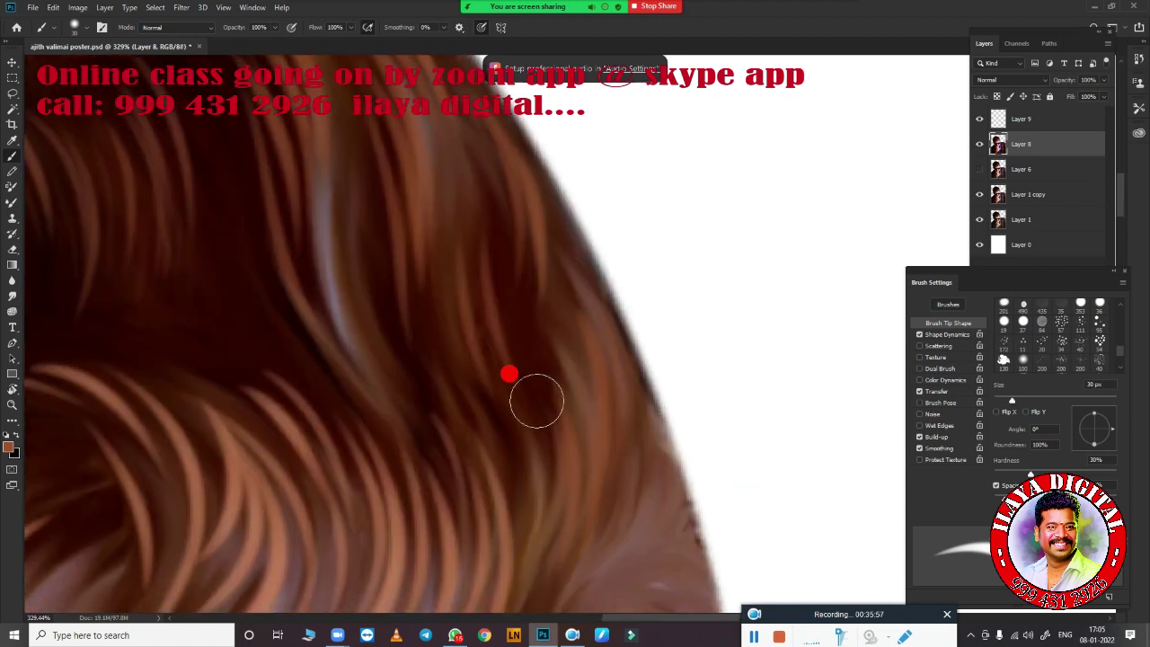
{"action": "scroll", "coordinate": [426, 355], "scroll_direction": "down", "scroll_amount": 2}
{"action": "scroll", "coordinate": [305, 213], "scroll_direction": "down", "scroll_amount": 4}
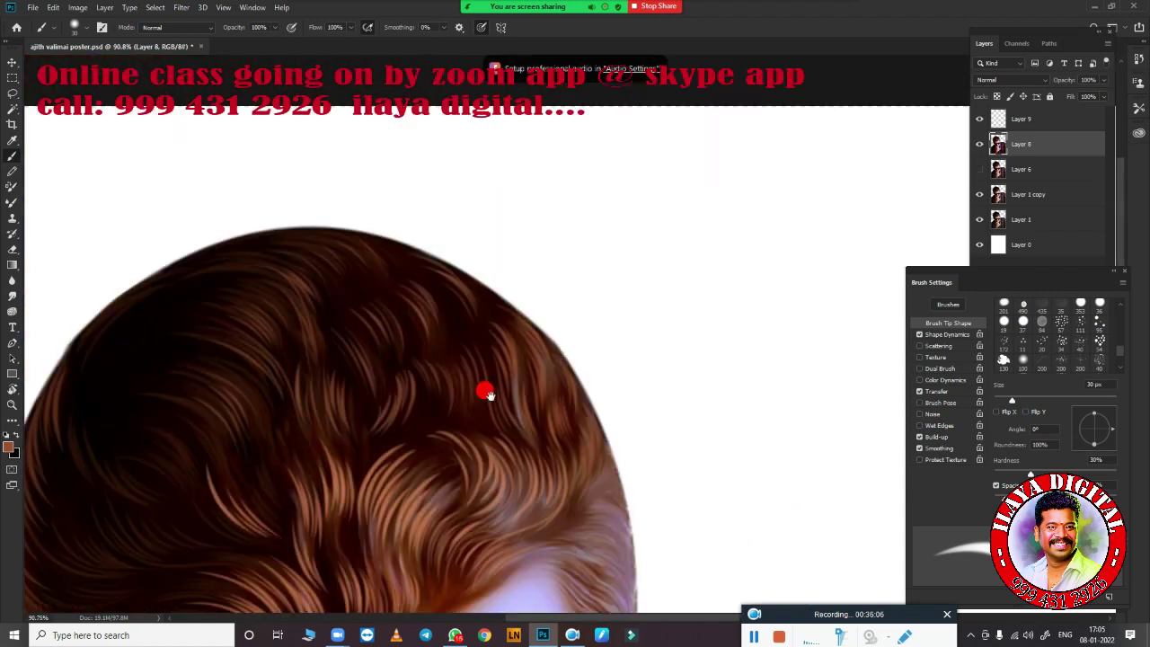
{"action": "left_click_drag", "start_coordinate": [485, 393], "coordinate": [490, 126]}
Sample lavender from the skin as the painting colour and resume the Brush
{"action": "left_click", "coordinate": [11, 447]}
{"action": "left_click", "coordinate": [594, 338]}
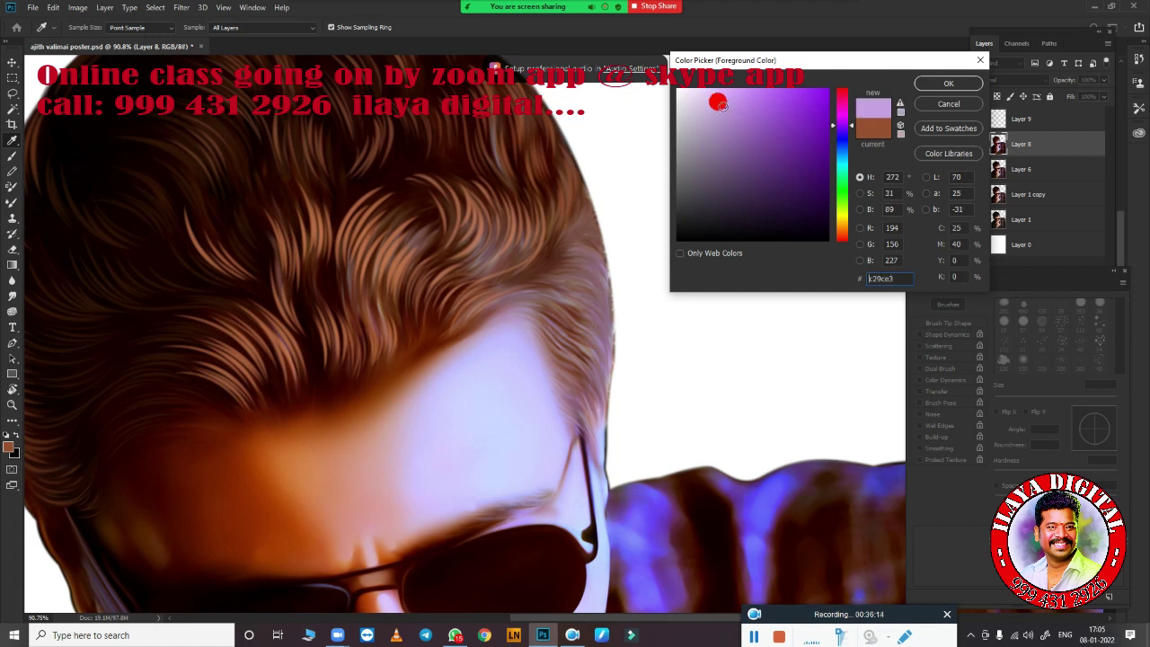
{"action": "key", "text": "Return"}
{"action": "key", "text": "b"}
{"action": "scroll", "coordinate": [429, 439], "scroll_direction": "up", "scroll_amount": 4}
{"action": "scroll", "coordinate": [378, 334], "scroll_direction": "up", "scroll_amount": 4}
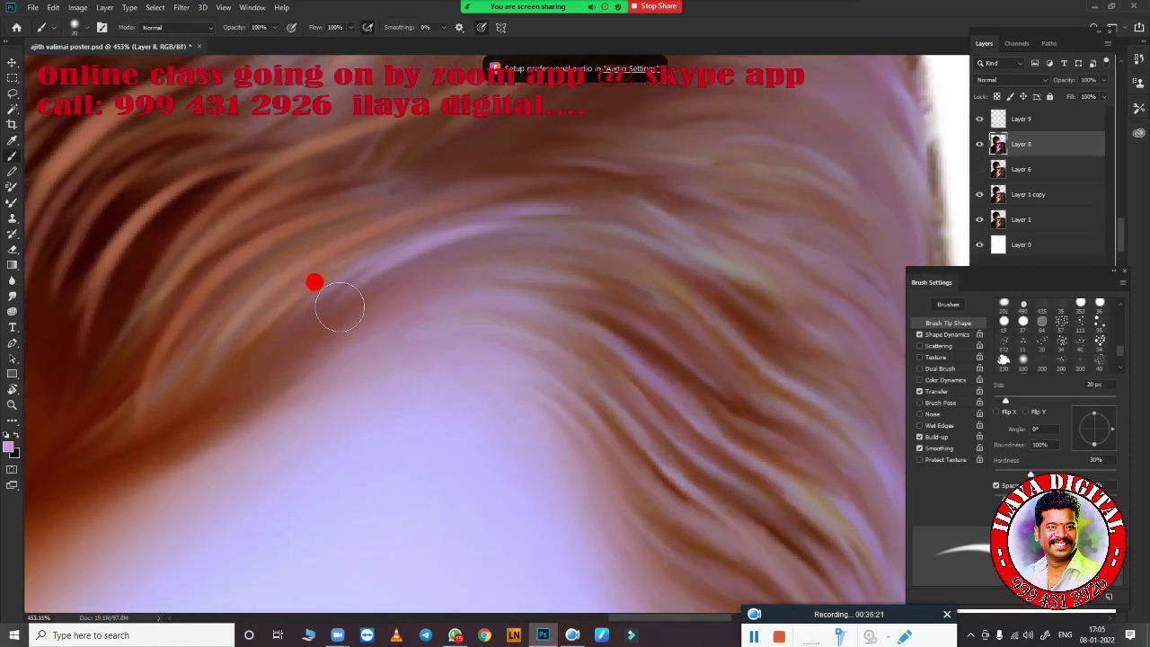
Pan the view to the hair's right edge near the forehead
{"action": "mouse_move", "coordinate": [187, 221]}
{"action": "left_mouse_down"}
{"action": "mouse_move", "coordinate": [279, 352]}
{"action": "mouse_move", "coordinate": [608, 449]}
{"action": "mouse_move", "coordinate": [465, 390]}
{"action": "mouse_move", "coordinate": [560, 403]}
{"action": "left_mouse_up"}
{"action": "mouse_move", "coordinate": [503, 219]}
{"action": "left_mouse_down"}
{"action": "mouse_move", "coordinate": [543, 362]}
{"action": "mouse_move", "coordinate": [406, 416]}
{"action": "left_mouse_up"}
{"action": "mouse_move", "coordinate": [550, 297]}
{"action": "left_mouse_down"}
{"action": "mouse_move", "coordinate": [156, 255]}
{"action": "mouse_move", "coordinate": [537, 405]}
{"action": "mouse_move", "coordinate": [629, 336]}
{"action": "mouse_move", "coordinate": [434, 347]}
{"action": "mouse_move", "coordinate": [482, 248]}
{"action": "mouse_move", "coordinate": [479, 218]}
{"action": "mouse_move", "coordinate": [497, 308]}
{"action": "mouse_move", "coordinate": [489, 353]}
{"action": "mouse_move", "coordinate": [521, 426]}
{"action": "mouse_move", "coordinate": [438, 514]}
{"action": "left_mouse_up"}
{"action": "key", "text": "r"}
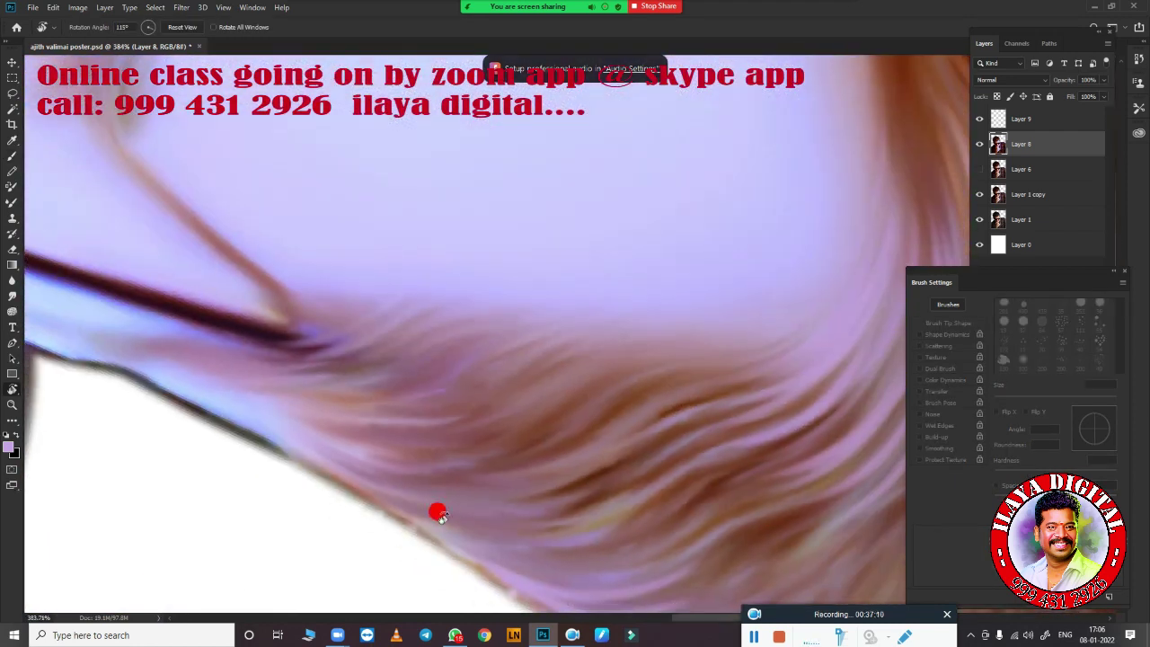
{"action": "key", "text": "b"}
Paint lavender strands along the hair edge, lower hair and hairline
{"action": "mouse_move", "coordinate": [216, 351]}
{"action": "left_mouse_down"}
{"action": "mouse_move", "coordinate": [414, 403]}
{"action": "mouse_move", "coordinate": [467, 467]}
{"action": "left_mouse_up"}
{"action": "left_click_drag", "start_coordinate": [349, 410], "coordinate": [557, 512]}
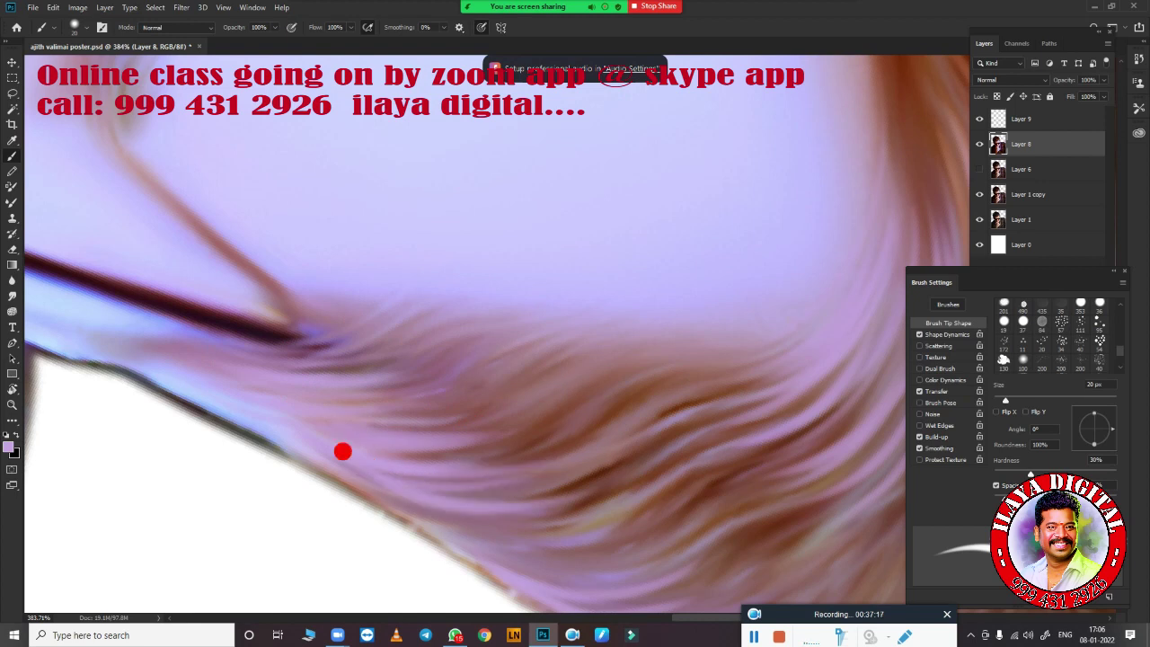
{"action": "mouse_move", "coordinate": [342, 451]}
{"action": "left_mouse_down"}
{"action": "mouse_move", "coordinate": [314, 380]}
{"action": "mouse_move", "coordinate": [614, 464]}
{"action": "mouse_move", "coordinate": [393, 429]}
{"action": "left_mouse_up"}
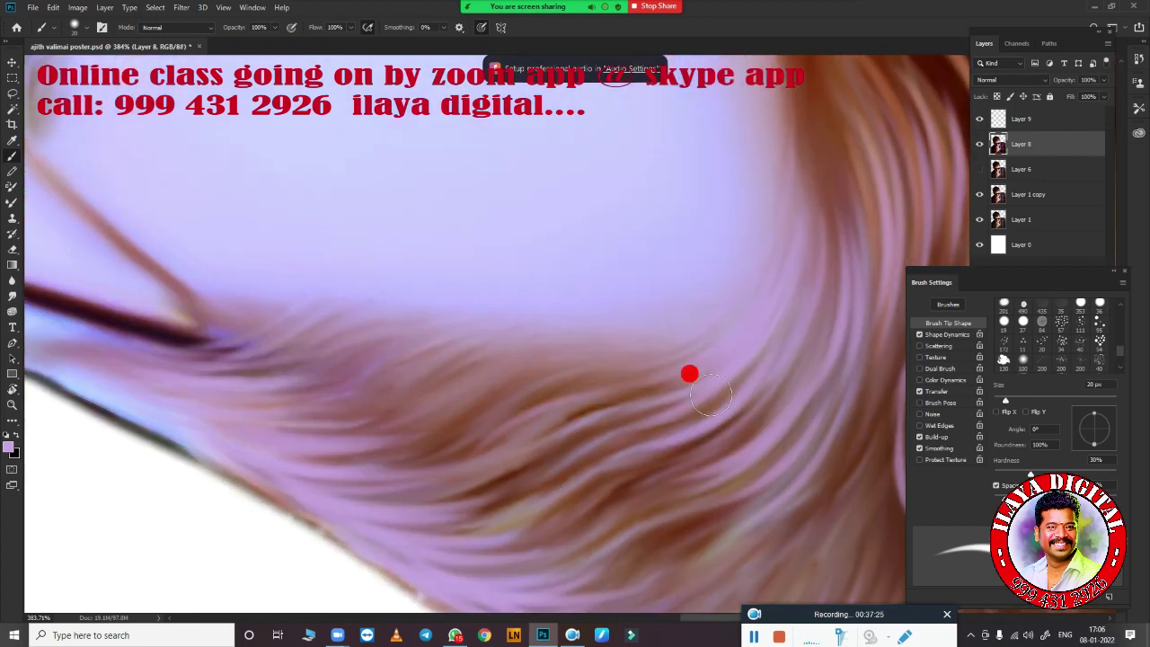
{"action": "left_click_drag", "start_coordinate": [508, 427], "coordinate": [719, 531]}
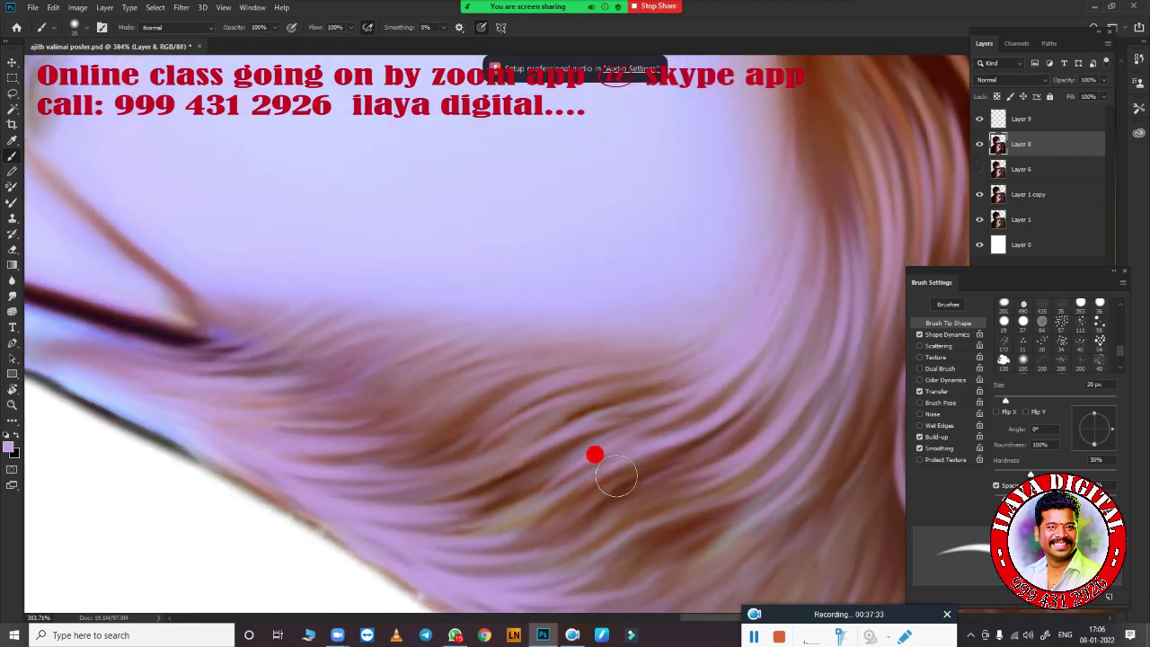
{"action": "mouse_move", "coordinate": [410, 391]}
{"action": "left_mouse_down"}
{"action": "mouse_move", "coordinate": [305, 347]}
{"action": "mouse_move", "coordinate": [534, 534]}
{"action": "left_mouse_up"}
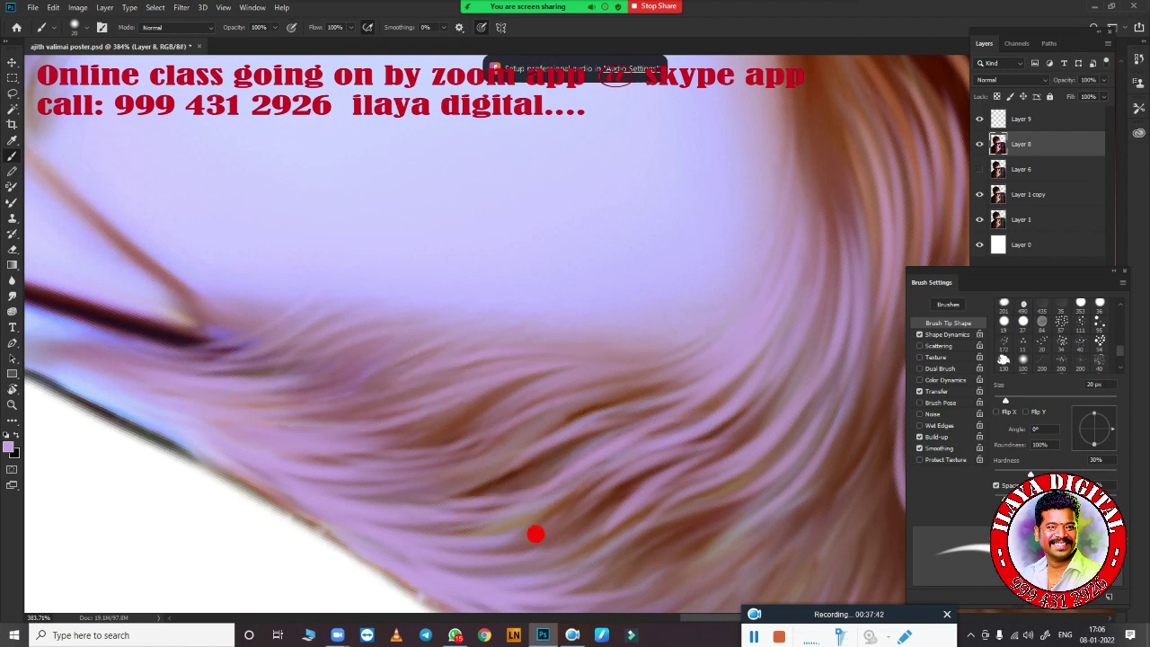
{"action": "scroll", "coordinate": [552, 374], "scroll_direction": "down", "scroll_amount": 2}
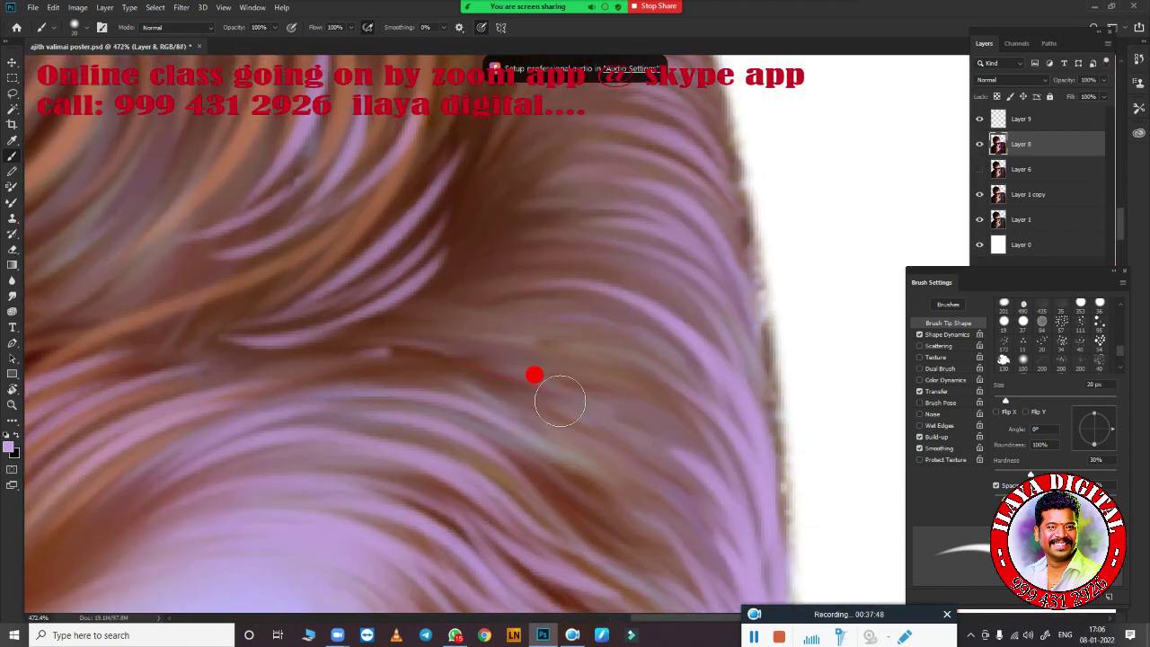
{"action": "left_click_drag", "start_coordinate": [534, 375], "coordinate": [629, 506]}
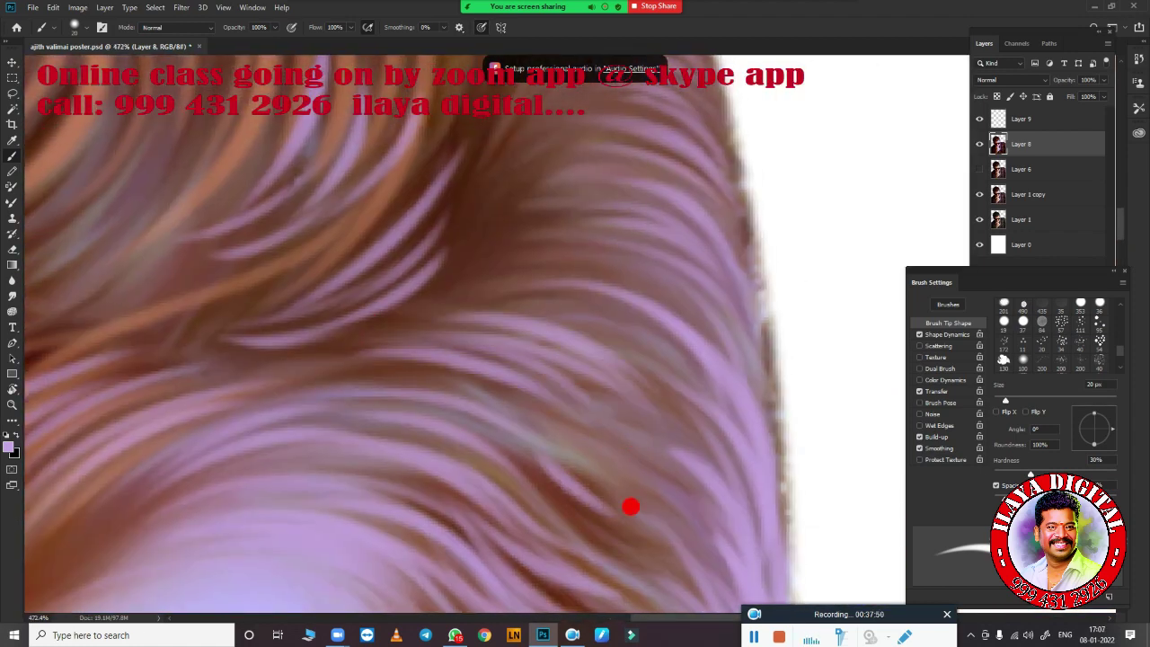
Navigate to the darker brown hair edge, rotating the view to follow it
{"action": "scroll", "coordinate": [582, 284], "scroll_direction": "up", "scroll_amount": 5}
{"action": "scroll", "coordinate": [629, 385], "scroll_direction": "up", "scroll_amount": 2}
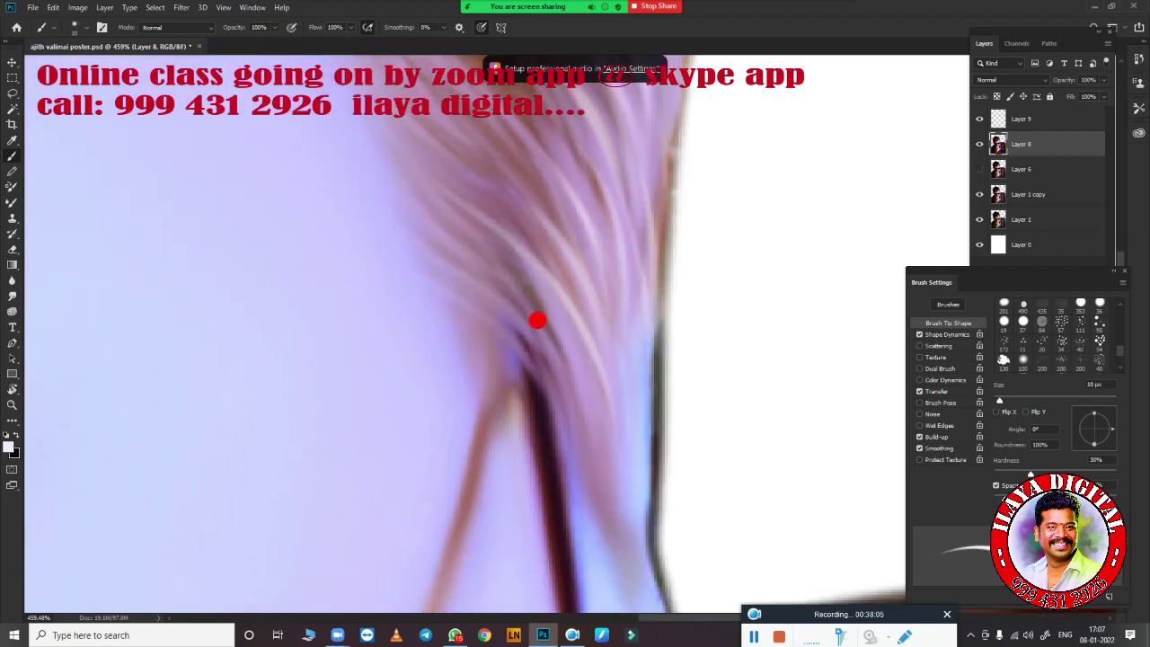
{"action": "mouse_move", "coordinate": [536, 319]}
{"action": "left_mouse_down"}
{"action": "mouse_move", "coordinate": [629, 411]}
{"action": "mouse_move", "coordinate": [390, 224]}
{"action": "mouse_move", "coordinate": [632, 432]}
{"action": "left_mouse_up"}
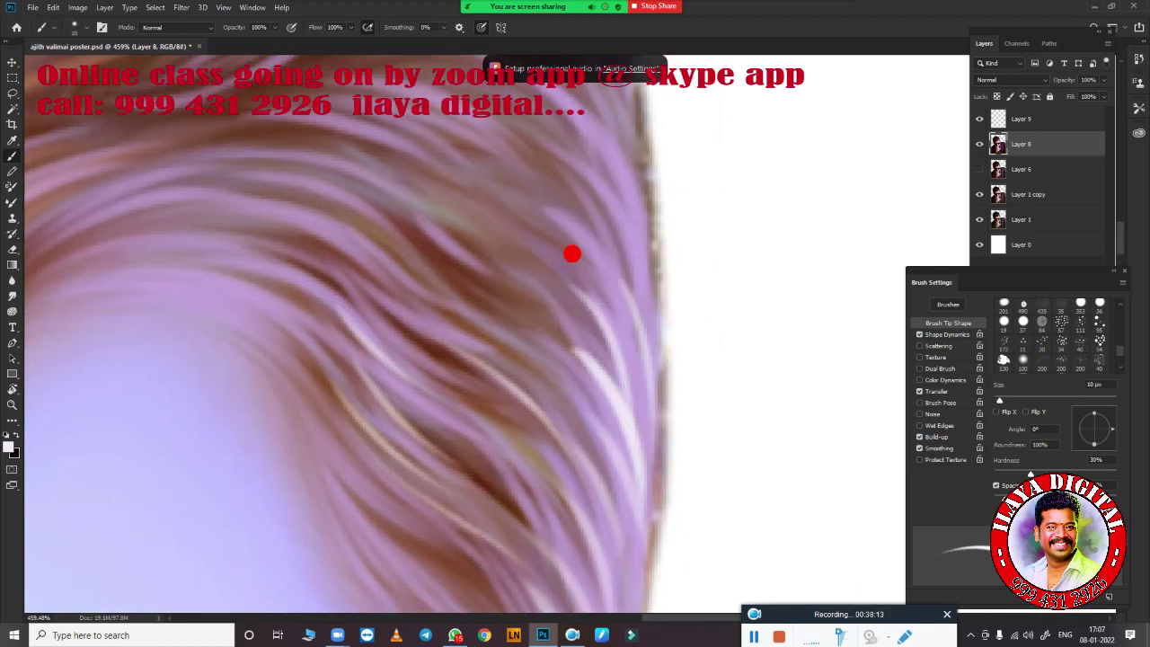
{"action": "mouse_move", "coordinate": [570, 251]}
{"action": "left_mouse_down"}
{"action": "mouse_move", "coordinate": [568, 315]}
{"action": "mouse_move", "coordinate": [630, 380]}
{"action": "left_mouse_up"}
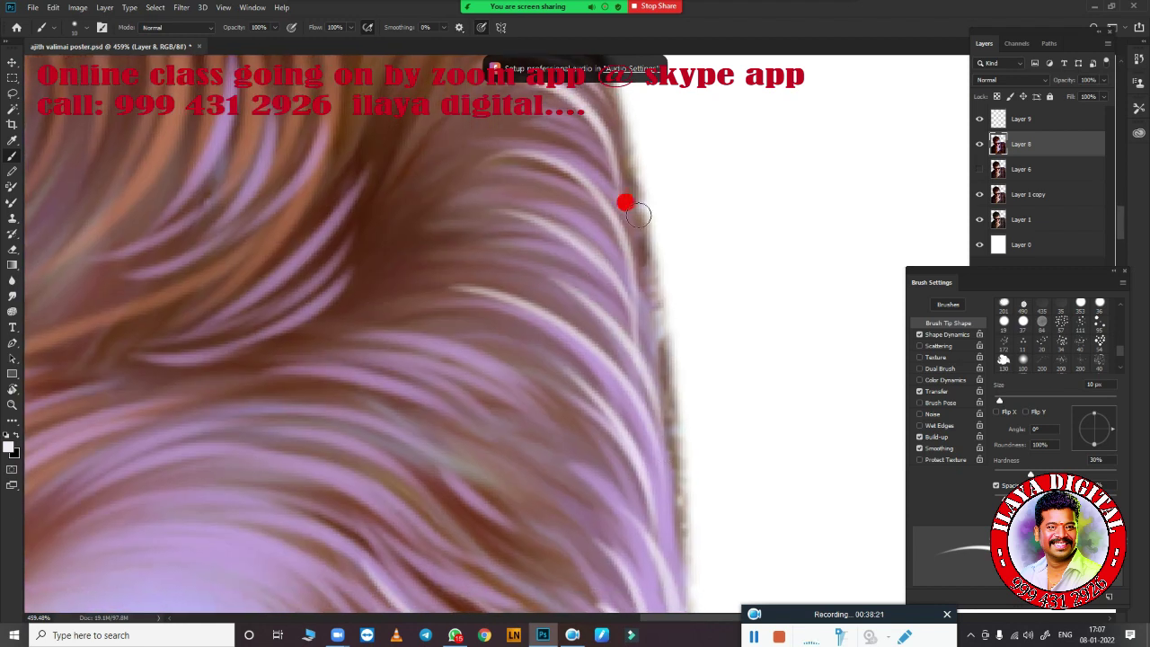
{"action": "scroll", "coordinate": [629, 200], "scroll_direction": "down", "scroll_amount": 5}
{"action": "scroll", "coordinate": [532, 462], "scroll_direction": "up", "scroll_amount": 2}
{"action": "scroll", "coordinate": [575, 362], "scroll_direction": "up", "scroll_amount": 1}
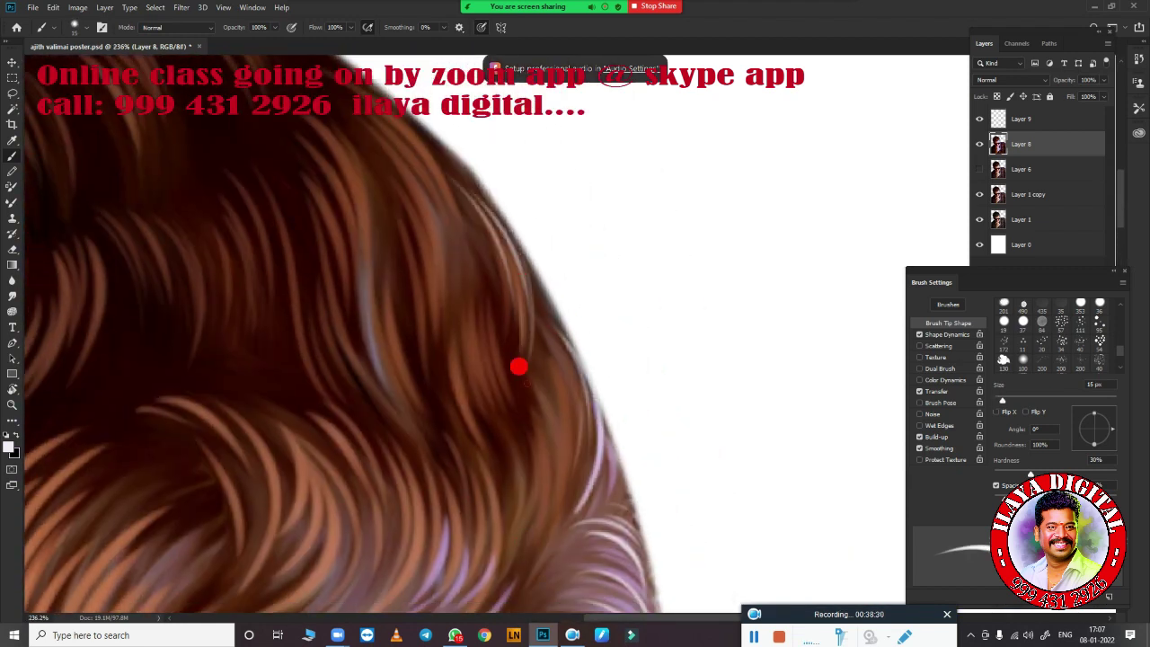
{"action": "left_click_drag", "start_coordinate": [547, 421], "coordinate": [511, 464]}
{"action": "scroll", "coordinate": [353, 243], "scroll_direction": "down", "scroll_amount": 3}
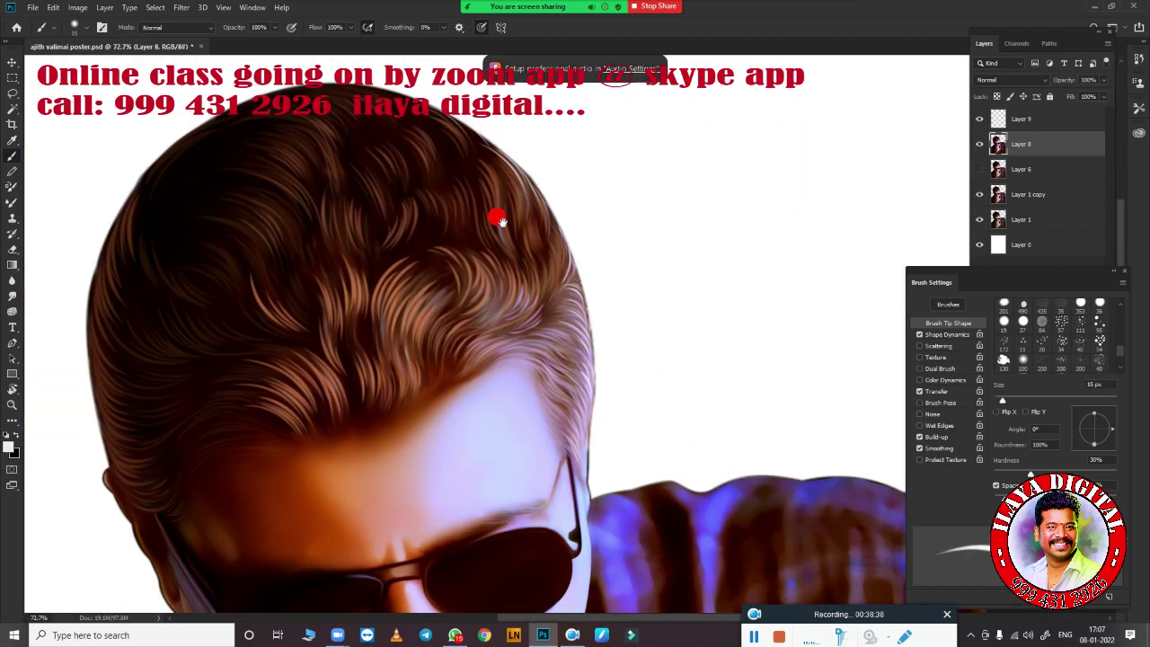
{"action": "scroll", "coordinate": [496, 216], "scroll_direction": "up", "scroll_amount": 3}
{"action": "scroll", "coordinate": [627, 444], "scroll_direction": "down", "scroll_amount": 3}
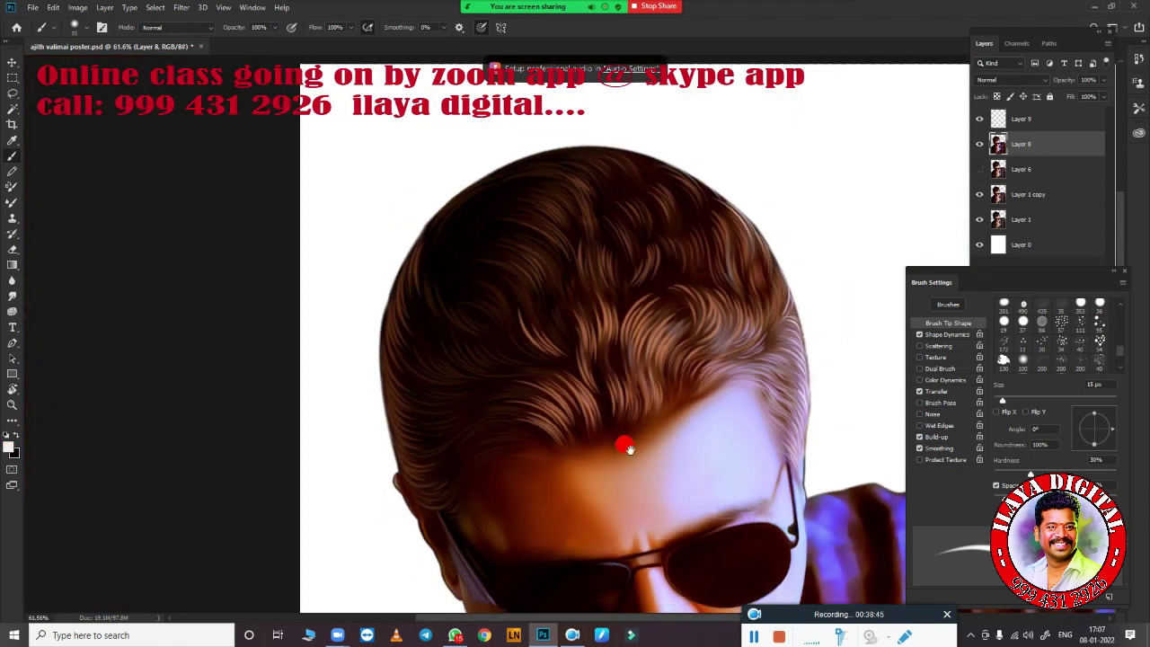
{"action": "scroll", "coordinate": [640, 419], "scroll_direction": "up", "scroll_amount": 1}
{"action": "scroll", "coordinate": [620, 424], "scroll_direction": "up", "scroll_amount": 2}
Sample a warm brown from the hair and paint a thin strand into it
{"action": "left_click", "coordinate": [111, 374]}
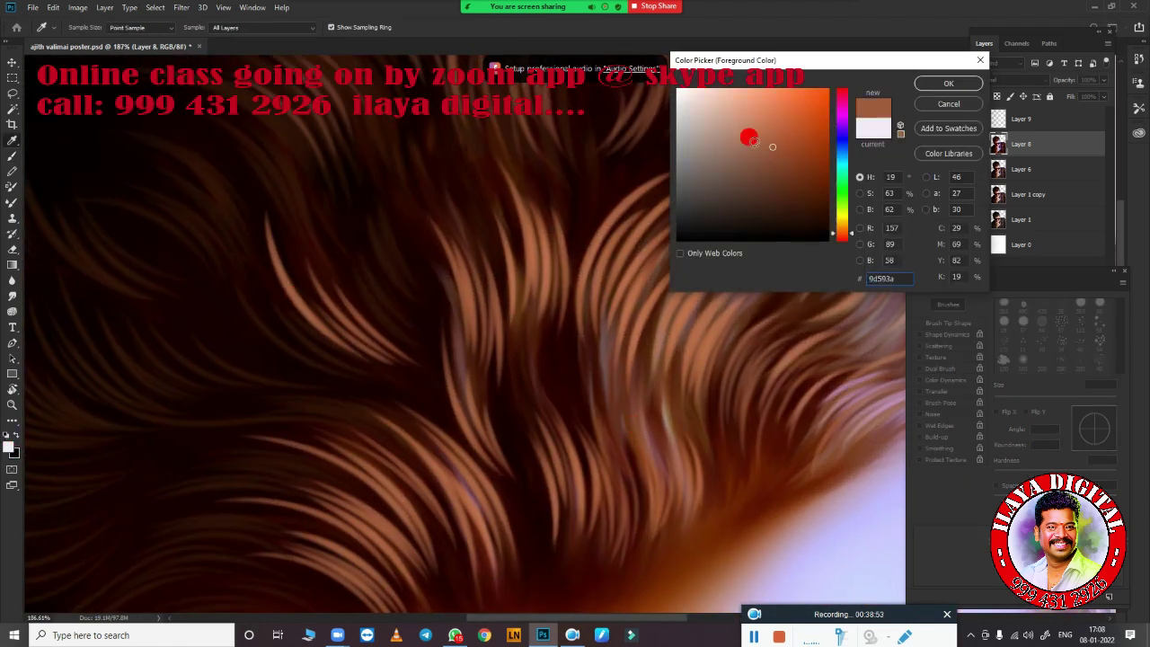
{"action": "key", "text": "Return"}
{"action": "scroll", "coordinate": [477, 365], "scroll_direction": "up", "scroll_amount": 2}
{"action": "left_click_drag", "start_coordinate": [452, 277], "coordinate": [627, 213]}
Zoom and scroll around the hair to inspect the fine strands
{"action": "scroll", "coordinate": [584, 252], "scroll_direction": "down", "scroll_amount": 2}
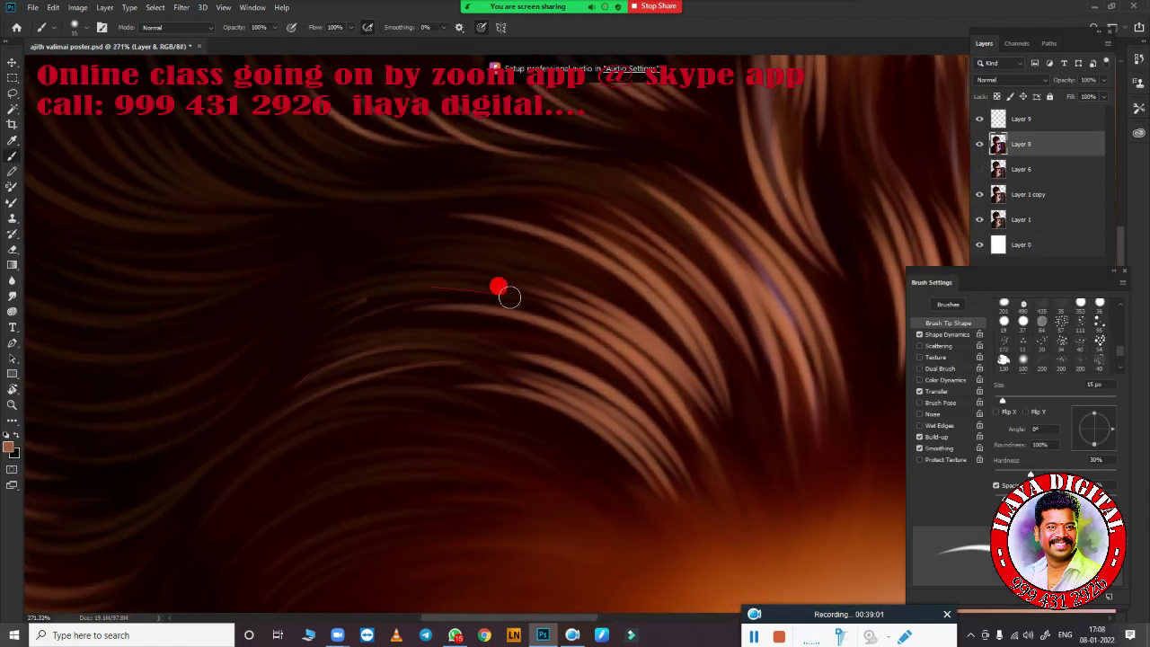
{"action": "scroll", "coordinate": [382, 337], "scroll_direction": "down", "scroll_amount": 3}
{"action": "scroll", "coordinate": [475, 411], "scroll_direction": "up", "scroll_amount": 2}
{"action": "scroll", "coordinate": [437, 400], "scroll_direction": "up", "scroll_amount": 2}
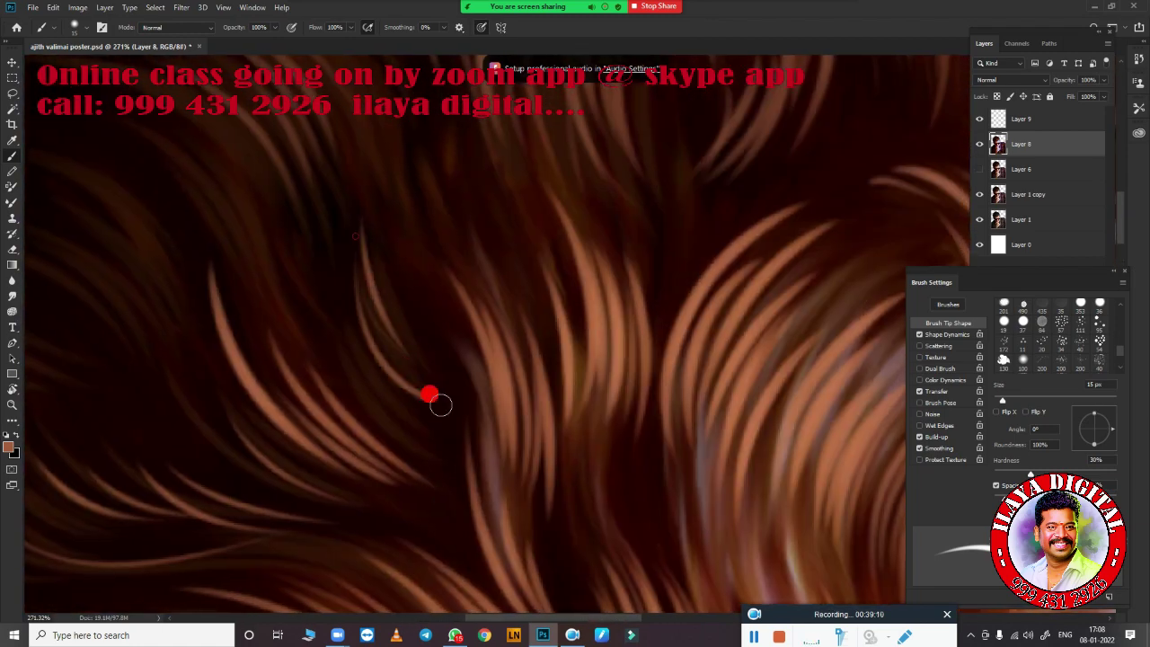
{"action": "scroll", "coordinate": [180, 192], "scroll_direction": "up", "scroll_amount": 2}
{"action": "scroll", "coordinate": [473, 486], "scroll_direction": "up", "scroll_amount": 3}
{"action": "scroll", "coordinate": [513, 201], "scroll_direction": "down", "scroll_amount": 5}
{"action": "scroll", "coordinate": [539, 218], "scroll_direction": "up", "scroll_amount": 2}
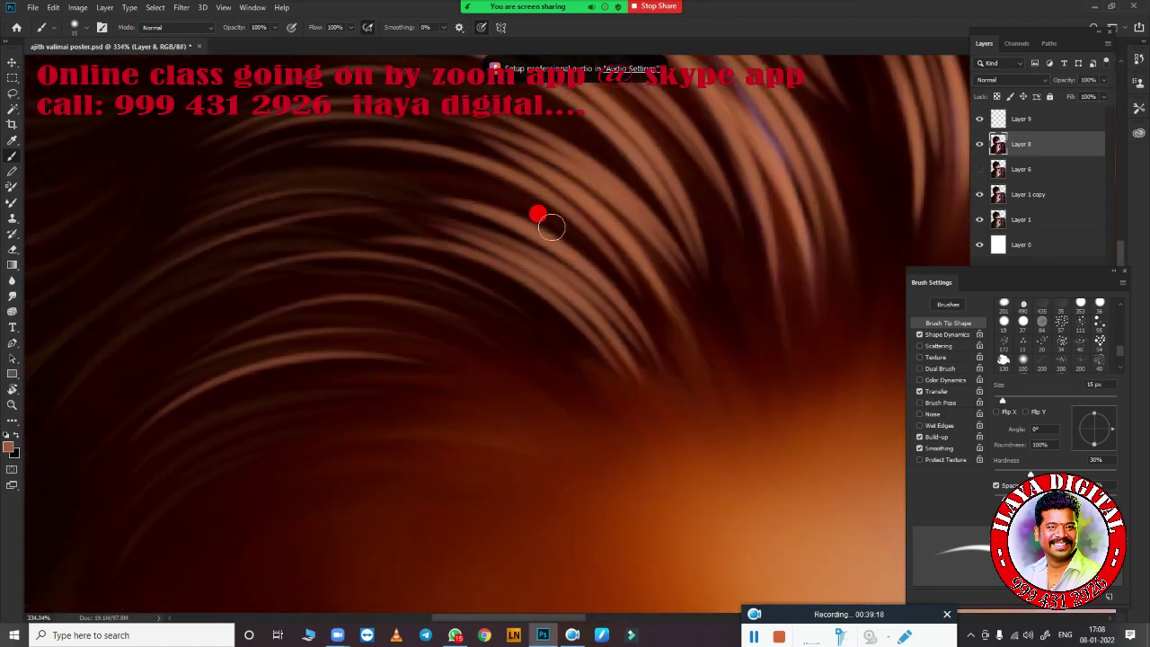
{"action": "scroll", "coordinate": [624, 399], "scroll_direction": "down", "scroll_amount": 3}
{"action": "scroll", "coordinate": [467, 364], "scroll_direction": "up", "scroll_amount": 1}
{"action": "scroll", "coordinate": [434, 480], "scroll_direction": "up", "scroll_amount": 1}
{"action": "scroll", "coordinate": [450, 432], "scroll_direction": "right", "scroll_amount": 1}
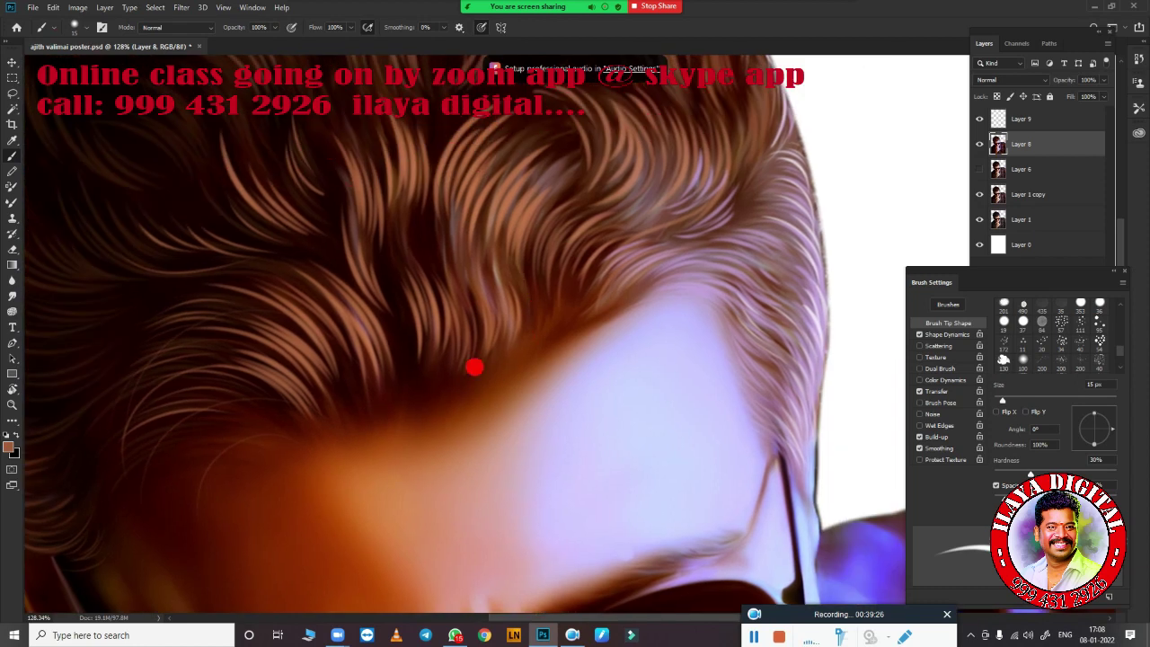
{"action": "scroll", "coordinate": [291, 341], "scroll_direction": "left", "scroll_amount": 3}
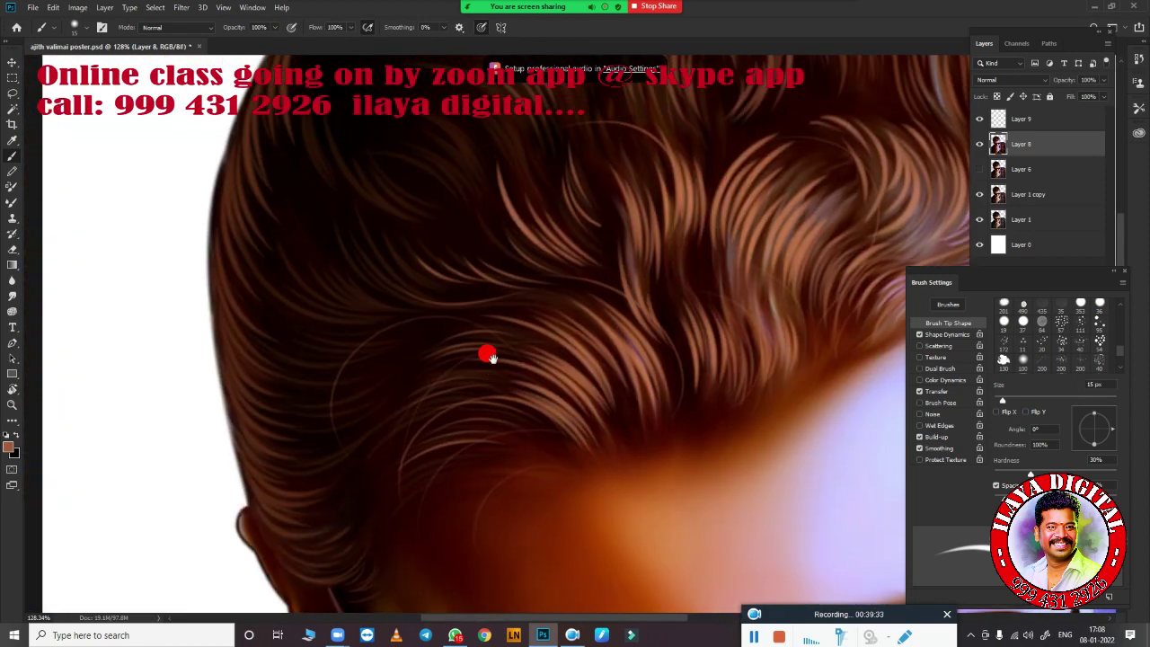
{"action": "scroll", "coordinate": [529, 267], "scroll_direction": "up", "scroll_amount": 3}
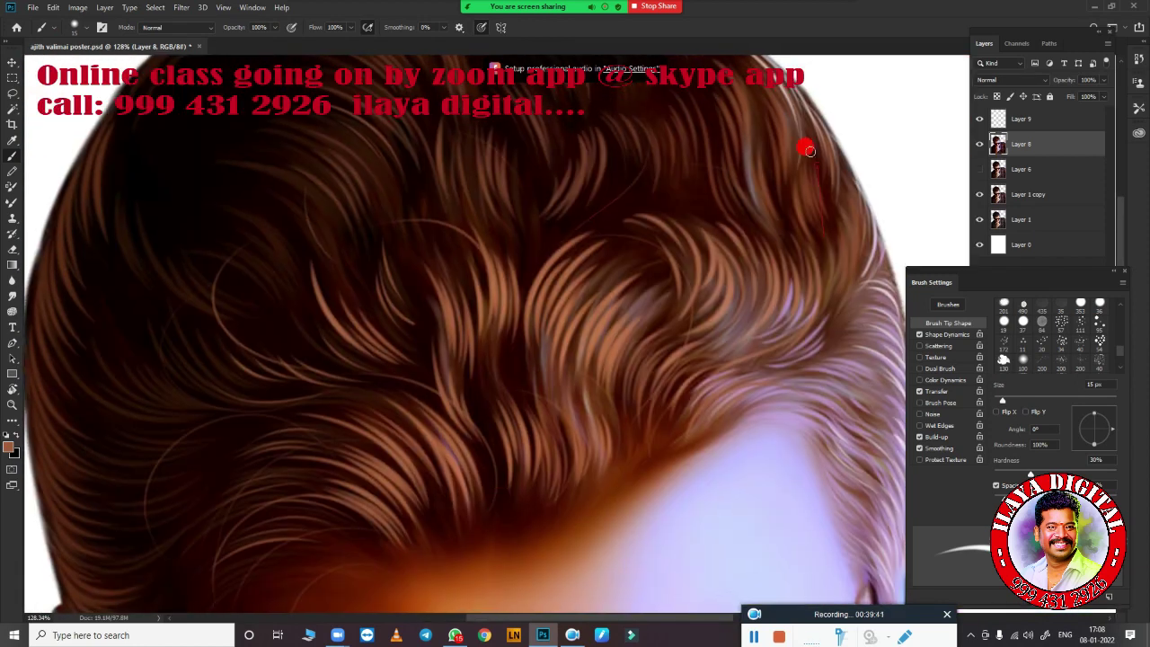
{"action": "scroll", "coordinate": [810, 150], "scroll_direction": "down", "scroll_amount": 3}
{"action": "scroll", "coordinate": [387, 431], "scroll_direction": "left", "scroll_amount": 3}
Make Layer 9 the working layer and zoom around the hair
{"action": "left_click", "coordinate": [1025, 119]}
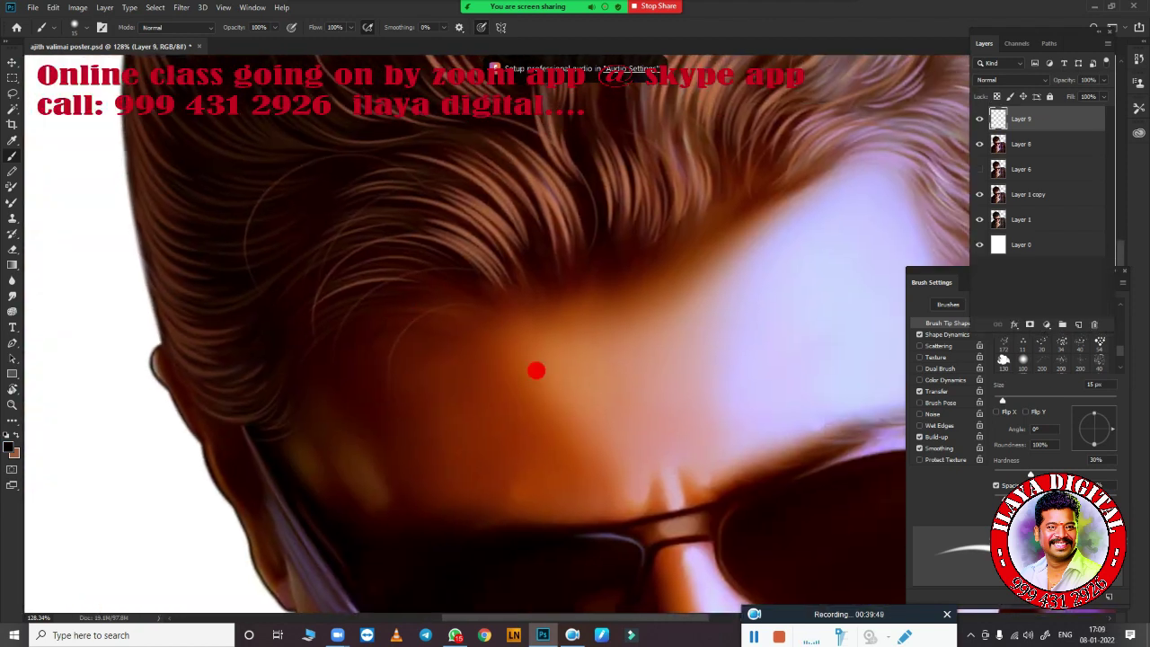
{"action": "scroll", "coordinate": [575, 219], "scroll_direction": "up", "scroll_amount": 5}
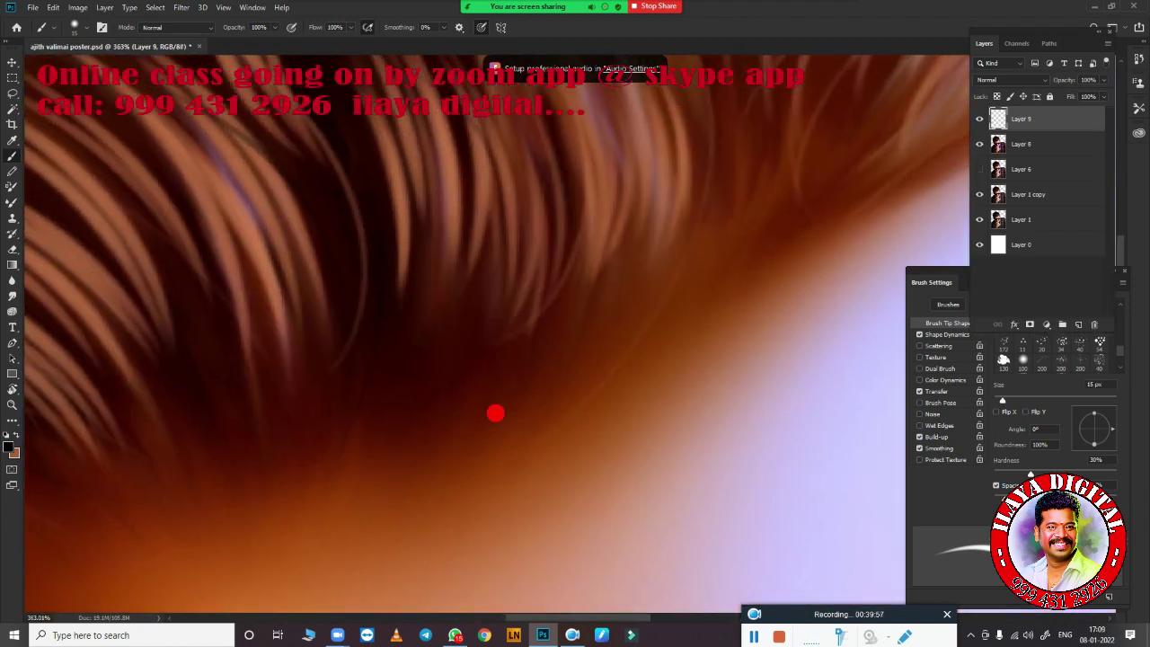
{"action": "scroll", "coordinate": [349, 218], "scroll_direction": "down", "scroll_amount": 3}
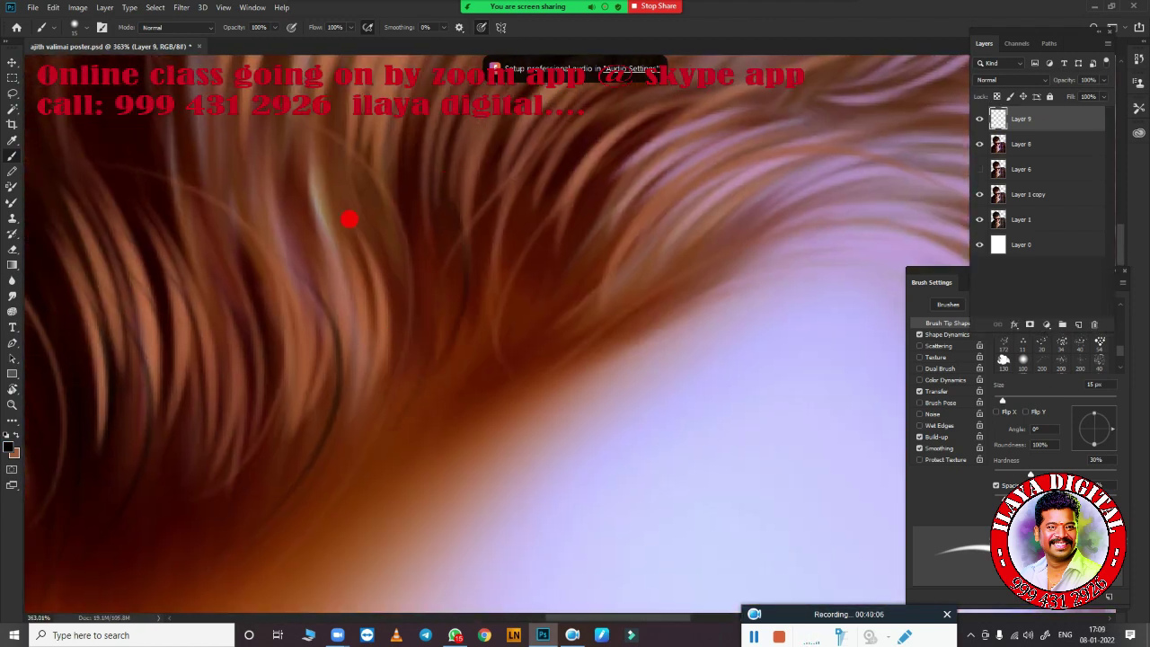
{"action": "scroll", "coordinate": [267, 527], "scroll_direction": "down", "scroll_amount": 3}
{"action": "scroll", "coordinate": [546, 322], "scroll_direction": "down", "scroll_amount": 3}
{"action": "scroll", "coordinate": [546, 322], "scroll_direction": "up", "scroll_amount": 5}
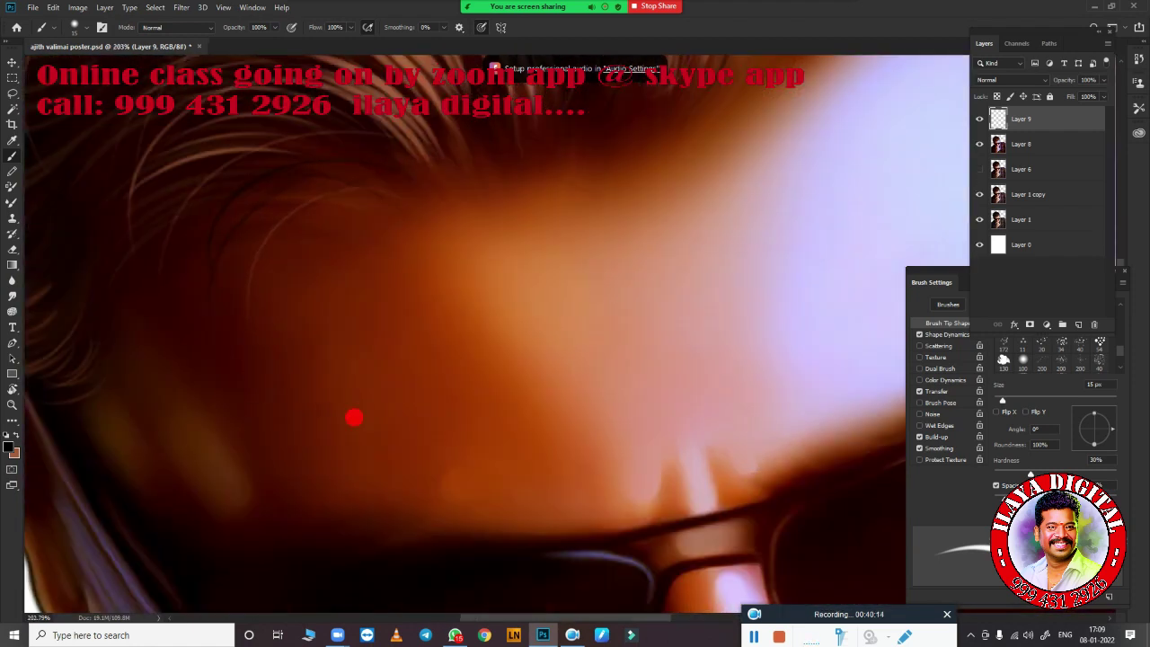
{"action": "scroll", "coordinate": [351, 416], "scroll_direction": "left", "scroll_amount": 3}
{"action": "scroll", "coordinate": [314, 228], "scroll_direction": "up", "scroll_amount": 3}
{"action": "scroll", "coordinate": [578, 354], "scroll_direction": "down", "scroll_amount": 3}
Set yellow as the foreground colour and inspect the hair close up
{"action": "left_click", "coordinate": [12, 449]}
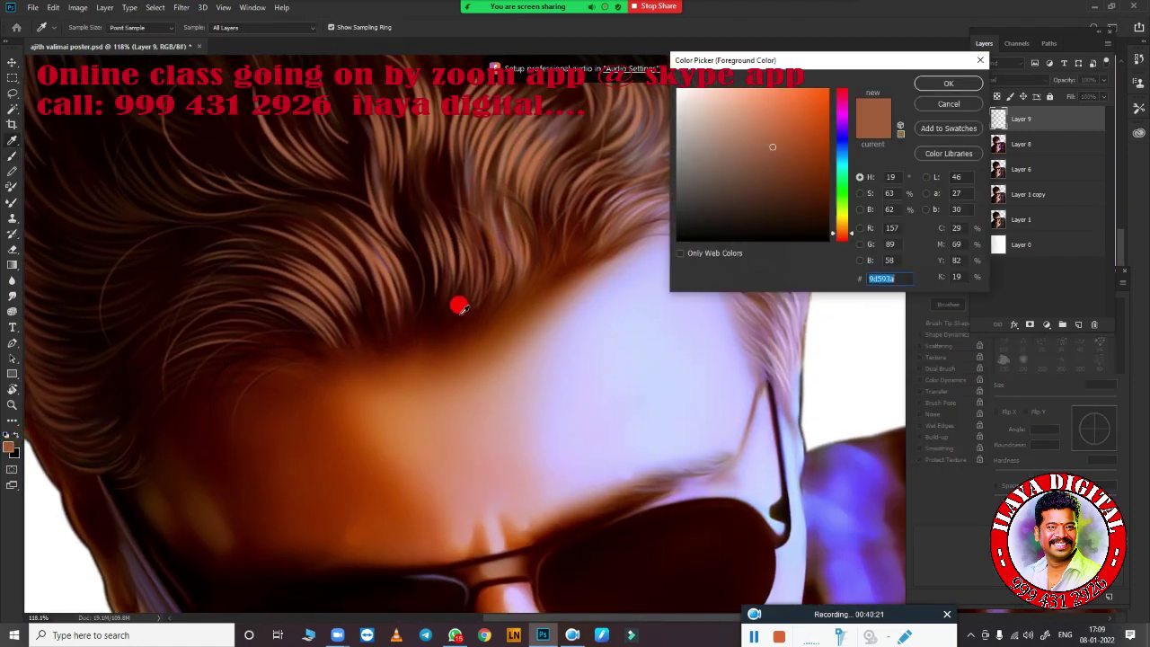
{"action": "left_click", "coordinate": [840, 135]}
{"action": "left_click", "coordinate": [950, 82]}
{"action": "scroll", "coordinate": [469, 260], "scroll_direction": "up", "scroll_amount": 5}
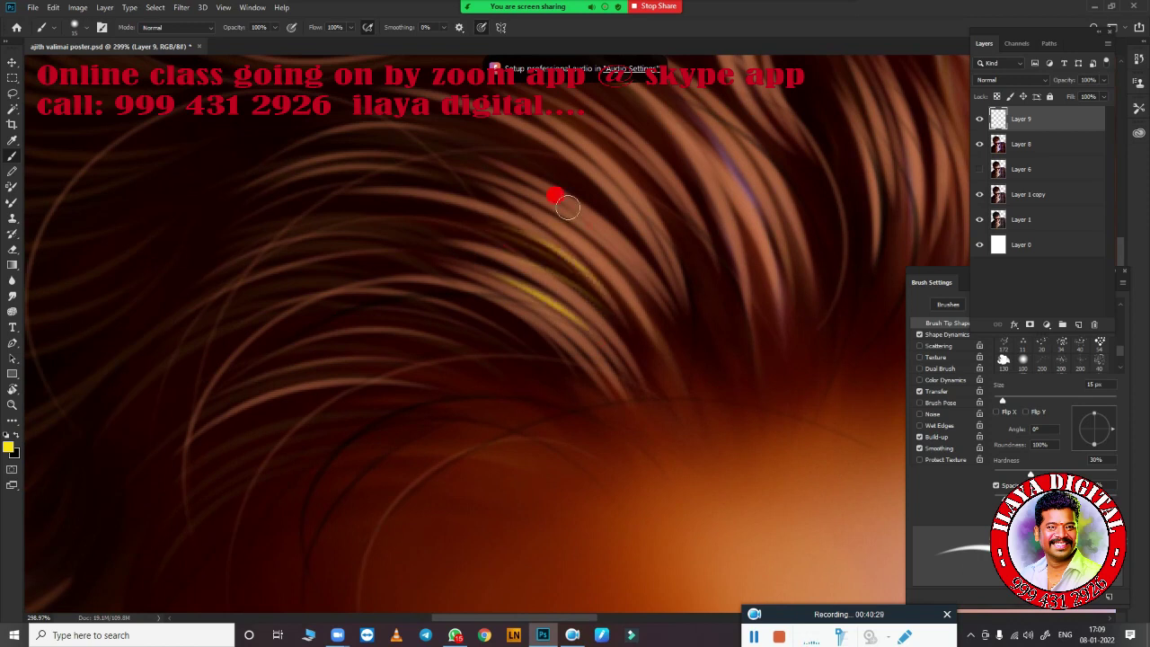
{"action": "scroll", "coordinate": [365, 334], "scroll_direction": "right", "scroll_amount": 3}
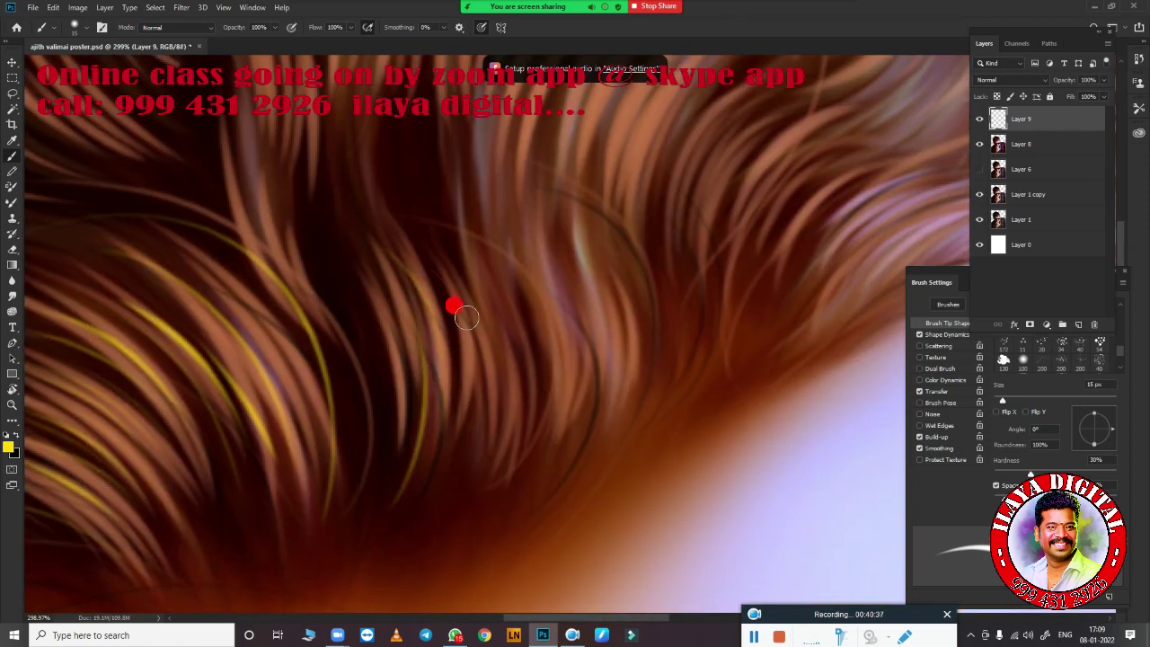
{"action": "scroll", "coordinate": [462, 527], "scroll_direction": "up", "scroll_amount": 3}
{"action": "scroll", "coordinate": [431, 539], "scroll_direction": "right", "scroll_amount": 2}
{"action": "scroll", "coordinate": [675, 362], "scroll_direction": "down", "scroll_amount": 2}
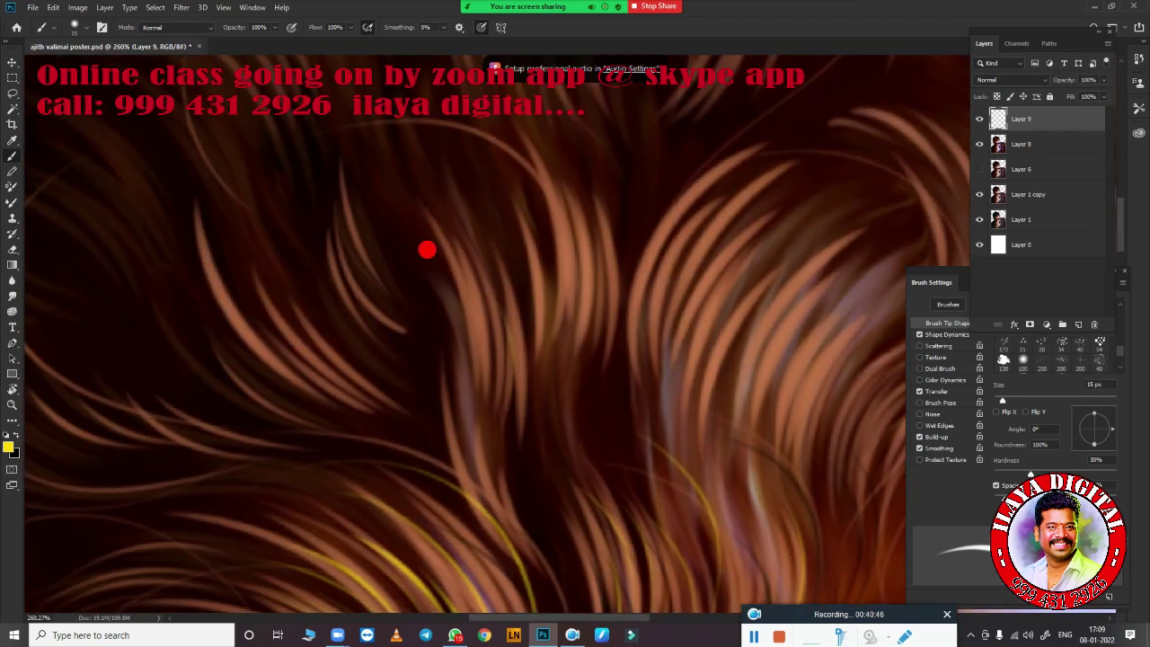
{"action": "scroll", "coordinate": [427, 250], "scroll_direction": "down", "scroll_amount": 3}
{"action": "scroll", "coordinate": [362, 298], "scroll_direction": "down", "scroll_amount": 3}
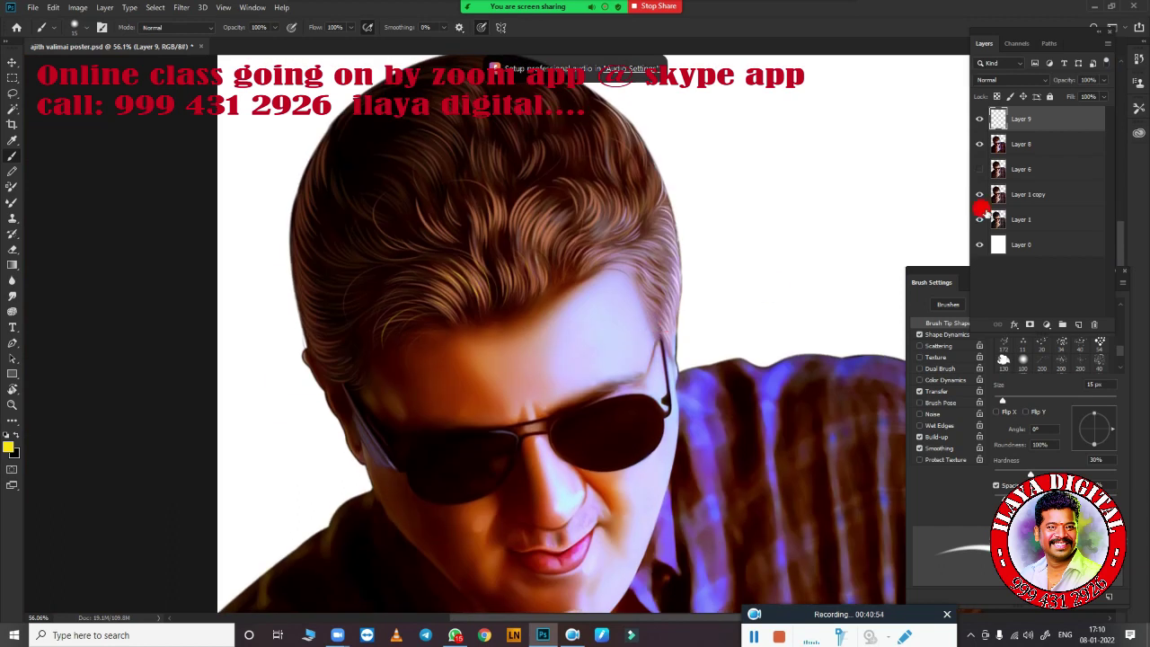
Show Layers 8 and 9 again and merge them into one layer
{"action": "left_click", "coordinate": [980, 143]}
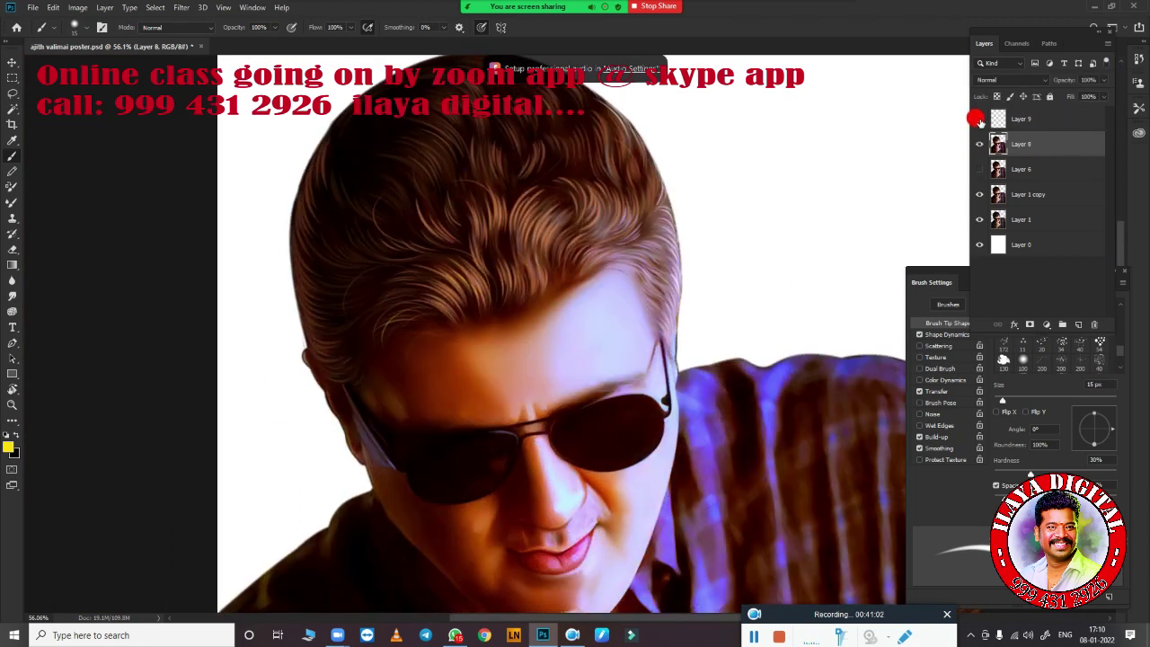
{"action": "left_click", "coordinate": [981, 118]}
{"action": "left_click", "coordinate": [1025, 125]}
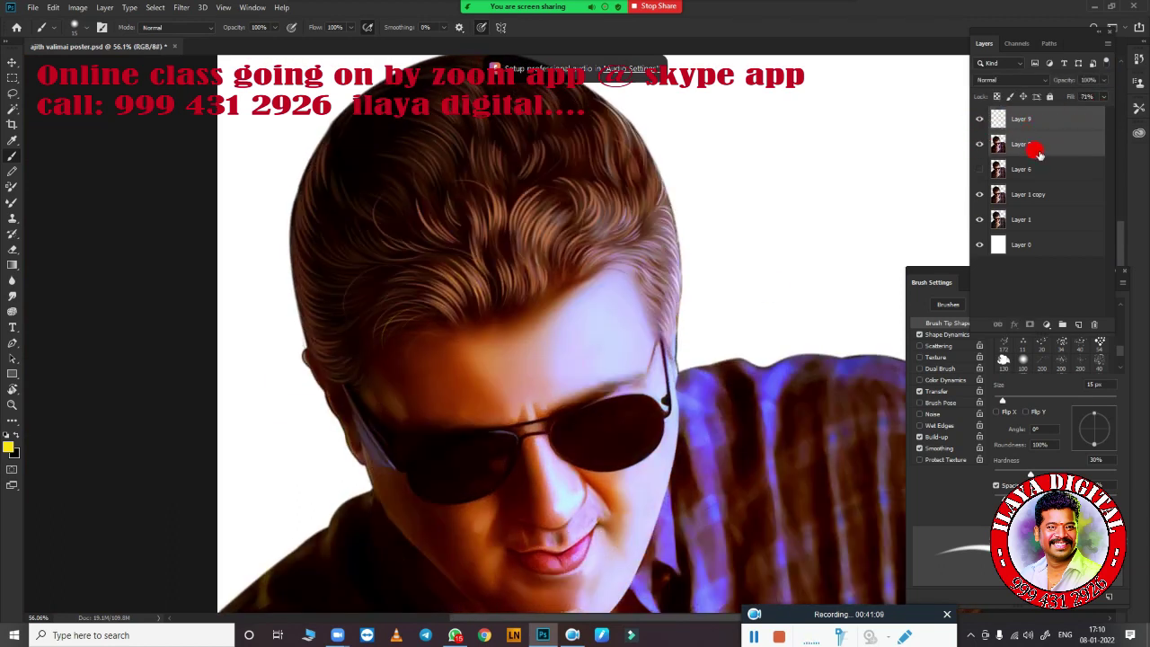
{"action": "key", "text": "ctrl+e"}
Add a new empty layer and choose a soft round brush
{"action": "left_click", "coordinate": [1078, 325]}
{"action": "scroll", "coordinate": [634, 362], "scroll_direction": "down", "scroll_amount": 2}
{"action": "scroll", "coordinate": [608, 375], "scroll_direction": "down", "scroll_amount": 2}
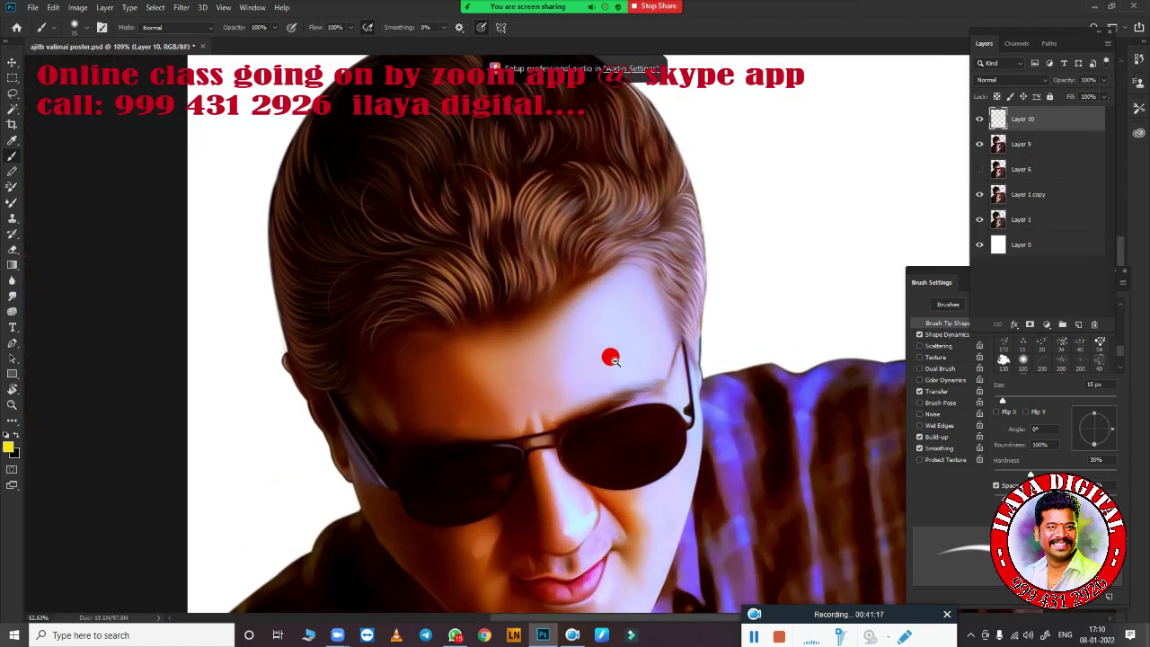
{"action": "scroll", "coordinate": [724, 310], "scroll_direction": "down", "scroll_amount": 2}
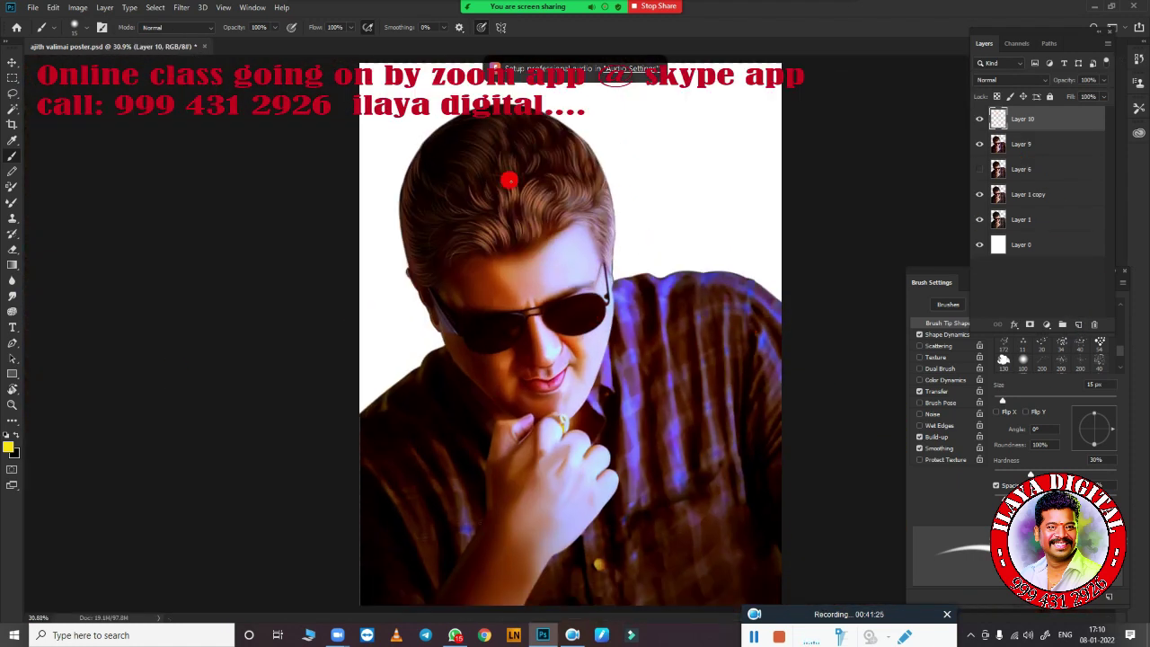
{"action": "right_click", "coordinate": [726, 475]}
{"action": "double_click", "coordinate": [947, 420]}
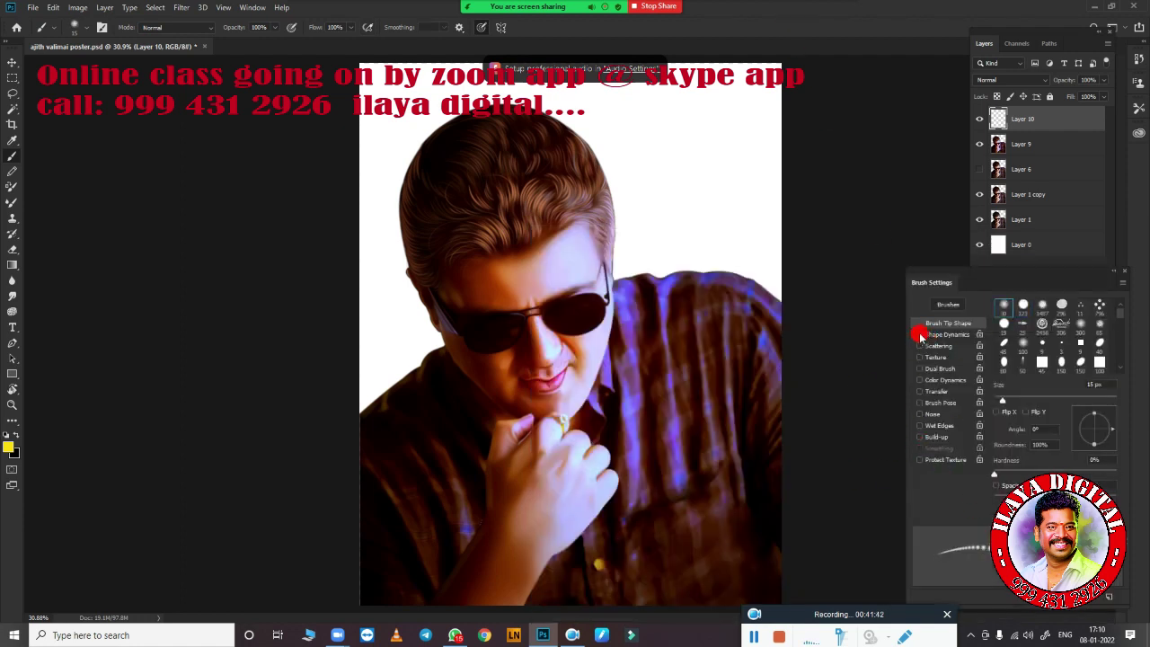
Inside the figure selection, paint yellow over head and right shoulder, erasing face and hand
{"action": "key", "text": "ctrl+shift+d"}
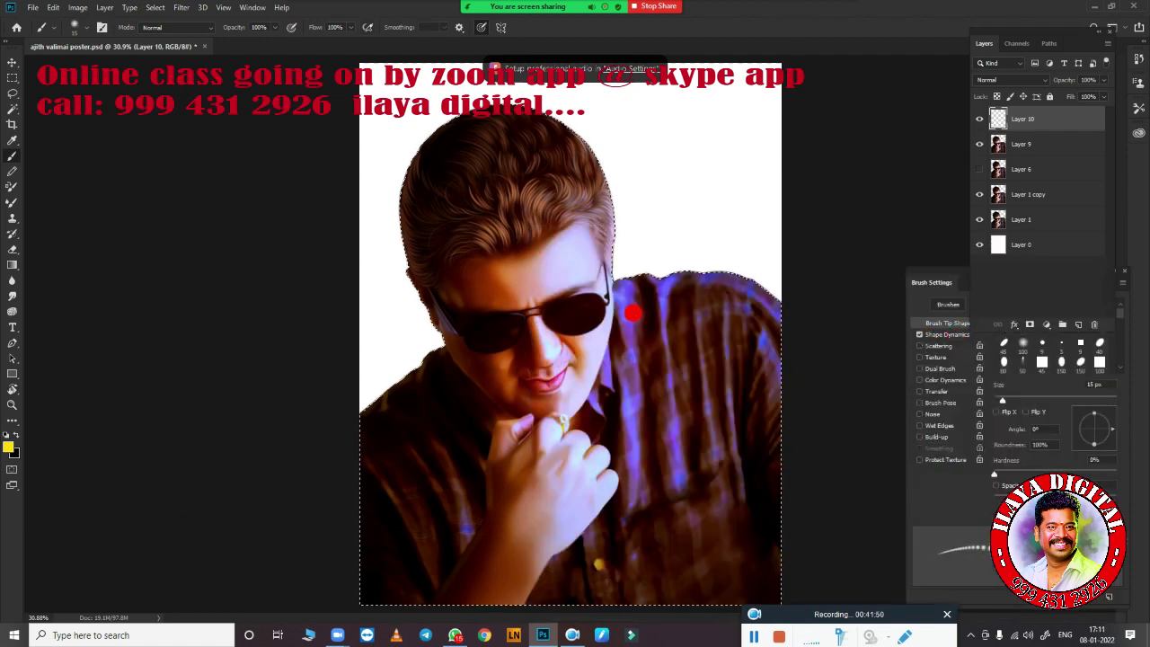
{"action": "key", "text": "o"}
{"action": "key", "text": "b"}
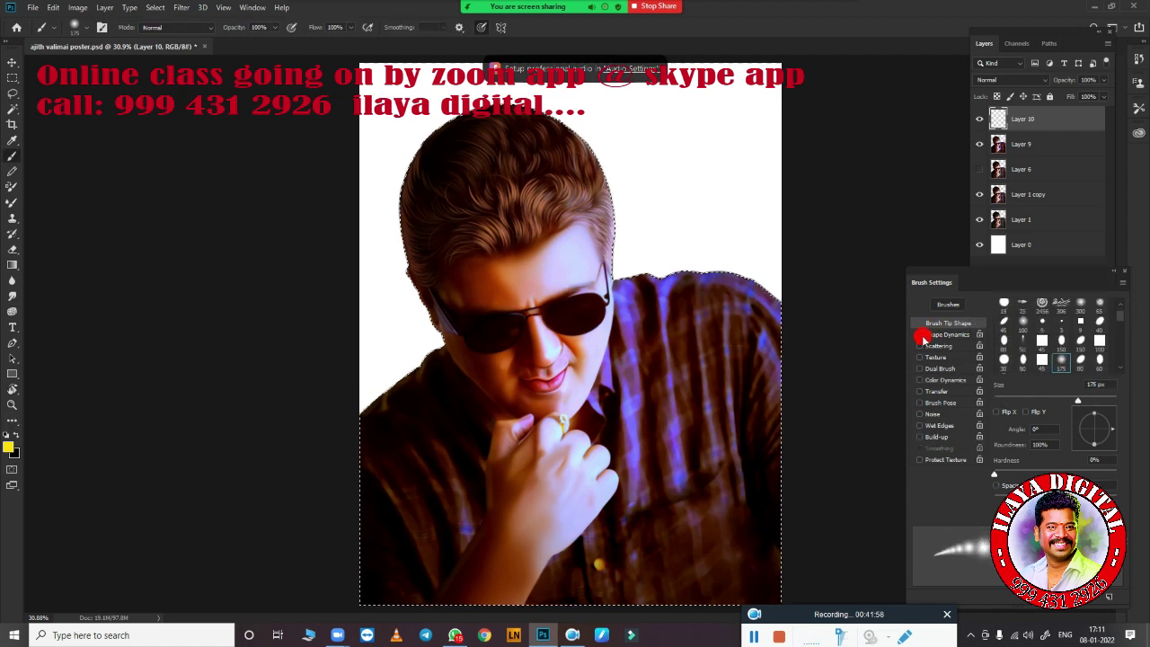
{"action": "left_click", "coordinate": [933, 334]}
{"action": "left_click_drag", "start_coordinate": [994, 355], "coordinate": [1145, 352]}
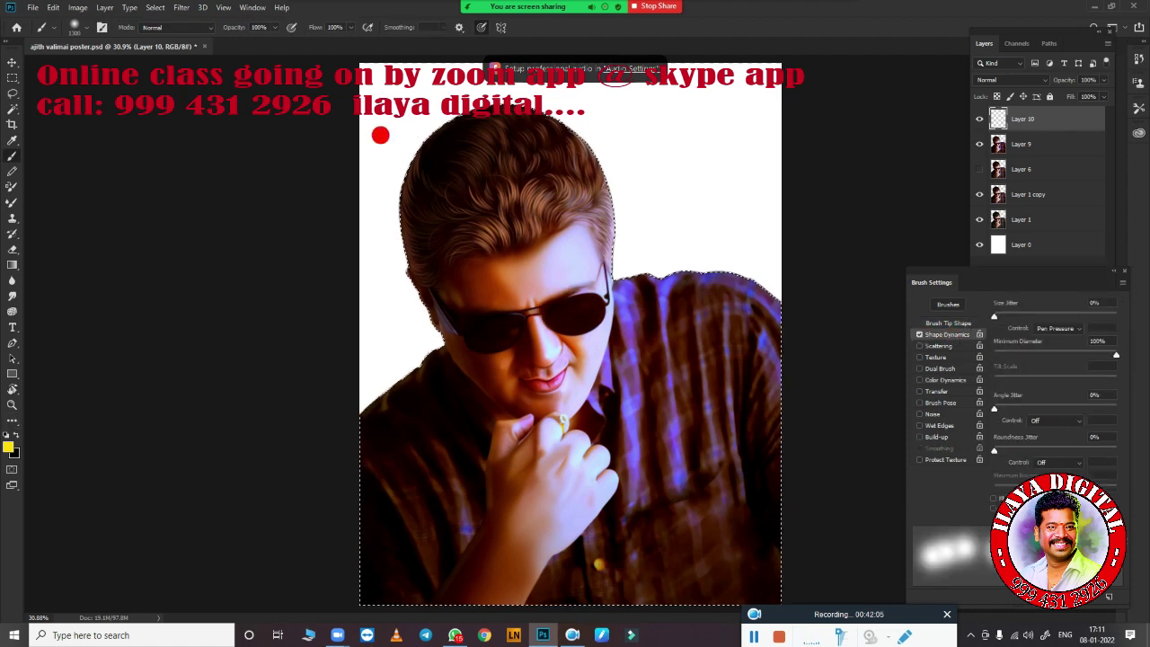
{"action": "mouse_move", "coordinate": [380, 134]}
{"action": "left_mouse_down"}
{"action": "mouse_move", "coordinate": [514, 120]}
{"action": "mouse_move", "coordinate": [795, 448]}
{"action": "left_mouse_up"}
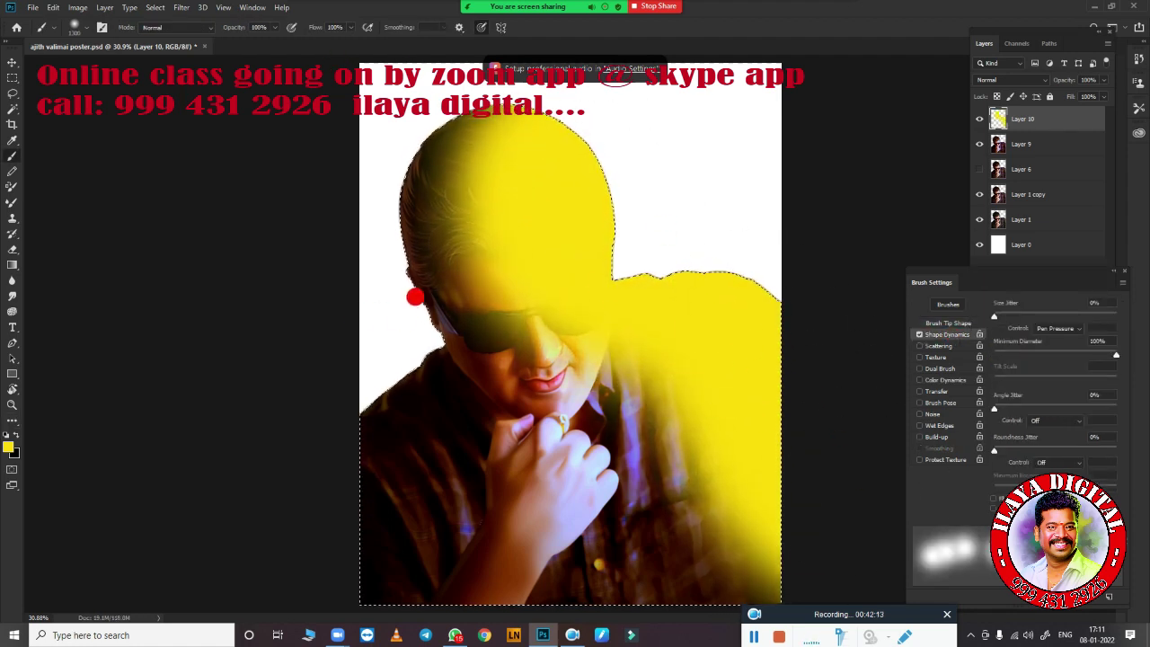
{"action": "key", "text": "e"}
{"action": "left_click_drag", "start_coordinate": [504, 252], "coordinate": [474, 479]}
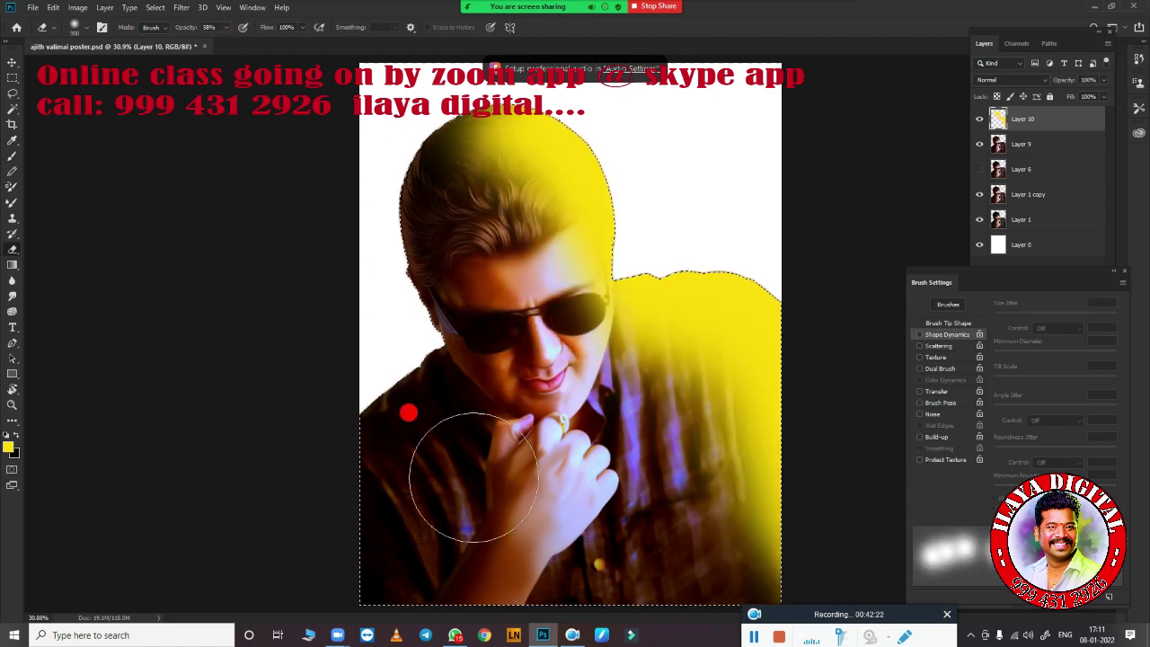
Set the yellow layer to a tinting blend mode and shift its hue to pink
{"action": "left_click", "coordinate": [1024, 80]}
{"action": "left_click", "coordinate": [1024, 105]}
{"action": "key", "text": "Down"}
{"action": "key", "text": "Down"}
{"action": "key", "text": "Down"}
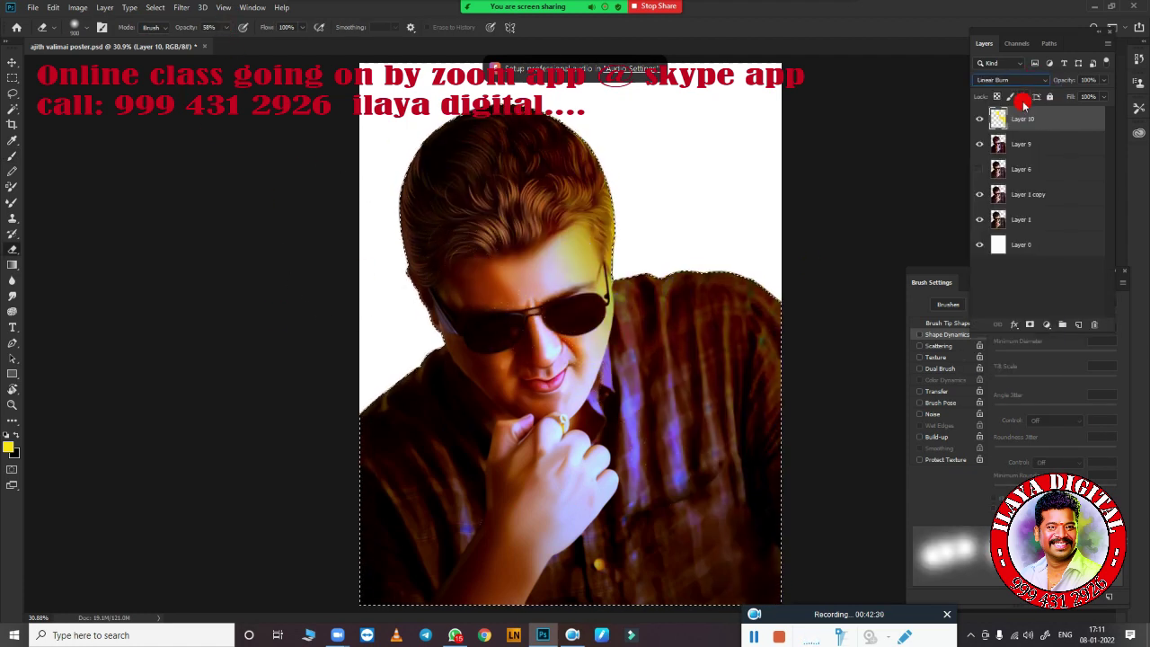
{"action": "key", "text": "Down"}
{"action": "key", "text": "Down"}
{"action": "key", "text": "Down"}
{"action": "key", "text": "Down"}
{"action": "key", "text": "Down"}
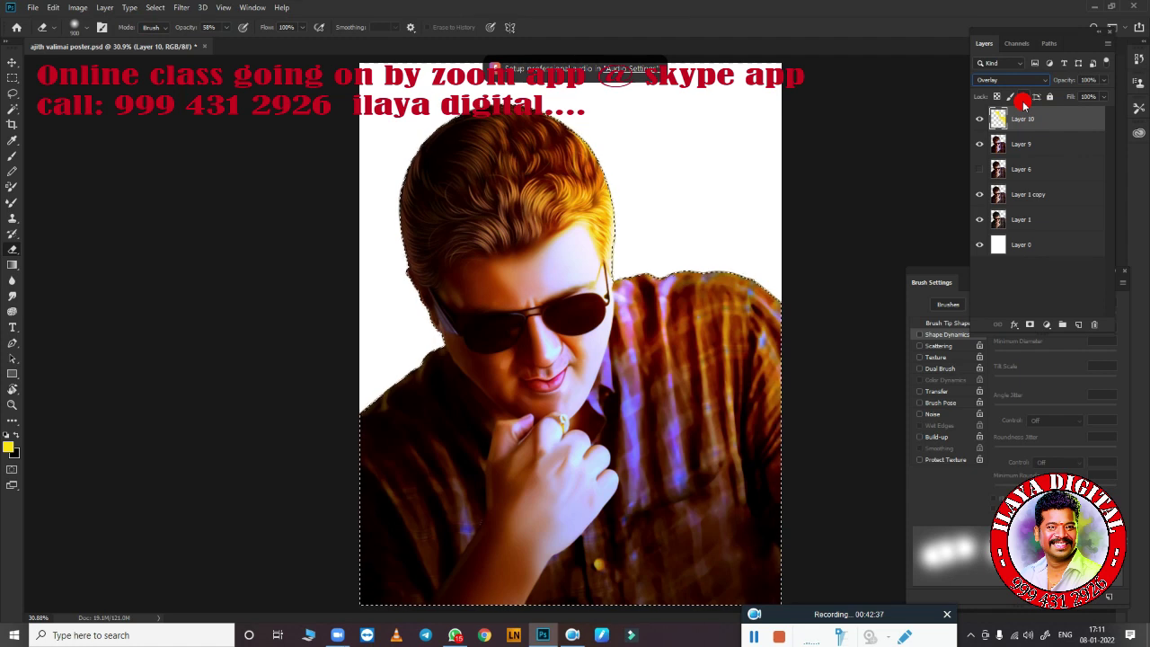
{"action": "key", "text": "Down"}
{"action": "key", "text": "Down"}
{"action": "key", "text": "Down"}
{"action": "key", "text": "Down"}
{"action": "key", "text": "Down"}
{"action": "key", "text": "Down"}
{"action": "key", "text": "Down"}
{"action": "key", "text": "Down"}
{"action": "key", "text": "Down"}
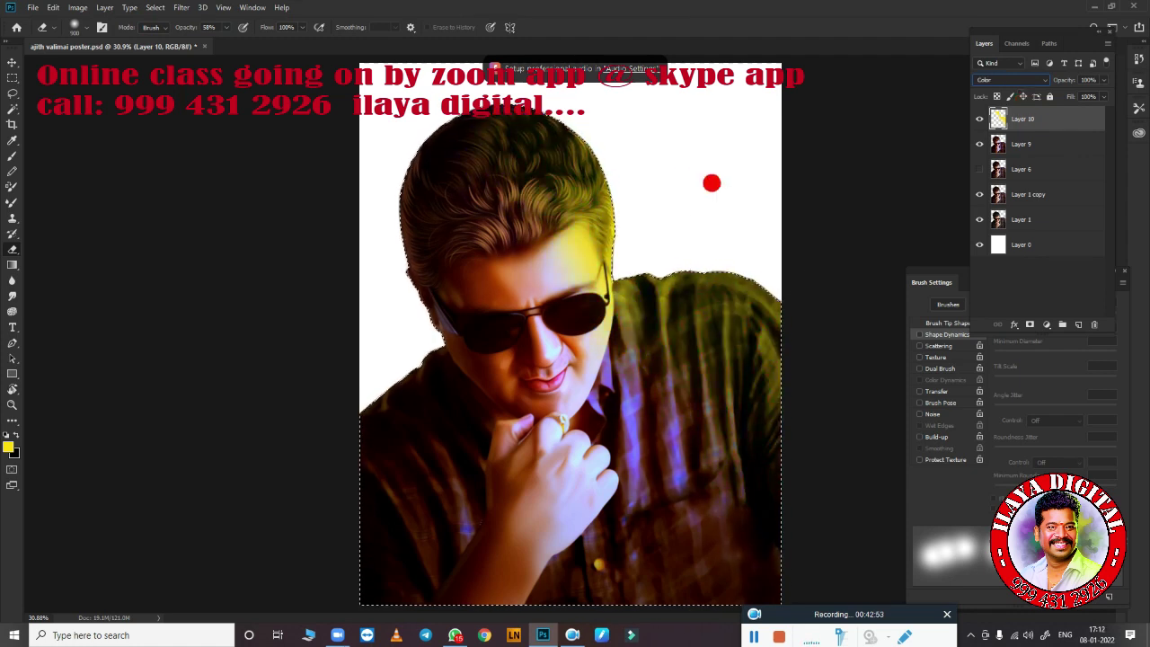
{"action": "key", "text": "ctrl+u"}
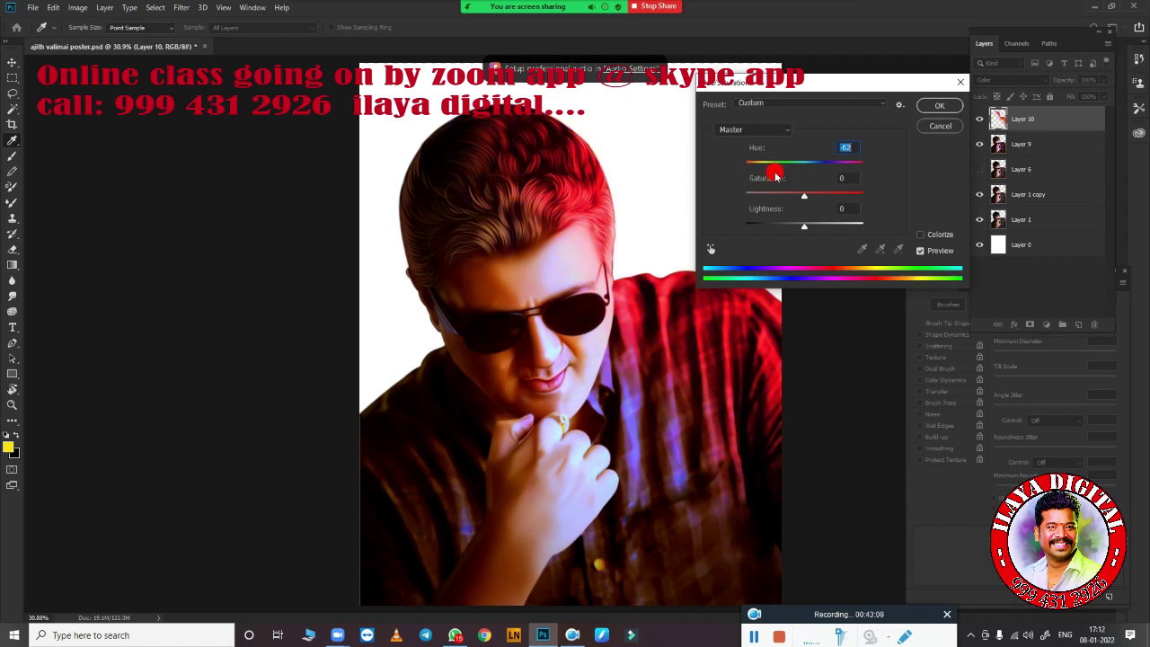
{"action": "left_click", "coordinate": [939, 106]}
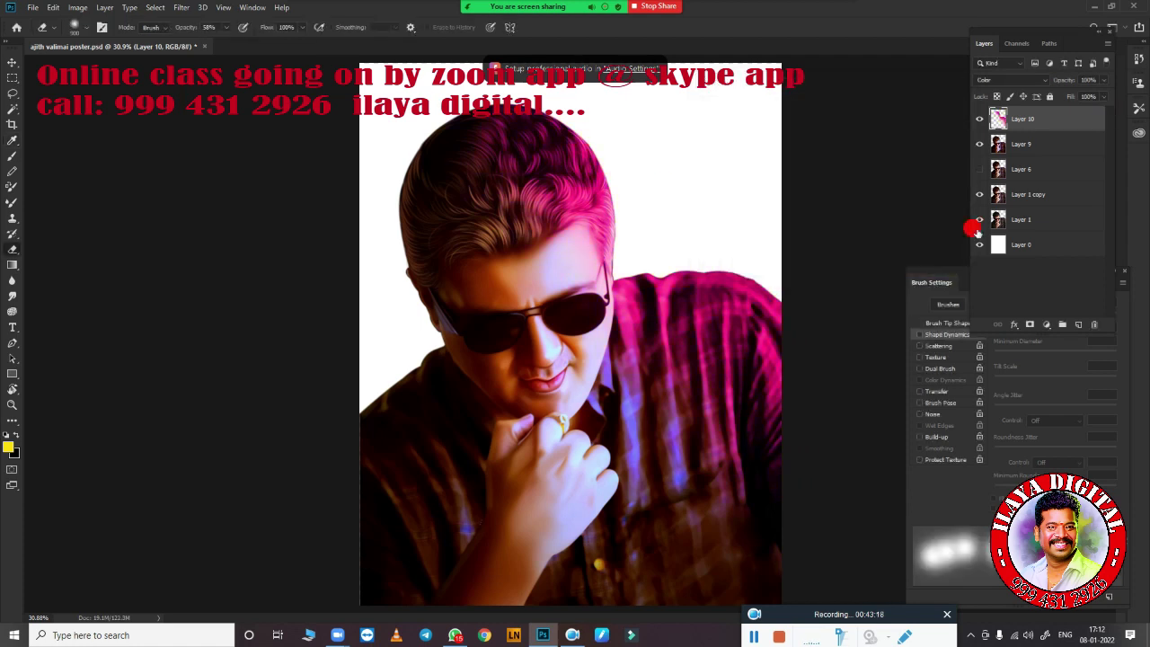
Paint yellow down the left of the head and body on a Color-blended layer
{"action": "left_click", "coordinate": [998, 169], "text": "ctrl"}
{"action": "left_click_drag", "start_coordinate": [422, 144], "coordinate": [422, 575]}
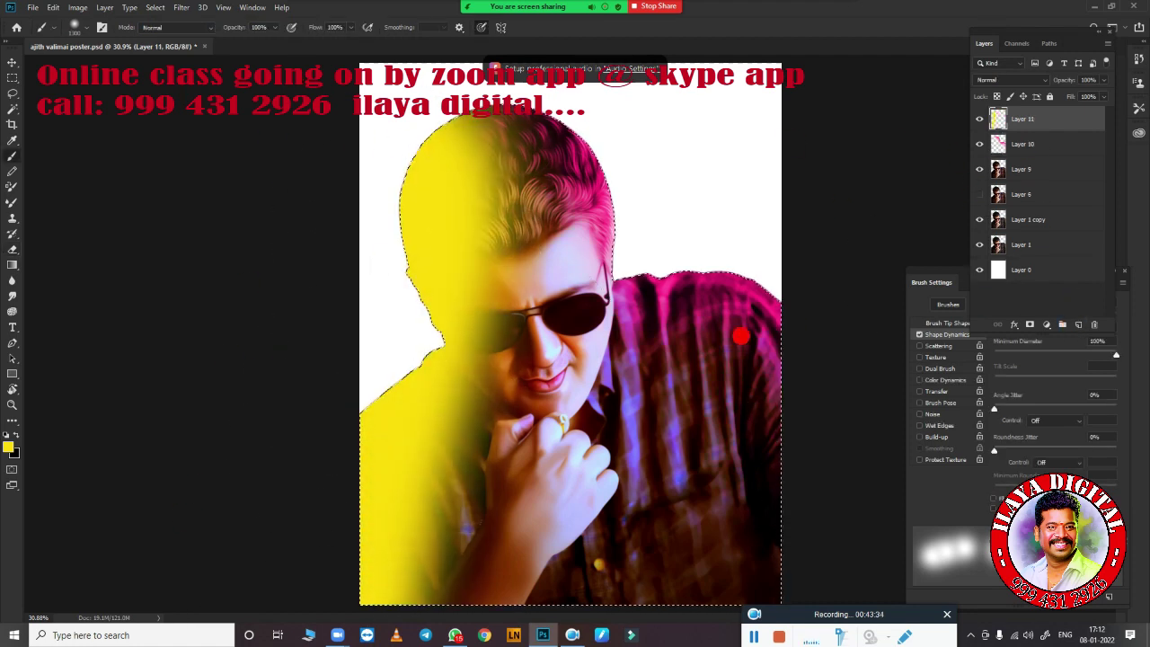
{"action": "left_click_drag", "start_coordinate": [468, 224], "coordinate": [507, 482]}
{"action": "left_click", "coordinate": [1011, 79]}
{"action": "left_click", "coordinate": [997, 357]}
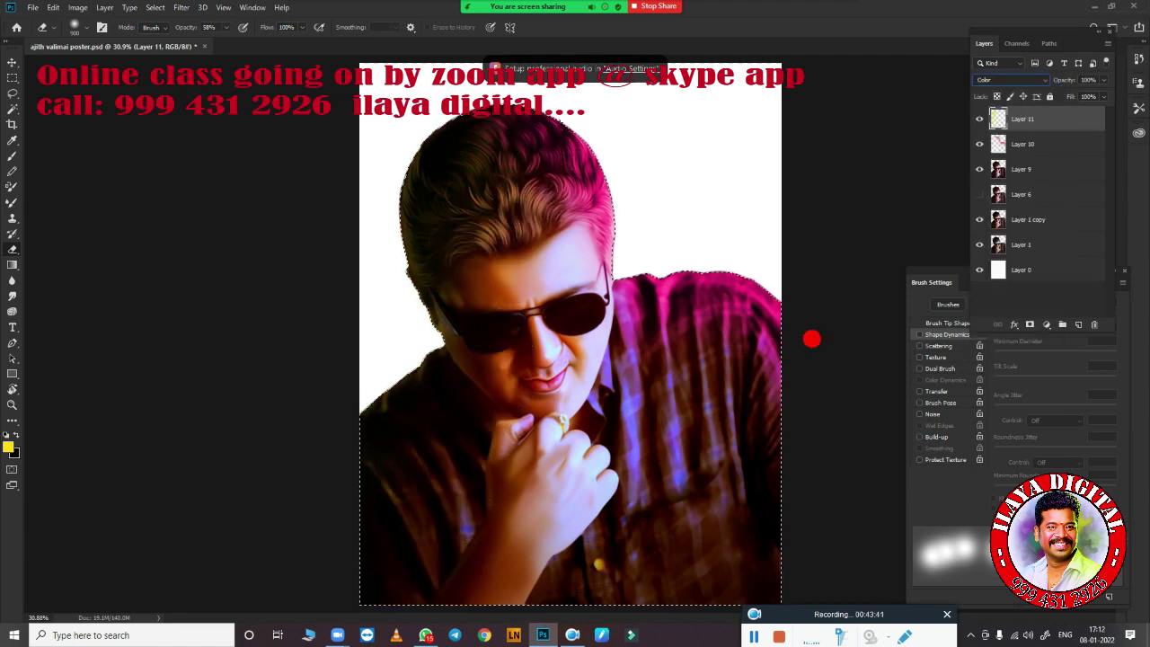
Deselect and shift the second tint layer's hue to blue
{"action": "key", "text": "ctrl+d"}
{"action": "key", "text": "ctrl+u"}
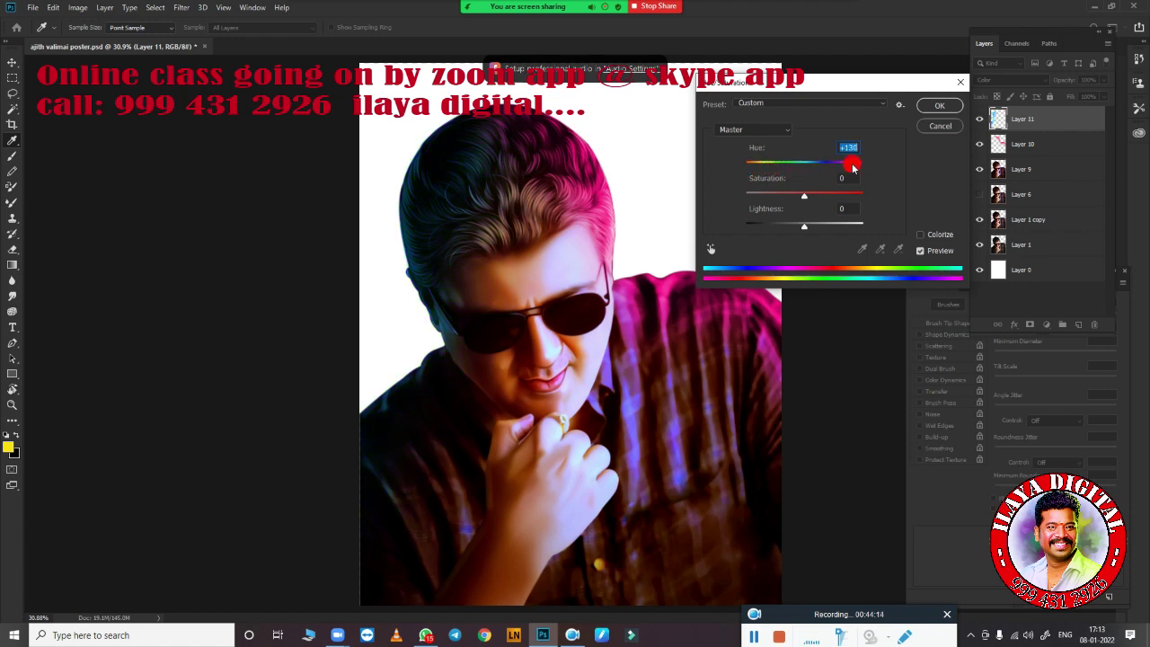
{"action": "key", "text": "Return"}
{"action": "key", "text": "e"}
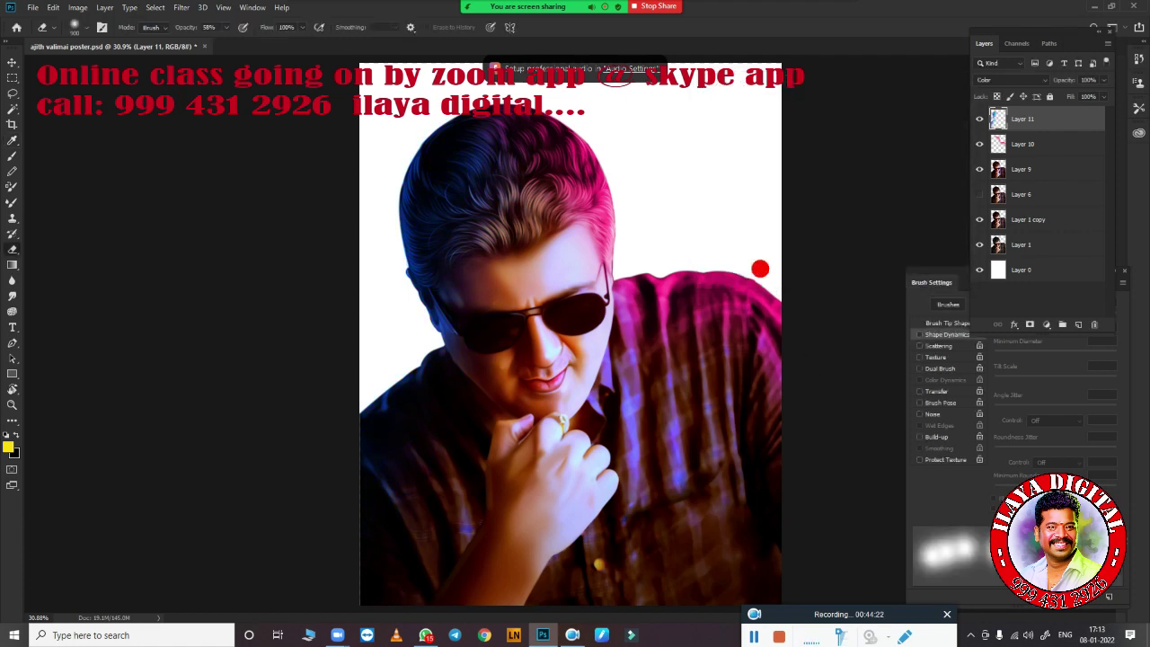
{"action": "left_click", "coordinate": [1044, 149]}
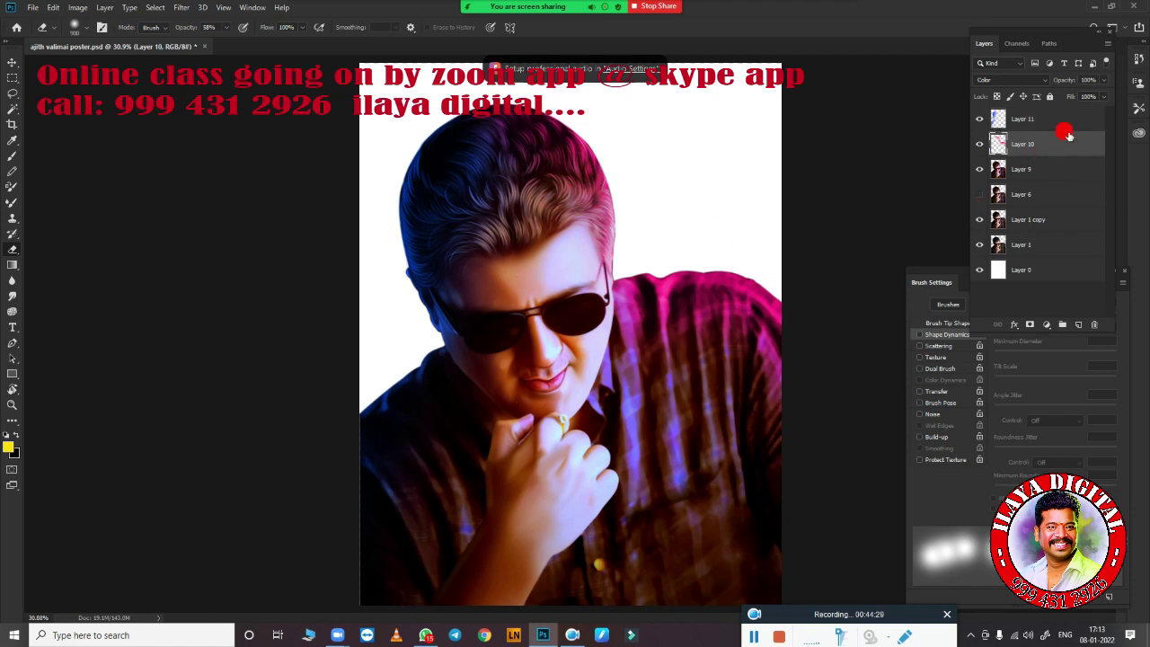
Dab a soft yellow glow over the hair on Layer 12, keeping it on top
{"action": "key", "text": "b"}
{"action": "left_click", "coordinate": [450, 154]}
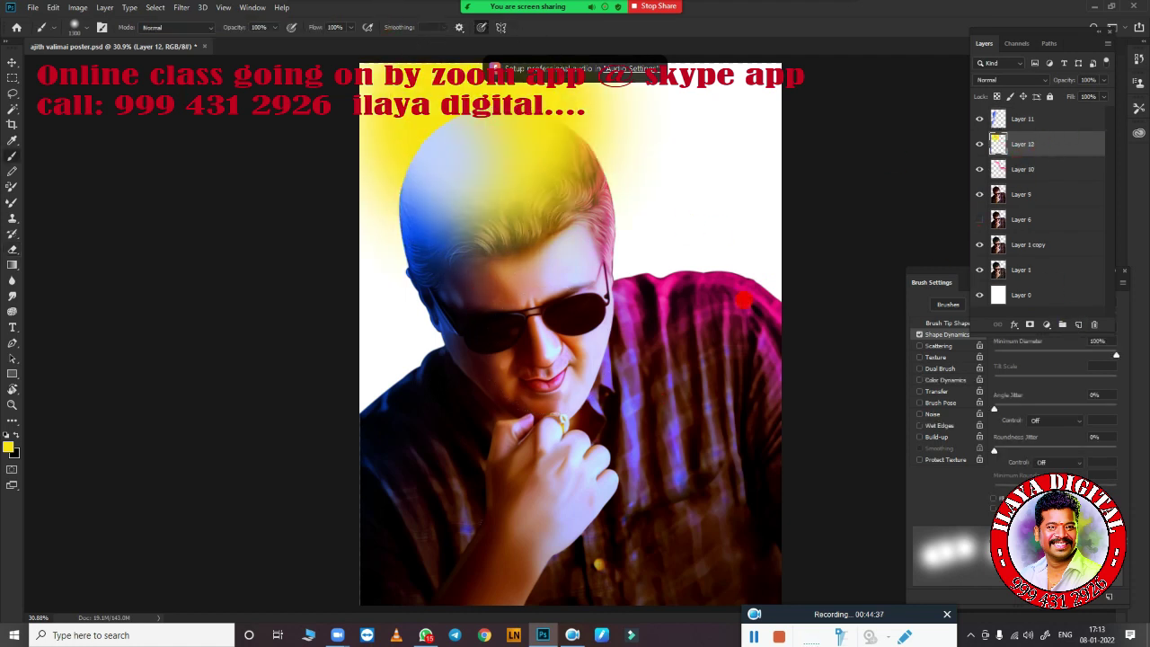
{"action": "key", "text": "ctrl+d"}
{"action": "left_click", "coordinate": [1012, 79]}
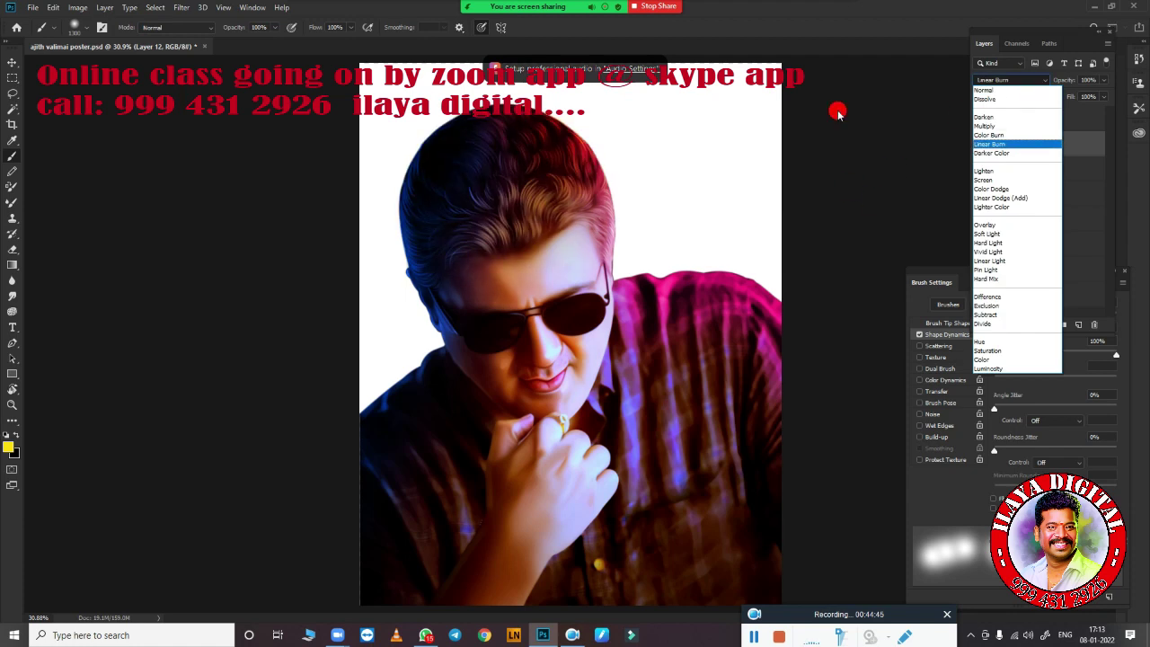
{"action": "key", "text": "Escape"}
{"action": "key", "text": "ctrl+]"}
{"action": "left_click", "coordinate": [1012, 79]}
{"action": "left_click", "coordinate": [1006, 353]}
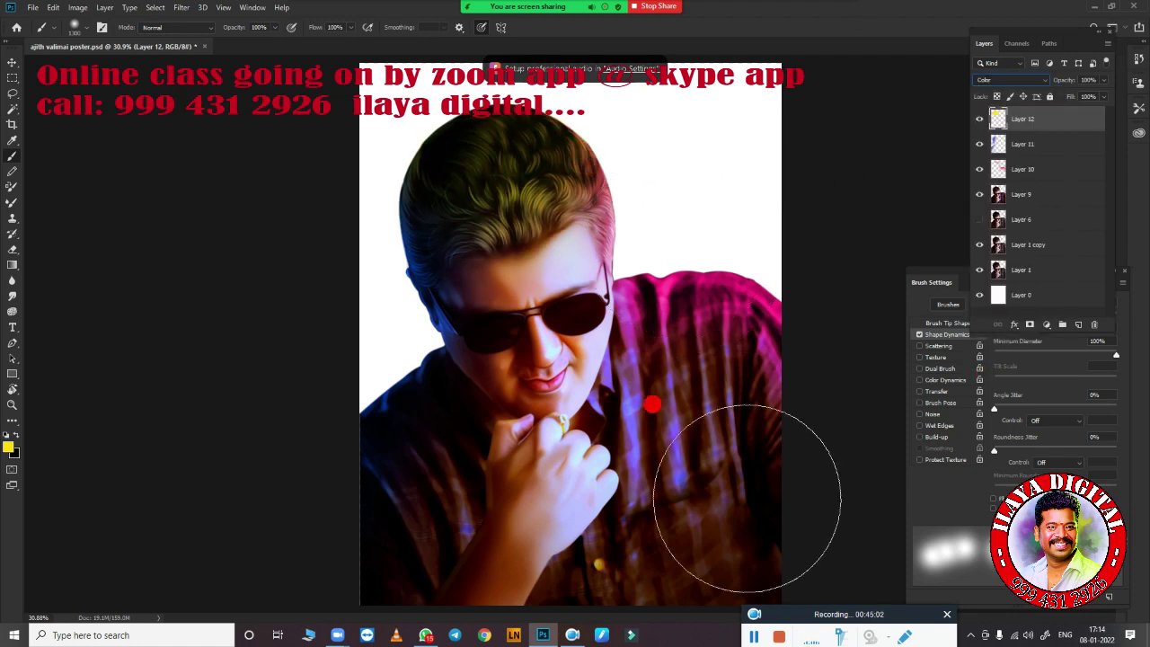
{"action": "key", "text": "ctrl+z"}
{"action": "key", "text": "ctrl+z"}
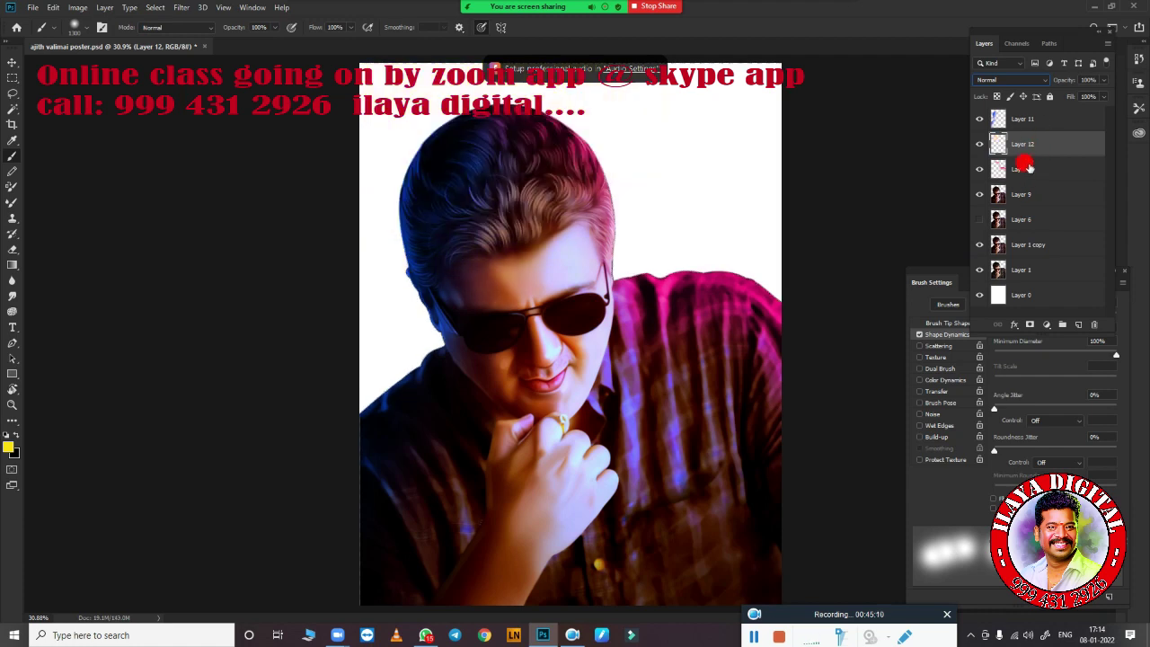
{"action": "key", "text": "ctrl+]"}
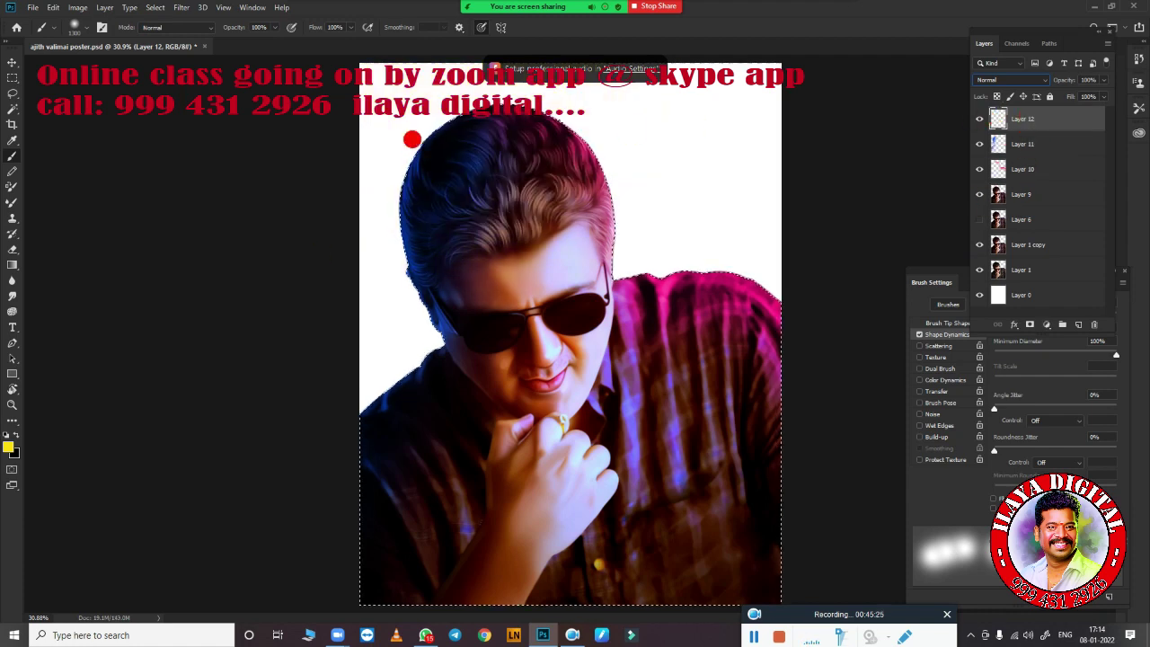
{"action": "key", "text": "Return"}
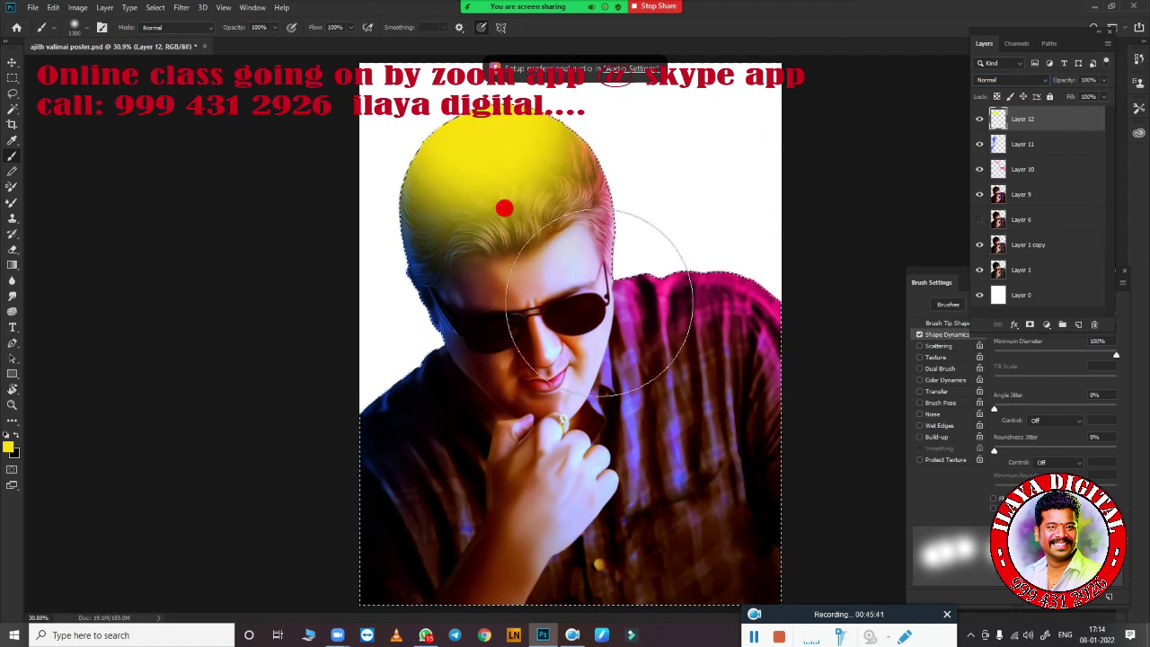
Give the hair layer a colour blend mode and shift its hue to pink
{"action": "left_click", "coordinate": [1019, 80]}
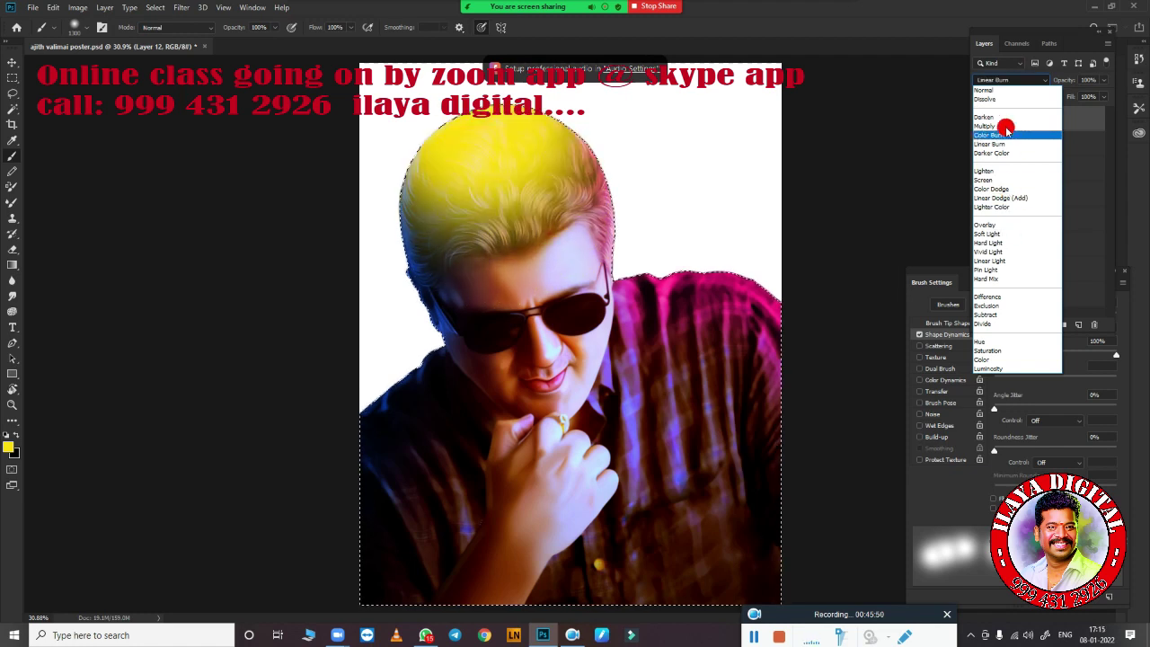
{"action": "left_click", "coordinate": [1011, 154]}
{"action": "key", "text": "Down"}
{"action": "key", "text": "Down"}
{"action": "key", "text": "Down"}
{"action": "key", "text": "Down"}
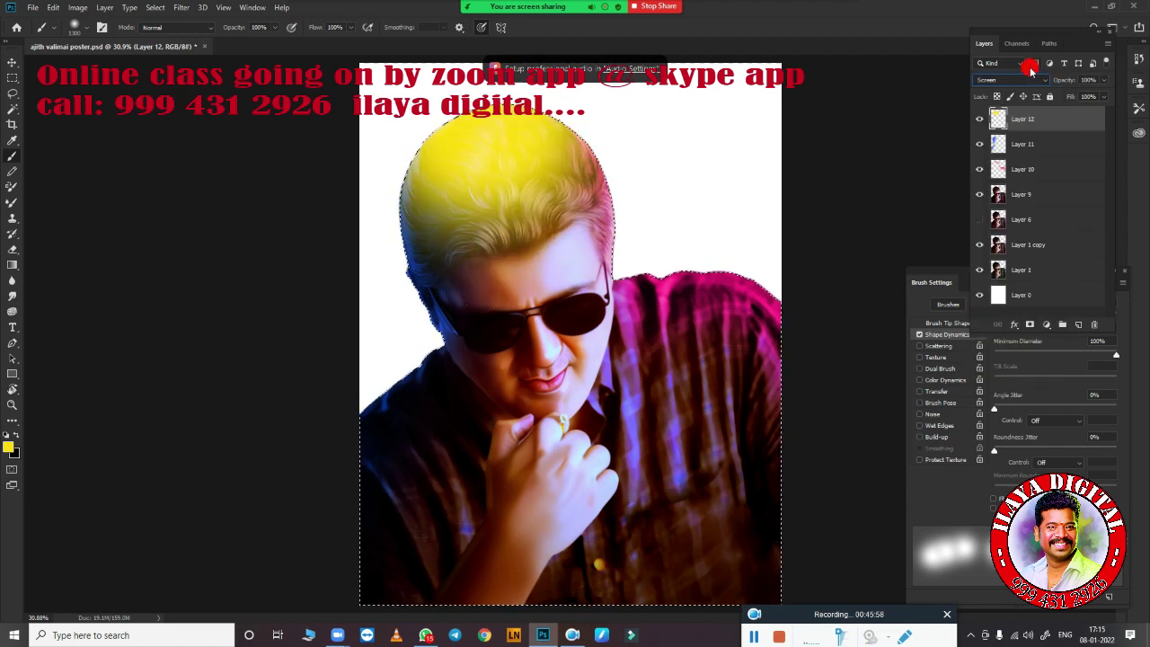
{"action": "key", "text": "Down"}
{"action": "key", "text": "Down"}
{"action": "key", "text": "Down"}
{"action": "key", "text": "Down"}
{"action": "key", "text": "Down"}
{"action": "key", "text": "Down"}
{"action": "key", "text": "Down"}
{"action": "key", "text": "Down"}
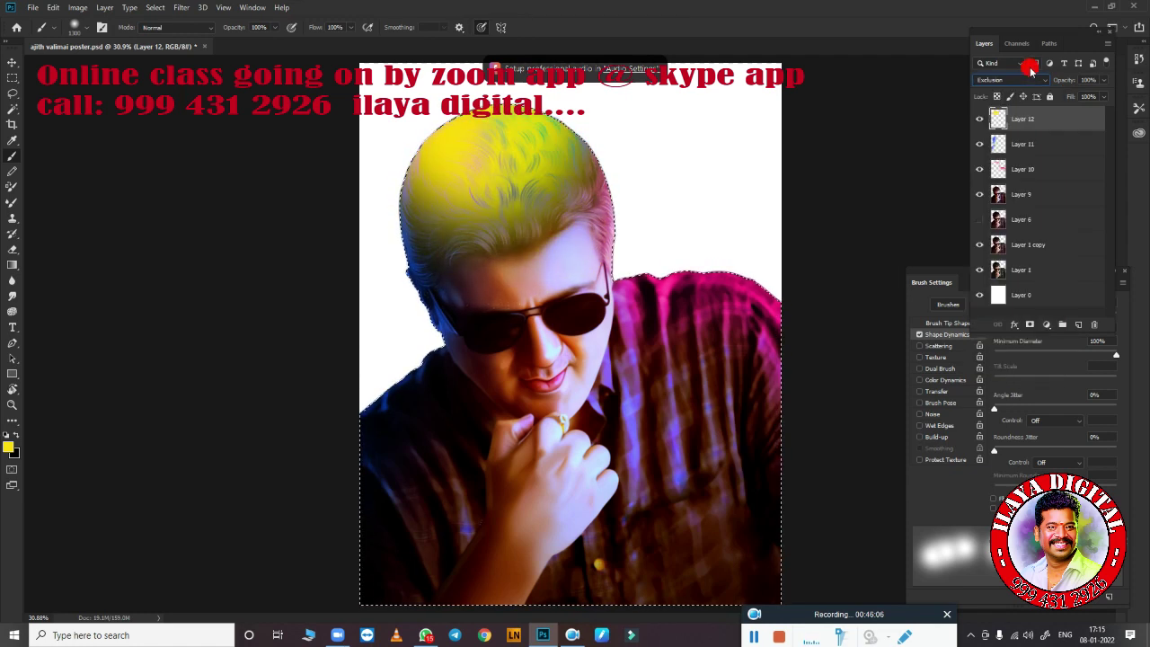
{"action": "key", "text": "Down"}
{"action": "key", "text": "Down"}
{"action": "key", "text": "Down"}
{"action": "key", "text": "Down"}
{"action": "key", "text": "Down"}
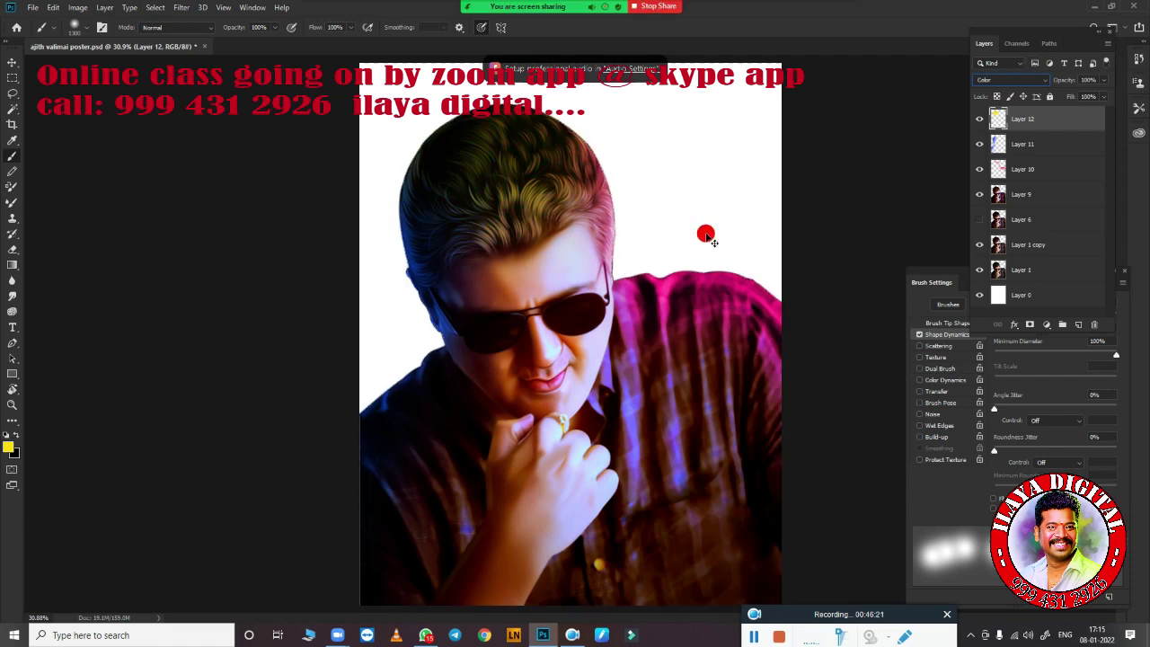
{"action": "key", "text": "ctrl+u"}
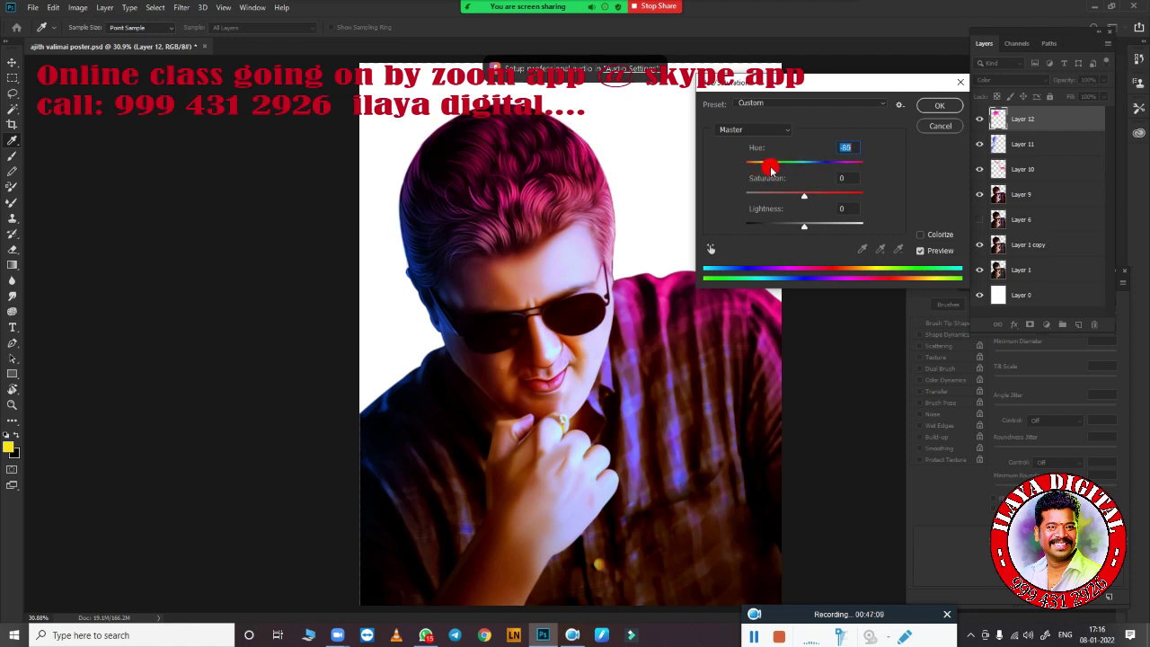
{"action": "left_click", "coordinate": [934, 108]}
Merge colour Layers 9–11 into Layer 12
{"action": "key", "text": "e"}
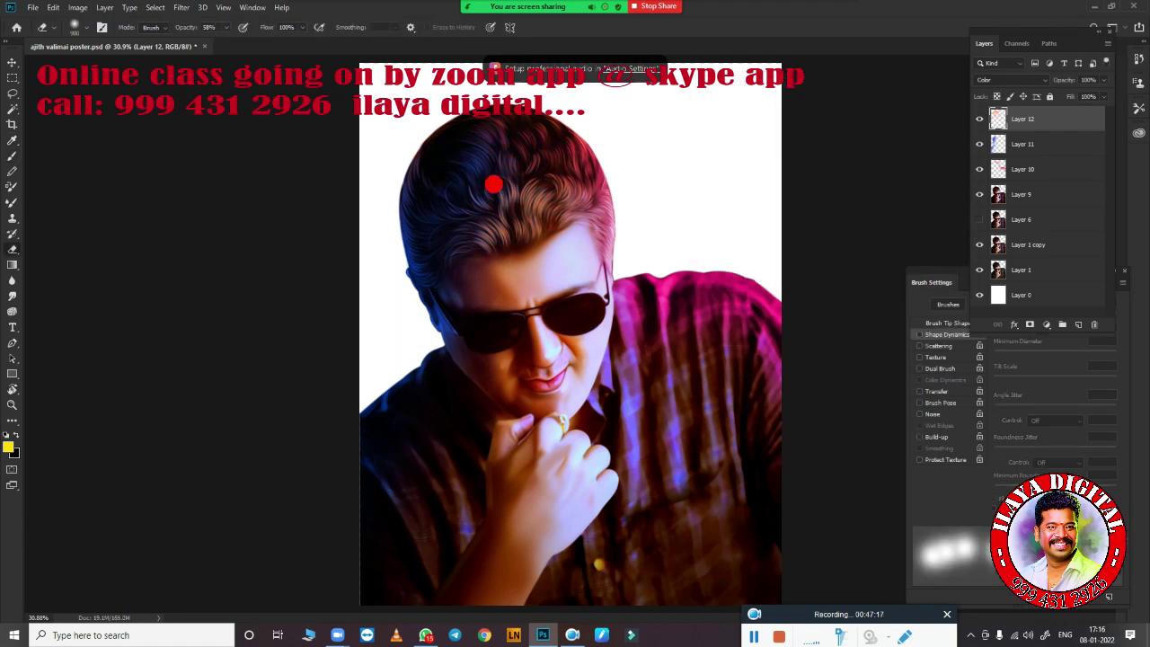
{"action": "left_click", "coordinate": [1033, 194], "text": "shift"}
{"action": "key", "text": "ctrl+e"}
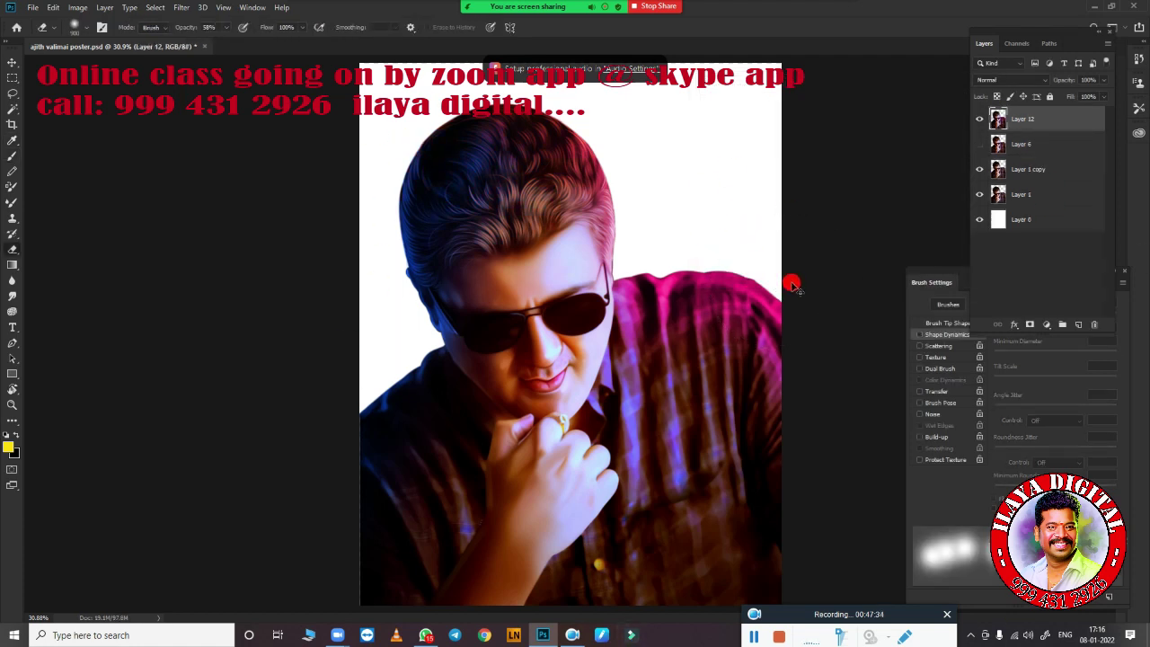
Apply a Colour Balance adjustment to the portrait layer
{"action": "key", "text": "ctrl+b"}
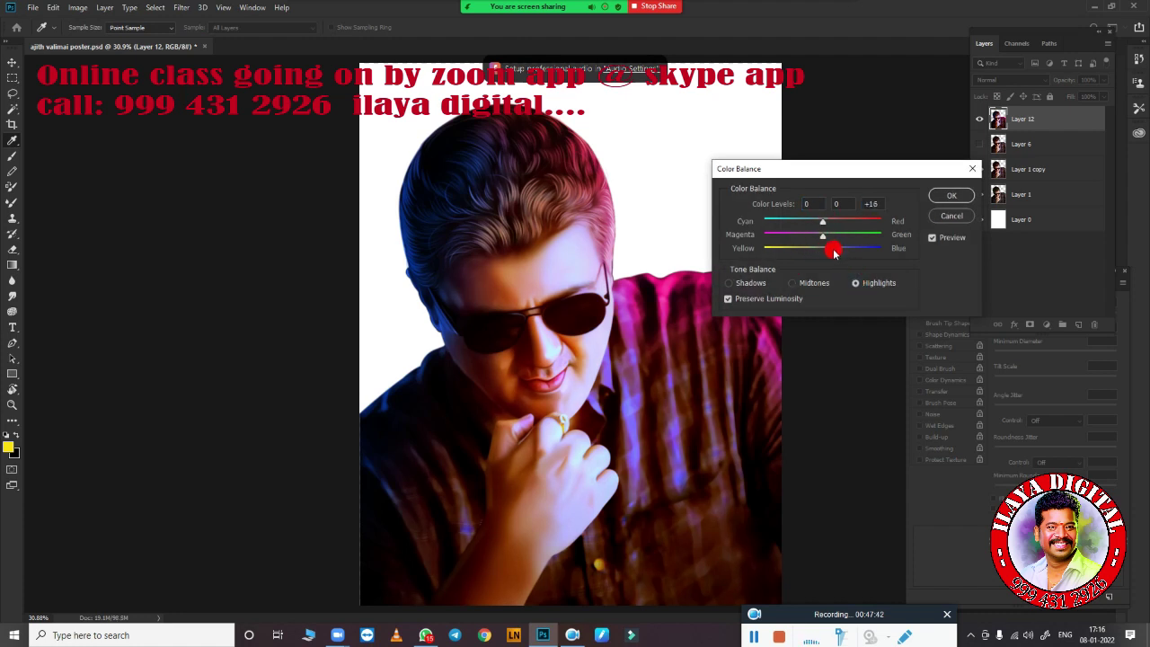
{"action": "left_click", "coordinate": [955, 193]}
{"action": "scroll", "coordinate": [693, 295], "scroll_direction": "up", "scroll_amount": 3}
{"action": "scroll", "coordinate": [617, 336], "scroll_direction": "down", "scroll_amount": 2}
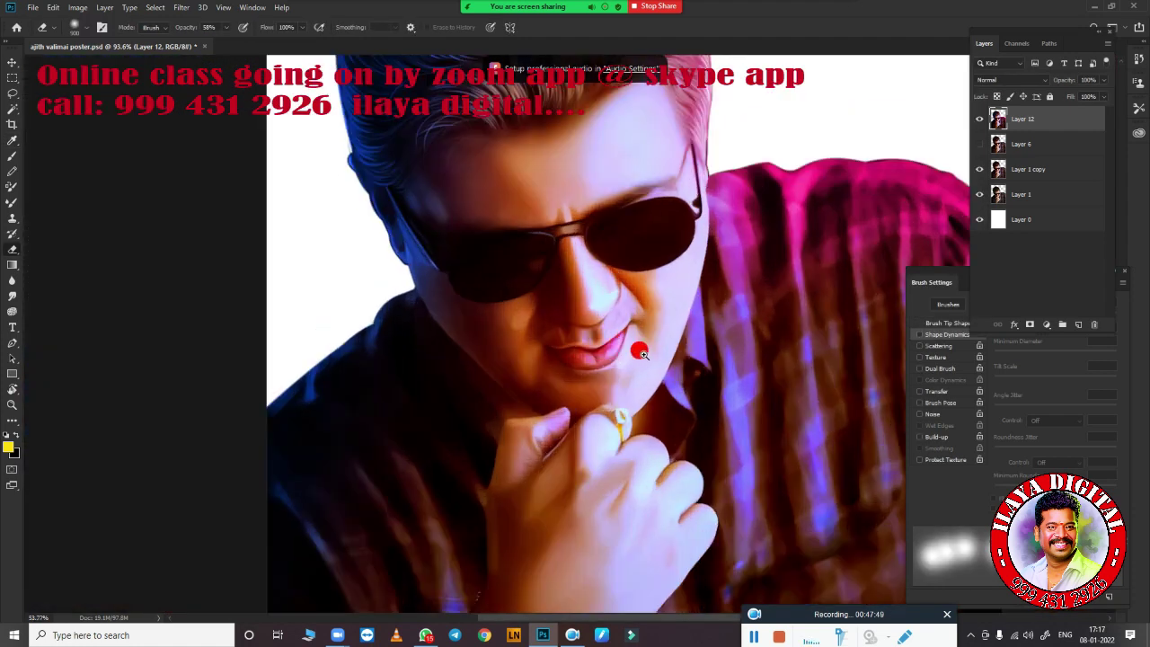
{"action": "scroll", "coordinate": [637, 405], "scroll_direction": "down", "scroll_amount": 1}
{"action": "scroll", "coordinate": [674, 354], "scroll_direction": "up", "scroll_amount": 1}
Open background image IMG_20200615_194954_811 and drag it into the poster
{"action": "left_click", "coordinate": [33, 7]}
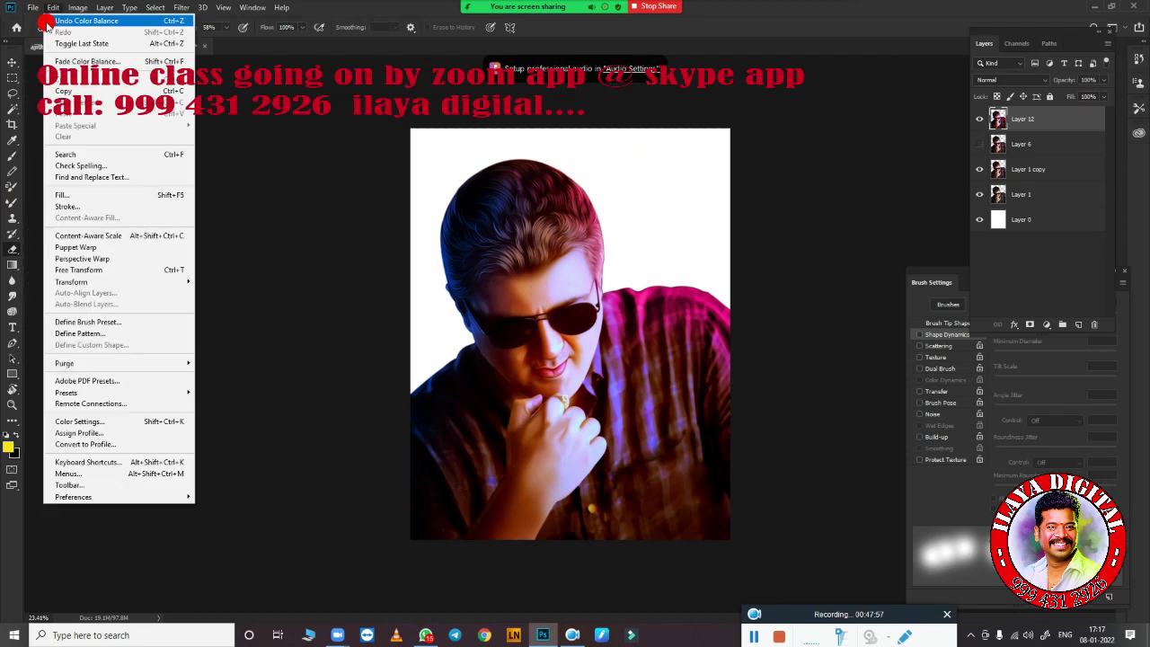
{"action": "left_click", "coordinate": [54, 36]}
{"action": "scroll", "coordinate": [629, 270], "scroll_direction": "down", "scroll_amount": 5}
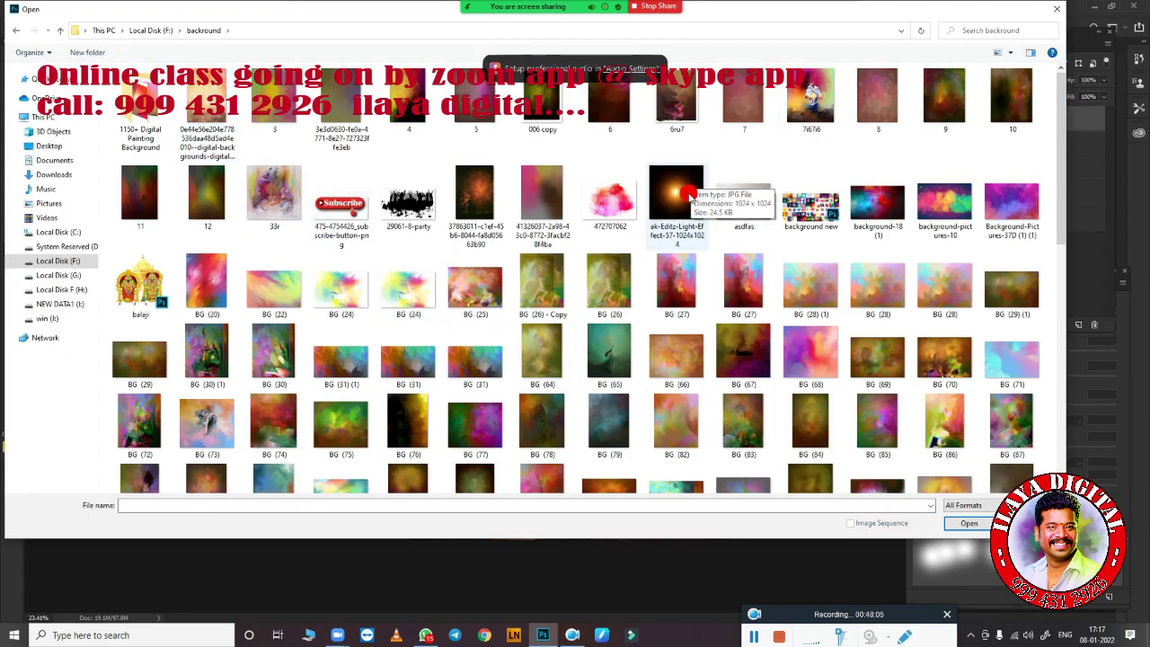
{"action": "scroll", "coordinate": [674, 360], "scroll_direction": "down", "scroll_amount": 5}
{"action": "scroll", "coordinate": [791, 350], "scroll_direction": "down", "scroll_amount": 5}
{"action": "scroll", "coordinate": [363, 368], "scroll_direction": "down", "scroll_amount": 5}
{"action": "left_click", "coordinate": [140, 355]}
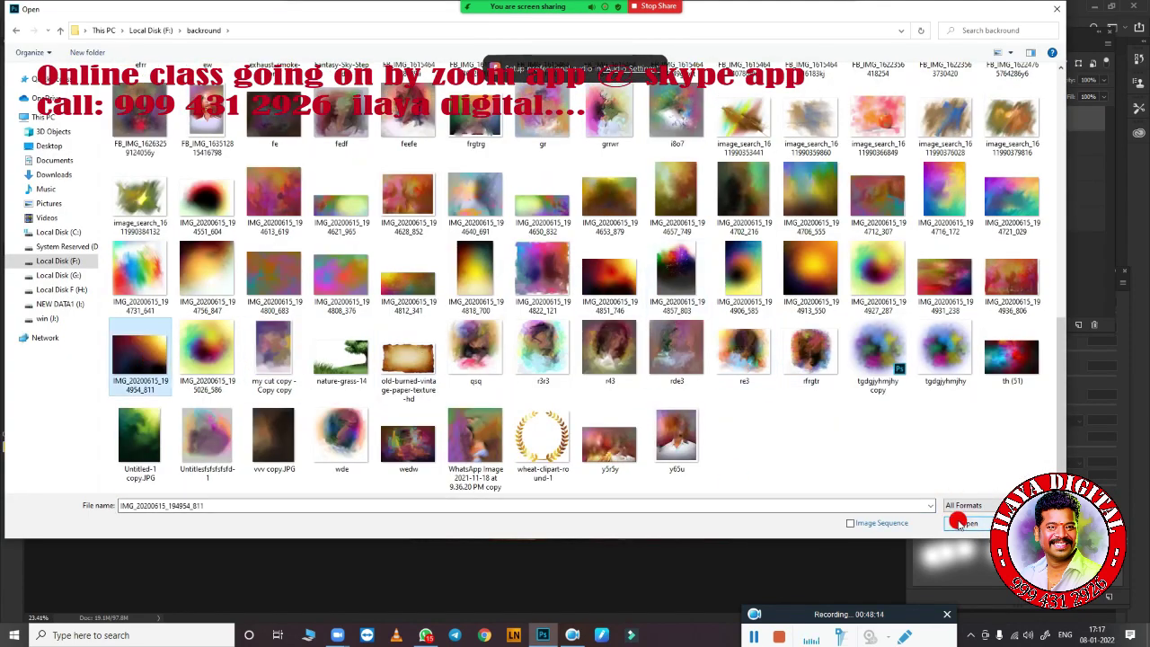
{"action": "left_click", "coordinate": [969, 523]}
{"action": "mouse_move", "coordinate": [449, 225]}
{"action": "left_mouse_down"}
{"action": "mouse_move", "coordinate": [338, 173]}
{"action": "mouse_move", "coordinate": [531, 386]}
{"action": "left_mouse_up"}
Resize Layer 13 to fill the canvas, send it to the bottom, and add empty Layer 14
{"action": "key", "text": "ctrl+t"}
{"action": "mouse_move", "coordinate": [847, 154]}
{"action": "left_mouse_down"}
{"action": "mouse_move", "coordinate": [637, 214]}
{"action": "mouse_move", "coordinate": [683, 198]}
{"action": "left_mouse_up"}
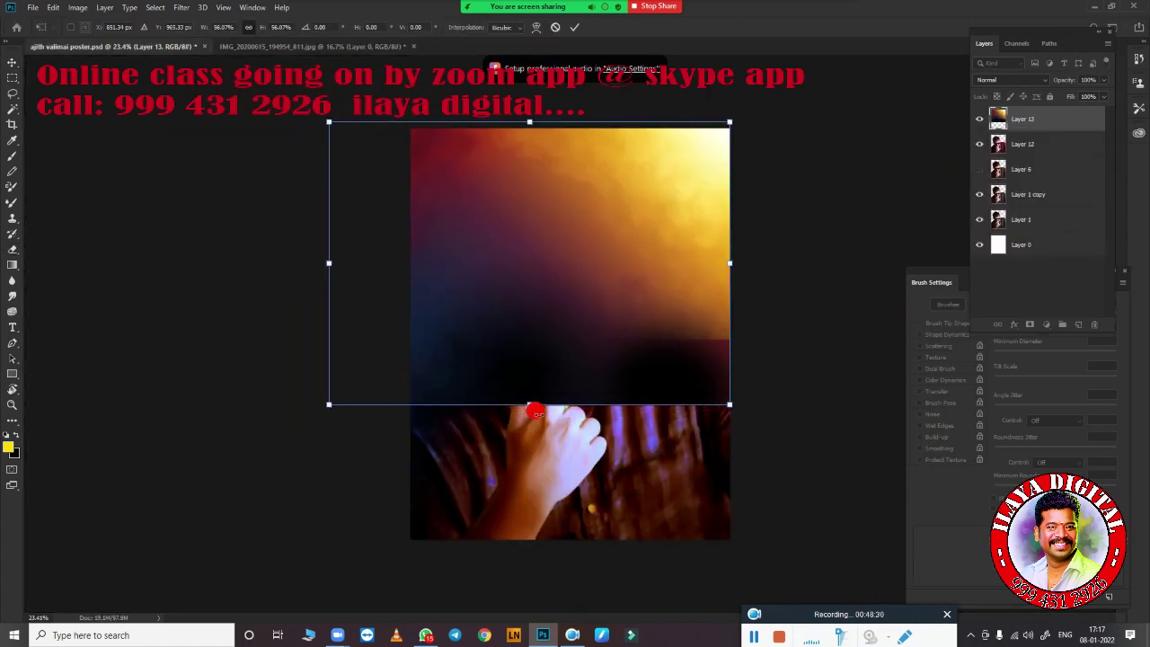
{"action": "left_click_drag", "start_coordinate": [527, 403], "coordinate": [699, 516]}
{"action": "key", "text": "Return"}
{"action": "key", "text": "ctrl+bracketleft"}
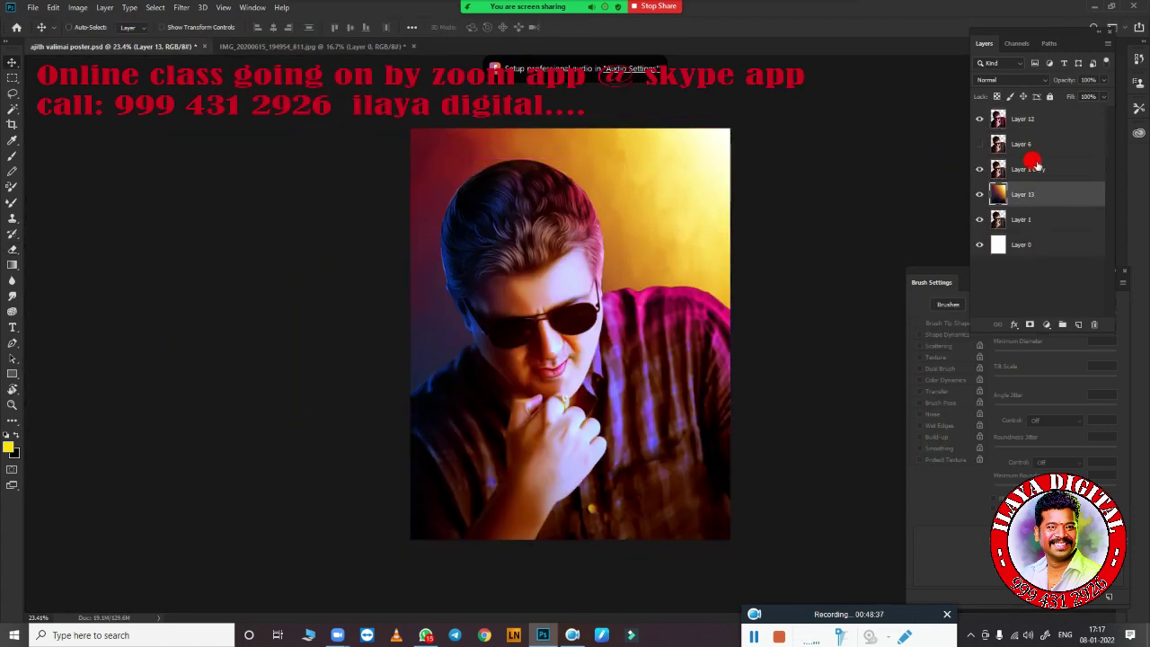
{"action": "left_click_drag", "start_coordinate": [1050, 143], "coordinate": [1028, 225]}
{"action": "key", "text": "ctrl+shift+alt+n"}
Stroke a rectangular selection around the photo and turn the border white
{"action": "key", "text": "m"}
{"action": "left_click_drag", "start_coordinate": [410, 129], "coordinate": [731, 541]}
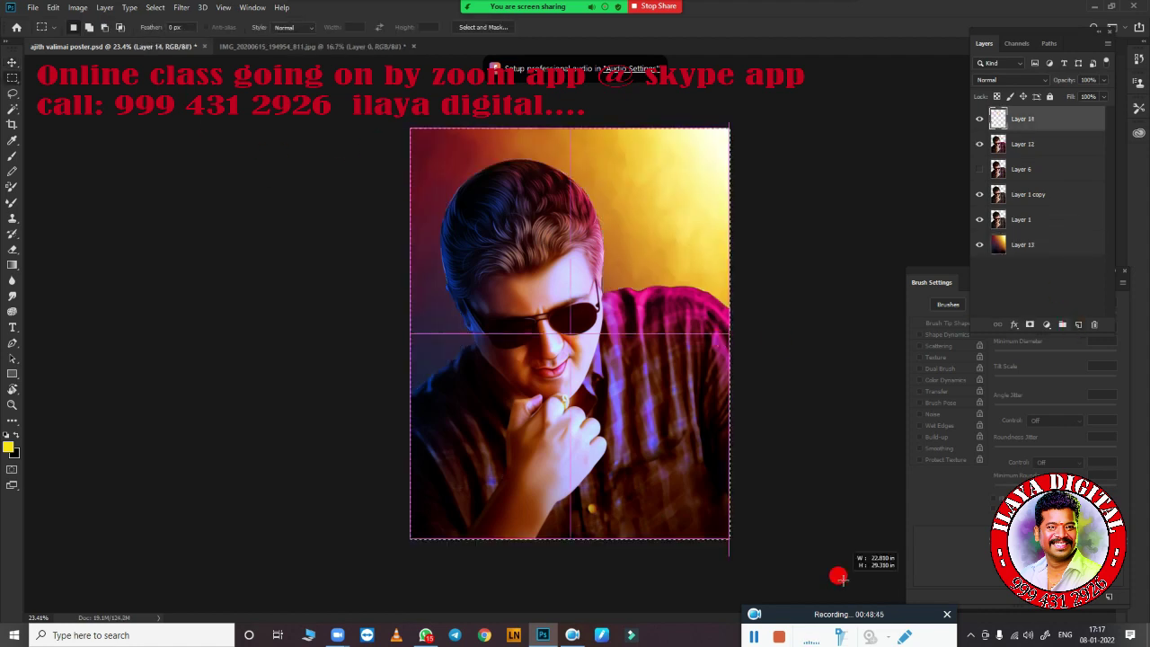
{"action": "right_click", "coordinate": [719, 530]}
{"action": "left_click", "coordinate": [652, 155]}
{"action": "key", "text": "ctrl+u"}
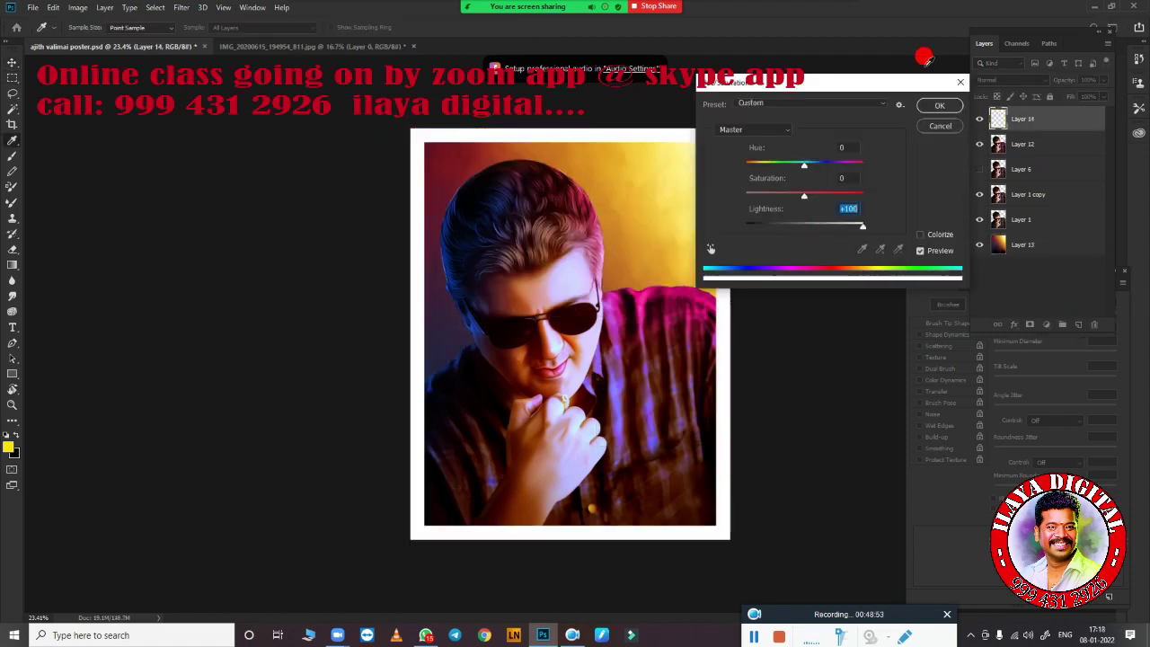
{"action": "key", "text": "Return"}
Duplicate Layer 12 and give the copy a drop shadow with distance 73
{"action": "left_click", "coordinate": [1070, 146]}
{"action": "key", "text": "ctrl+j"}
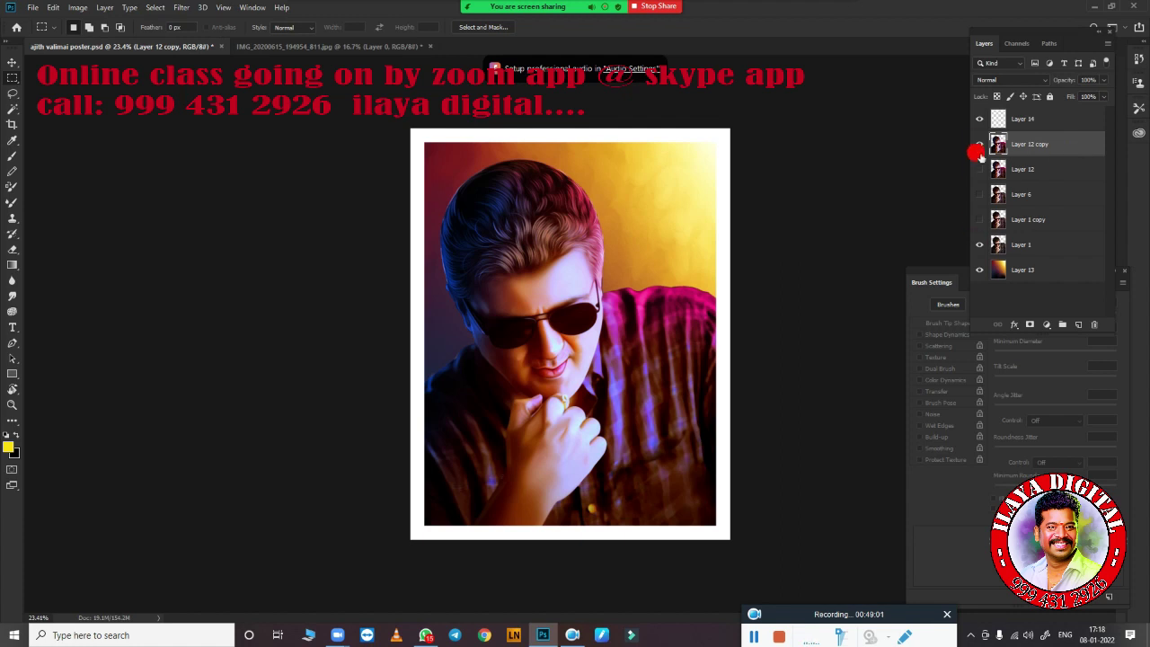
{"action": "left_click", "coordinate": [1013, 324]}
{"action": "left_click", "coordinate": [1043, 448]}
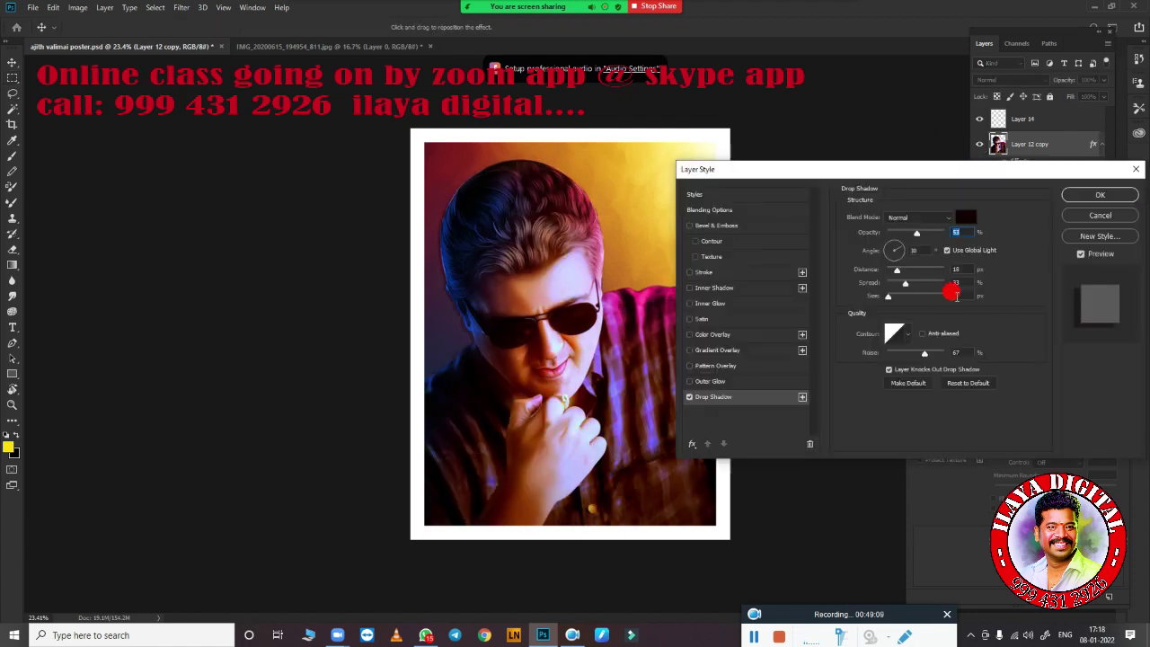
{"action": "mouse_move", "coordinate": [919, 293]}
{"action": "left_mouse_down"}
{"action": "mouse_move", "coordinate": [944, 297]}
{"action": "mouse_move", "coordinate": [923, 270]}
{"action": "left_mouse_up"}
{"action": "left_click", "coordinate": [911, 284]}
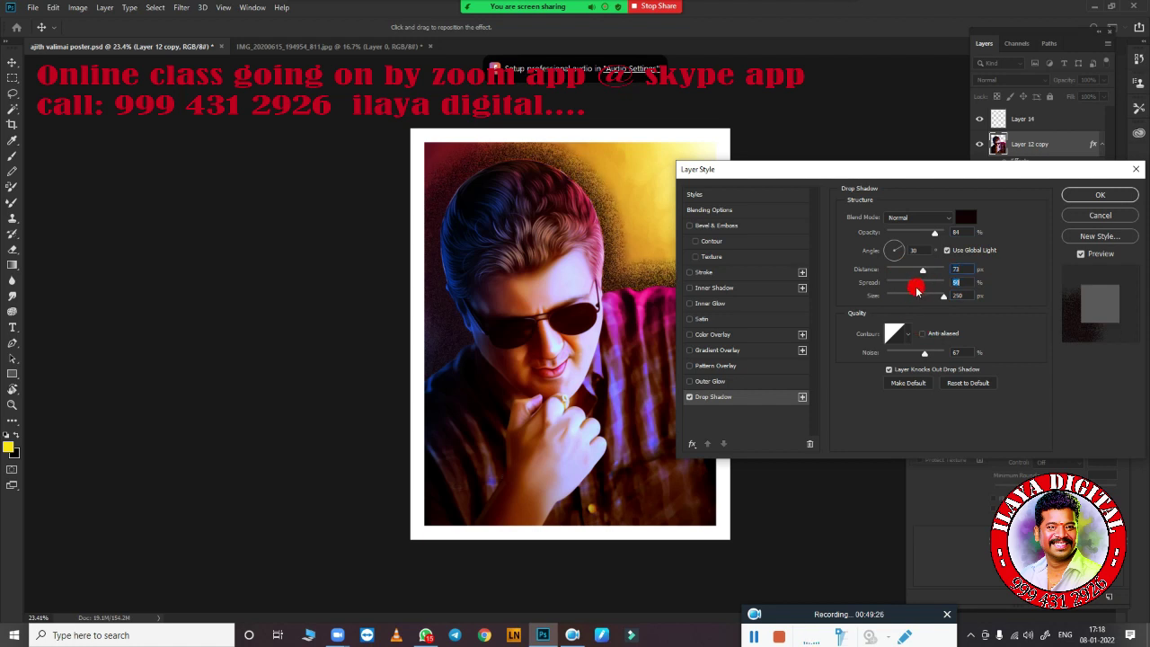
Make the drop shadow golden #f5af08 with lower opacity, then open Image Size
{"action": "left_click", "coordinate": [966, 216]}
{"action": "left_click", "coordinate": [680, 90]}
{"action": "left_click", "coordinate": [824, 94]}
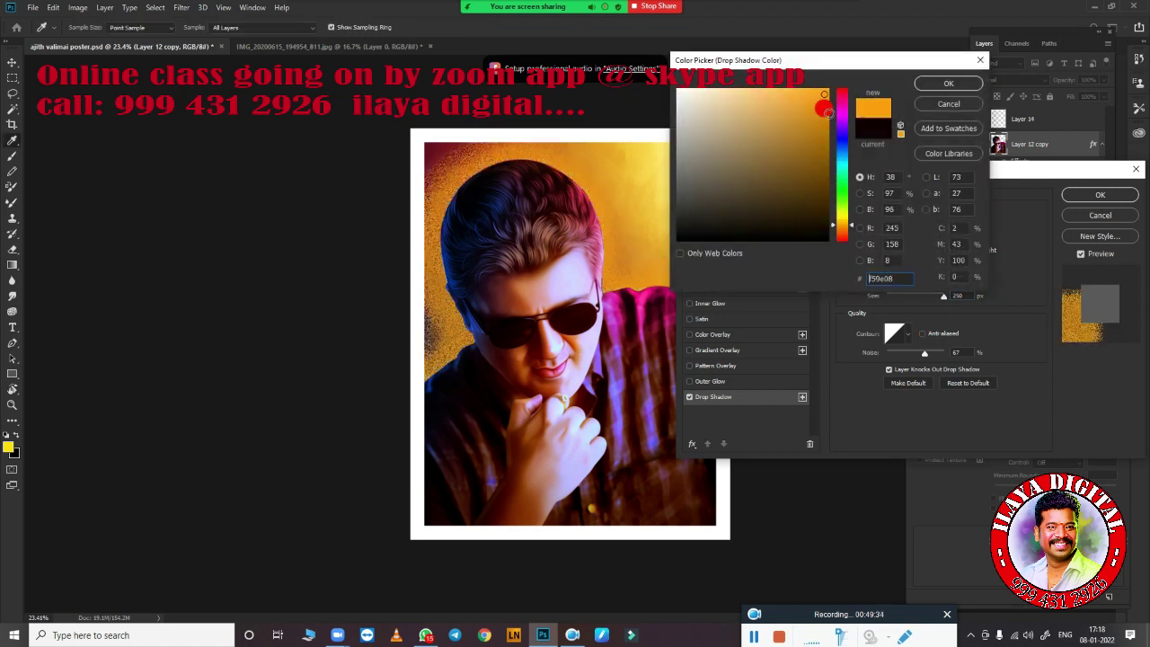
{"action": "mouse_move", "coordinate": [841, 103]}
{"action": "left_mouse_down"}
{"action": "mouse_move", "coordinate": [841, 235]}
{"action": "mouse_move", "coordinate": [841, 220]}
{"action": "left_mouse_up"}
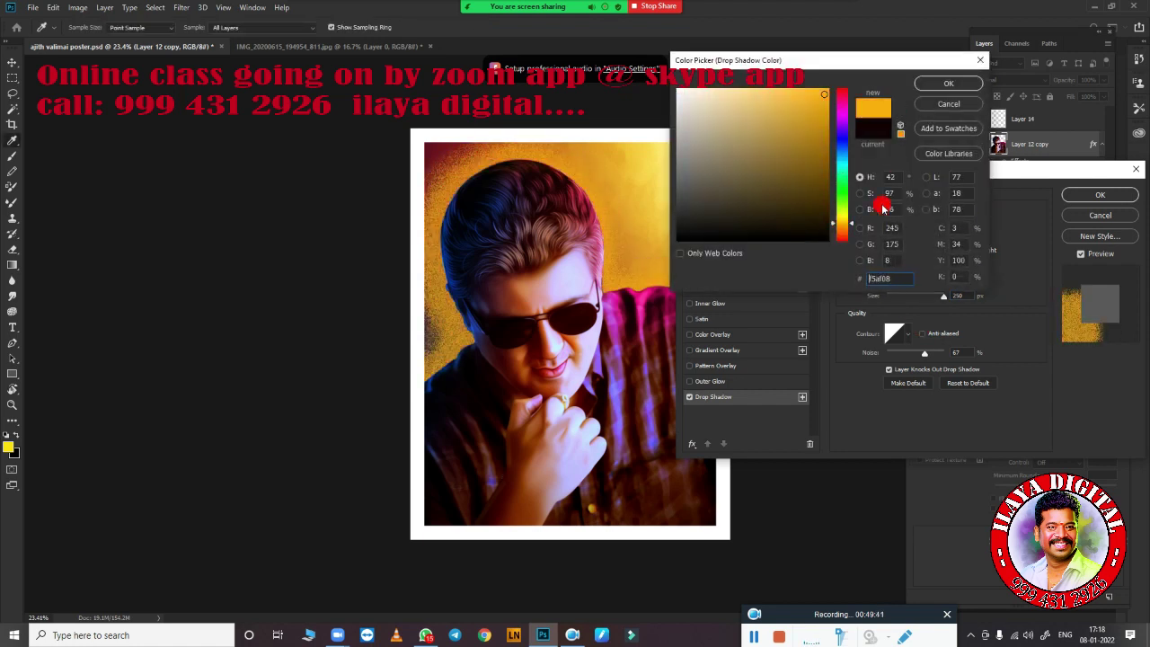
{"action": "left_click", "coordinate": [949, 83]}
{"action": "left_click_drag", "start_coordinate": [942, 232], "coordinate": [920, 241]}
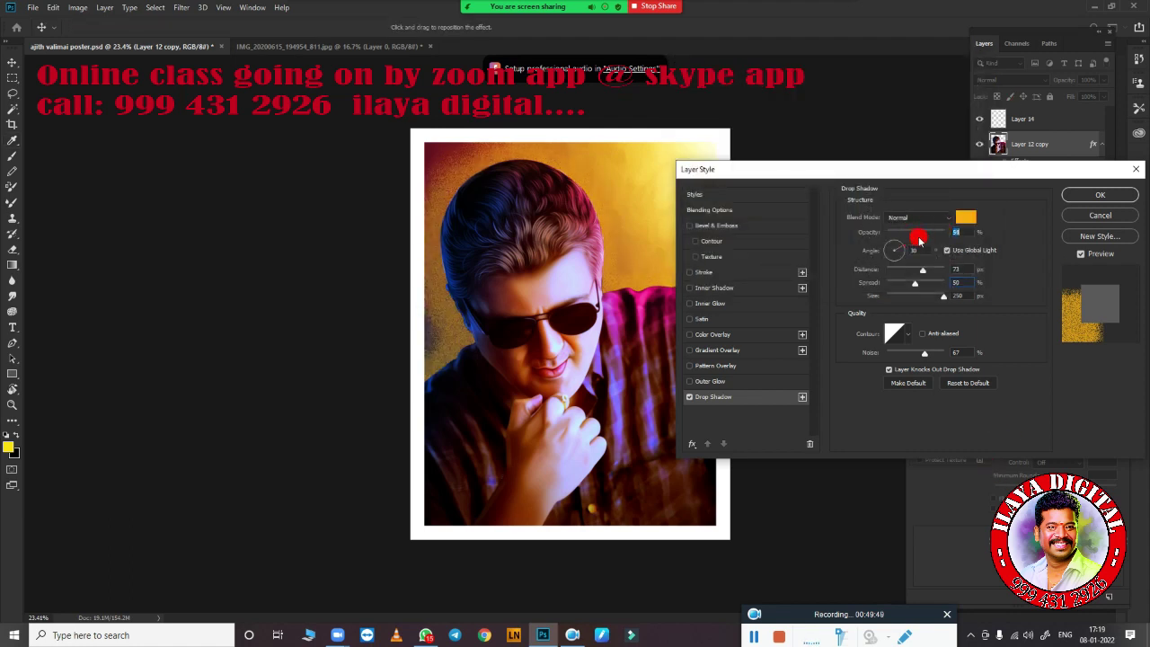
{"action": "left_click", "coordinate": [1100, 194]}
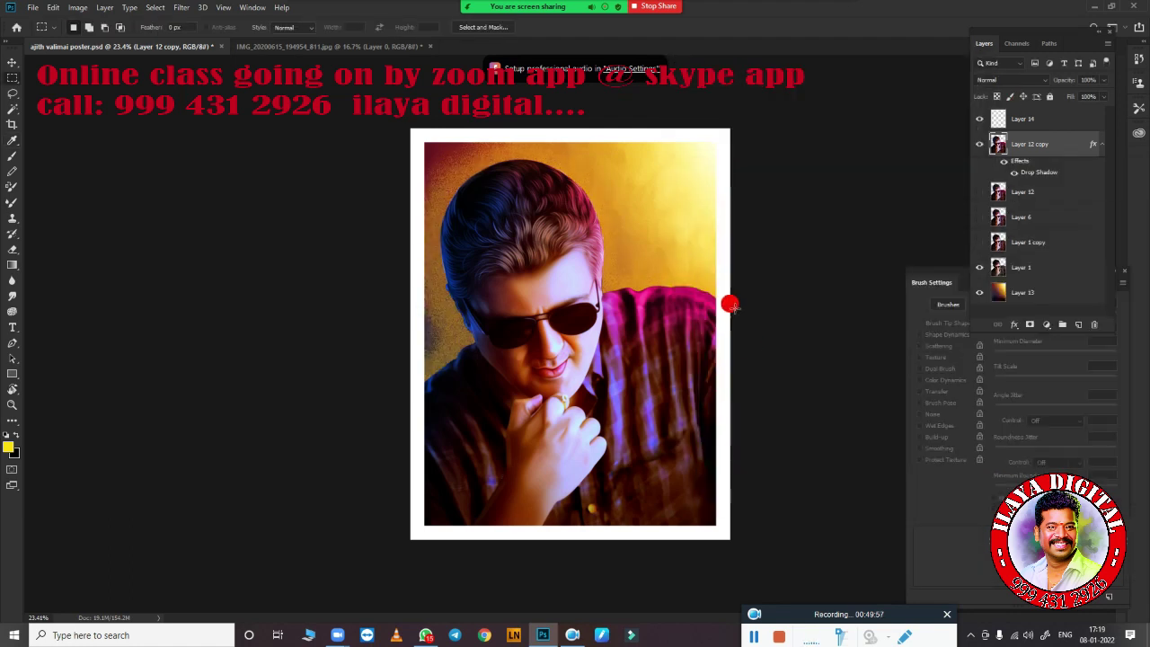
{"action": "key", "text": "ctrl+alt+i"}
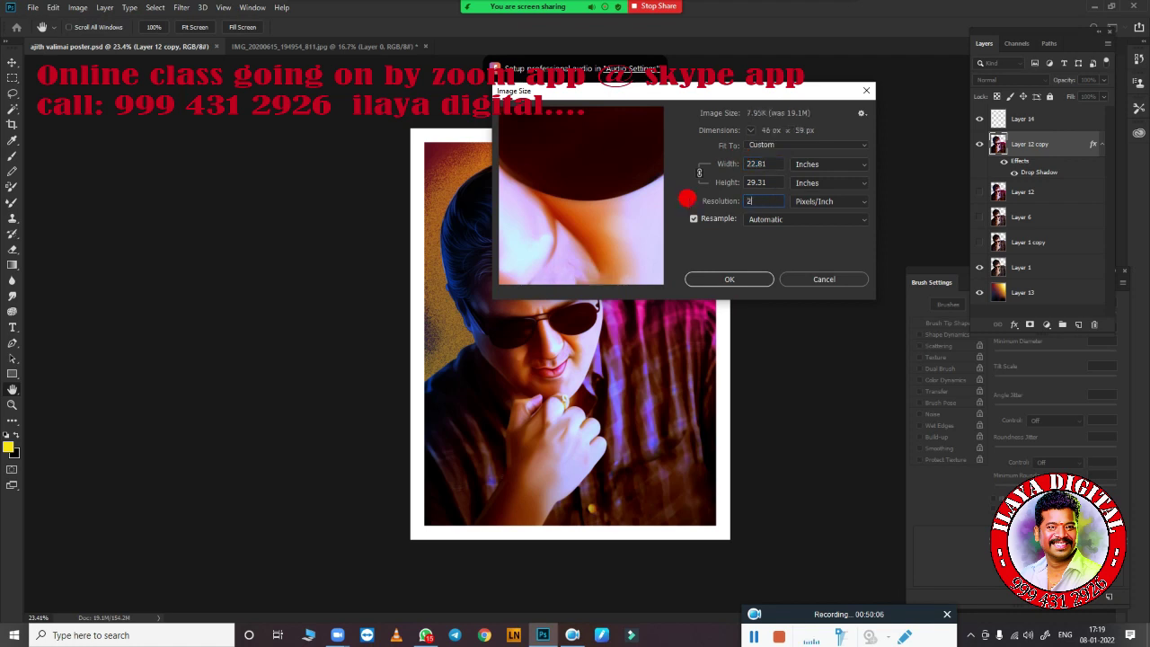